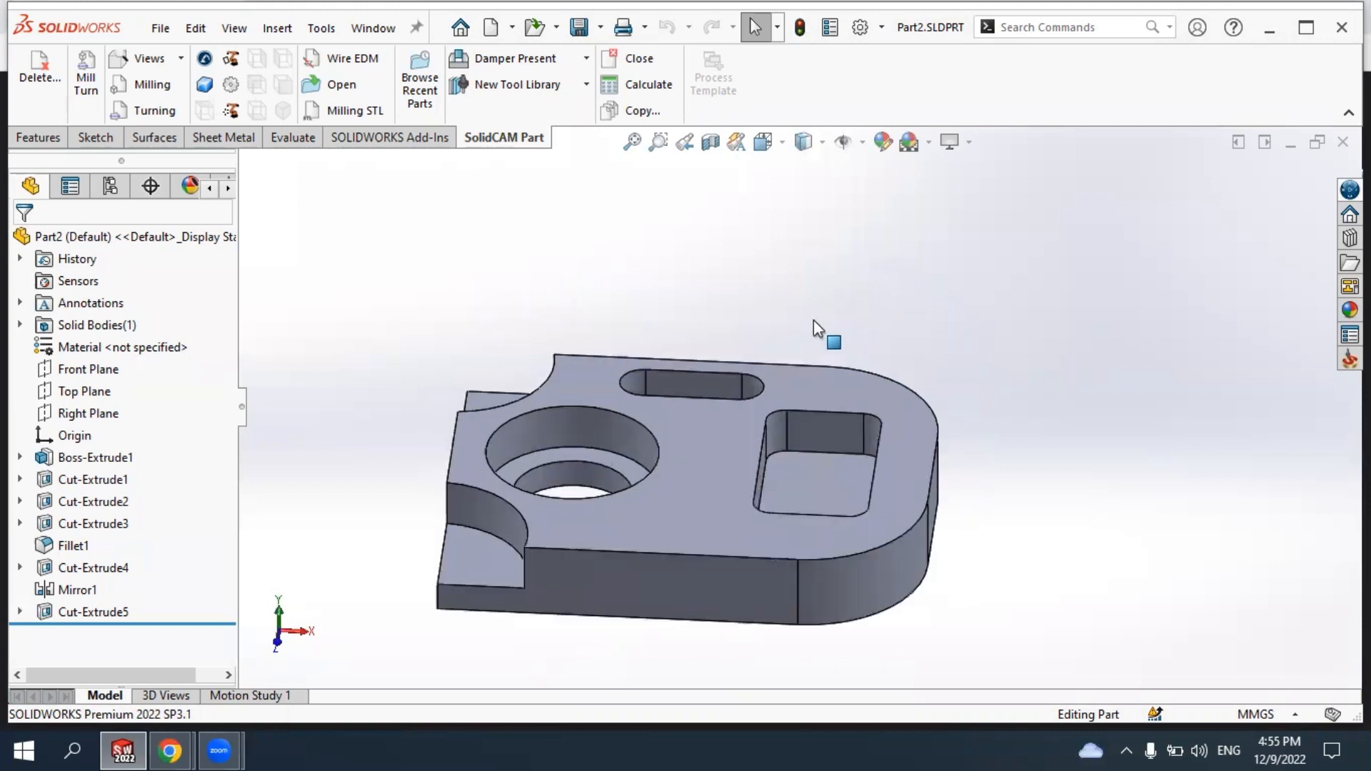
# Examine the plate's pockets, stepped hole and corner cutouts from several angles.
pyautogui.moveTo(743, 386); pyautogui.dragTo(791, 439, button='middle')
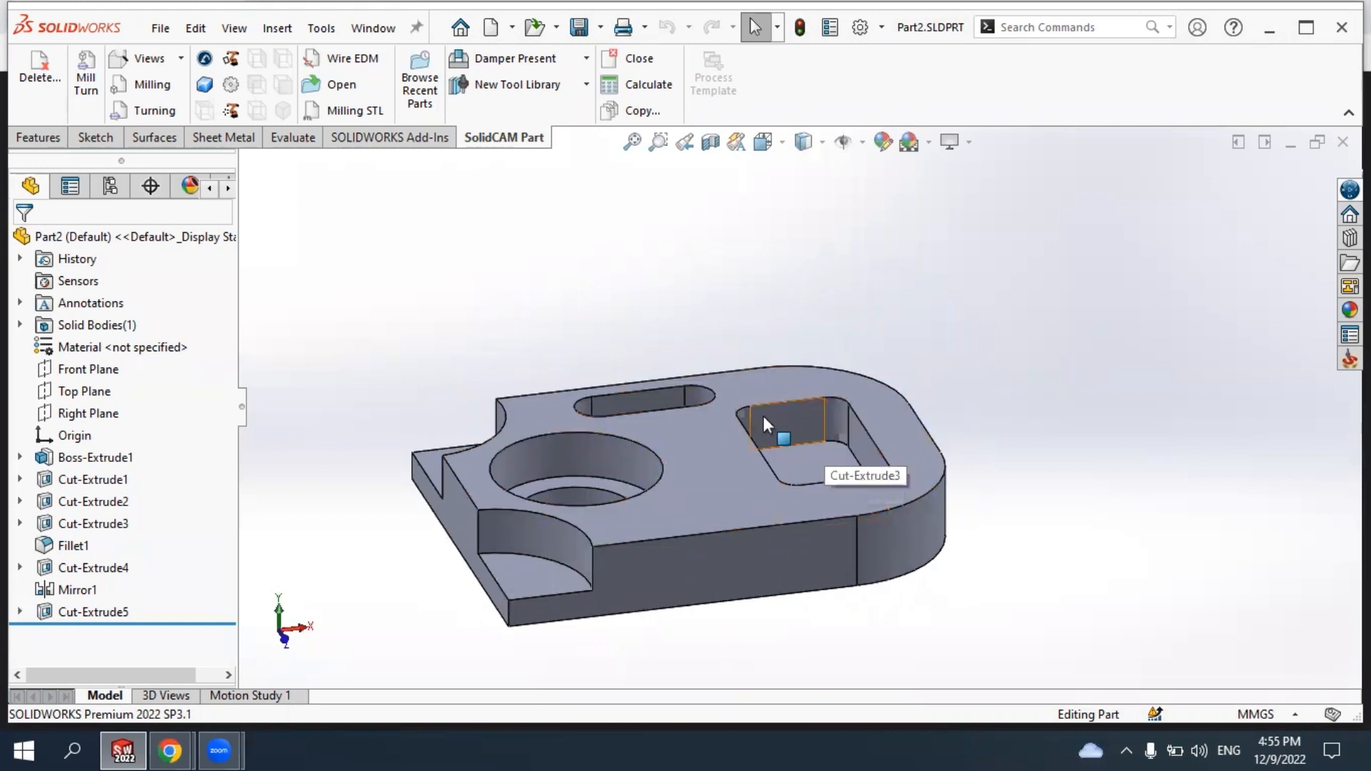
pyautogui.moveTo(645, 443)
pyautogui.mouseDown(button='middle')
pyautogui.moveTo(679, 560)
pyautogui.moveTo(674, 504)
pyautogui.moveTo(618, 465)
pyautogui.moveTo(638, 460)
pyautogui.mouseUp(button='middle')
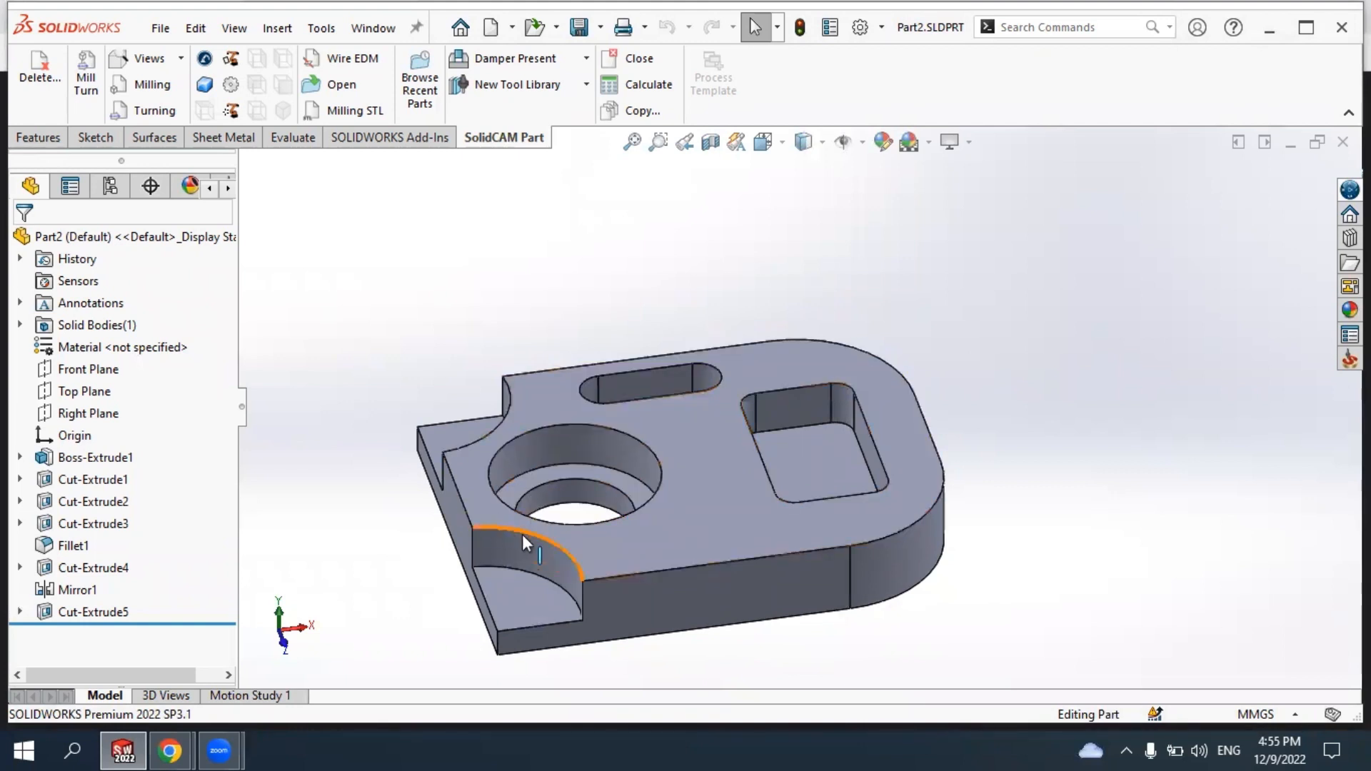
pyautogui.scroll(2, 646, 529)
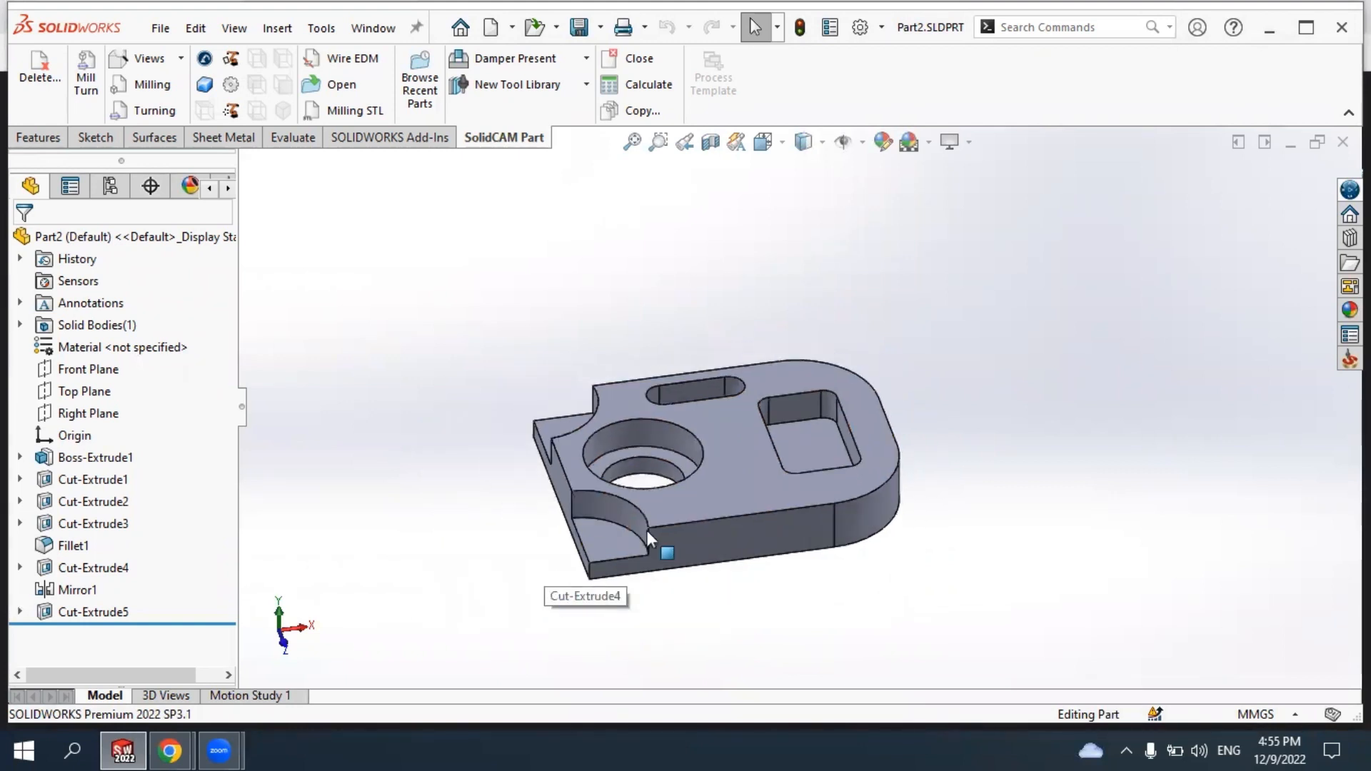
pyautogui.scroll(-1, 819, 457)
pyautogui.scroll(-1, 789, 386)
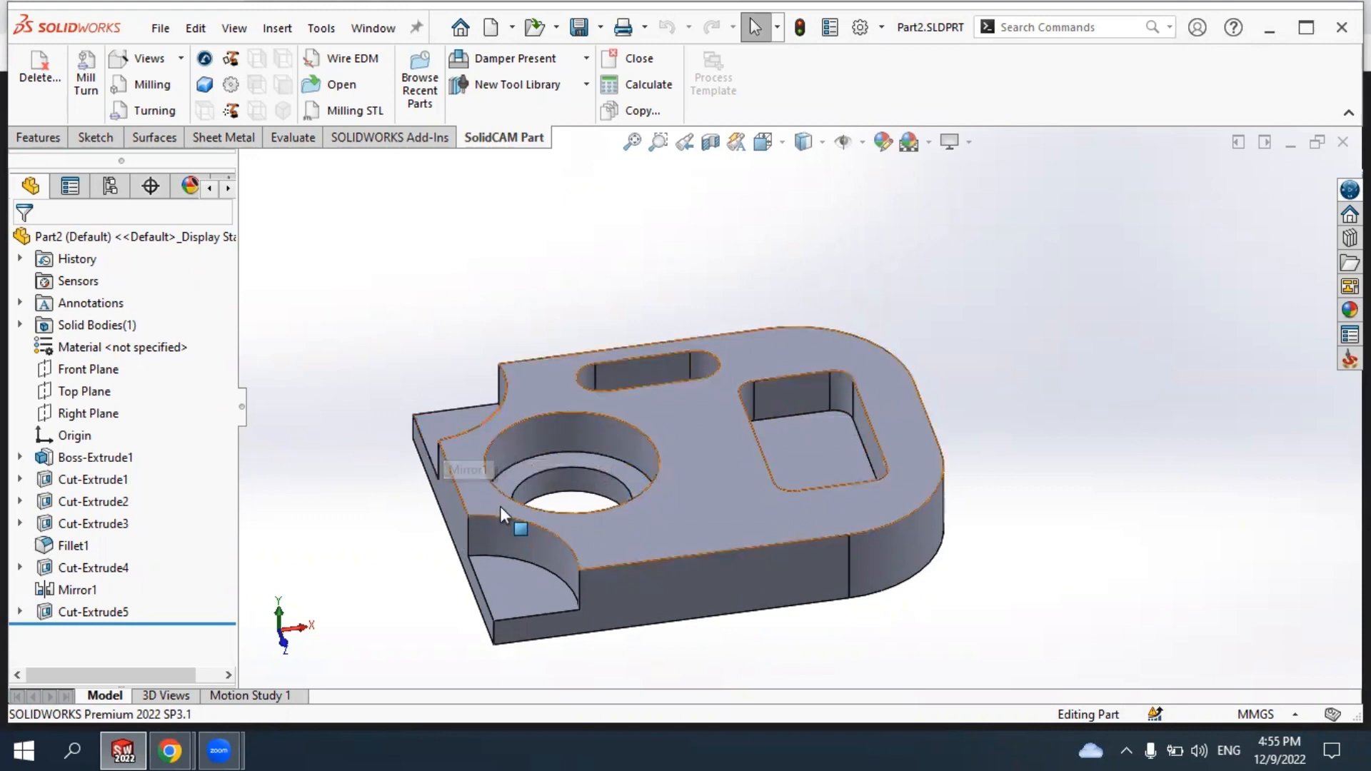
pyautogui.scroll(1, 755, 415)
pyautogui.moveTo(756, 416)
pyautogui.mouseDown(button='middle')
pyautogui.moveTo(731, 438)
pyautogui.moveTo(719, 383)
pyautogui.moveTo(747, 373)
pyautogui.moveTo(728, 389)
pyautogui.moveTo(741, 468)
pyautogui.moveTo(741, 414)
pyautogui.mouseUp(button='middle')
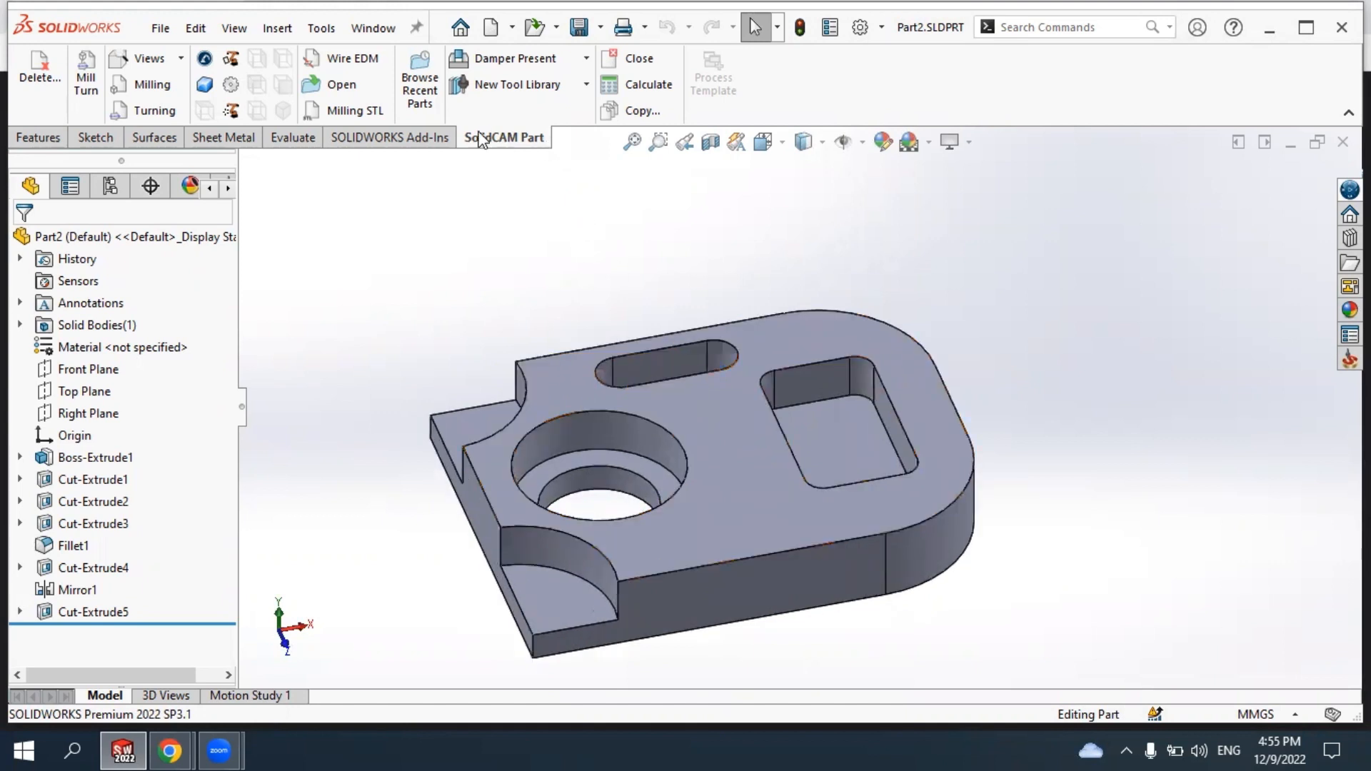
# Create an external metric milling CAM-Part named Project-3 and choose AWEA1000-FANUC as its CNC machine.
pyautogui.click(153, 88)
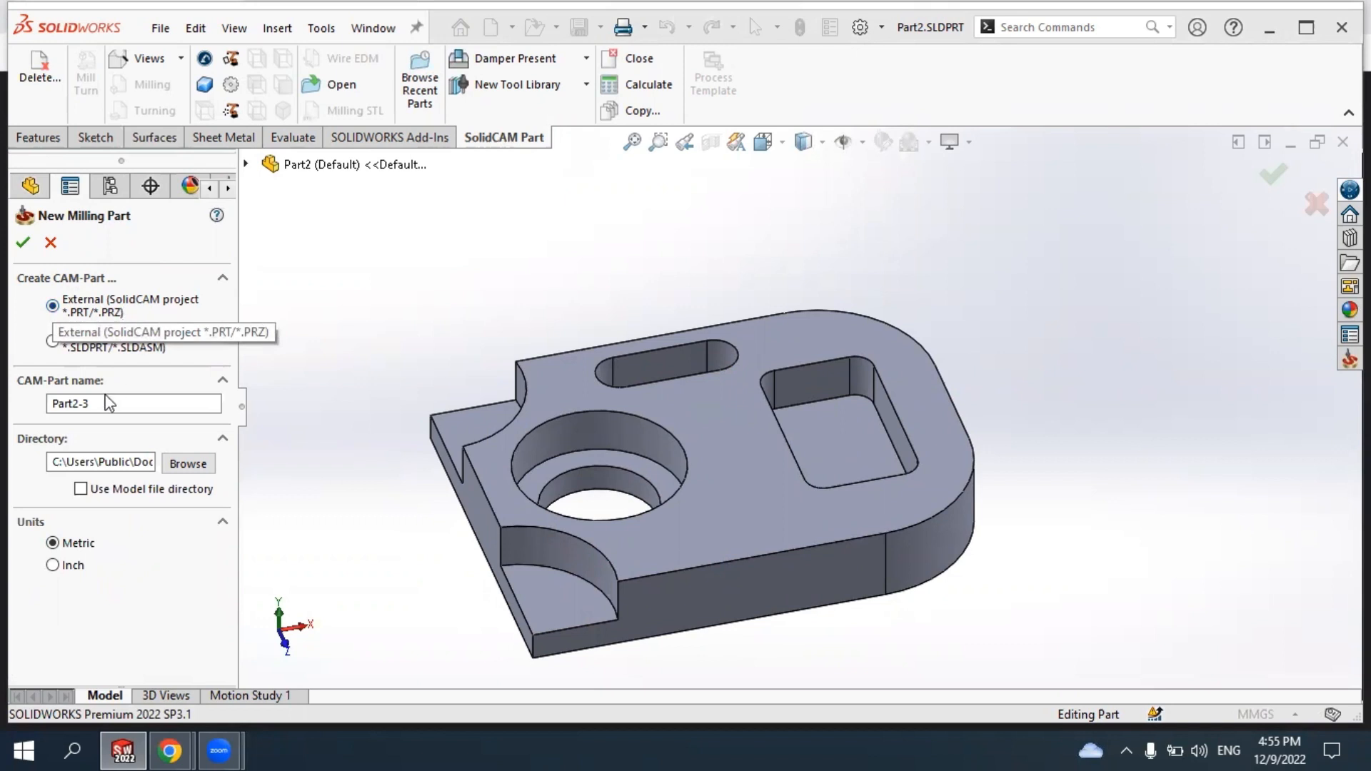
pyautogui.moveTo(106, 404); pyautogui.dragTo(12, 403)
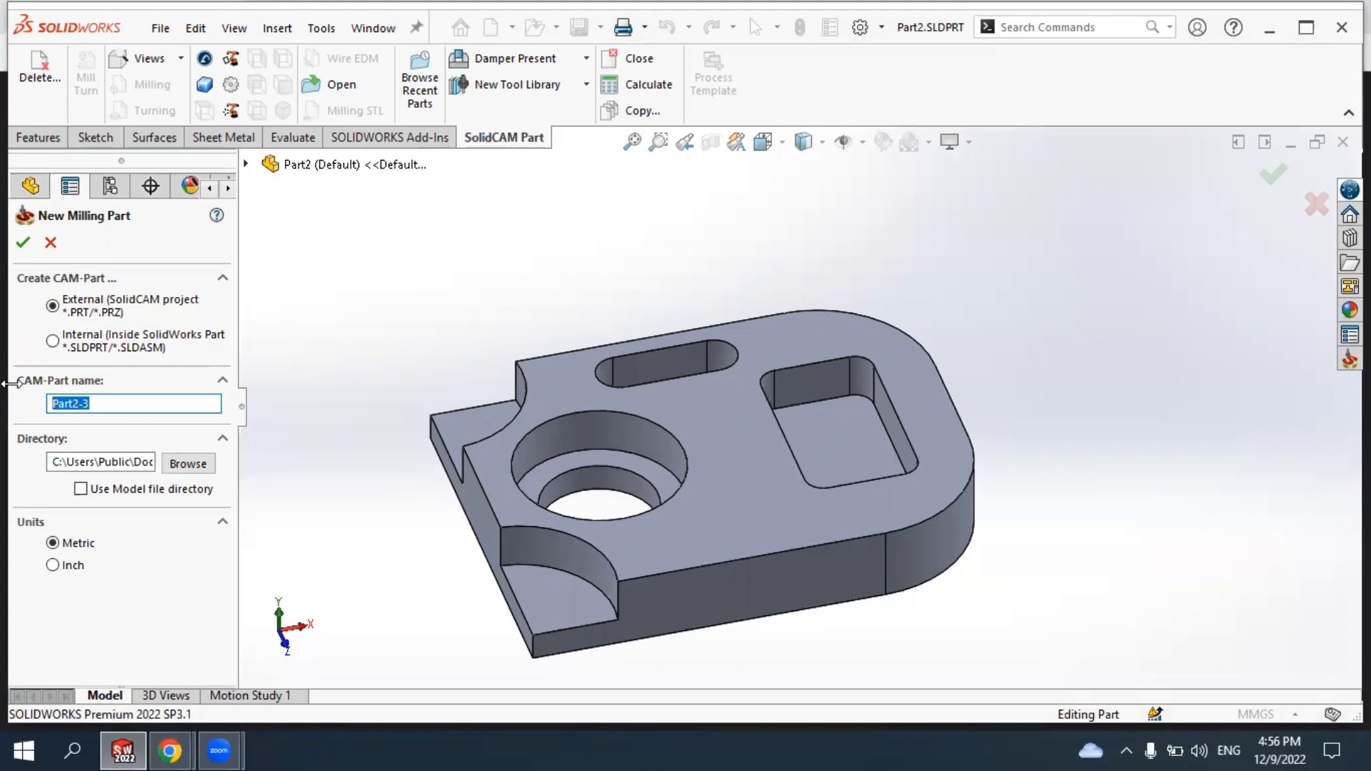
pyautogui.write('P')
pyautogui.click(53, 565)
pyautogui.click(53, 544)
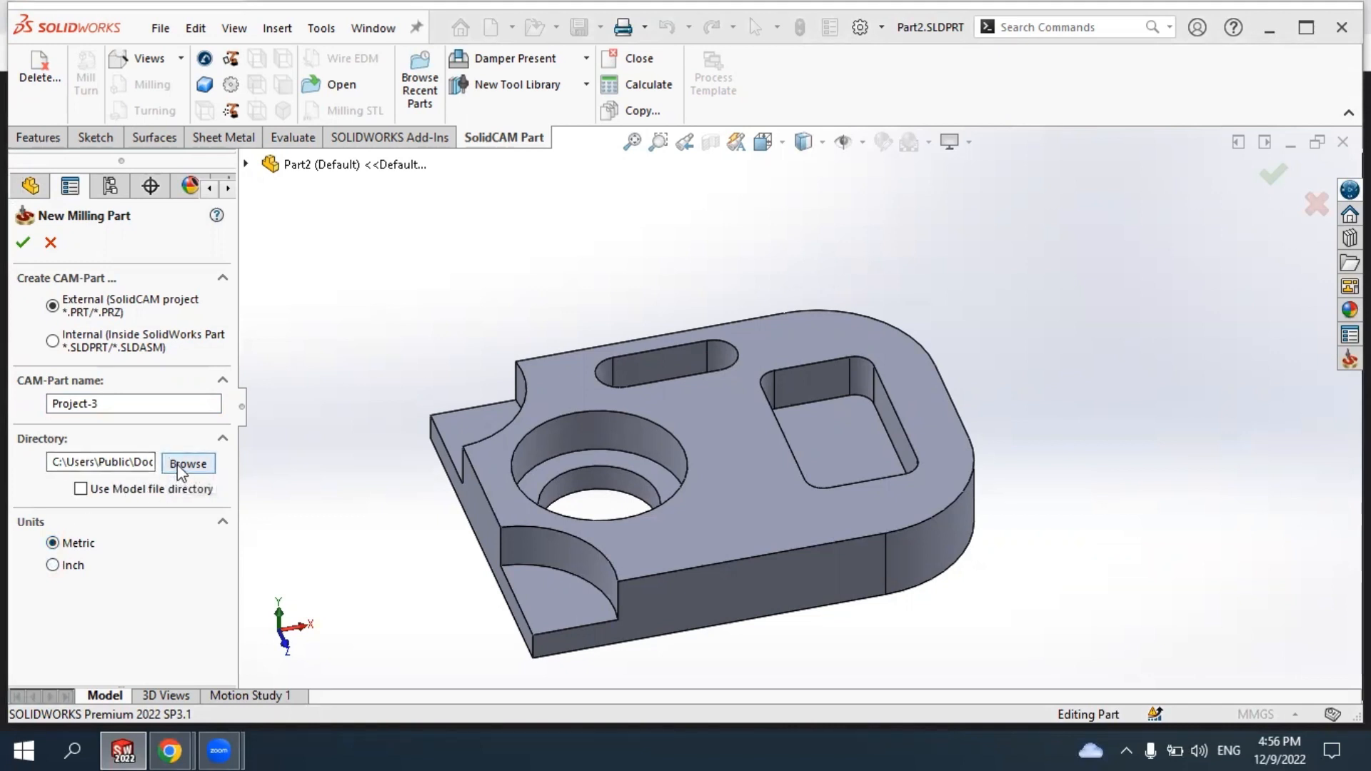
pyautogui.click(112, 464)
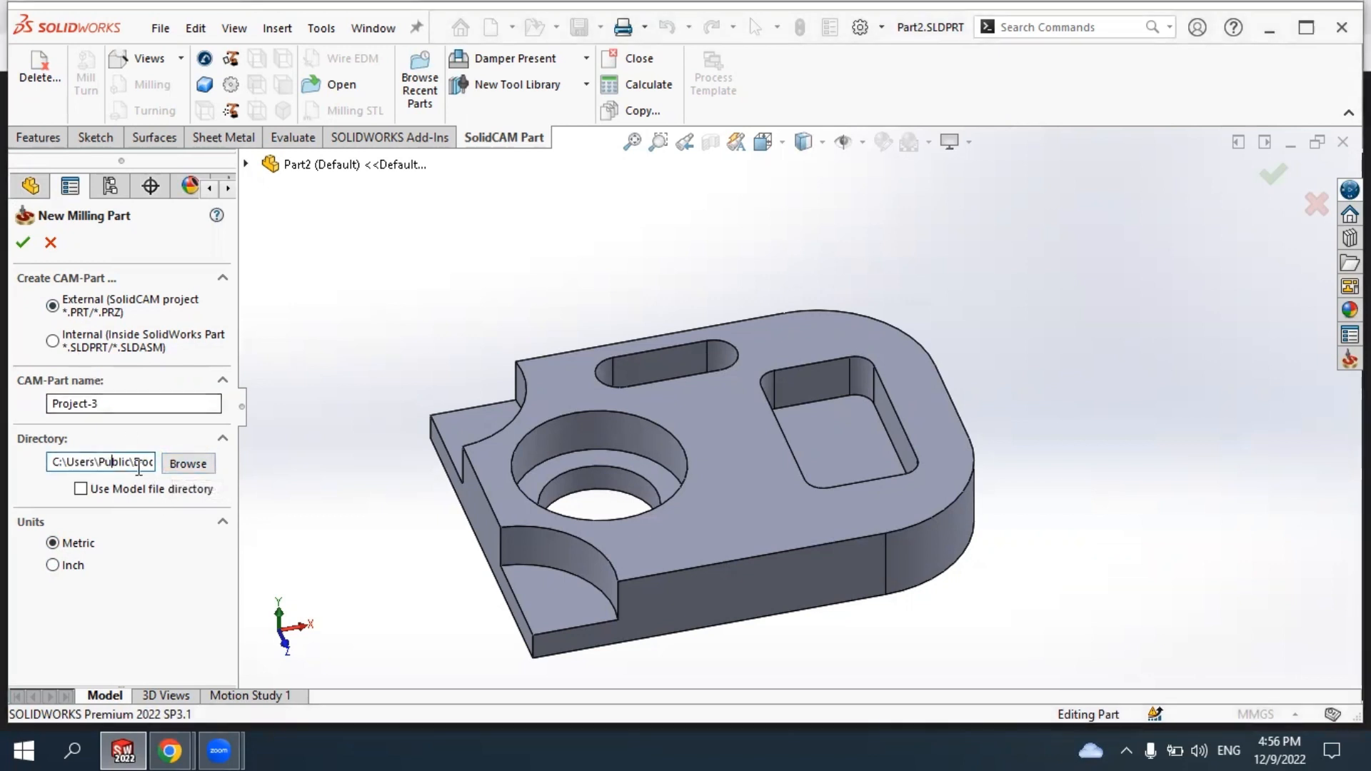
pyautogui.click(24, 243)
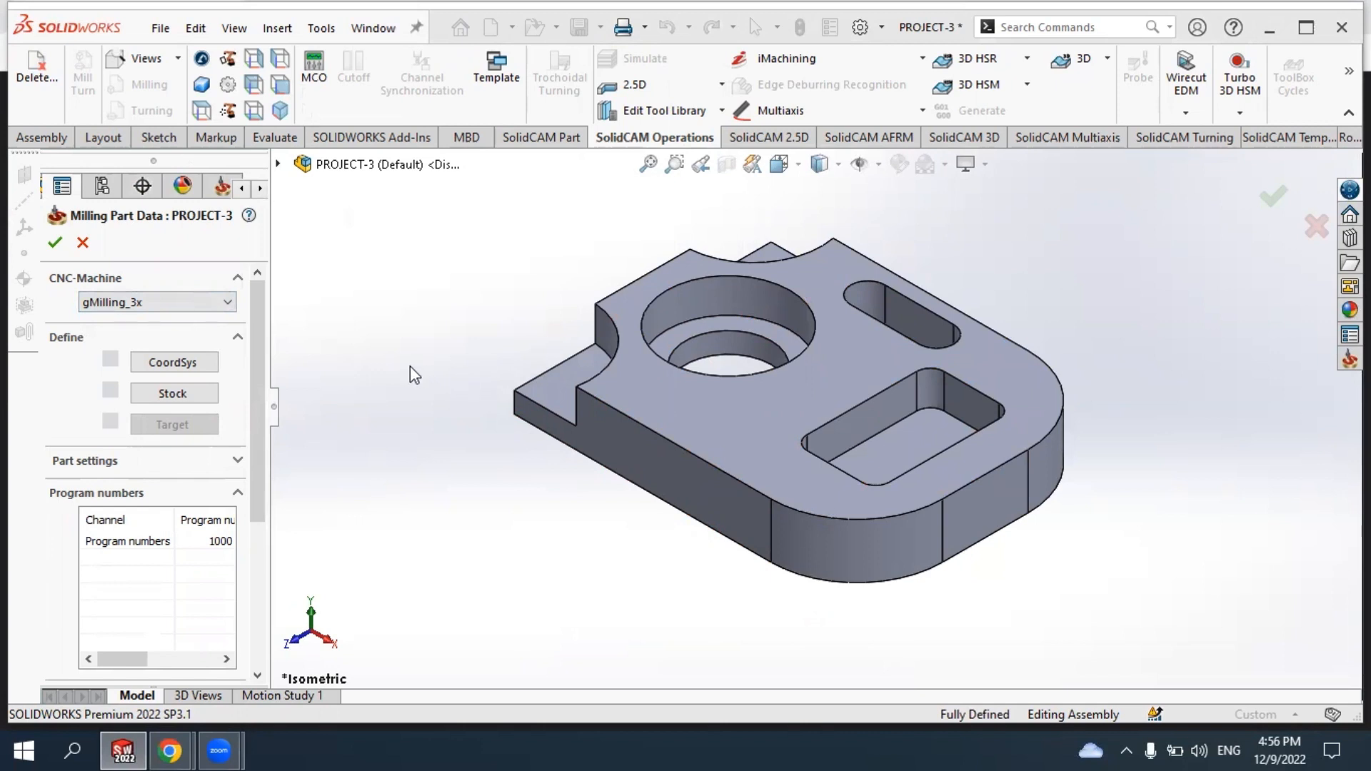
pyautogui.click(170, 320)
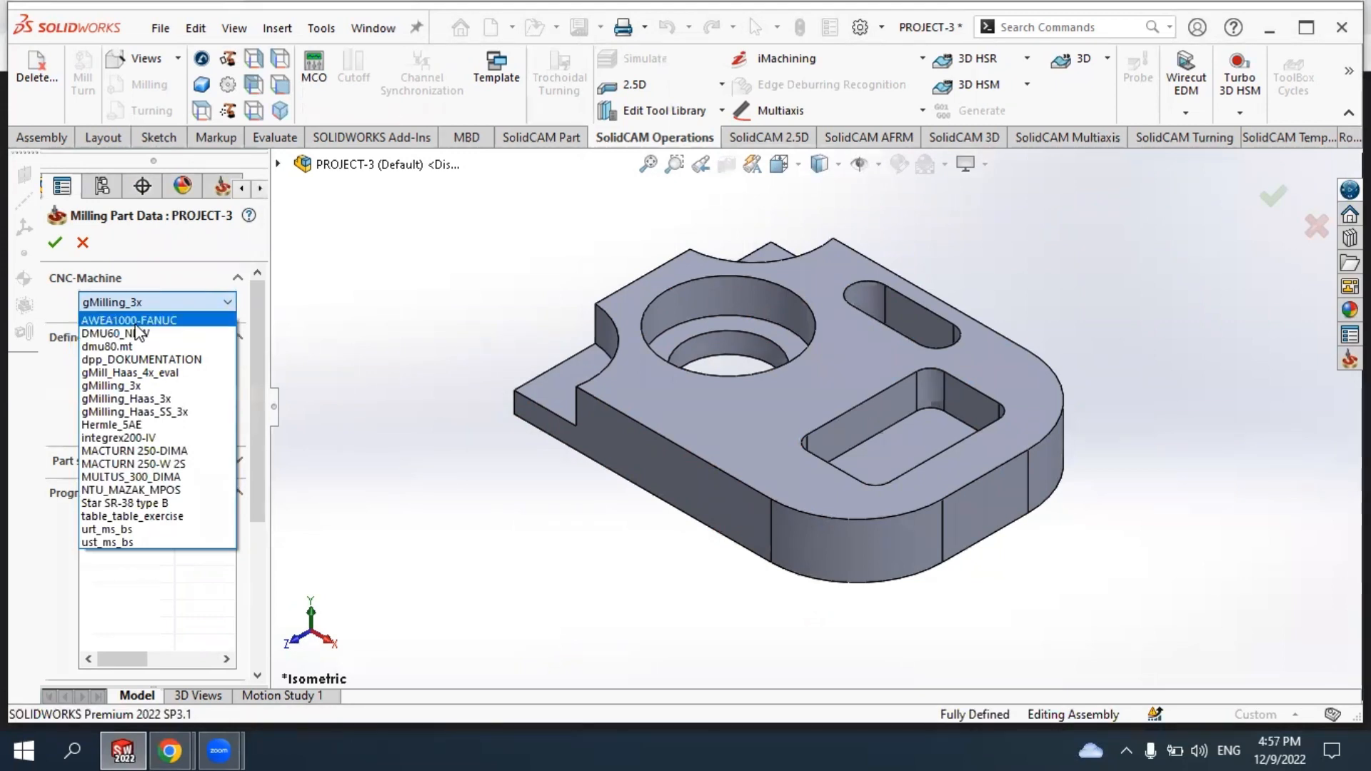
pyautogui.click(135, 322)
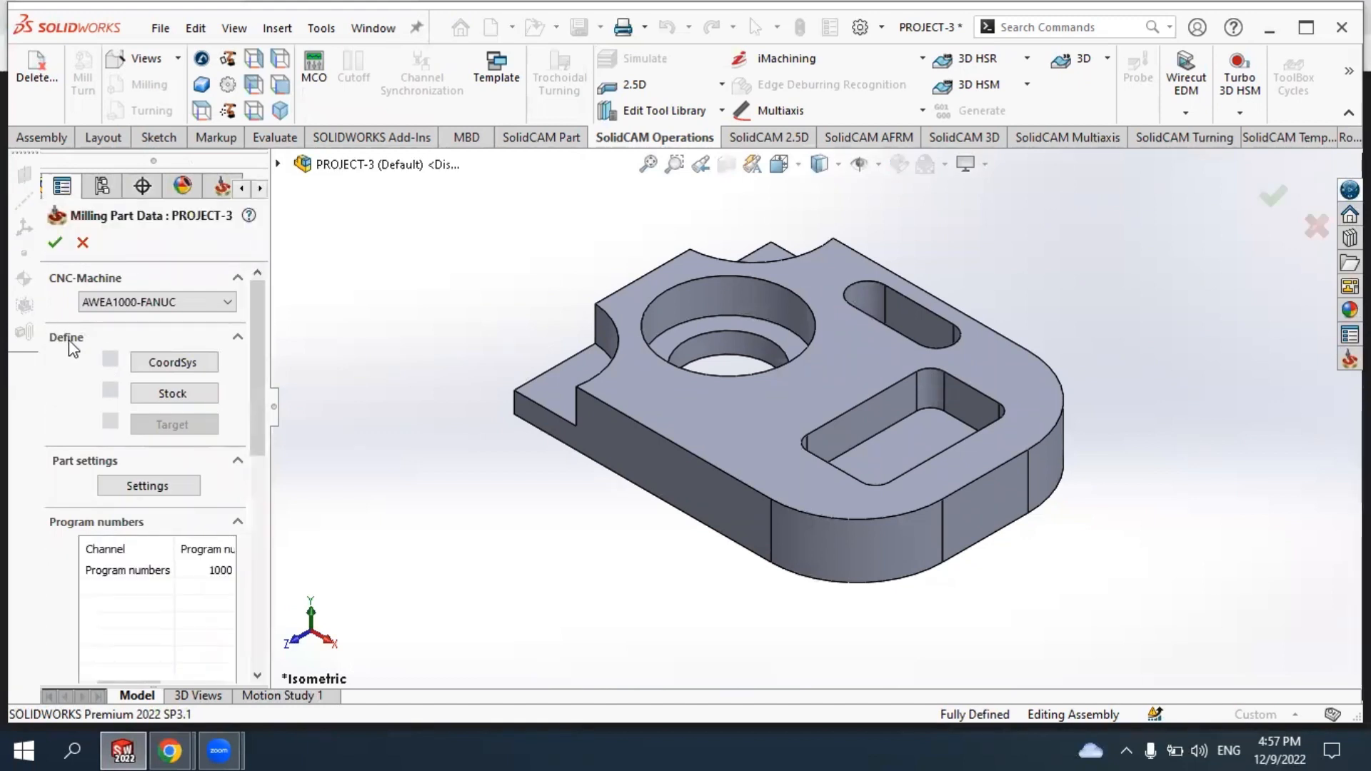
# Start defining the machining coordinate system with its origin placed at the top center of the model box.
pyautogui.click(173, 363)
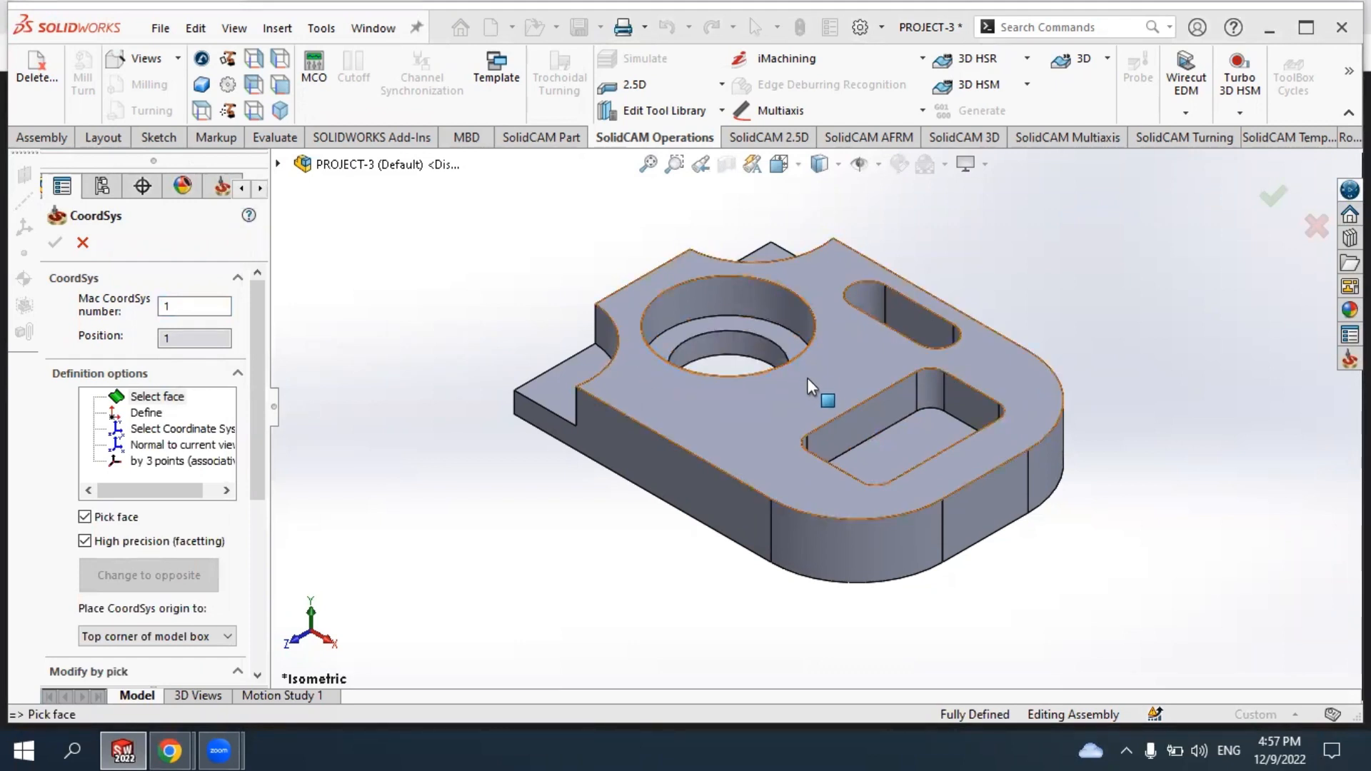
pyautogui.scroll(-3, 257, 448)
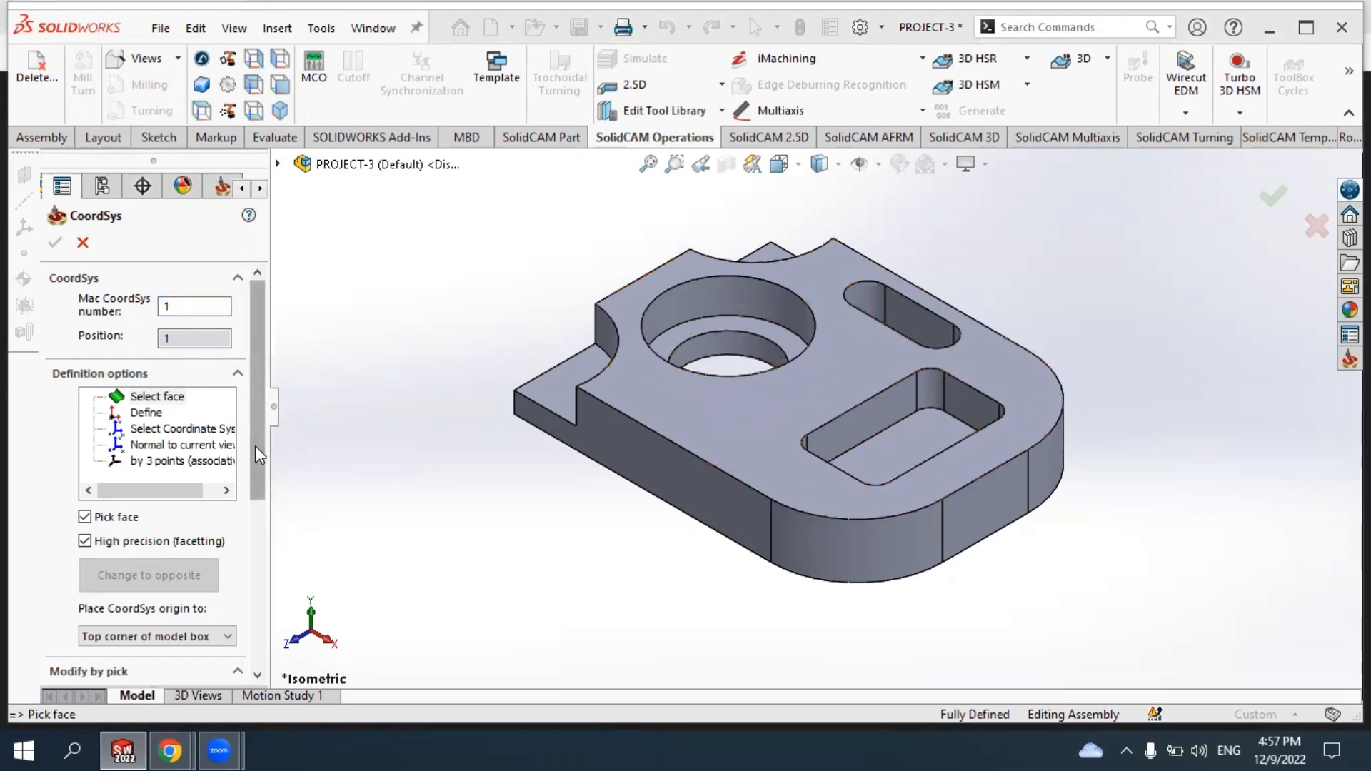
pyautogui.scroll(-1, 270, 534)
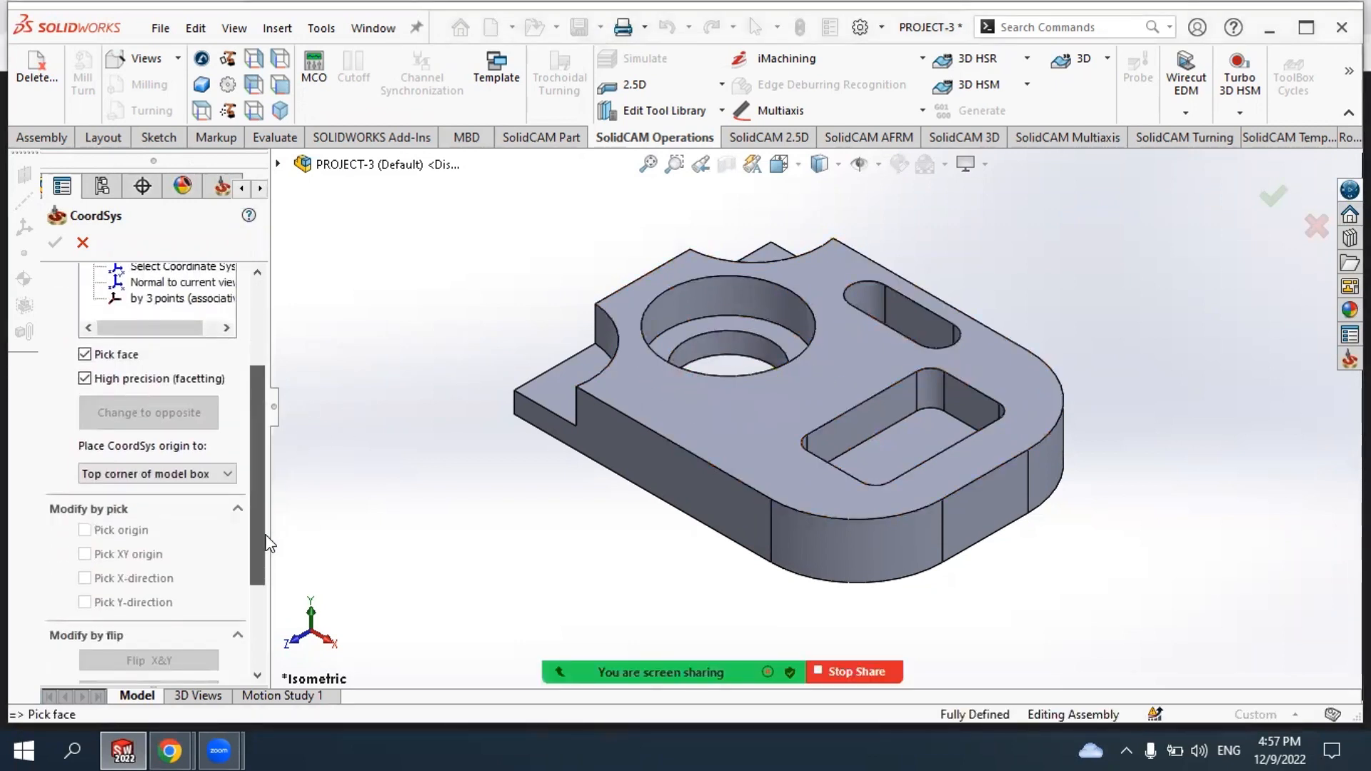
pyautogui.click(160, 477)
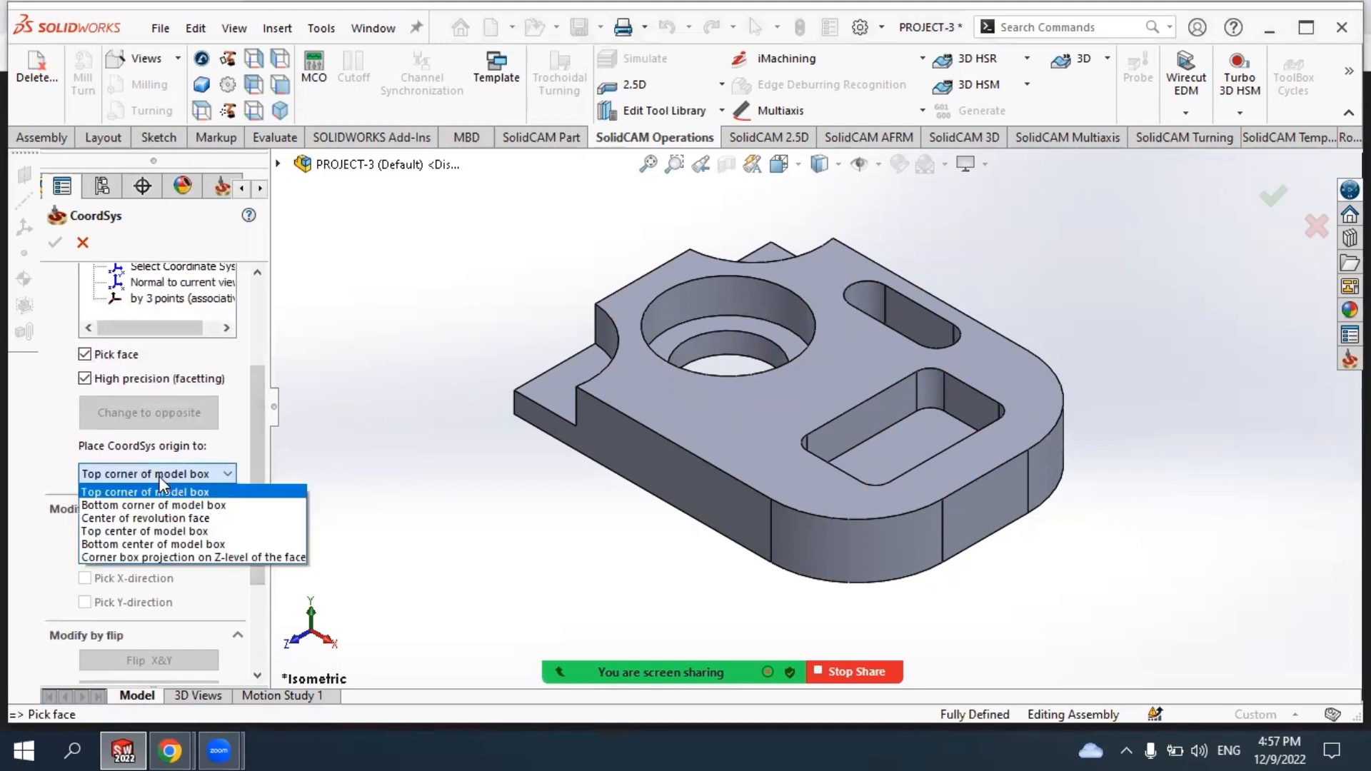
pyautogui.click(155, 536)
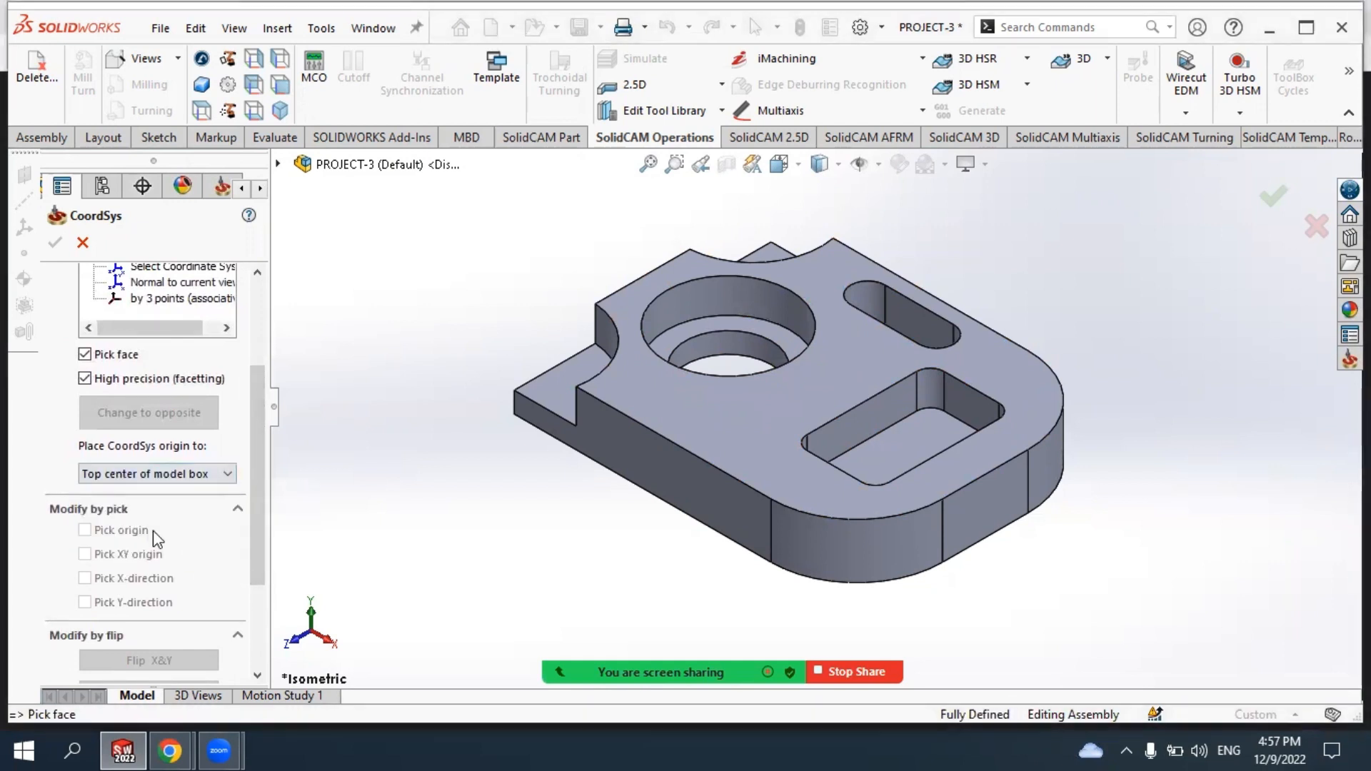
pyautogui.scroll(4, 257, 500)
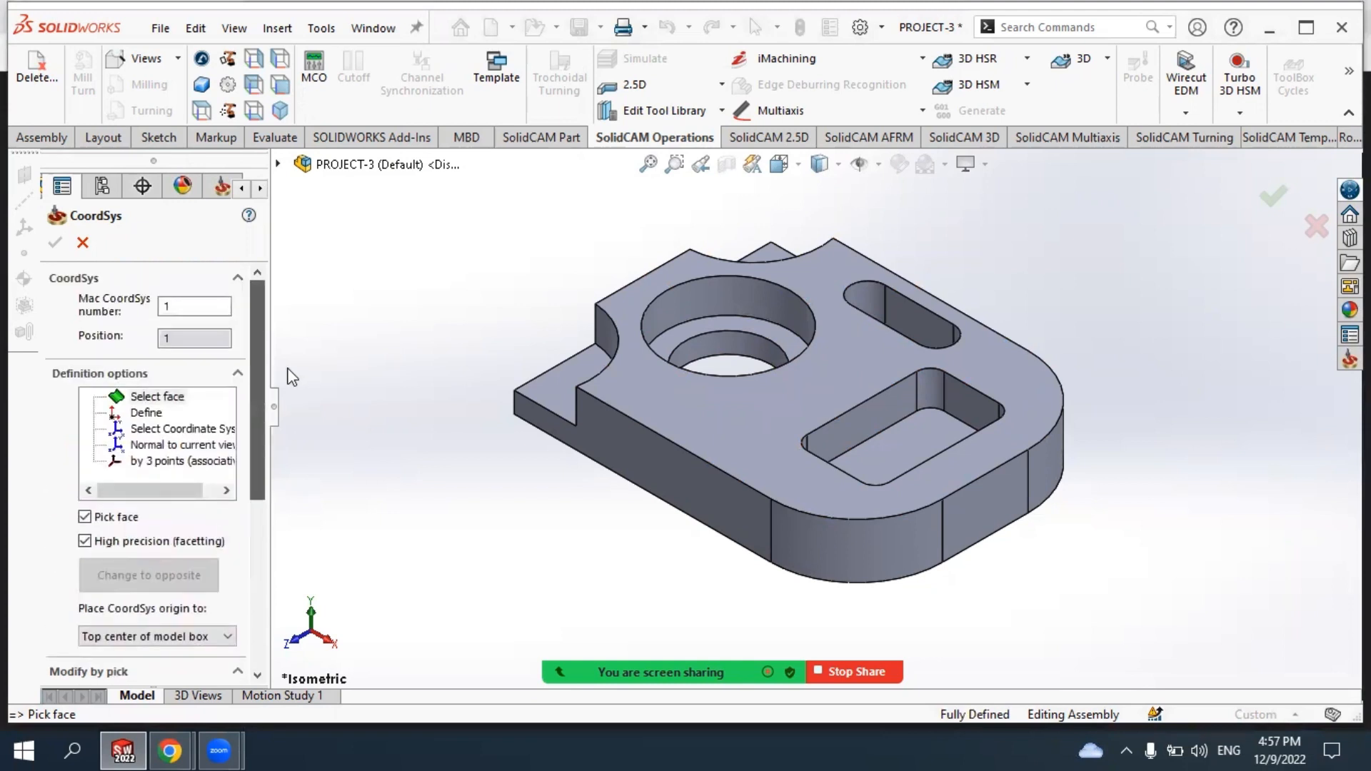
# Define the coordinate system by the plate's top face and accept its default level data.
pyautogui.click(163, 402)
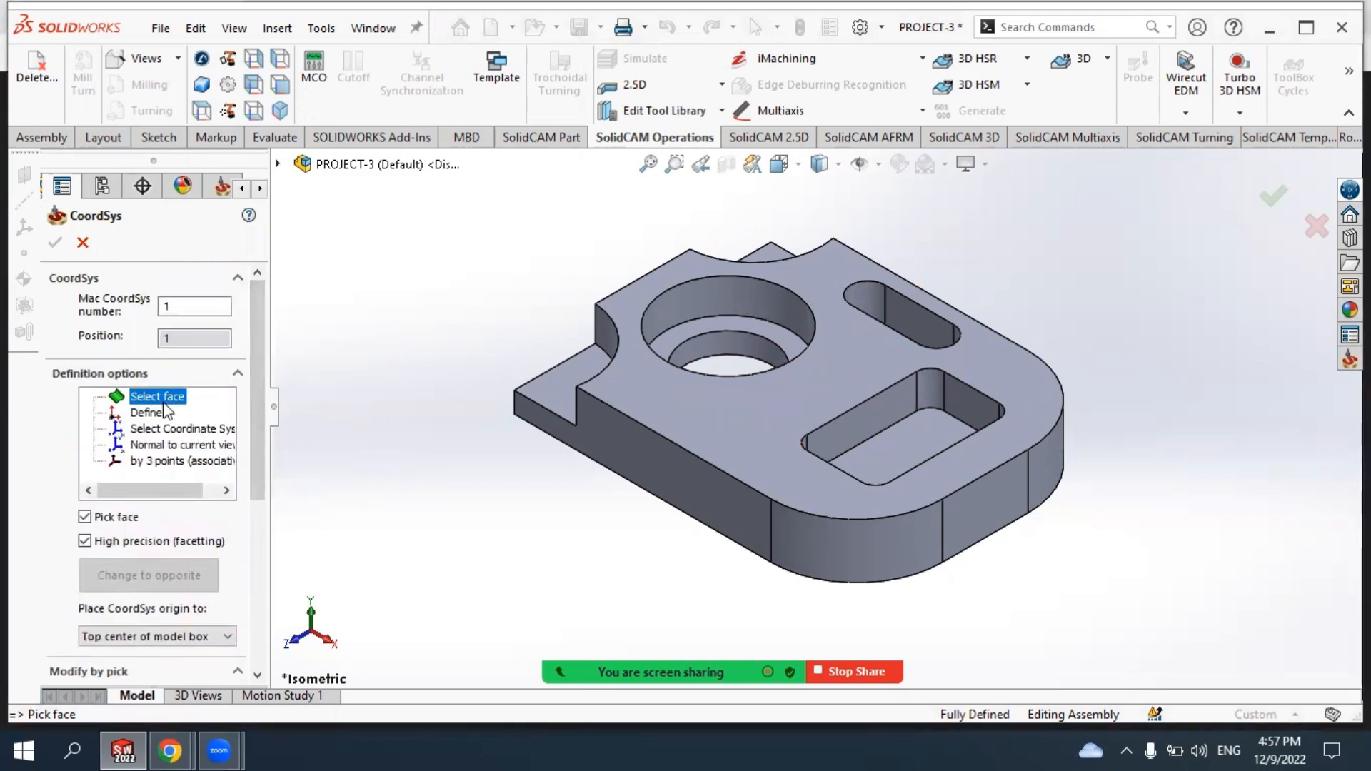
pyautogui.click(761, 410)
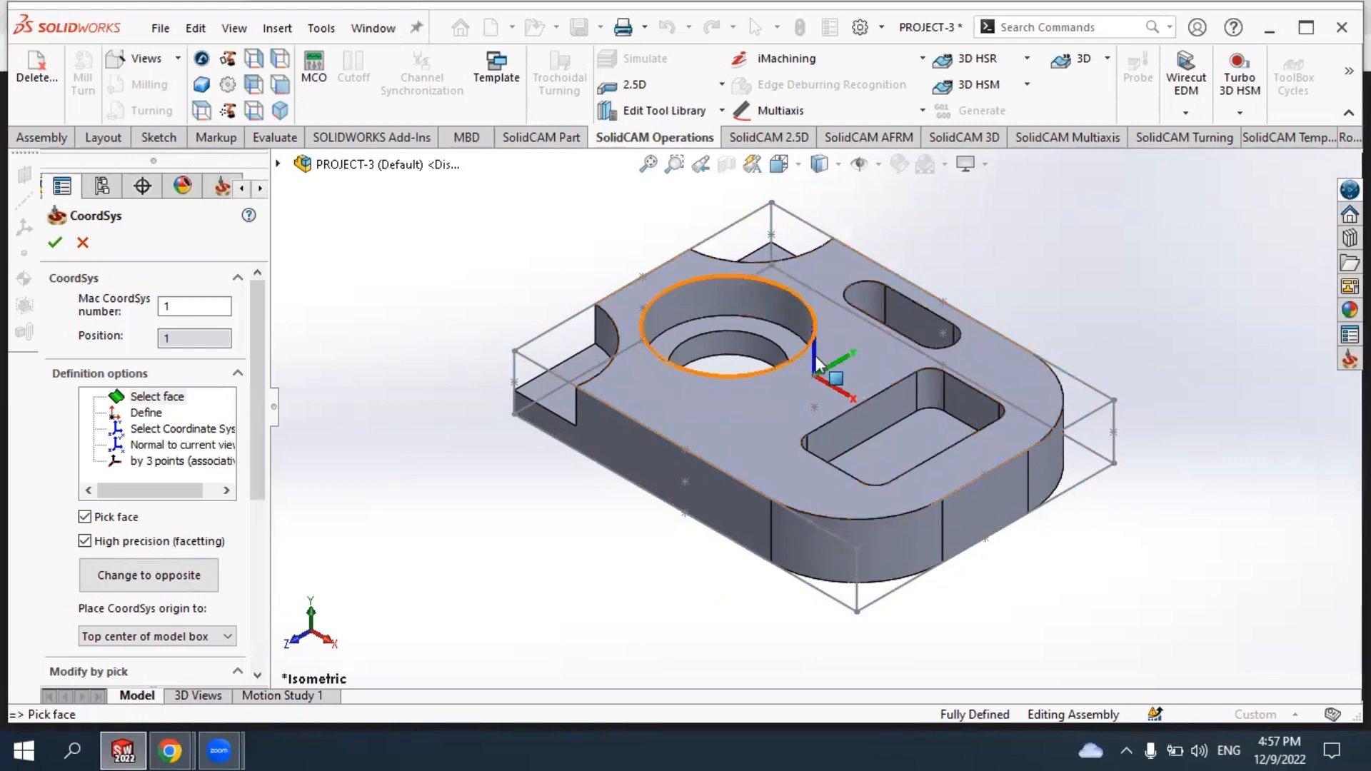
pyautogui.moveTo(853, 391); pyautogui.dragTo(826, 334, button='middle')
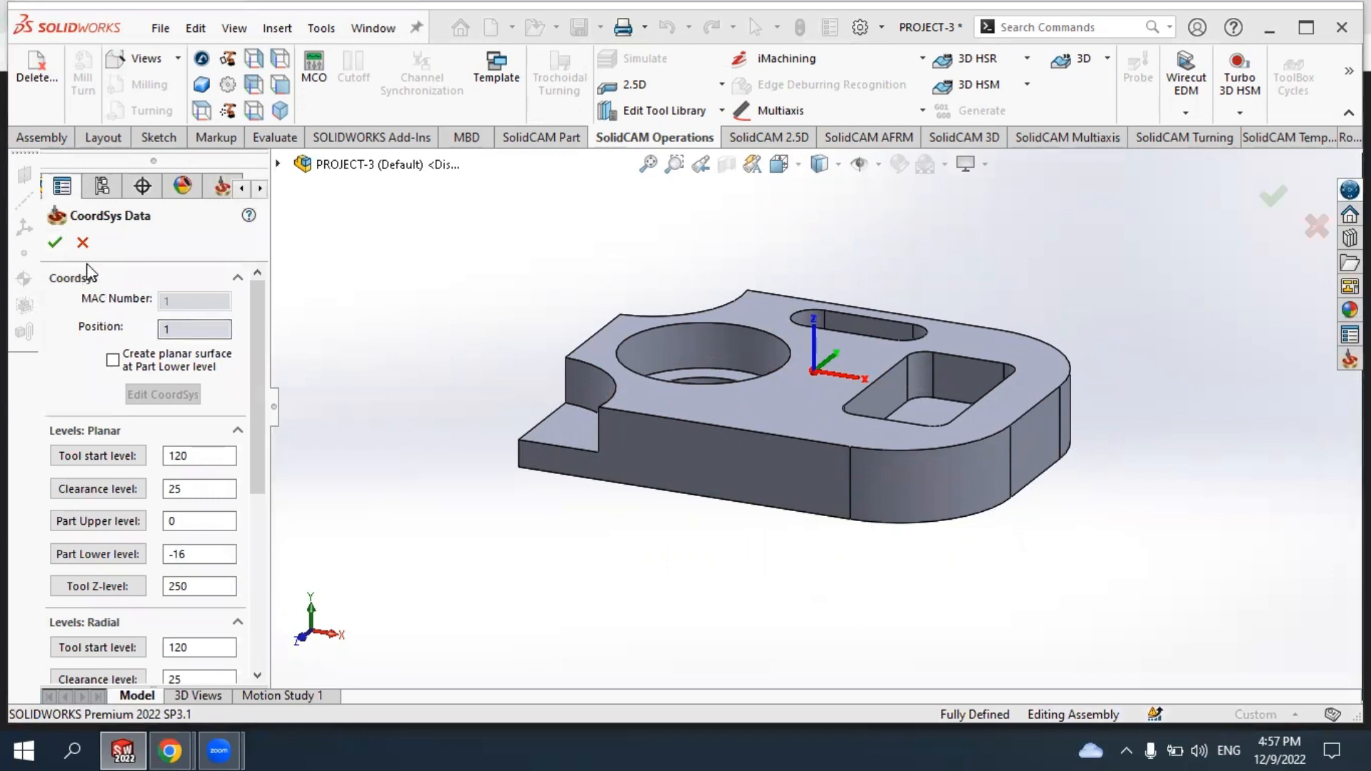
pyautogui.click(55, 243)
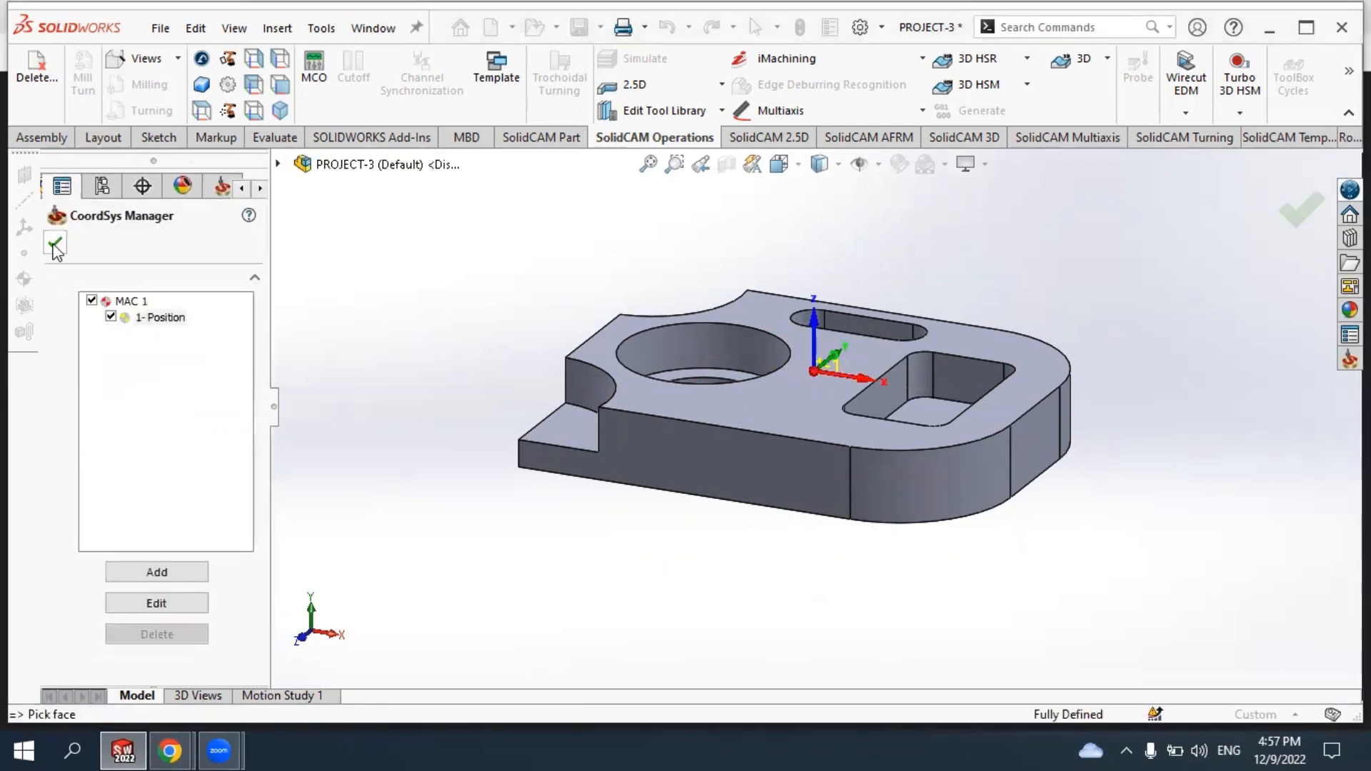
pyautogui.click(55, 246)
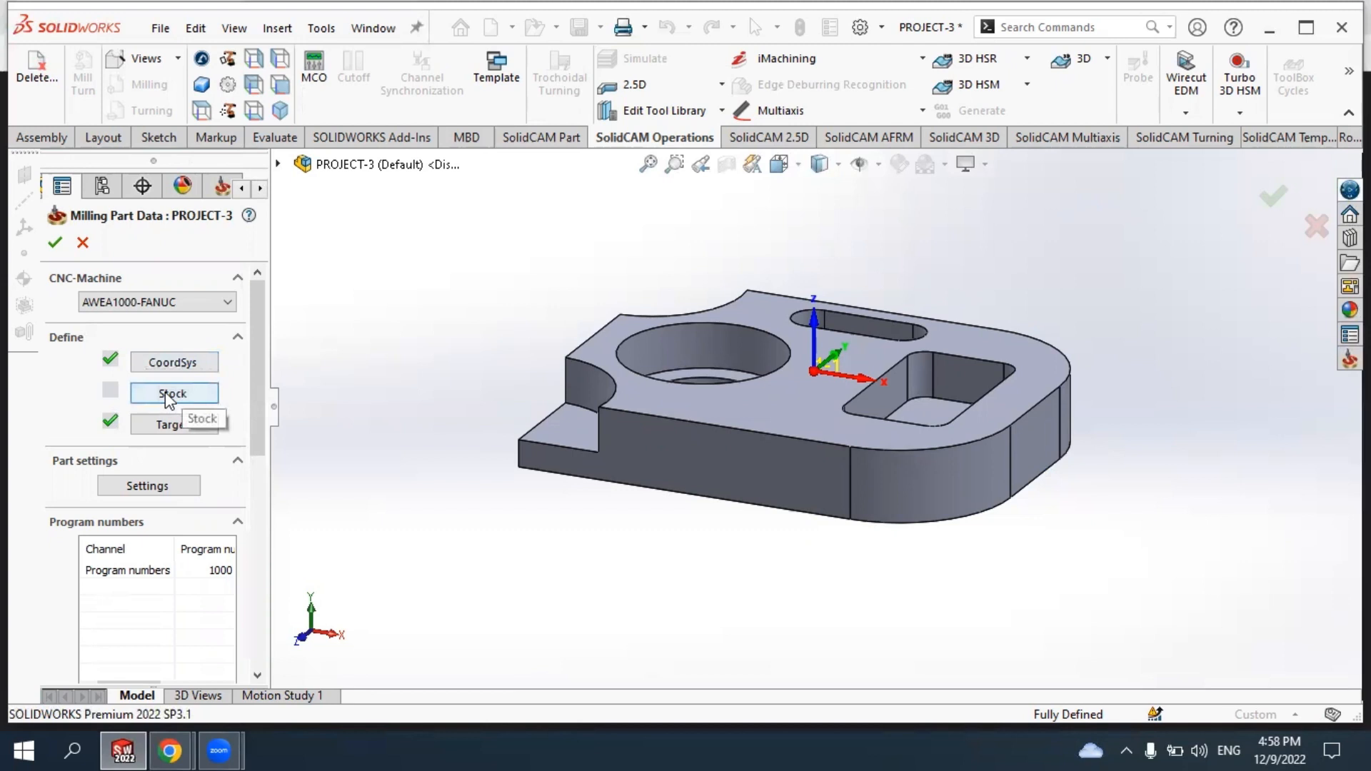
# Define the stock as an extruded boundary using the closed chain along the plate's bottom outer edges.
pyautogui.click(167, 393)
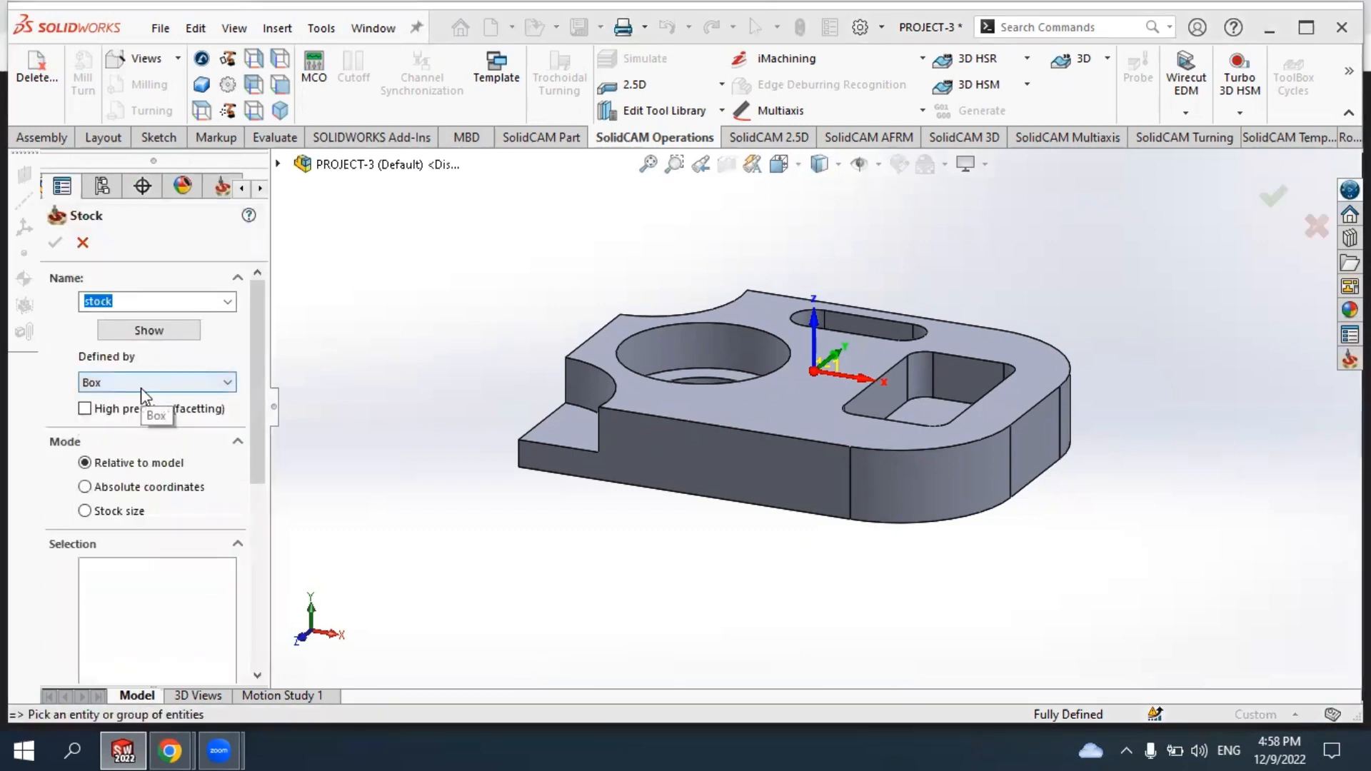
pyautogui.click(140, 387)
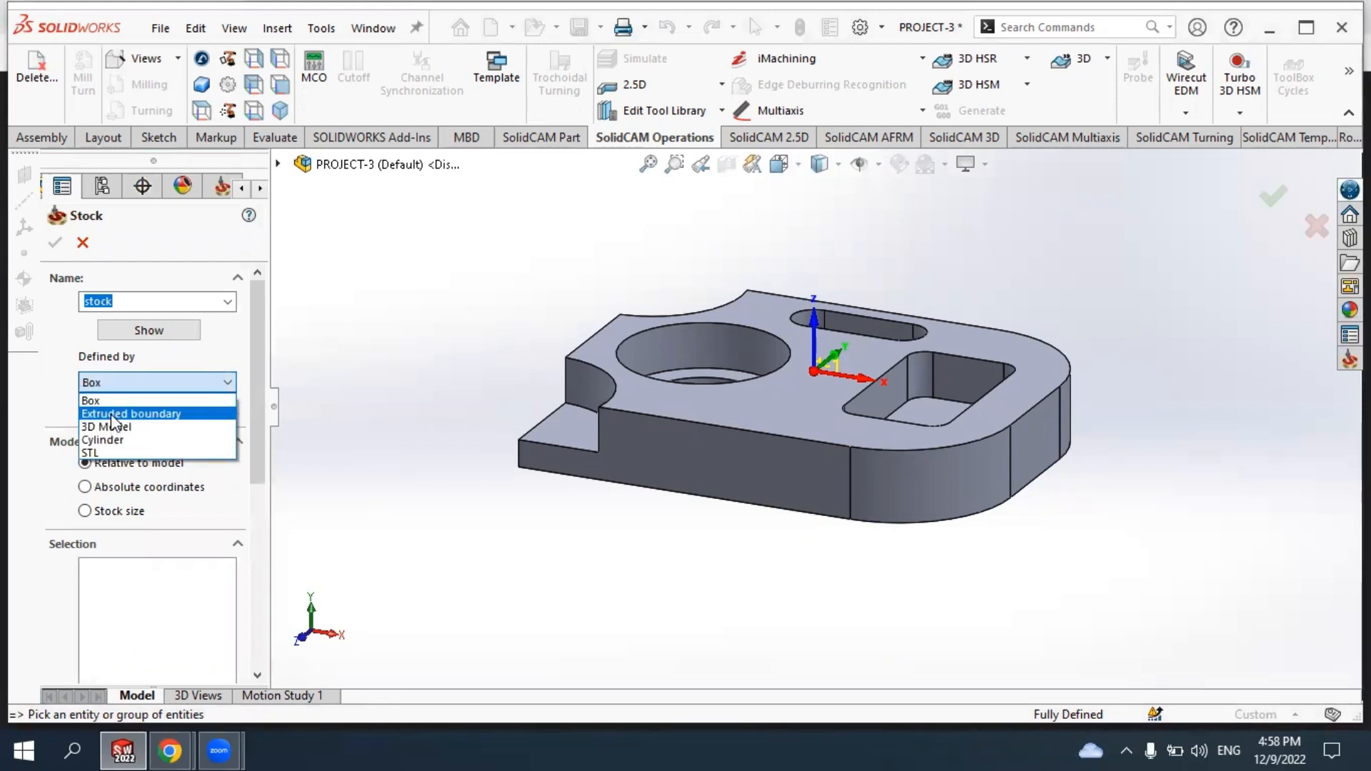
pyautogui.click(112, 414)
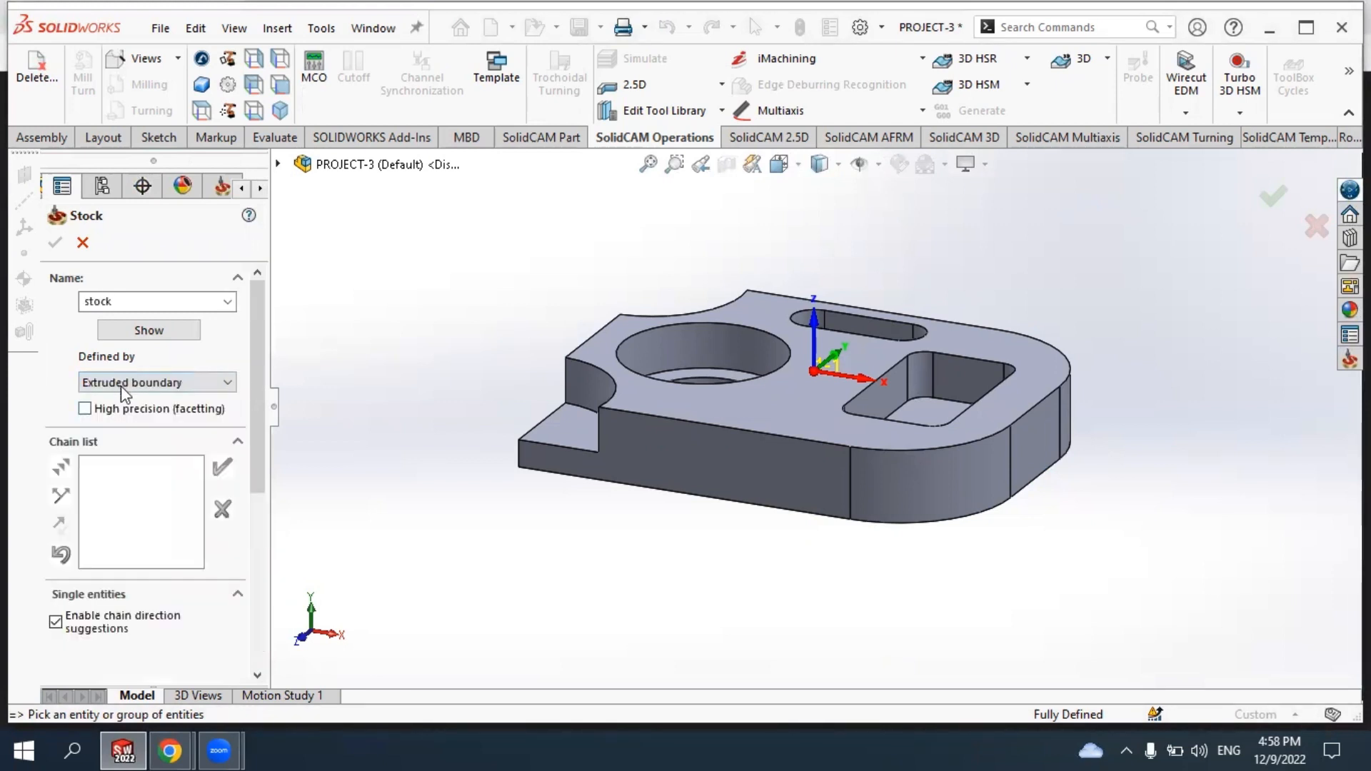
pyautogui.moveTo(257, 427); pyautogui.dragTo(275, 565)
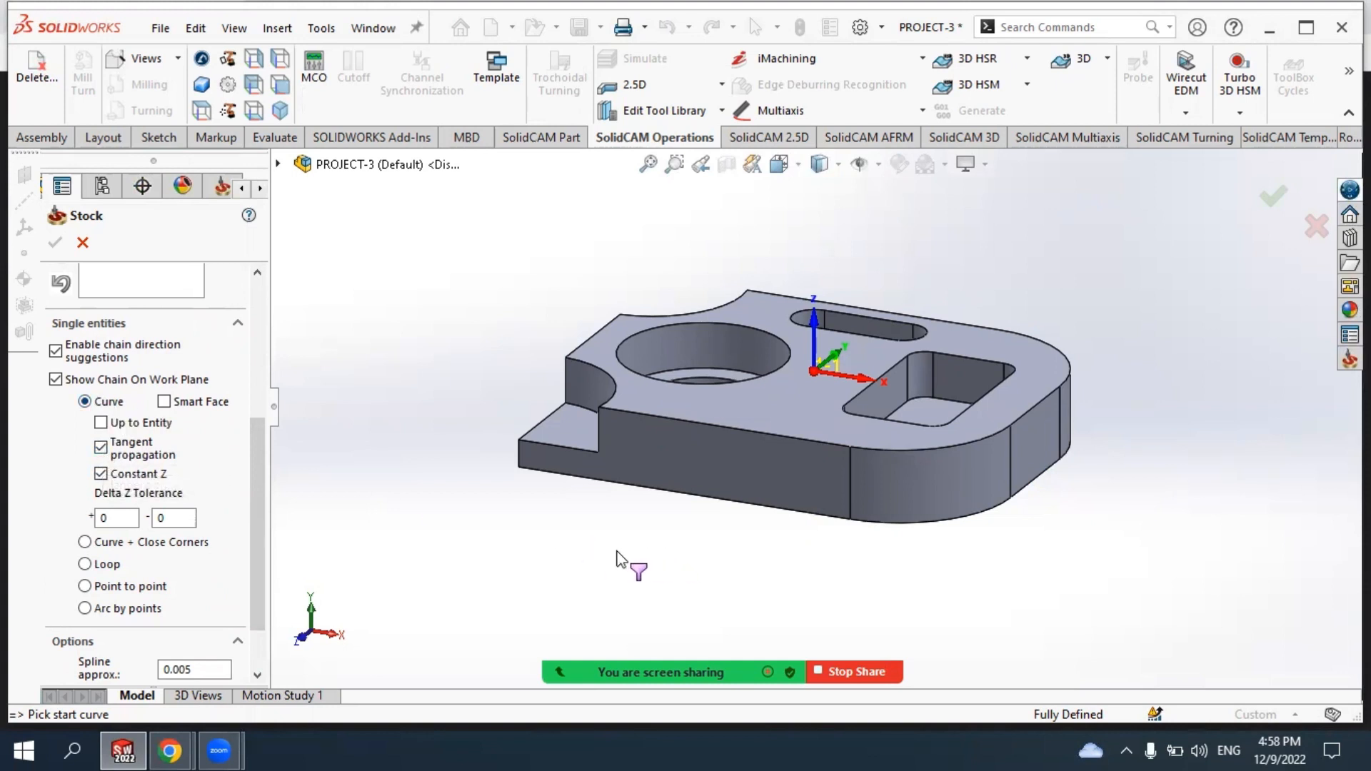
pyautogui.scroll(2, 879, 421)
pyautogui.scroll(-2, 878, 419)
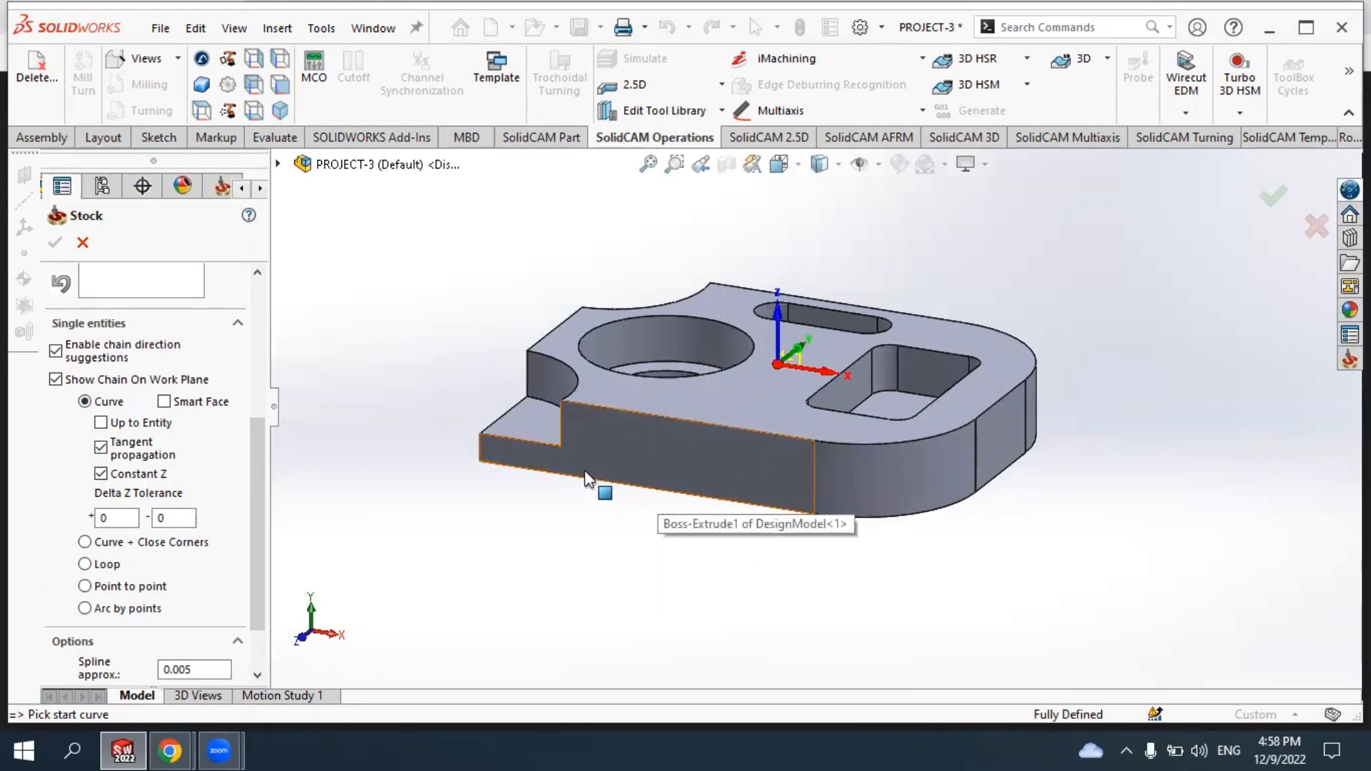
pyautogui.click(741, 500)
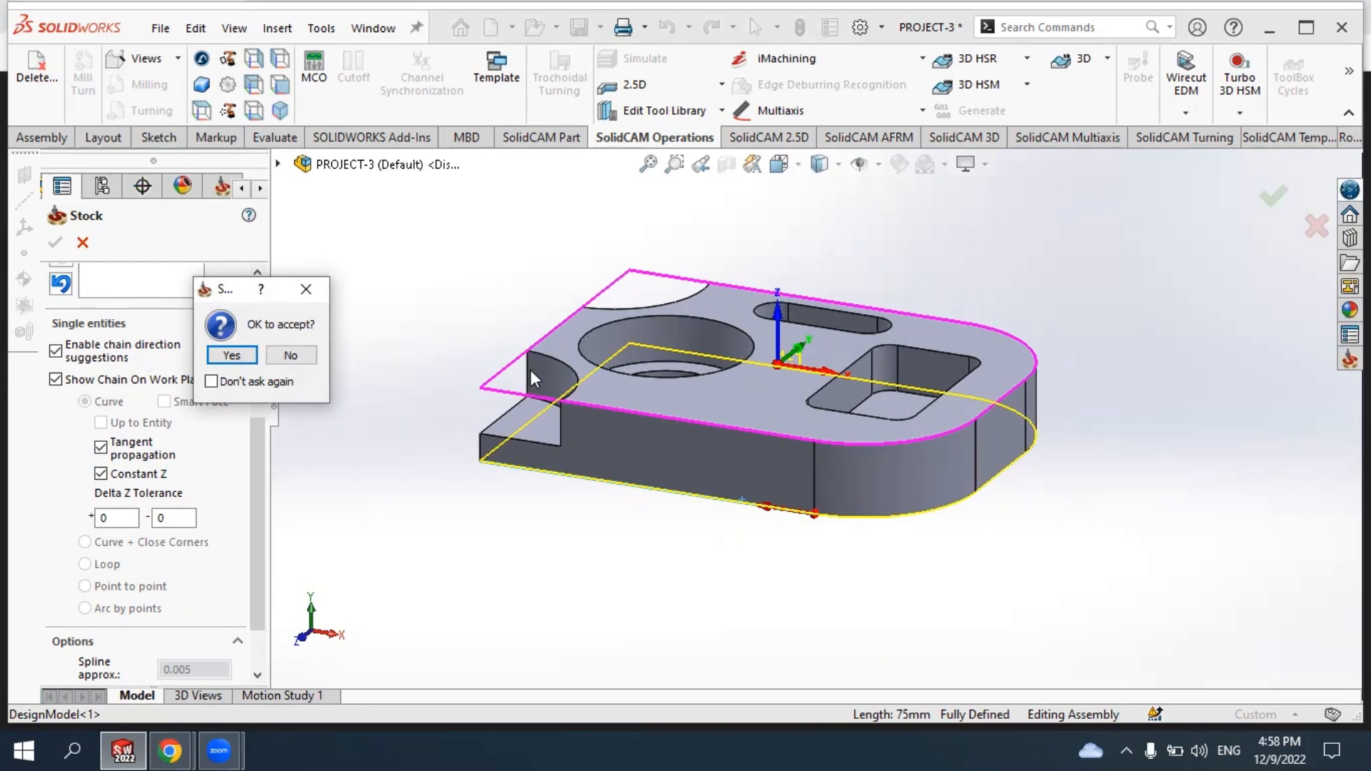
pyautogui.click(227, 357)
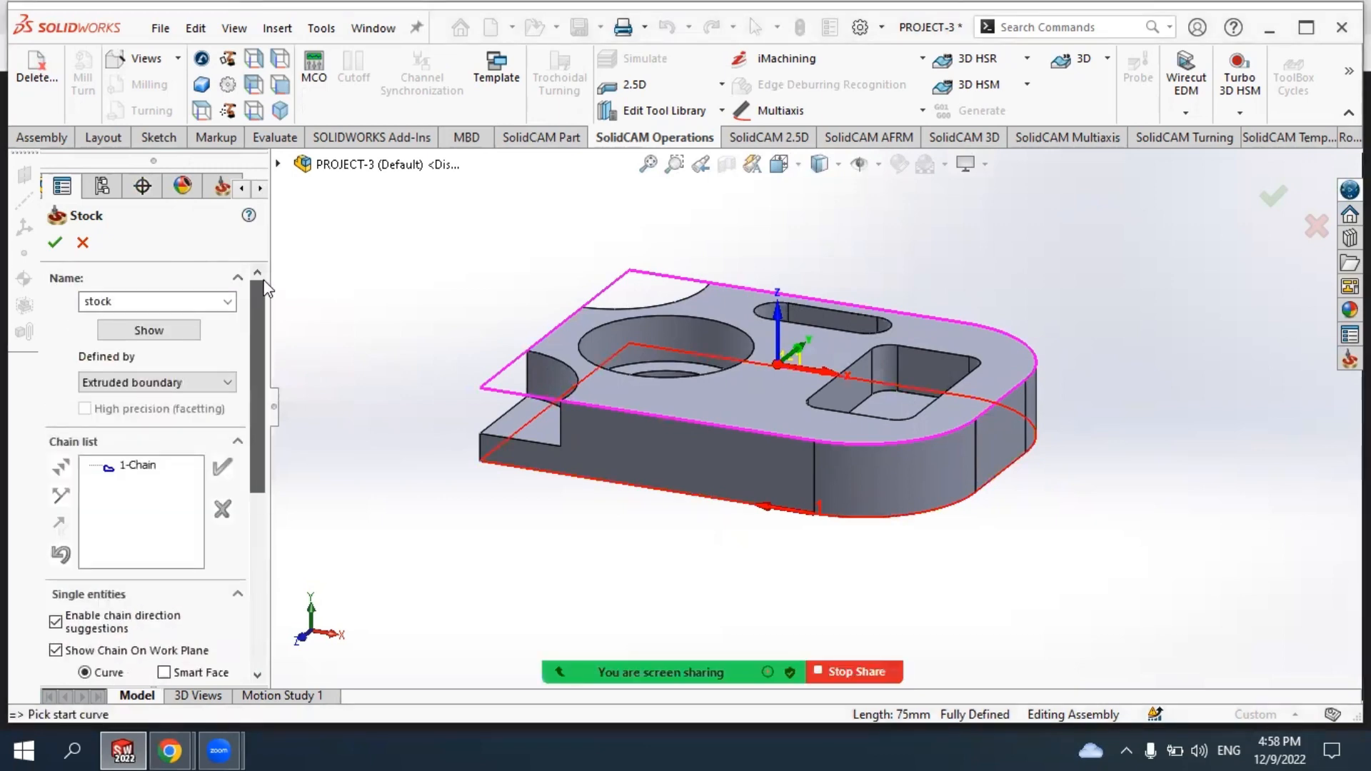
pyautogui.moveTo(706, 362); pyautogui.dragTo(742, 421, button='middle')
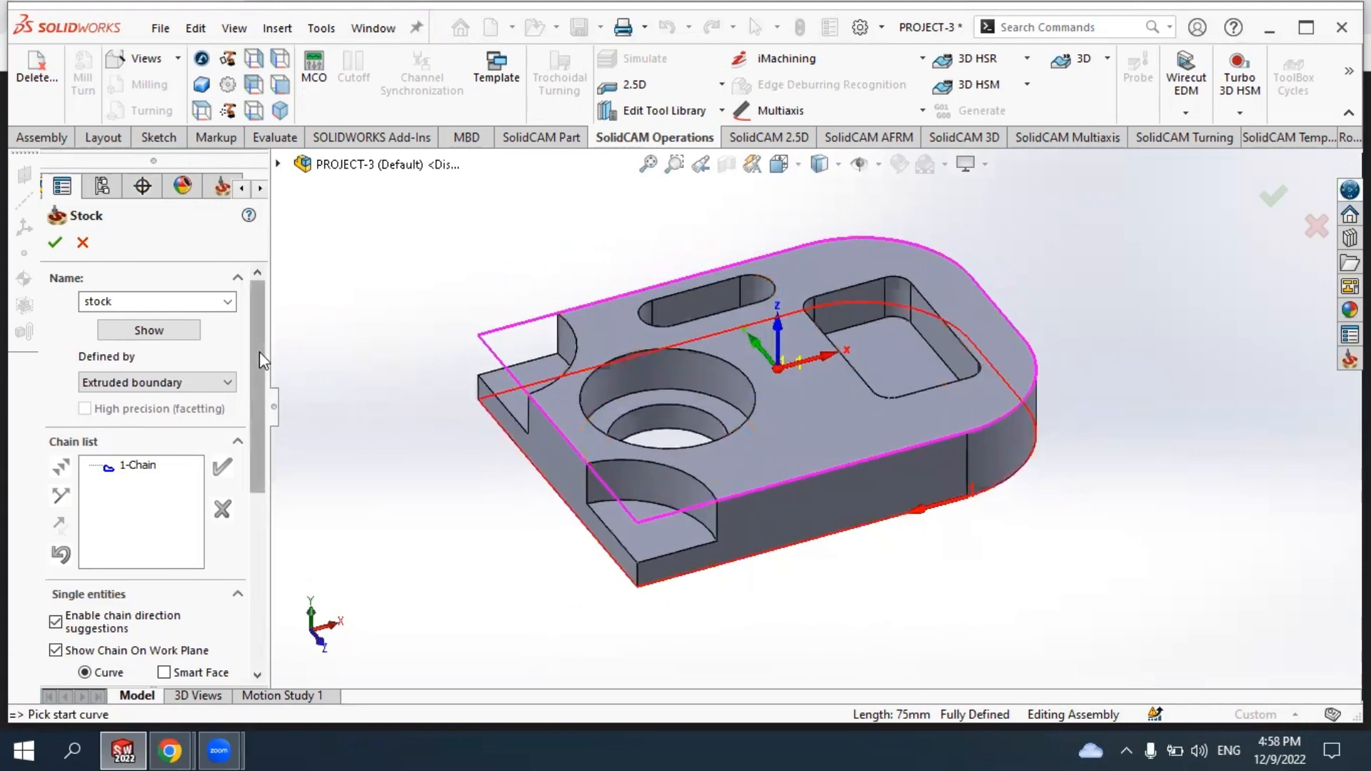
pyautogui.click(54, 245)
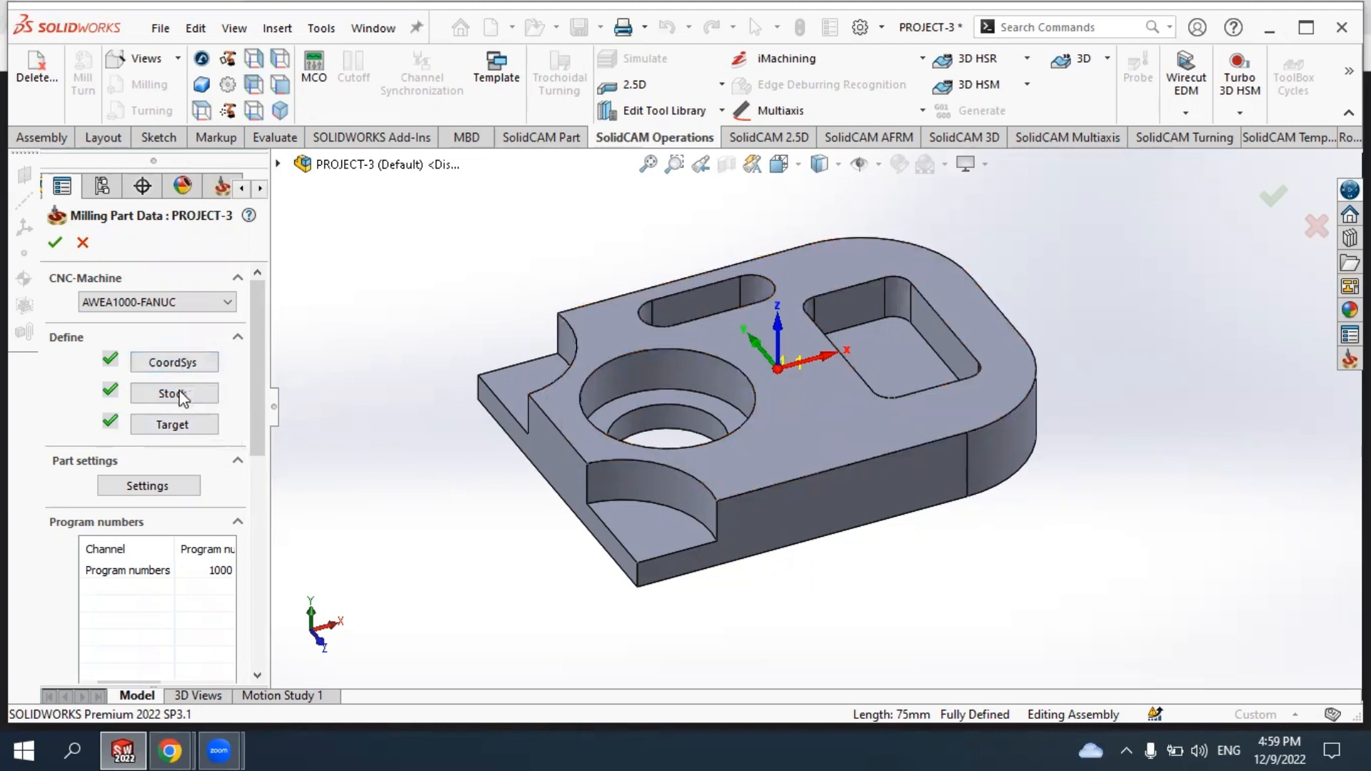
# Set the part's iMachining material to Alloy Cast Iron_150BHN-81HRB.
pyautogui.scroll(-8, 261, 422)
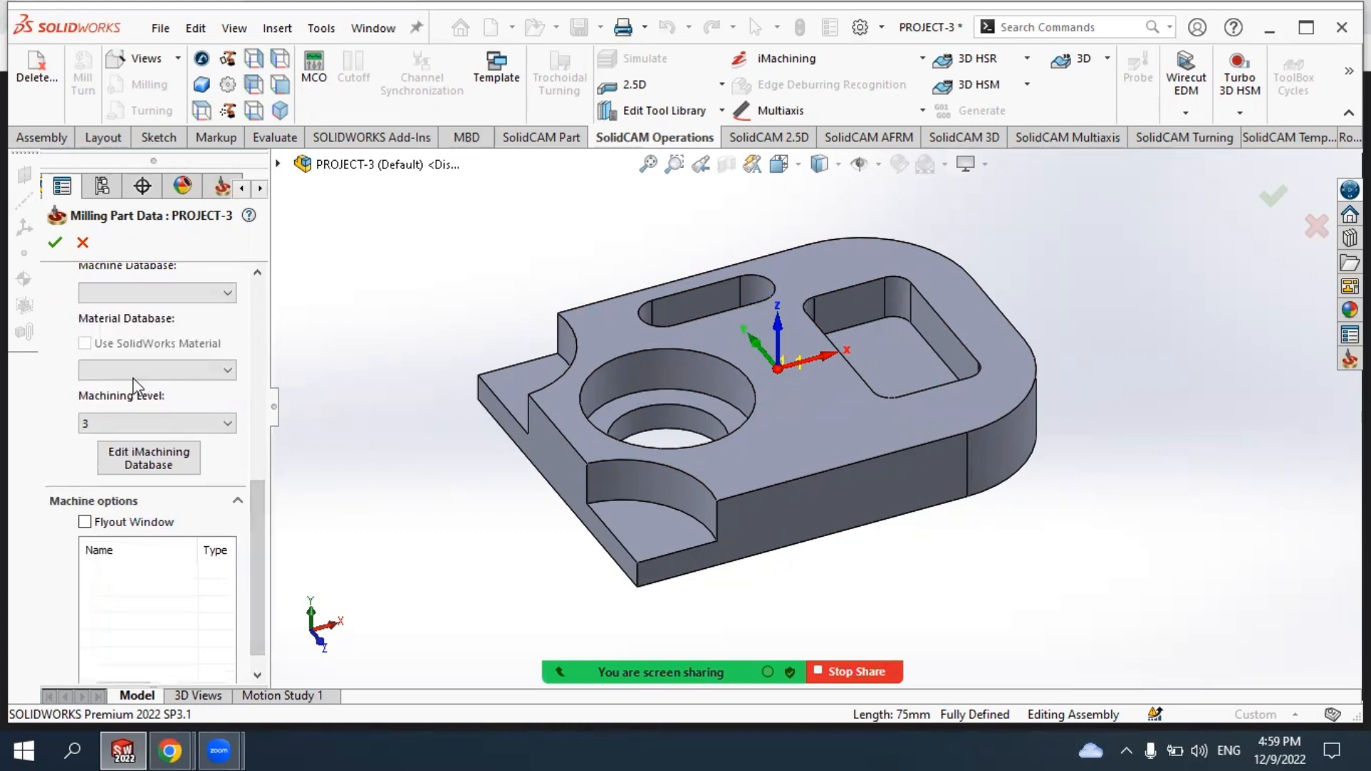
pyautogui.click(140, 372)
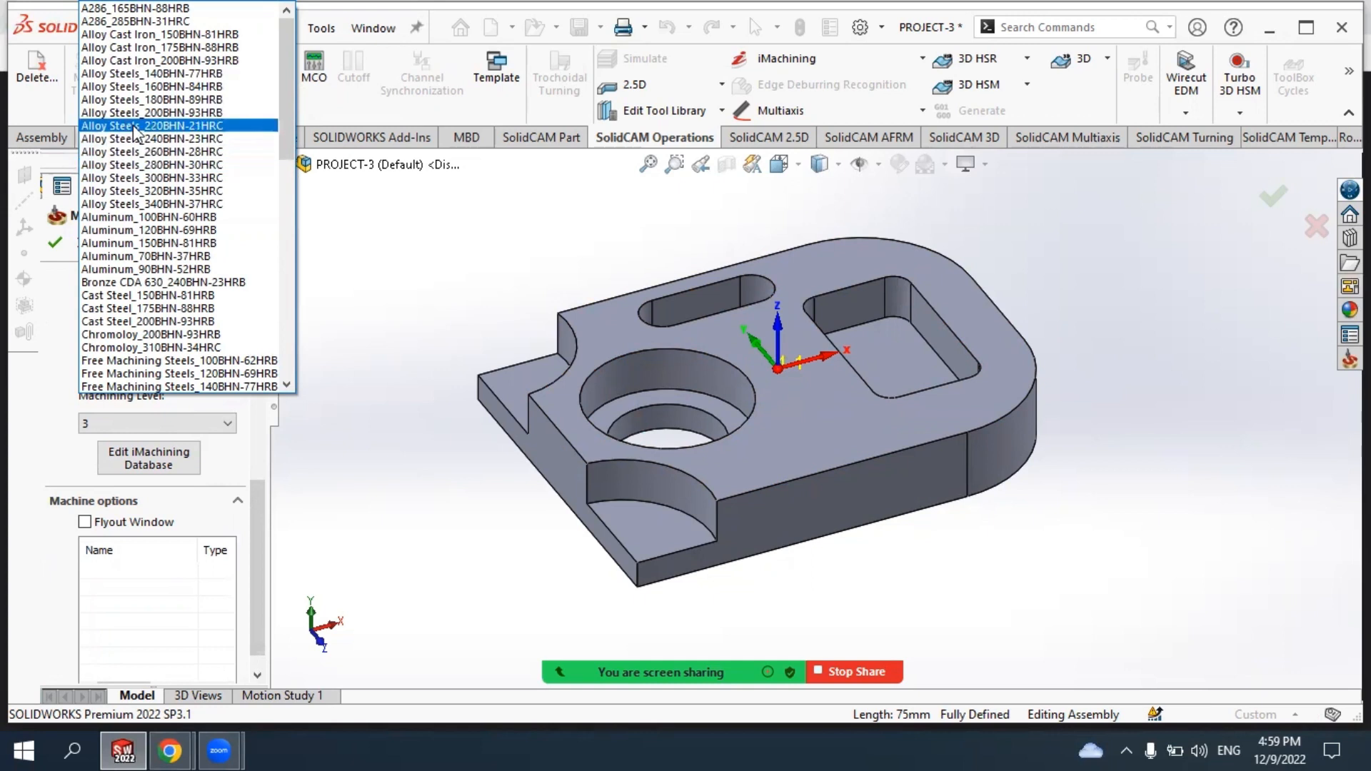
pyautogui.click(132, 39)
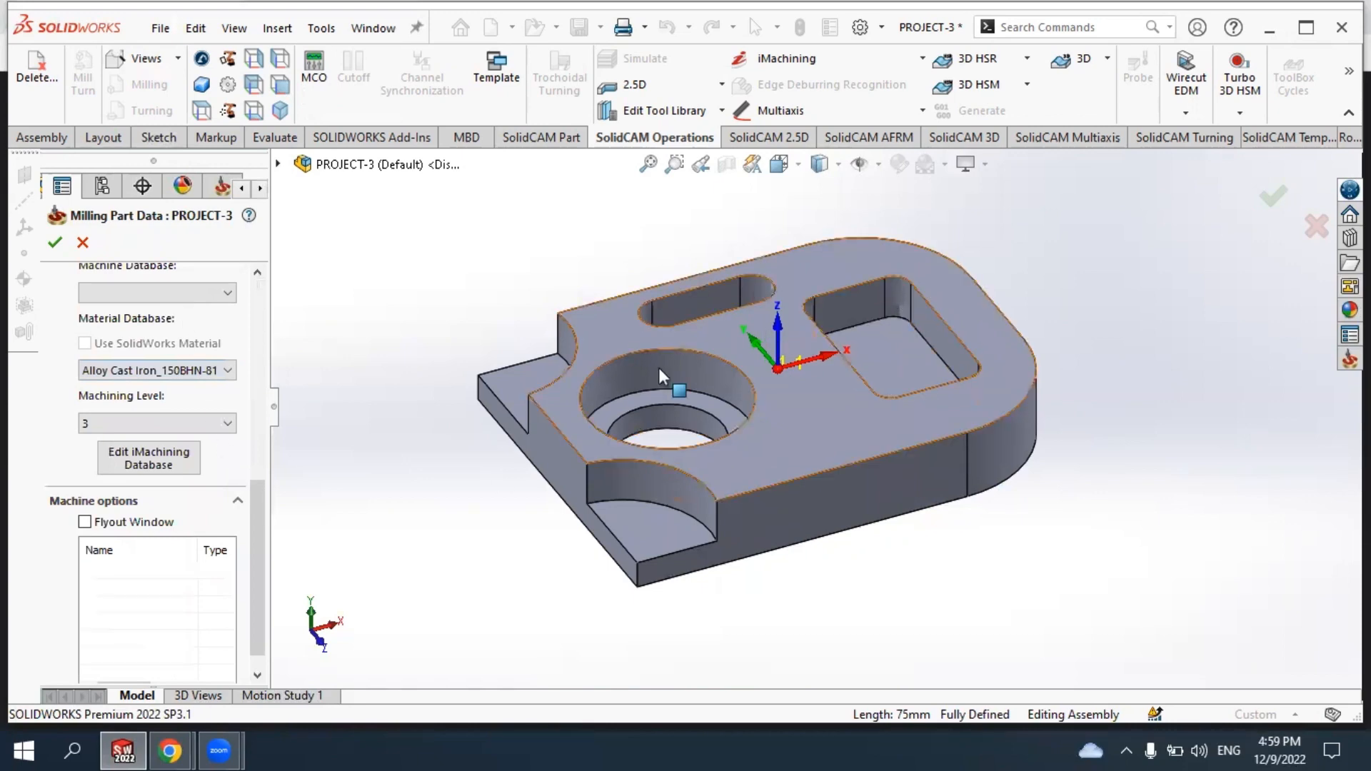
# Review the defined machine, coordinate system, stock and target, and accept the milling part data.
pyautogui.moveTo(255, 512); pyautogui.dragTo(255, 307)
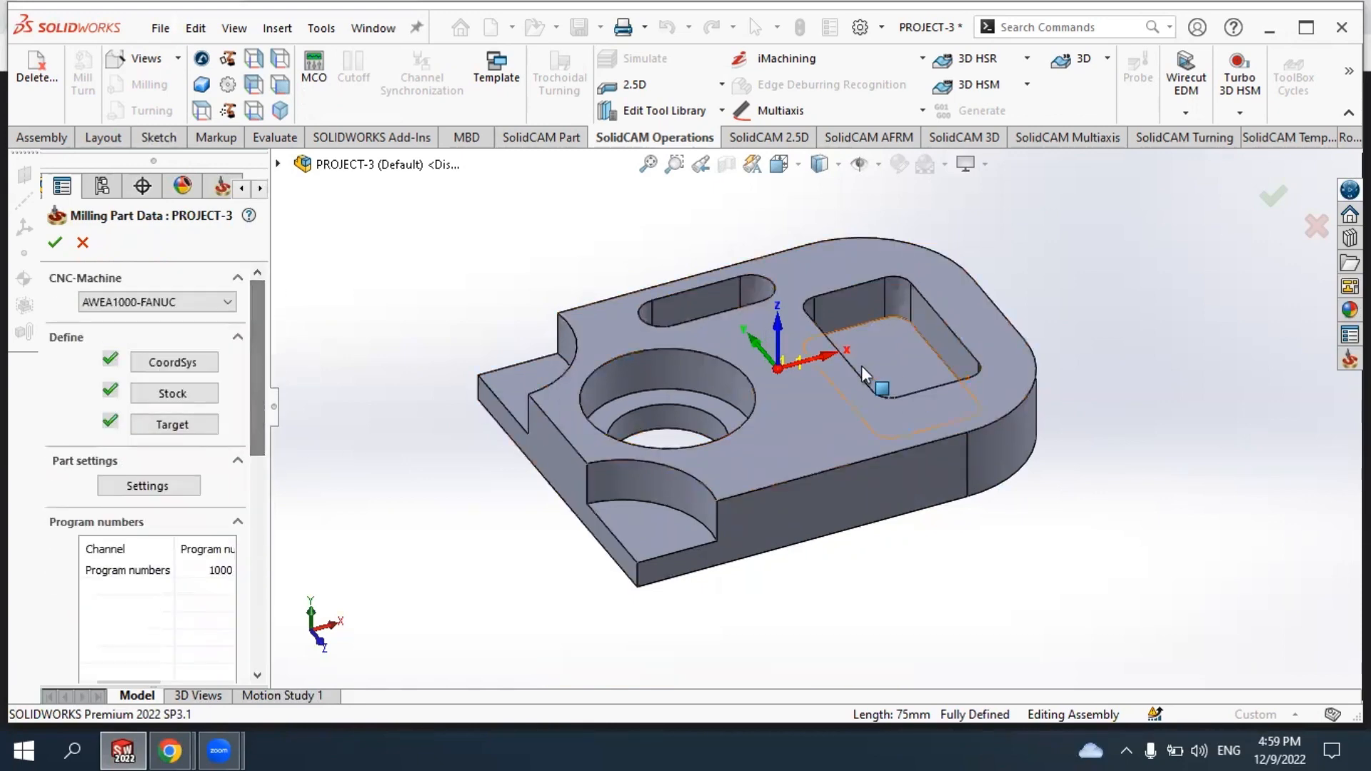
pyautogui.scroll(2, 877, 315)
pyautogui.scroll(-2, 874, 308)
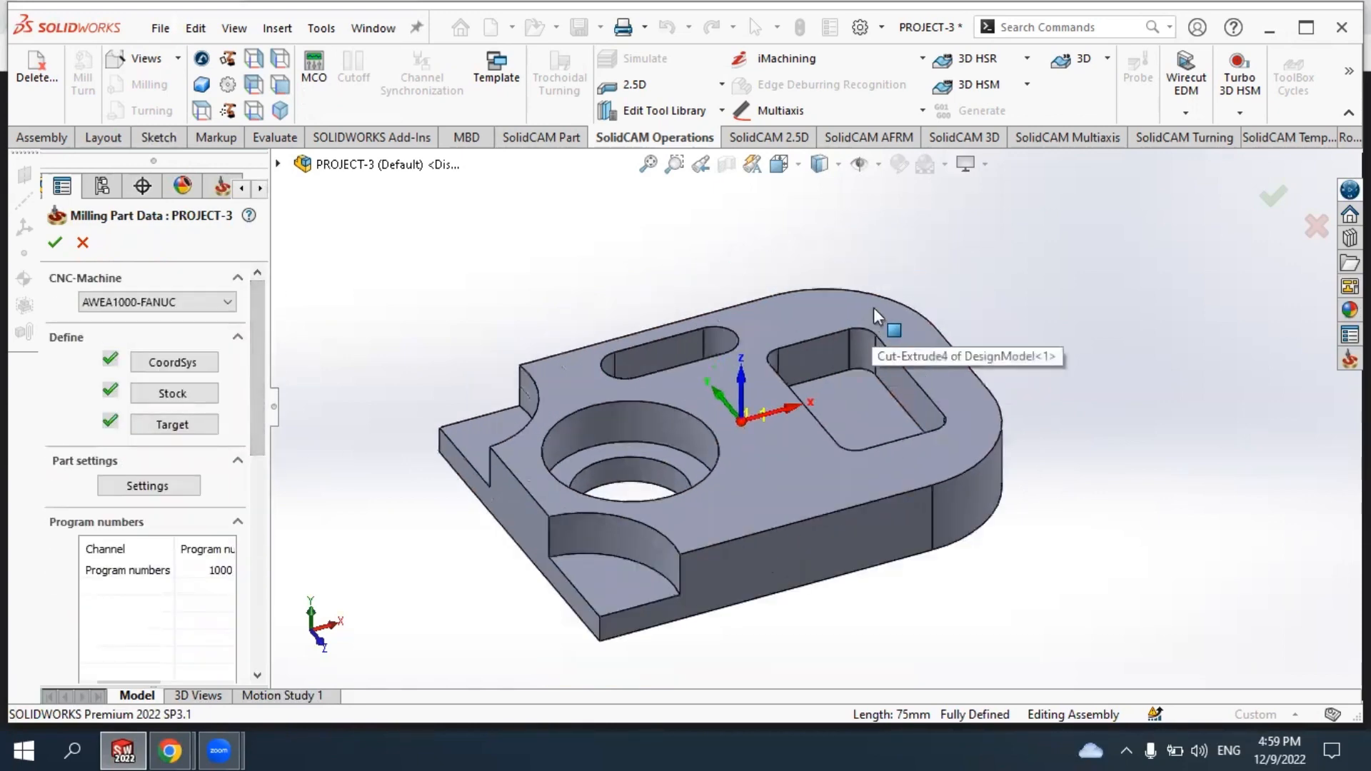
pyautogui.scroll(2, 676, 466)
pyautogui.scroll(-2, 890, 408)
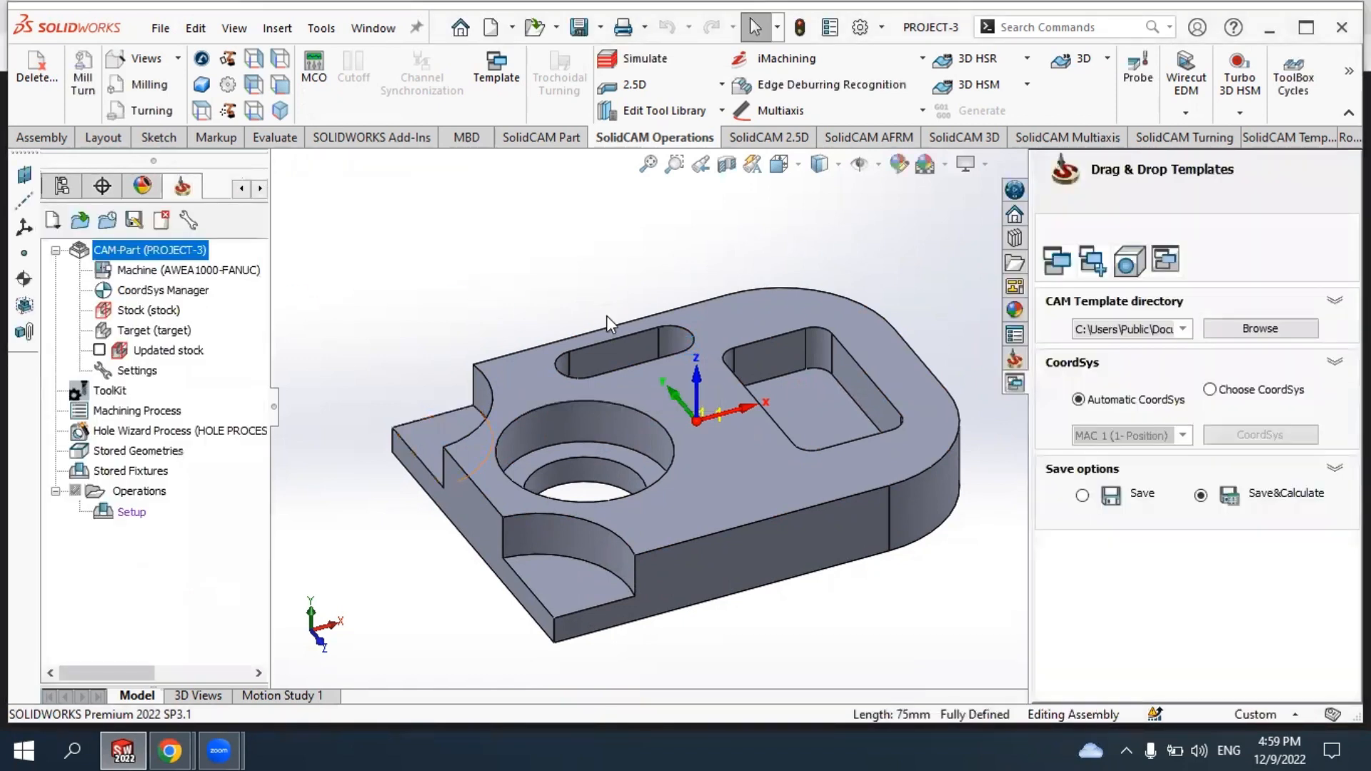
pyautogui.click(562, 289)
pyautogui.scroll(3, 529, 317)
pyautogui.scroll(-3, 841, 338)
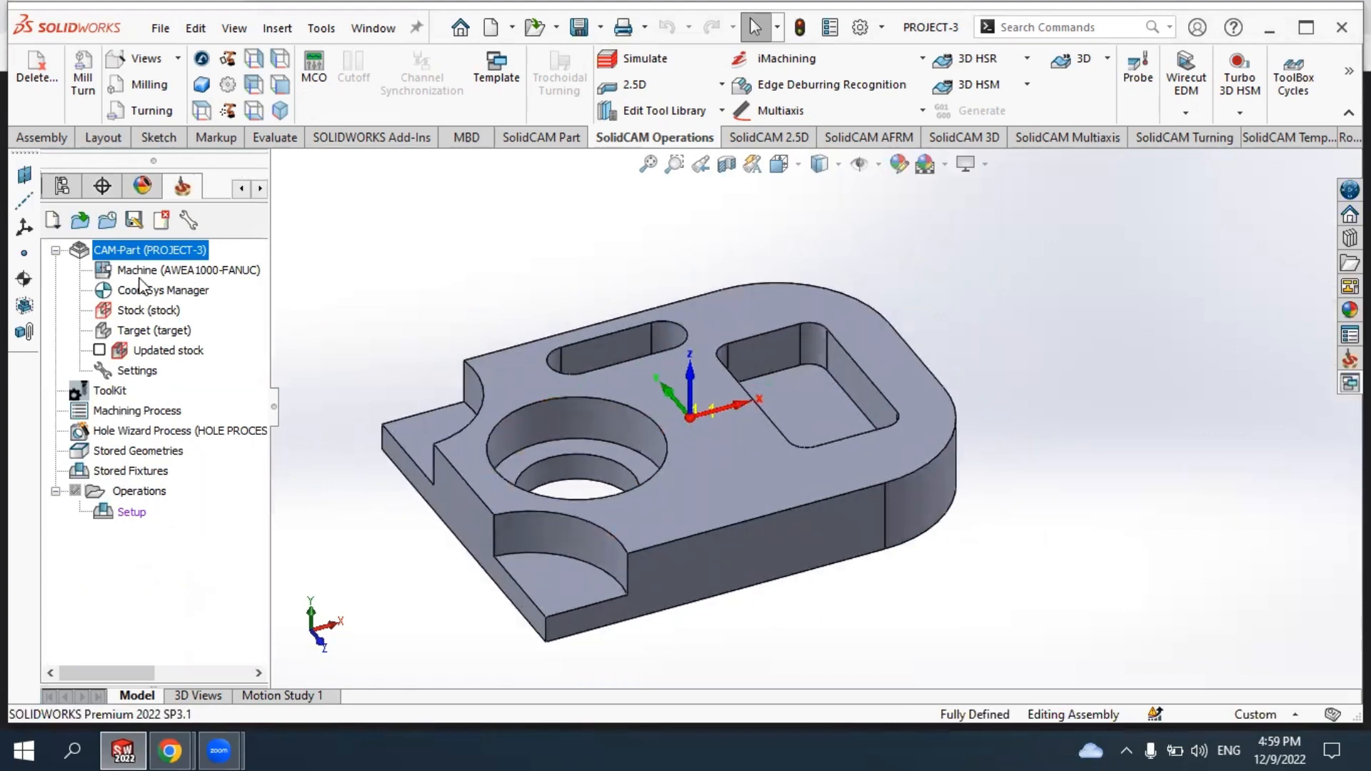
# Display the stock model in the 3D preview window to check its shape and close the preview.
pyautogui.click(136, 312)
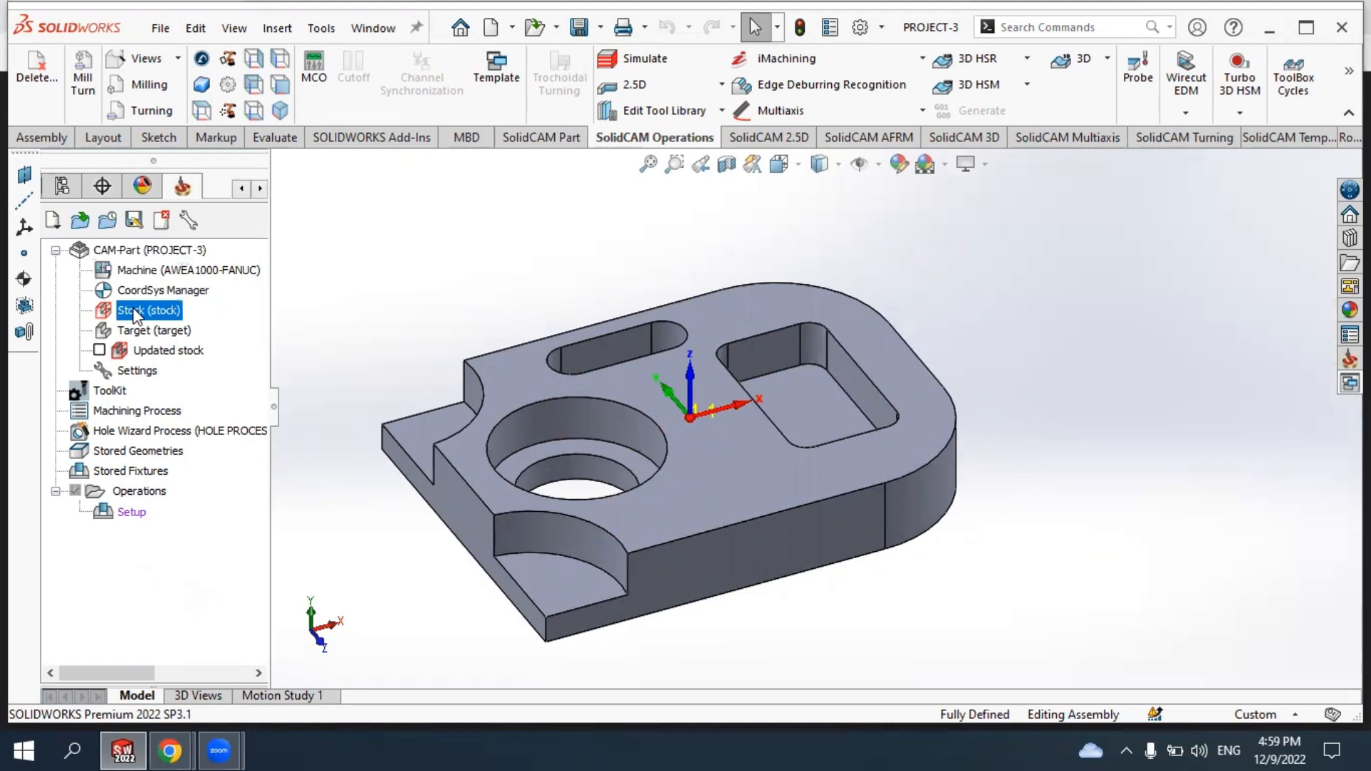
pyautogui.rightClick(137, 316)
pyautogui.click(191, 342)
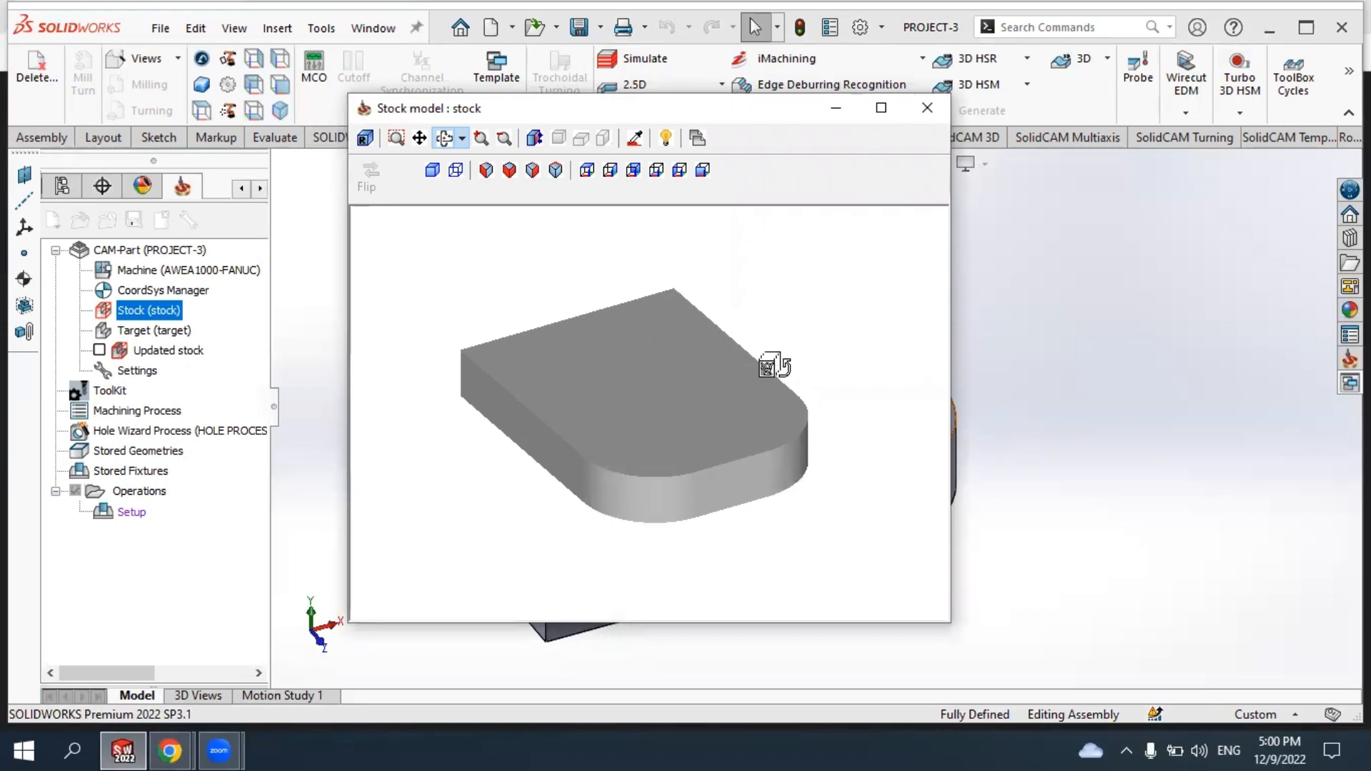
pyautogui.click(926, 108)
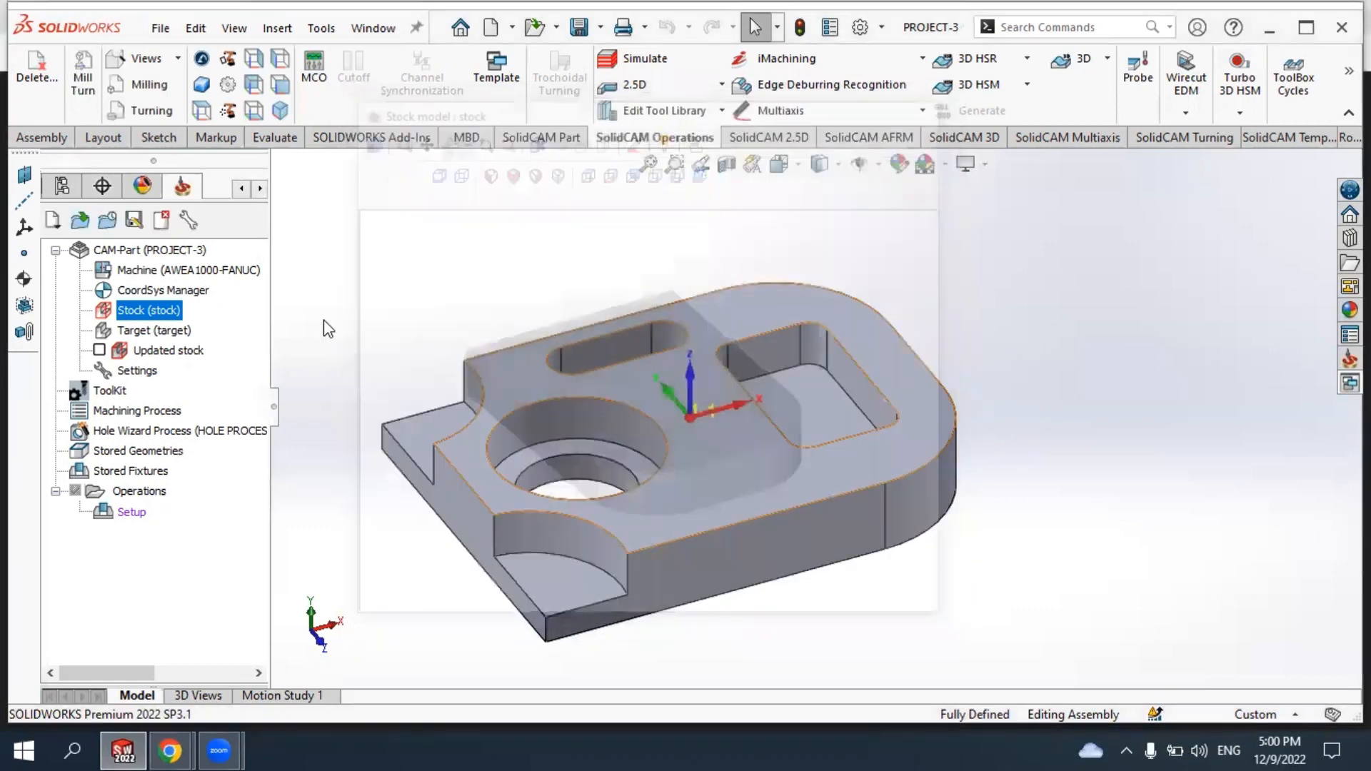
# Display the target model in the 3D preview window to check its shape and close the preview.
pyautogui.click(180, 333)
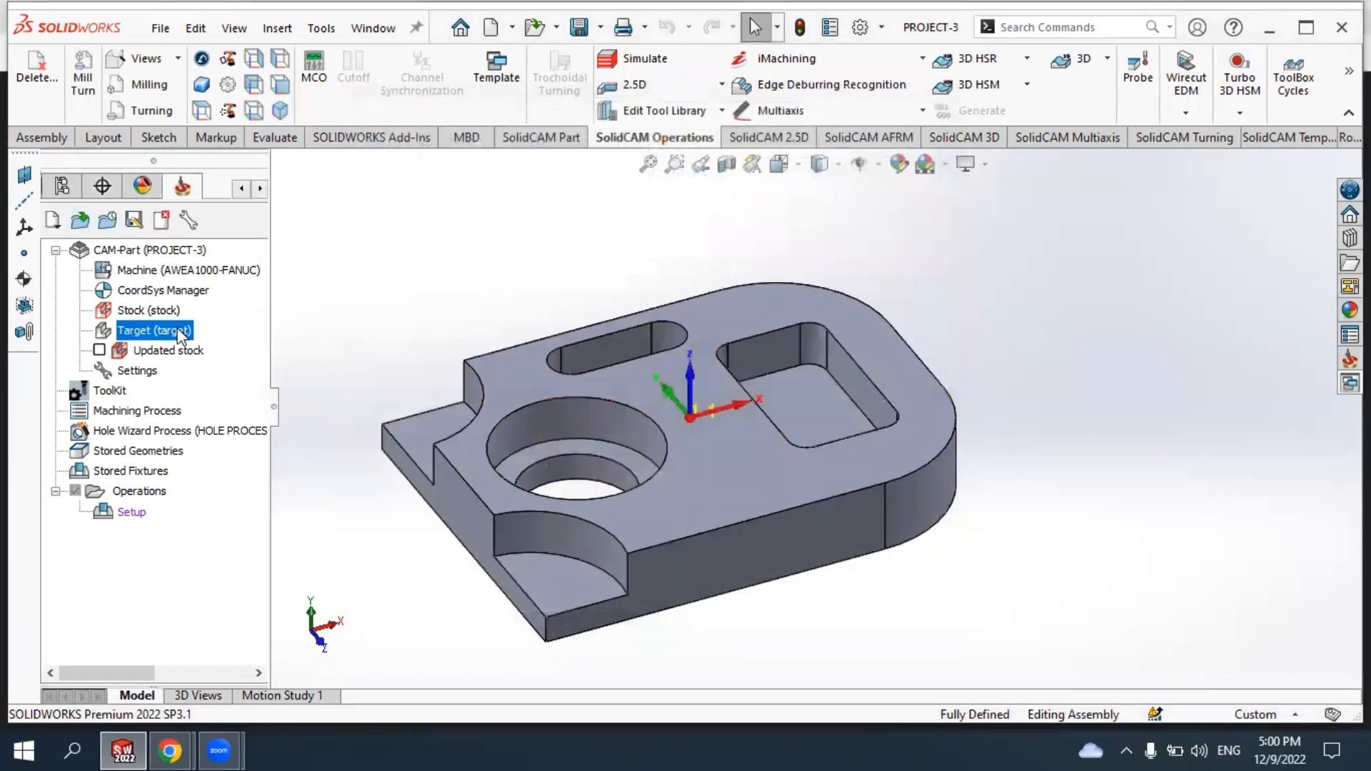
pyautogui.rightClick(178, 332)
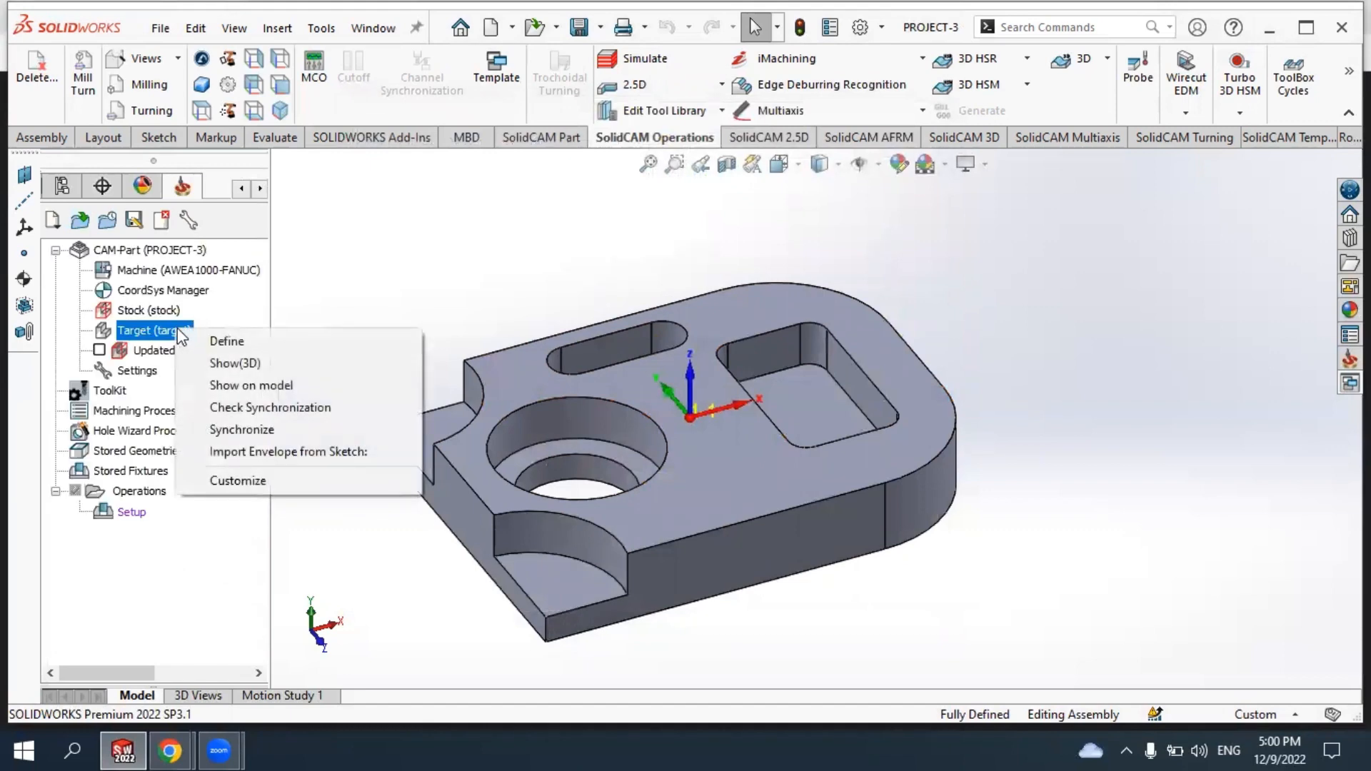
pyautogui.click(257, 363)
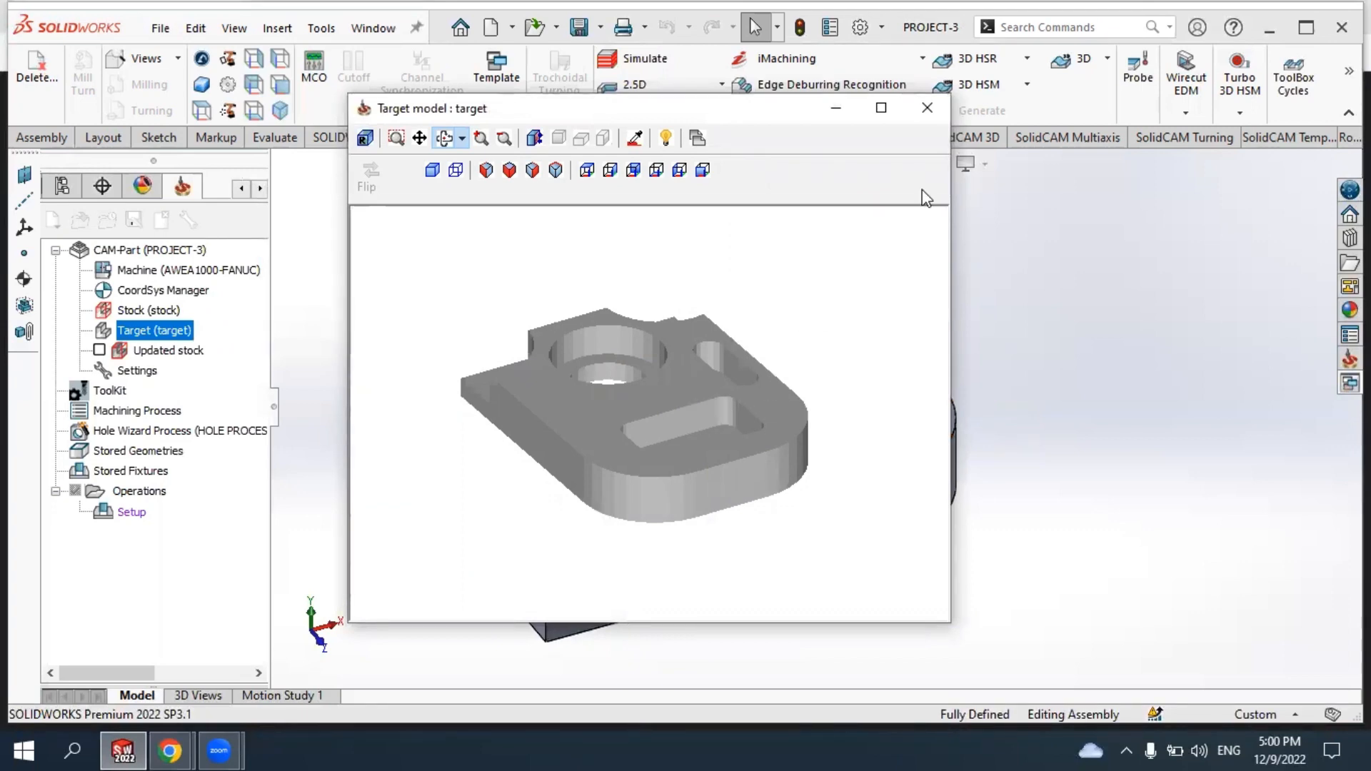
pyautogui.click(928, 111)
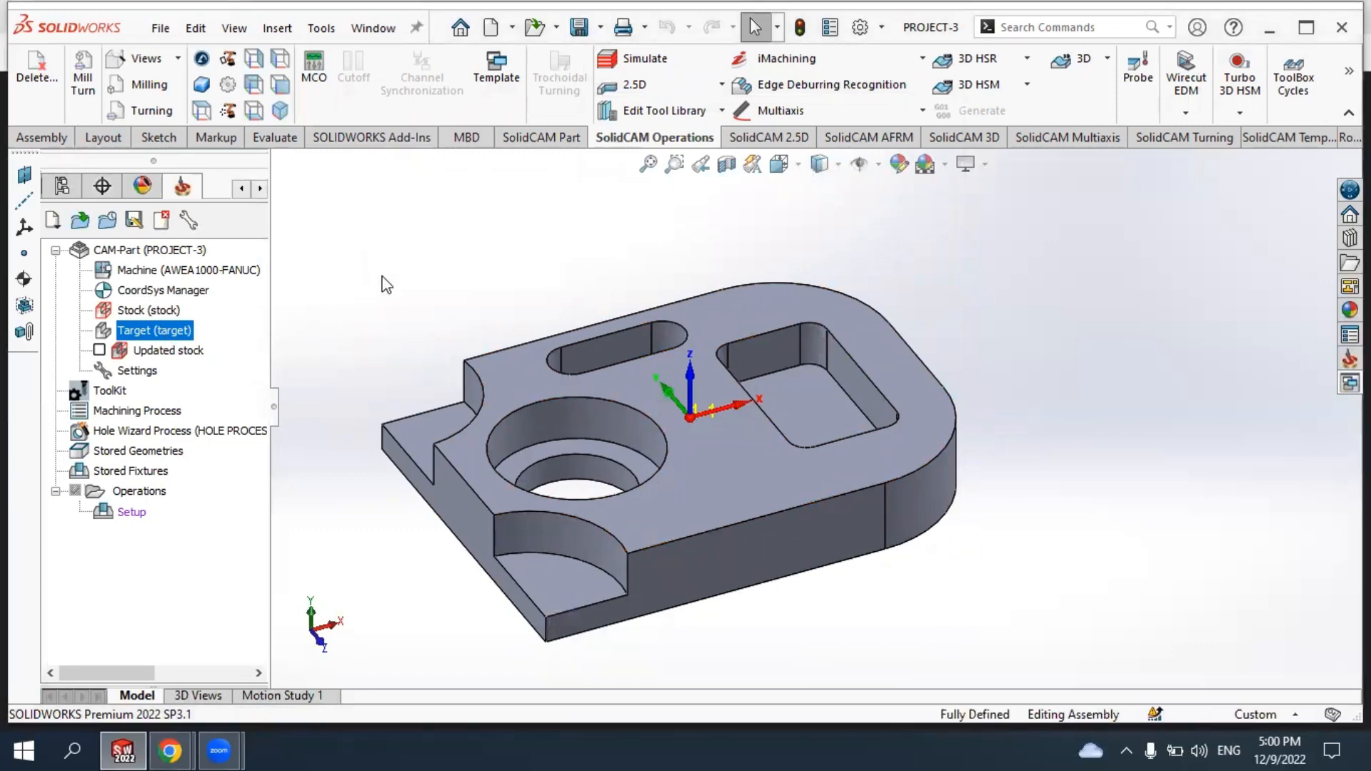
# Measure the depth of the narrow slot from the plate's top face to the slot floor.
pyautogui.moveTo(542, 336); pyautogui.dragTo(560, 473, button='middle')
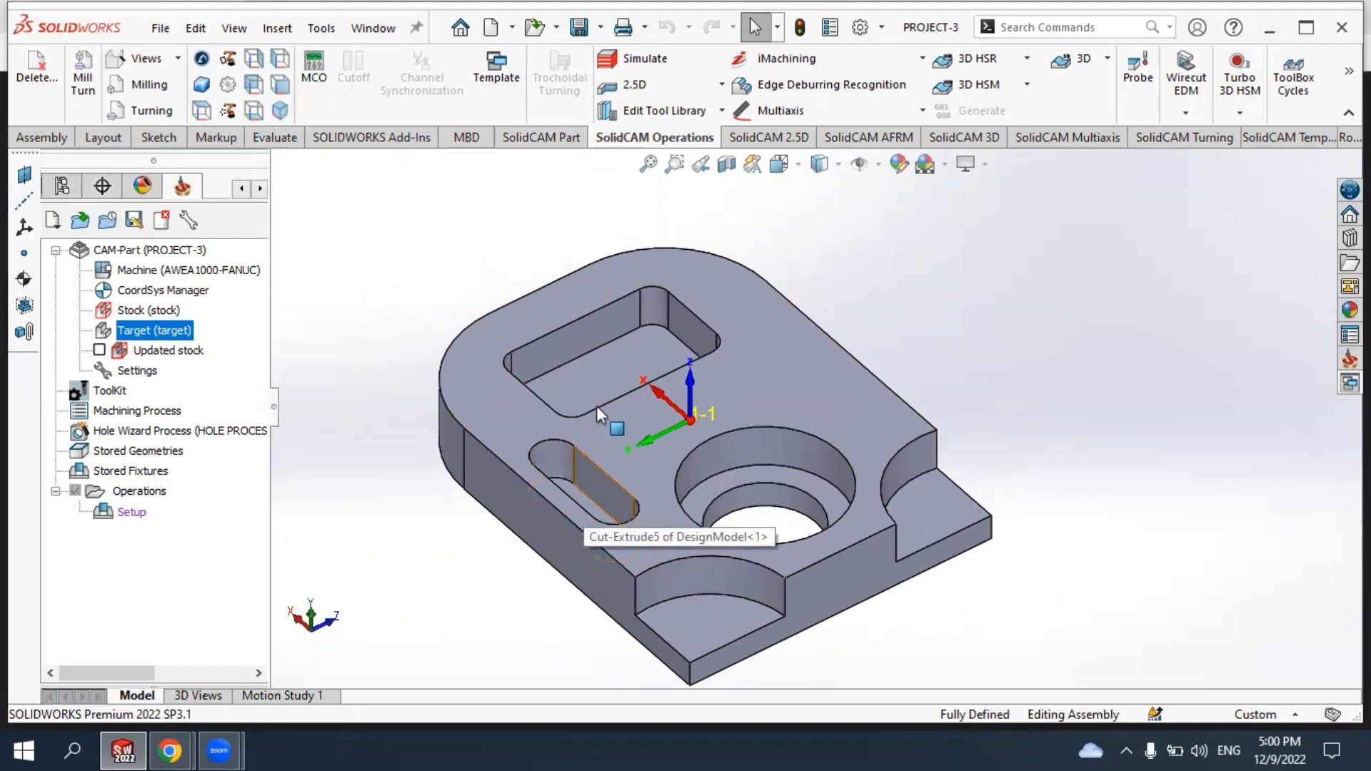
pyautogui.click(274, 138)
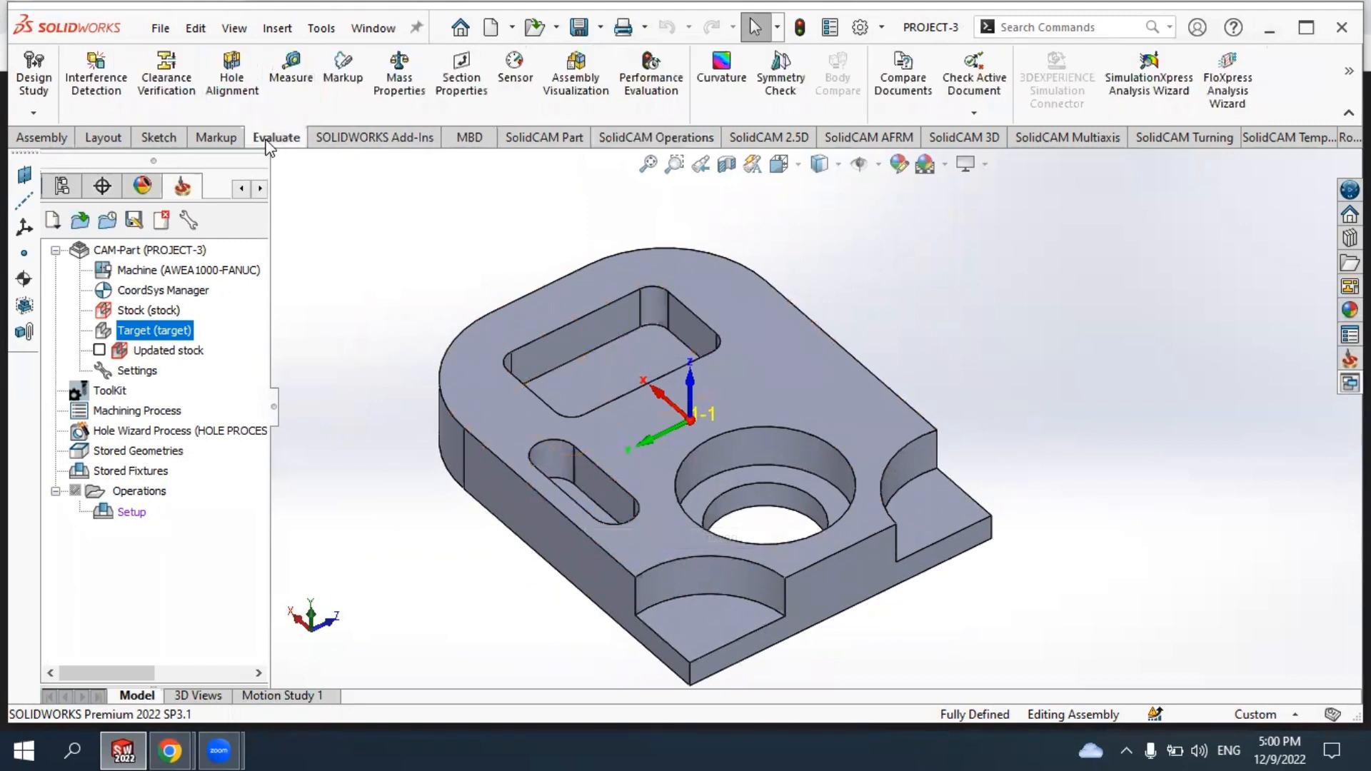
pyautogui.click(289, 66)
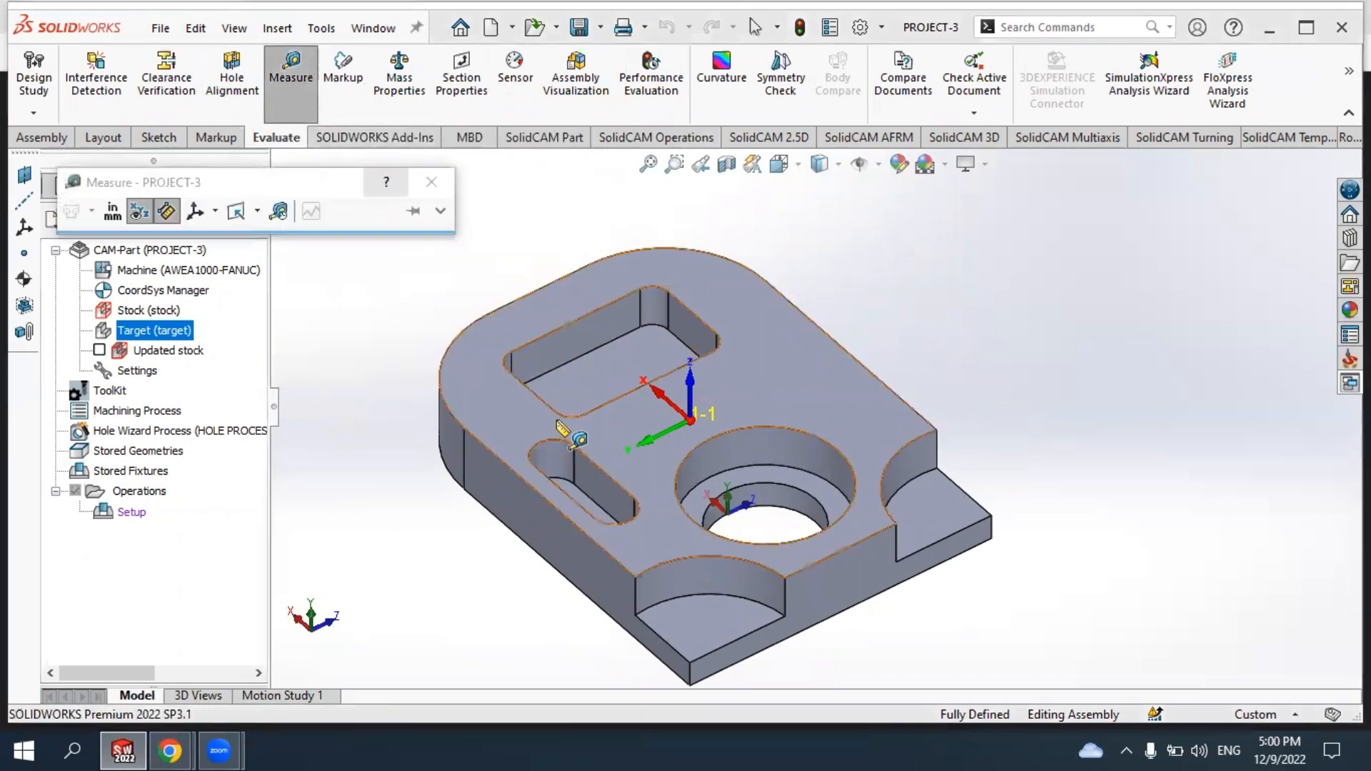
pyautogui.click(594, 437)
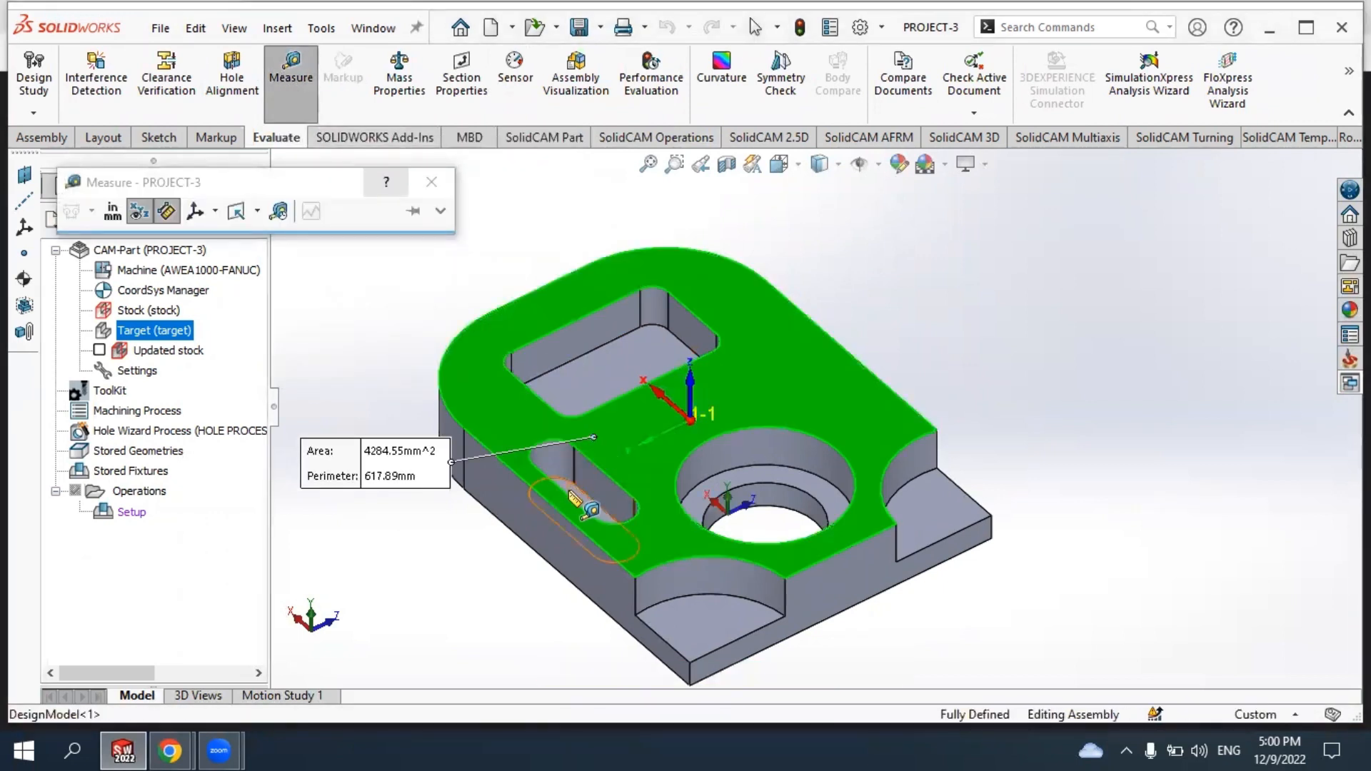
pyautogui.click(571, 495)
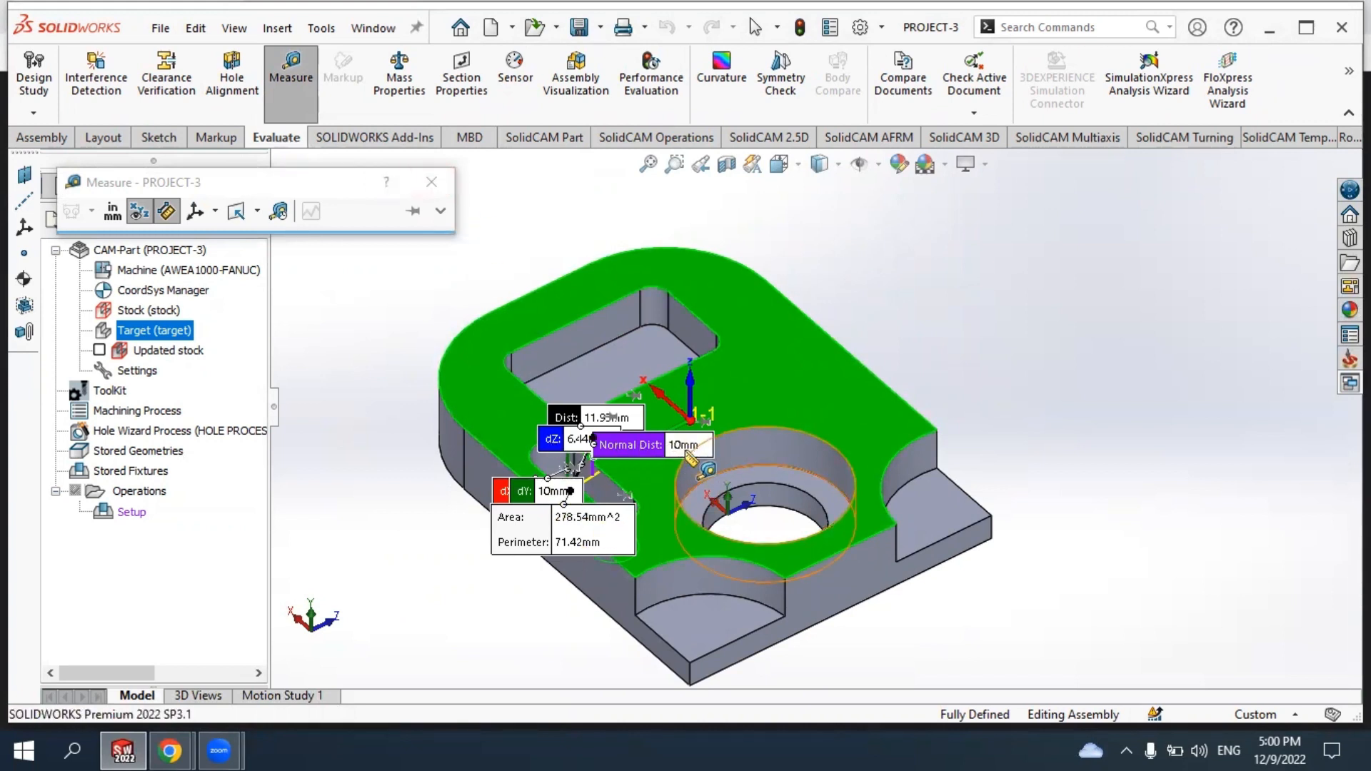
pyautogui.click(431, 181)
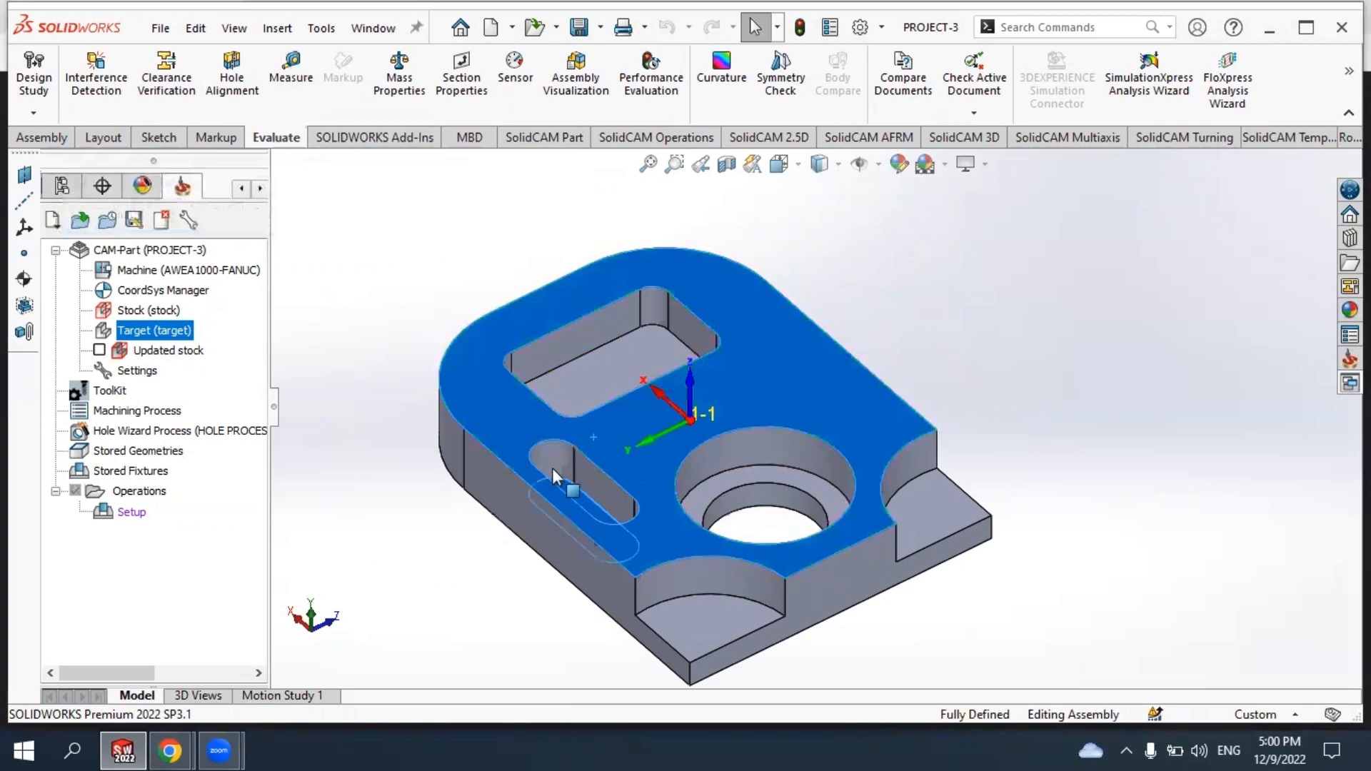
pyautogui.click(392, 500)
# Add a 2.5D Slot milling operation to the project.
pyautogui.scroll(1, 529, 545)
pyautogui.scroll(-1, 566, 523)
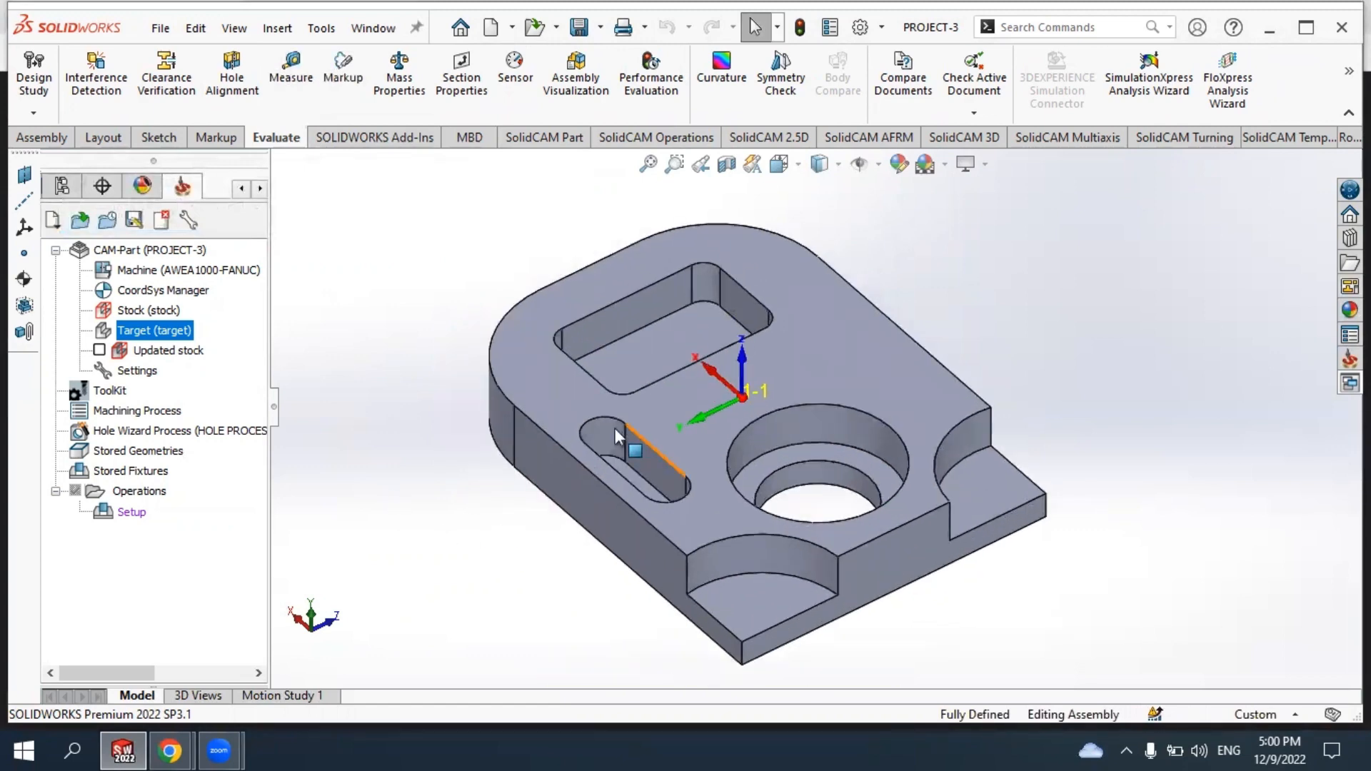
pyautogui.moveTo(673, 412); pyautogui.dragTo(678, 470, button='middle')
pyautogui.scroll(2, 687, 511)
pyautogui.scroll(-3, 690, 516)
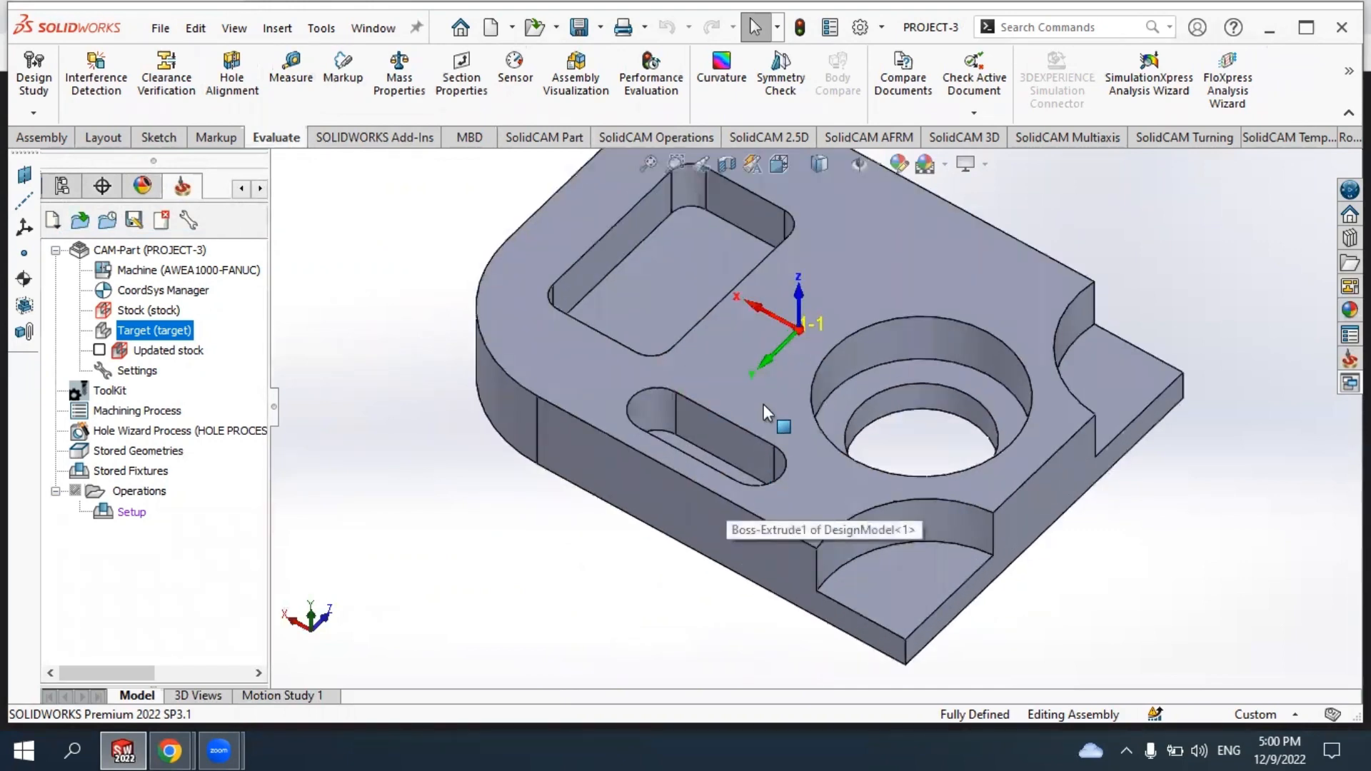
pyautogui.moveTo(764, 404); pyautogui.dragTo(719, 400, button='middle')
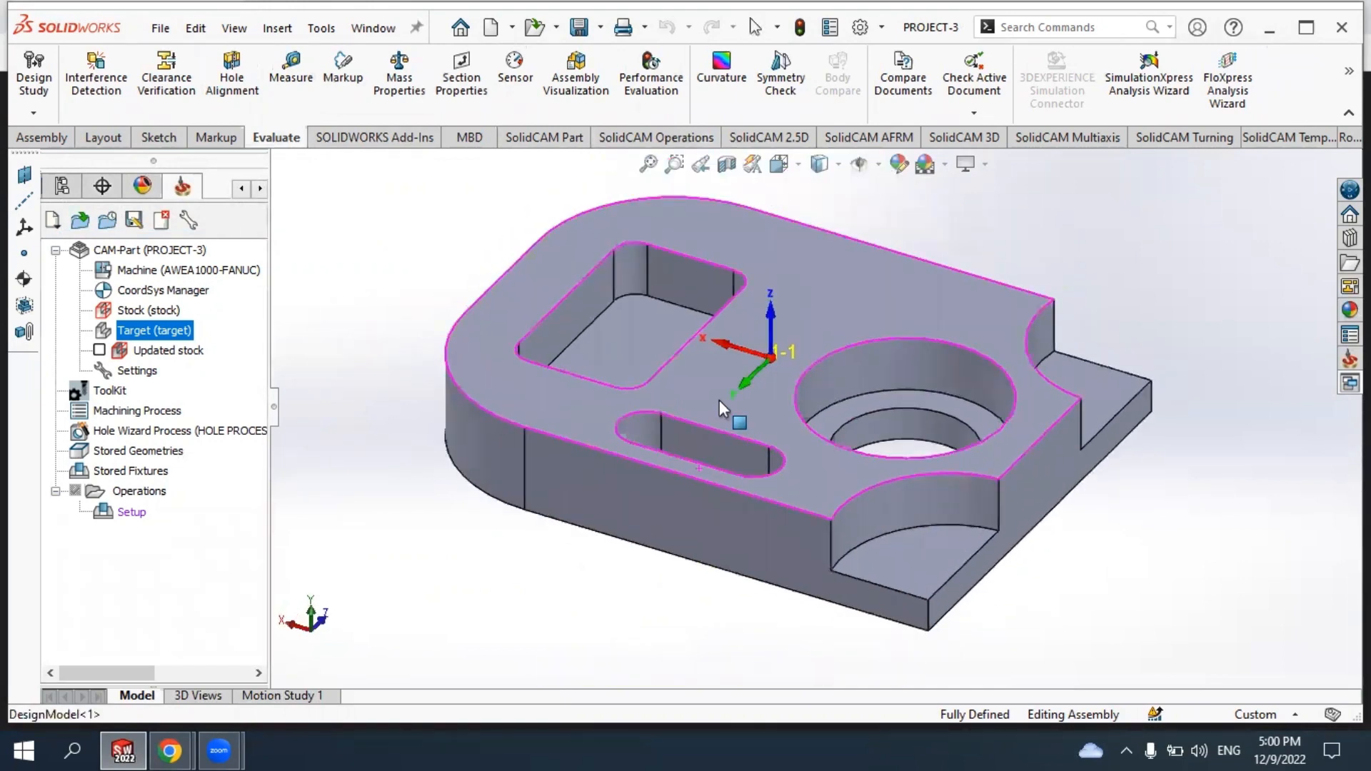
pyautogui.click(638, 140)
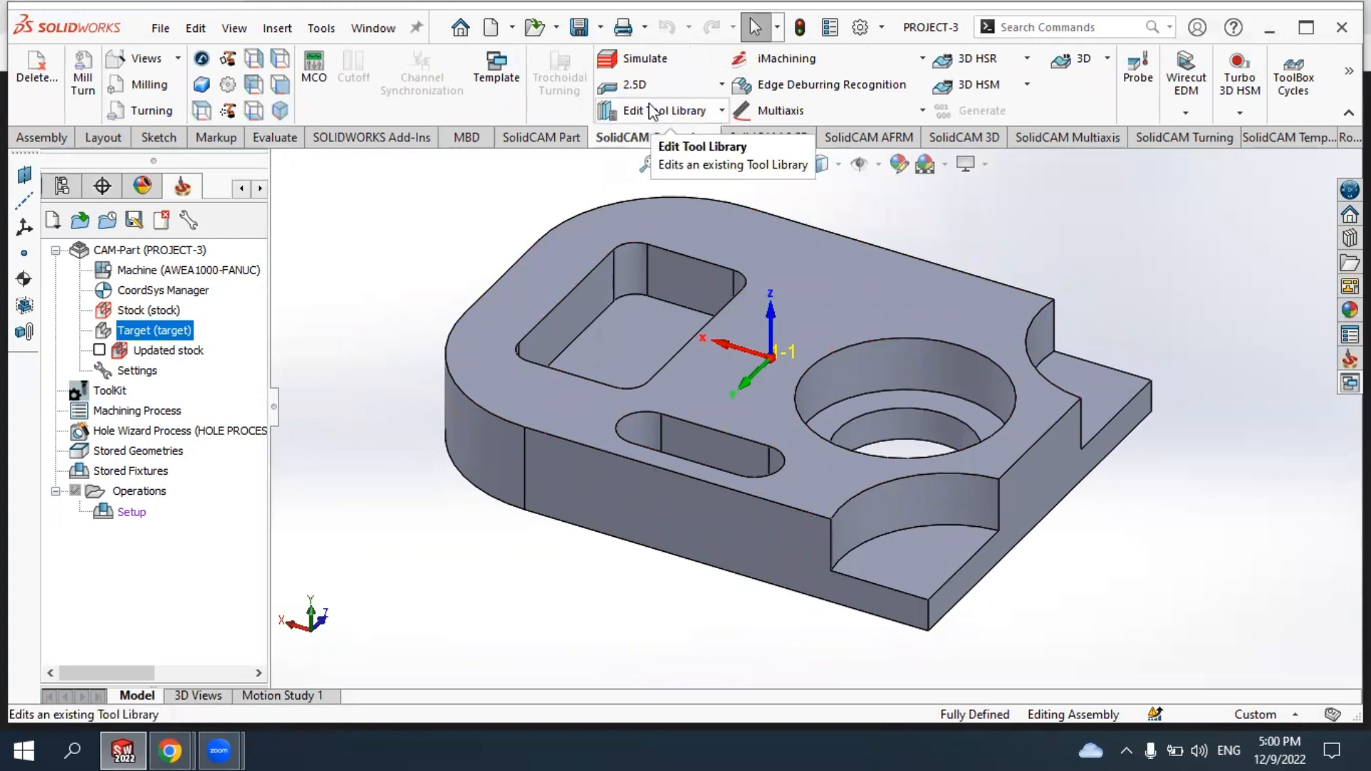
pyautogui.click(721, 88)
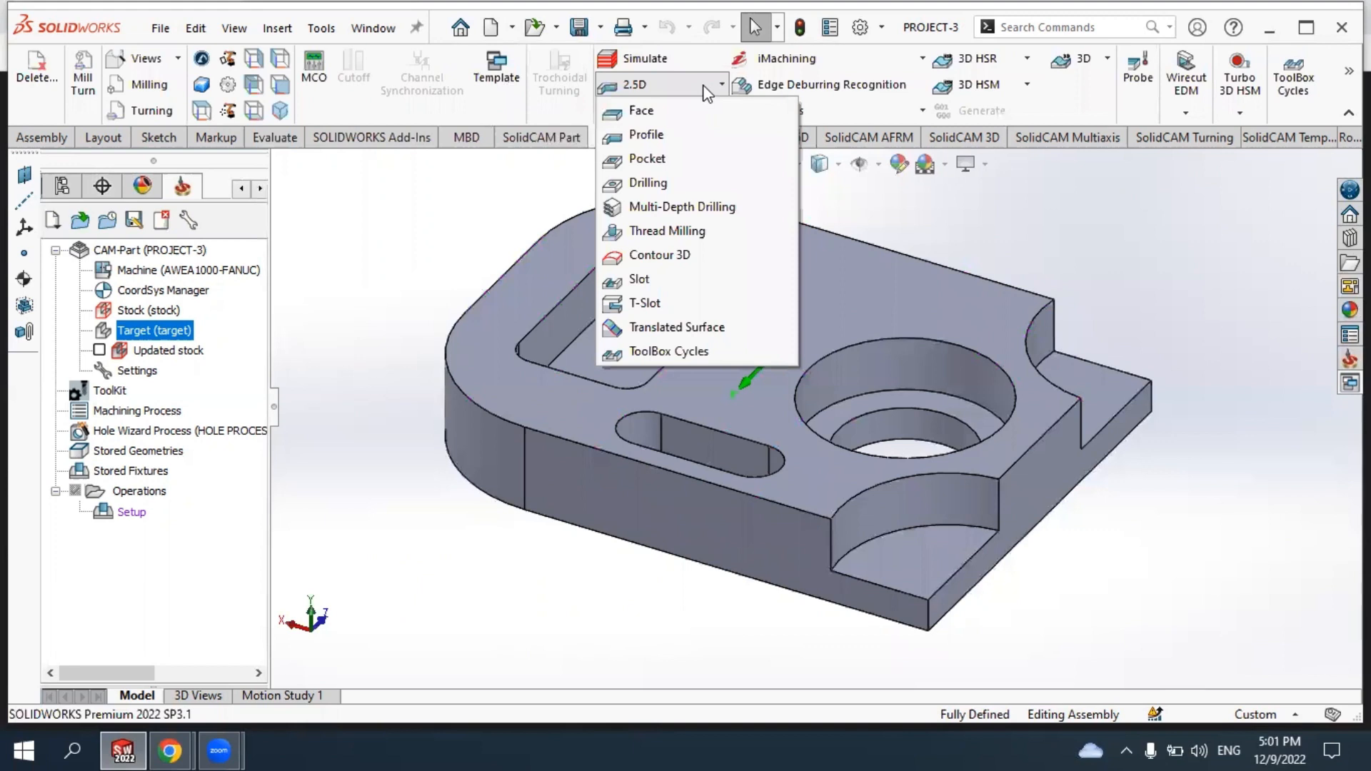
pyautogui.click(639, 280)
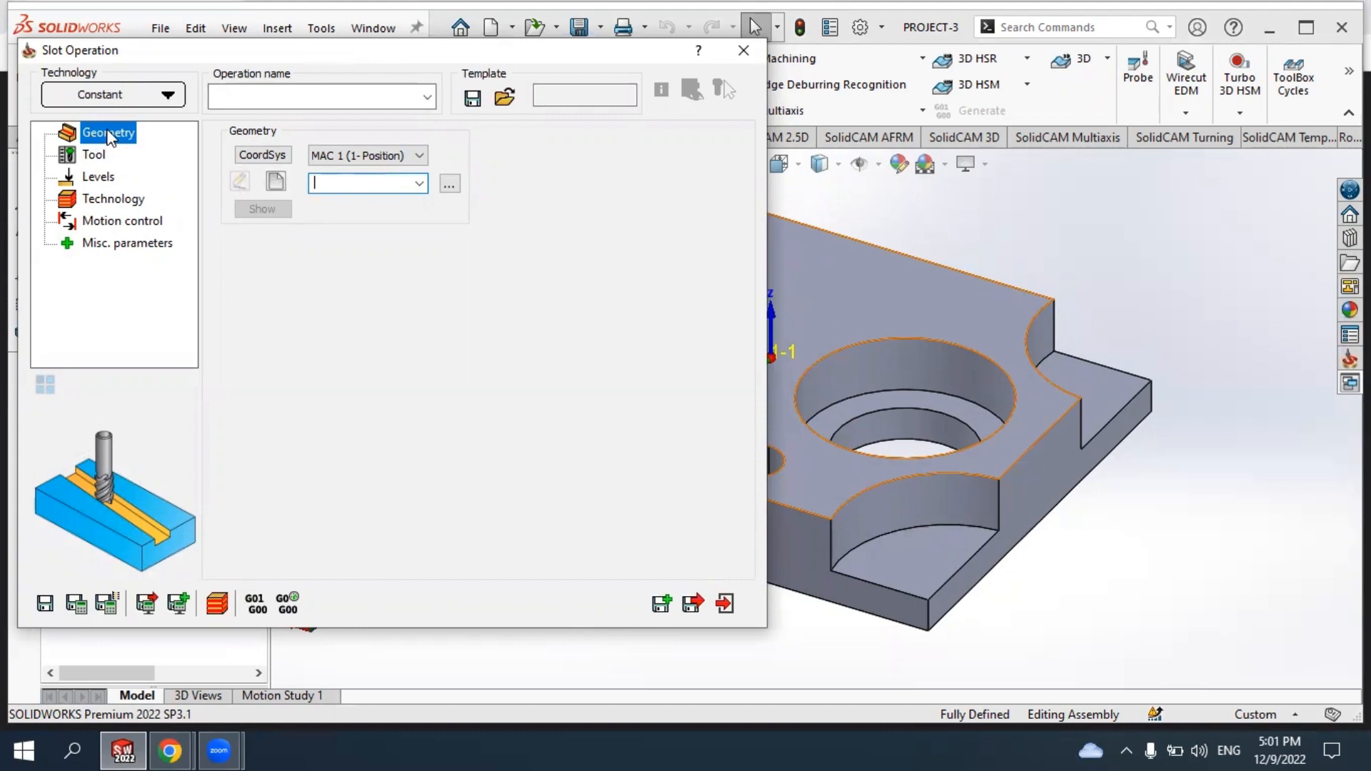
# Define the slot operation's geometry as a closed curve chain along the bottom edge of the narrow slot.
pyautogui.click(278, 183)
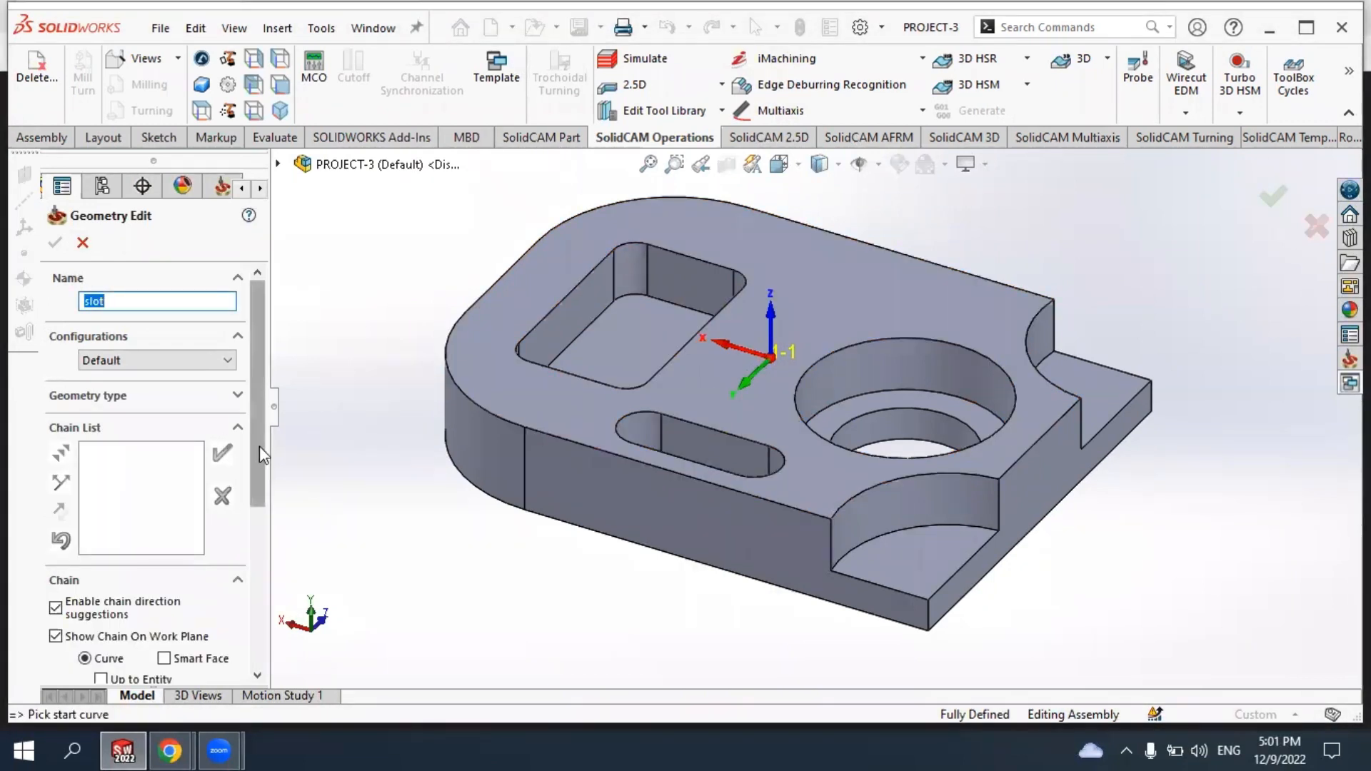
pyautogui.moveTo(259, 445); pyautogui.dragTo(284, 599)
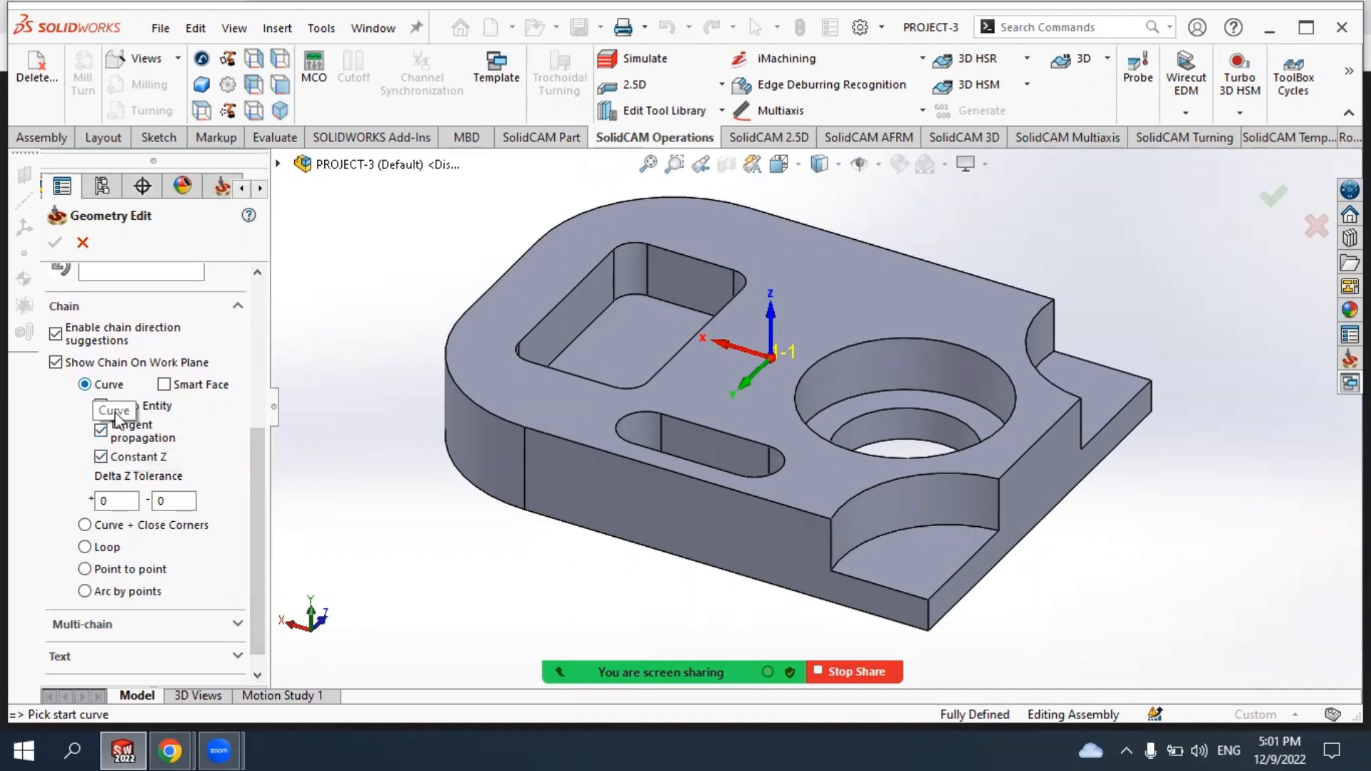
pyautogui.moveTo(408, 487); pyautogui.dragTo(374, 526, button='middle')
pyautogui.scroll(-5, 679, 491)
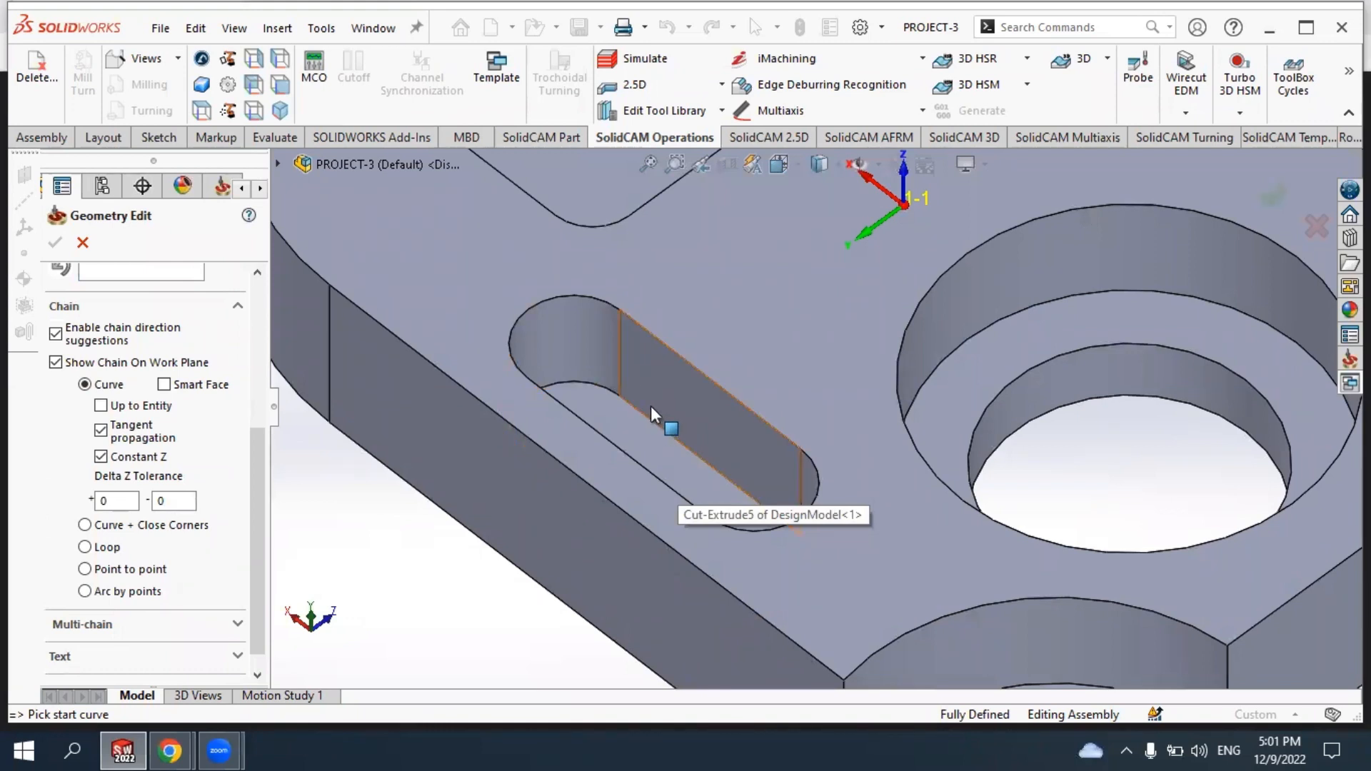
pyautogui.moveTo(631, 425); pyautogui.dragTo(761, 401, button='middle')
pyautogui.scroll(-2, 761, 401)
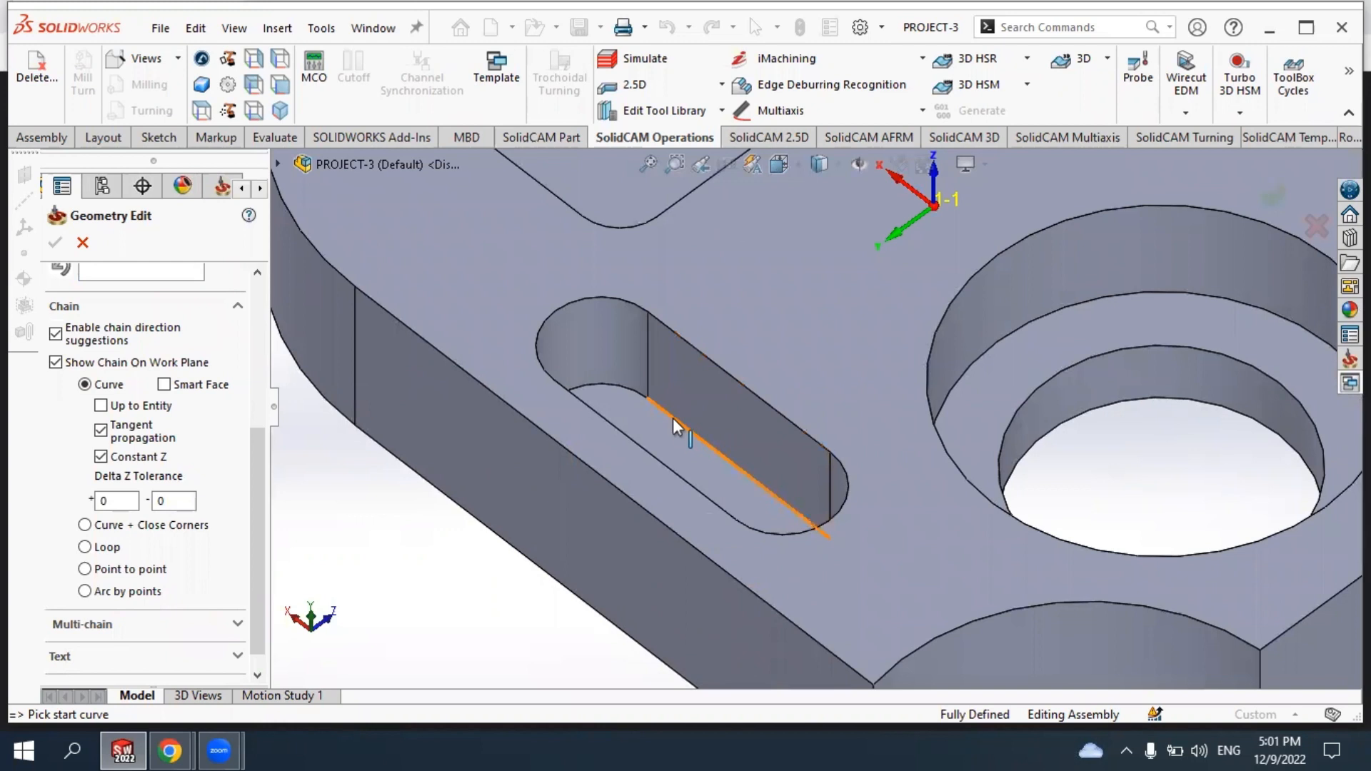
pyautogui.click(677, 428)
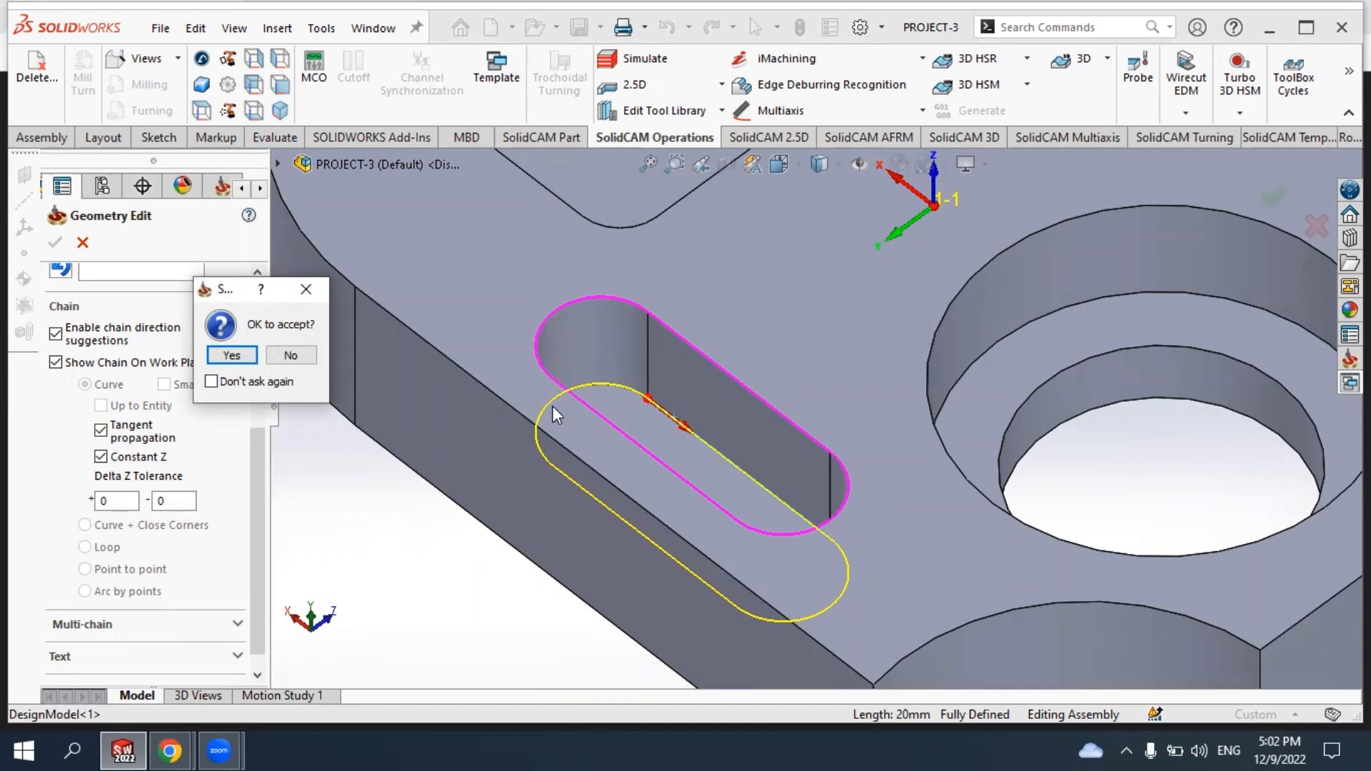
pyautogui.click(230, 353)
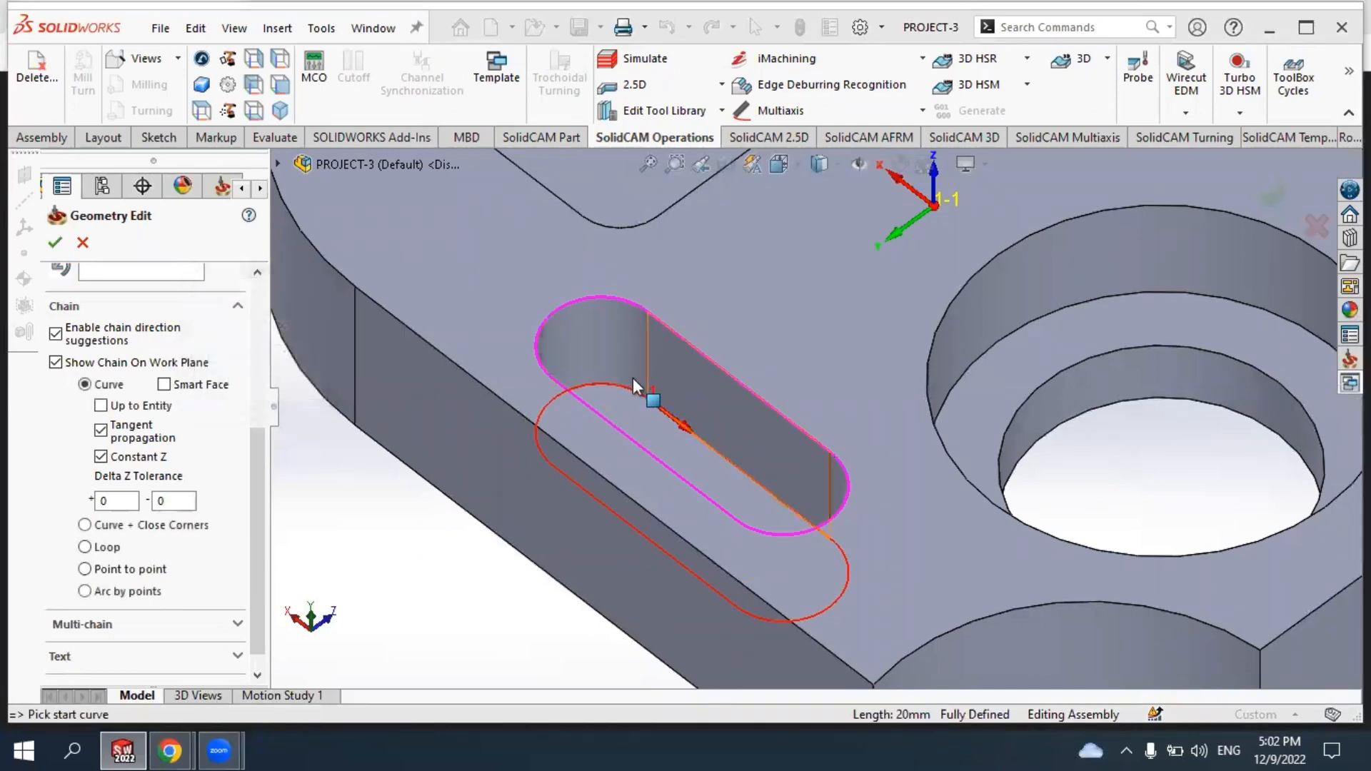
pyautogui.scroll(3, 743, 422)
pyautogui.scroll(-2, 878, 436)
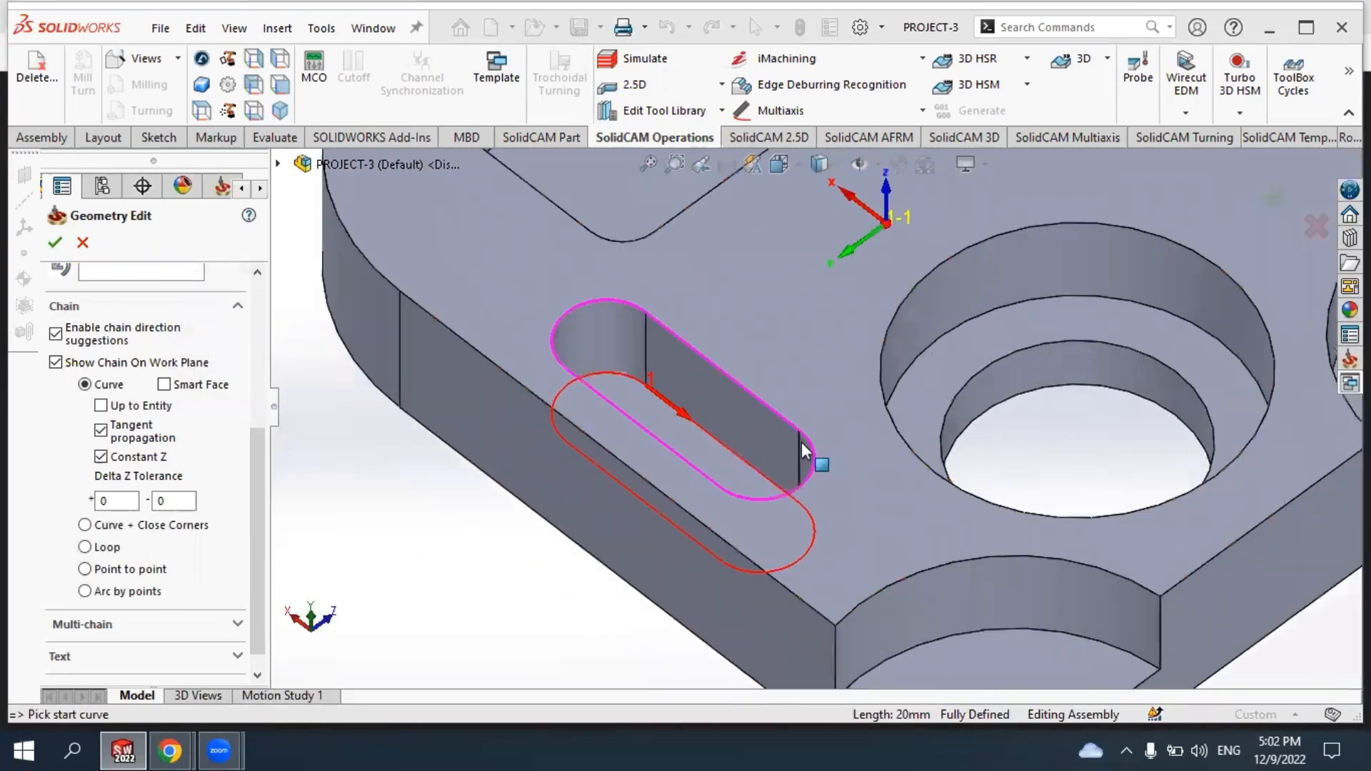
pyautogui.scroll(2, 779, 410)
pyautogui.scroll(2, 777, 349)
pyautogui.scroll(-3, 764, 370)
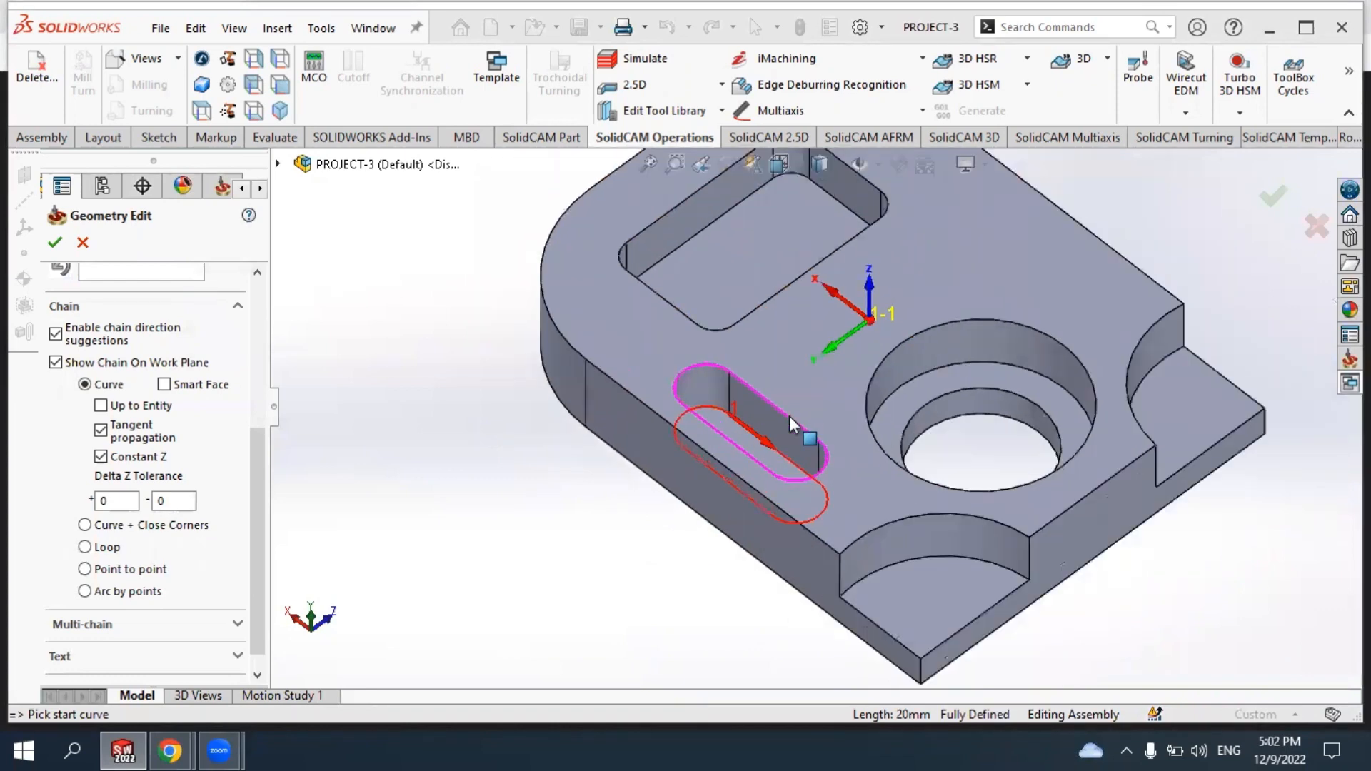
pyautogui.click(53, 244)
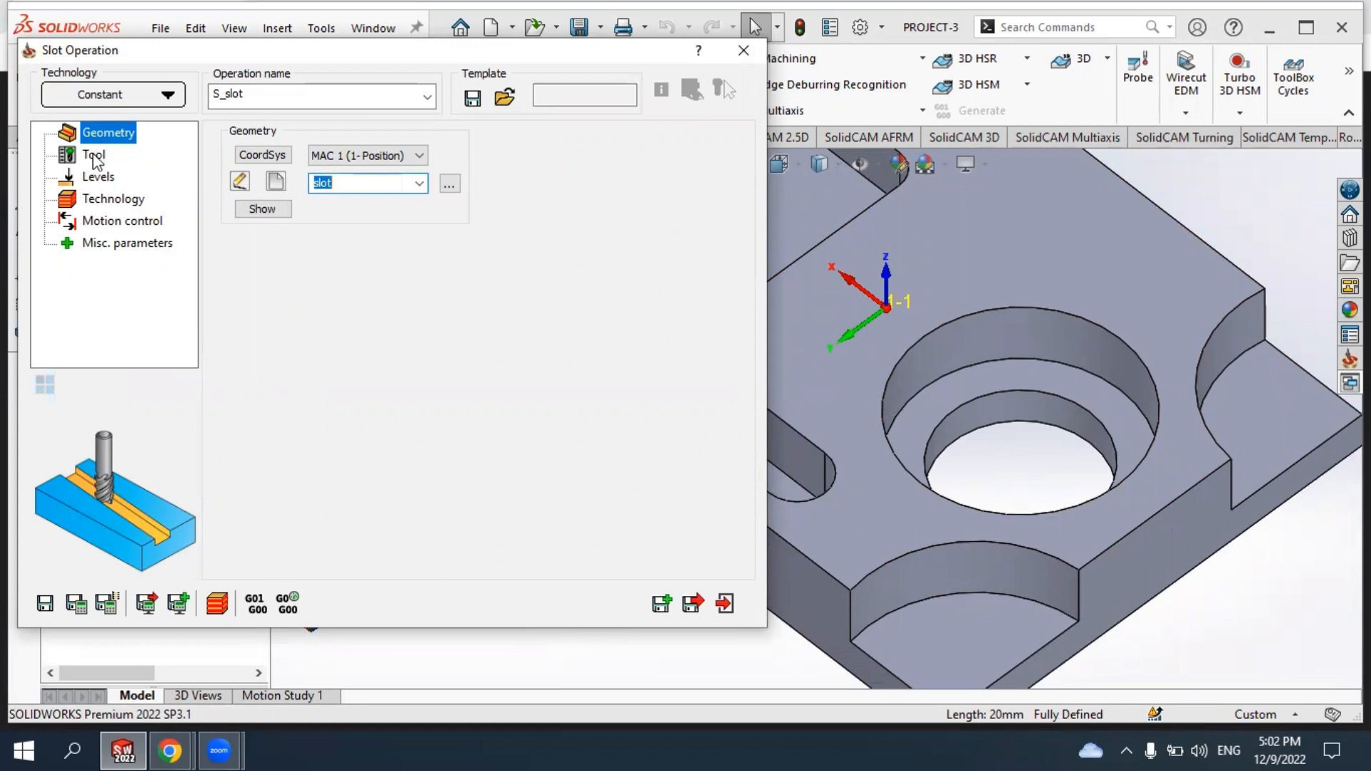
# Choose the slot geometry in the operation and show its chain on the model.
pyautogui.click(386, 185)
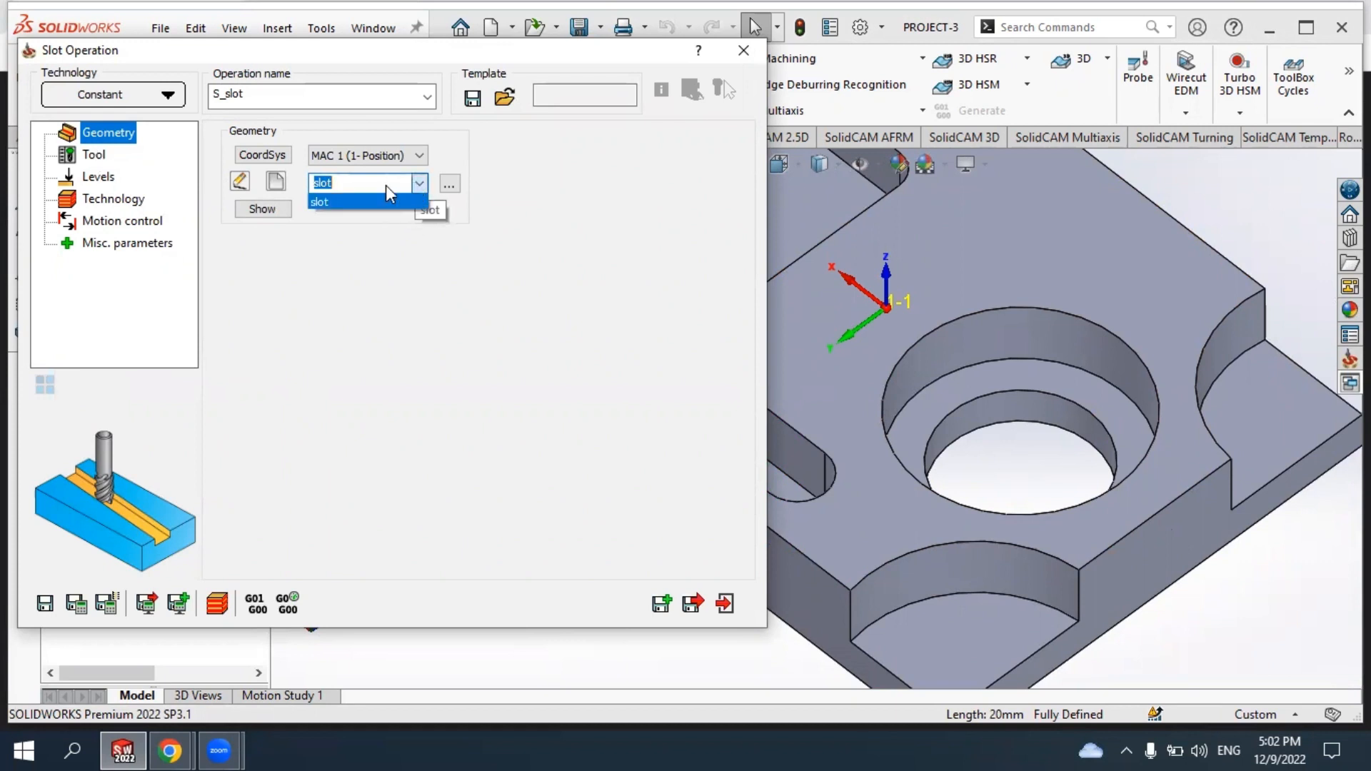
pyautogui.click(322, 202)
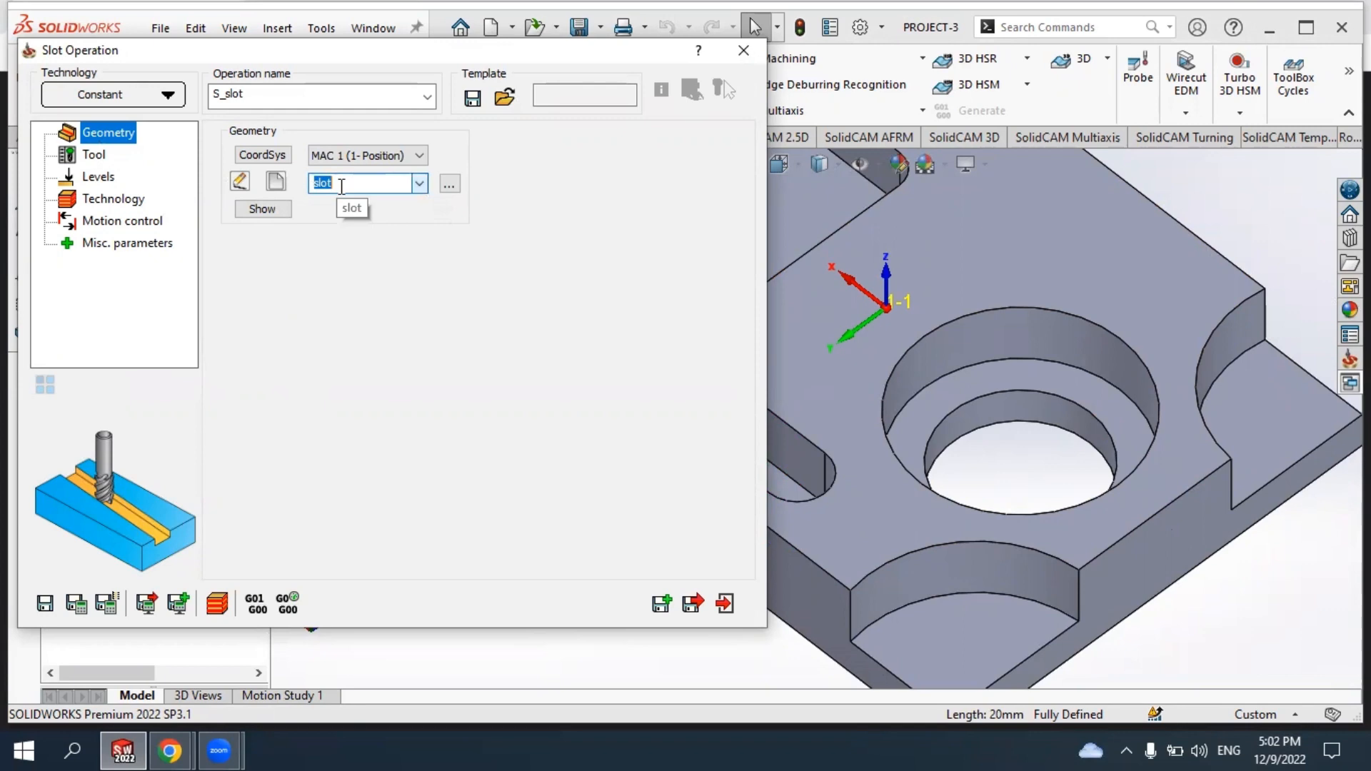
pyautogui.click(263, 209)
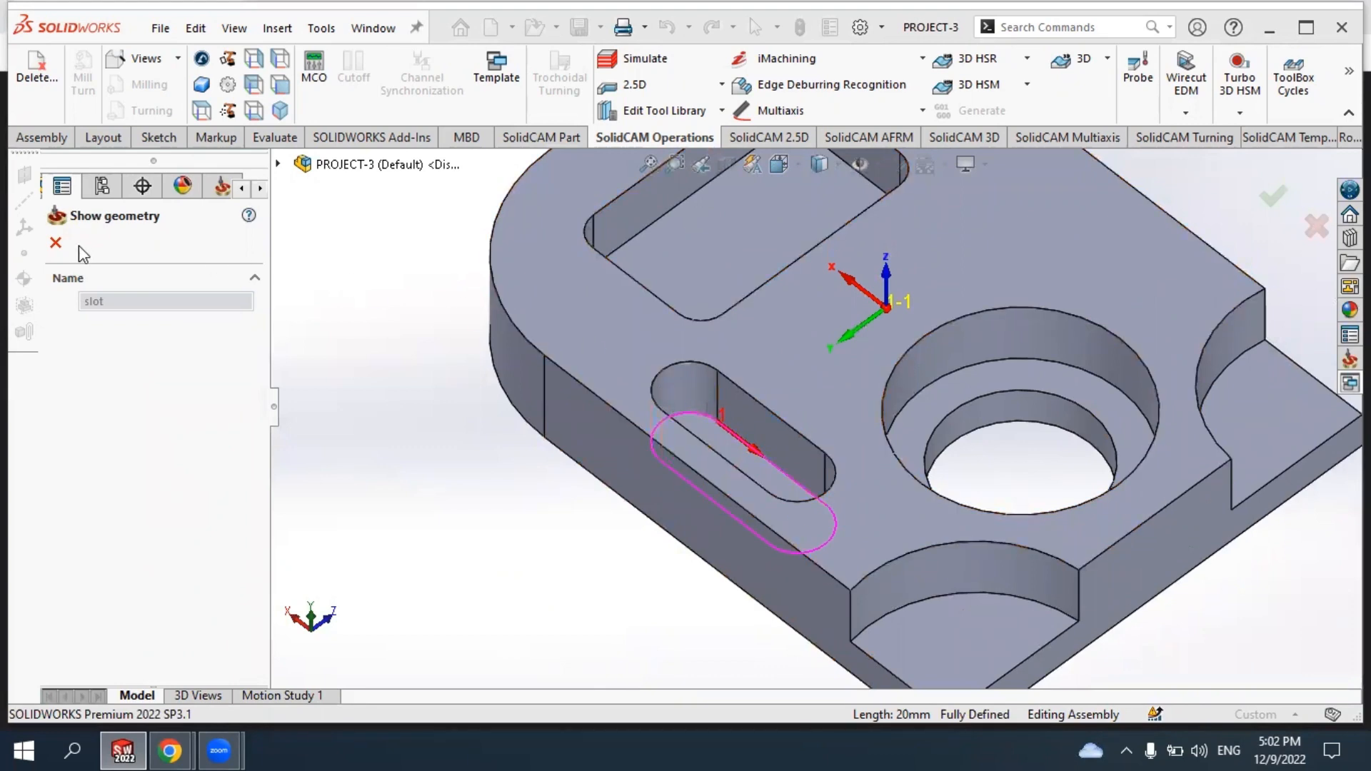
# Close the geometry preview and add an end mill to the tool magazine for the slot operation.
pyautogui.click(56, 243)
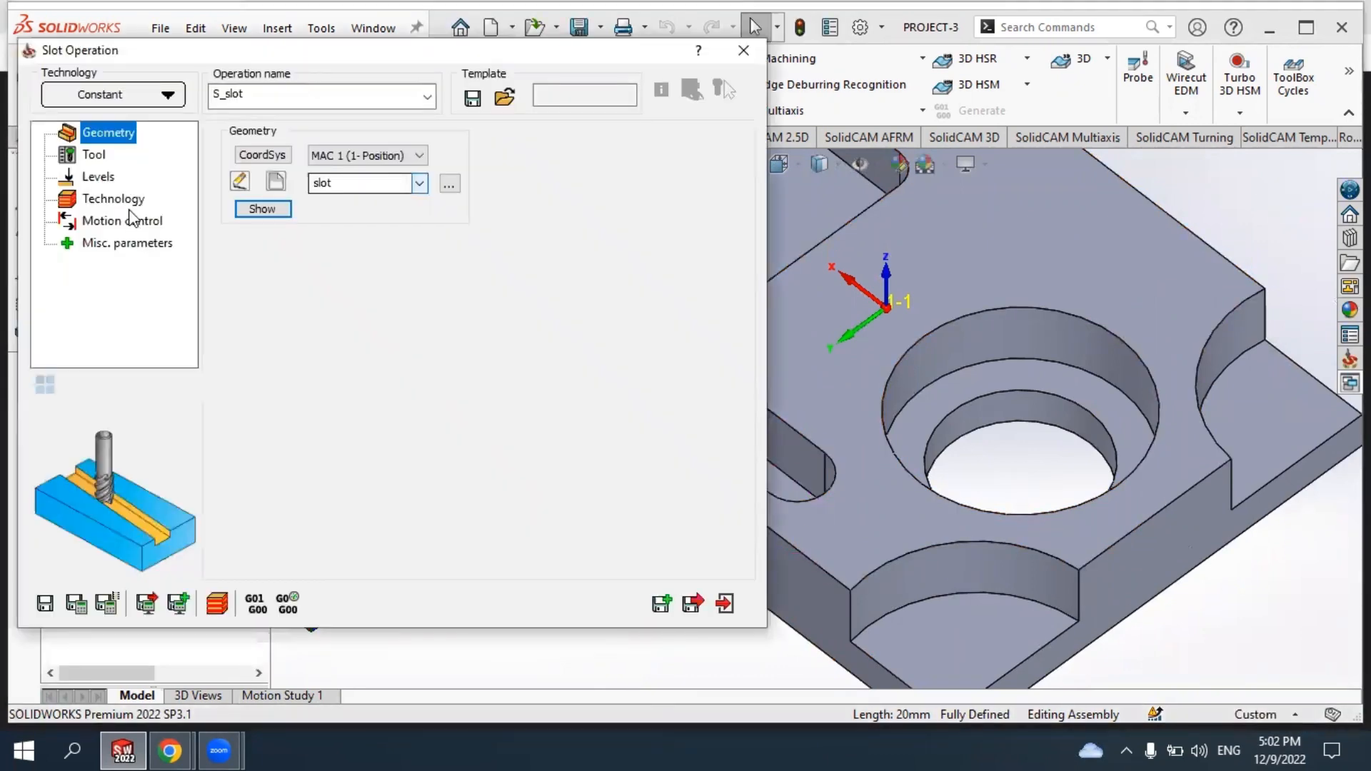
pyautogui.click(93, 155)
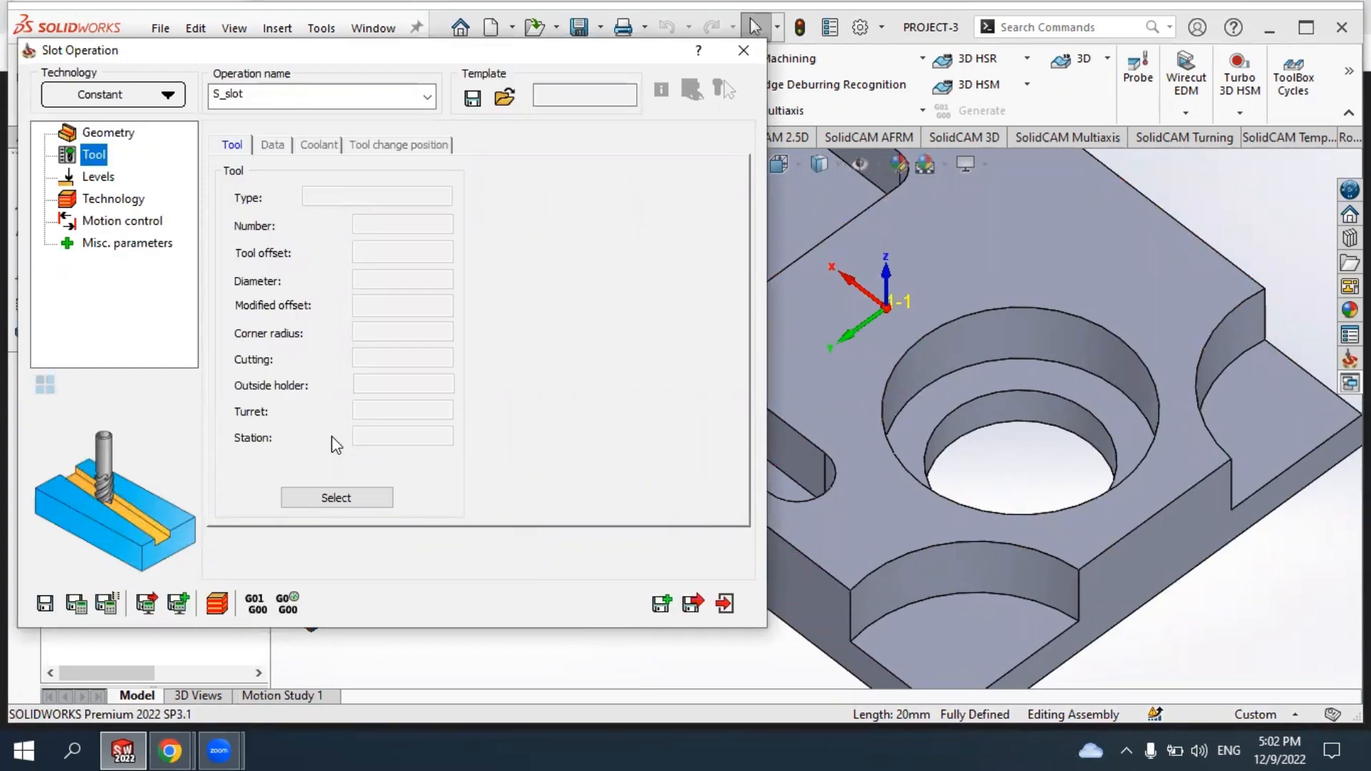
pyautogui.click(336, 498)
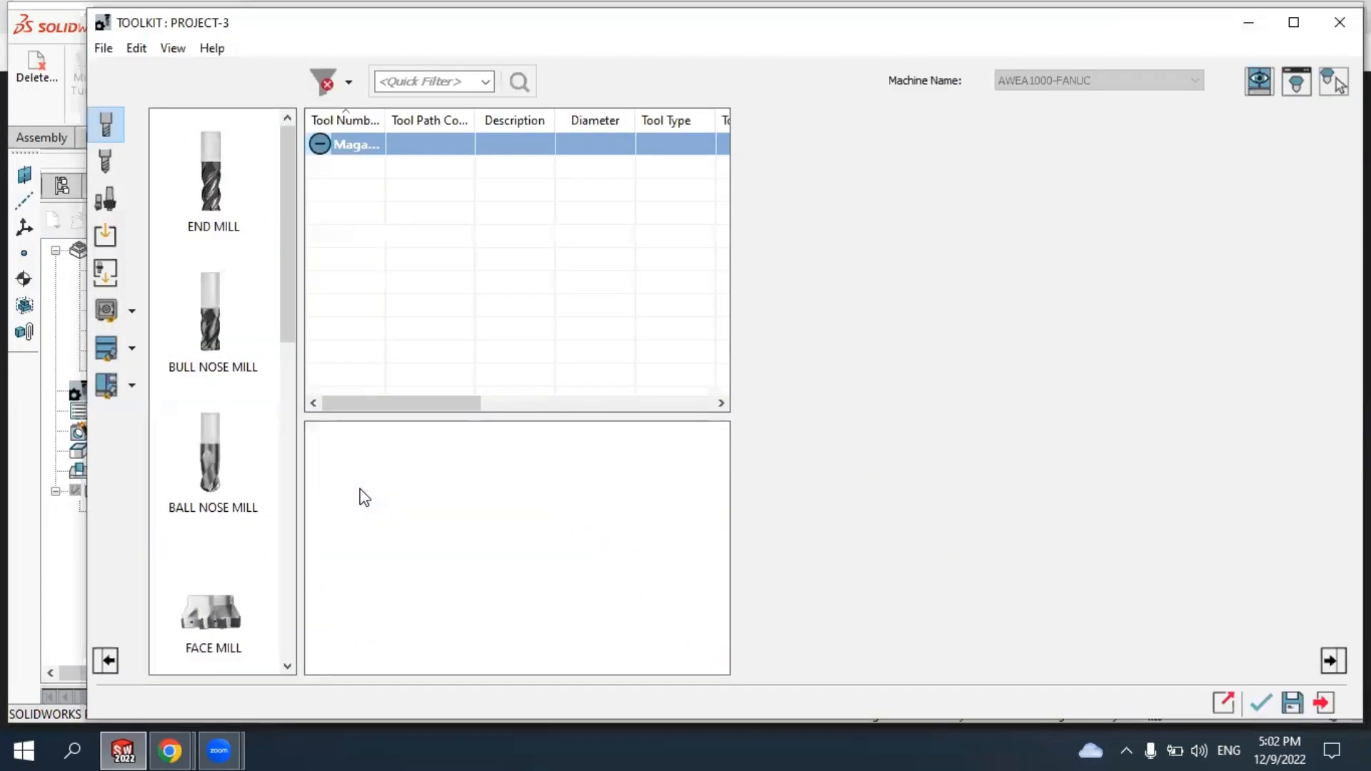
pyautogui.click(214, 209)
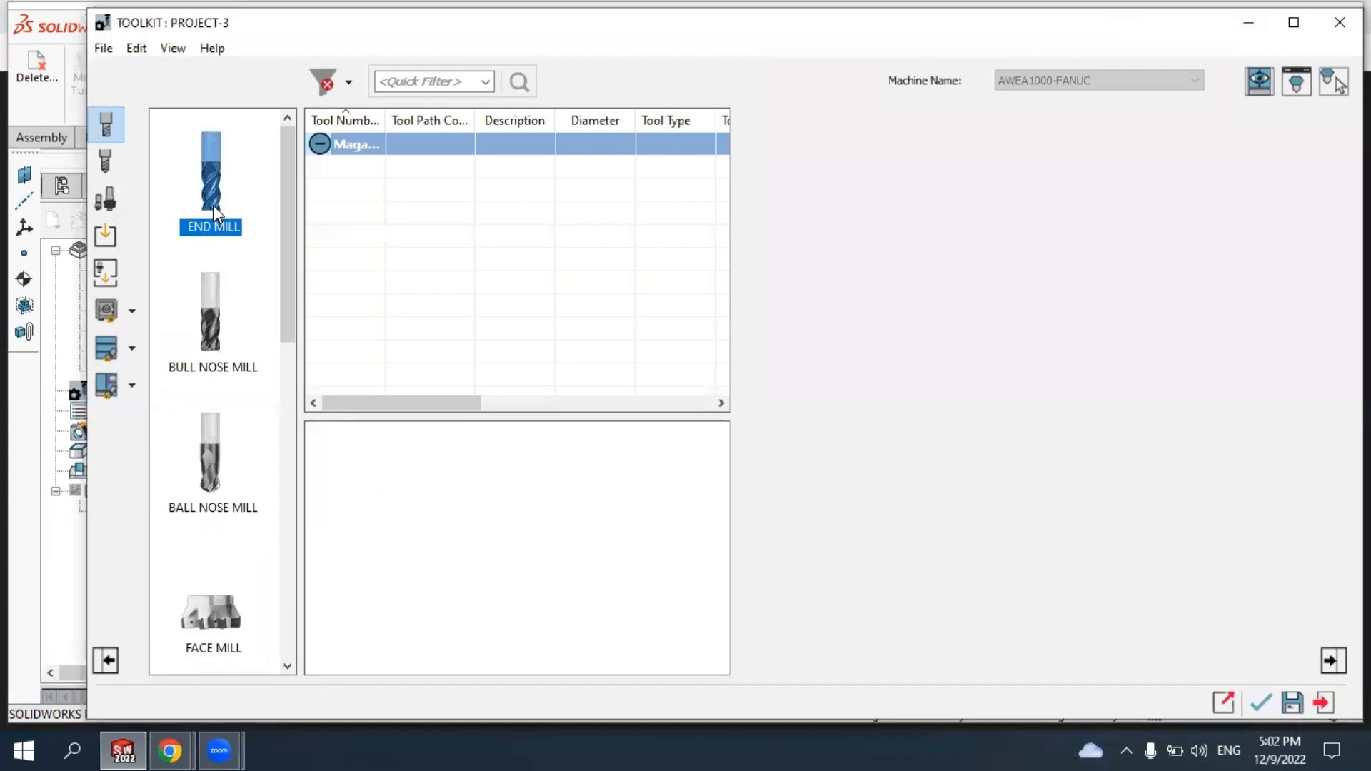
pyautogui.doubleClick(218, 208)
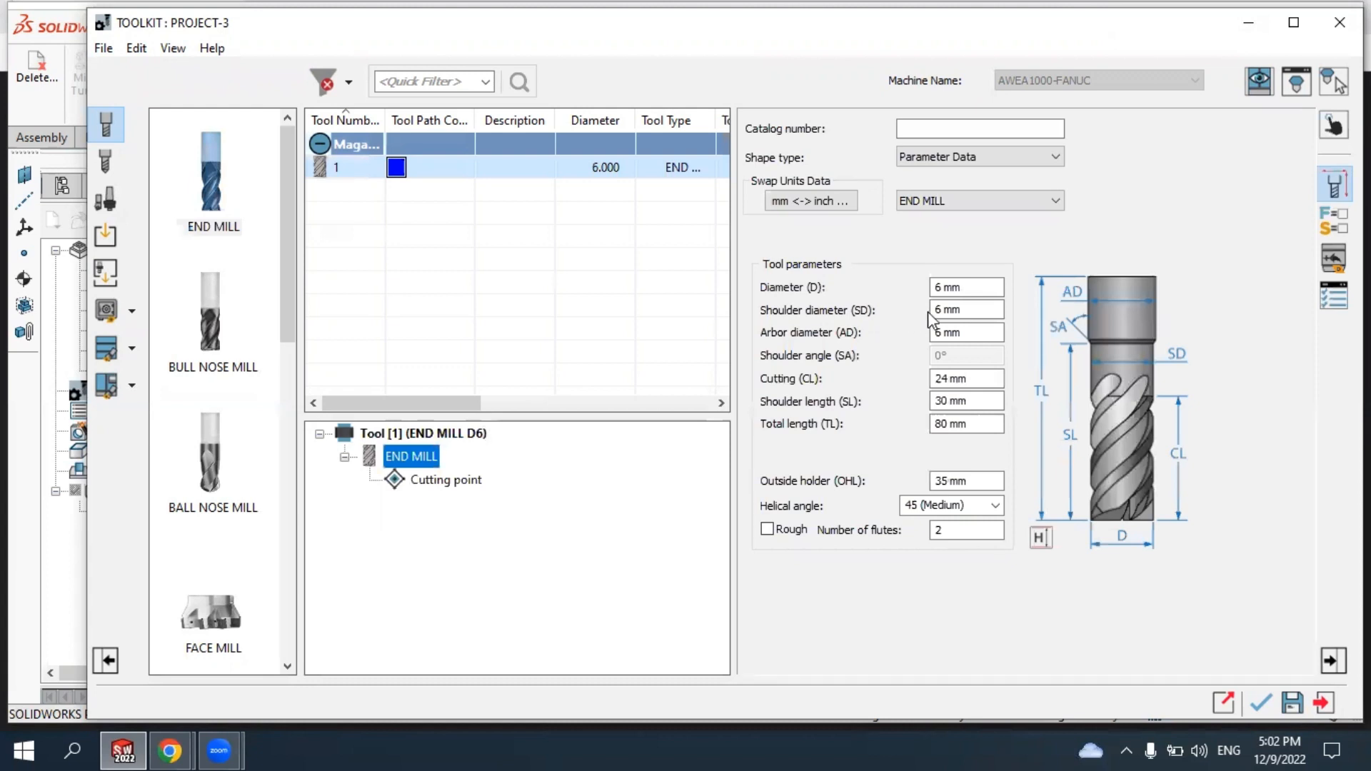
# Set the end mill's diameter to 4 mm and check its shoulder and arbor diameters.
pyautogui.click(970, 288)
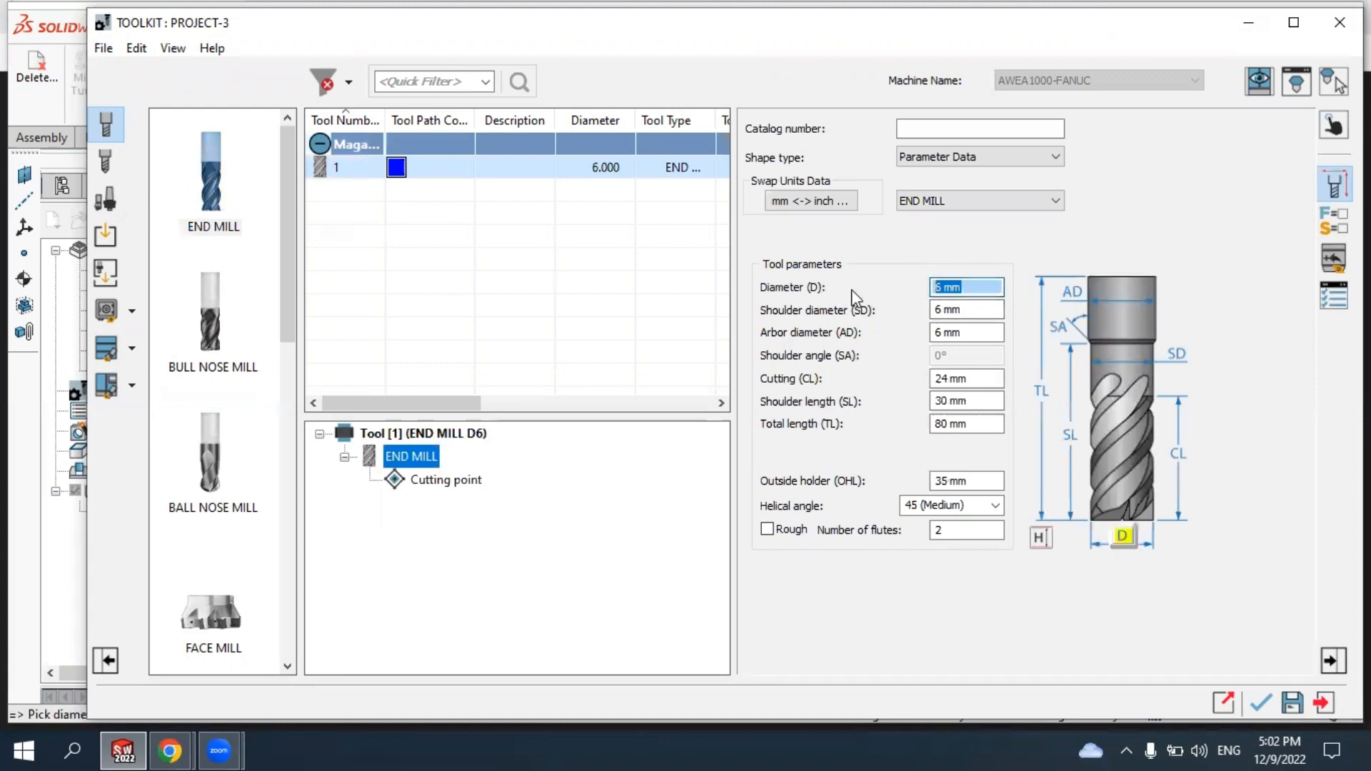
pyautogui.click(964, 309)
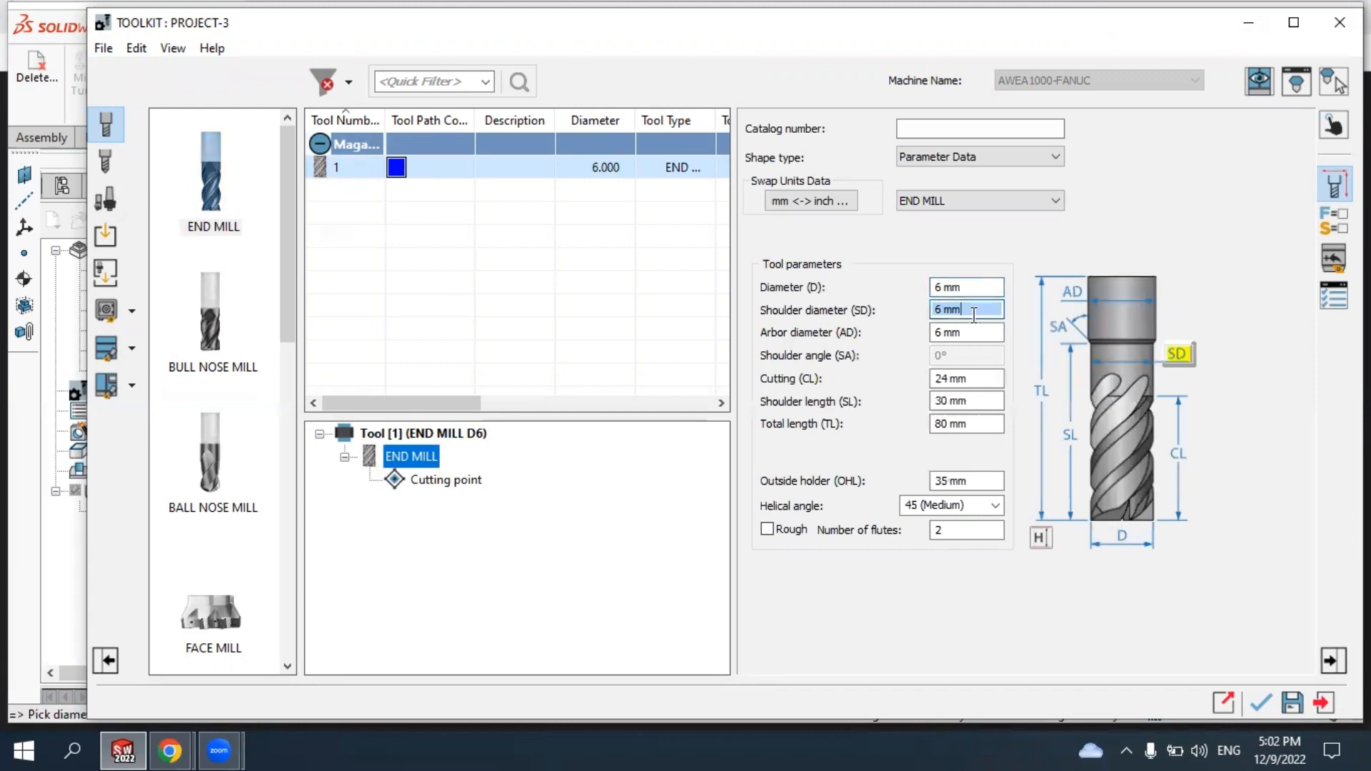
pyautogui.click(969, 287)
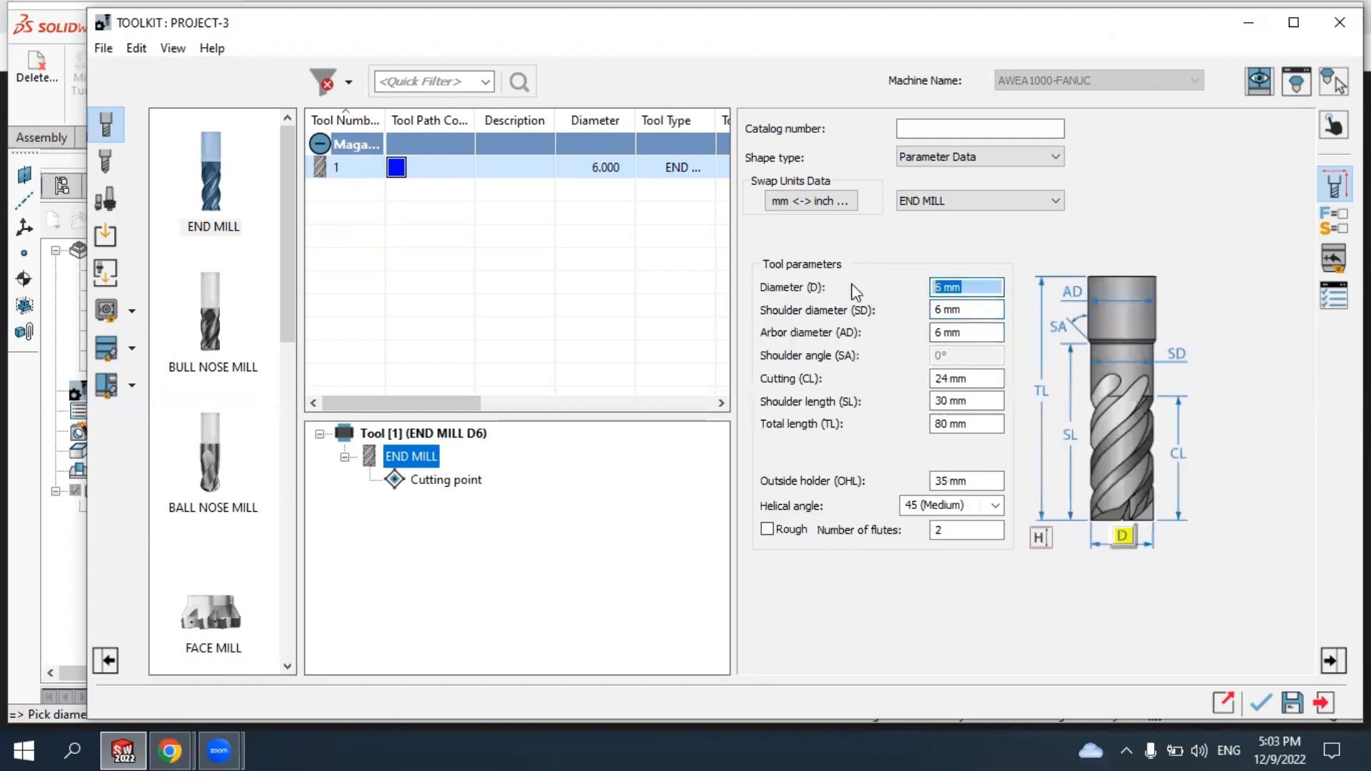
pyautogui.write('4')
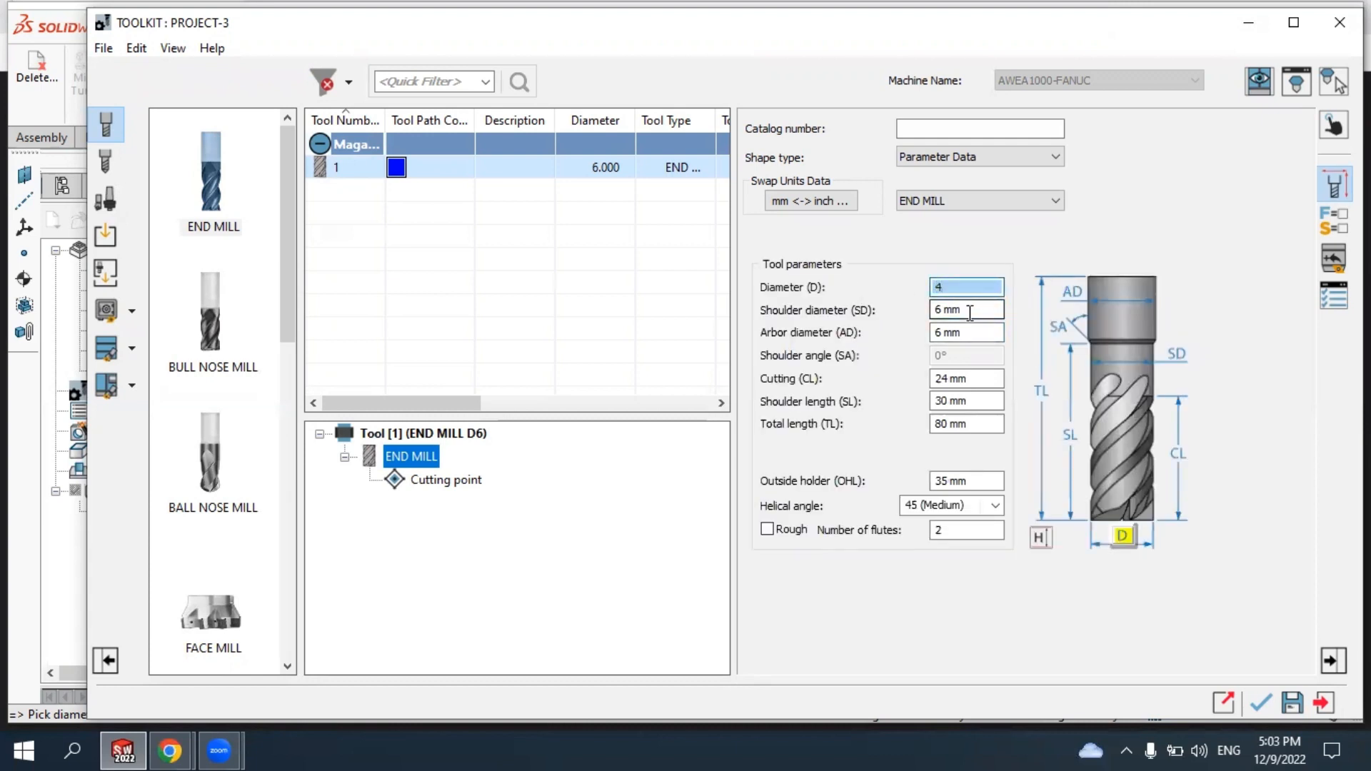
pyautogui.click(969, 310)
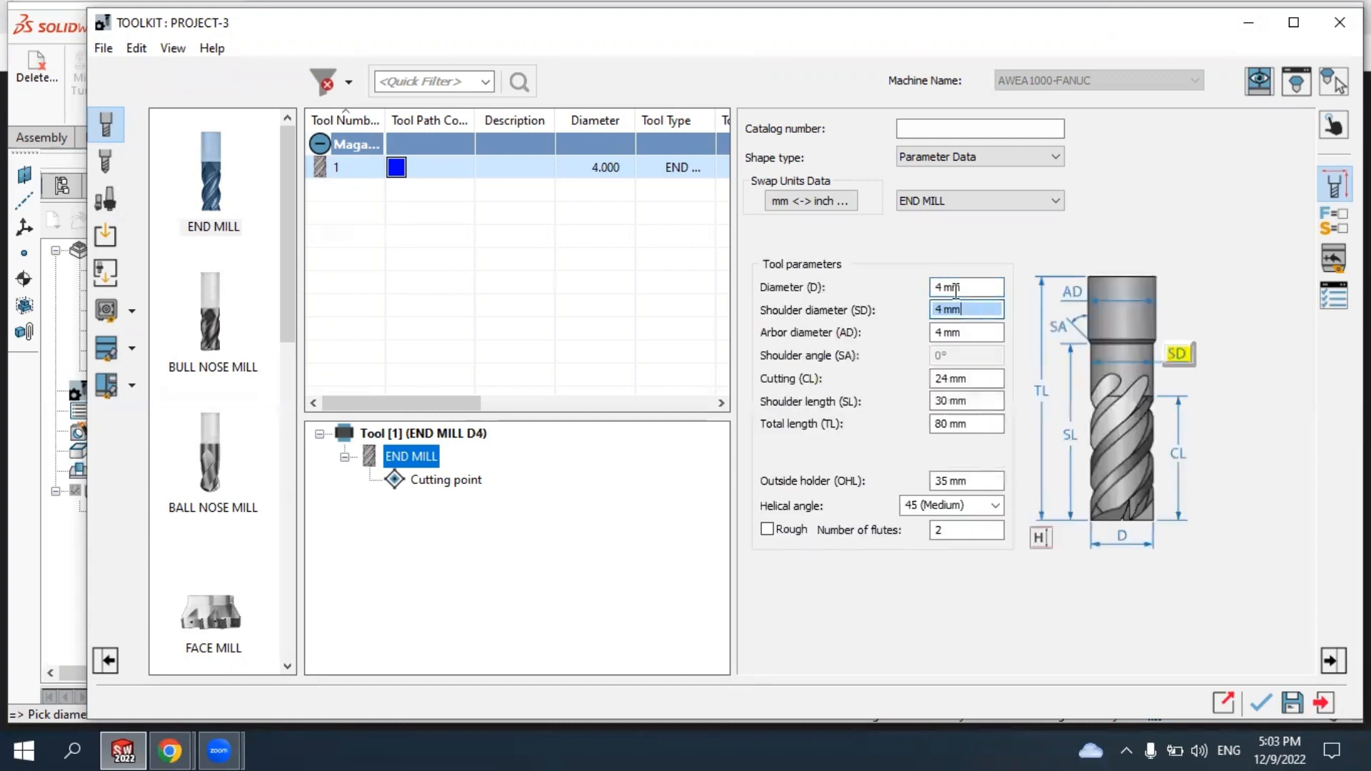
pyautogui.click(967, 331)
pyautogui.click(967, 310)
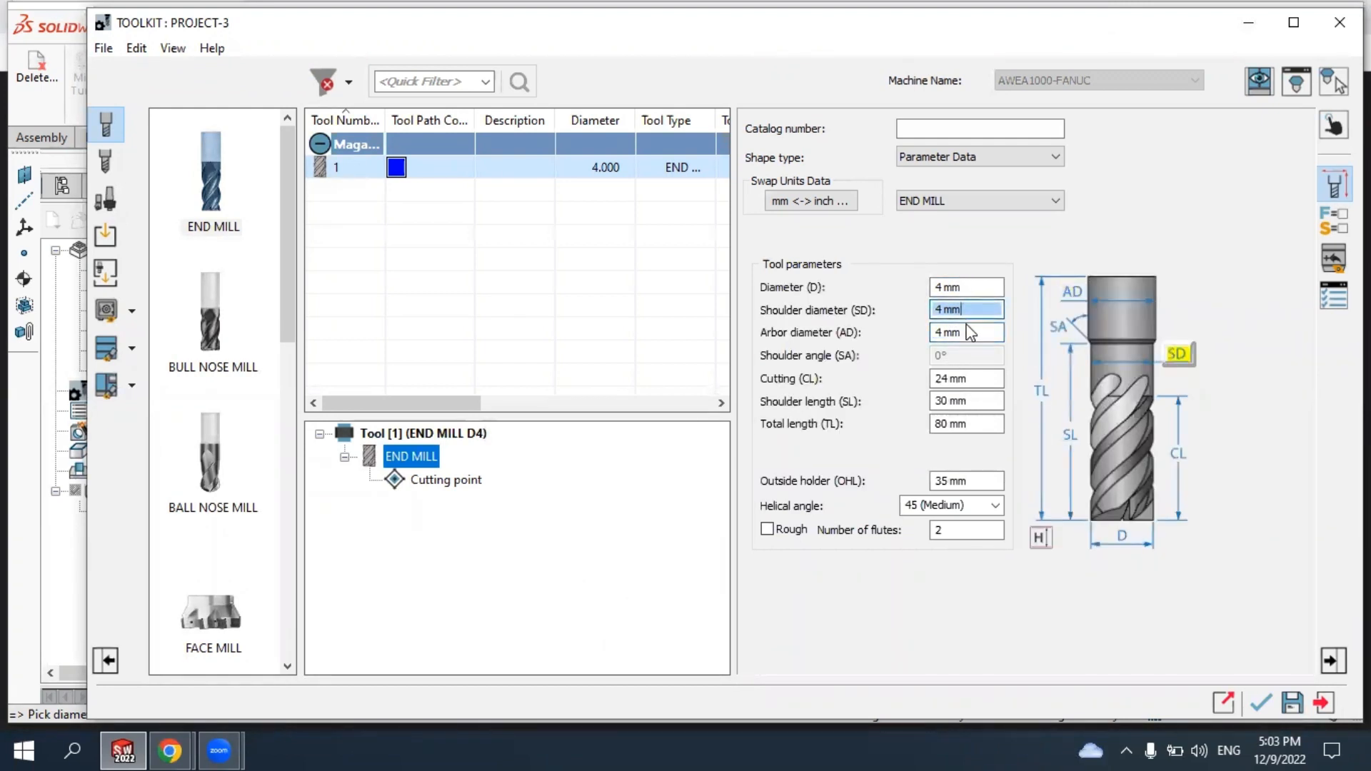
pyautogui.click(968, 331)
pyautogui.click(967, 308)
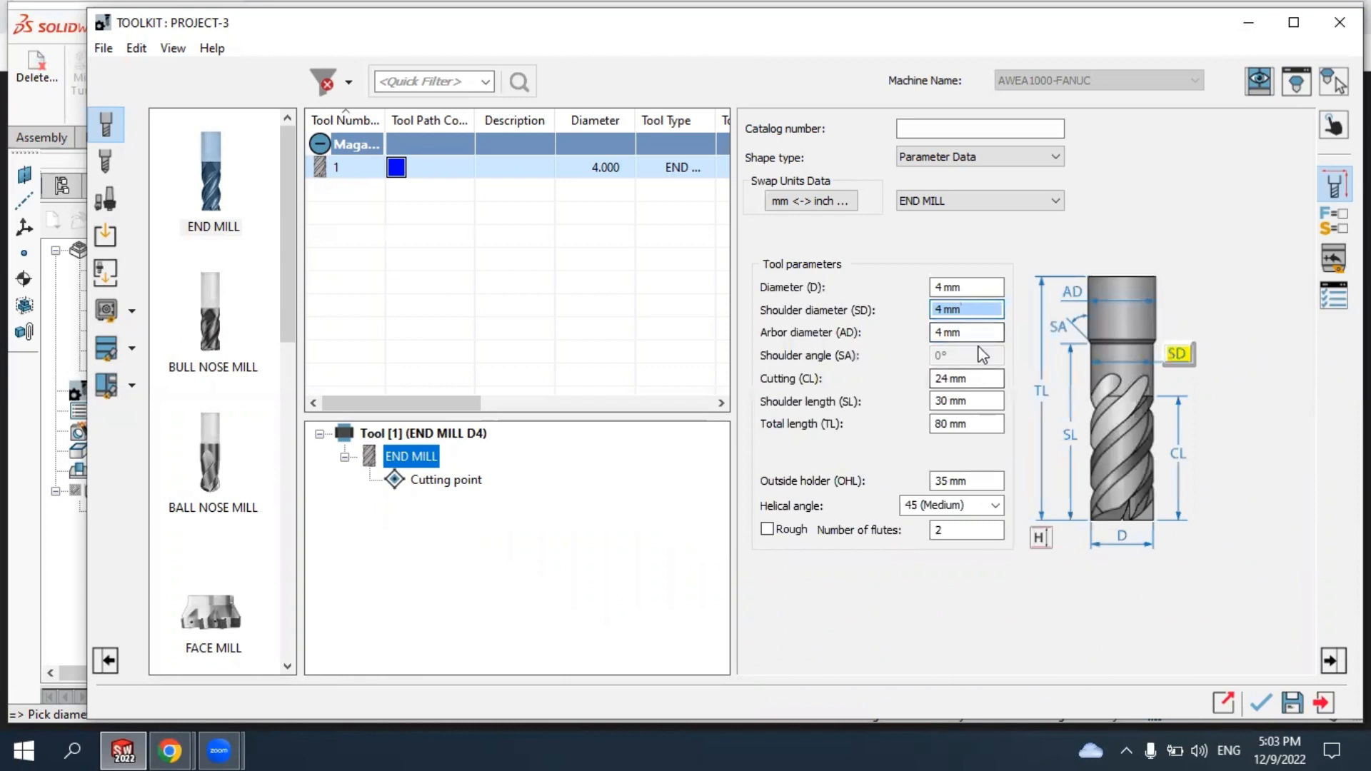
pyautogui.click(964, 287)
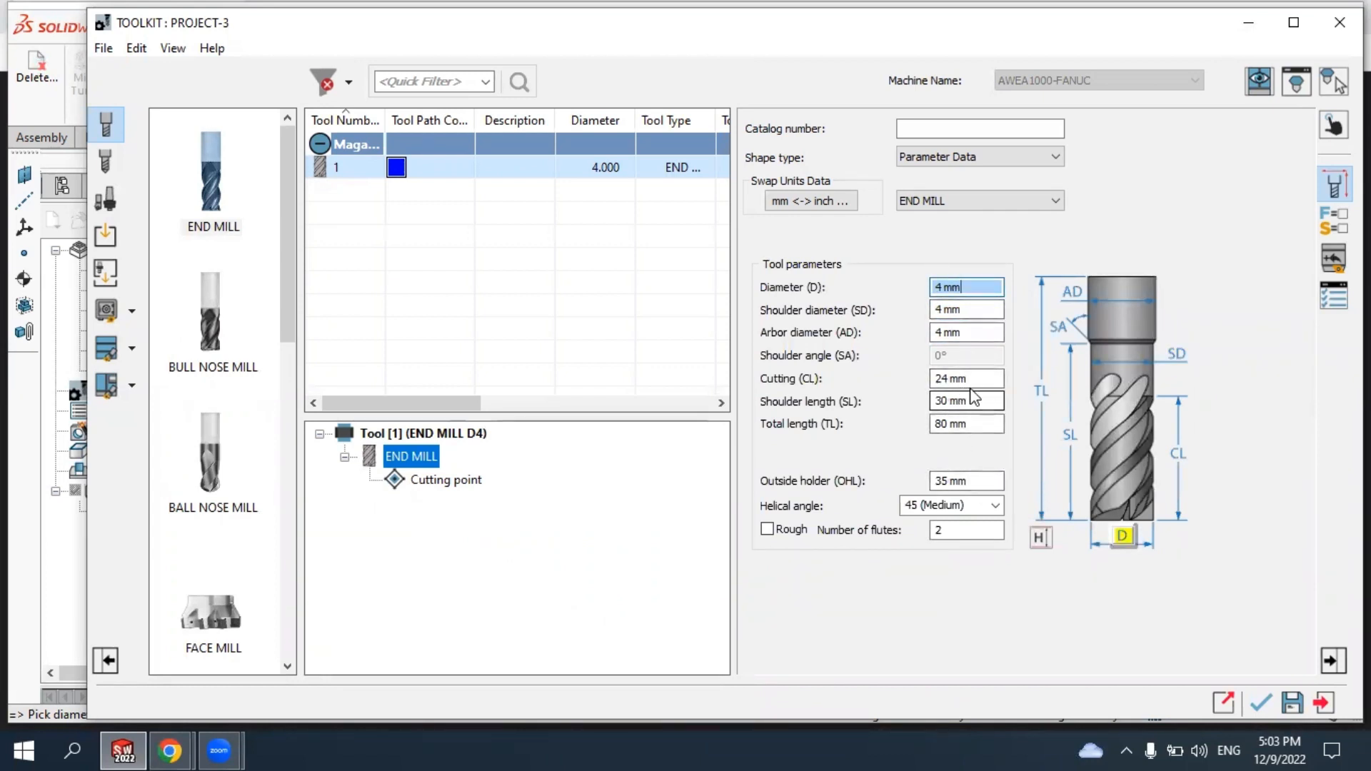
# Review the end mill's milling feed and spin data, keep the CW spin direction, and assign the tool to the slot operation.
pyautogui.click(1323, 220)
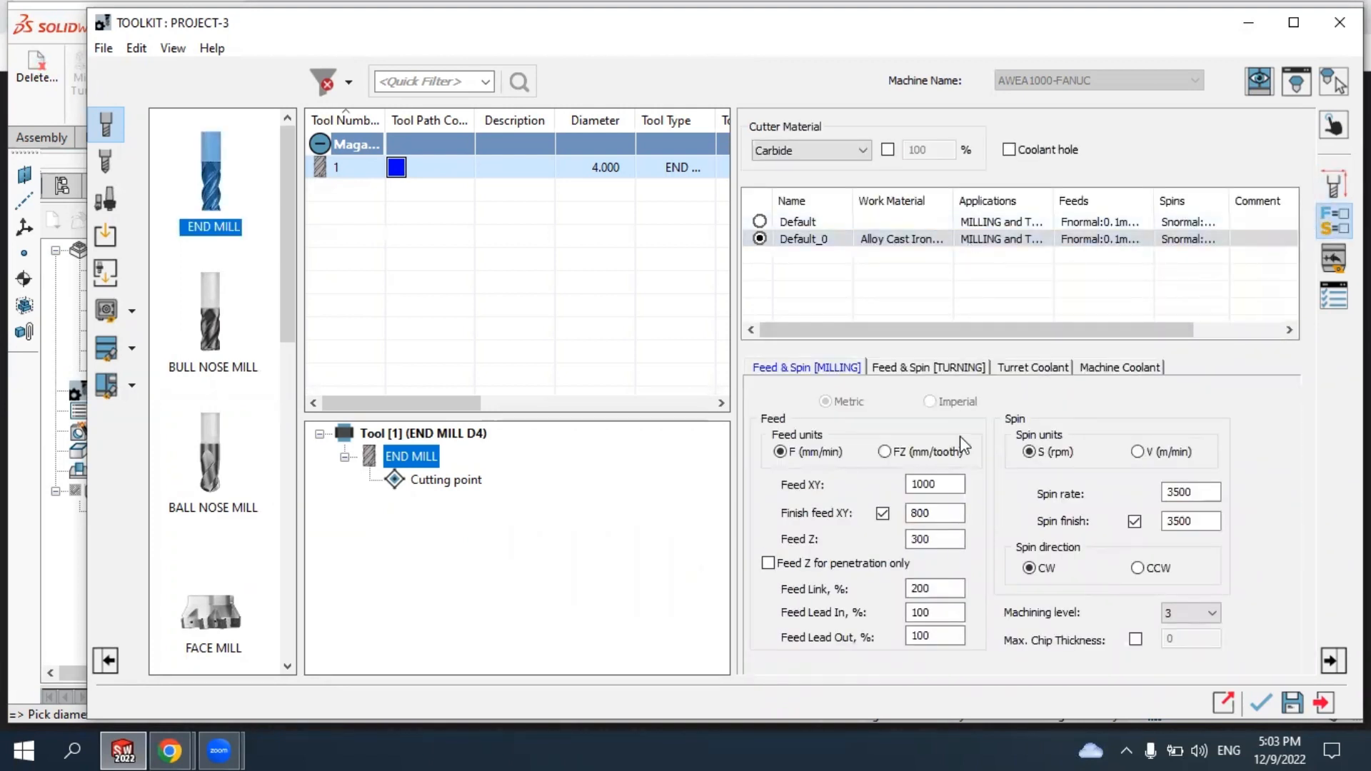
pyautogui.click(942, 483)
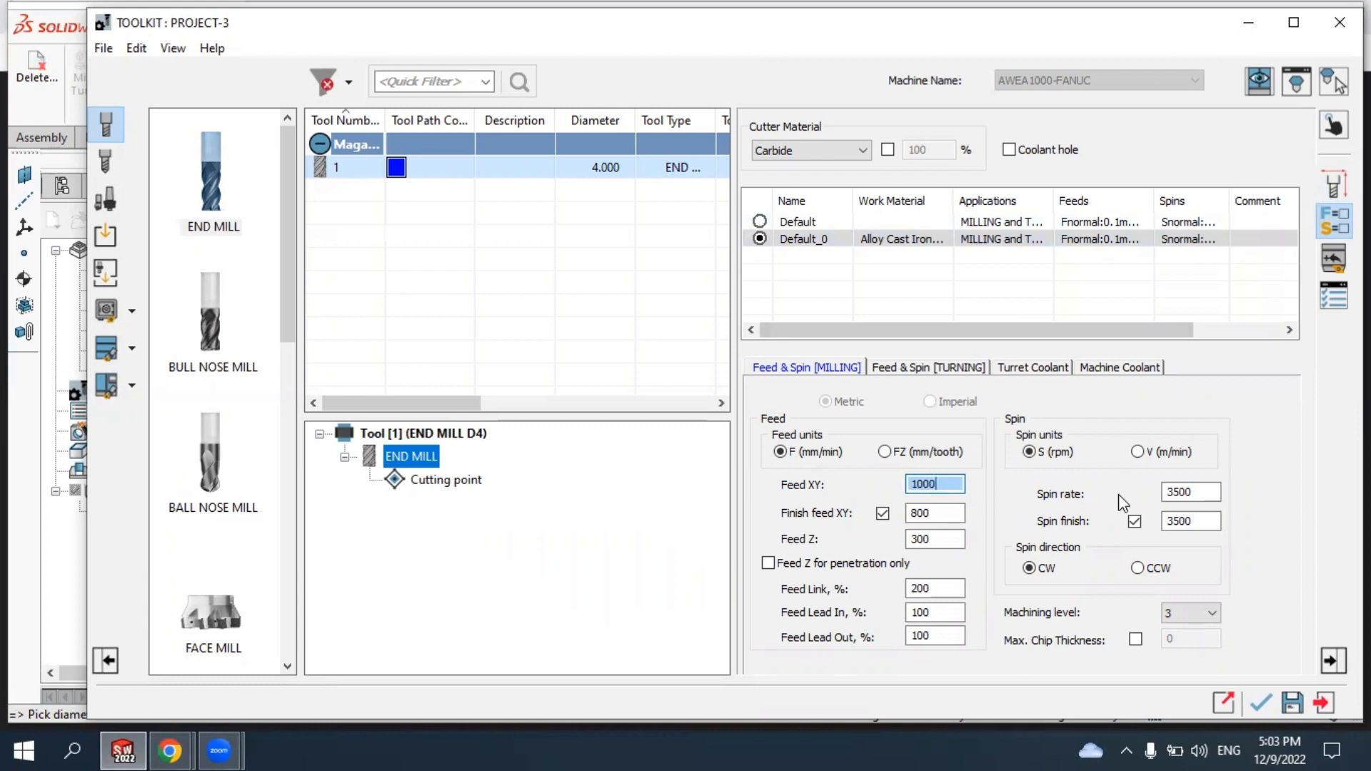
pyautogui.click(1193, 493)
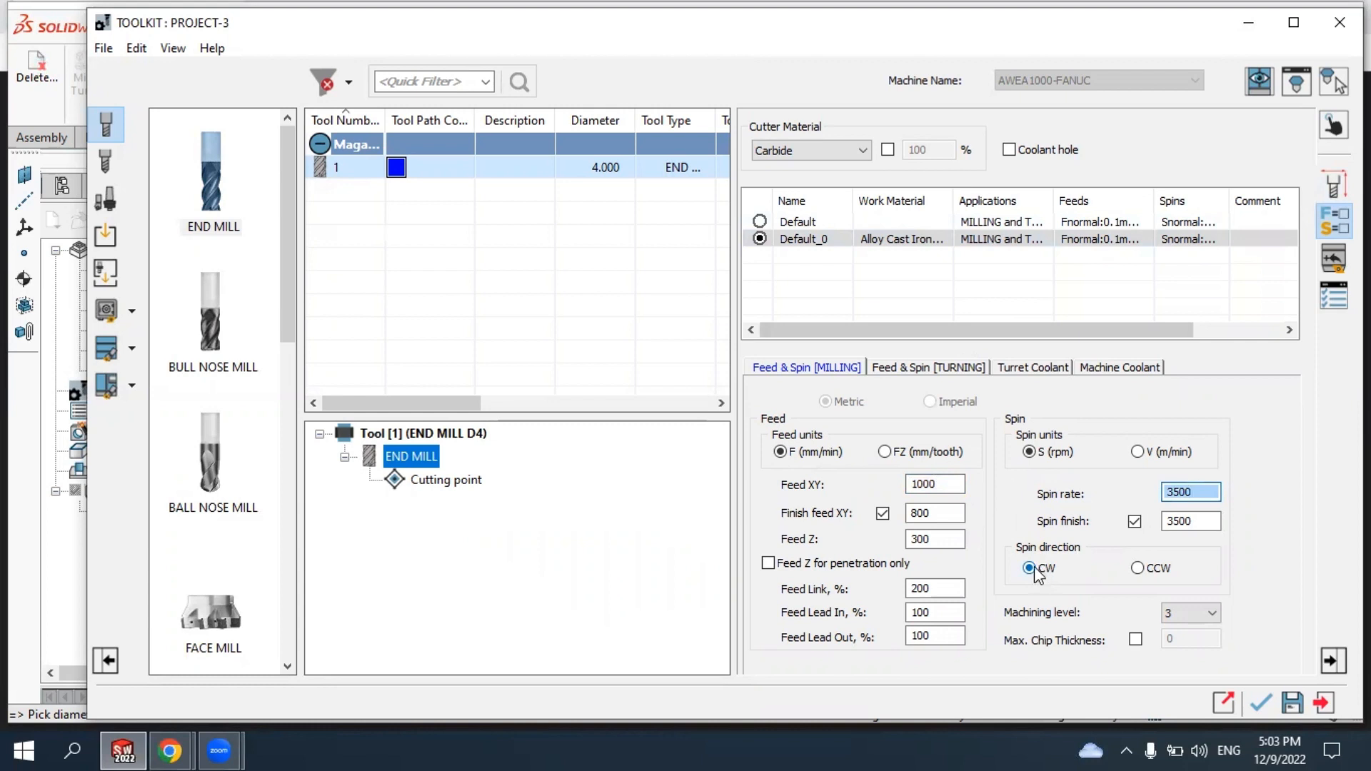
pyautogui.click(1137, 570)
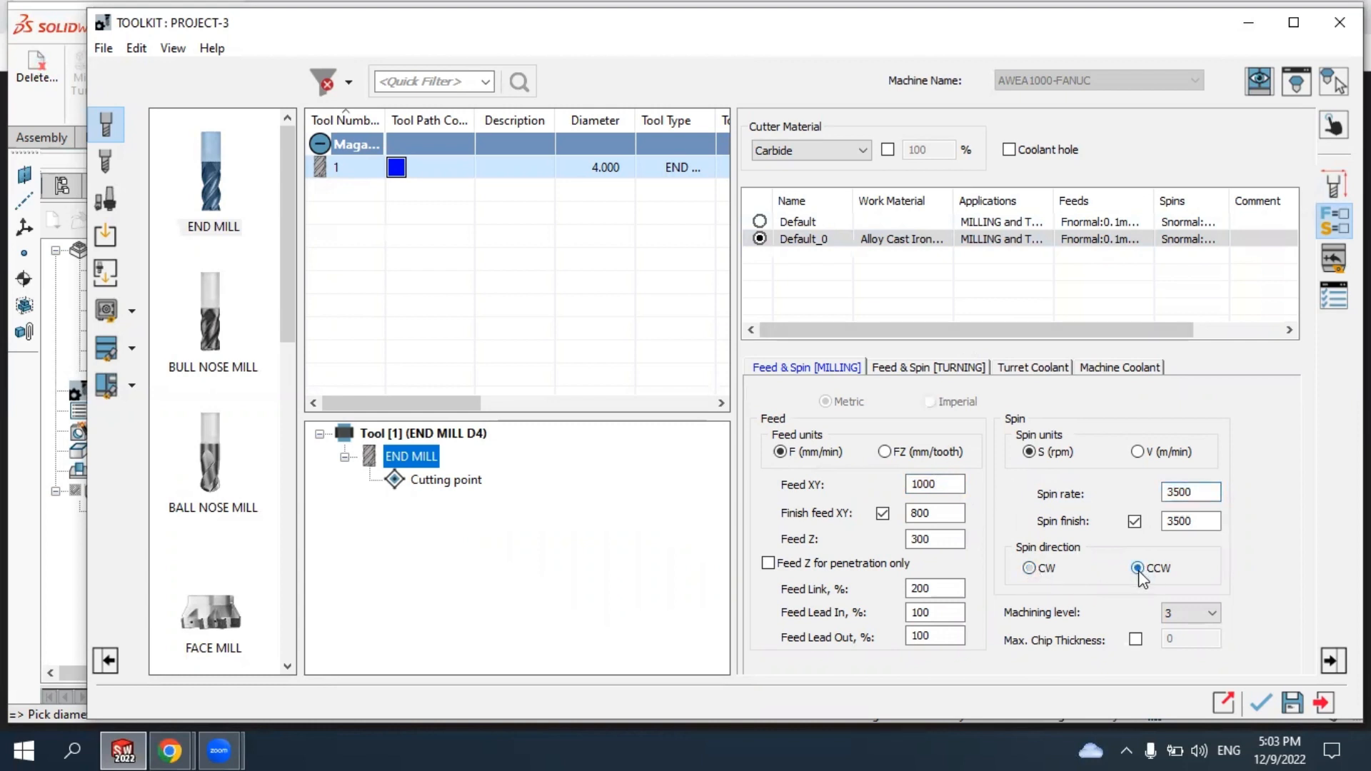
pyautogui.click(1029, 569)
pyautogui.click(1260, 703)
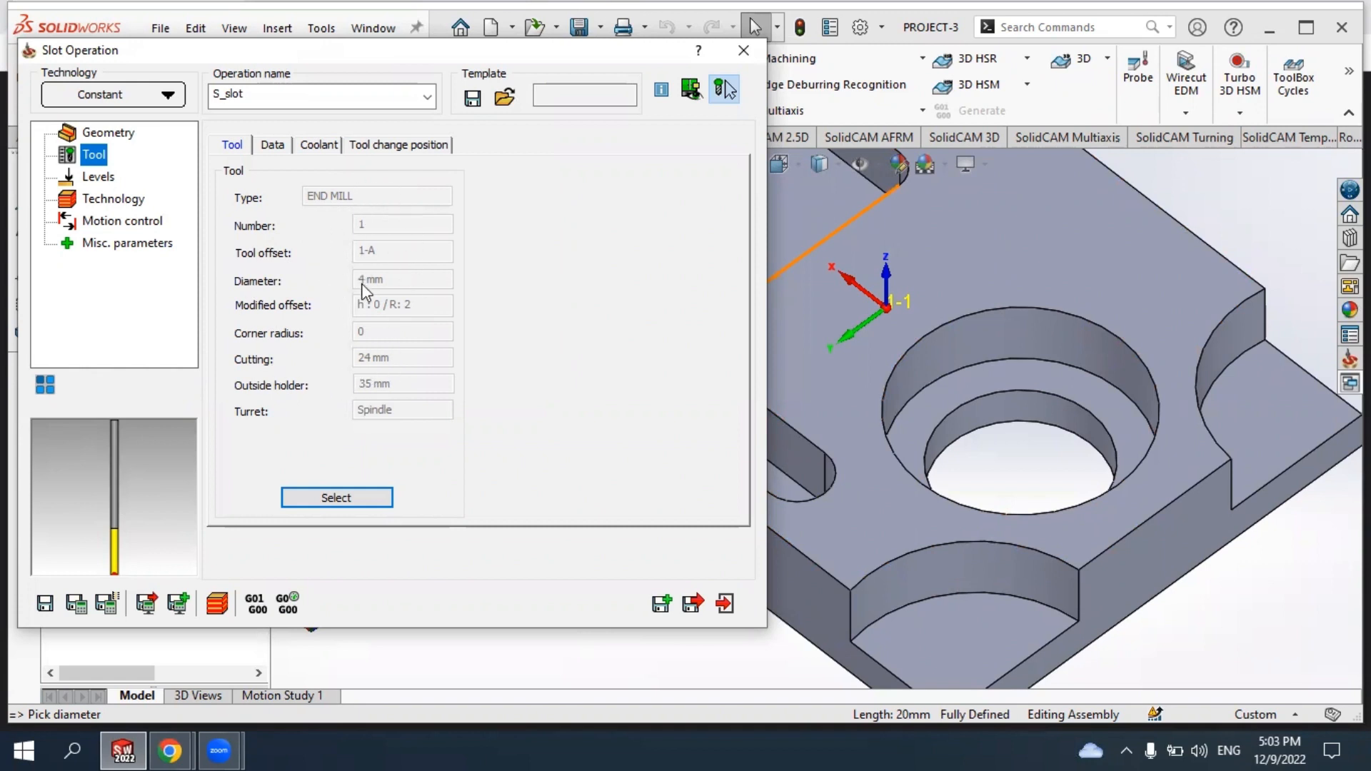
# Define the slot operation's upper milling level by picking the plate's top face.
pyautogui.click(107, 180)
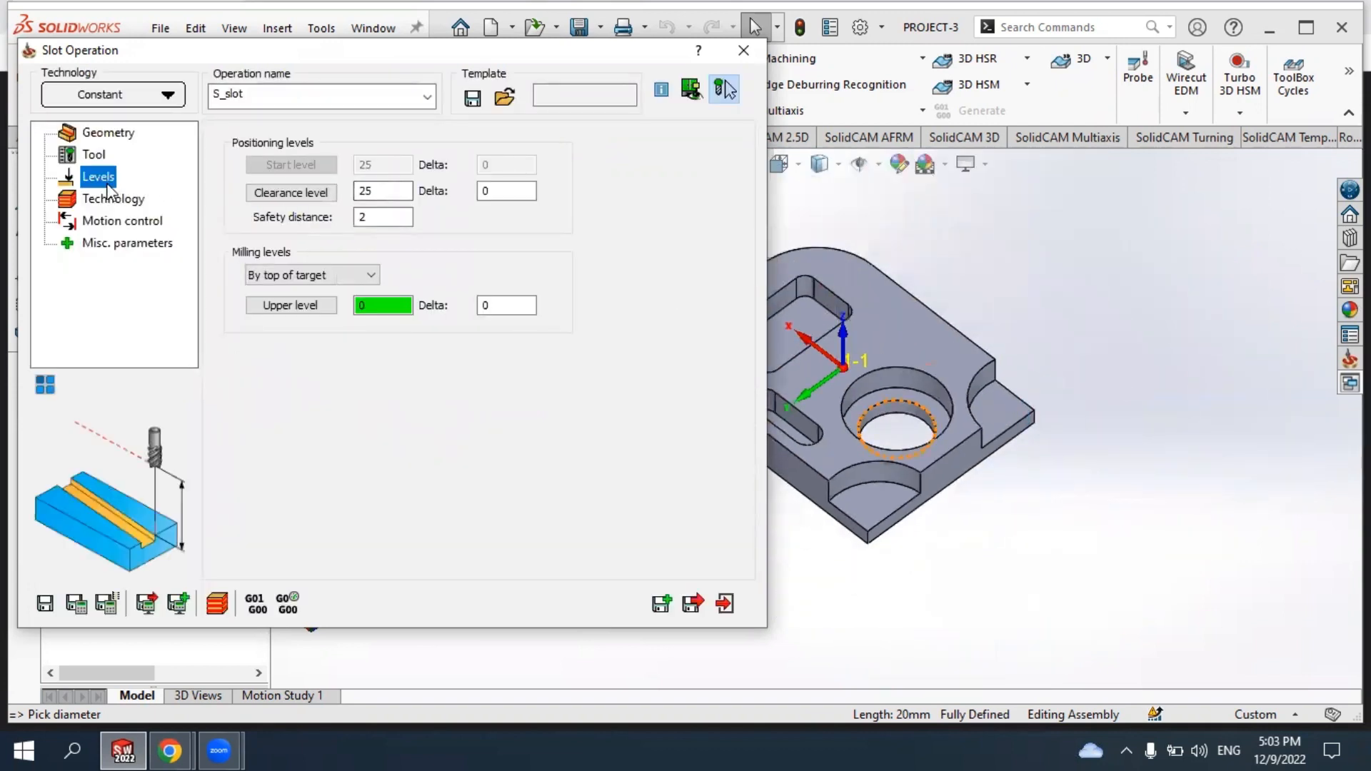
pyautogui.click(299, 277)
pyautogui.click(294, 293)
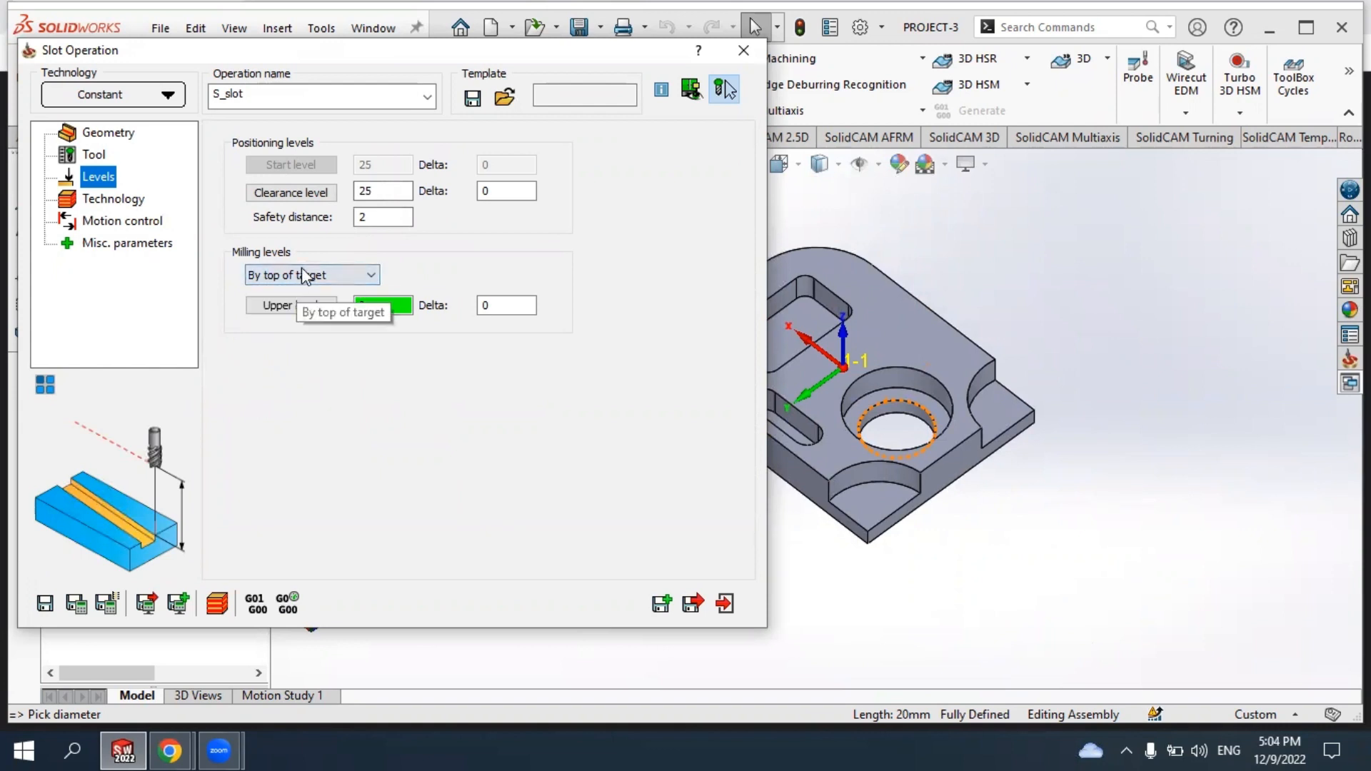
pyautogui.click(285, 307)
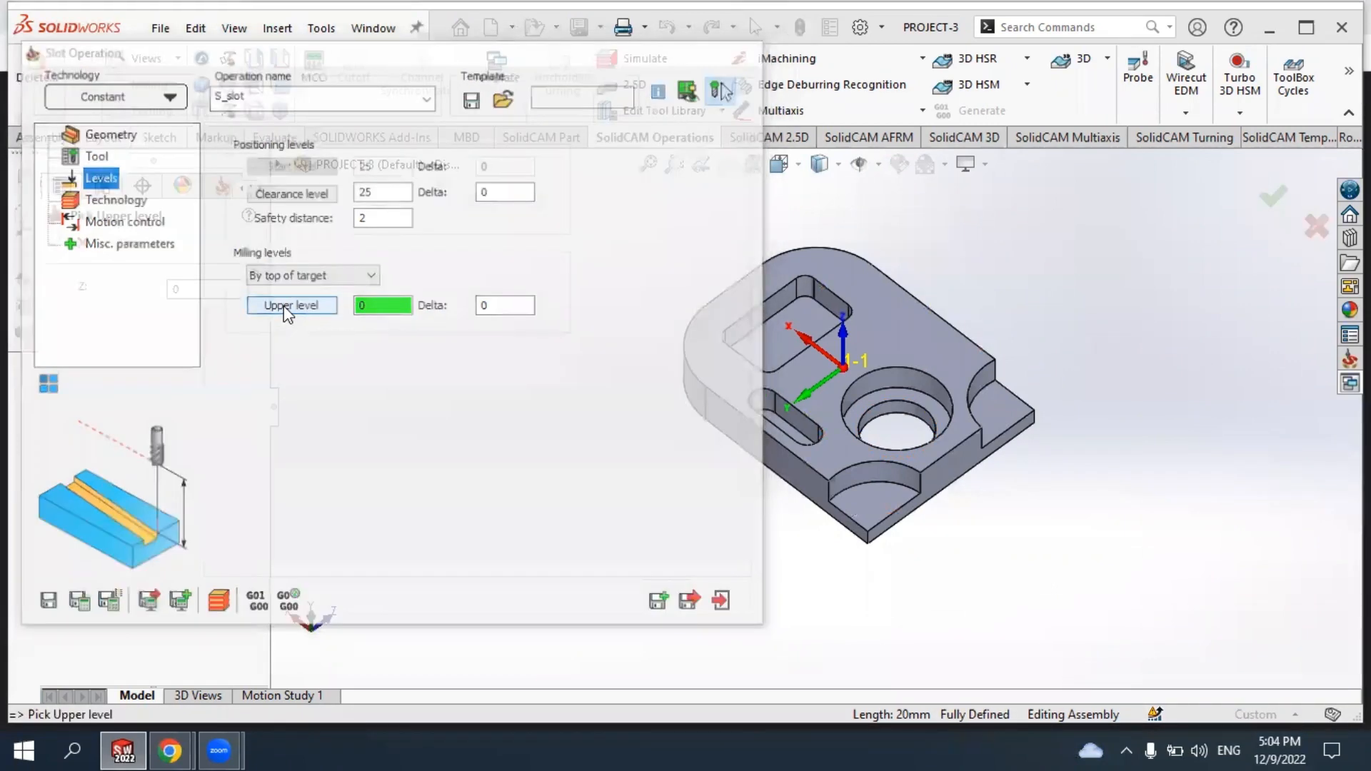
pyautogui.scroll(2, 578, 406)
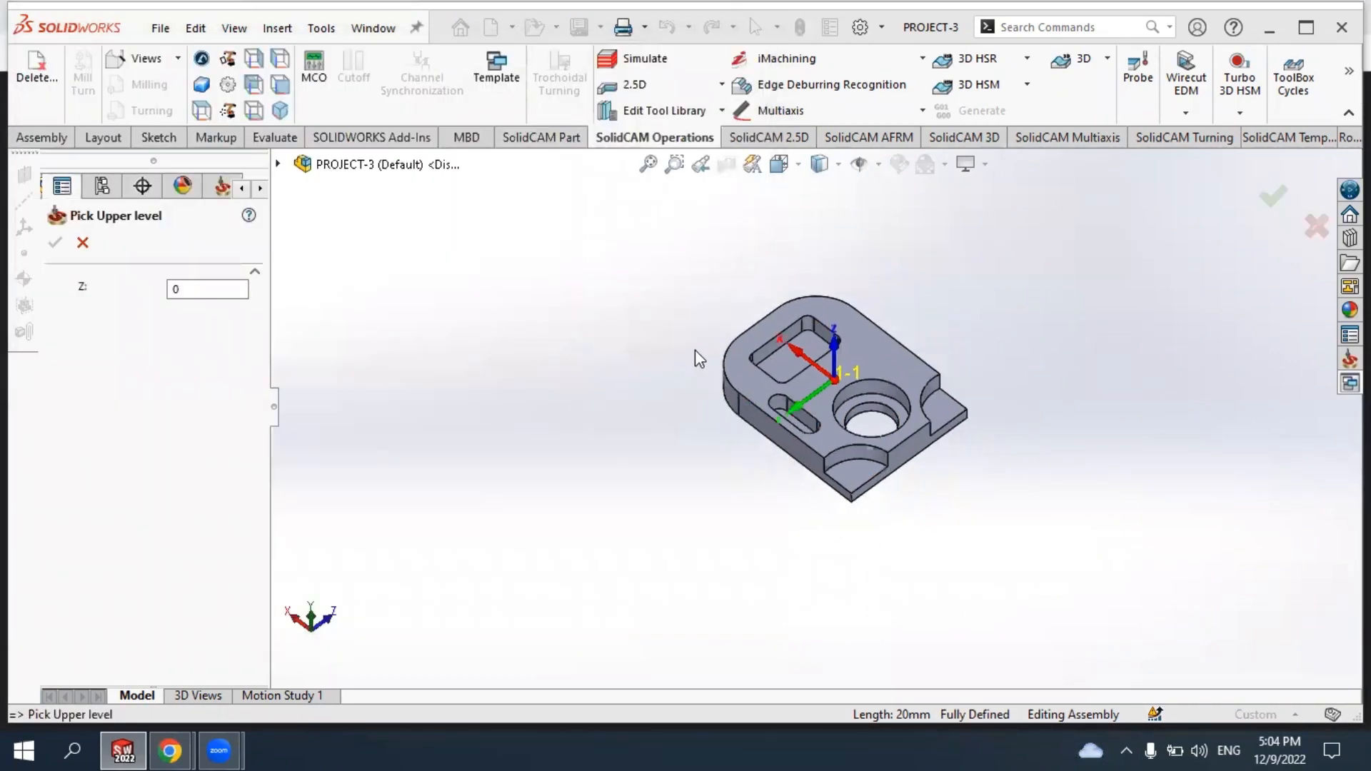
pyautogui.scroll(-2, 752, 378)
pyautogui.scroll(-3, 878, 457)
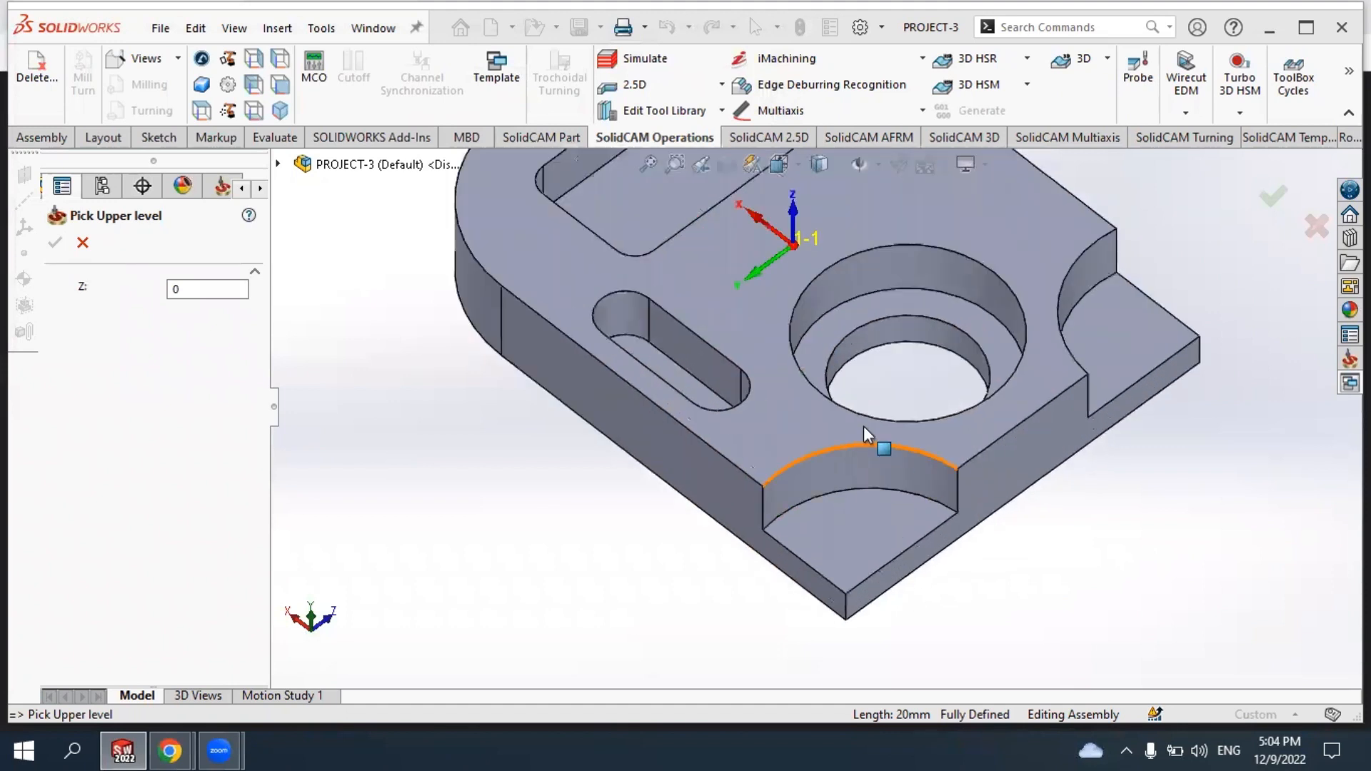
pyautogui.scroll(-1, 597, 289)
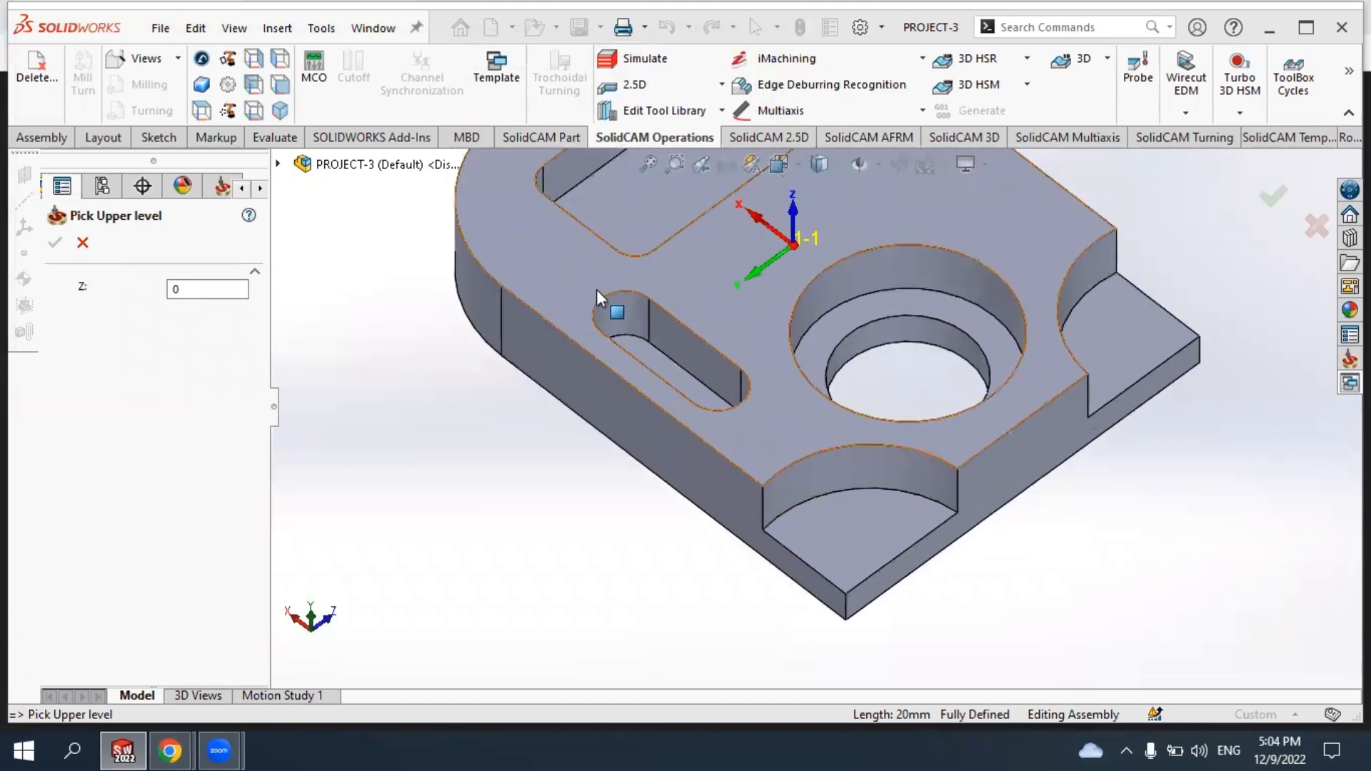
pyautogui.click(555, 279)
pyautogui.scroll(3, 693, 287)
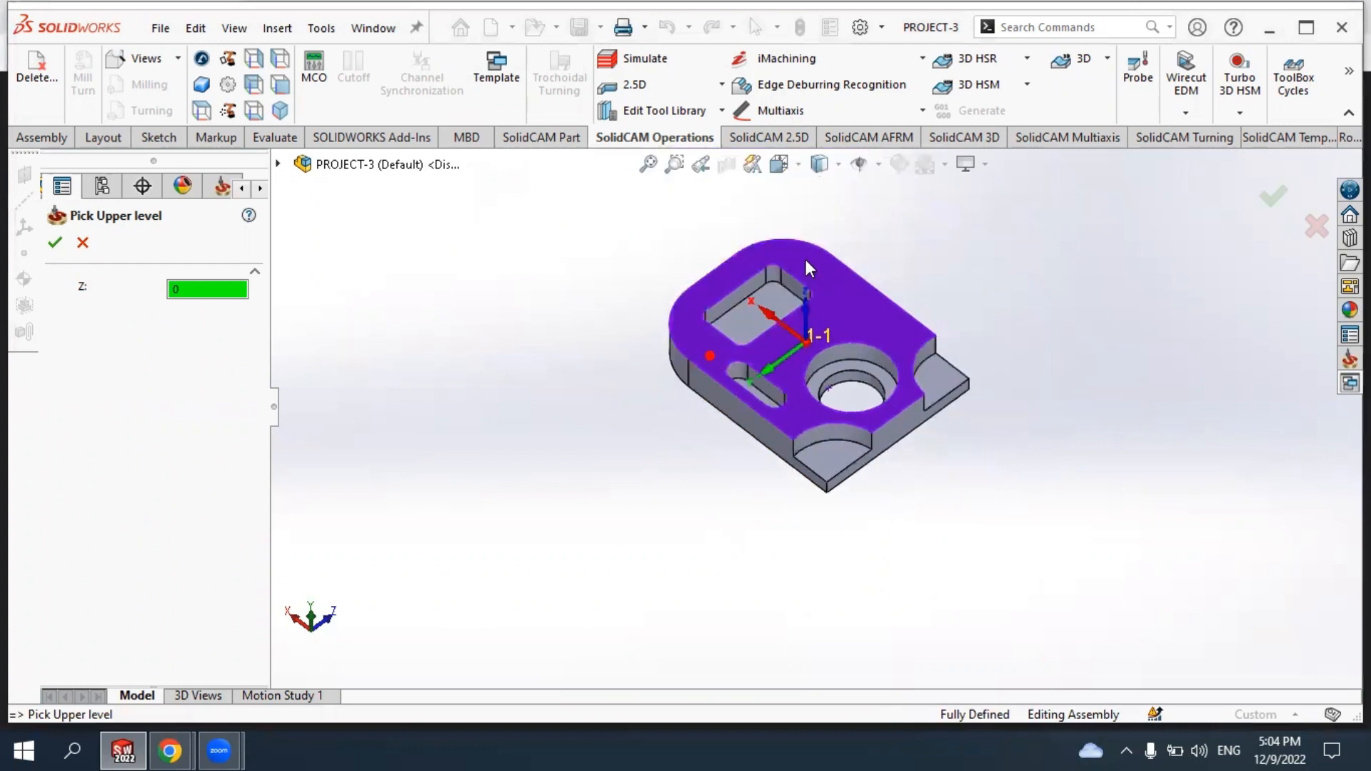
pyautogui.scroll(-2, 742, 423)
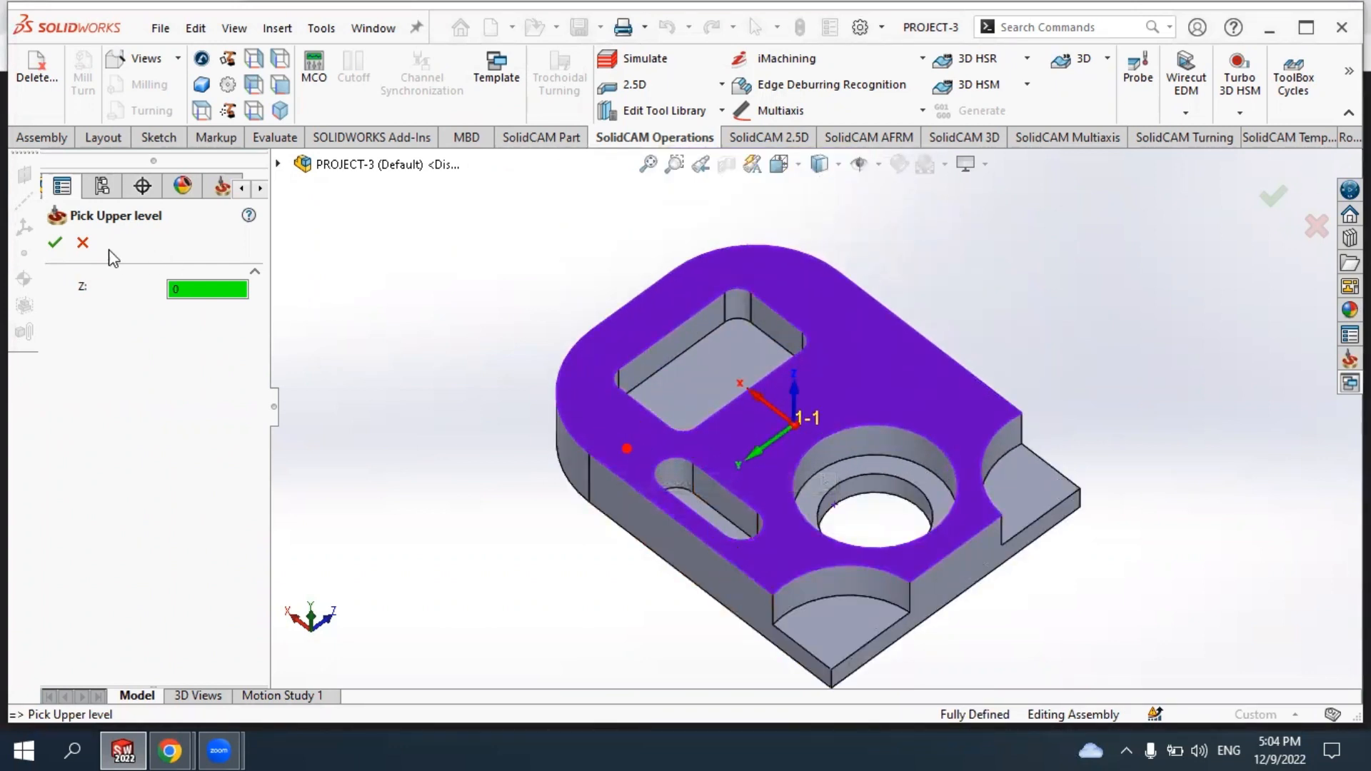
pyautogui.click(54, 242)
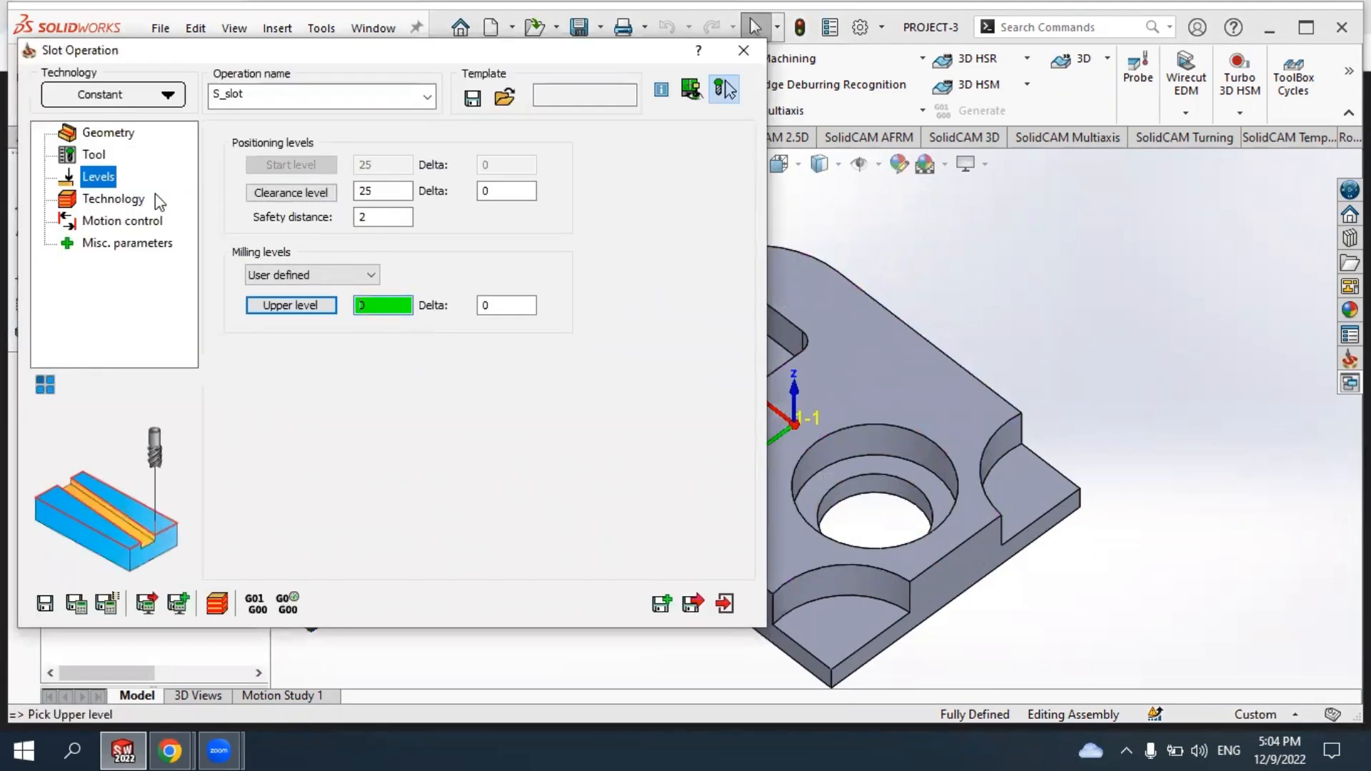
# Modify the slot chain's geometry in the technology settings, setting its tool side to Left.
pyautogui.click(113, 199)
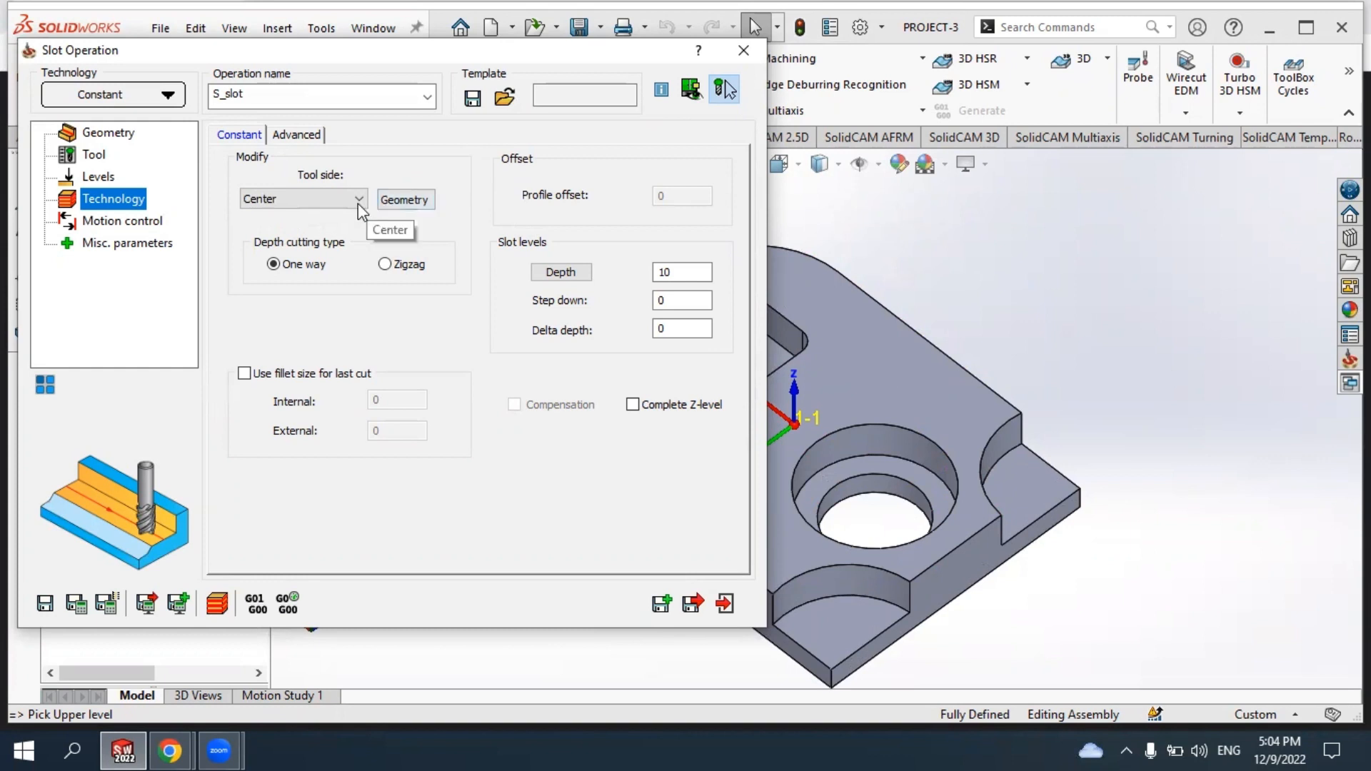
pyautogui.click(404, 200)
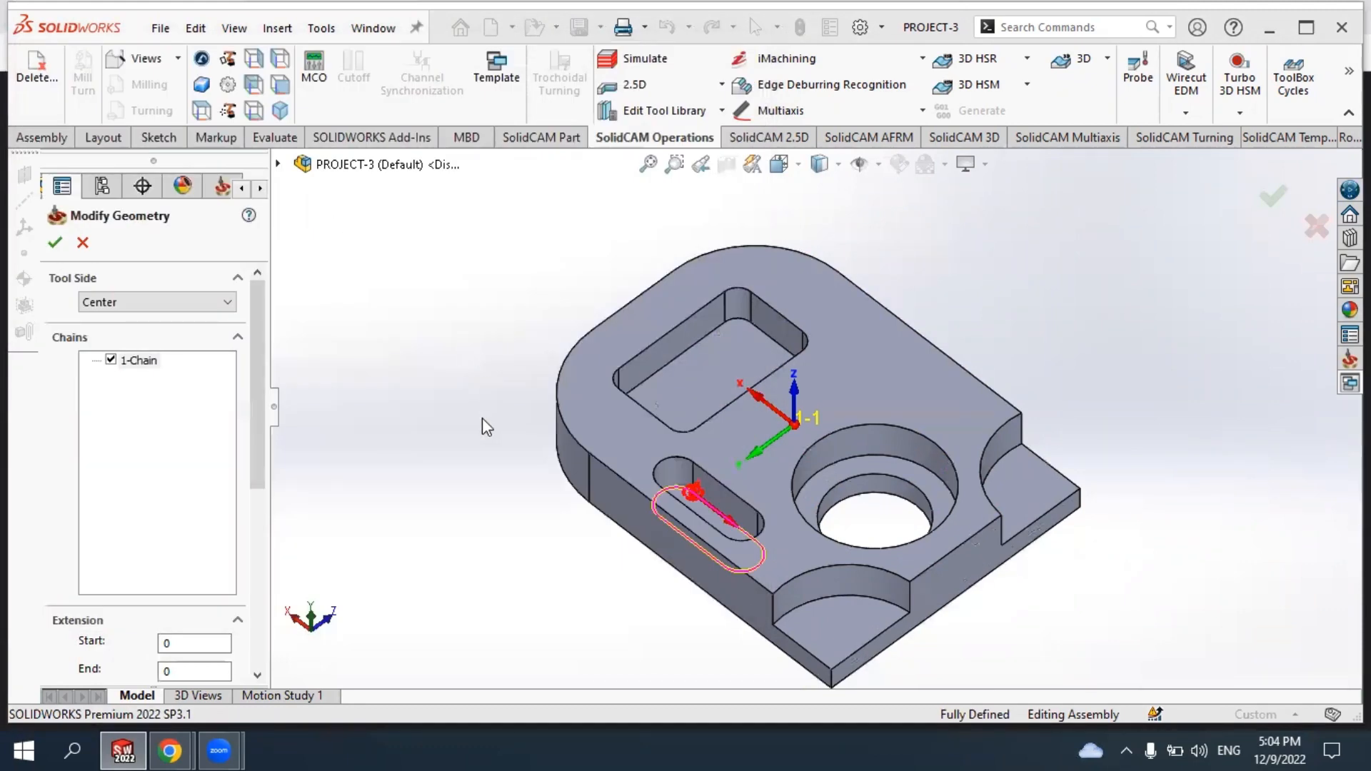
pyautogui.moveTo(454, 385); pyautogui.dragTo(761, 544, button='middle')
pyautogui.scroll(-5, 754, 514)
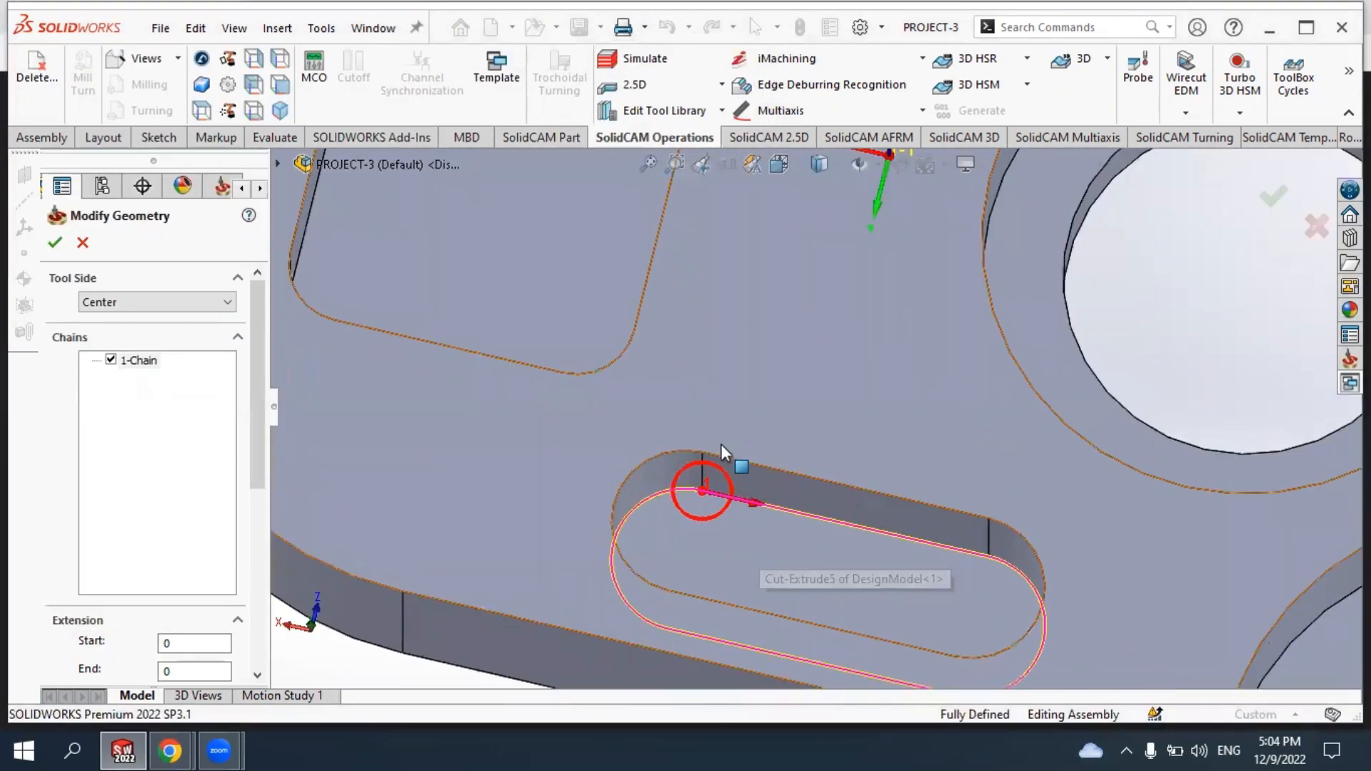
pyautogui.moveTo(721, 451); pyautogui.dragTo(720, 509, button='middle')
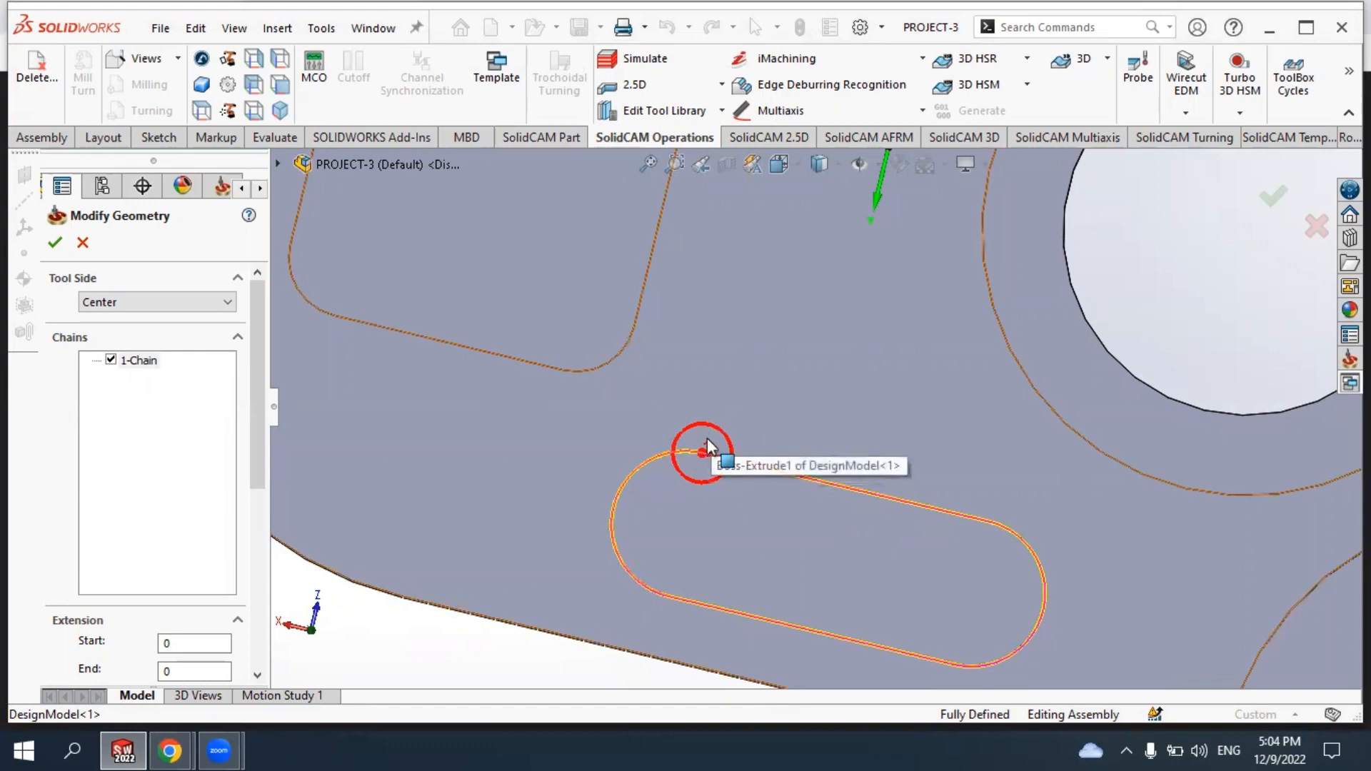
pyautogui.moveTo(701, 477)
pyautogui.mouseDown(button='middle')
pyautogui.moveTo(688, 407)
pyautogui.moveTo(714, 488)
pyautogui.mouseUp(button='middle')
pyautogui.scroll(2, 717, 496)
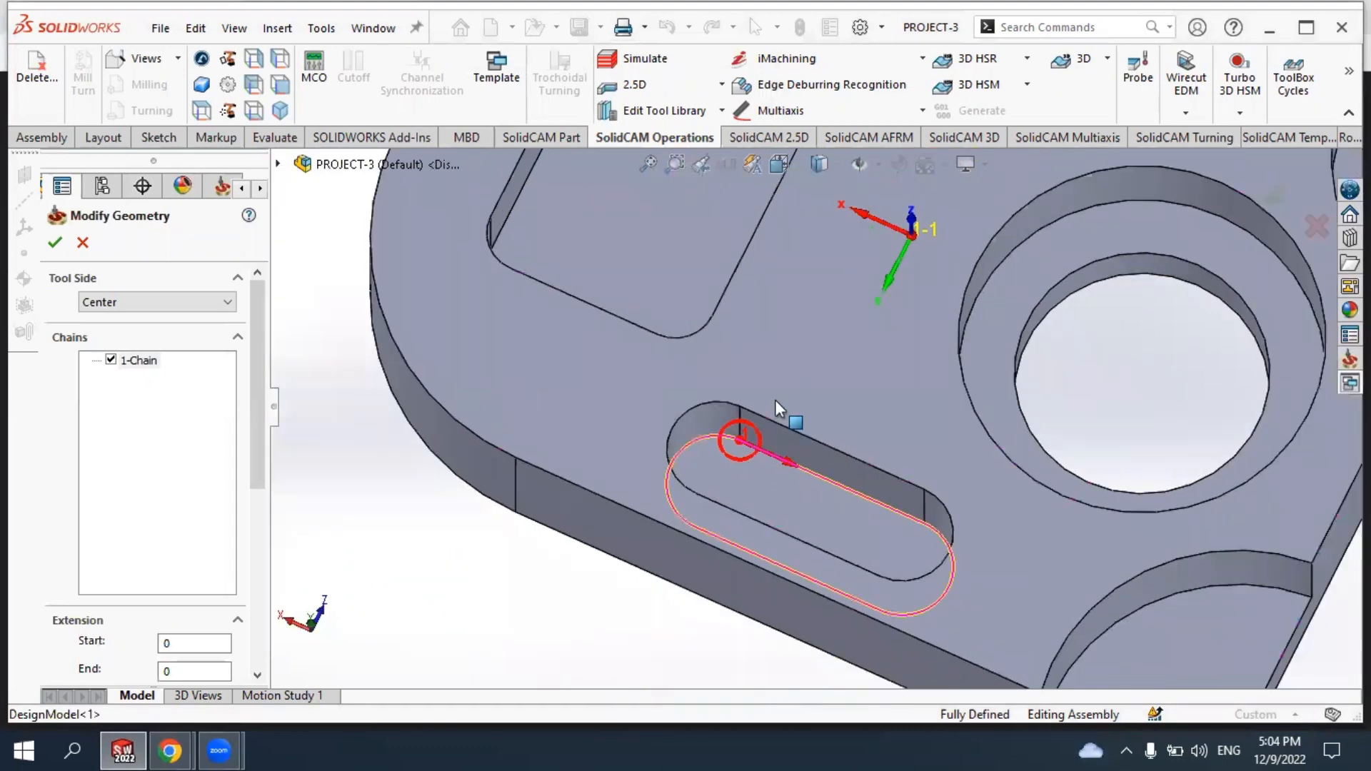
pyautogui.click(167, 308)
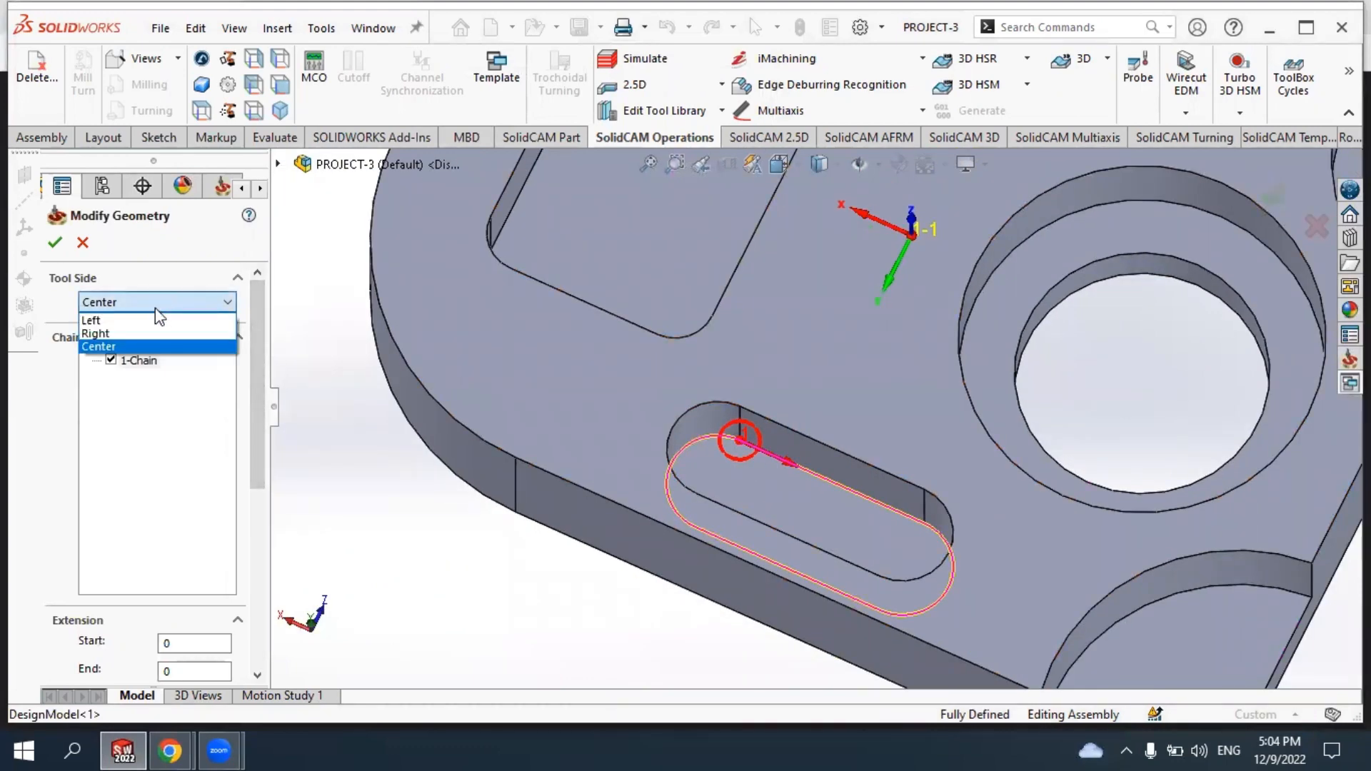
pyautogui.click(130, 321)
pyautogui.moveTo(715, 407)
pyautogui.mouseDown(button='middle')
pyautogui.moveTo(713, 443)
pyautogui.moveTo(721, 432)
pyautogui.mouseUp(button='middle')
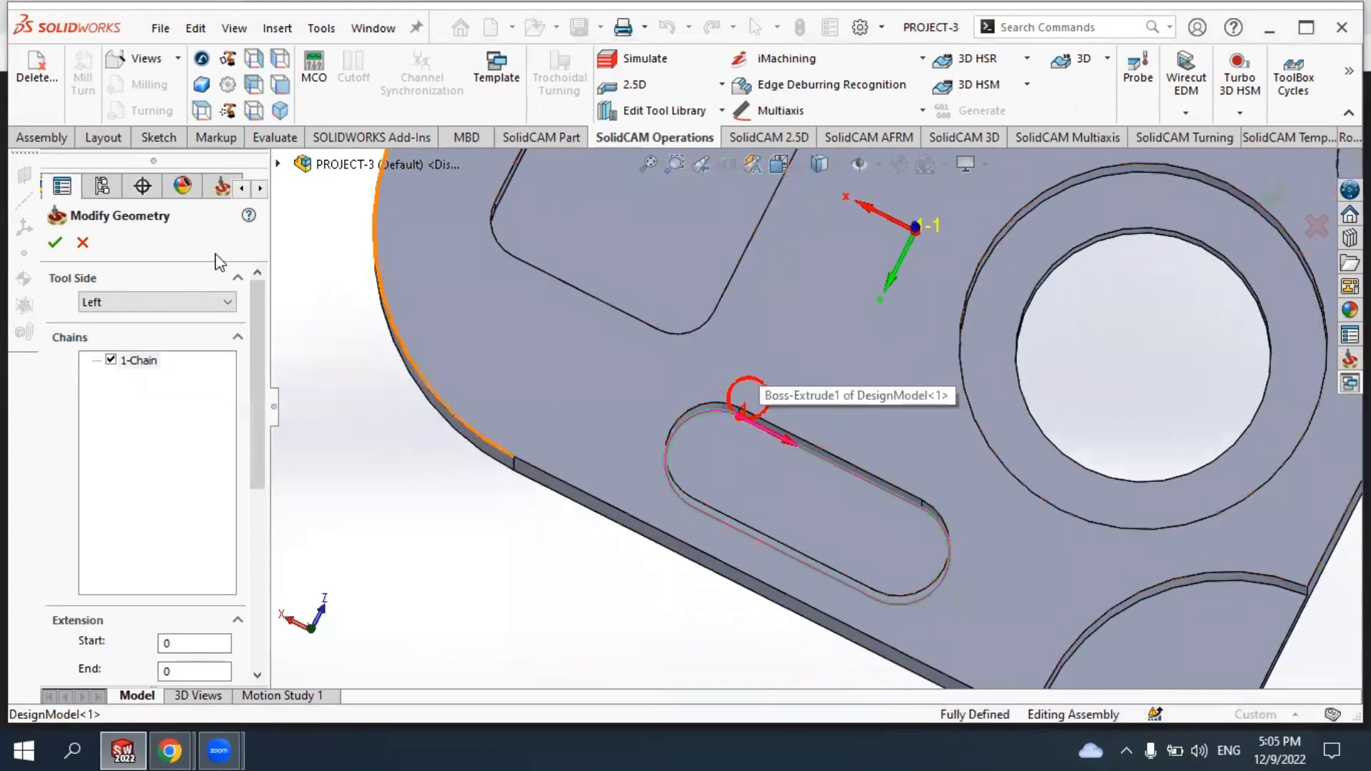
# Set the slot chain's tool side to Right and accept the modified geometry.
pyautogui.click(153, 306)
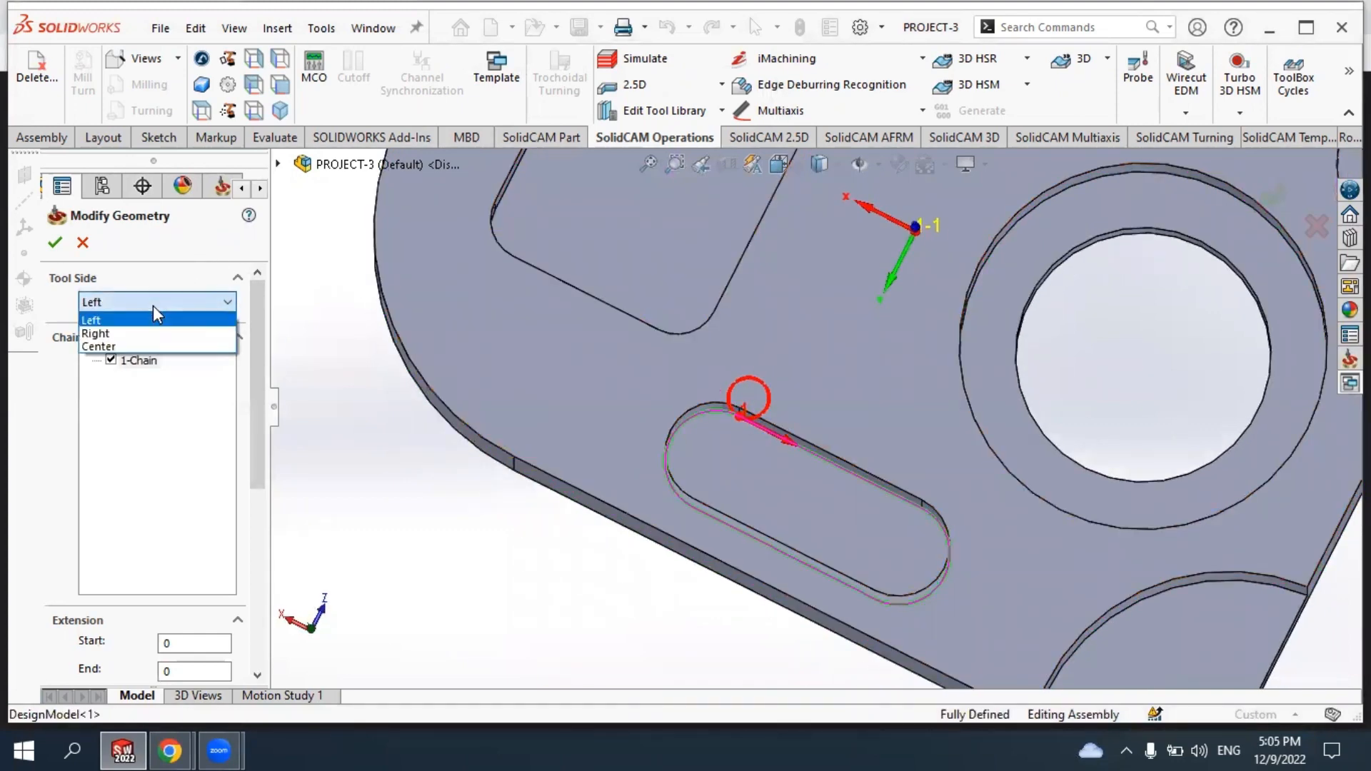
pyautogui.click(109, 333)
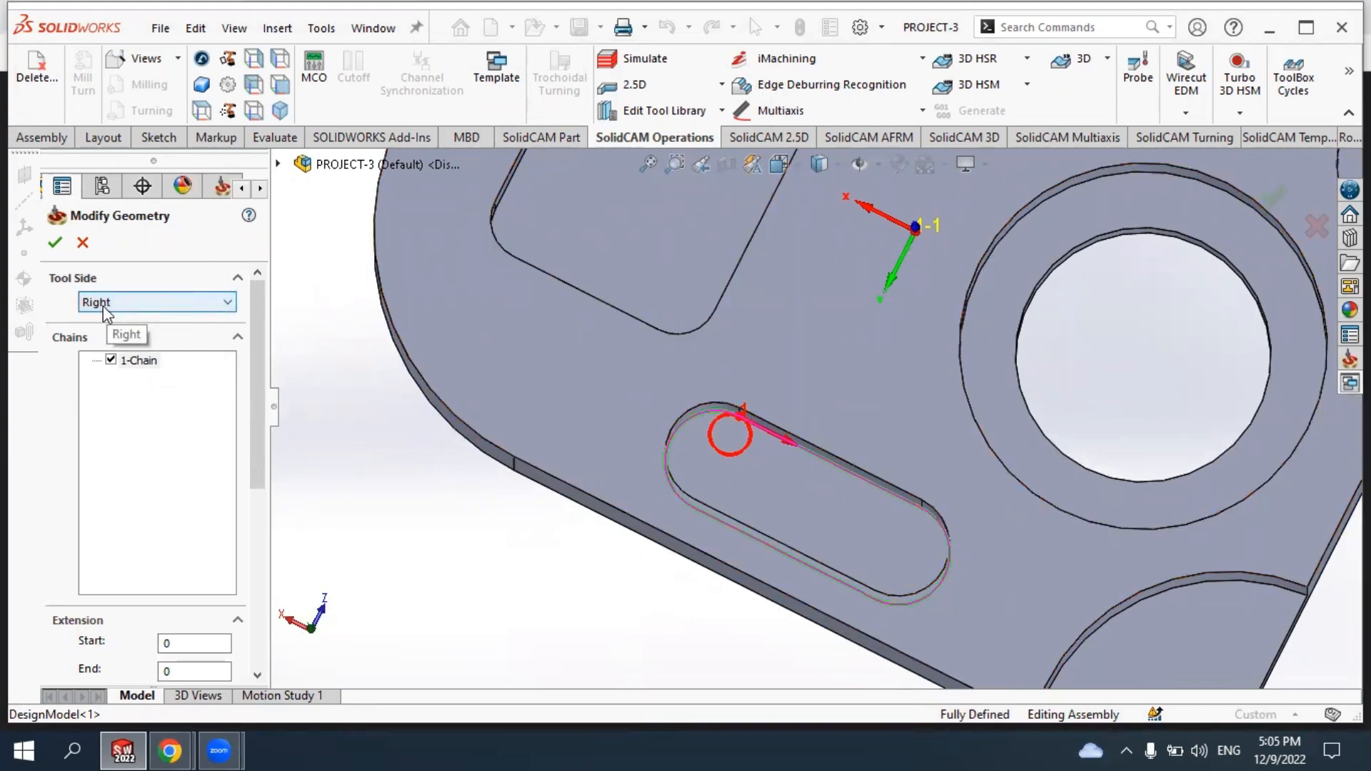
pyautogui.click(54, 244)
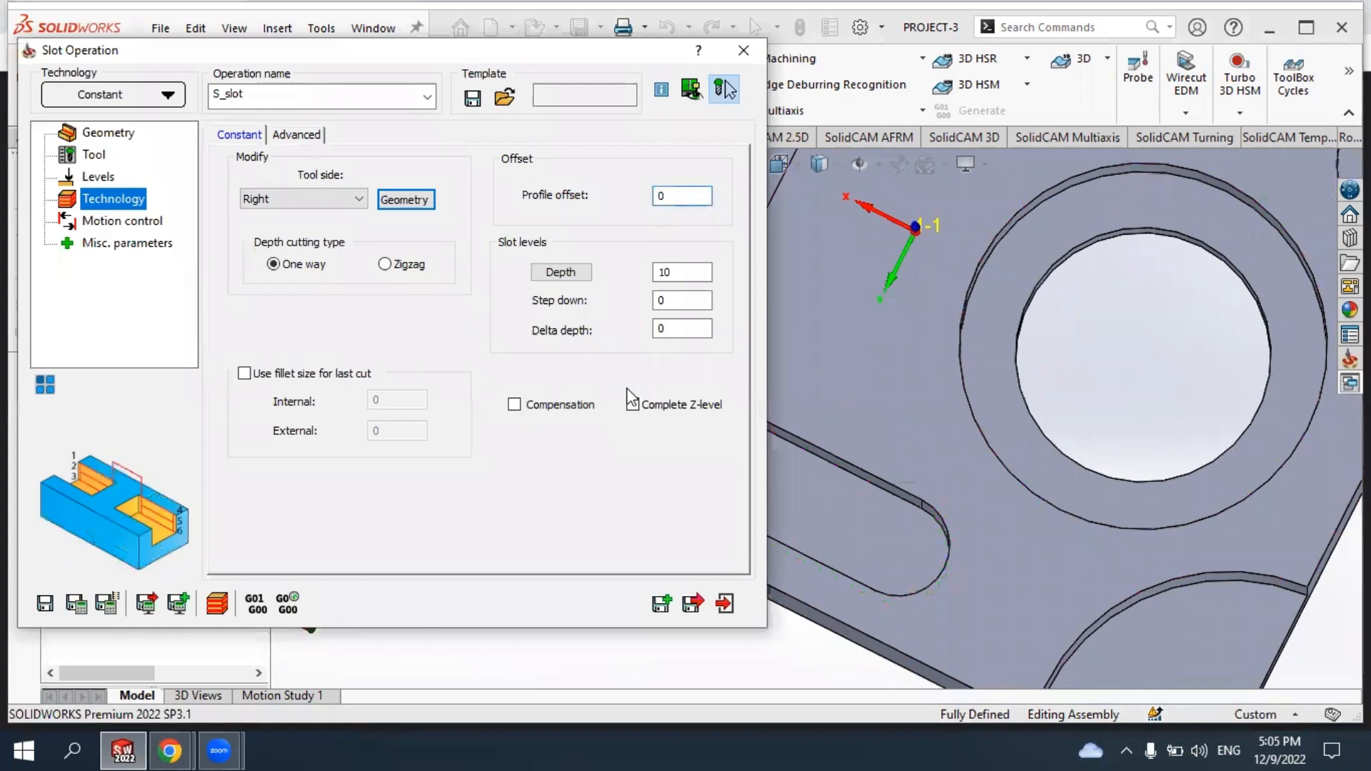
# Set the slot operation's step down to 1, checking the tool against the slot in the model.
pyautogui.doubleClick(667, 300)
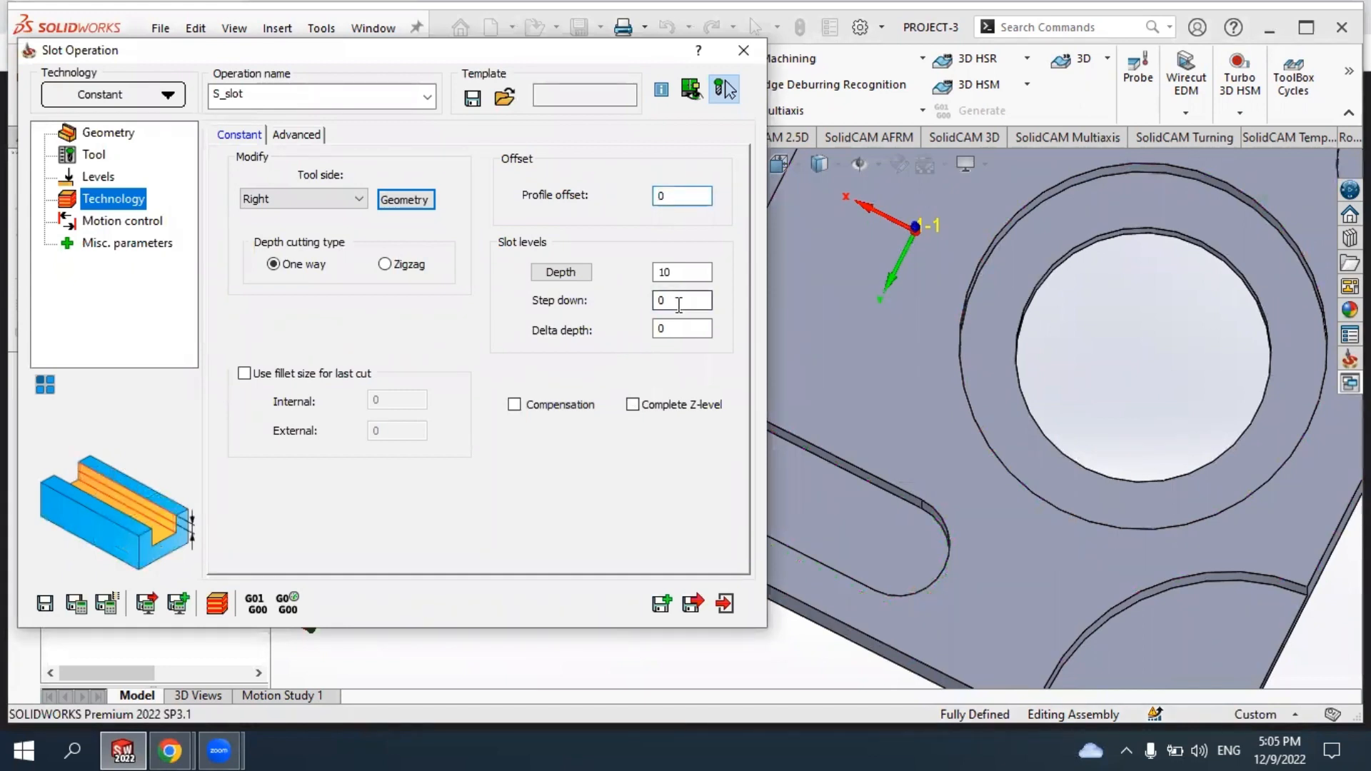
pyautogui.moveTo(934, 496); pyautogui.dragTo(964, 371, button='middle')
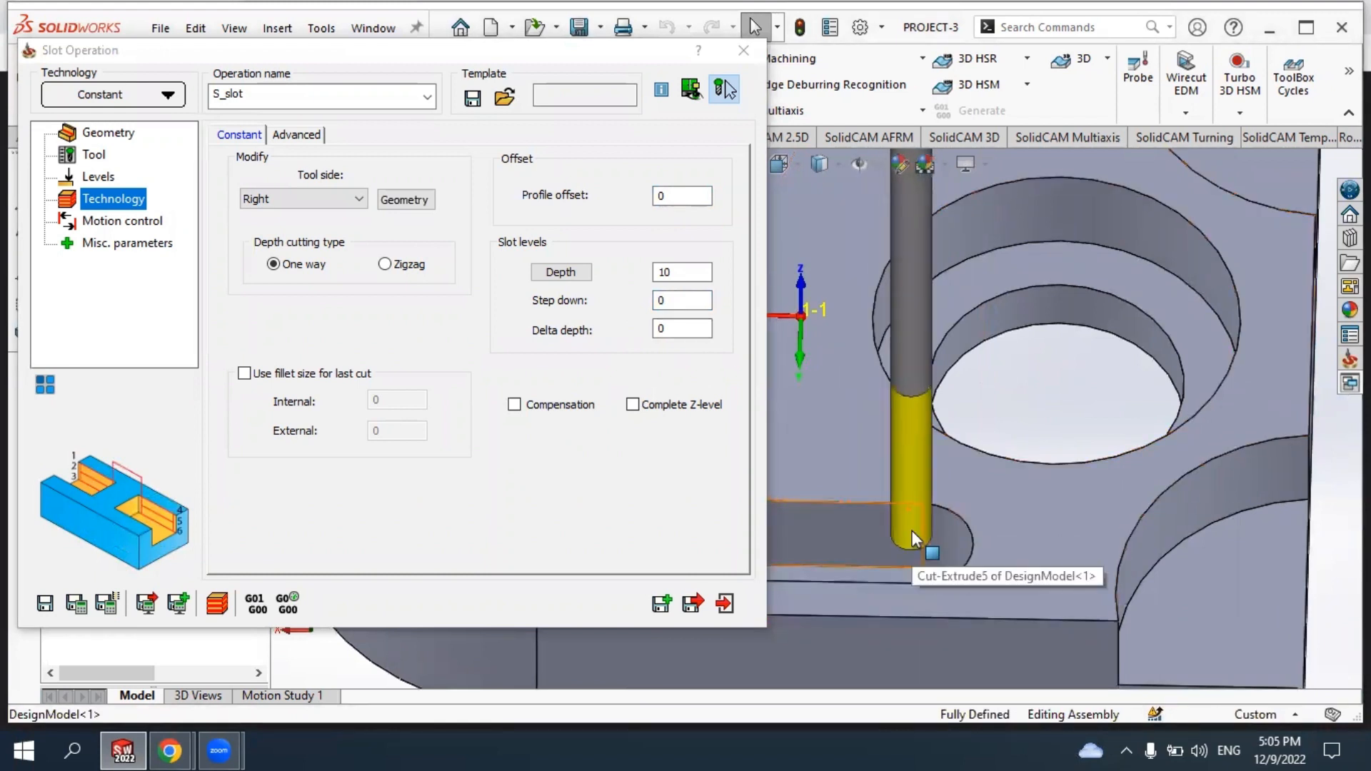
pyautogui.doubleClick(679, 301)
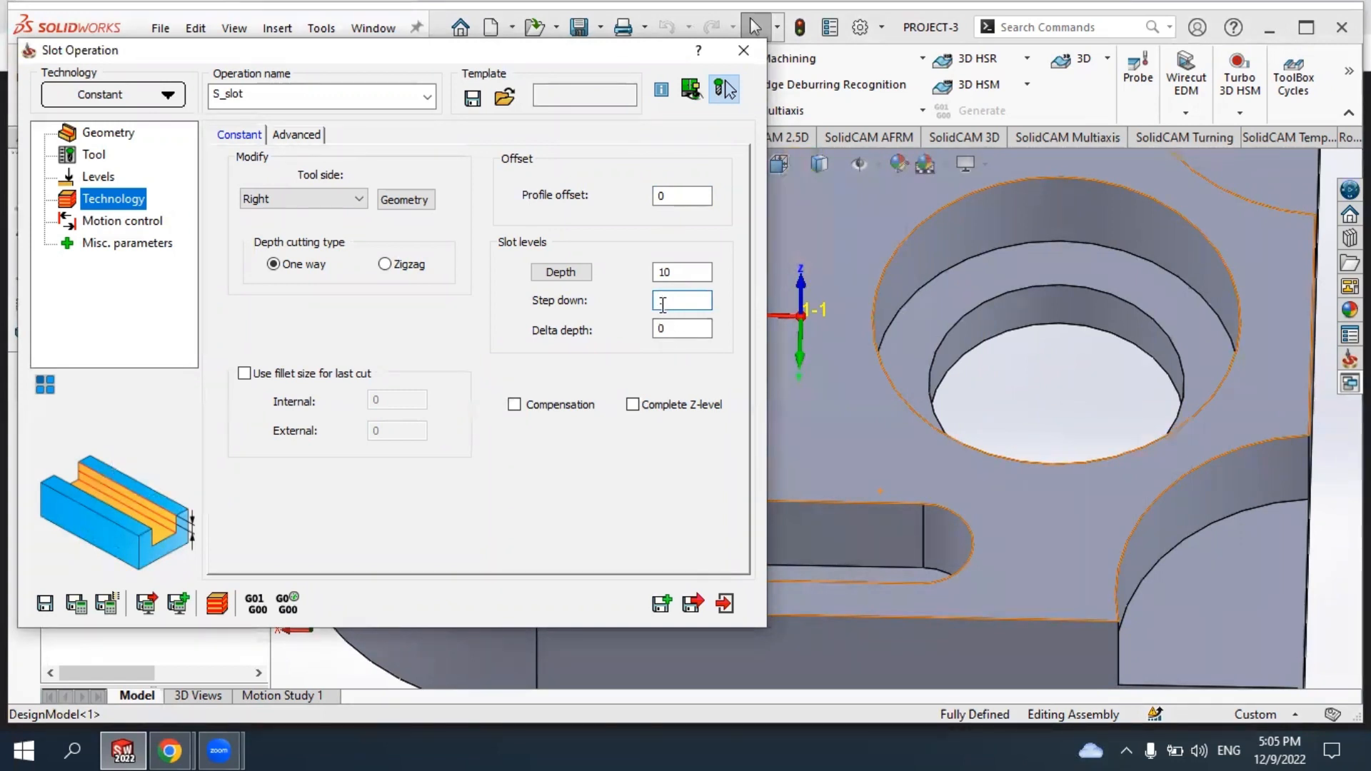
pyautogui.moveTo(675, 301); pyautogui.dragTo(642, 305)
pyautogui.moveTo(675, 302); pyautogui.dragTo(658, 307)
pyautogui.click(673, 326)
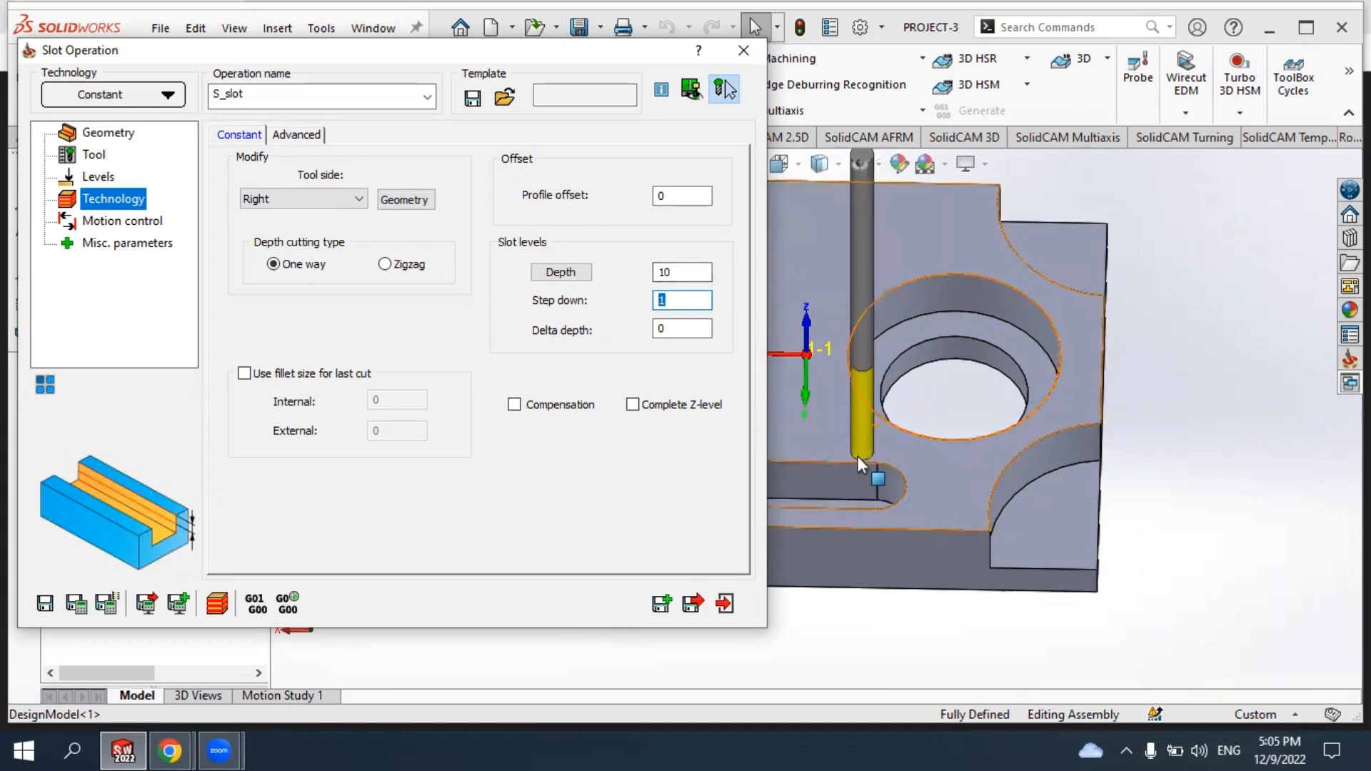
# Examine the narrow slot from several angles in relation to the operation's profile offset setting.
pyautogui.moveTo(861, 526); pyautogui.dragTo(880, 541, button='middle')
pyautogui.scroll(4, 881, 529)
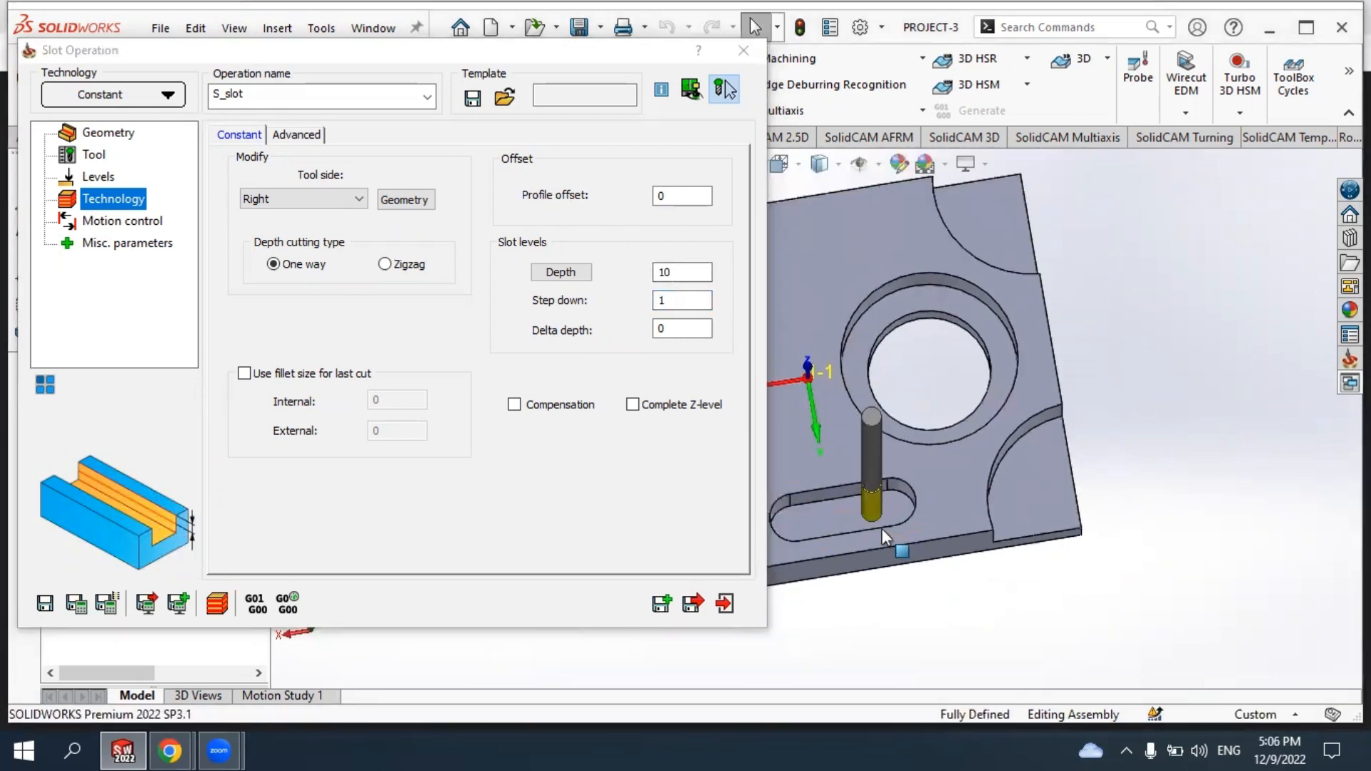
pyautogui.scroll(-4, 862, 463)
pyautogui.scroll(-4, 861, 460)
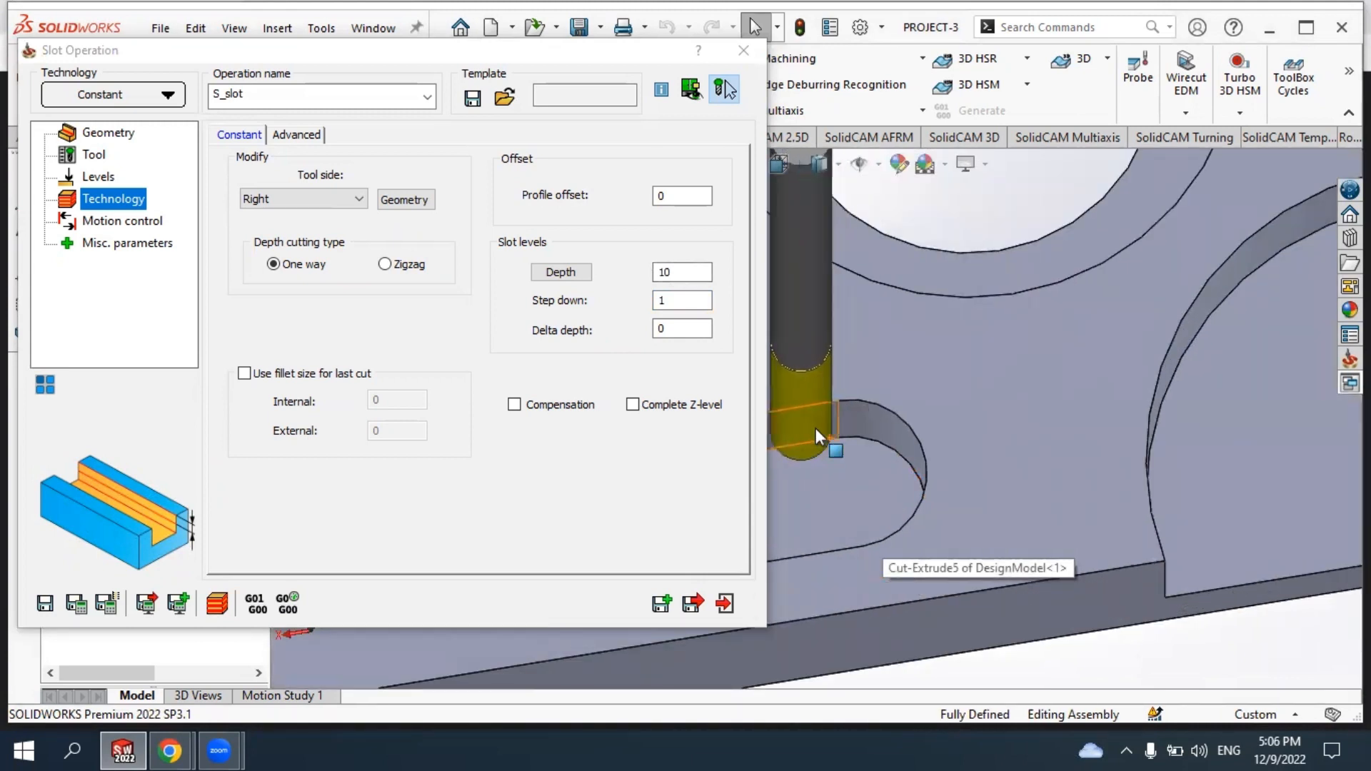
pyautogui.doubleClick(661, 195)
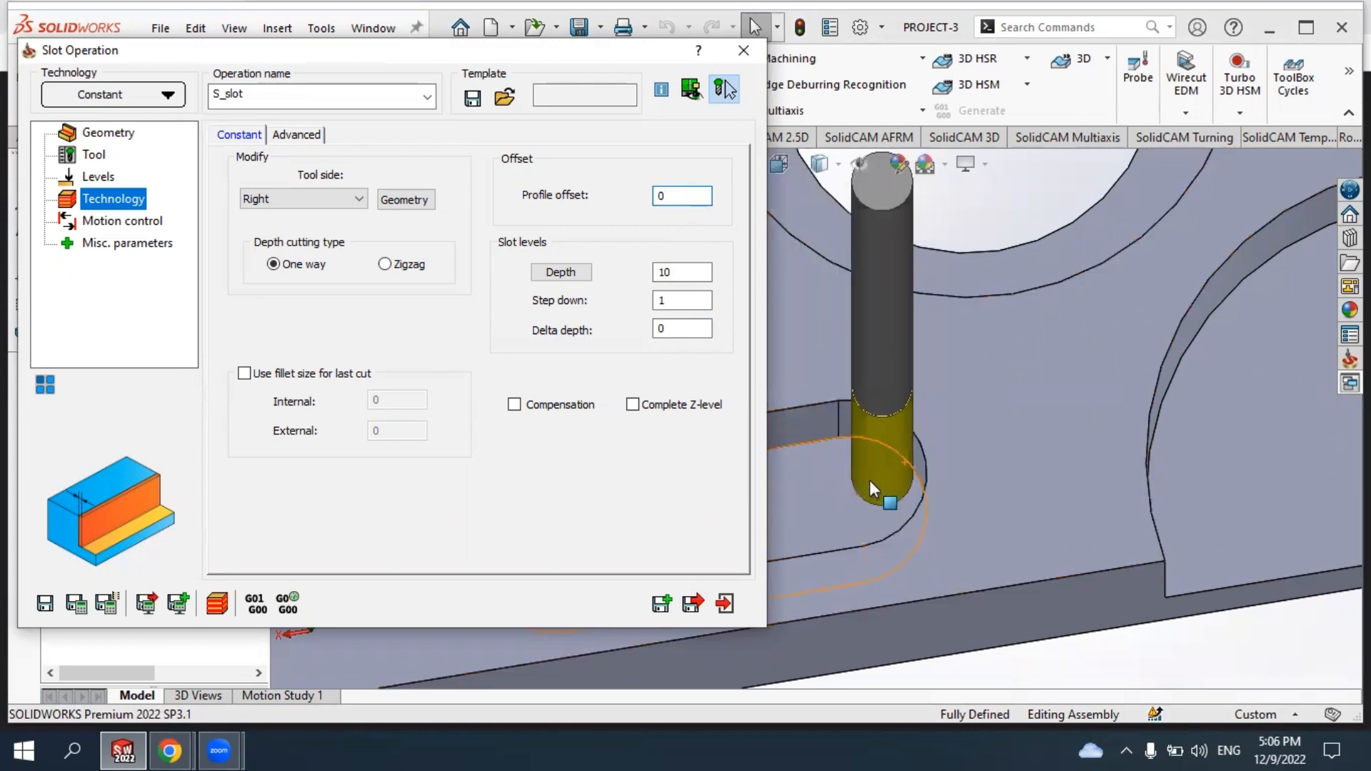
pyautogui.scroll(3, 944, 380)
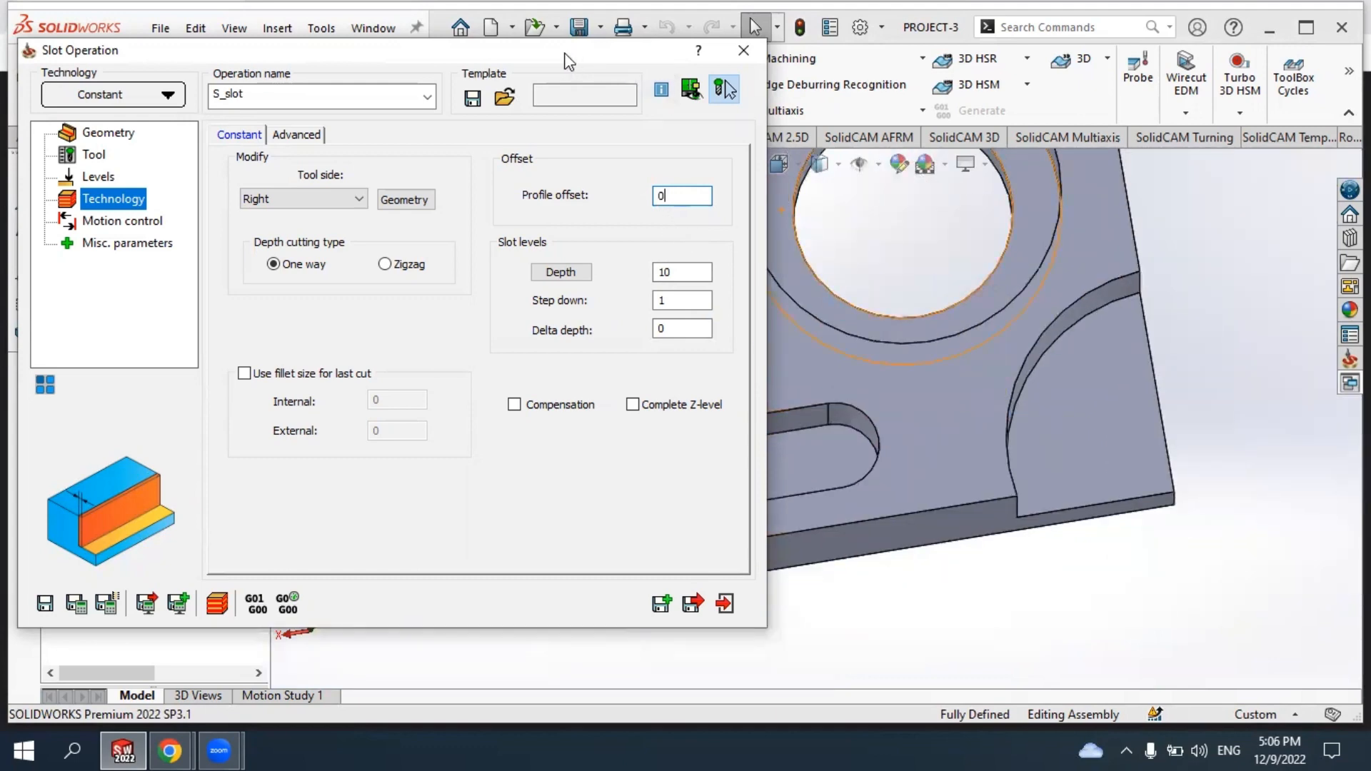
pyautogui.moveTo(569, 62); pyautogui.dragTo(423, 62)
pyautogui.scroll(2, 707, 478)
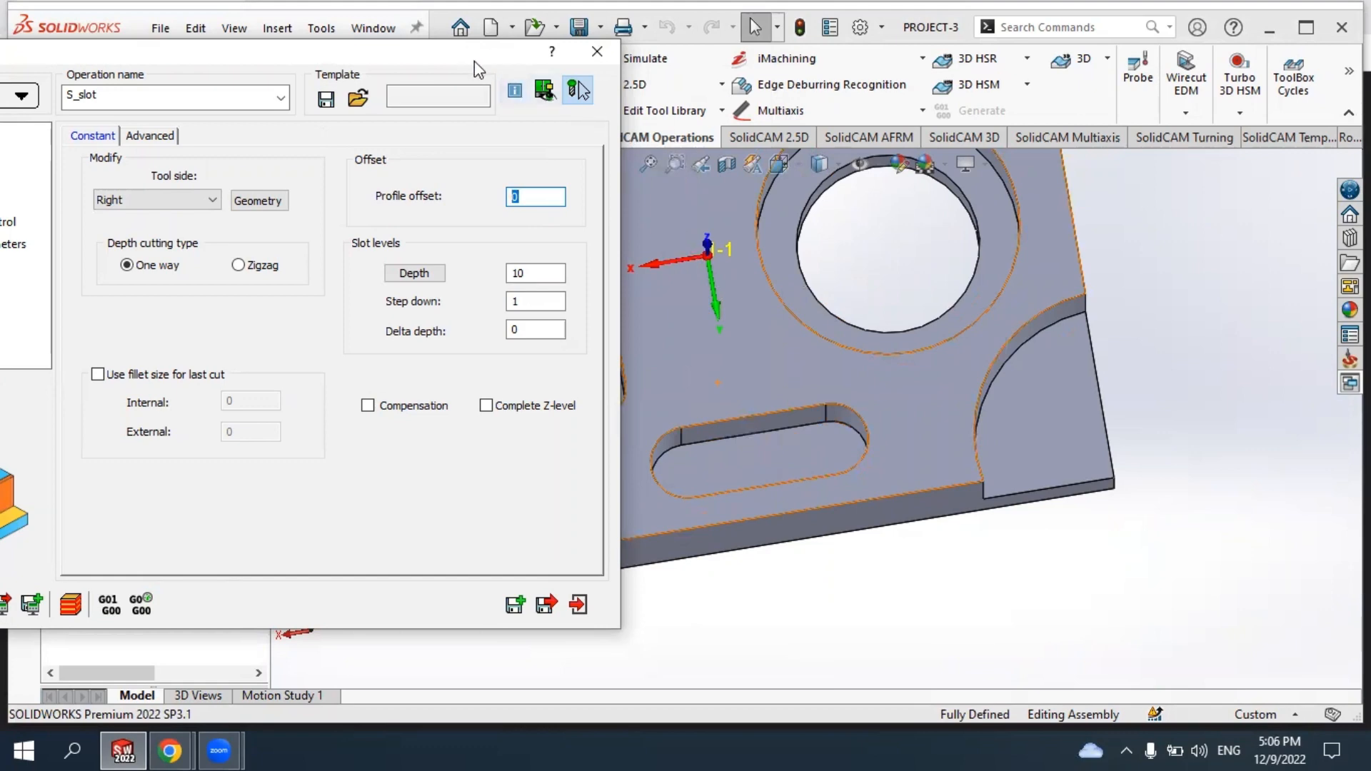
pyautogui.moveTo(474, 61); pyautogui.dragTo(801, 60)
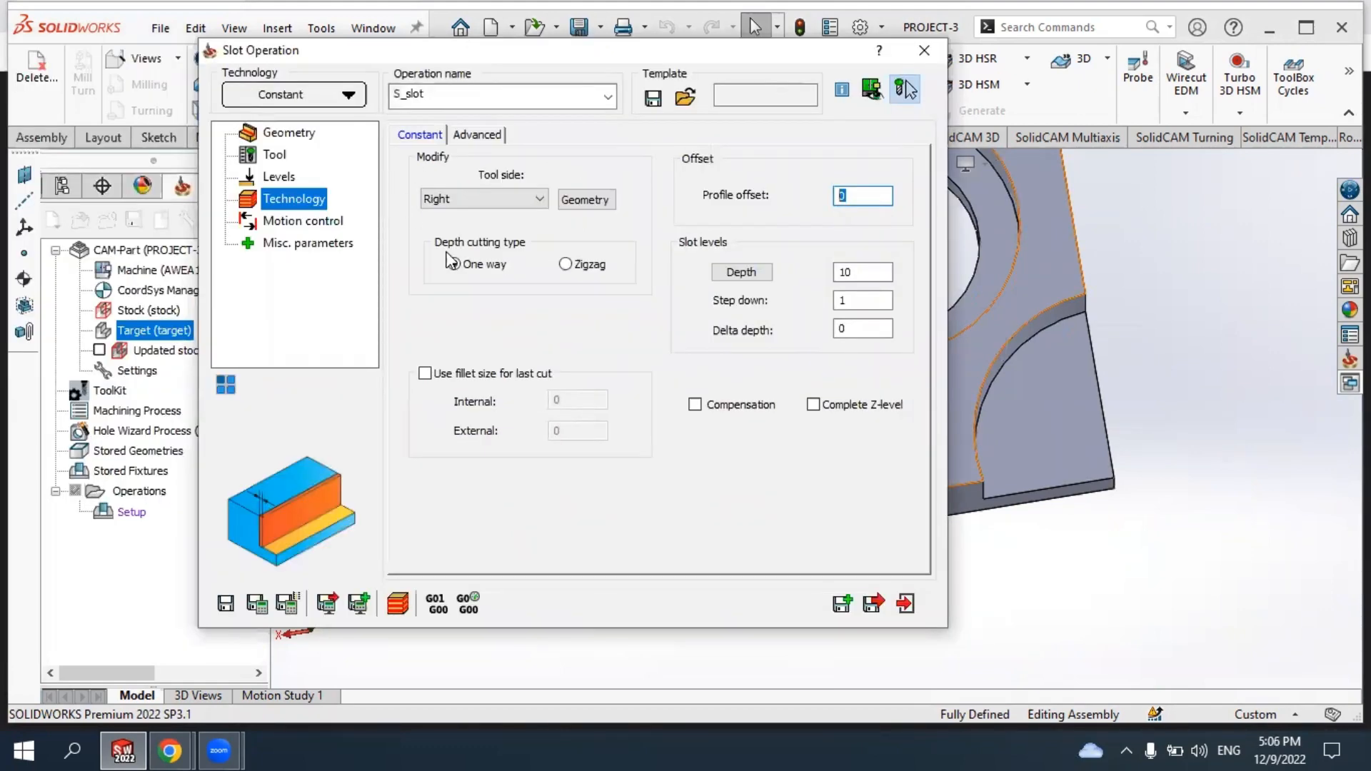
# Set the slot operation's depth cutting type to Zigzag, and save and calculate its tool path.
pyautogui.moveTo(451, 264)
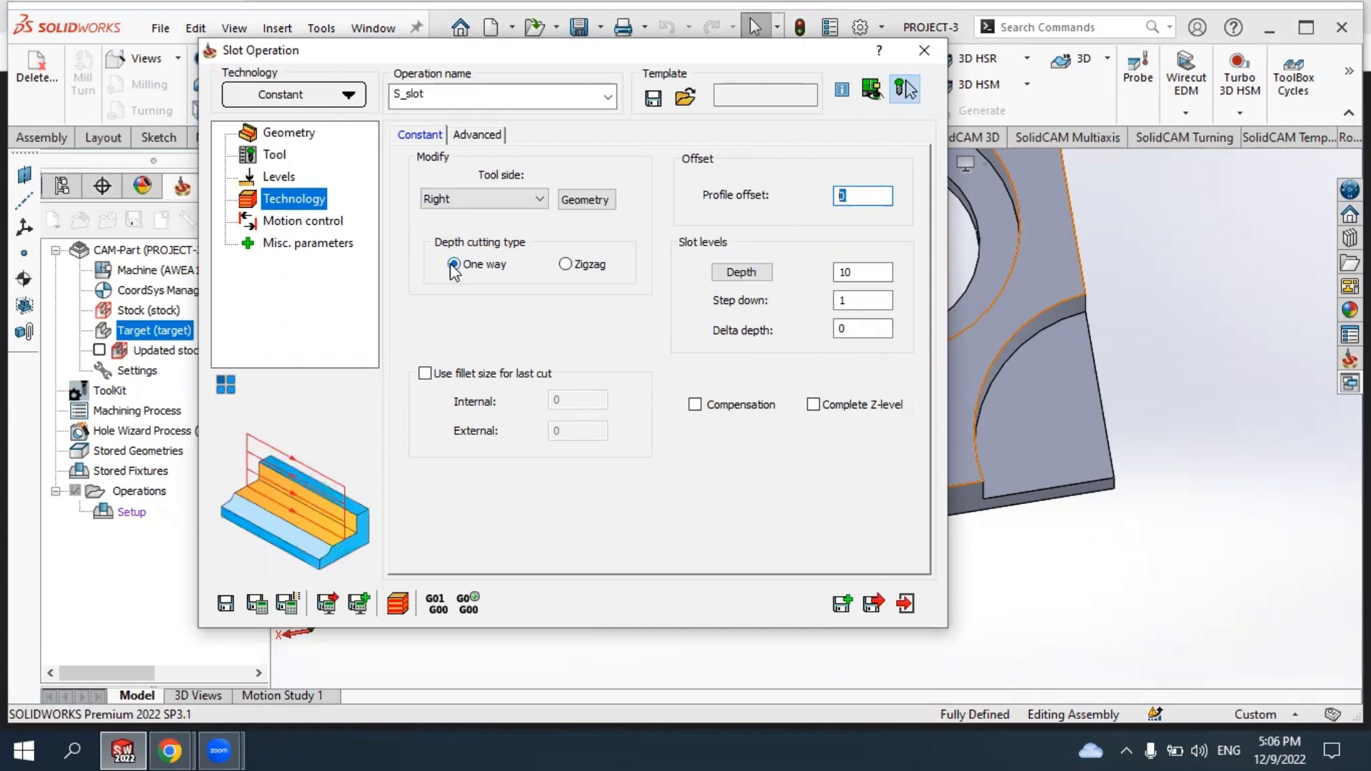
pyautogui.click(566, 265)
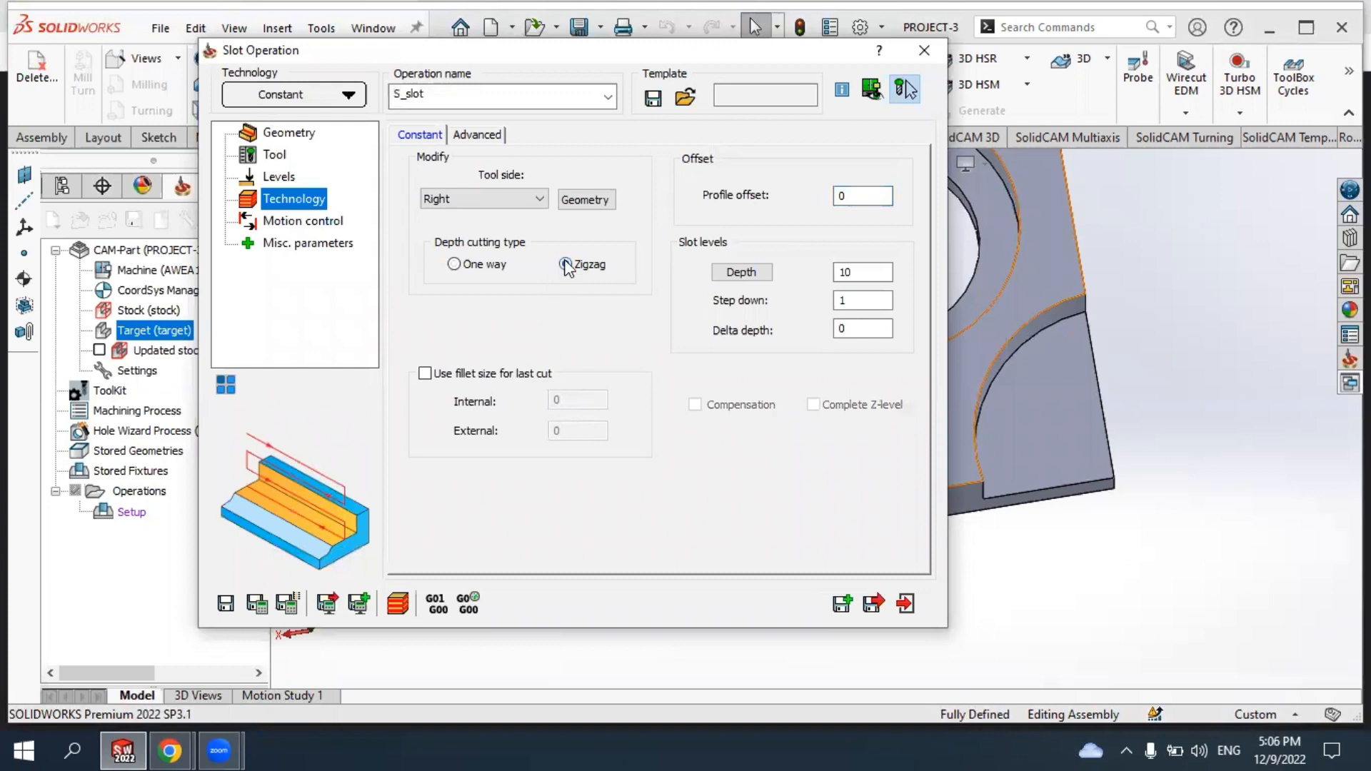
pyautogui.click(255, 605)
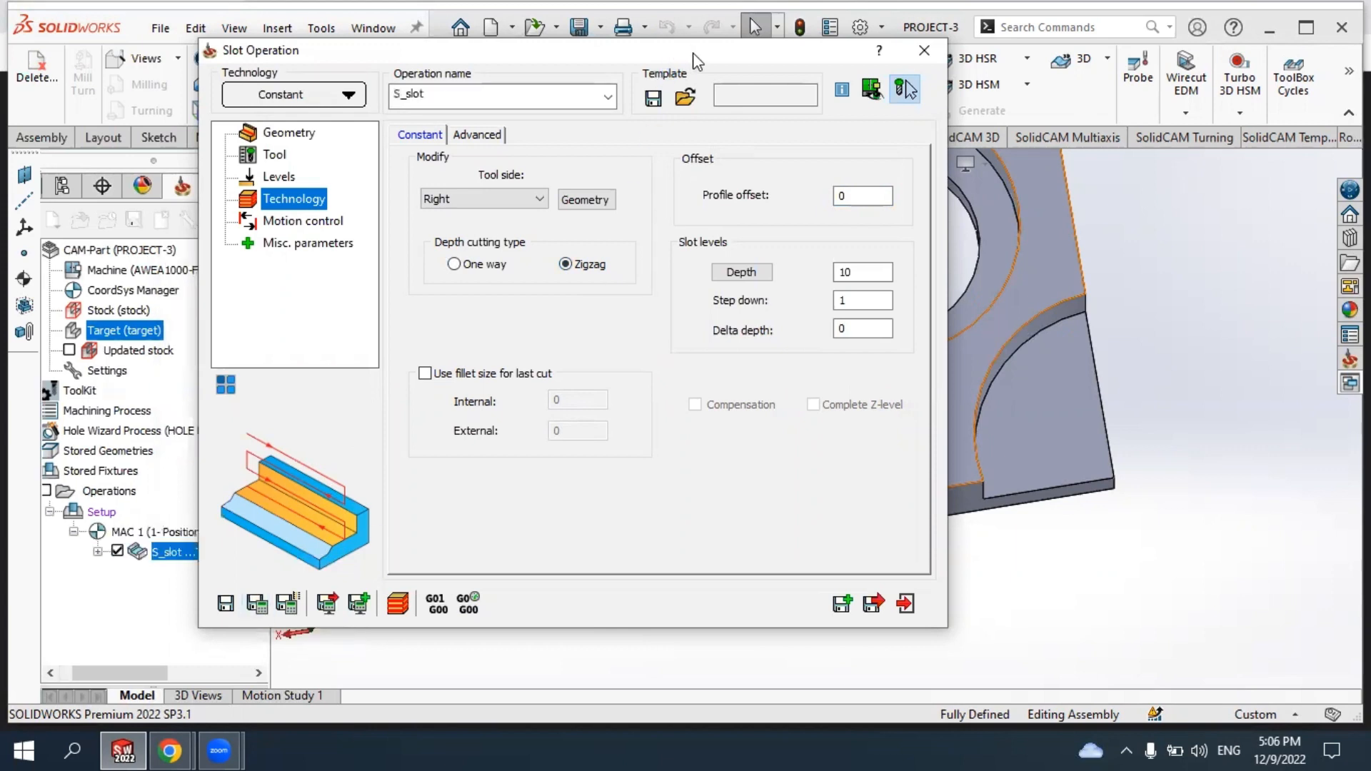
pyautogui.moveTo(682, 57); pyautogui.dragTo(343, 45)
pyautogui.scroll(-3, 703, 440)
pyautogui.scroll(-2, 706, 444)
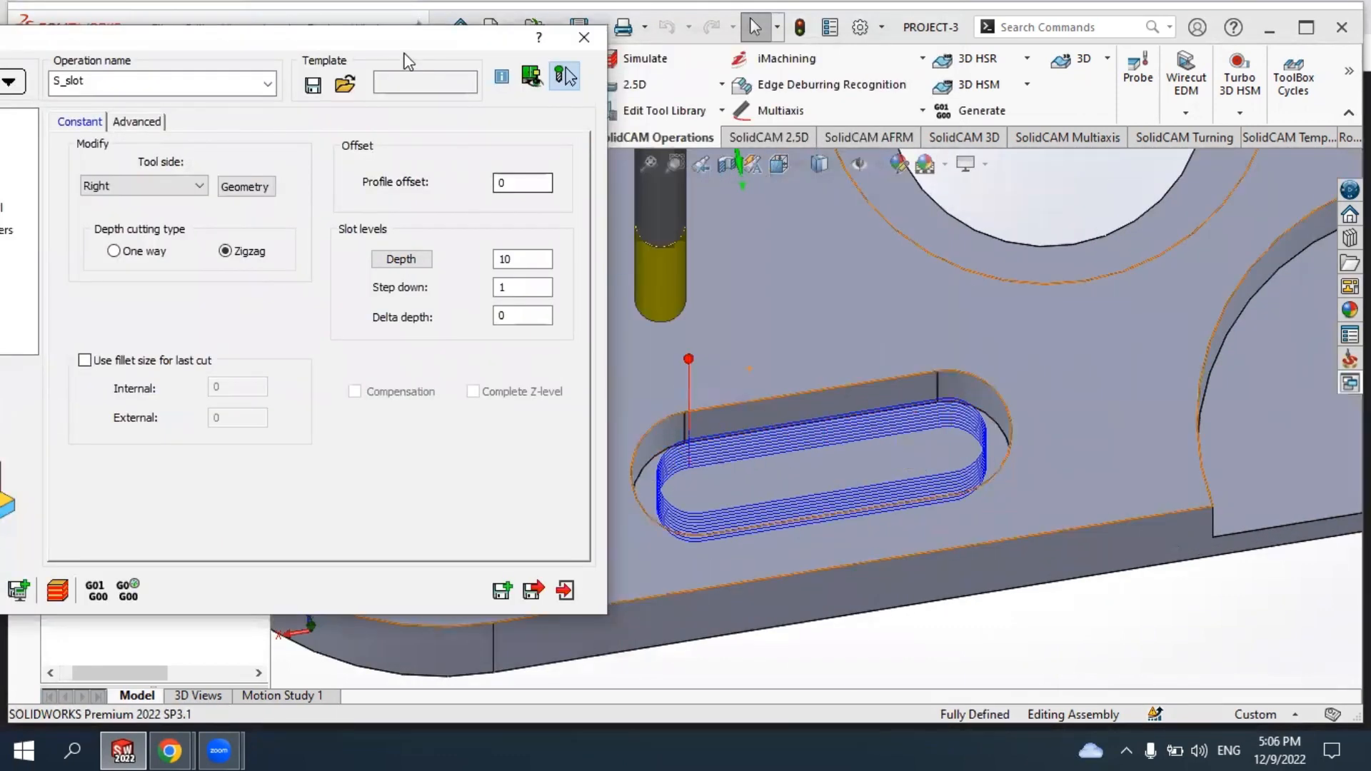
pyautogui.moveTo(404, 47); pyautogui.dragTo(584, 23)
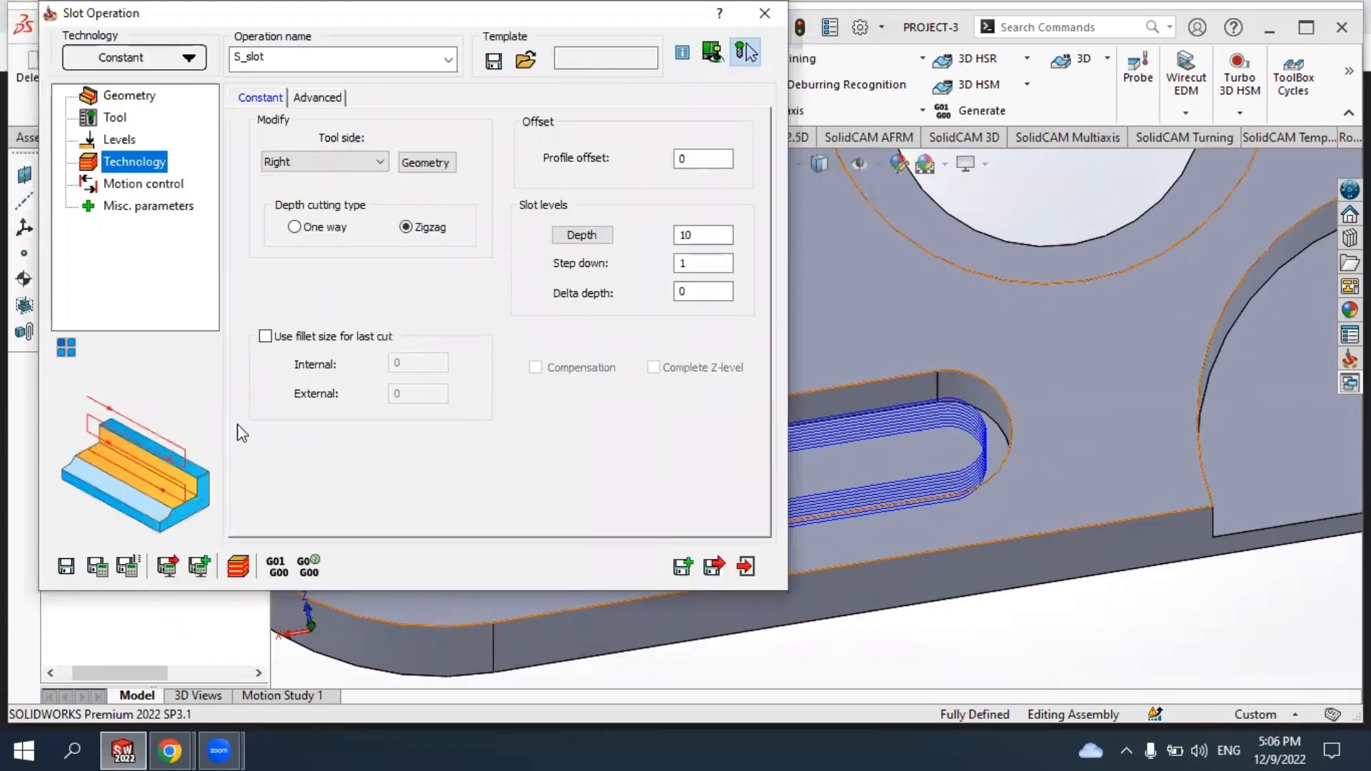
# Simulate the slot operation in SolidVerify and watch the end mill cut around the slot profile.
pyautogui.click(241, 570)
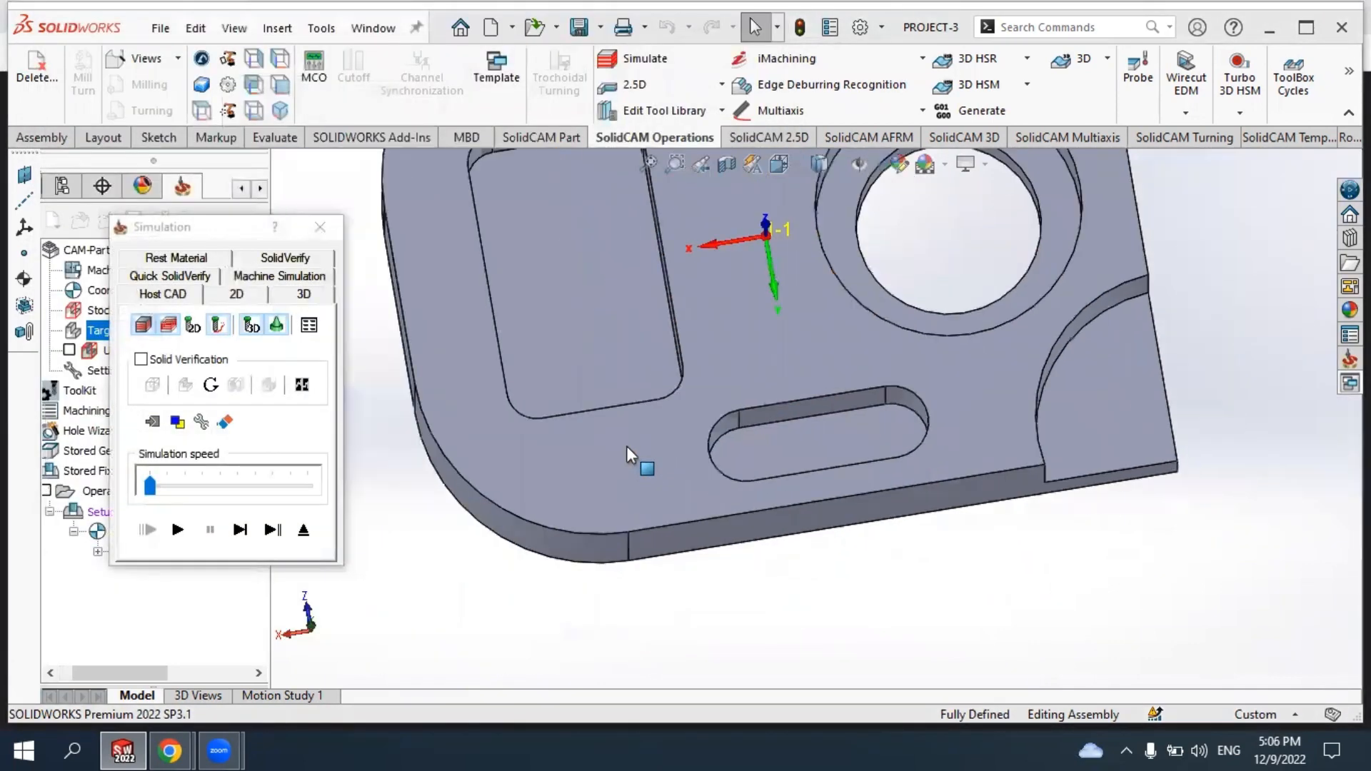
pyautogui.moveTo(707, 447); pyautogui.dragTo(341, 366, button='middle')
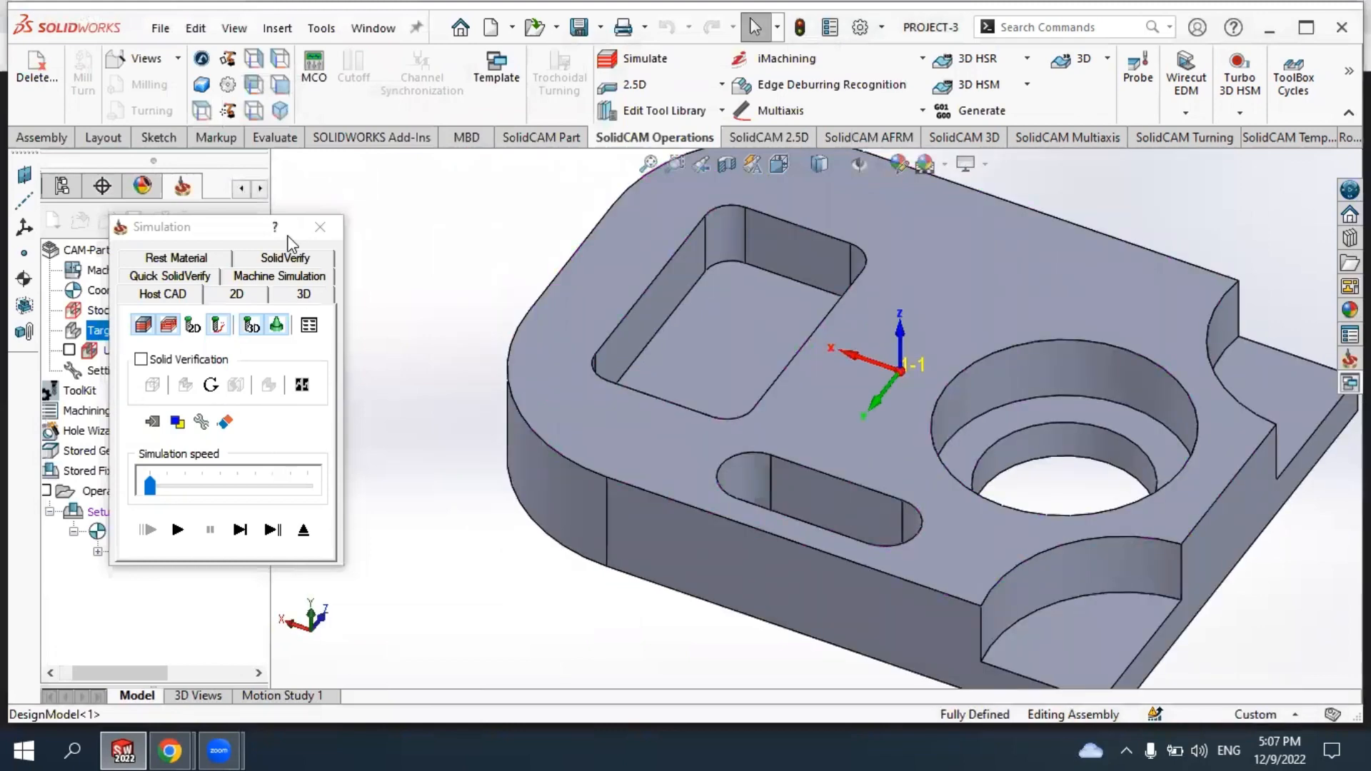
pyautogui.click(279, 259)
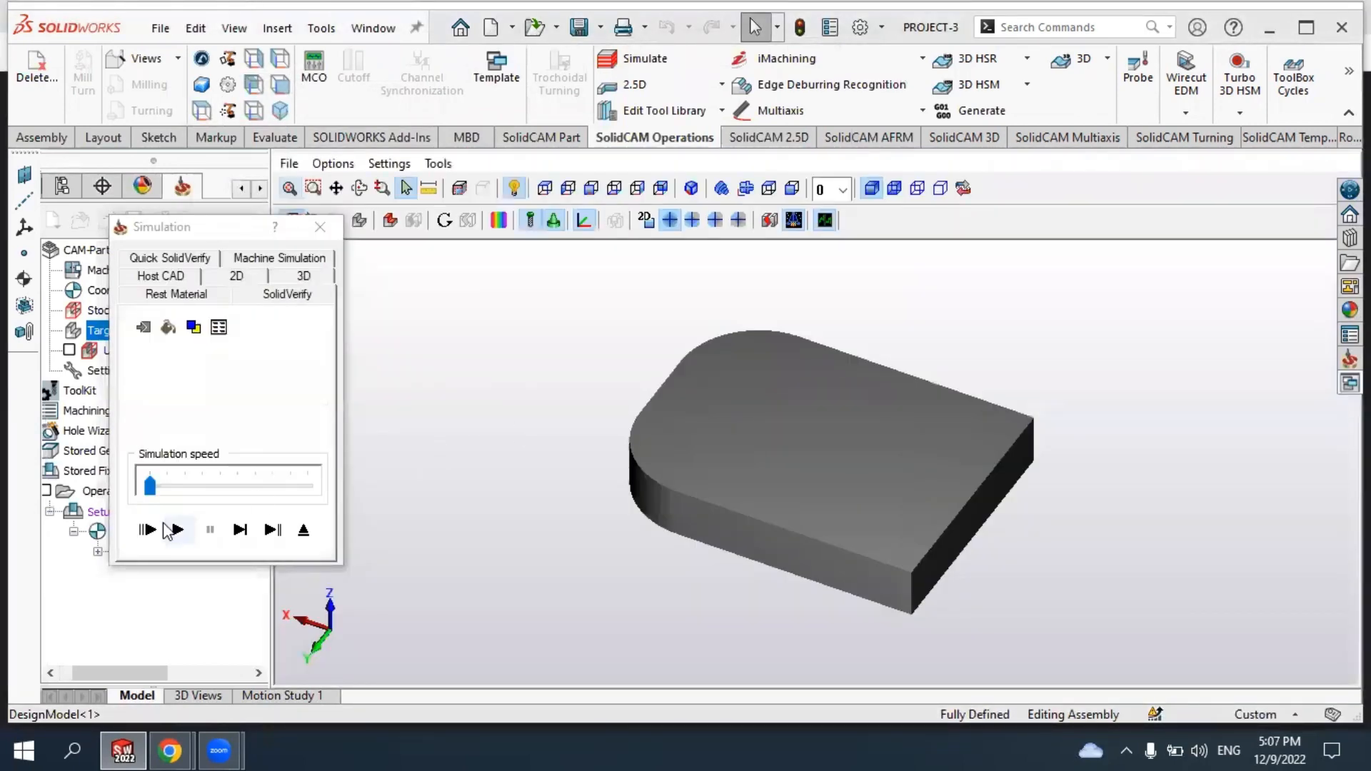
pyautogui.click(176, 531)
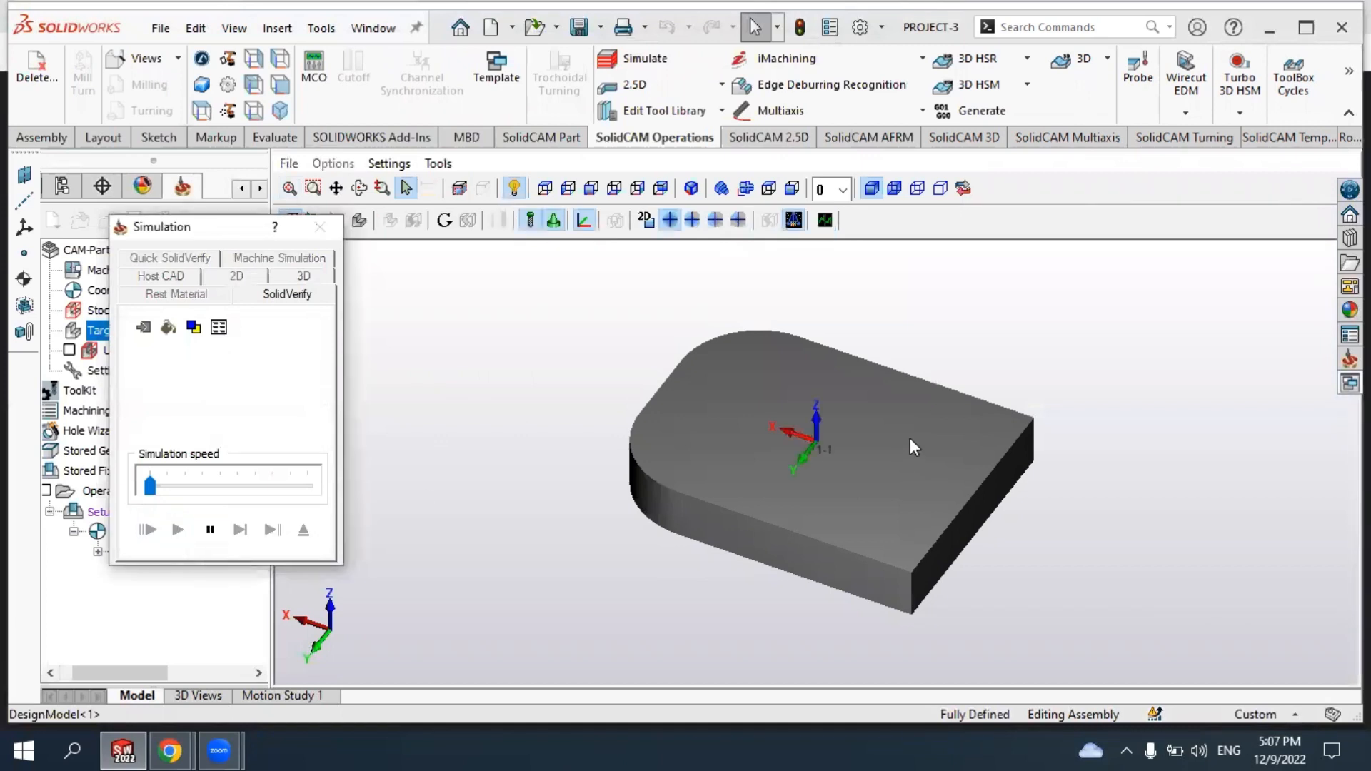
pyautogui.scroll(2, 809, 464)
pyautogui.scroll(-5, 771, 490)
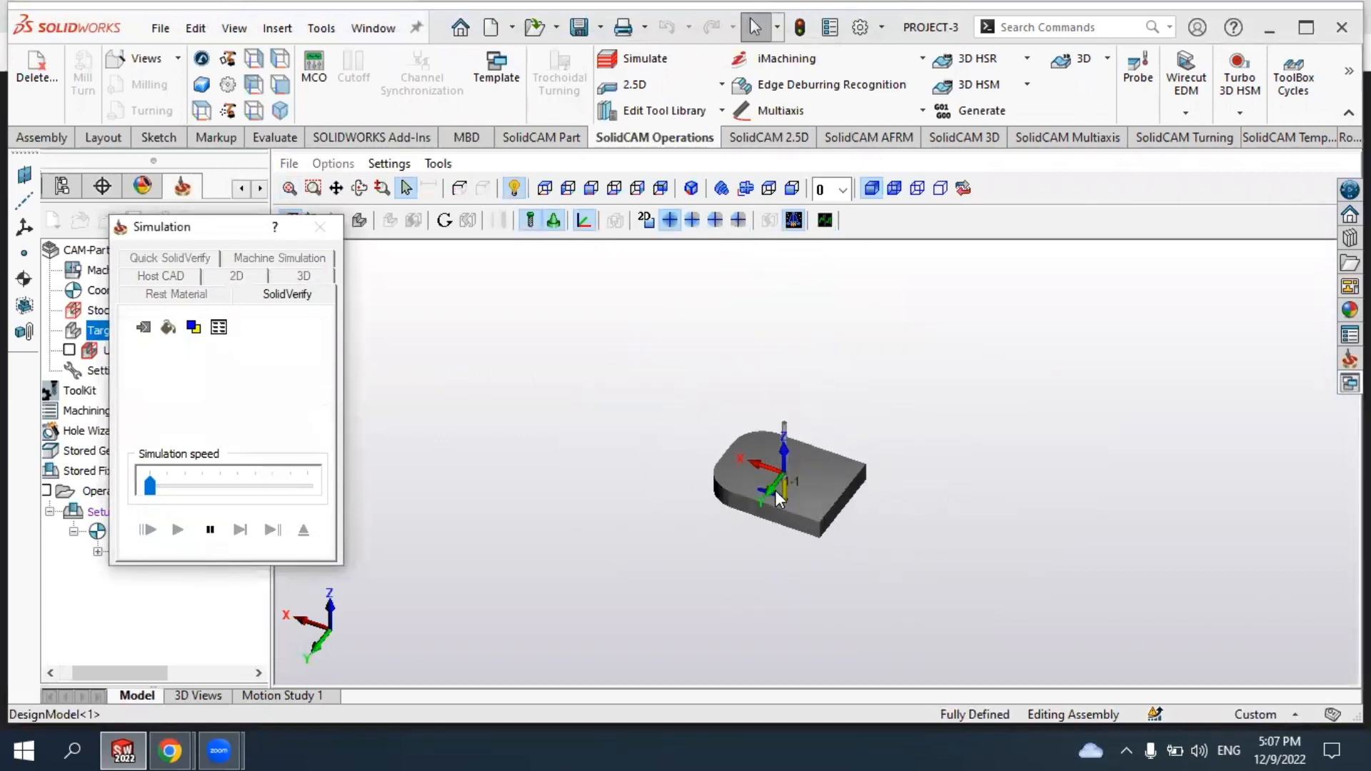
pyautogui.scroll(10, 777, 492)
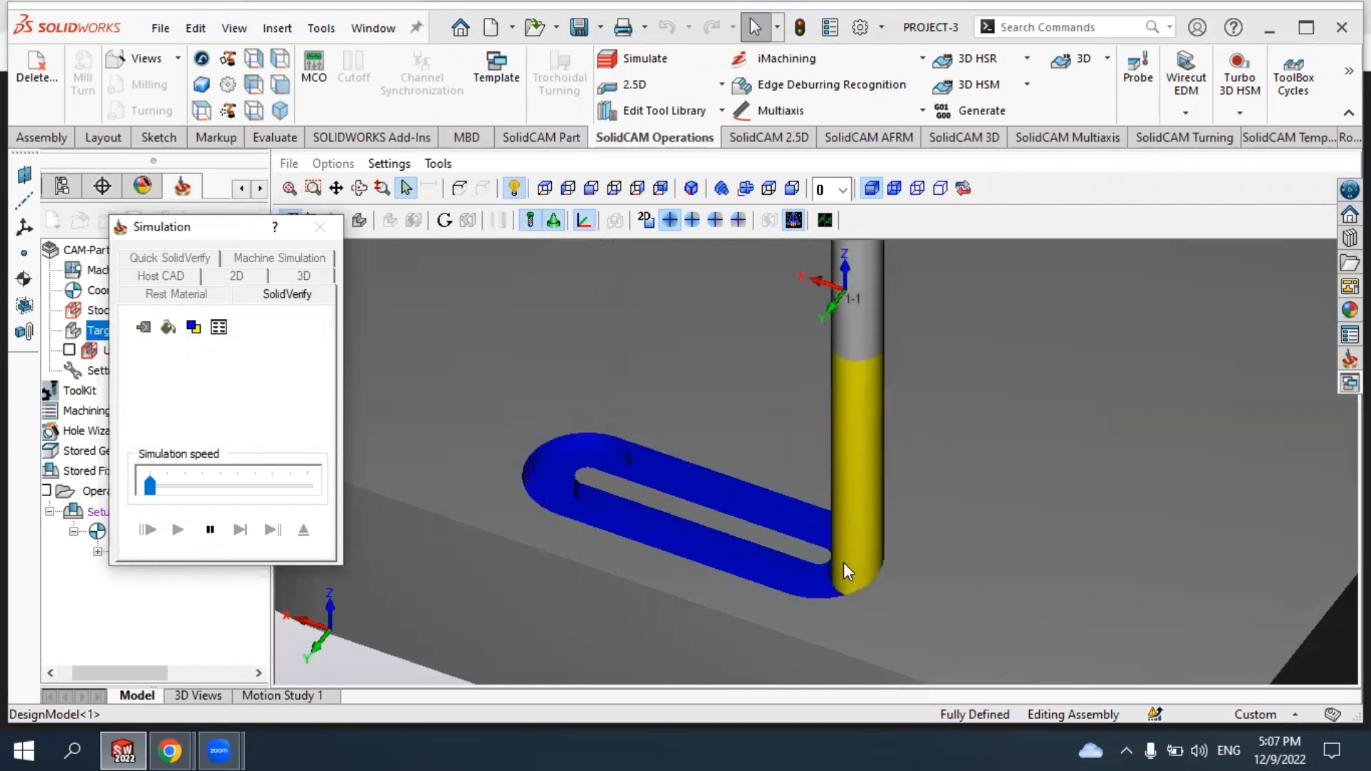
pyautogui.scroll(-2, 791, 544)
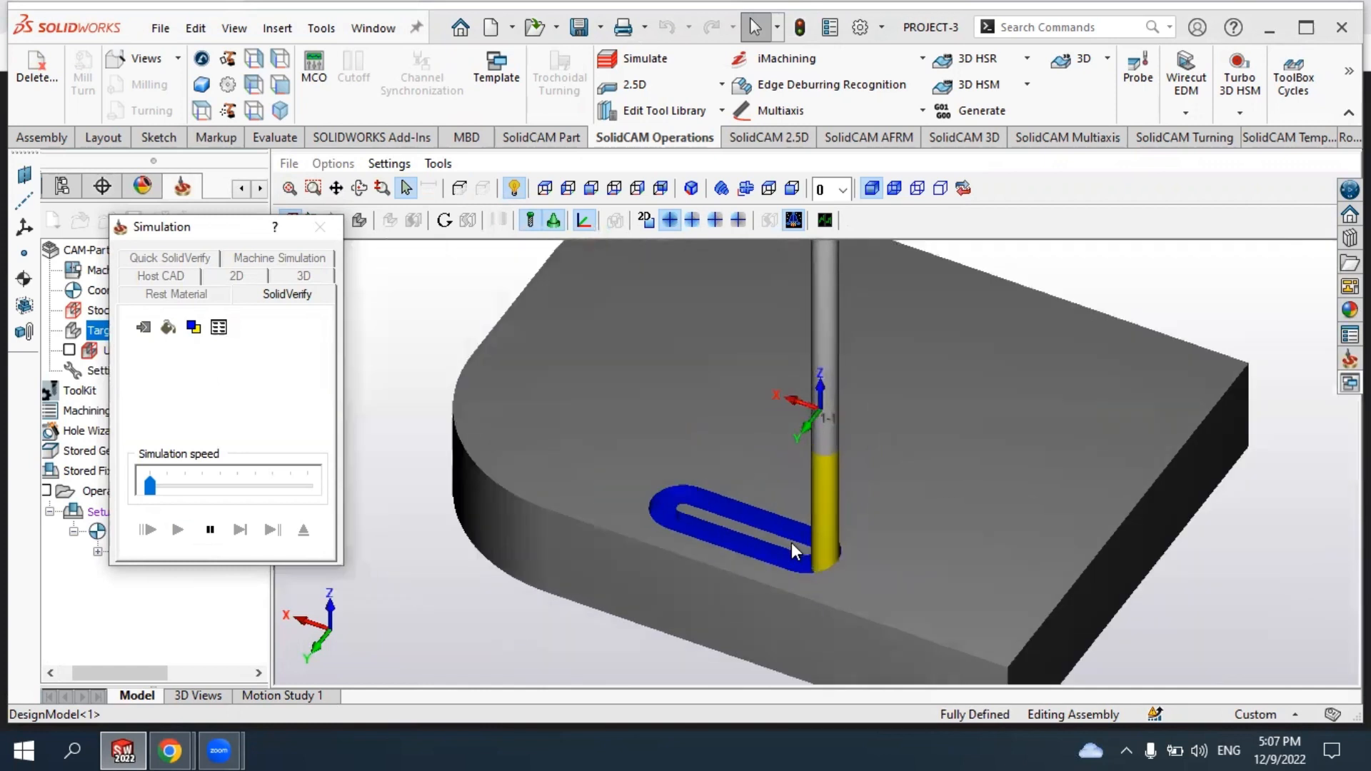
pyautogui.scroll(2, 791, 542)
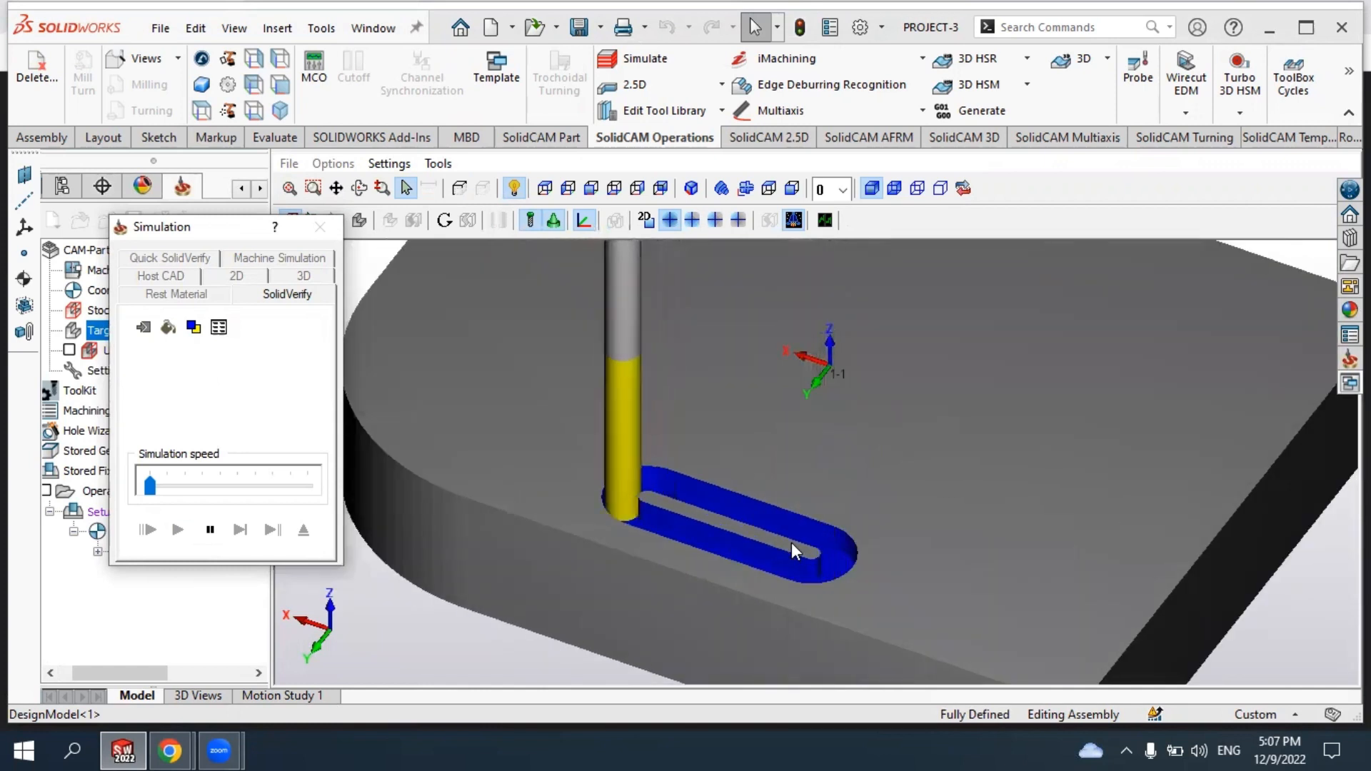
# Raise the simulation speed to run the slot cutting through to its end.
pyautogui.moveTo(150, 487); pyautogui.dragTo(183, 489)
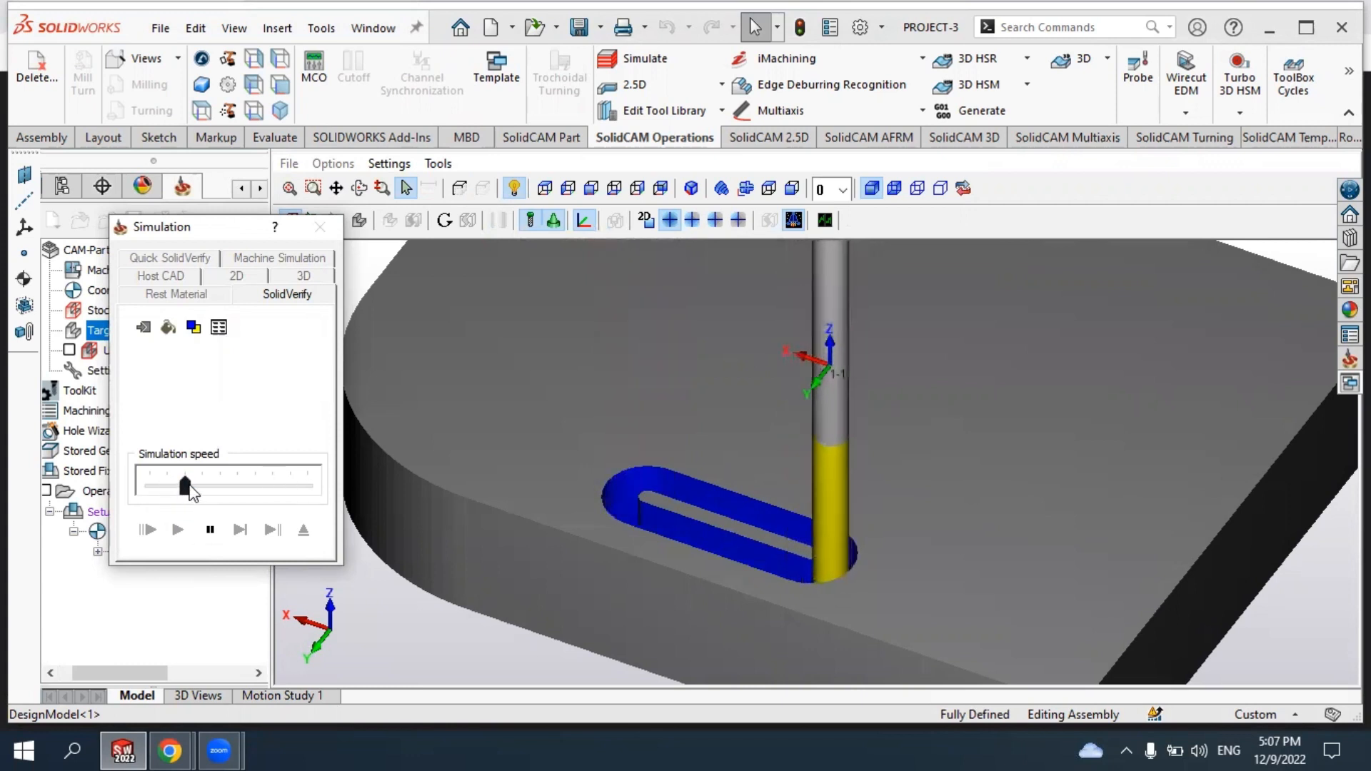
pyautogui.click(220, 486)
pyautogui.click(232, 490)
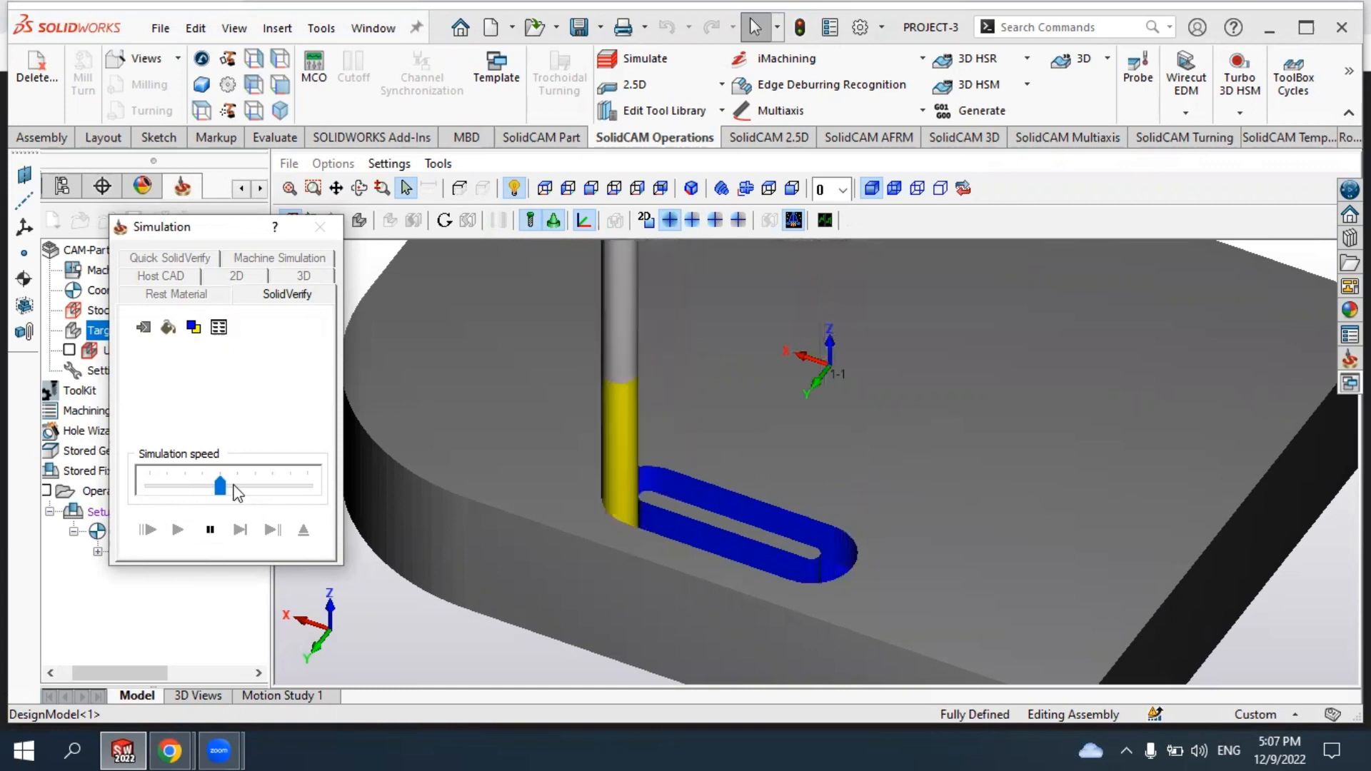
pyautogui.click(263, 492)
pyautogui.click(264, 492)
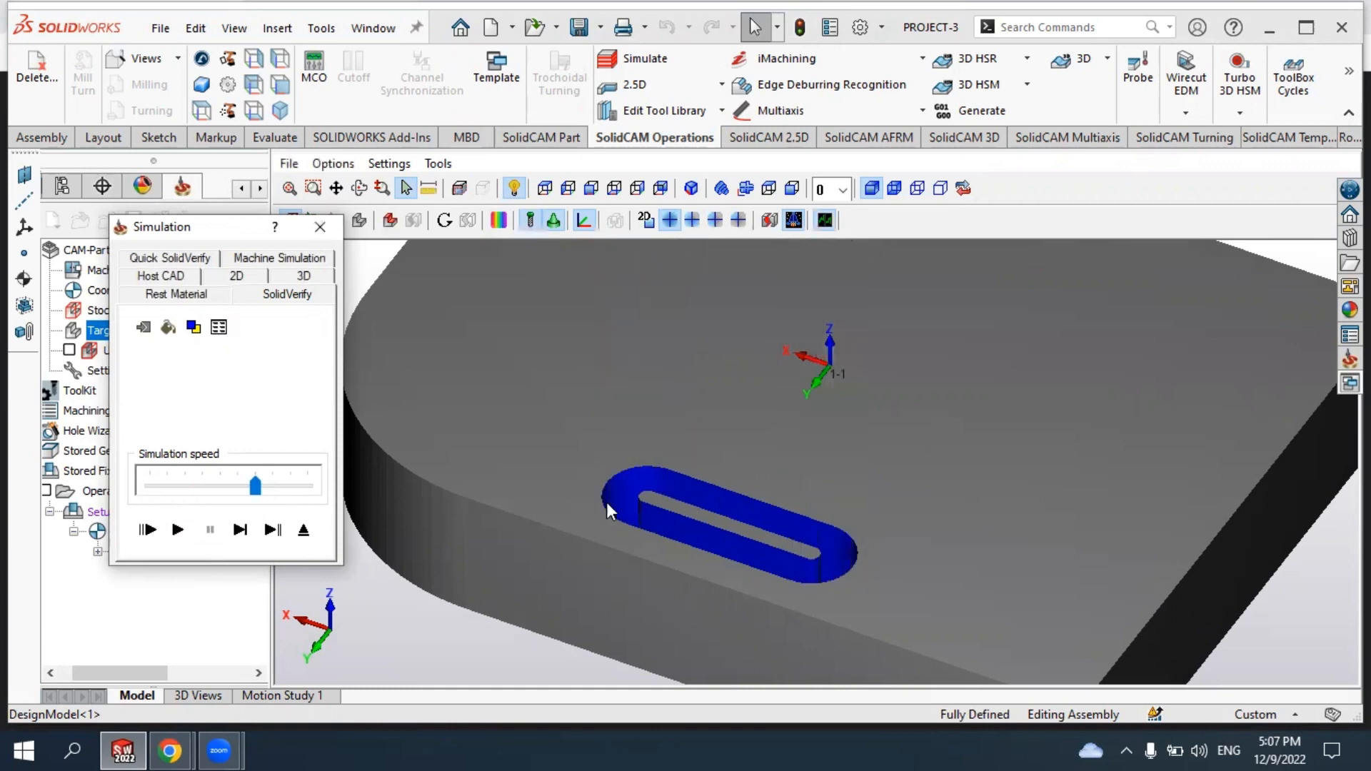
# Examine the machined slot on the simulated stock and close the simulation.
pyautogui.scroll(-5, 703, 462)
pyautogui.moveTo(709, 472)
pyautogui.mouseDown(button='middle')
pyautogui.moveTo(716, 543)
pyautogui.moveTo(739, 474)
pyautogui.moveTo(704, 551)
pyautogui.moveTo(695, 490)
pyautogui.mouseUp(button='middle')
pyautogui.scroll(3, 723, 470)
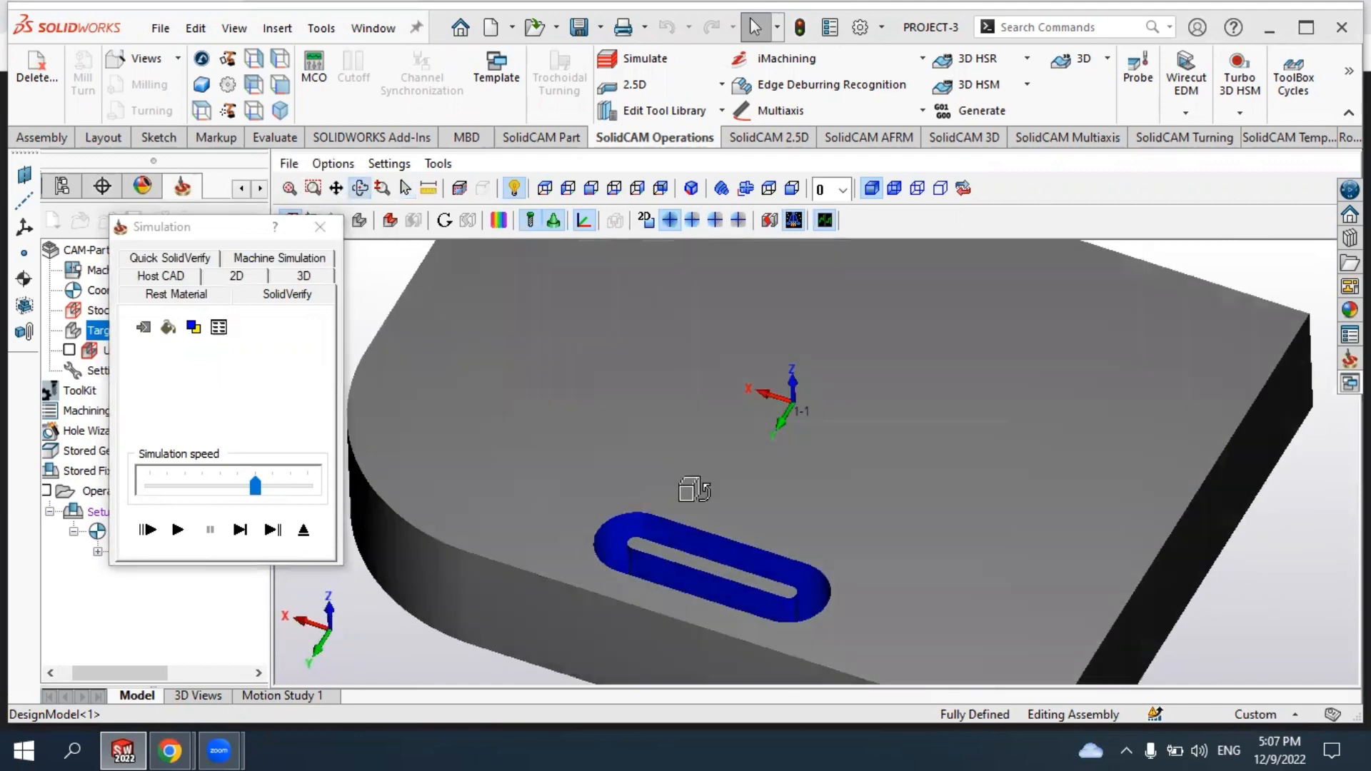
pyautogui.scroll(-3, 721, 594)
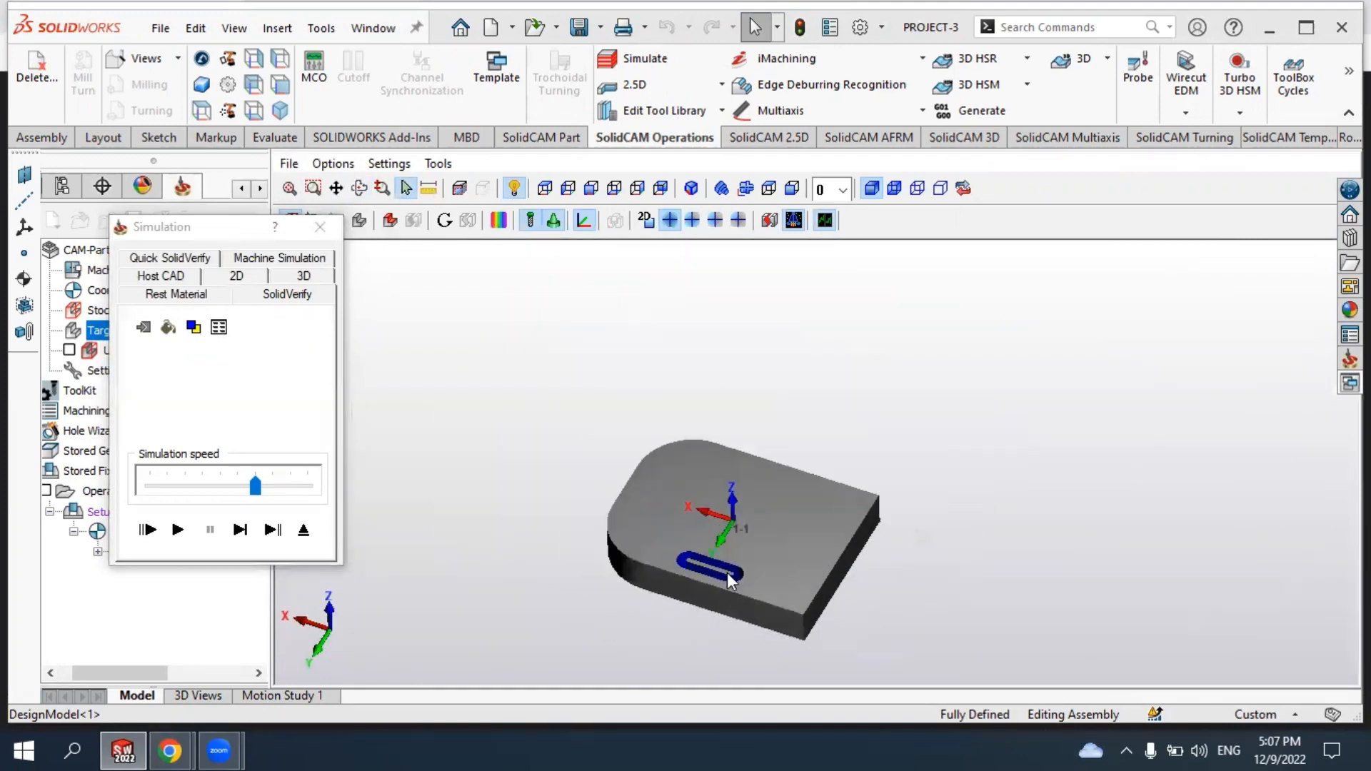
pyautogui.scroll(3, 725, 573)
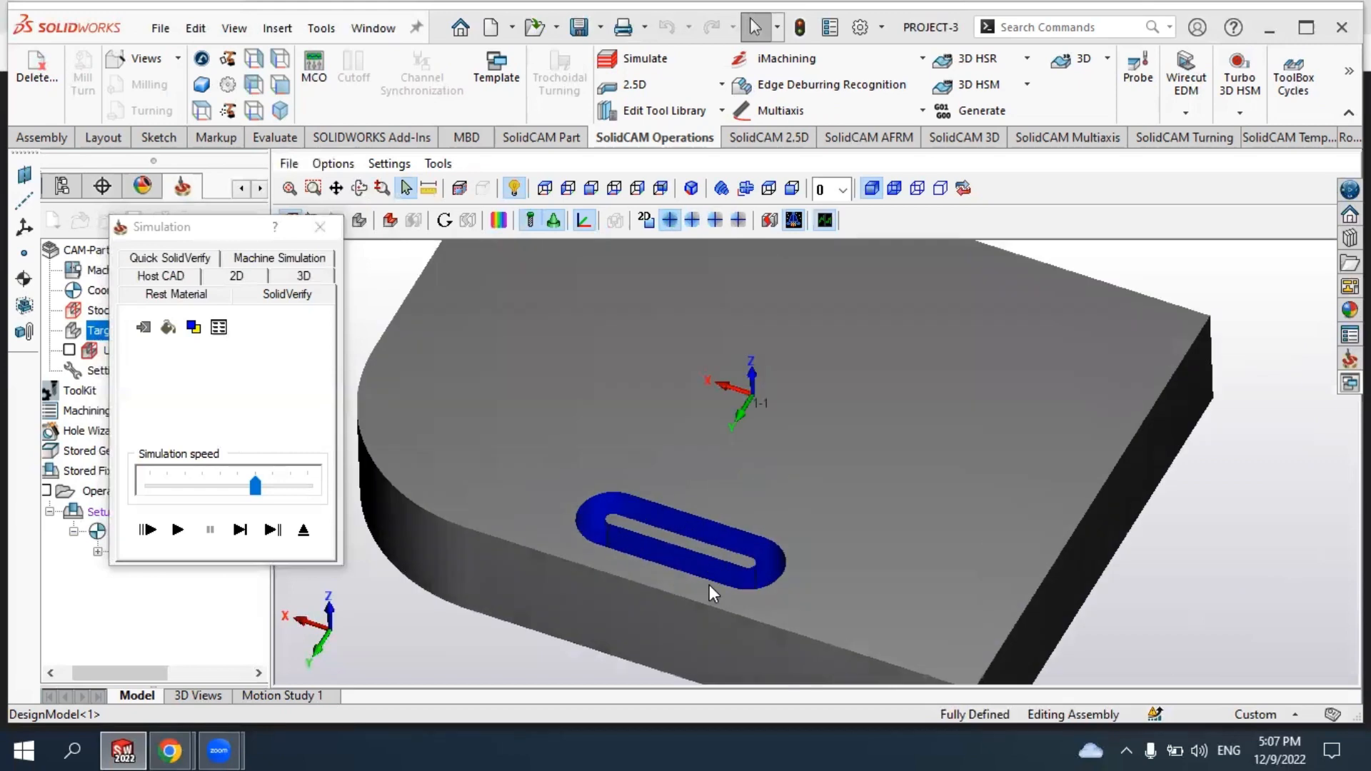
pyautogui.click(320, 228)
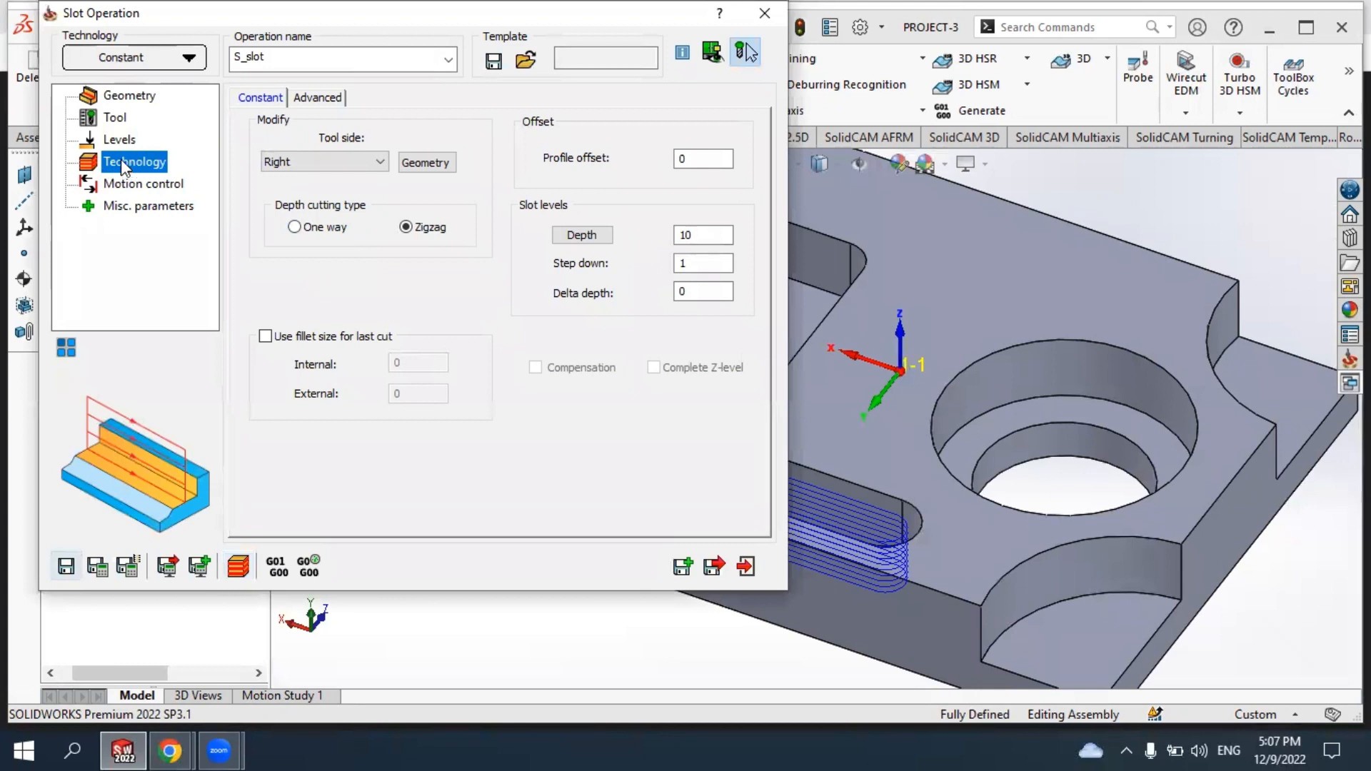
# Try to save and calculate the slot operation with a profile offset of 10.
pyautogui.doubleClick(695, 165)
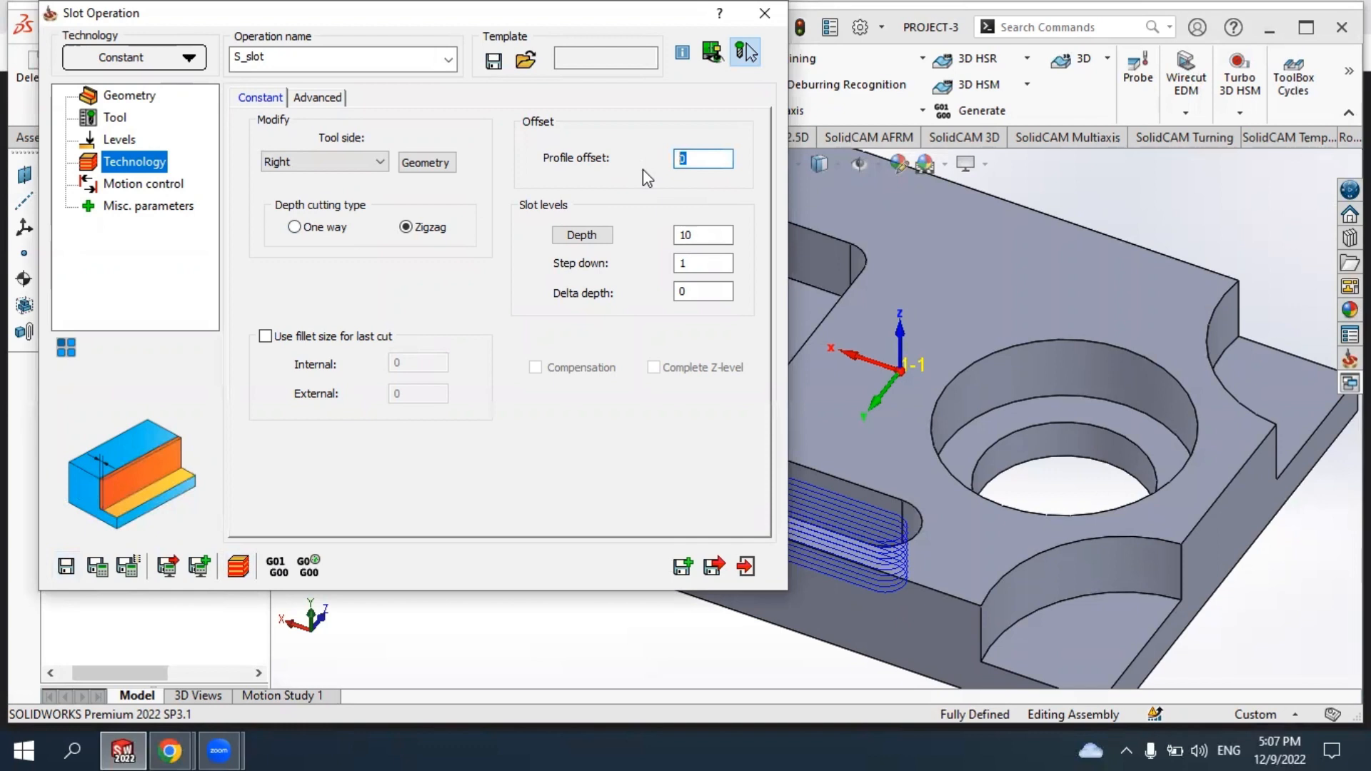
pyautogui.write('10')
pyautogui.click(94, 574)
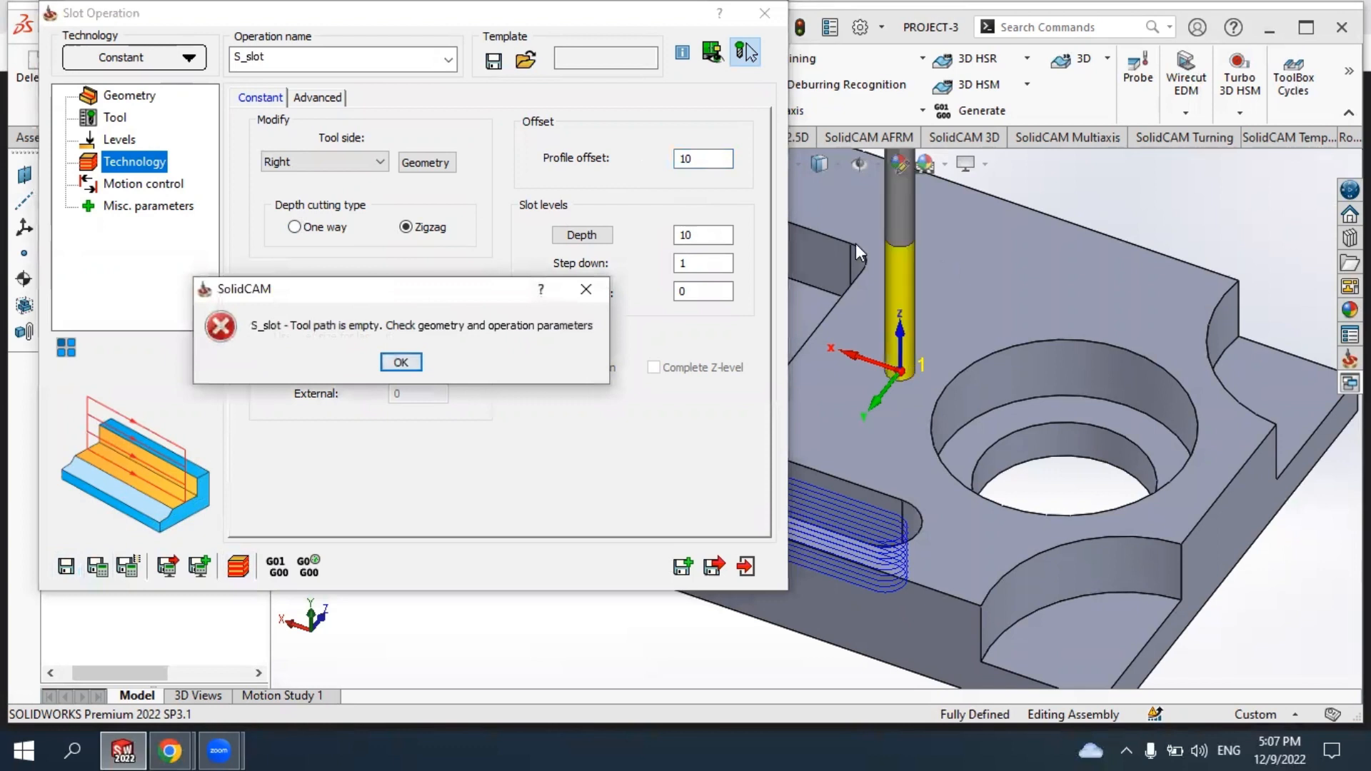
# Try to recalculate the slot operation with the same profile offset of 10.
pyautogui.click(399, 362)
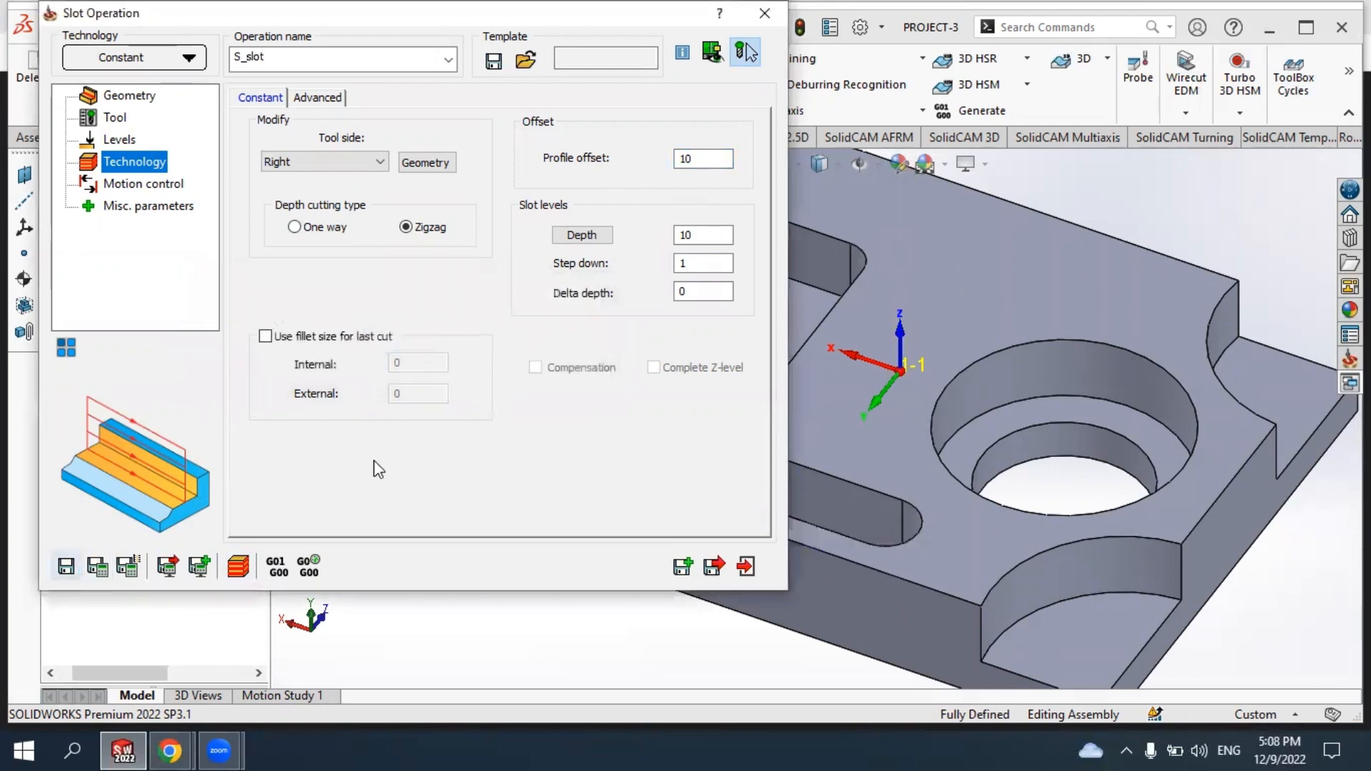
pyautogui.click(98, 567)
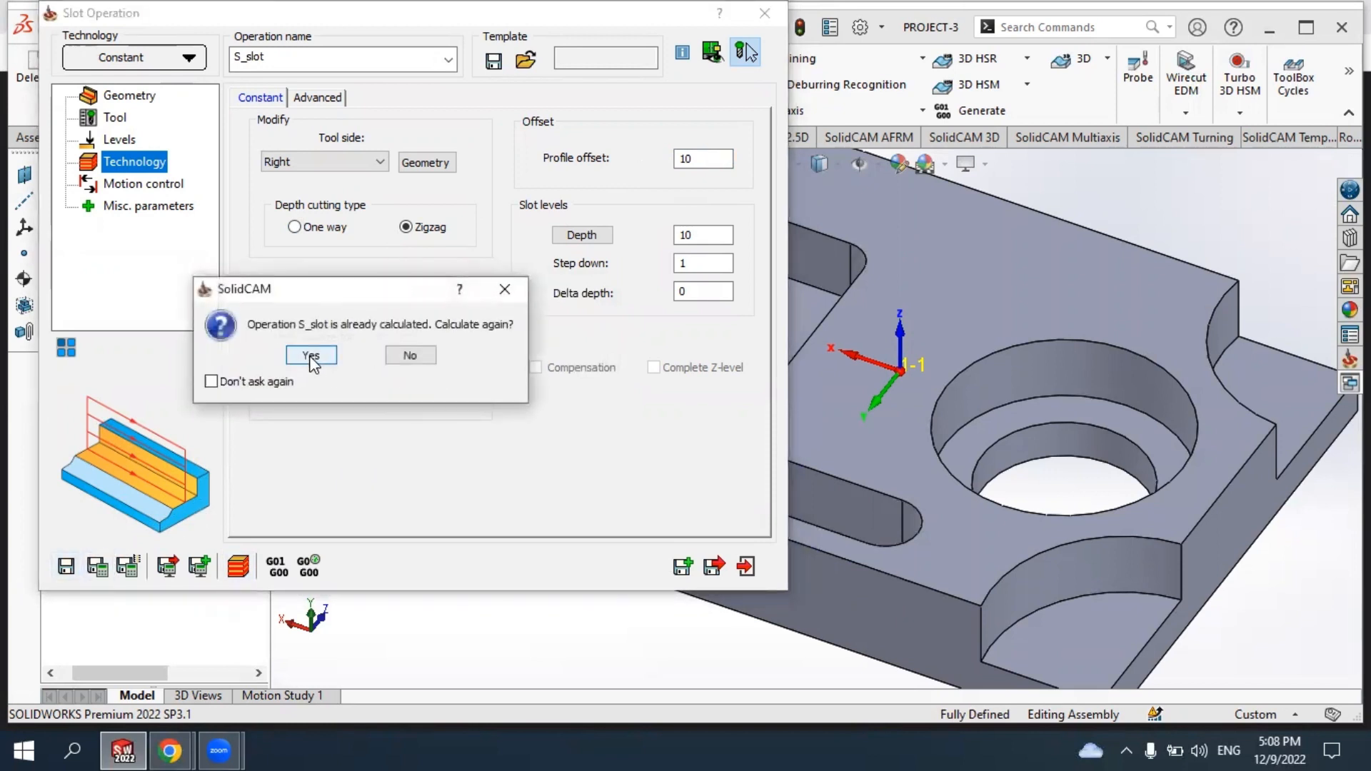
pyautogui.click(311, 355)
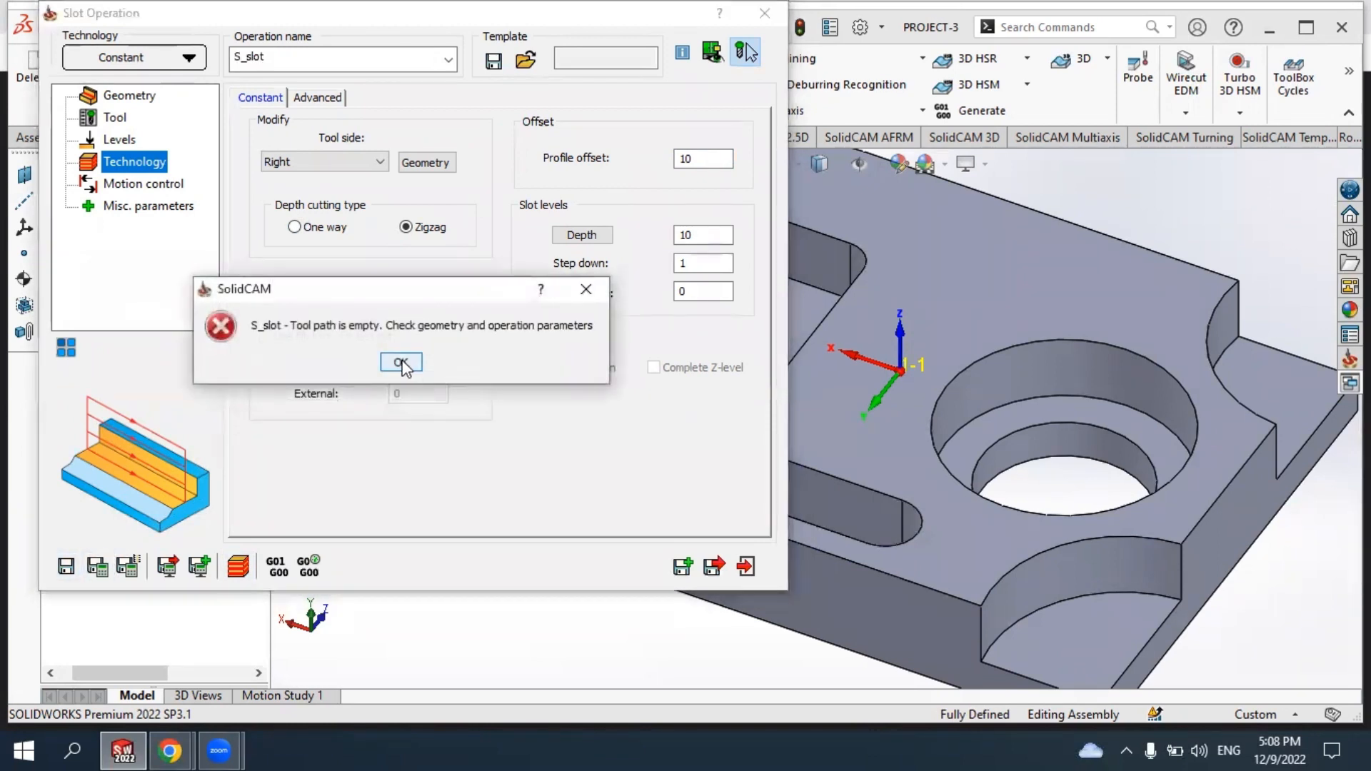
pyautogui.click(401, 362)
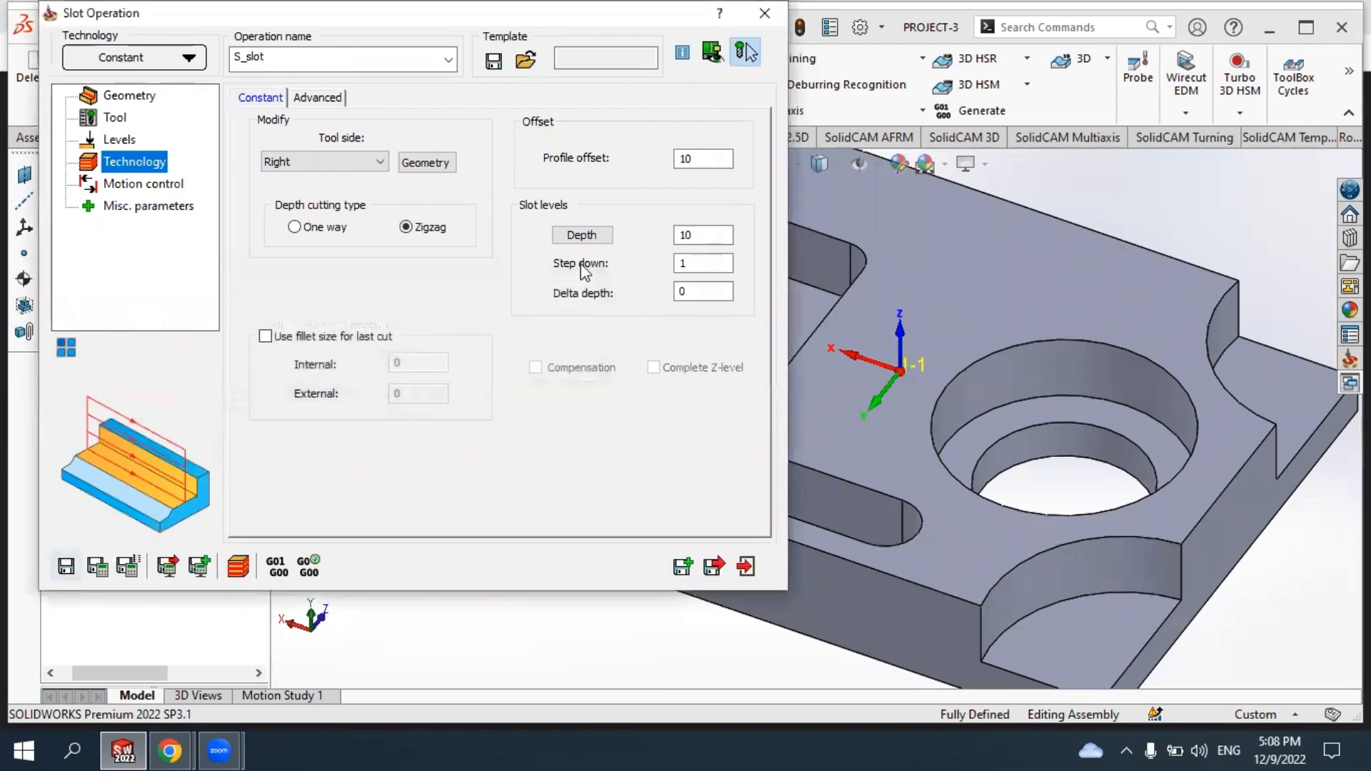
# Define a new slot1 geometry for the operation from the closed edge chain around the narrow slot's floor.
pyautogui.click(124, 100)
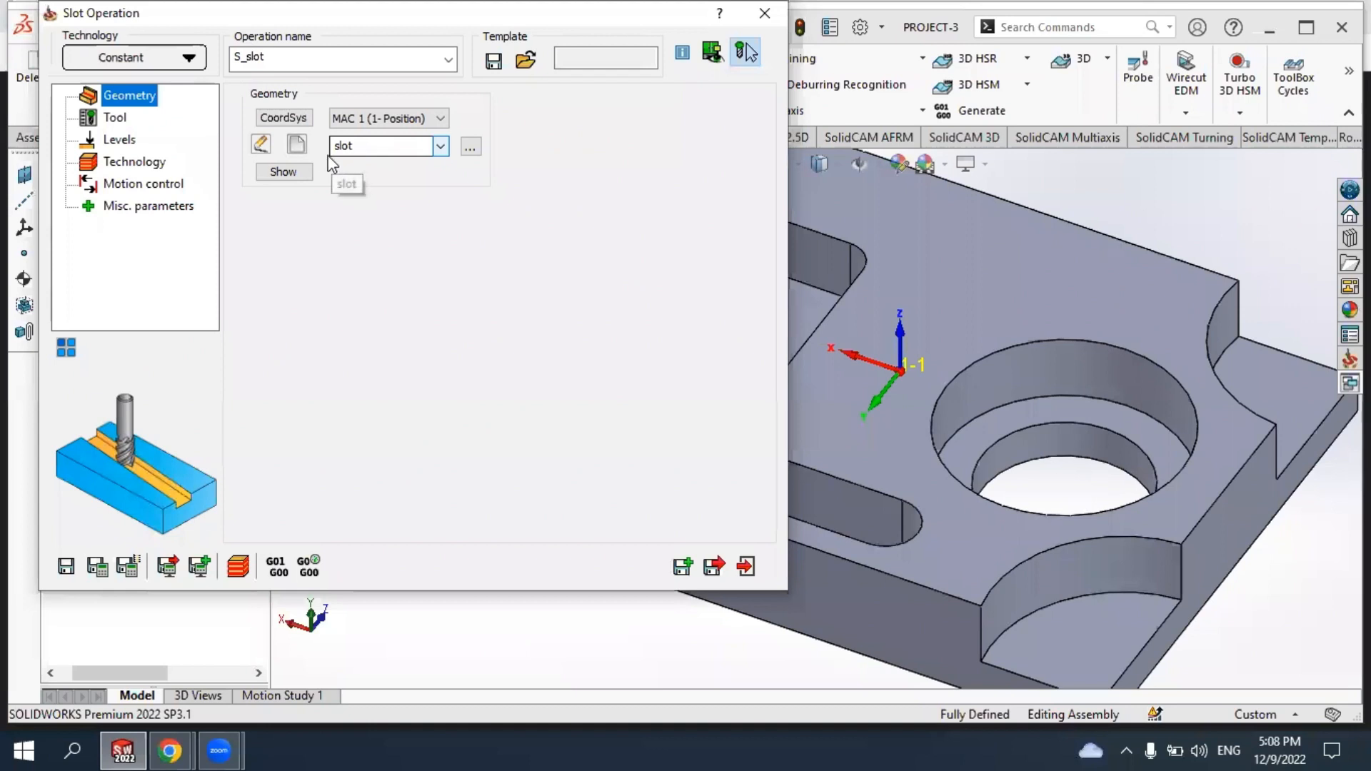
pyautogui.click(294, 143)
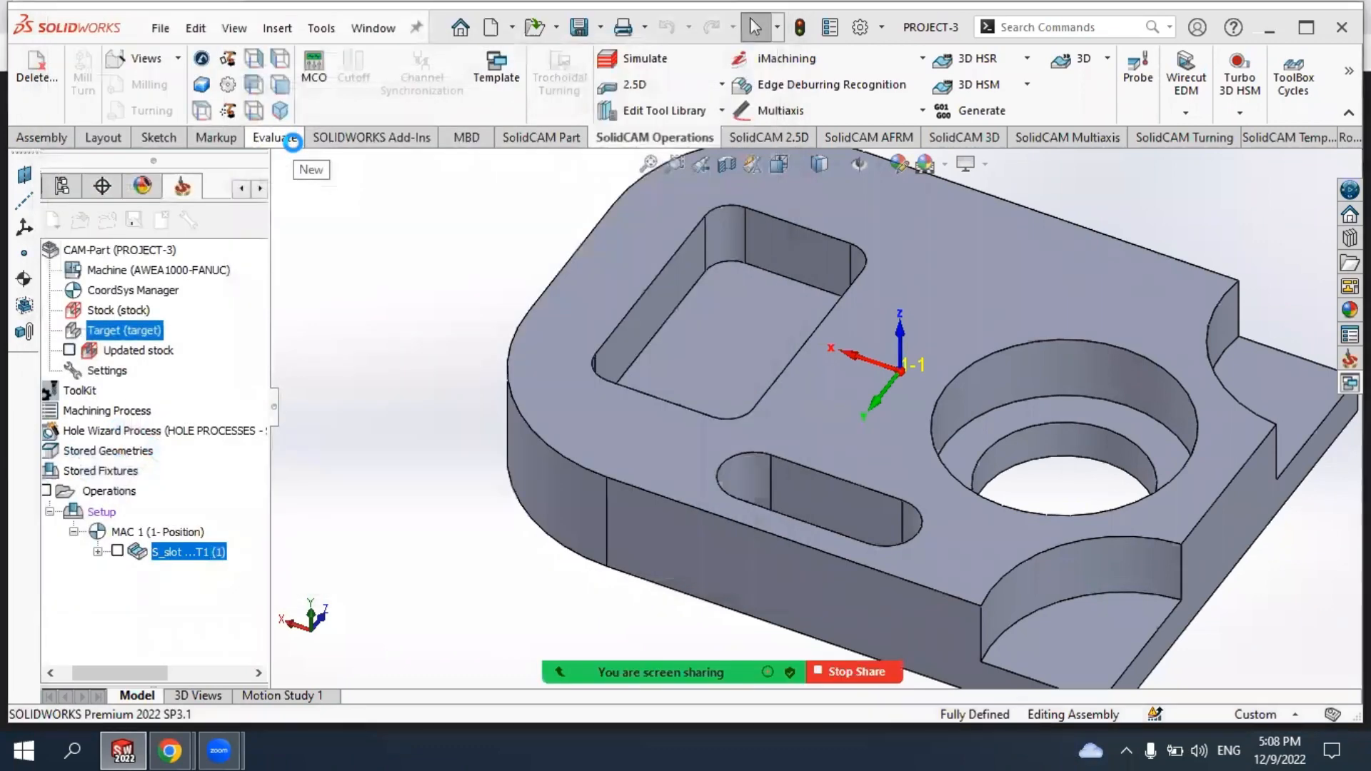
pyautogui.click(127, 303)
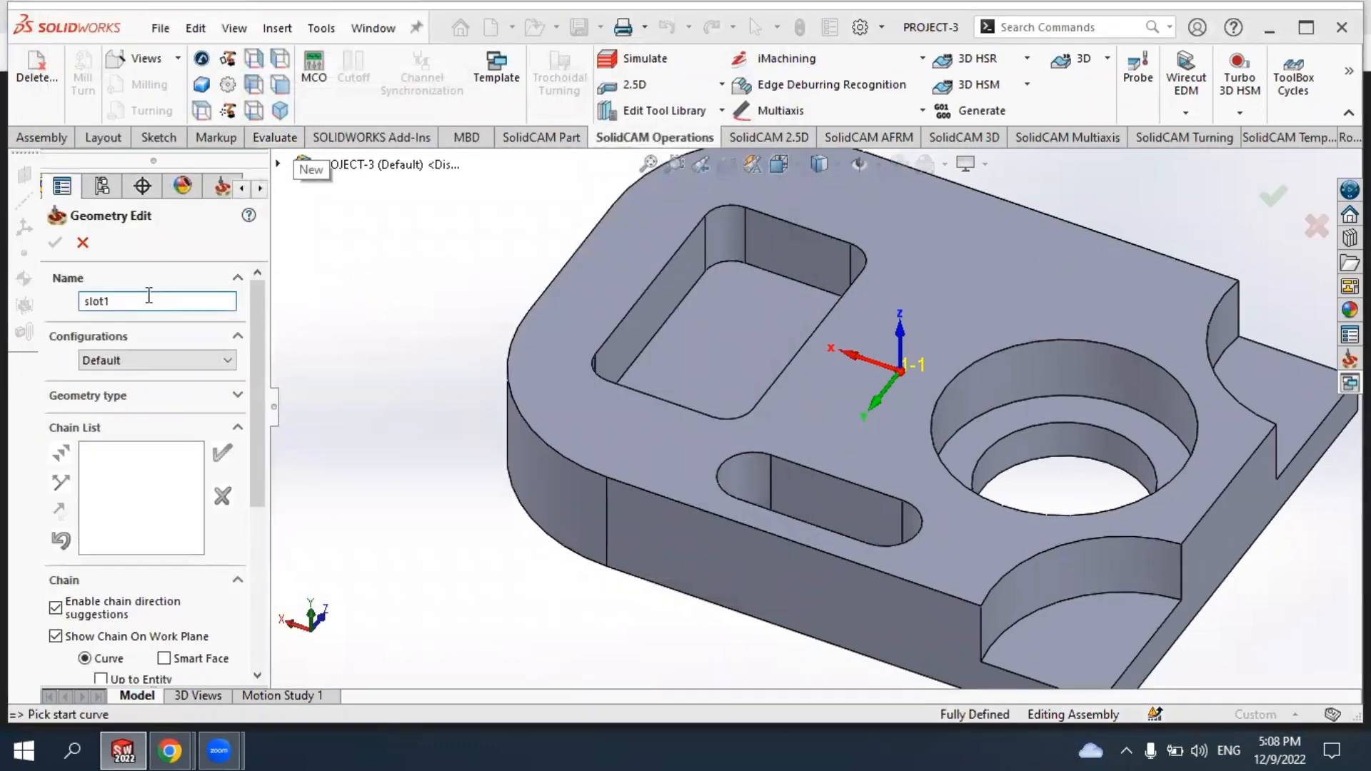
pyautogui.doubleClick(104, 302)
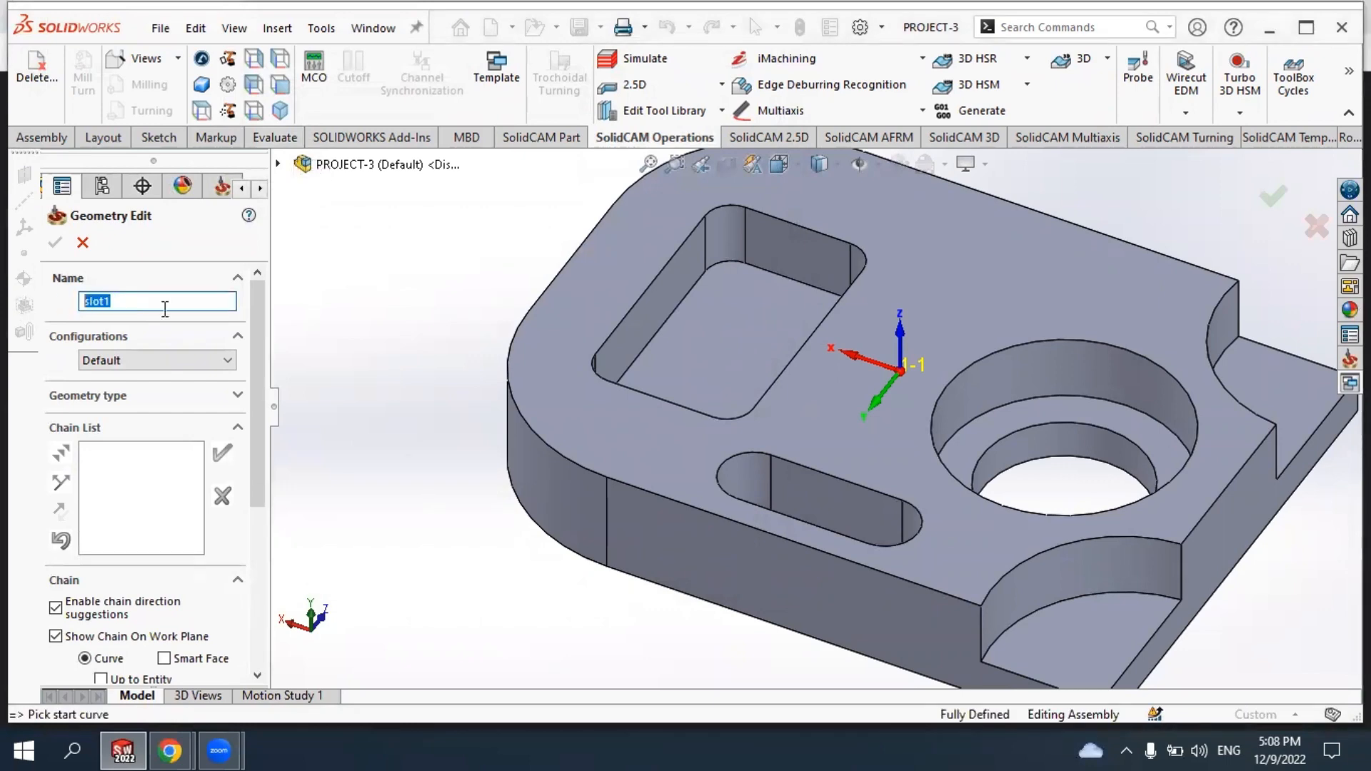
pyautogui.scroll(-8, 687, 503)
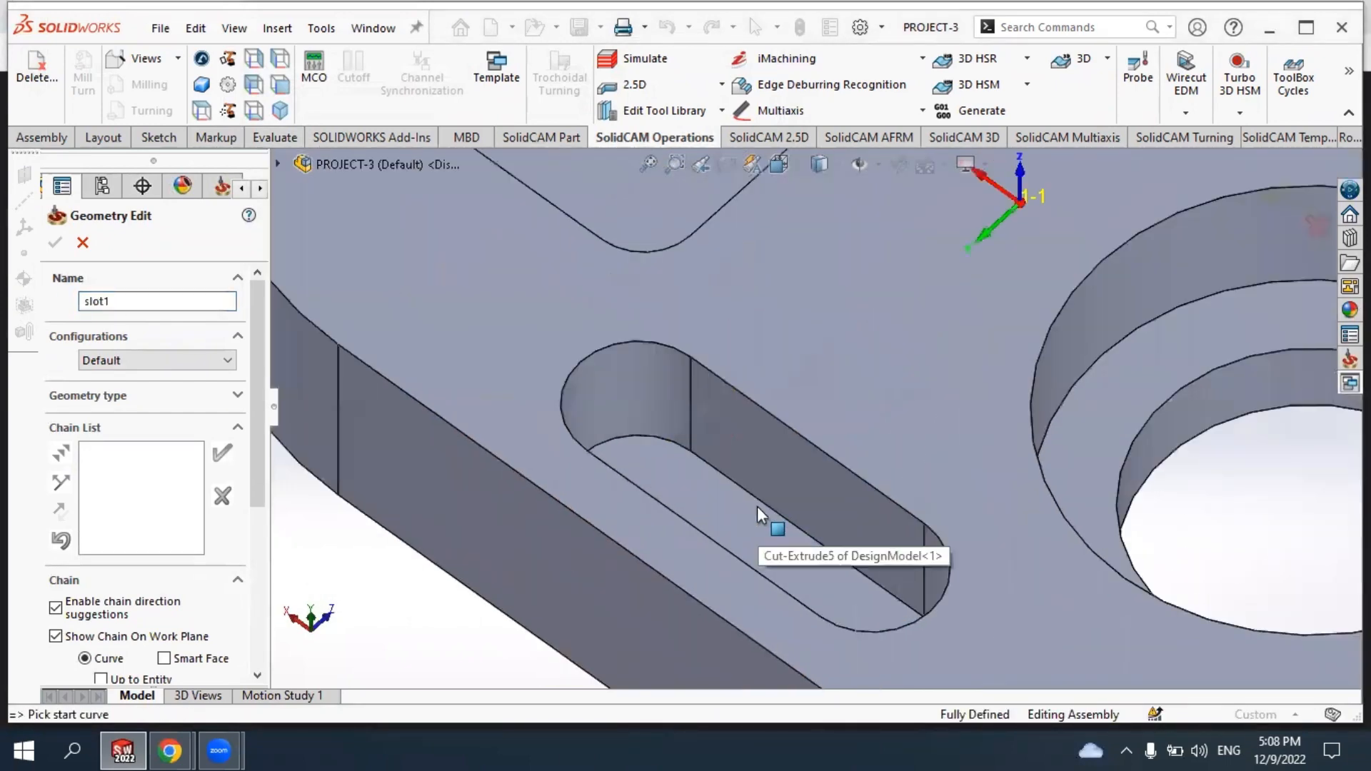
pyautogui.click(761, 504)
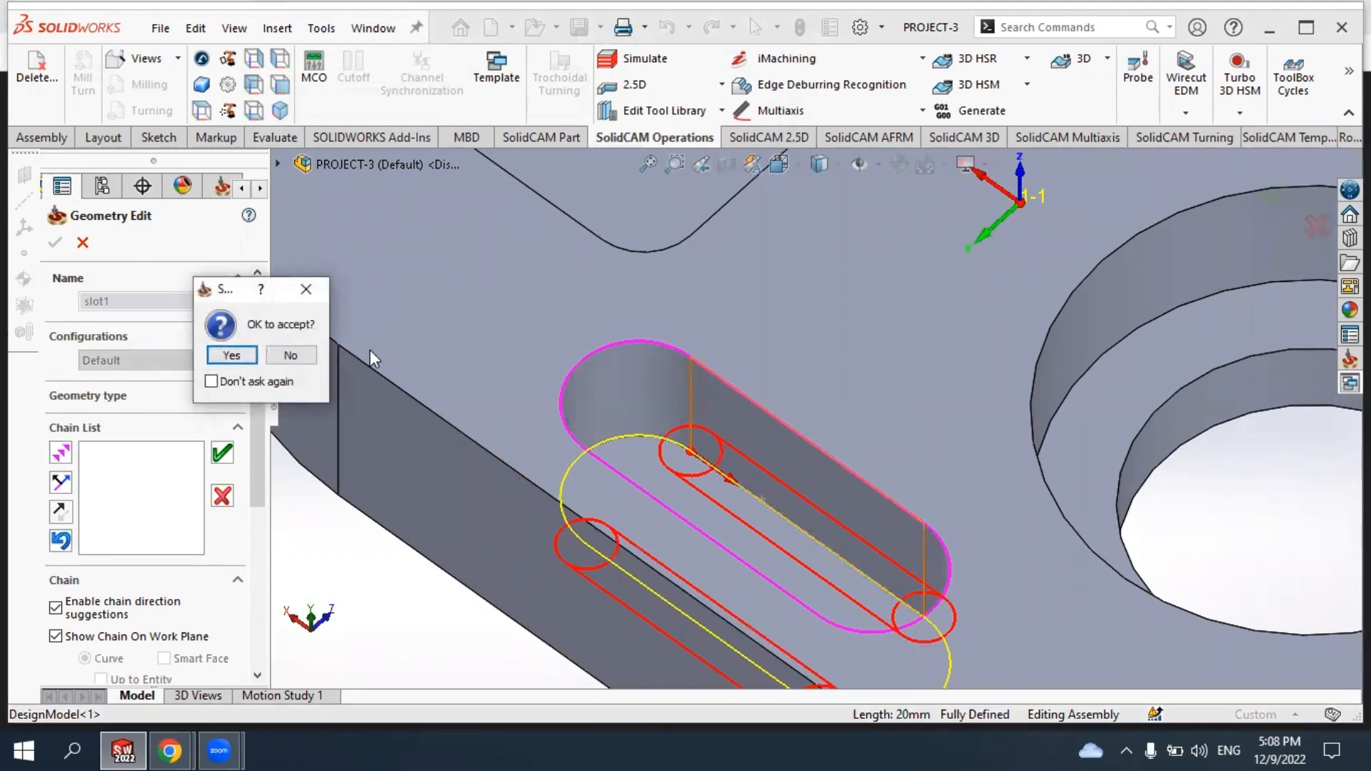
pyautogui.click(233, 355)
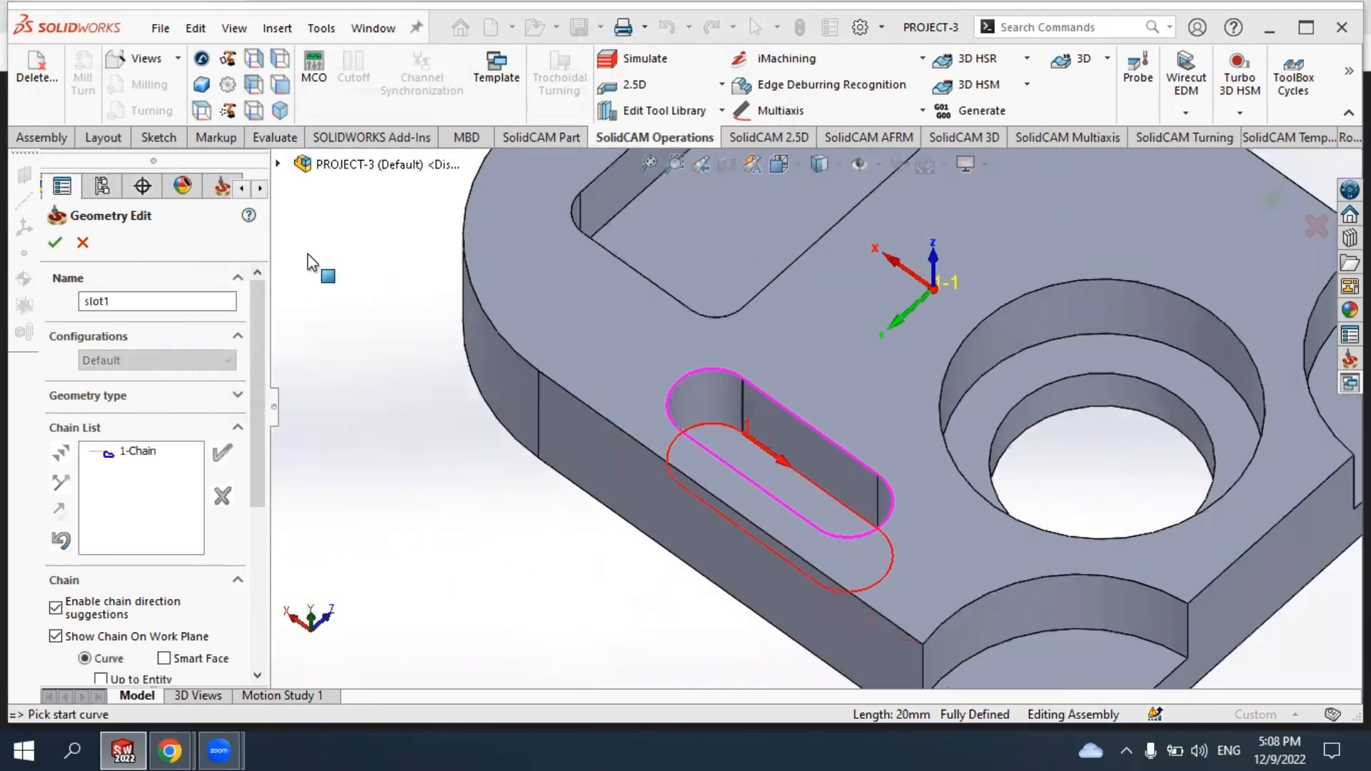
pyautogui.click(55, 242)
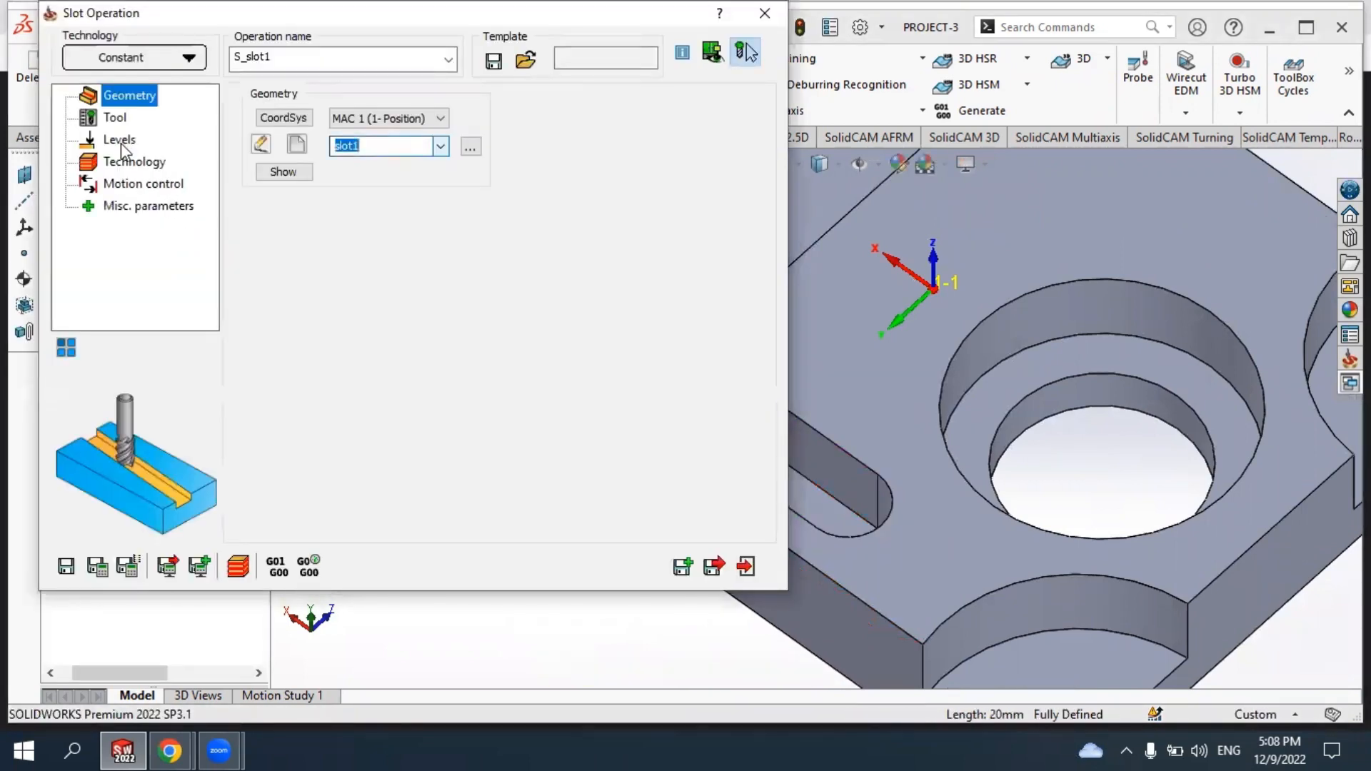
# Review the end mill data and reconfirm the upper milling level at the plate's top face.
pyautogui.click(116, 119)
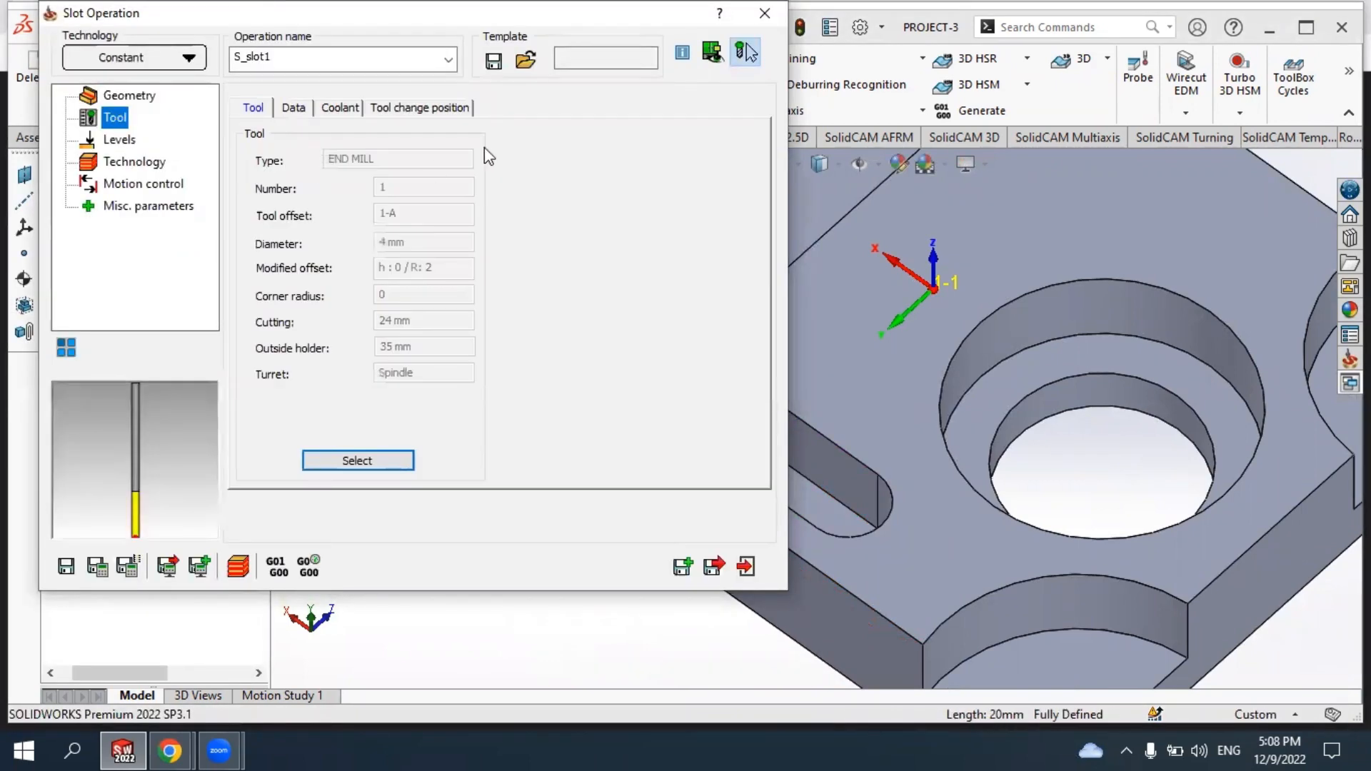
pyautogui.click(117, 140)
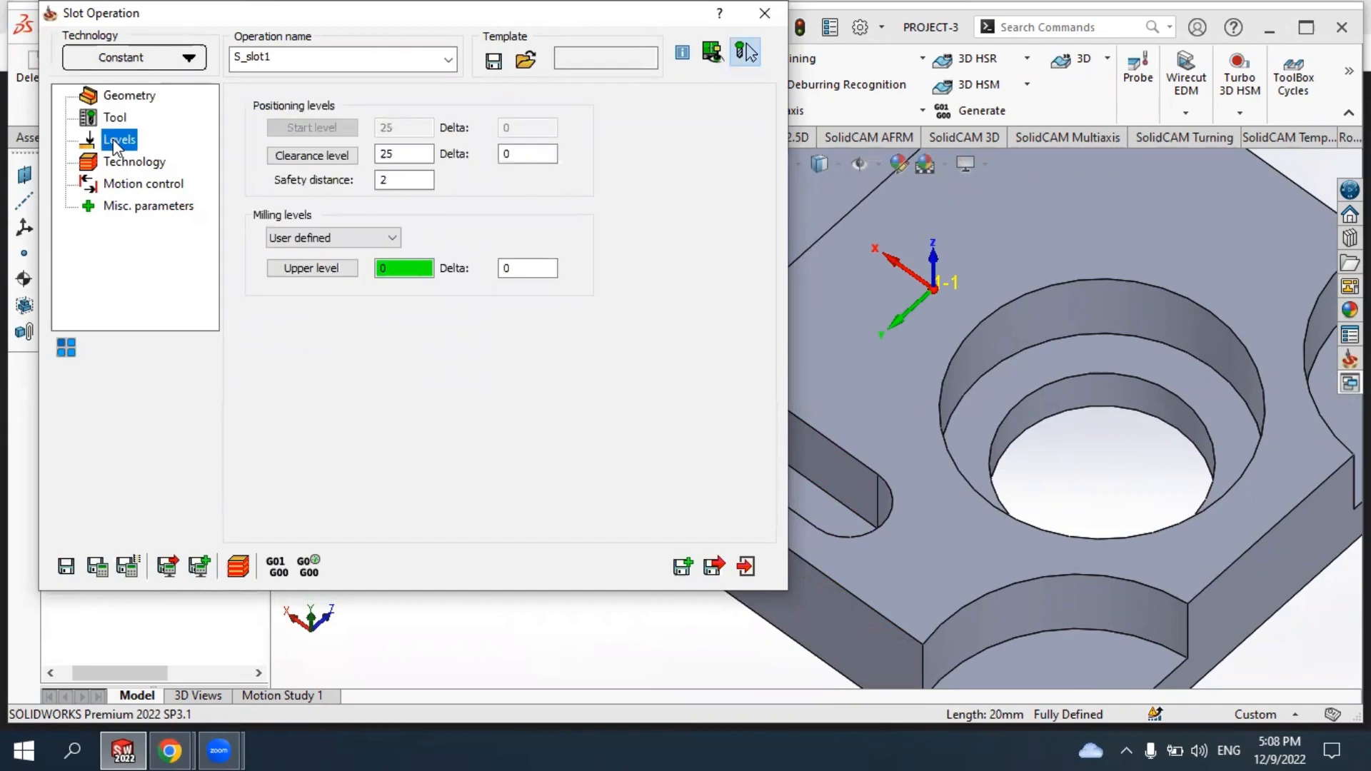
pyautogui.click(320, 270)
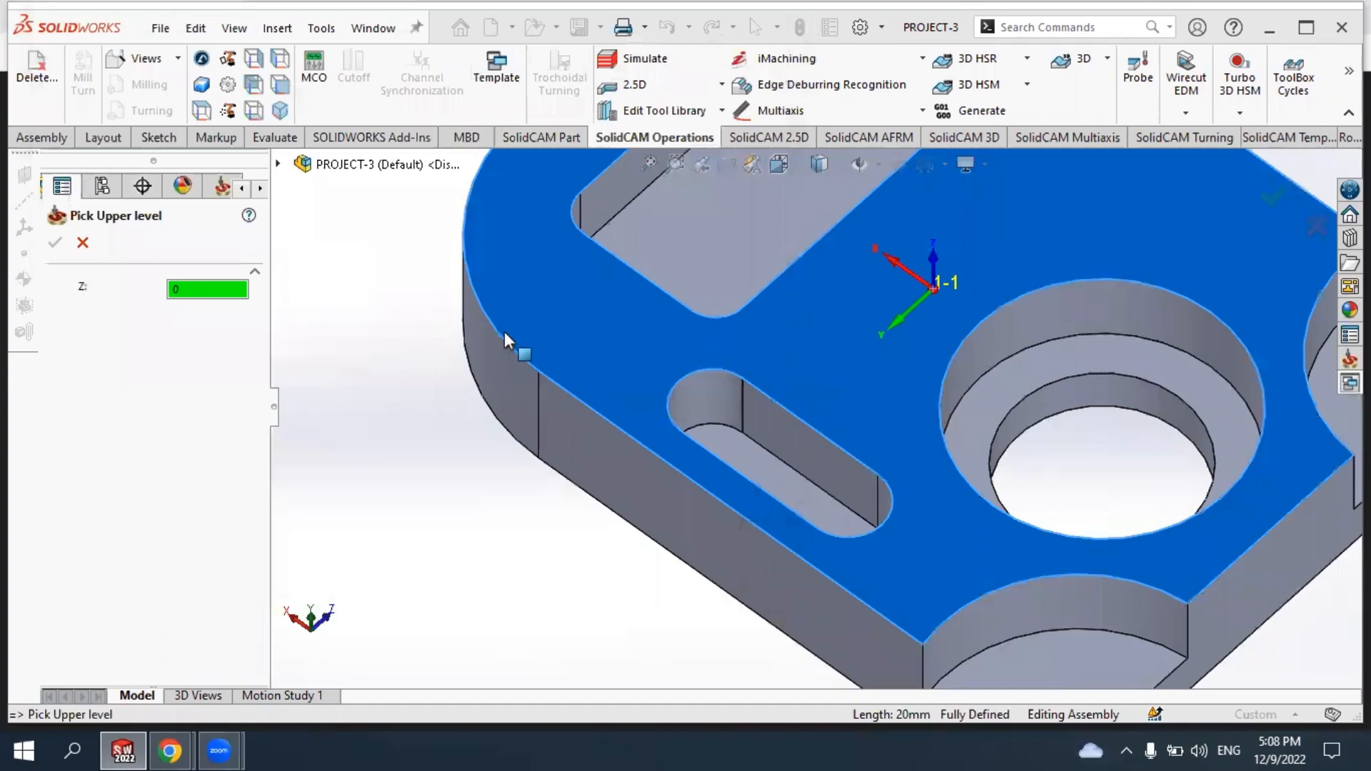
pyautogui.click(56, 242)
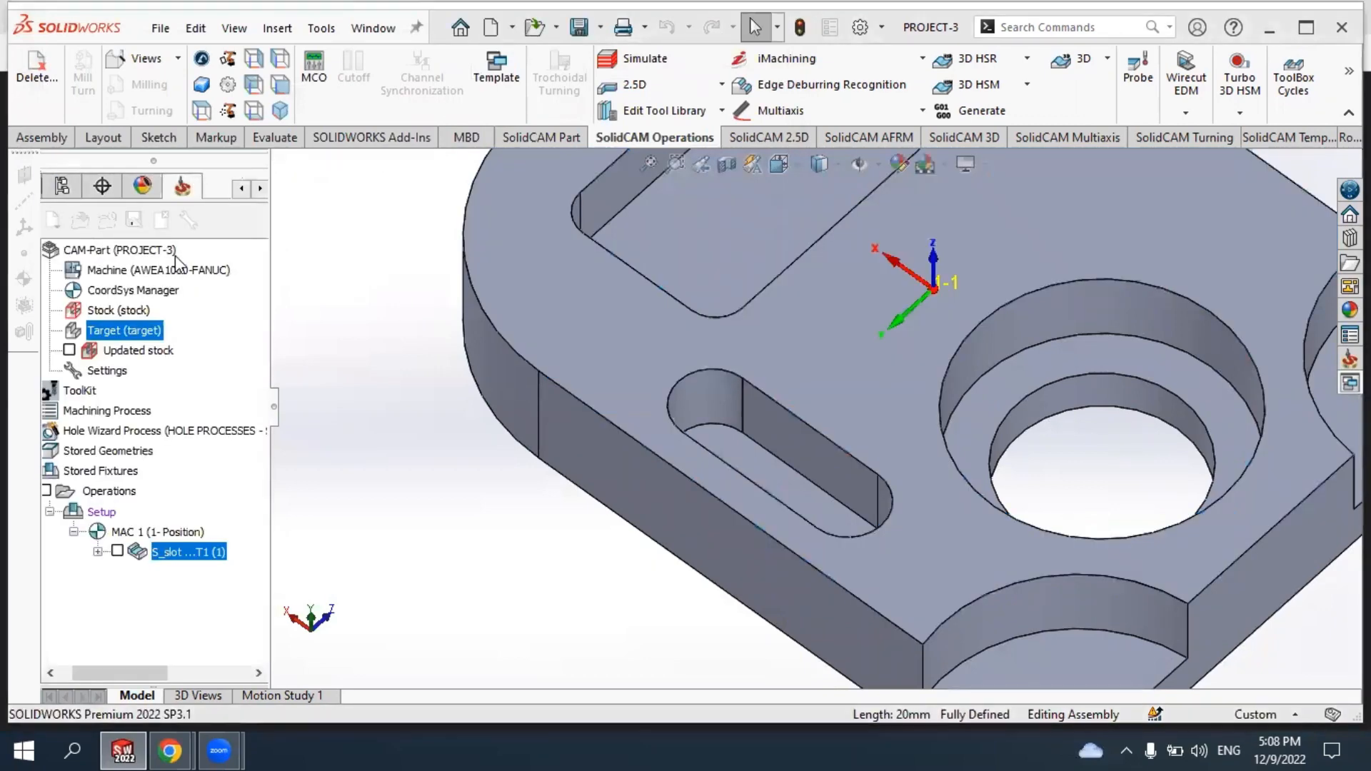
# Check the tool's side and position on the slot1 chain and accept the geometry settings.
pyautogui.click(145, 168)
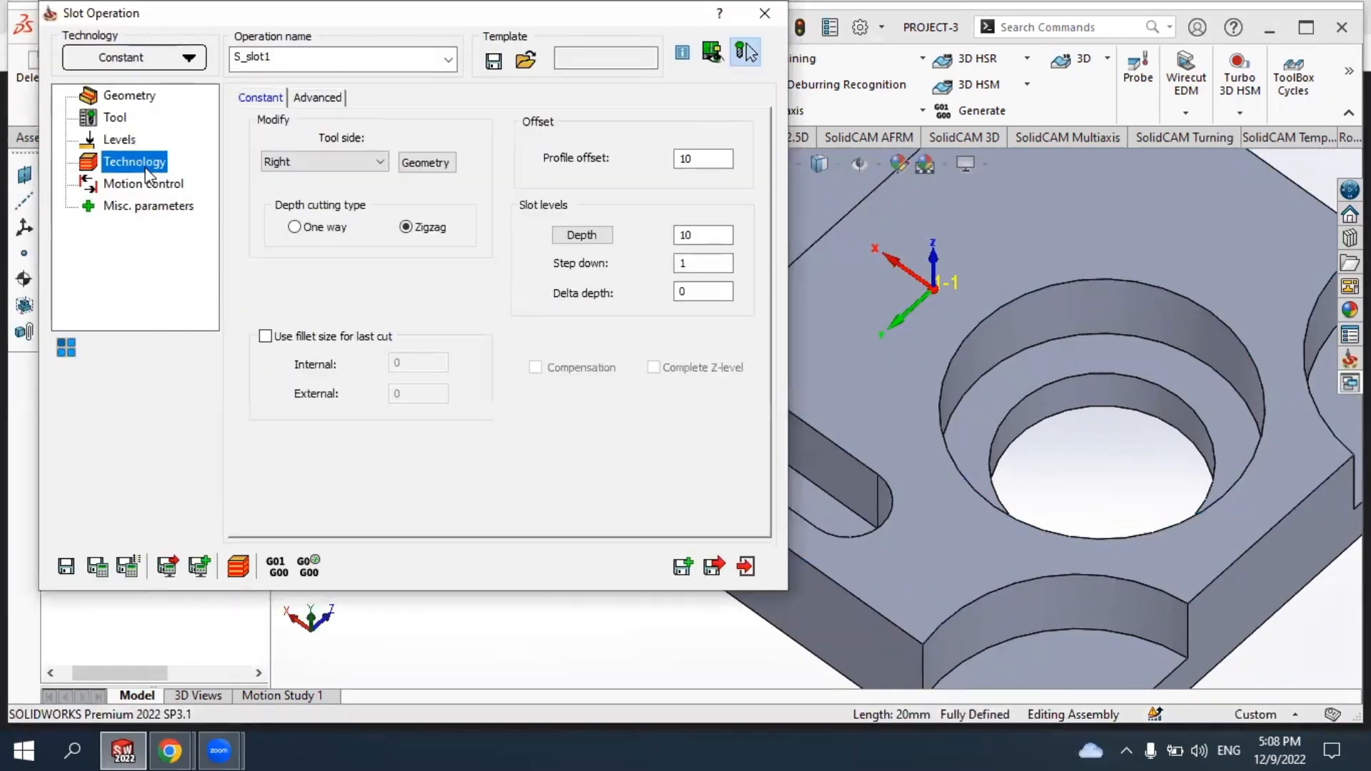
pyautogui.click(425, 163)
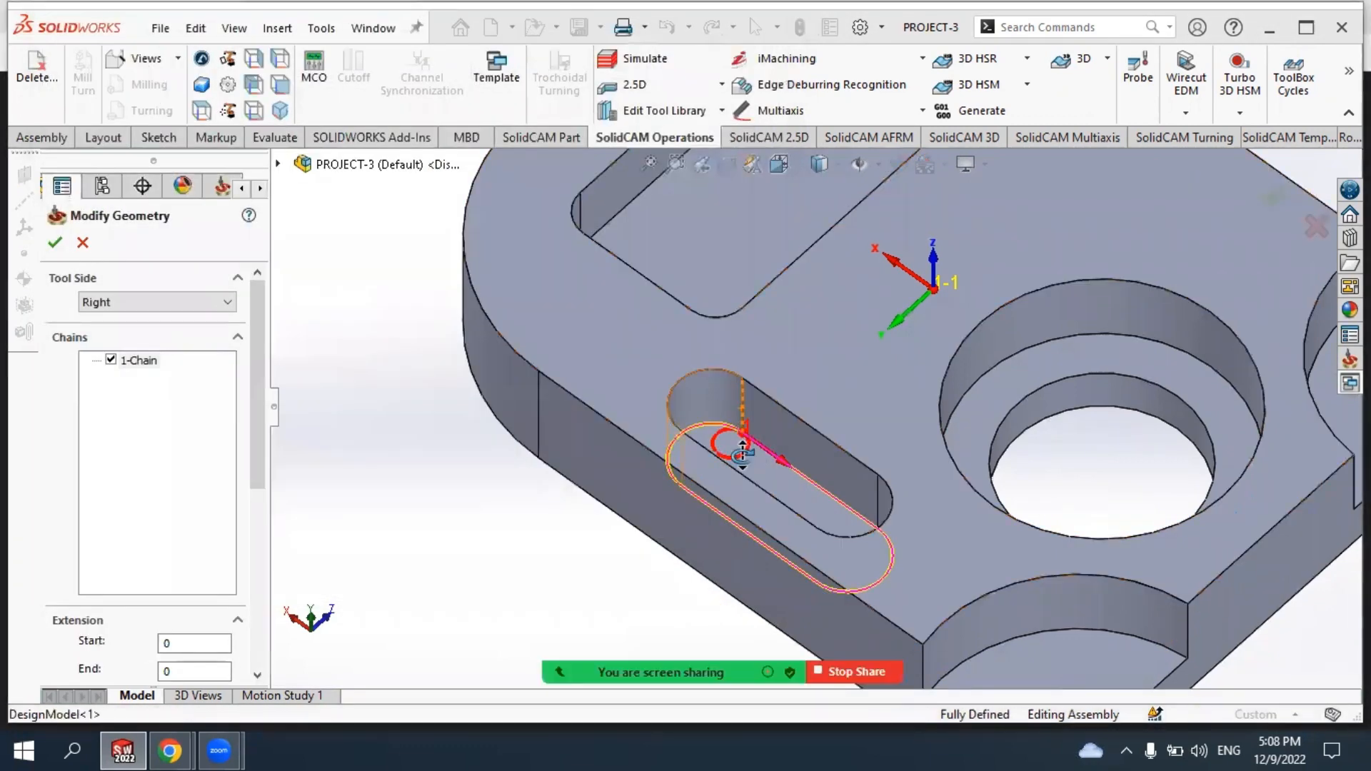
pyautogui.moveTo(741, 452); pyautogui.dragTo(753, 499, button='middle')
pyautogui.click(61, 236)
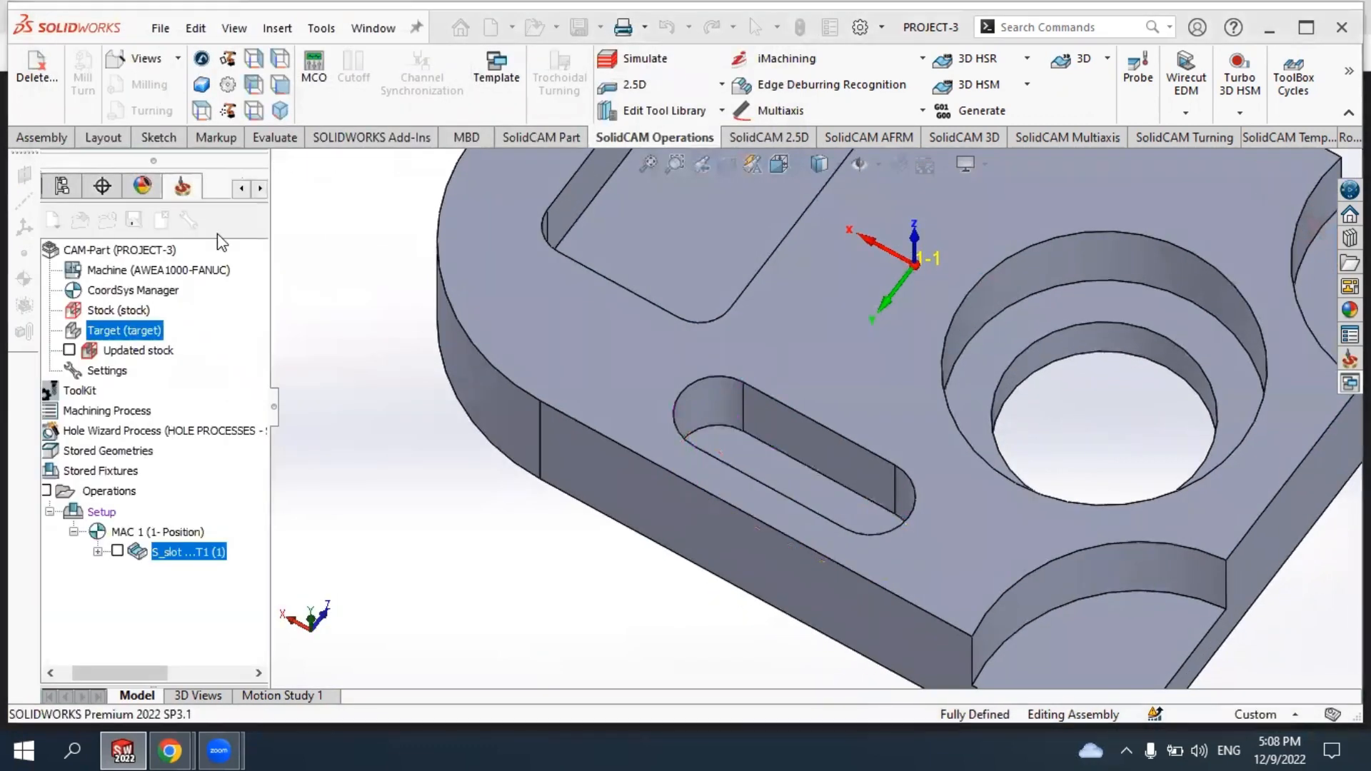
# Try to save and calculate the slot1 operation with profile offset 10, depth 10 and step down 1.
pyautogui.click(701, 158)
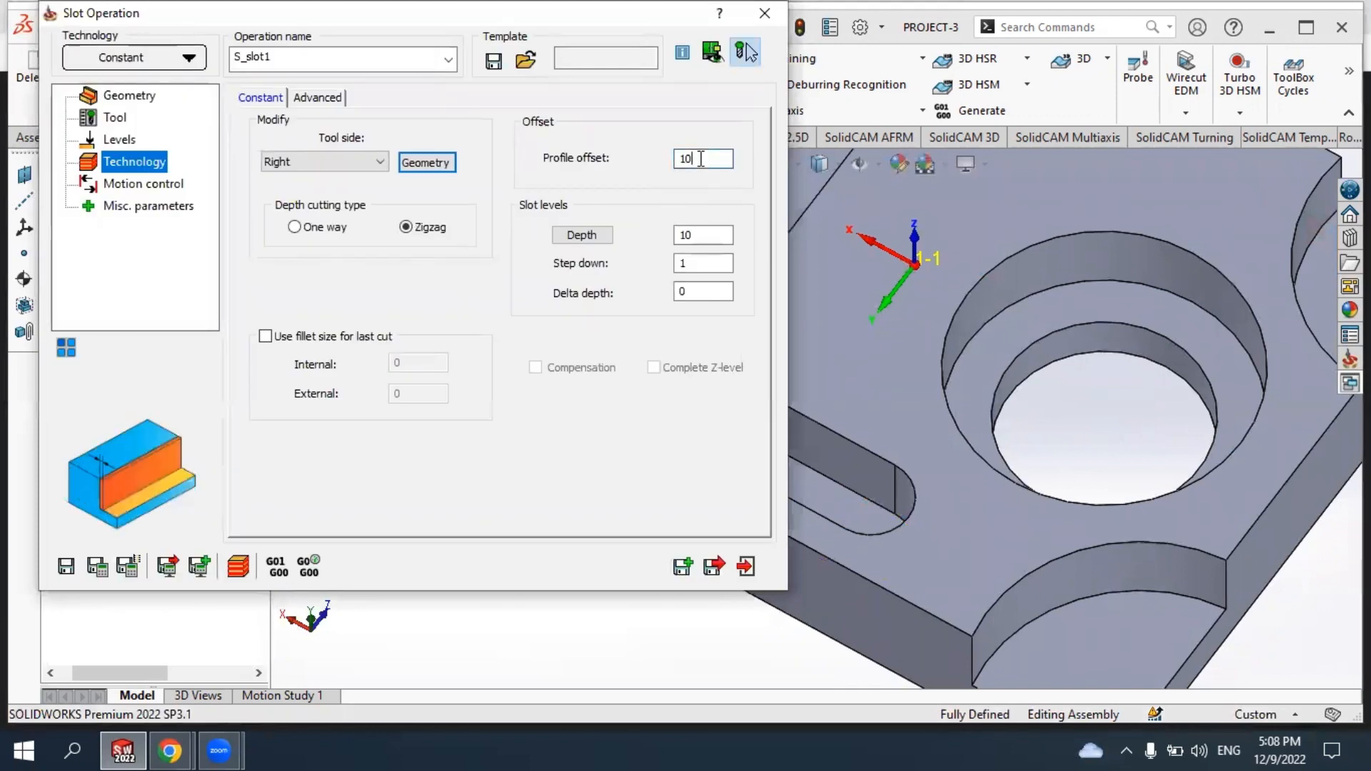
pyautogui.click(698, 234)
pyautogui.click(697, 263)
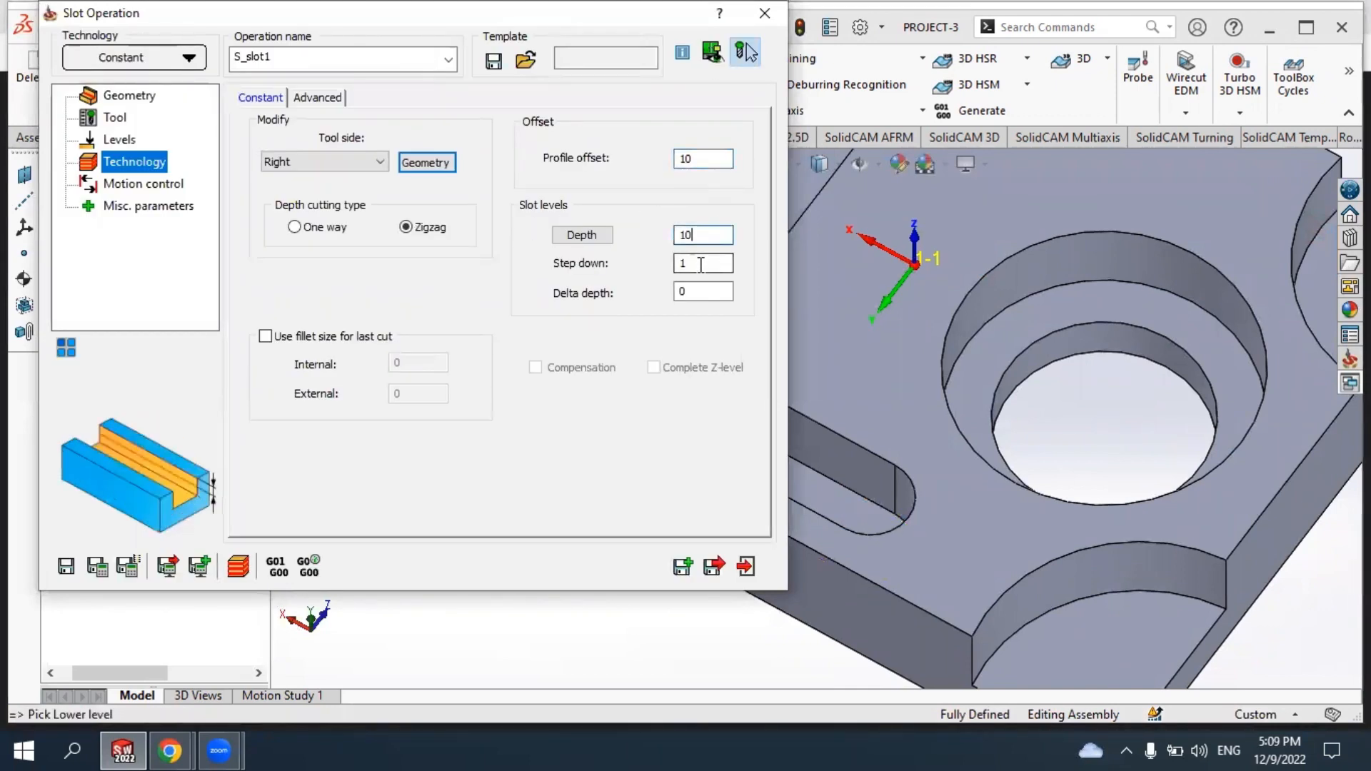
pyautogui.click(97, 566)
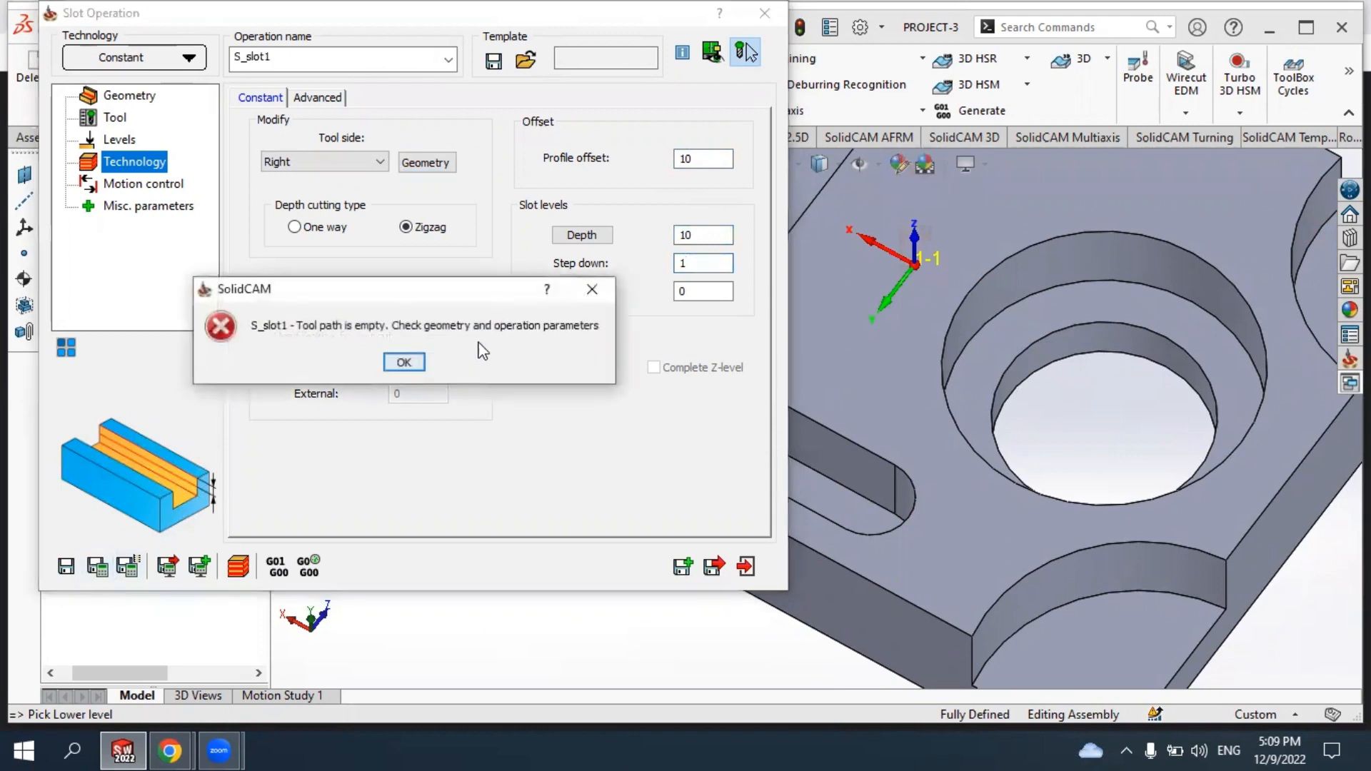
pyautogui.click(399, 362)
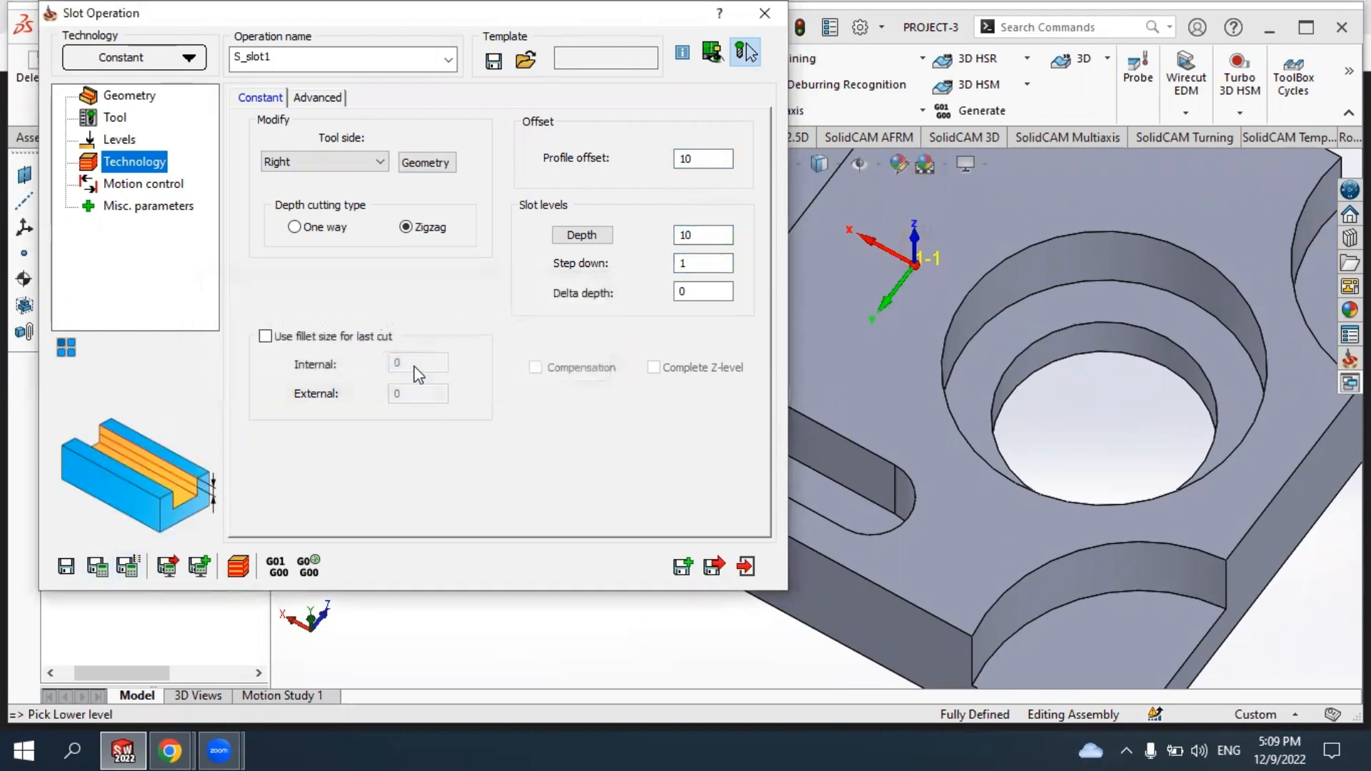
# Assign the original slot geometry to the operation again in place of slot1.
pyautogui.click(145, 100)
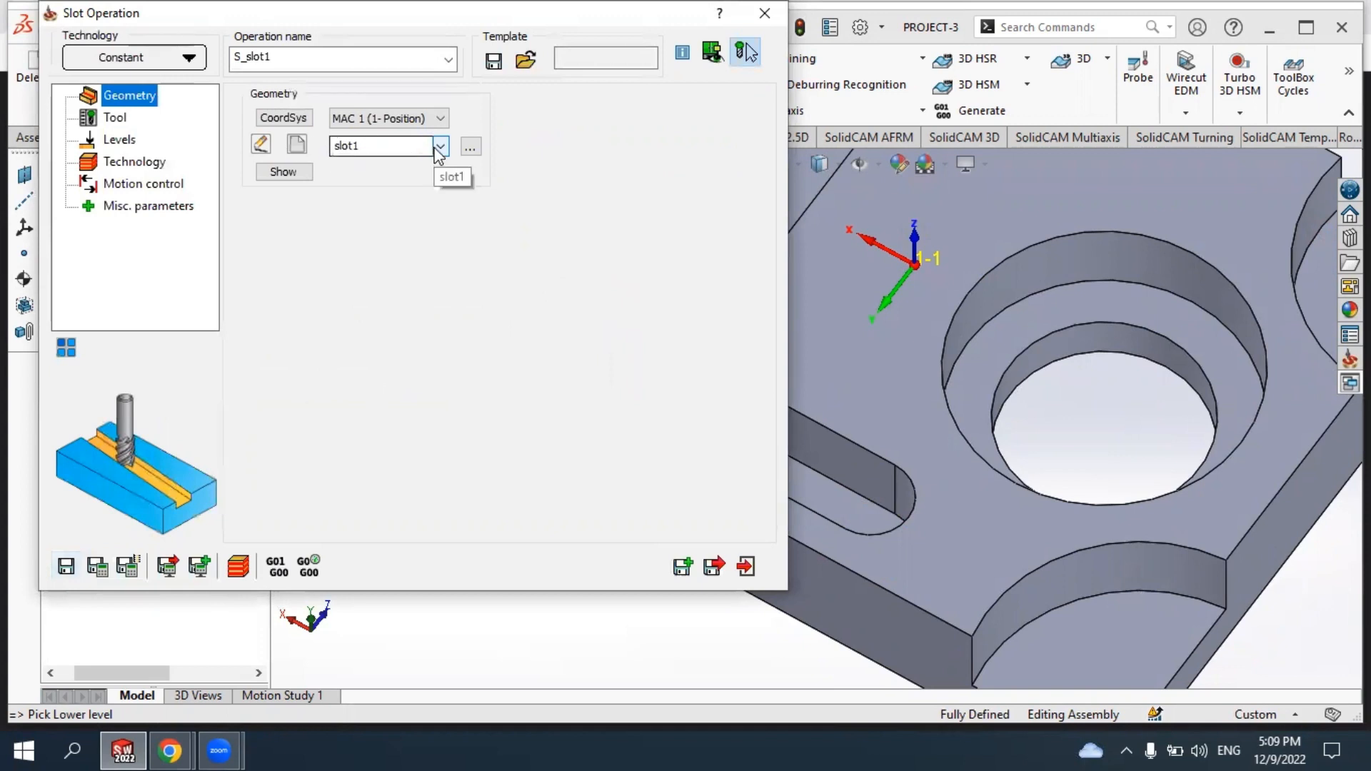
pyautogui.click(439, 146)
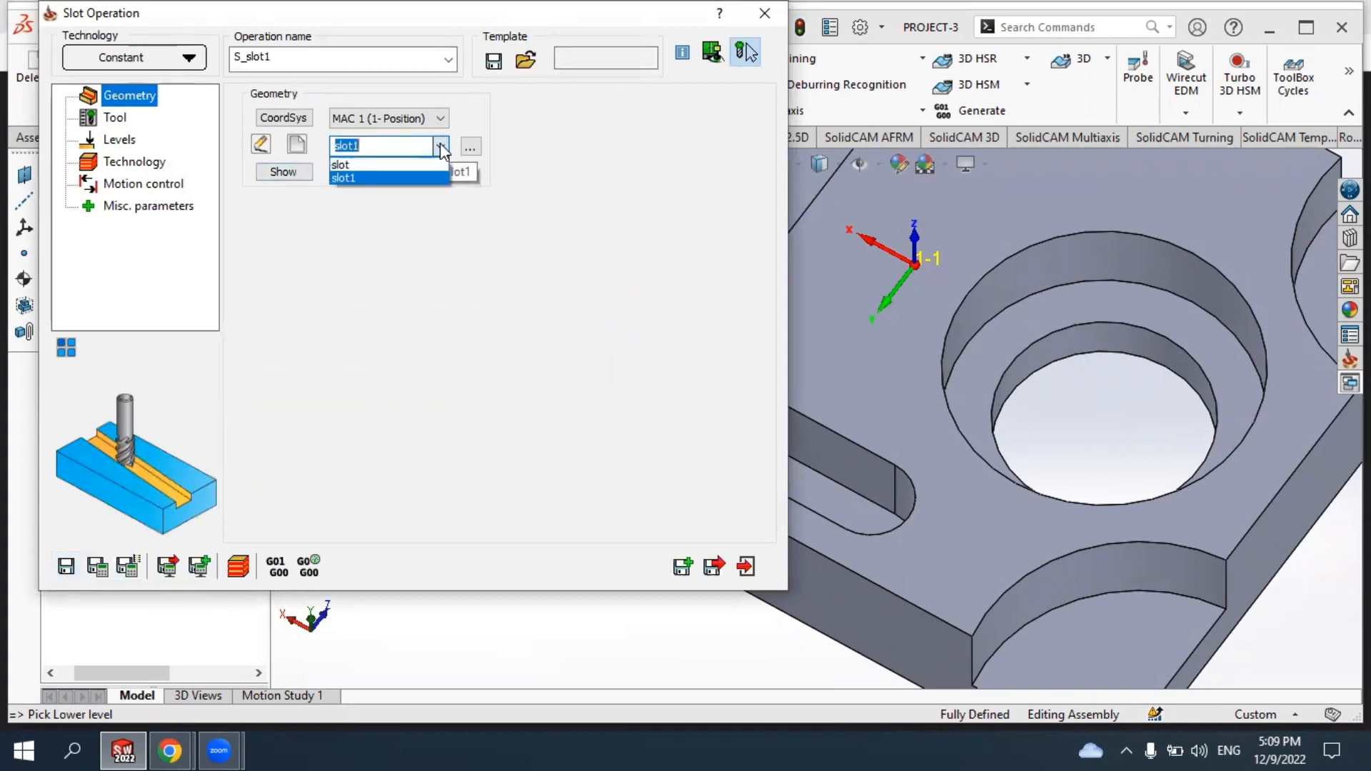
pyautogui.click(344, 165)
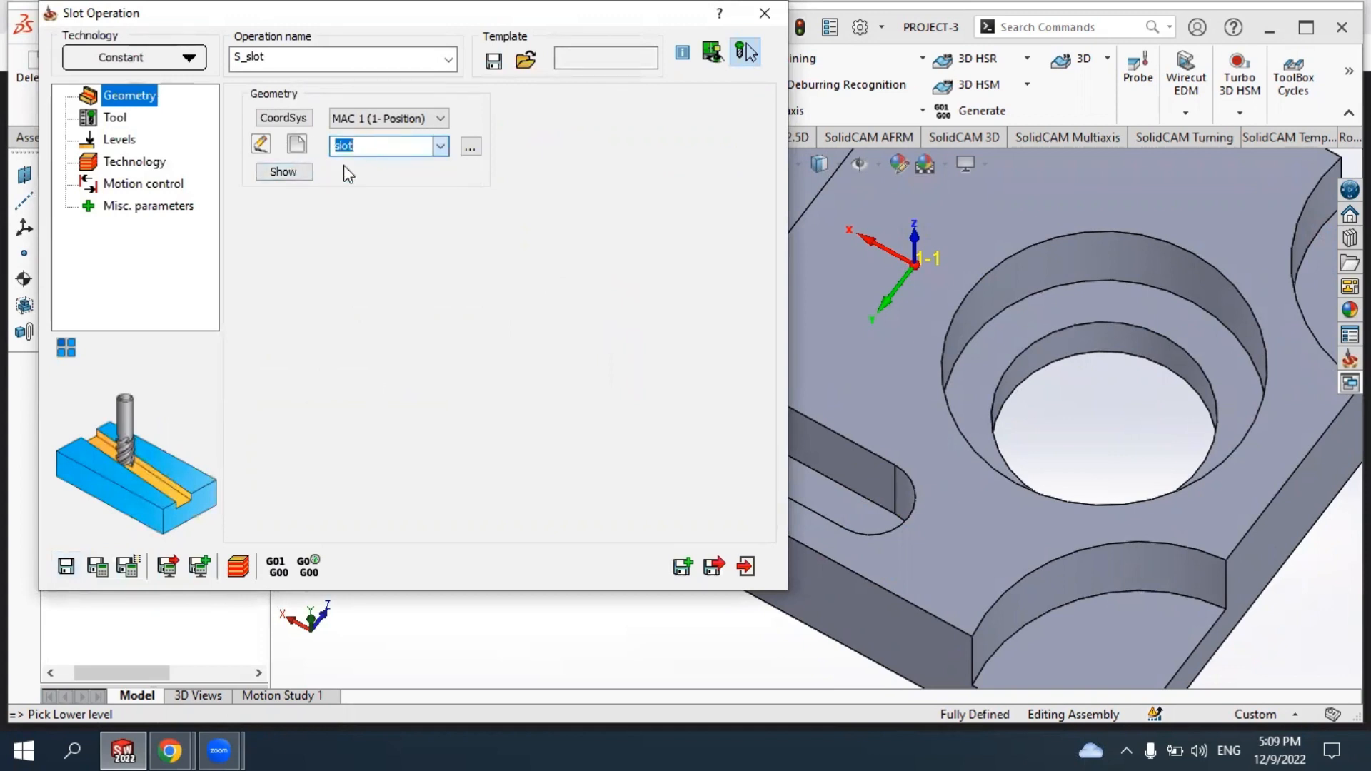
# Compare the stored slot and slot1 geometries by highlighting each chain on the model.
pyautogui.click(470, 148)
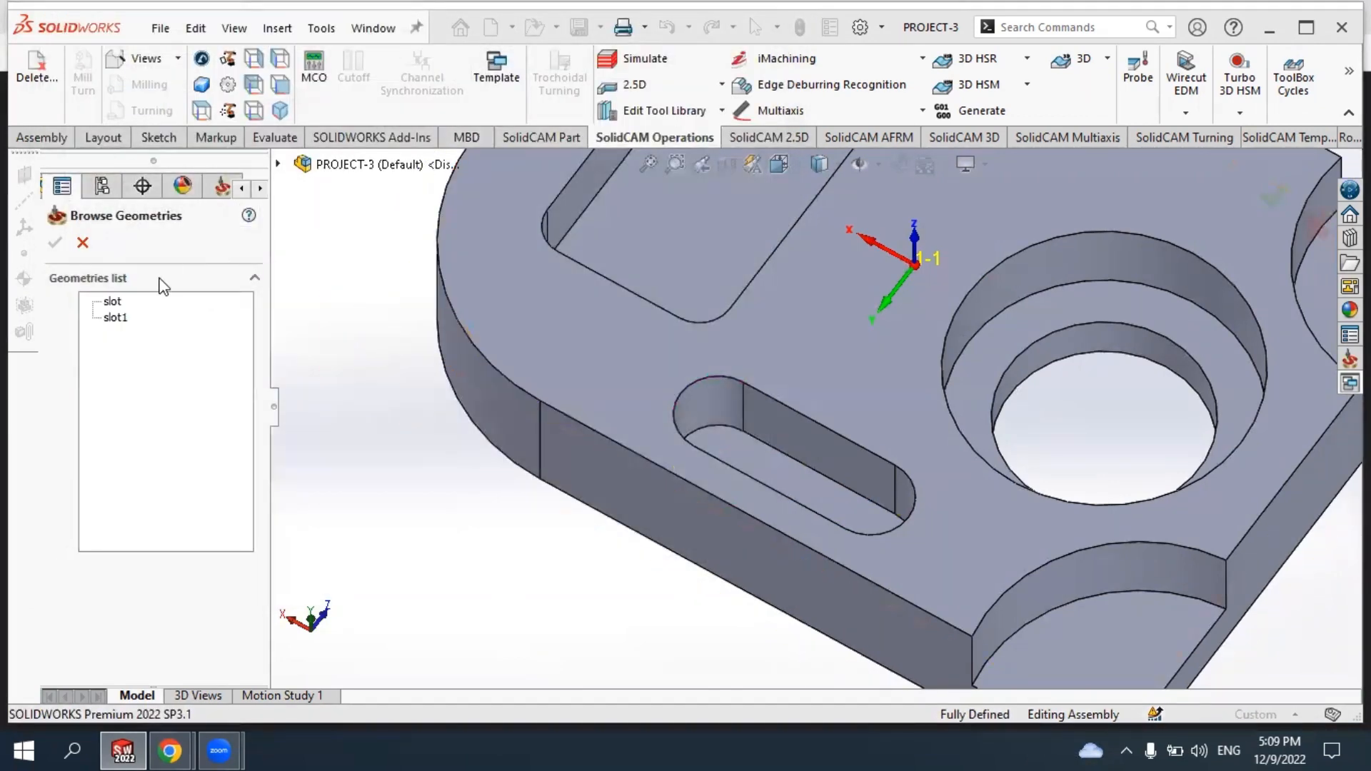
pyautogui.click(113, 301)
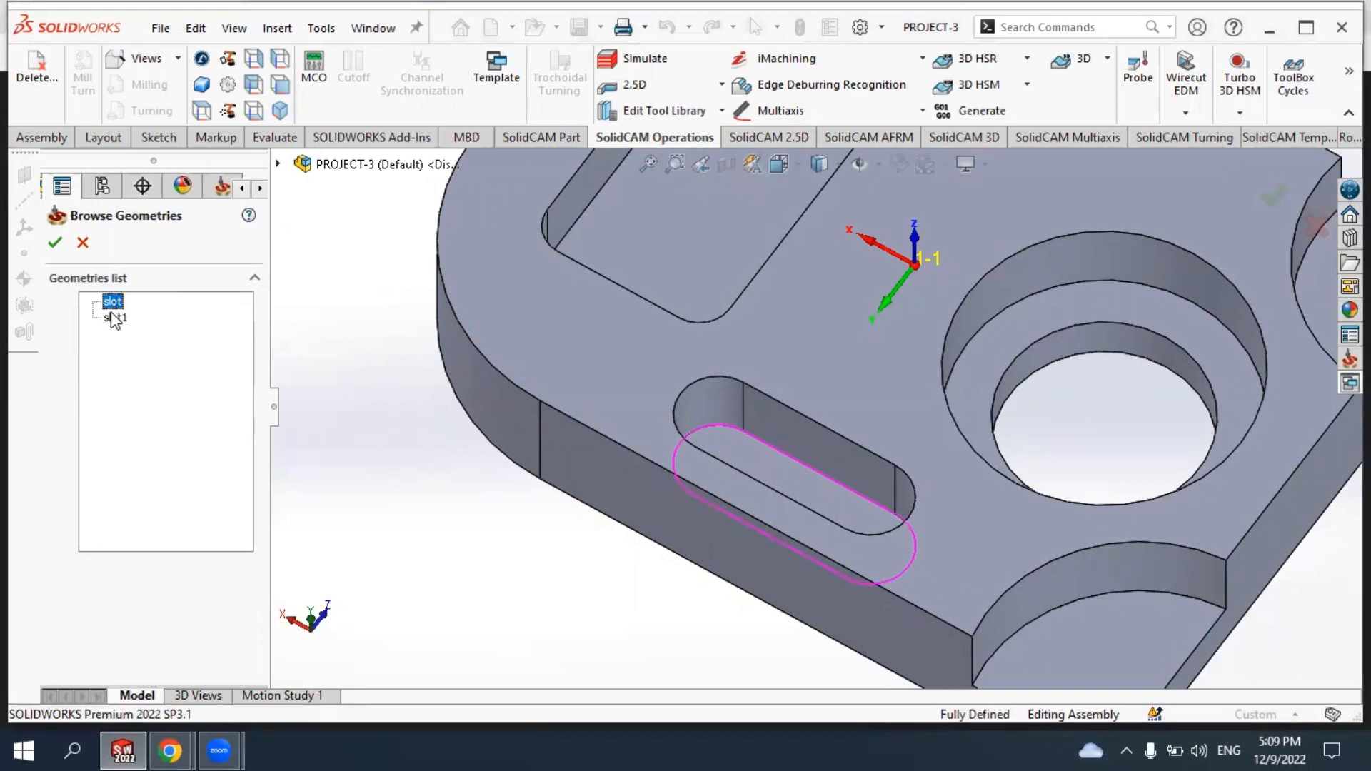
pyautogui.click(112, 318)
pyautogui.click(113, 302)
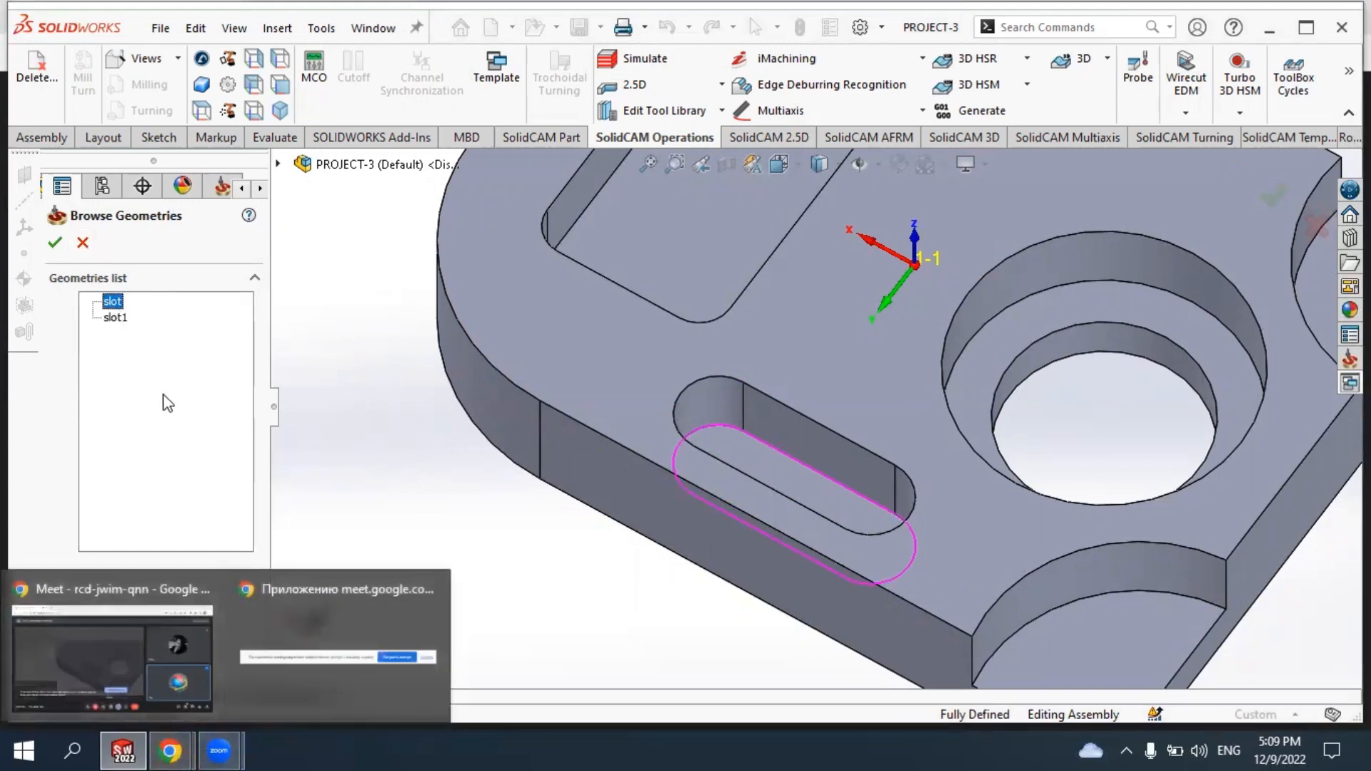
pyautogui.click(116, 318)
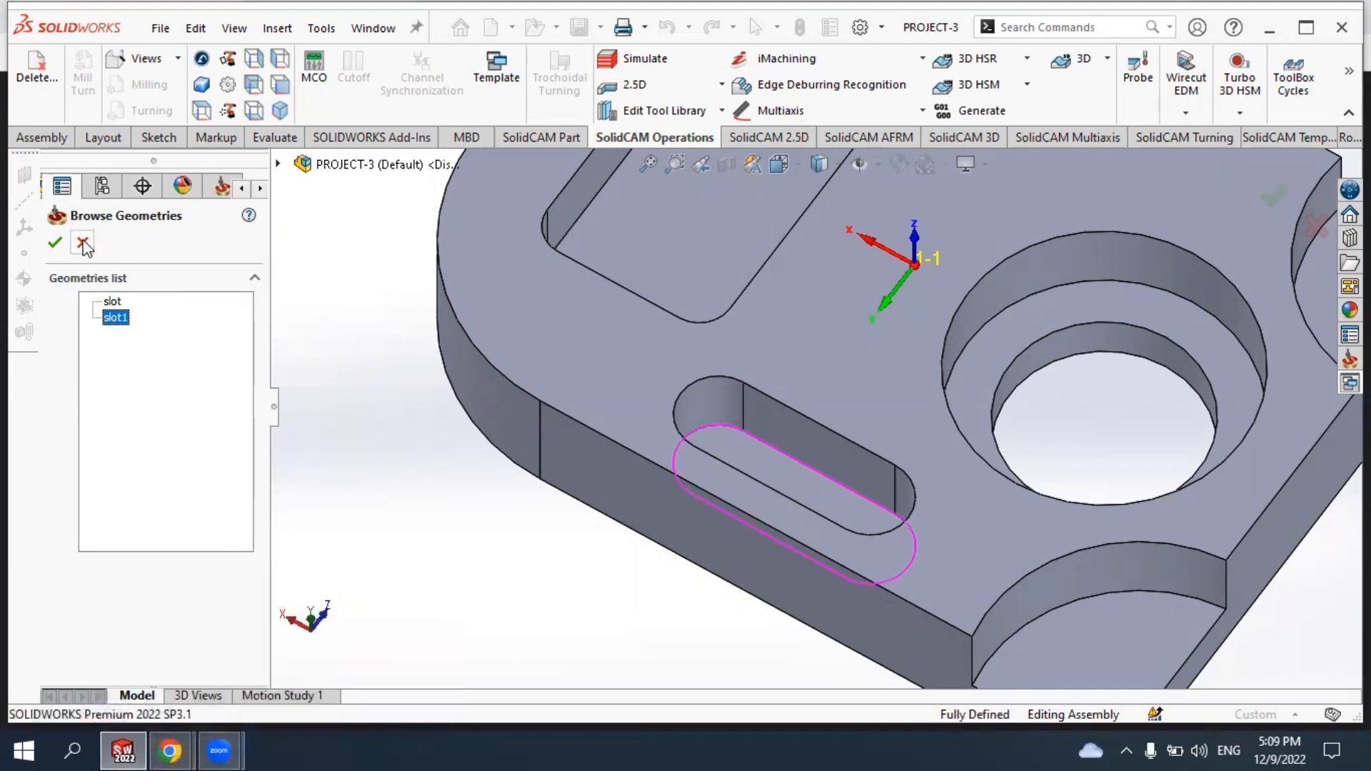
pyautogui.click(56, 243)
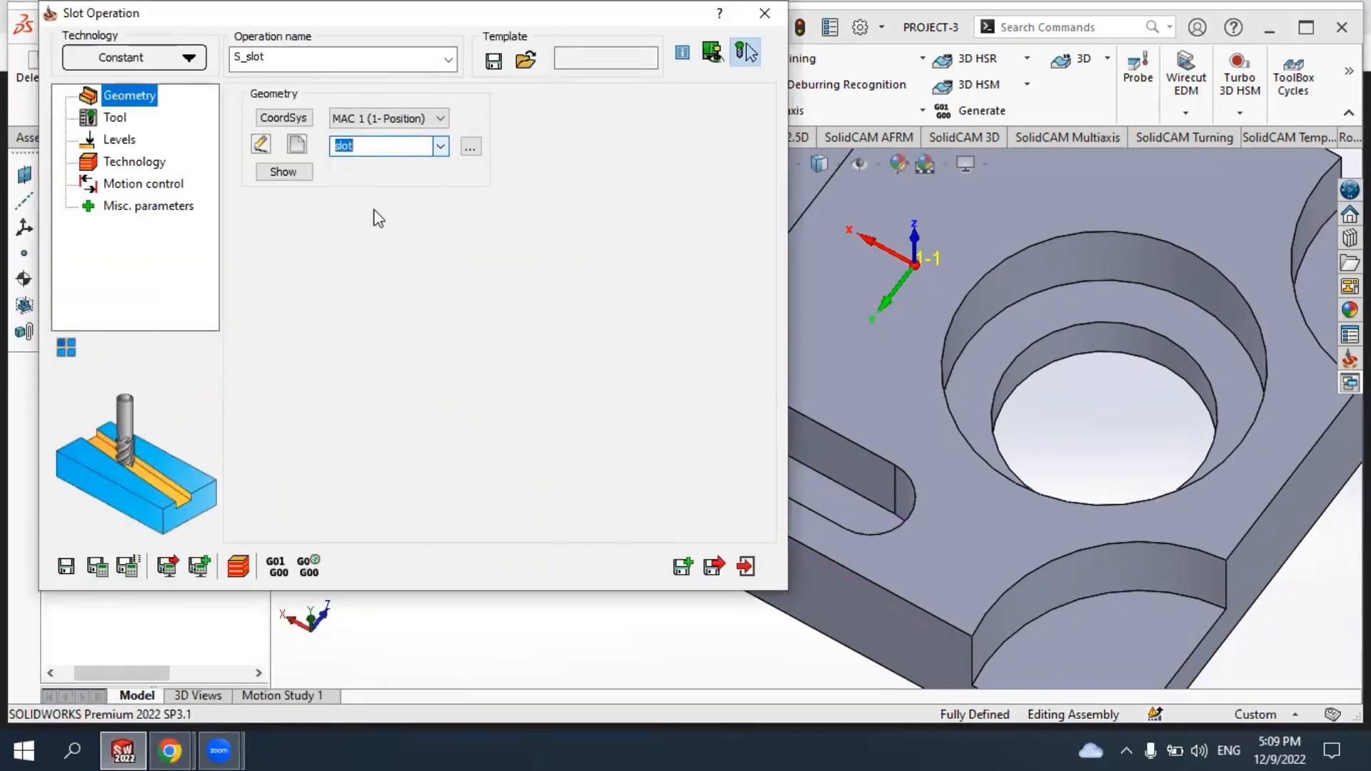
# Set the profile offset to 0 with a slot depth of 10, and save and calculate the slot operation.
pyautogui.click(142, 164)
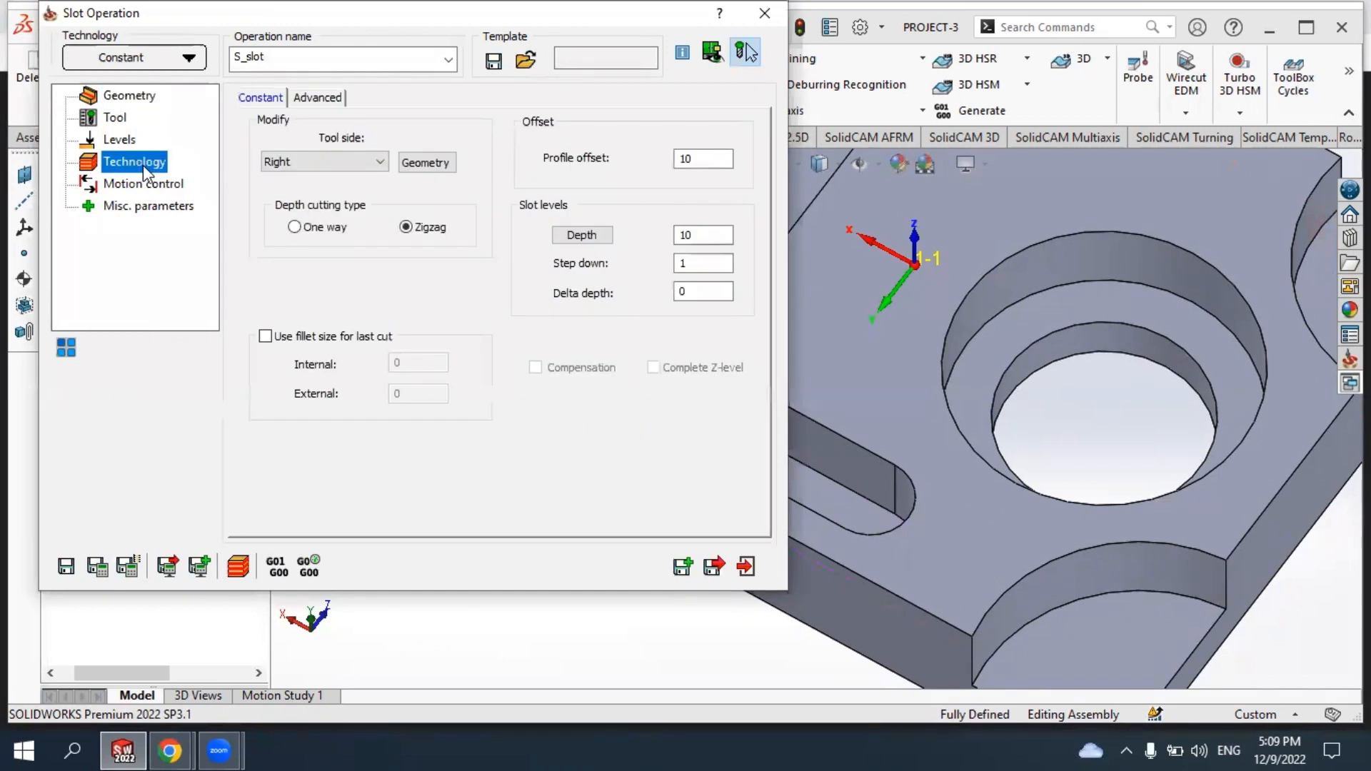
pyautogui.doubleClick(700, 164)
pyautogui.write('0')
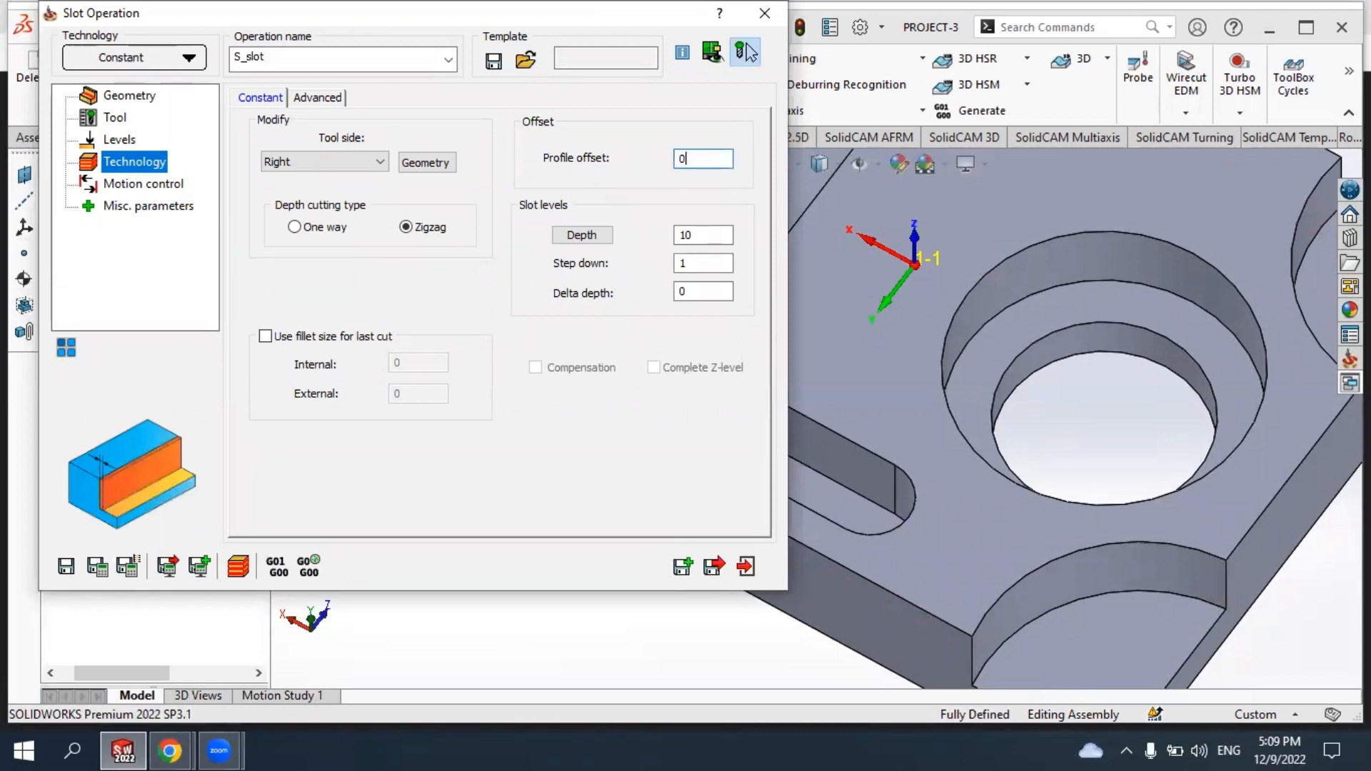
pyautogui.click(686, 234)
pyautogui.write('10')
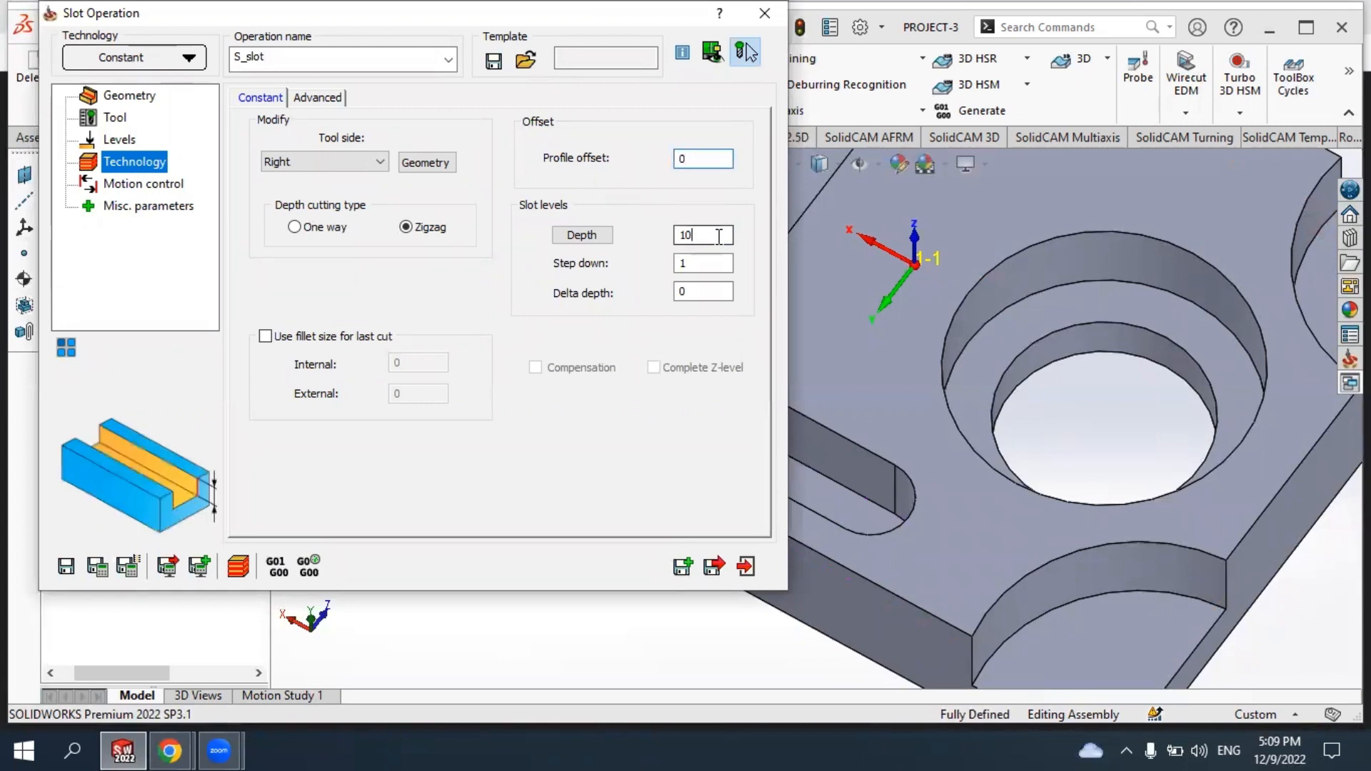
pyautogui.click(91, 566)
pyautogui.scroll(3, 796, 402)
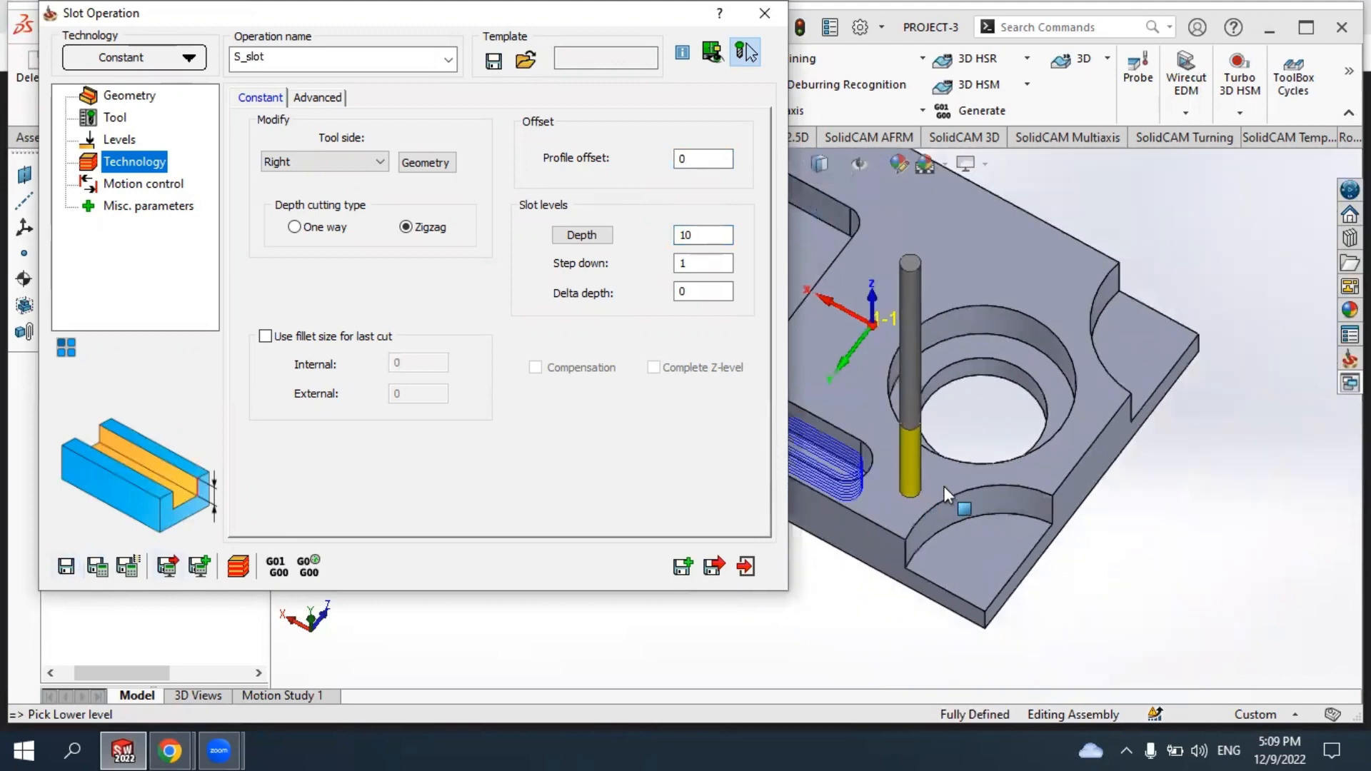
# Inspect the calculated slot toolpath on the model, and simulate its material removal with SolidVerify.
pyautogui.scroll(-3, 949, 486)
pyautogui.moveTo(638, 14); pyautogui.dragTo(432, 34)
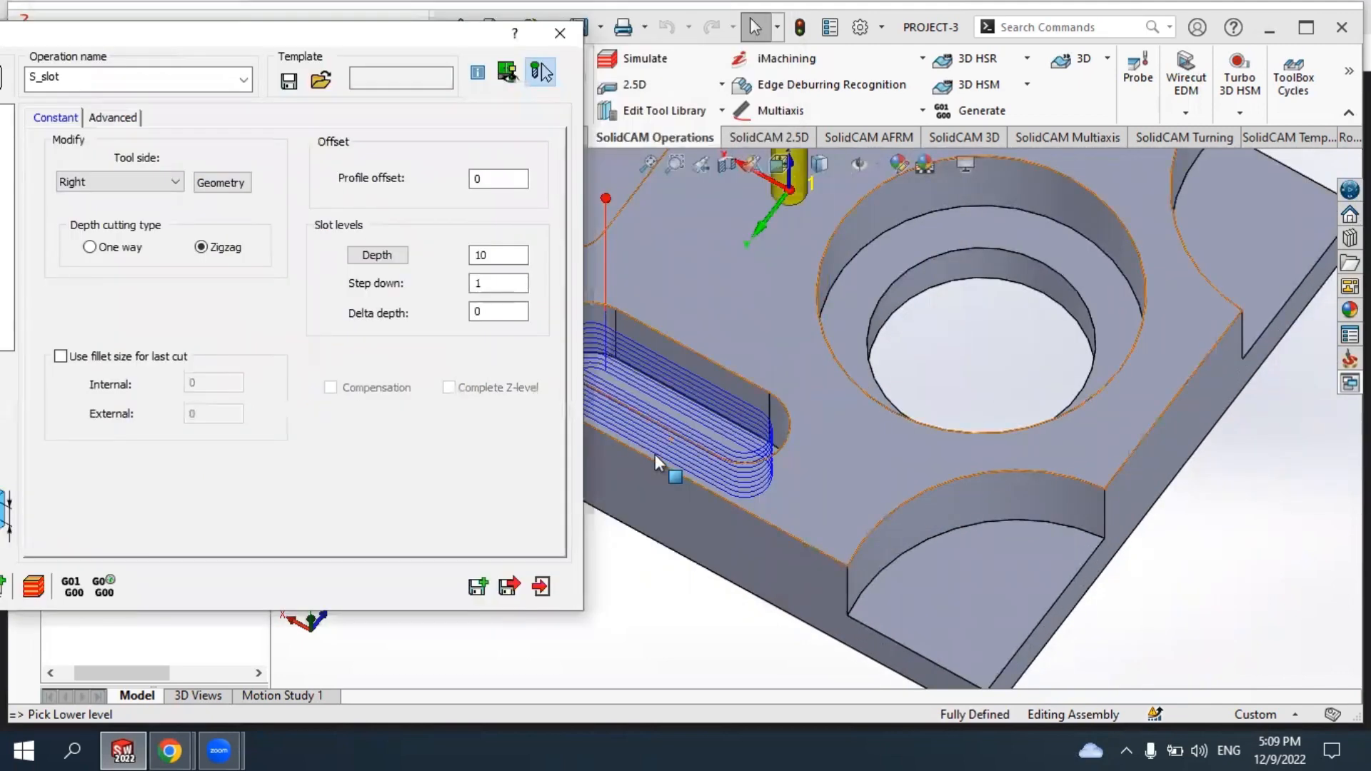
pyautogui.scroll(2, 668, 361)
pyautogui.scroll(-3, 703, 371)
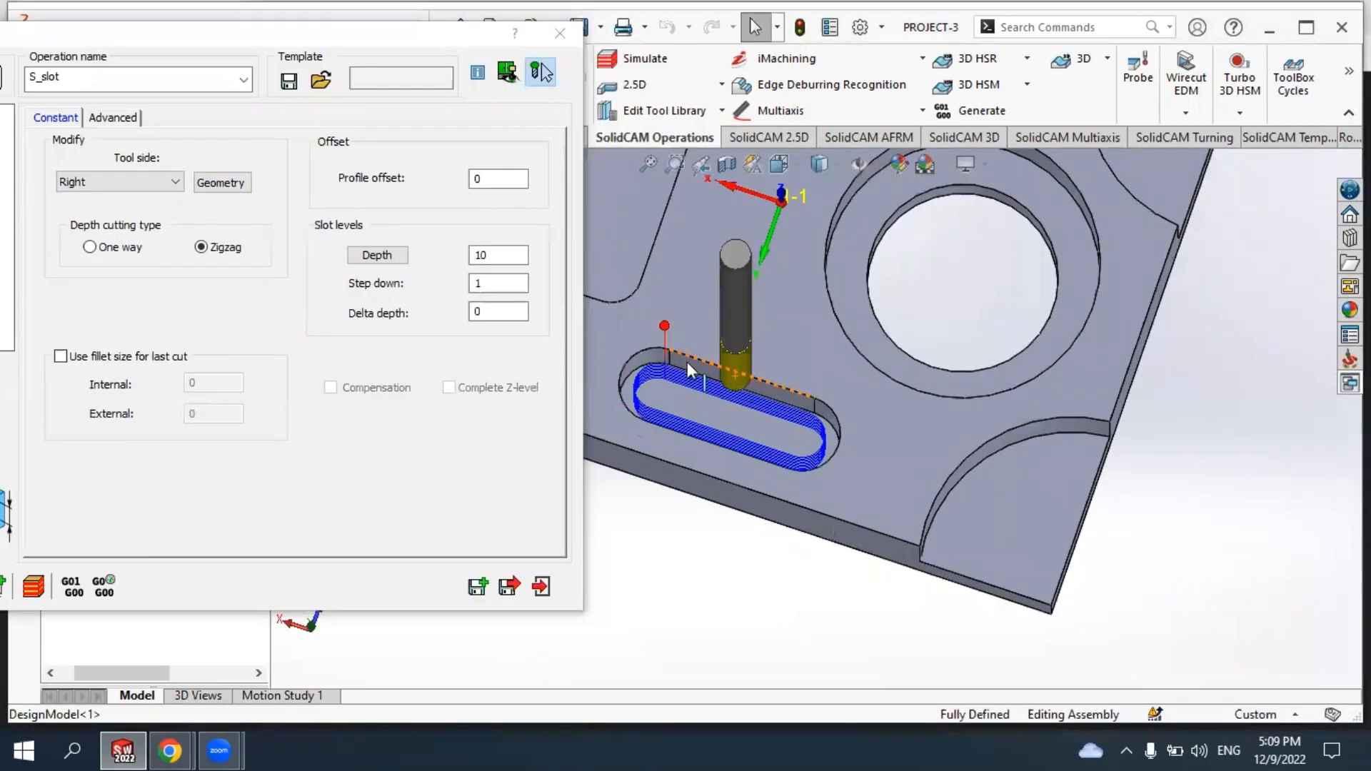
pyautogui.moveTo(510, 39); pyautogui.dragTo(678, 25)
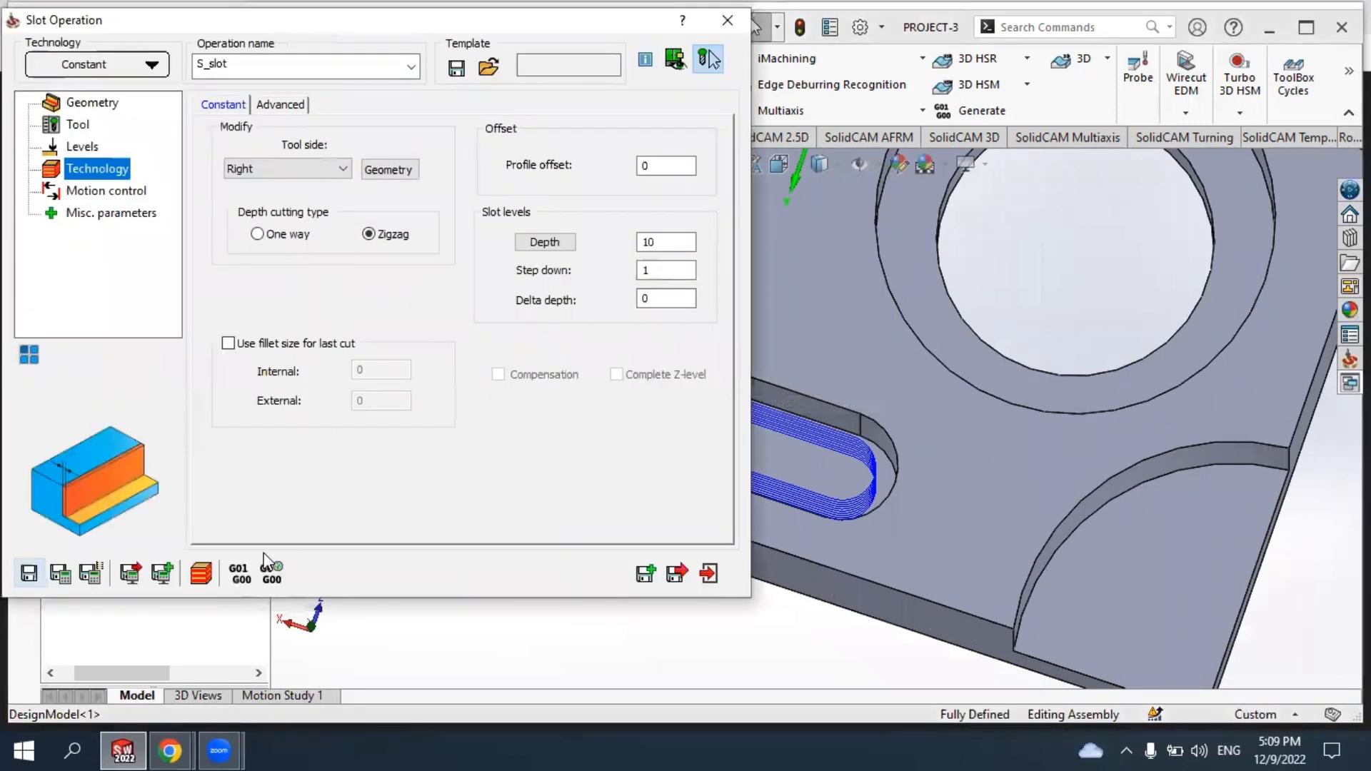
pyautogui.click(205, 577)
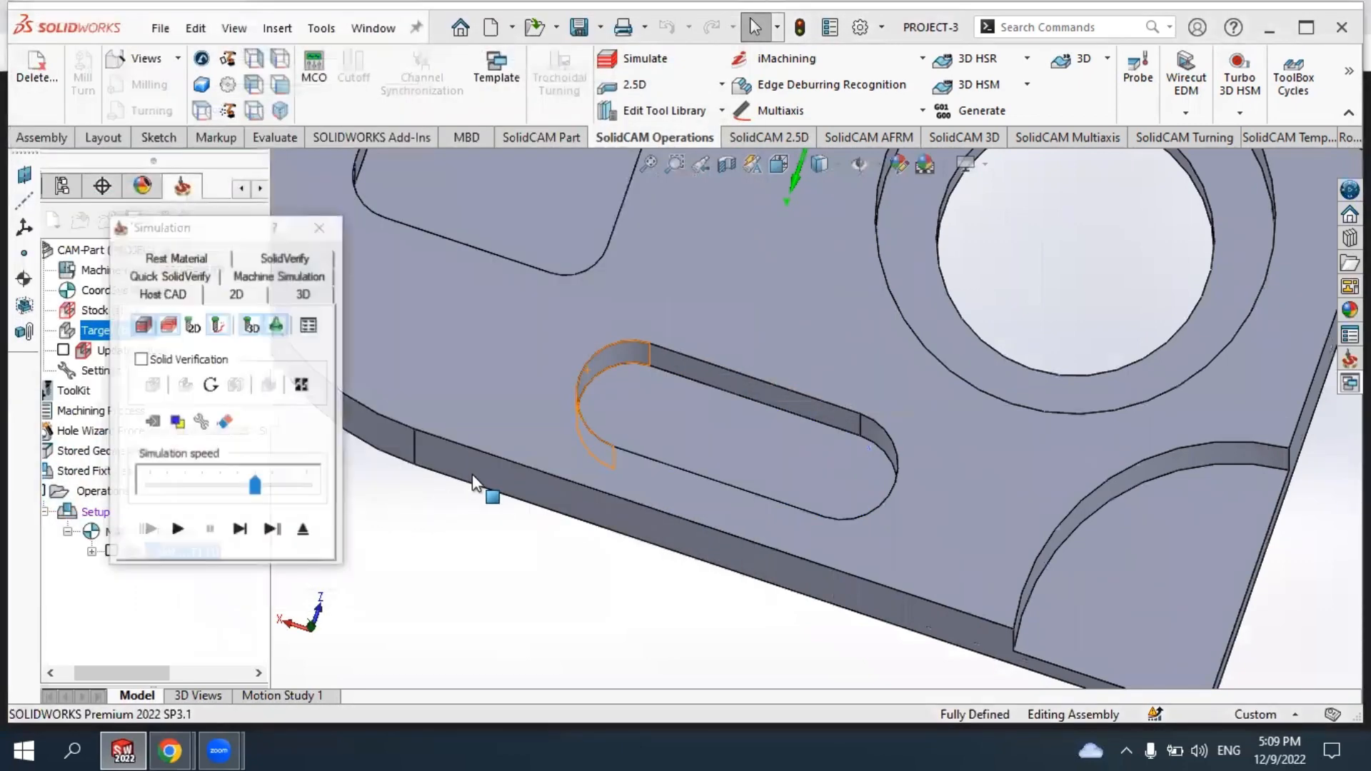
pyautogui.click(292, 264)
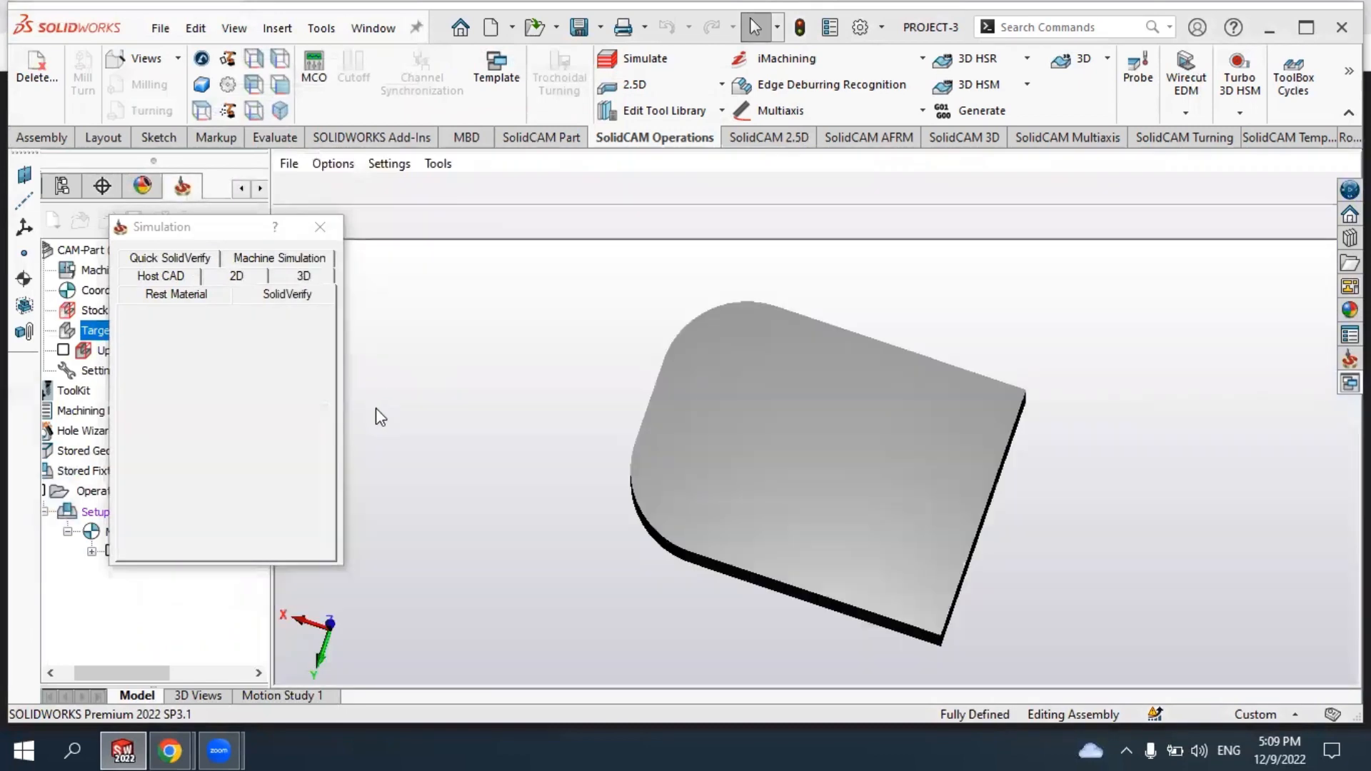
pyautogui.click(179, 528)
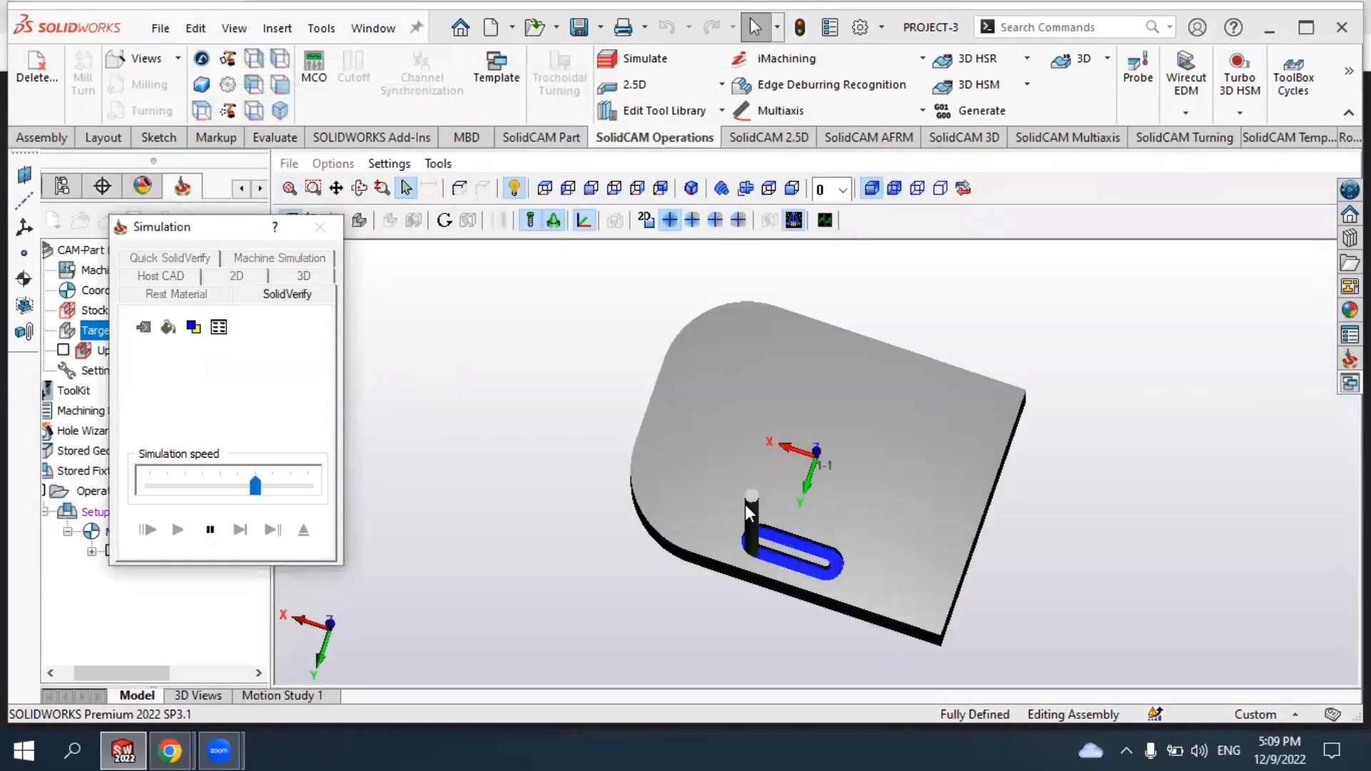
pyautogui.scroll(5, 744, 504)
pyautogui.scroll(-2, 741, 579)
pyautogui.scroll(3, 811, 601)
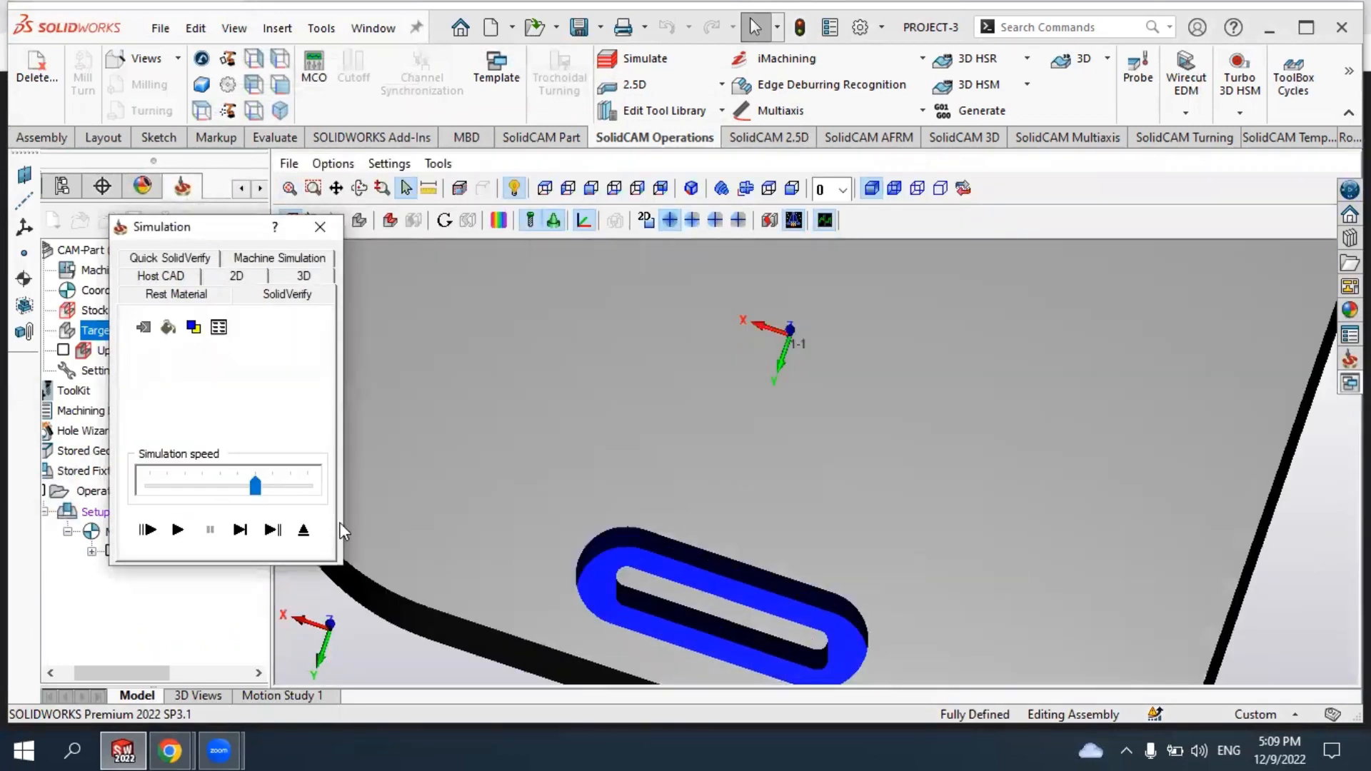
pyautogui.click(320, 227)
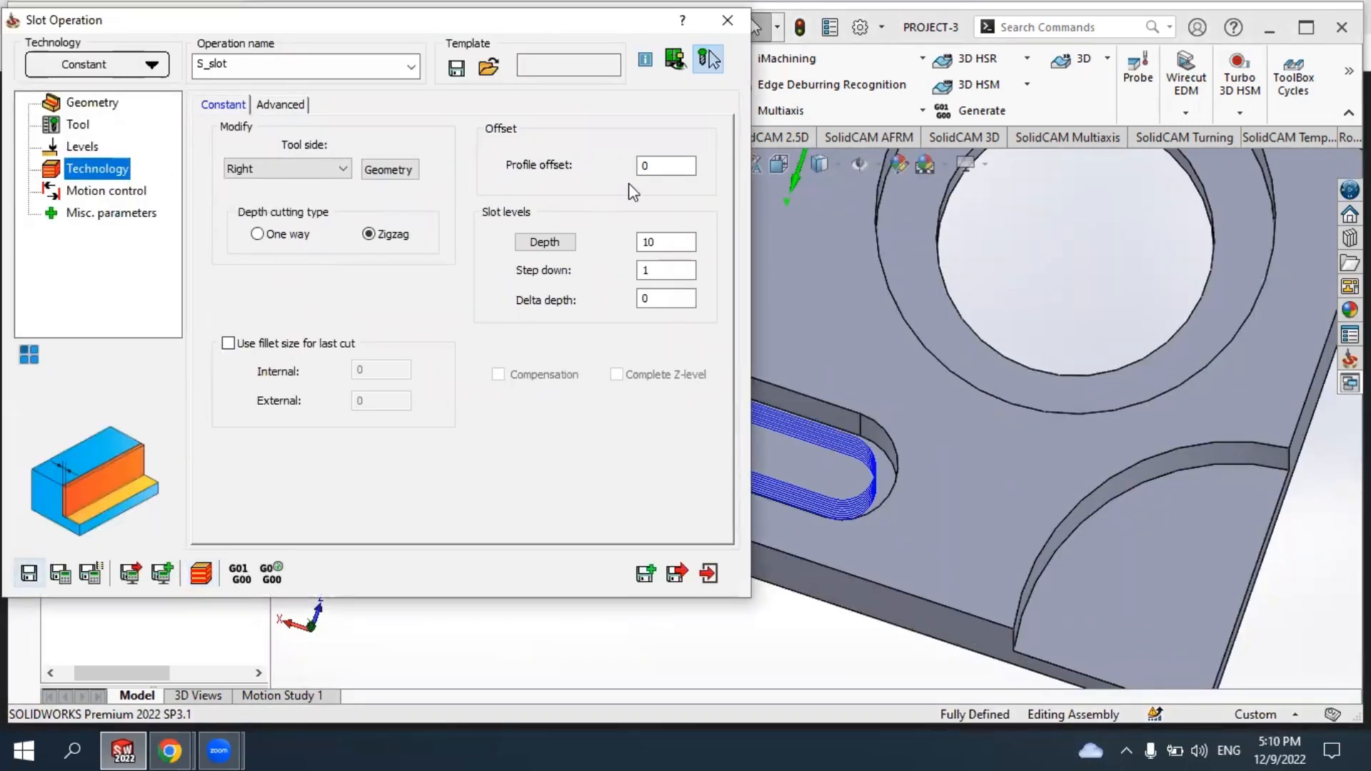
# Try to save and calculate the slot operation with a profile offset of 4.
pyautogui.doubleClick(650, 166)
pyautogui.write('4')
pyautogui.click(60, 573)
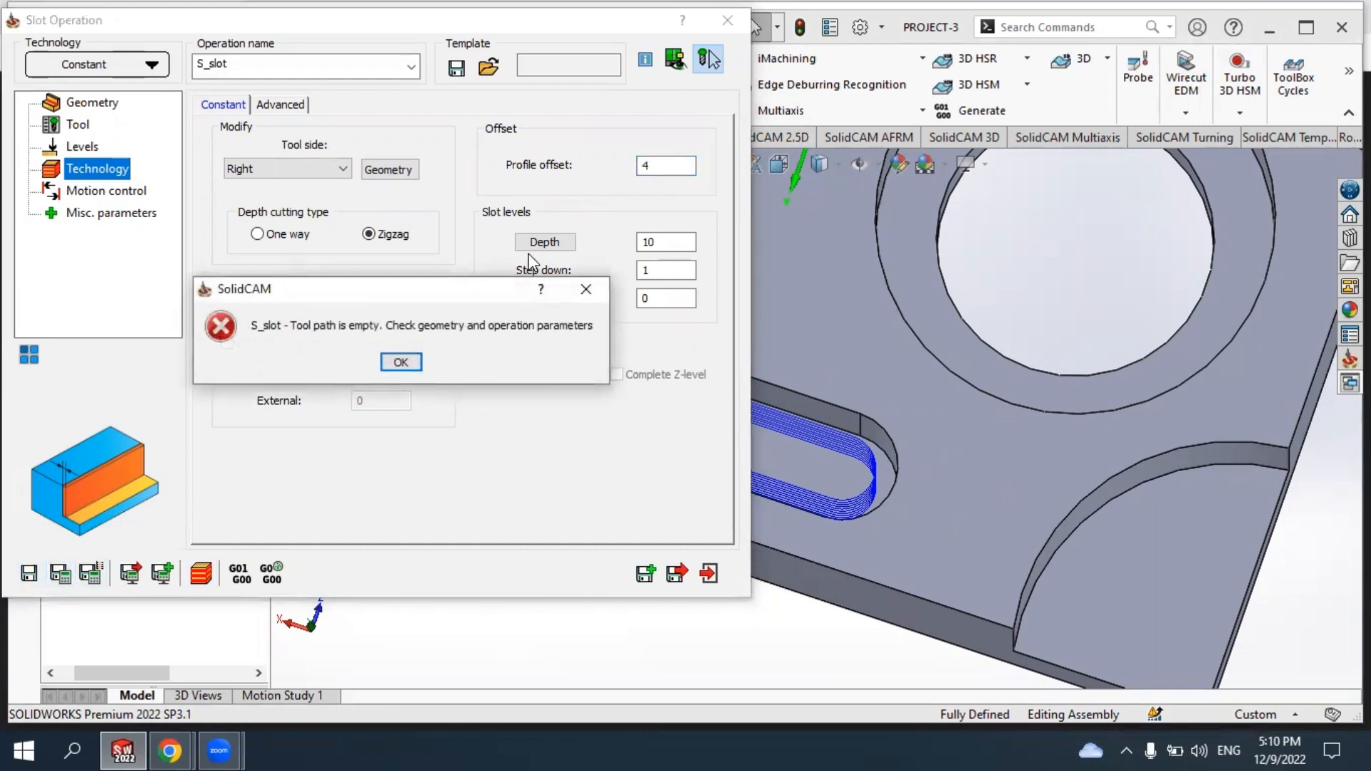
pyautogui.click(400, 362)
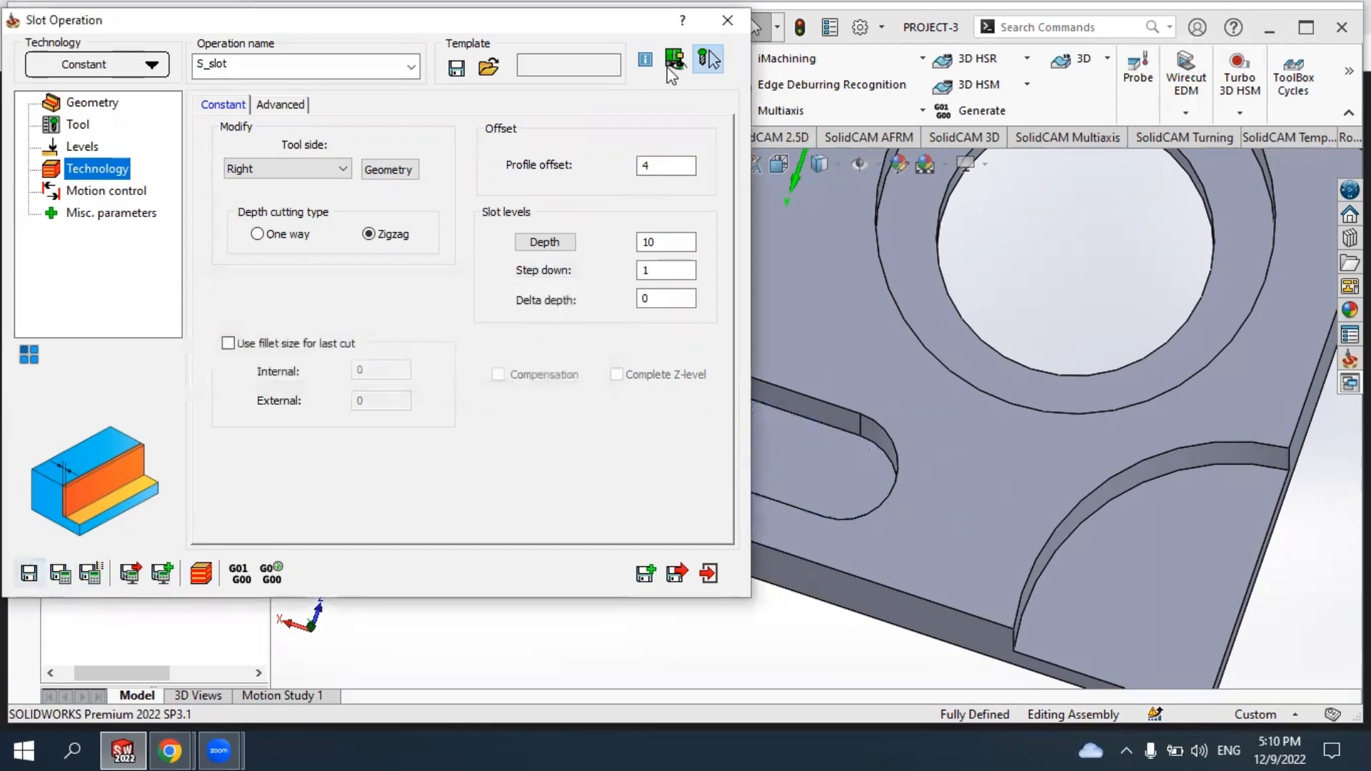
# Close the slot operation and delete it from the setup.
pyautogui.click(727, 20)
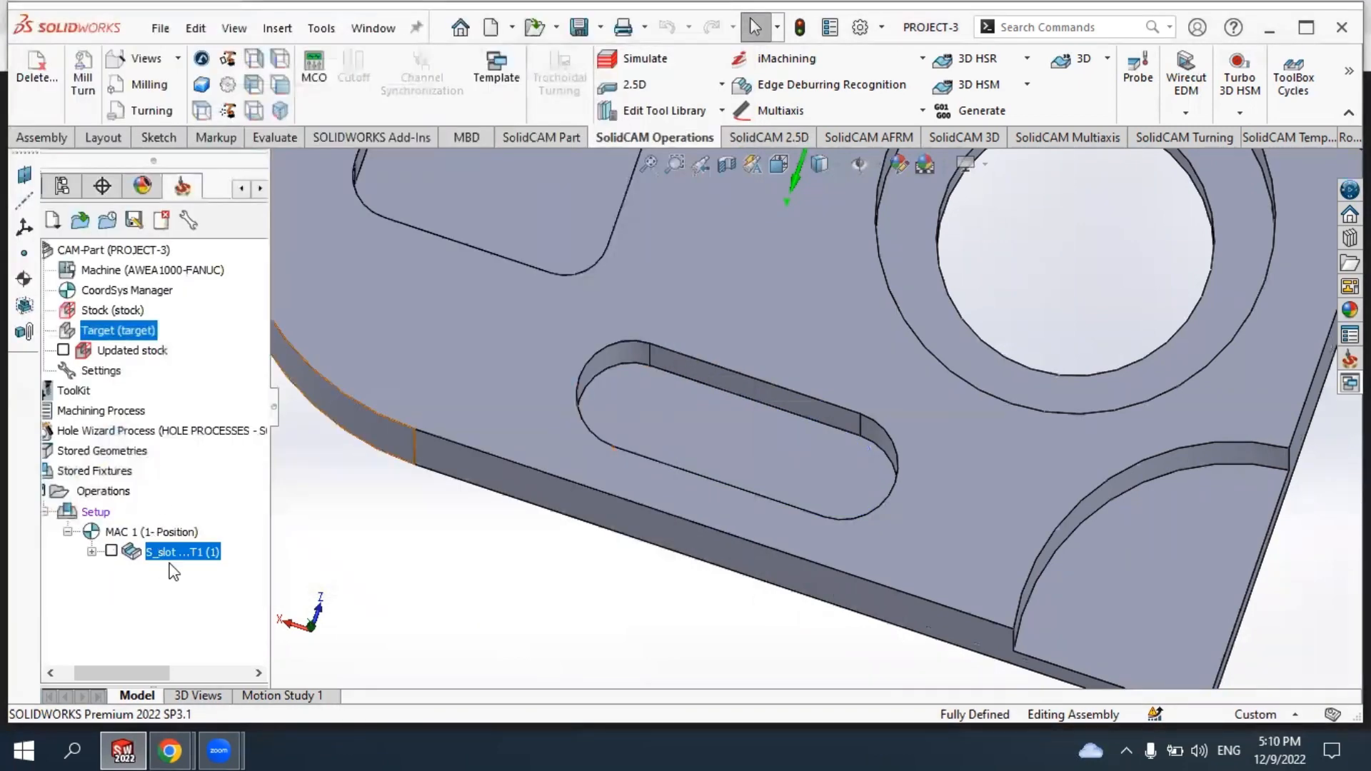
pyautogui.click(159, 546)
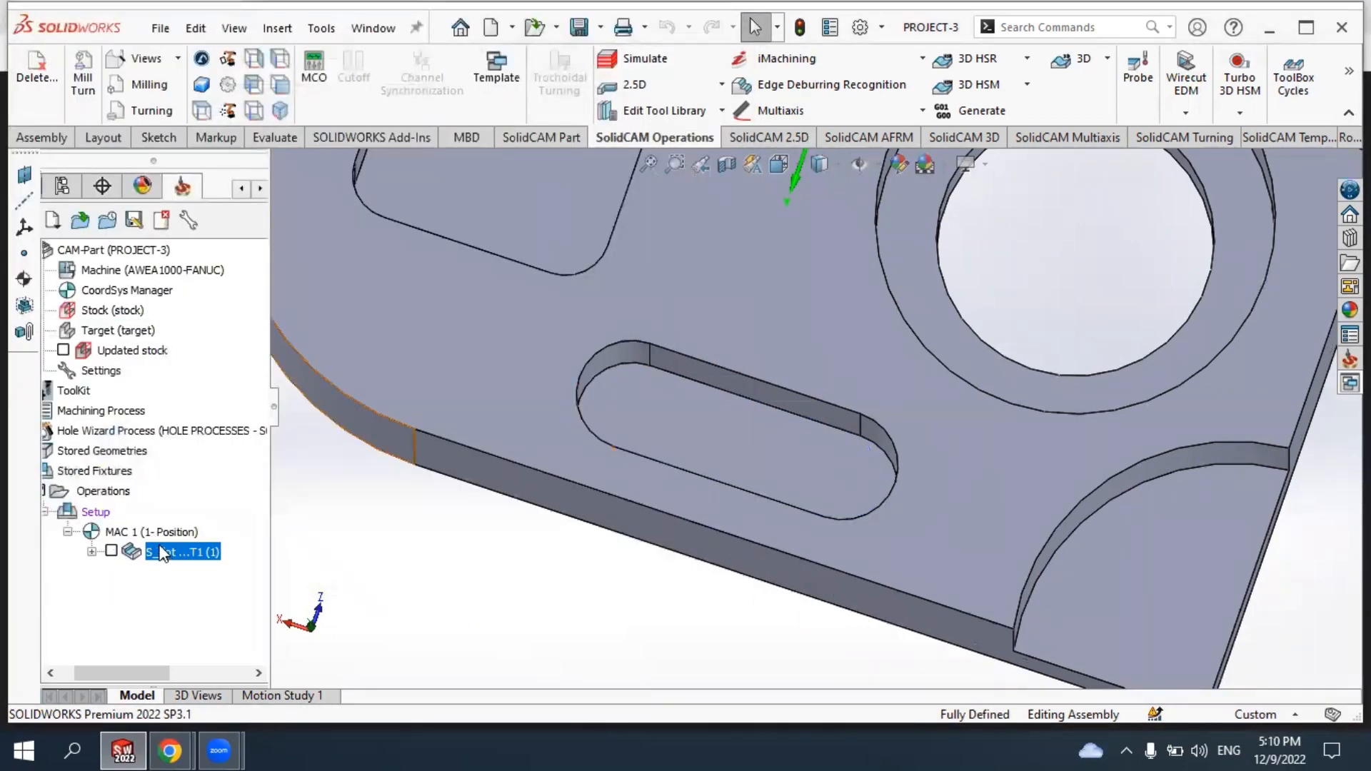
pyautogui.press('Delete')
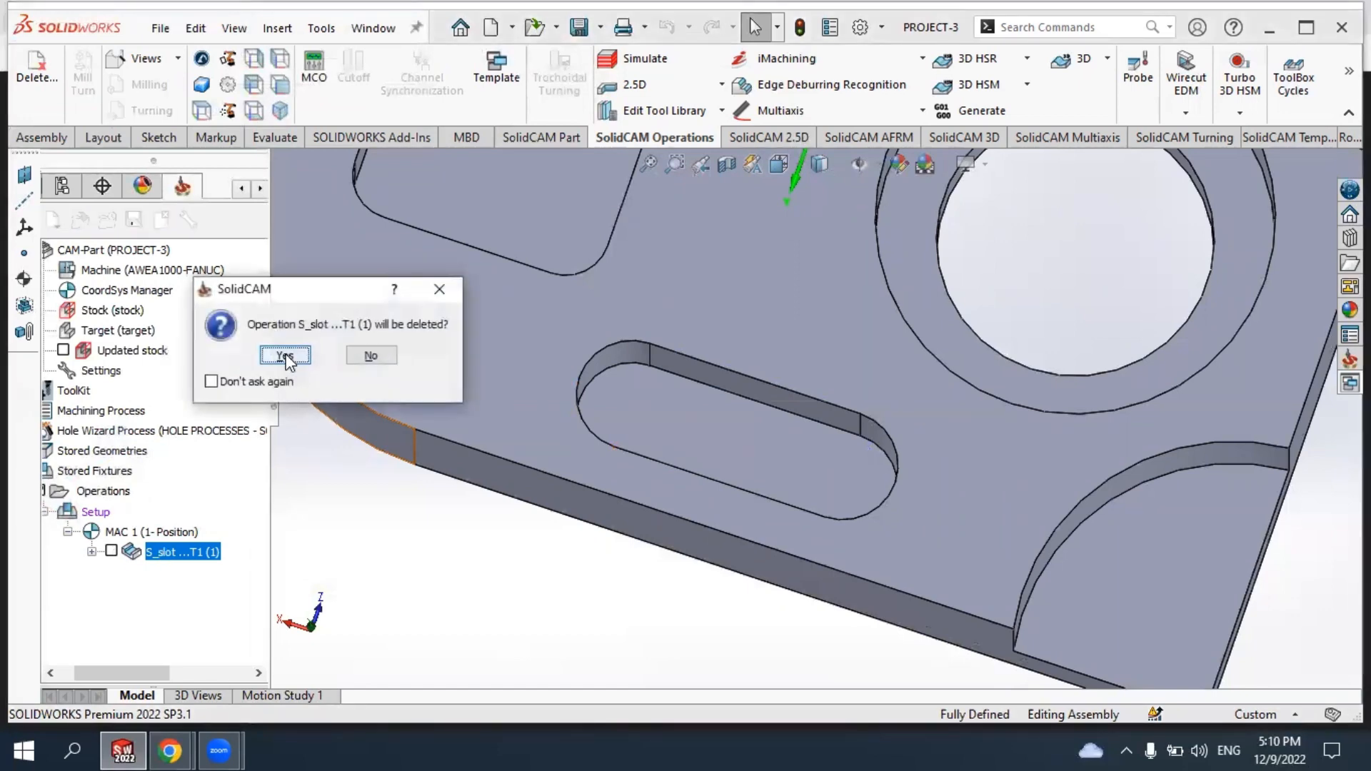
pyautogui.click(282, 355)
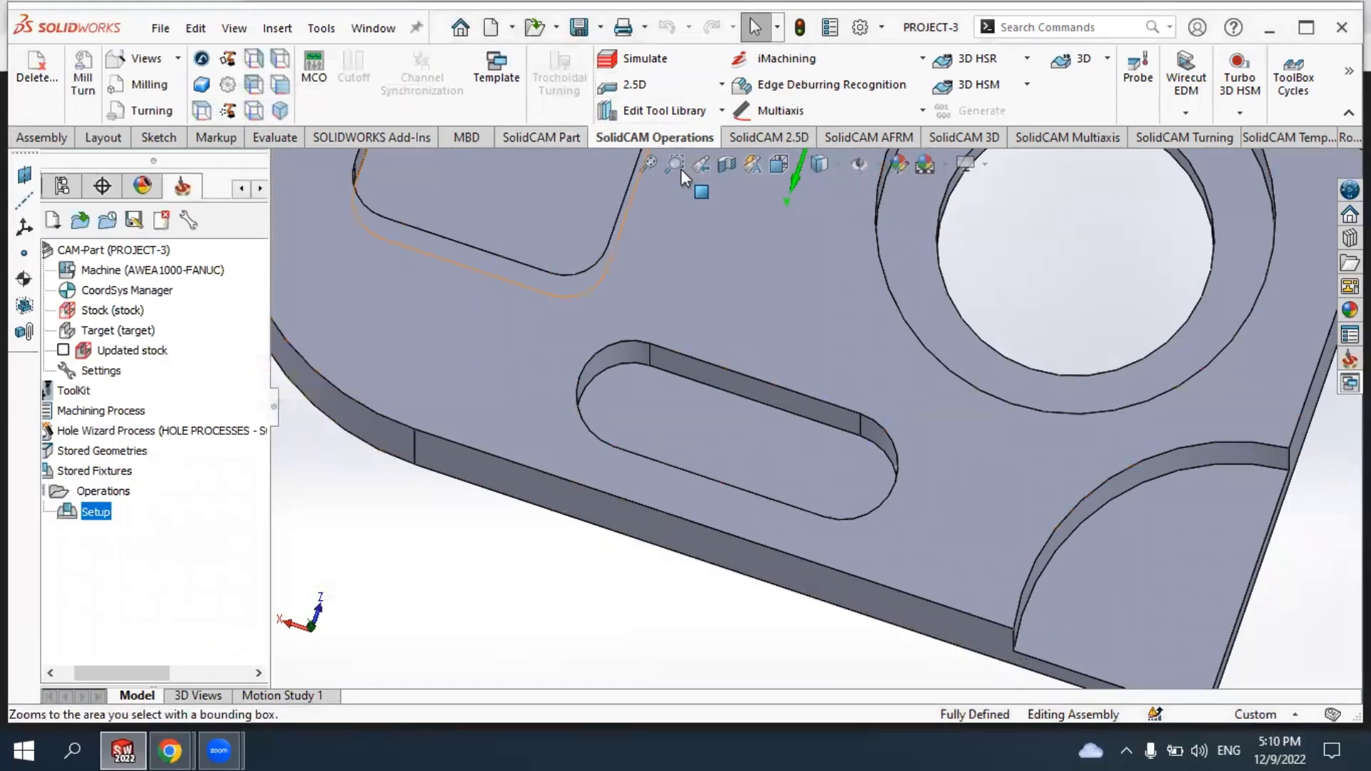
# Add a new 2.5D Slot operation to the setup.
pyautogui.scroll(2, 579, 379)
pyautogui.scroll(1, 579, 379)
pyautogui.moveTo(578, 378); pyautogui.dragTo(594, 222, button='middle')
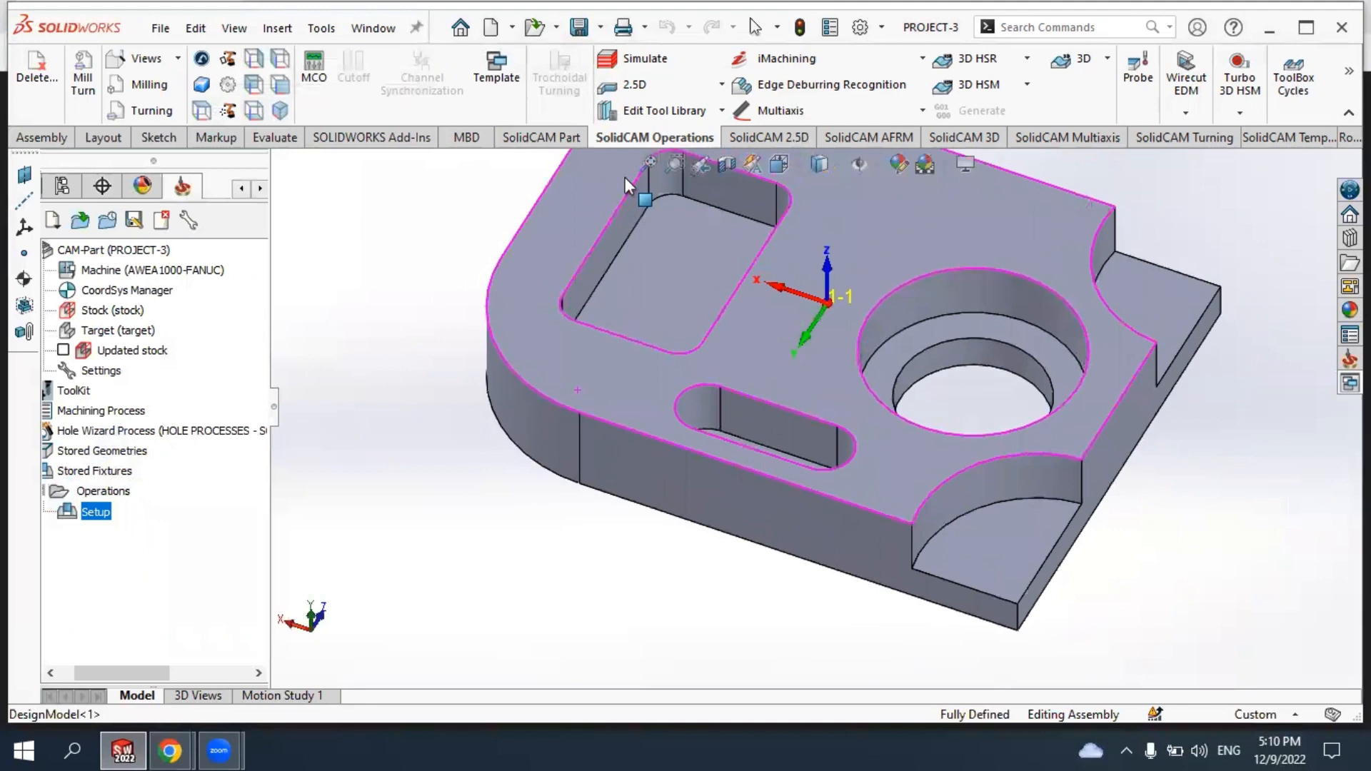
pyautogui.click(723, 84)
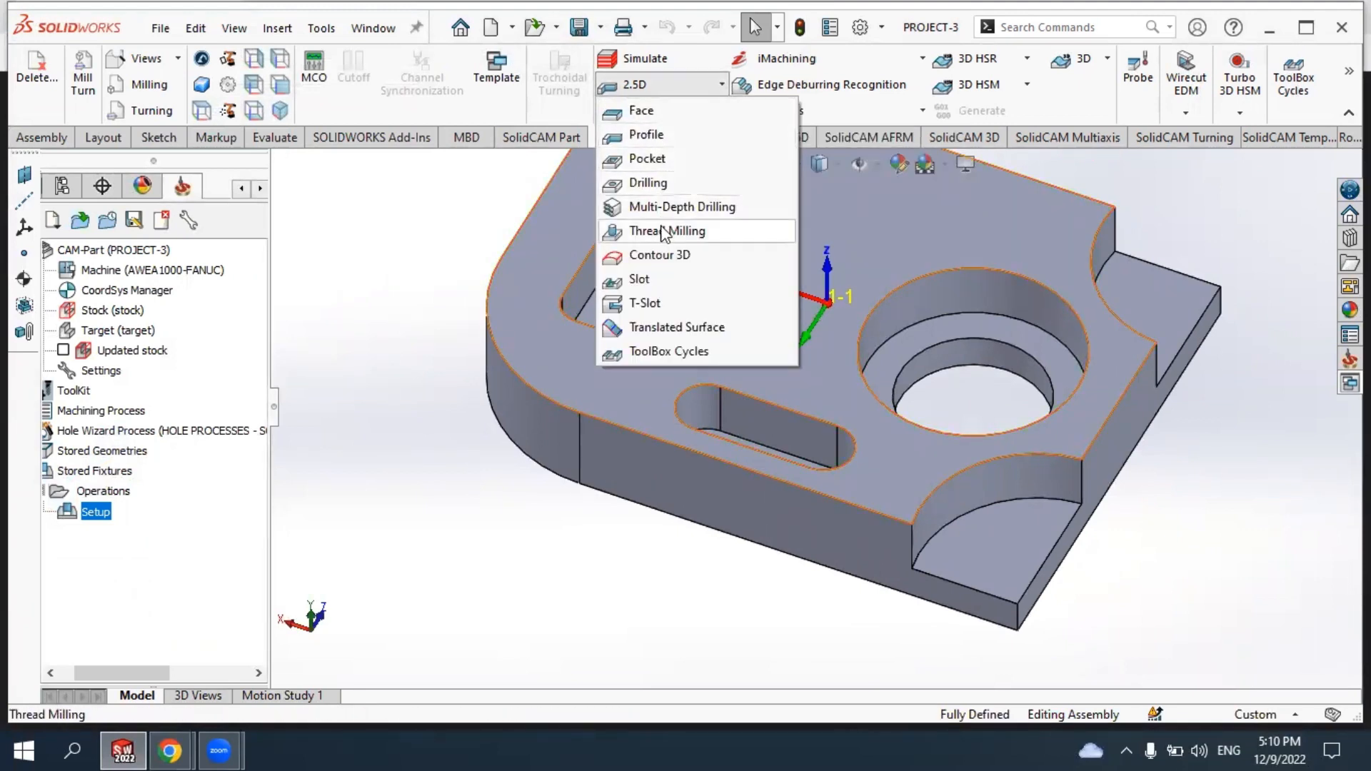
pyautogui.click(640, 280)
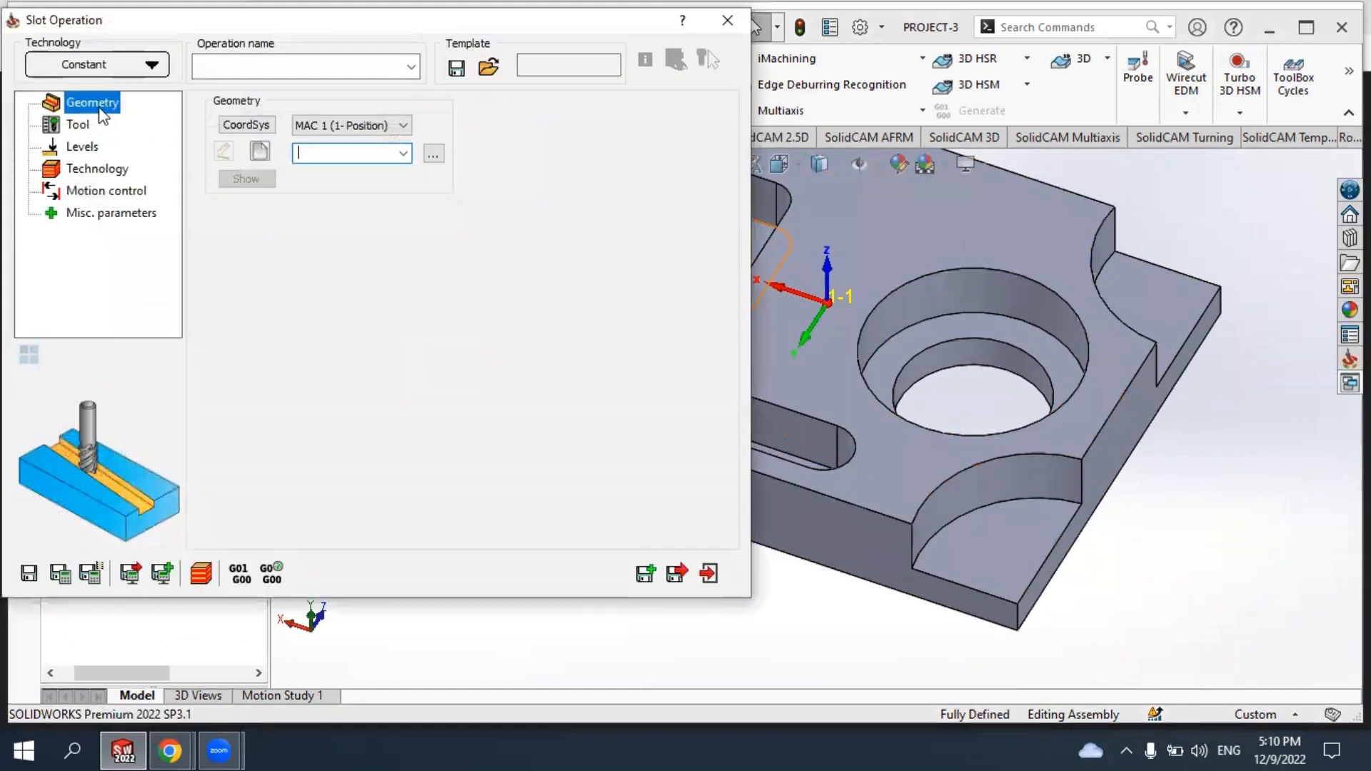
# Define a new geometry for the operation as a closed chain around the bottom edge of the plate's narrow slot.
pyautogui.click(260, 151)
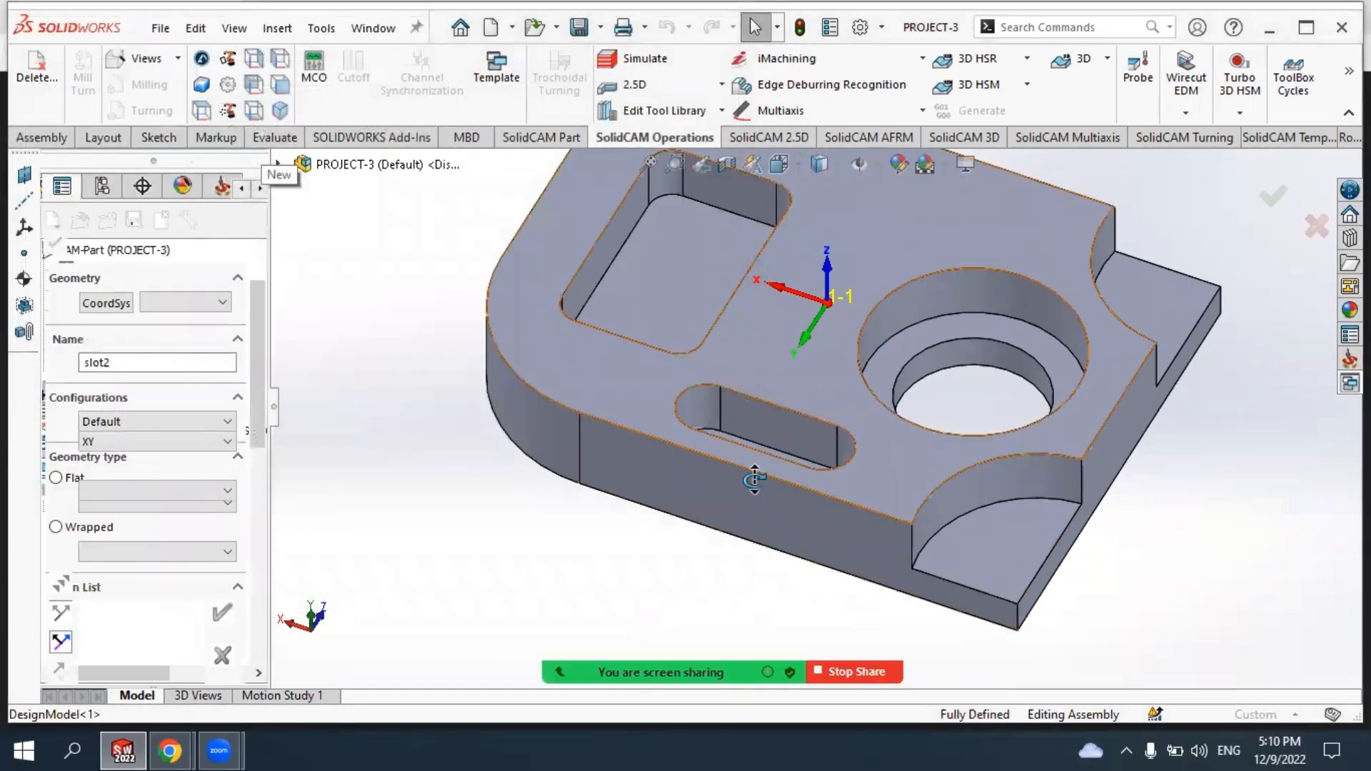
pyautogui.moveTo(753, 476); pyautogui.dragTo(752, 494, button='middle')
pyautogui.scroll(-6, 771, 417)
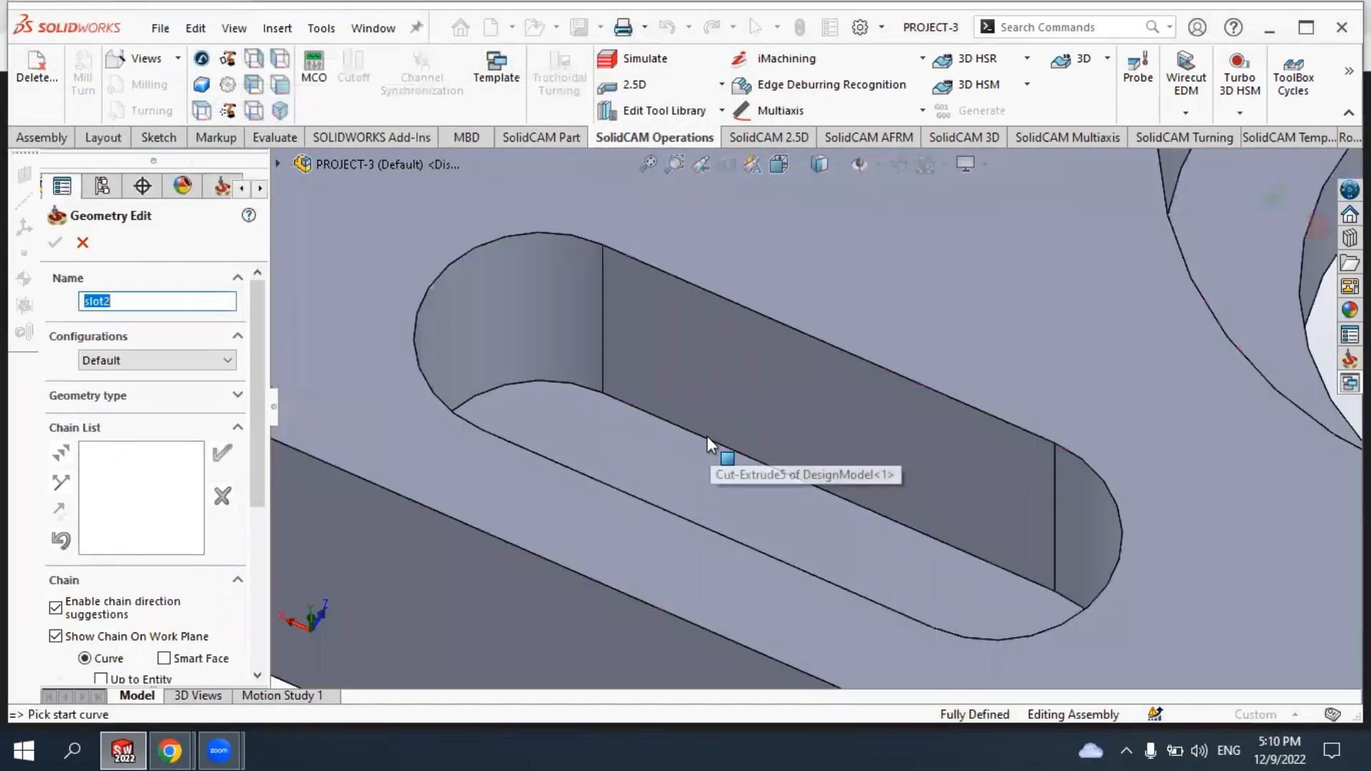
pyautogui.click(701, 437)
pyautogui.click(700, 438)
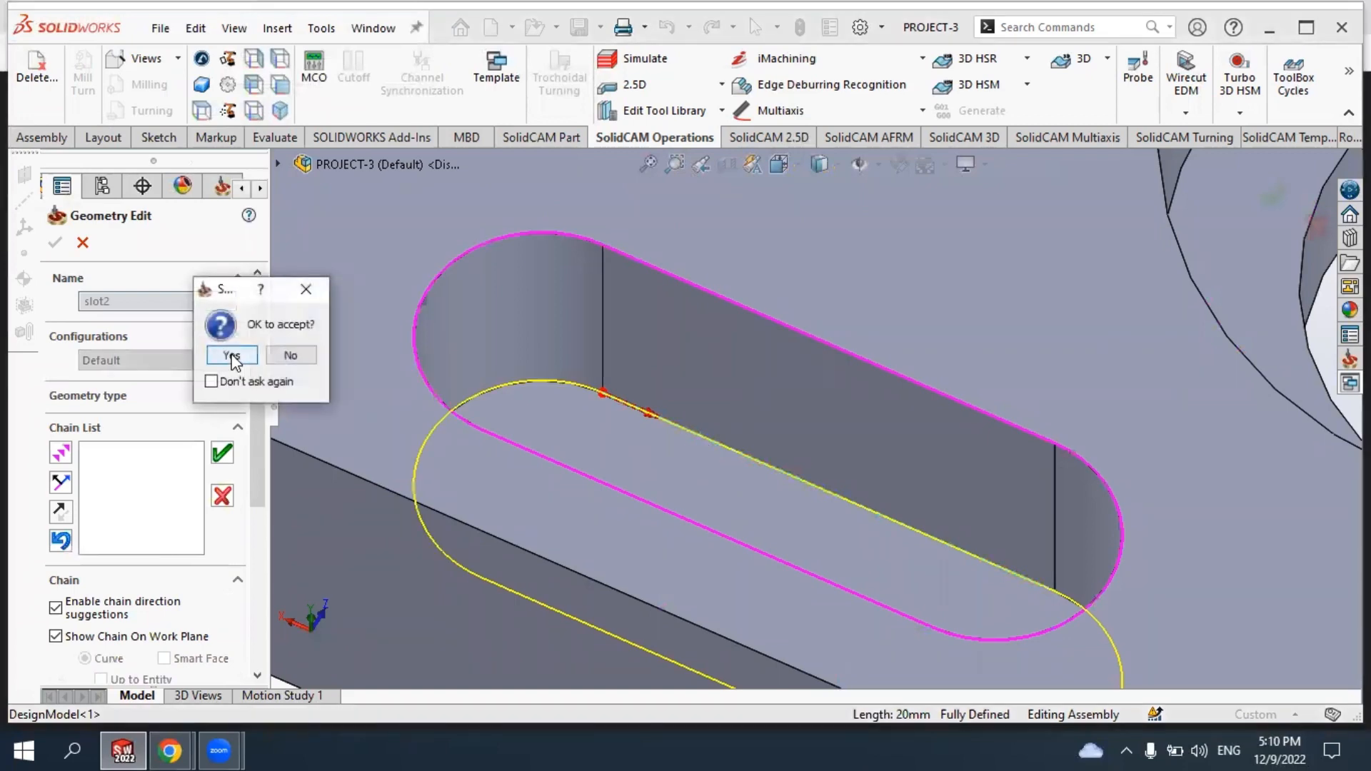
pyautogui.click(229, 356)
pyautogui.scroll(4, 571, 393)
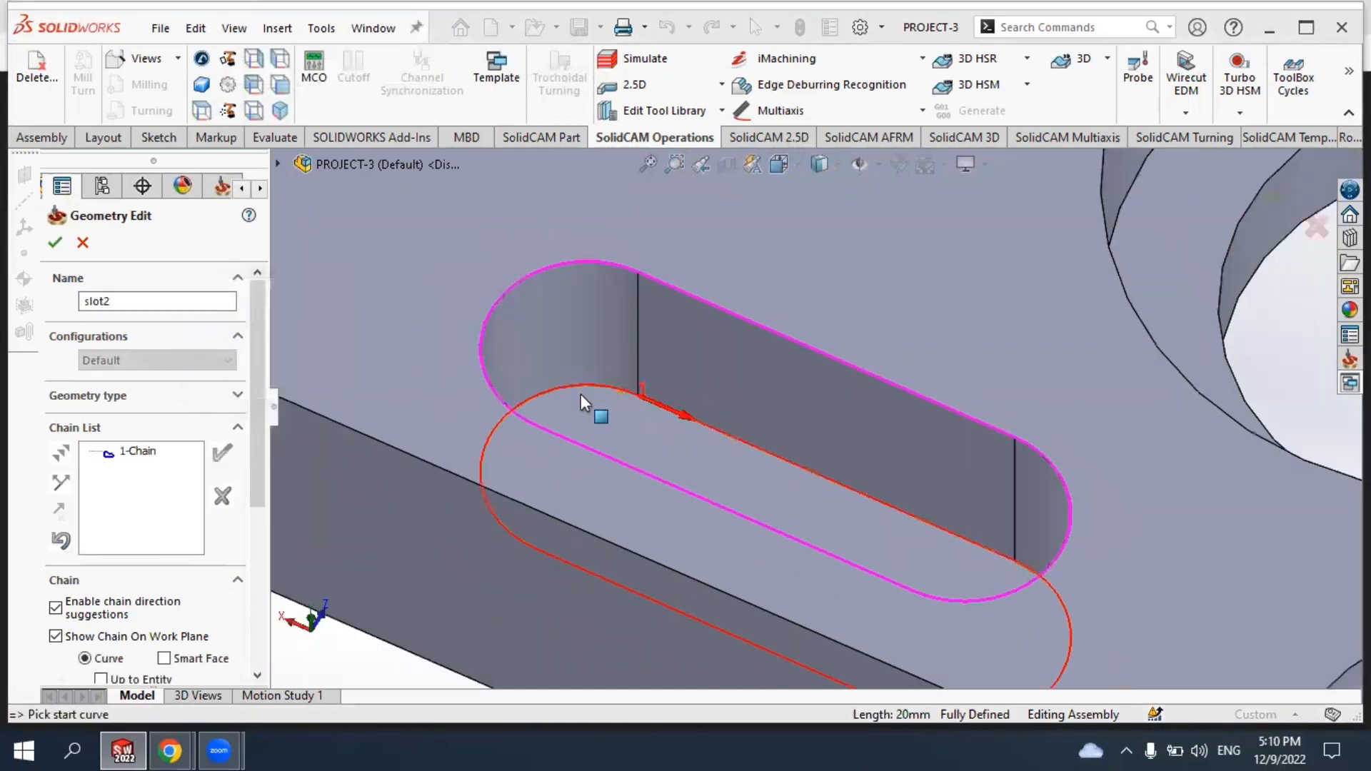
pyautogui.click(56, 244)
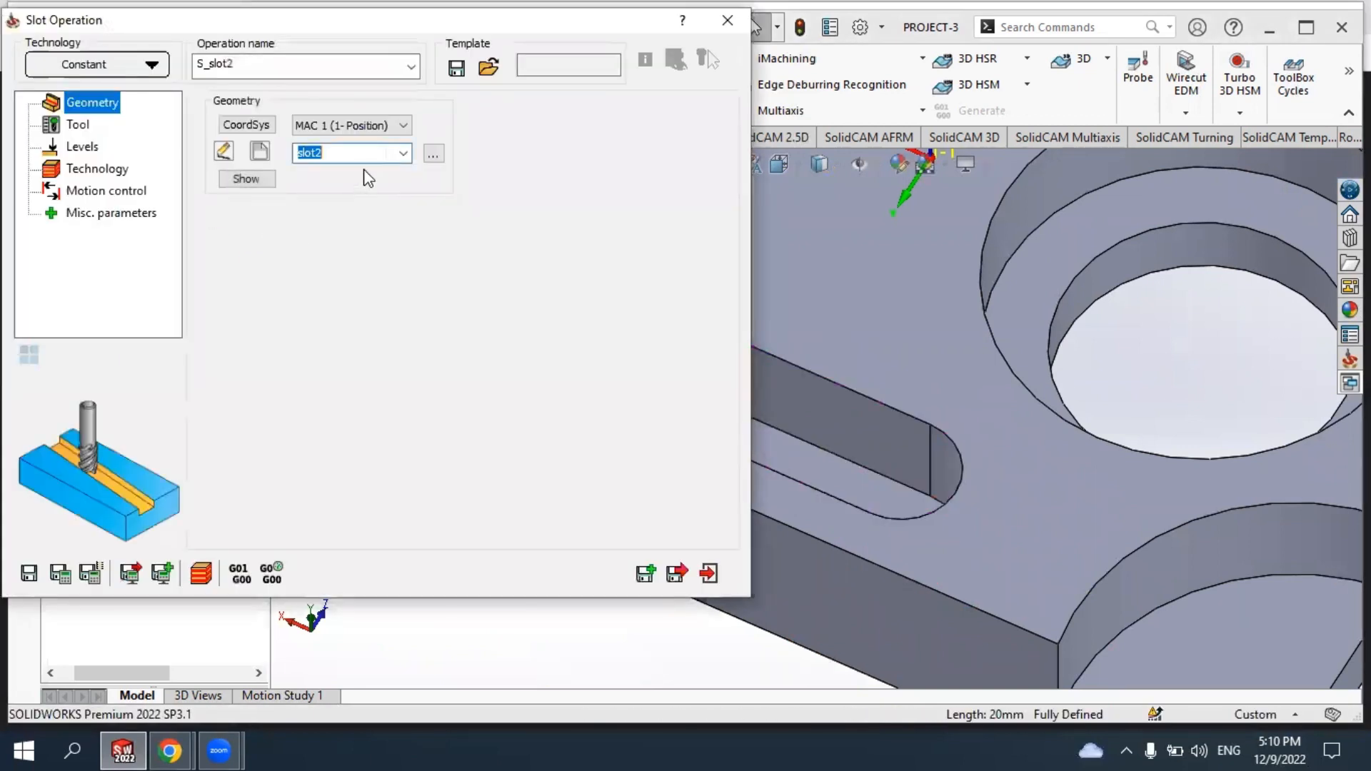
pyautogui.click(404, 153)
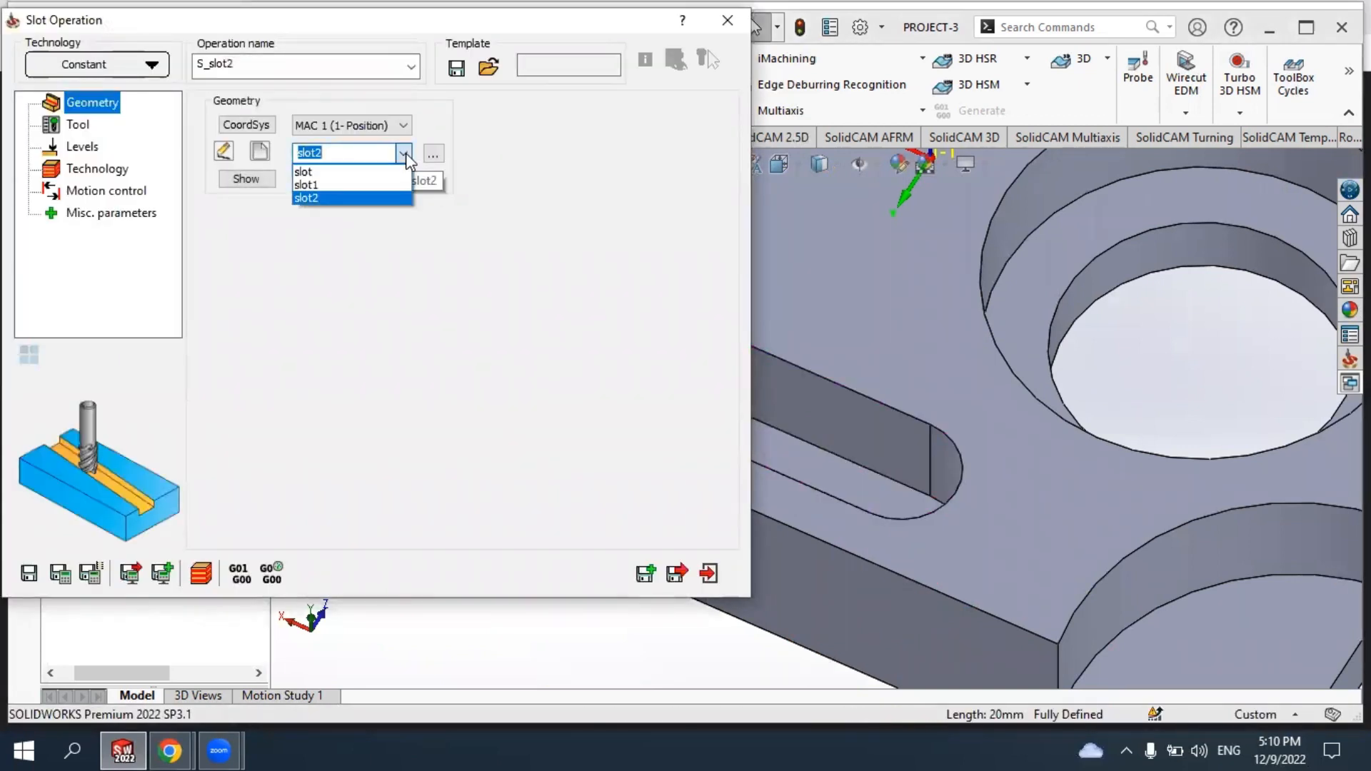
pyautogui.click(404, 153)
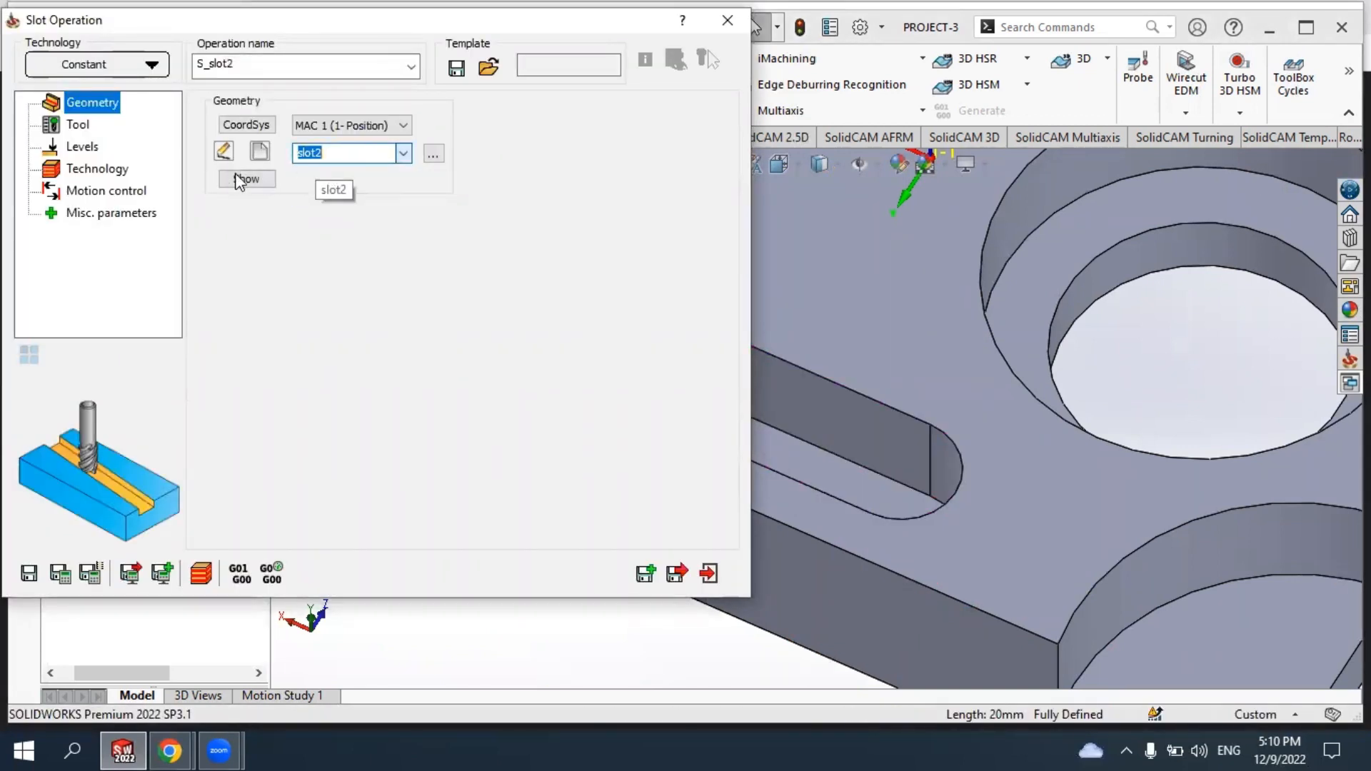
# Assign the 4 mm end mill to the slot operation and pick the plate's top face as the upper level.
pyautogui.click(78, 124)
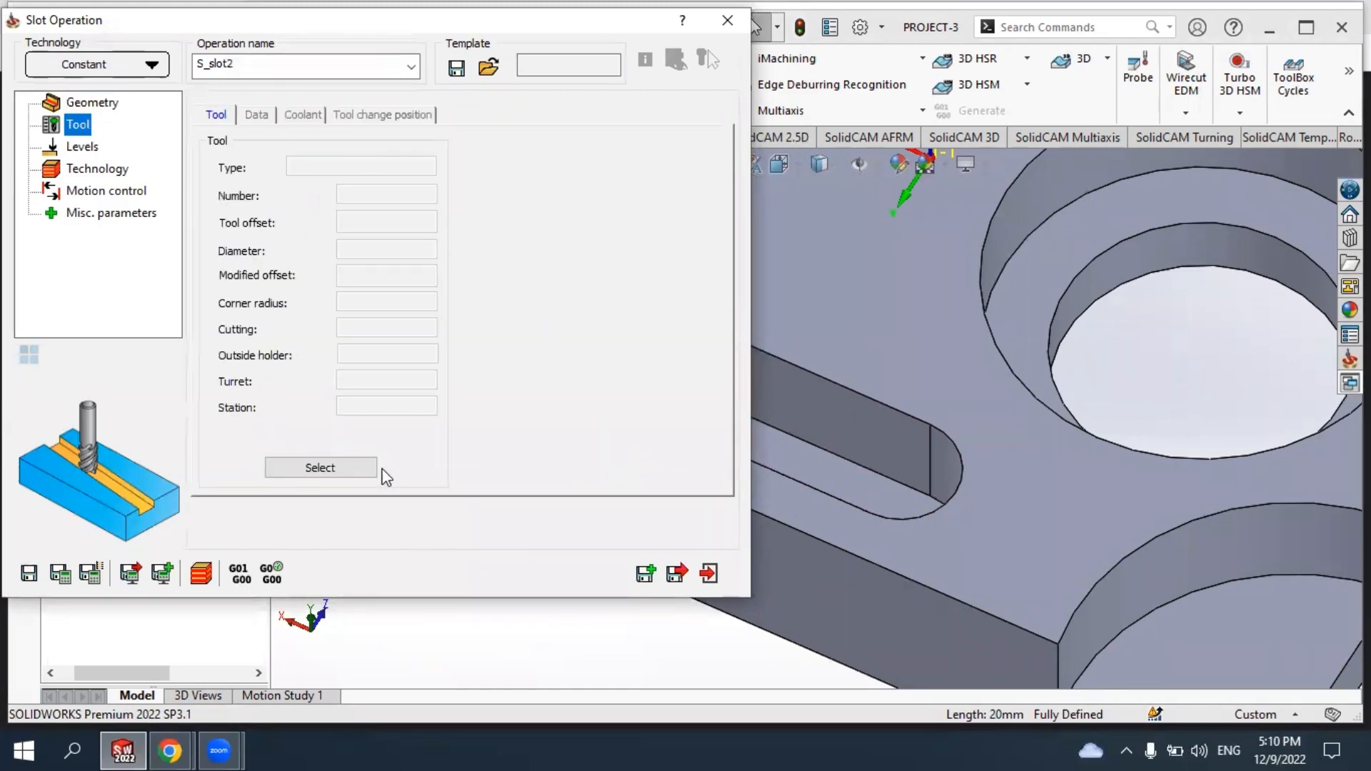
pyautogui.click(330, 468)
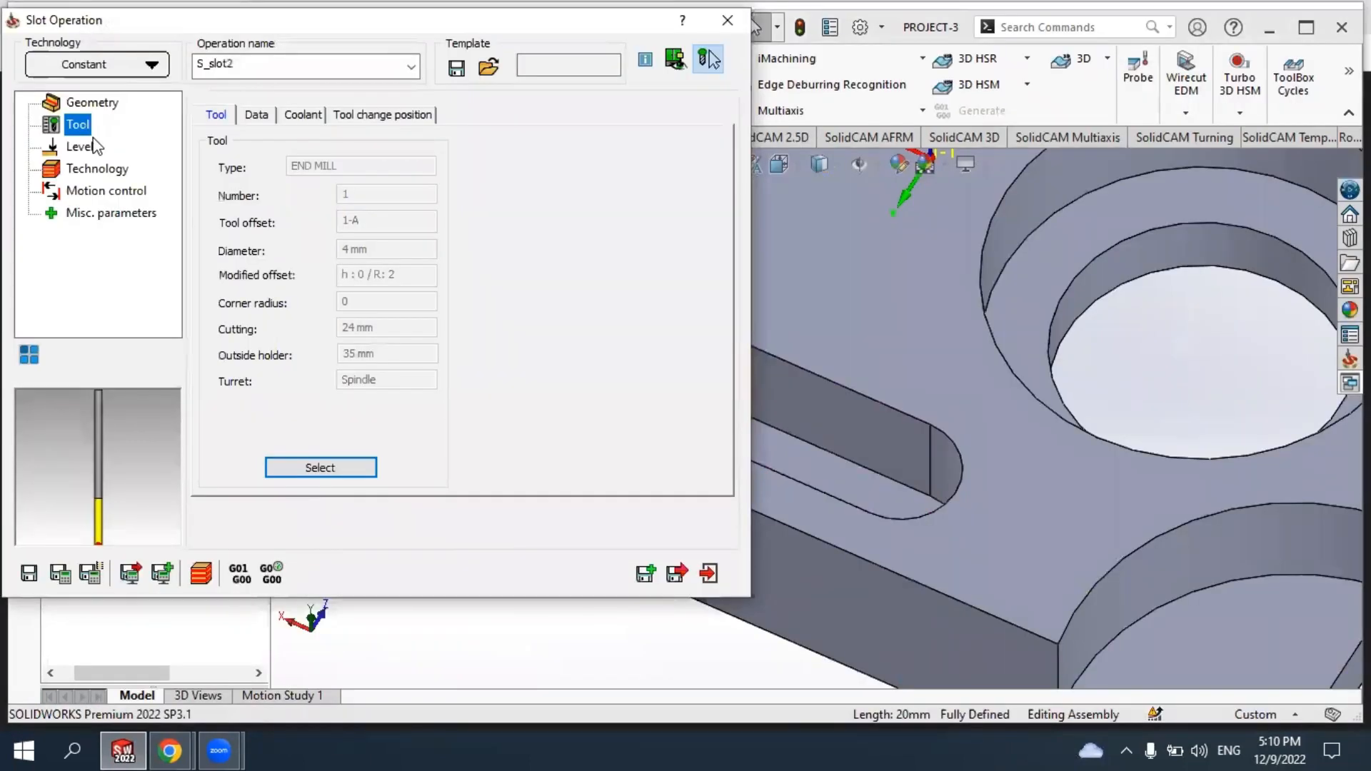
pyautogui.click(81, 141)
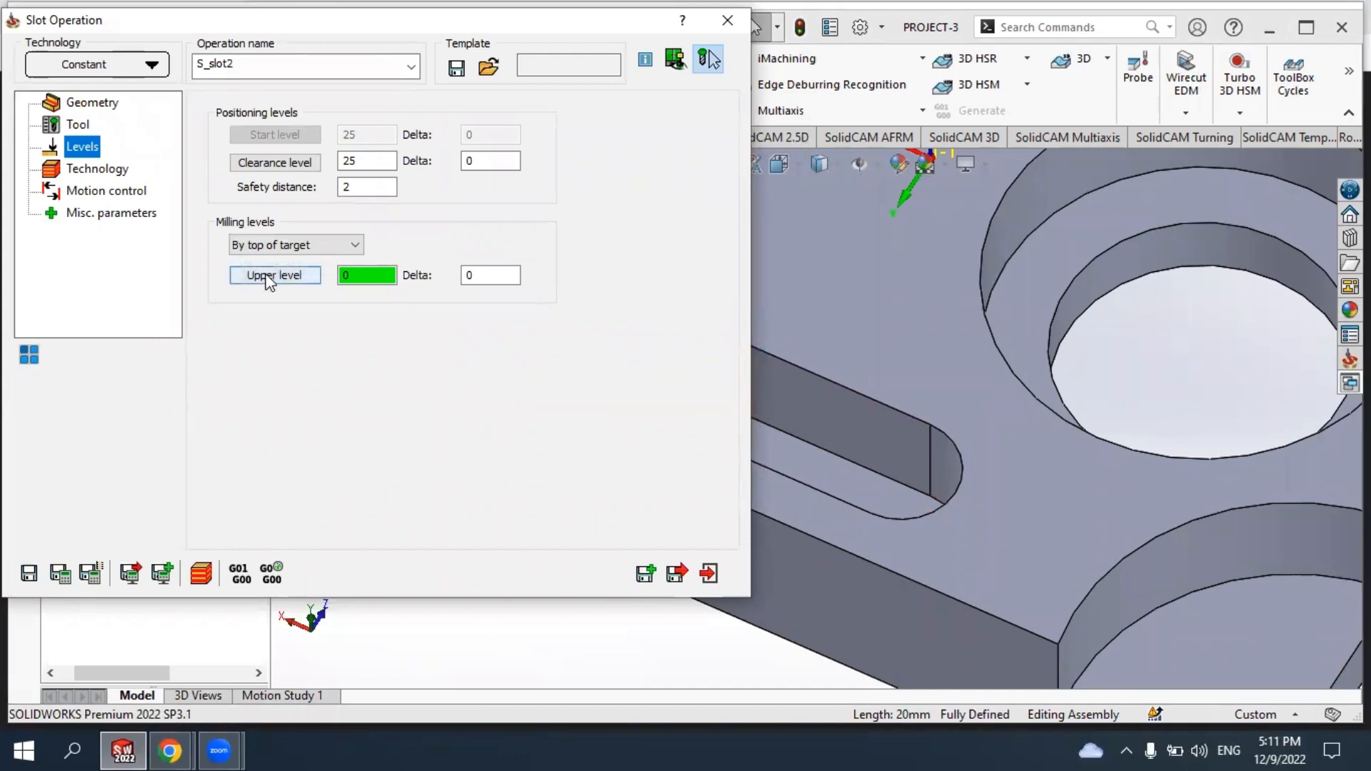
pyautogui.click(266, 276)
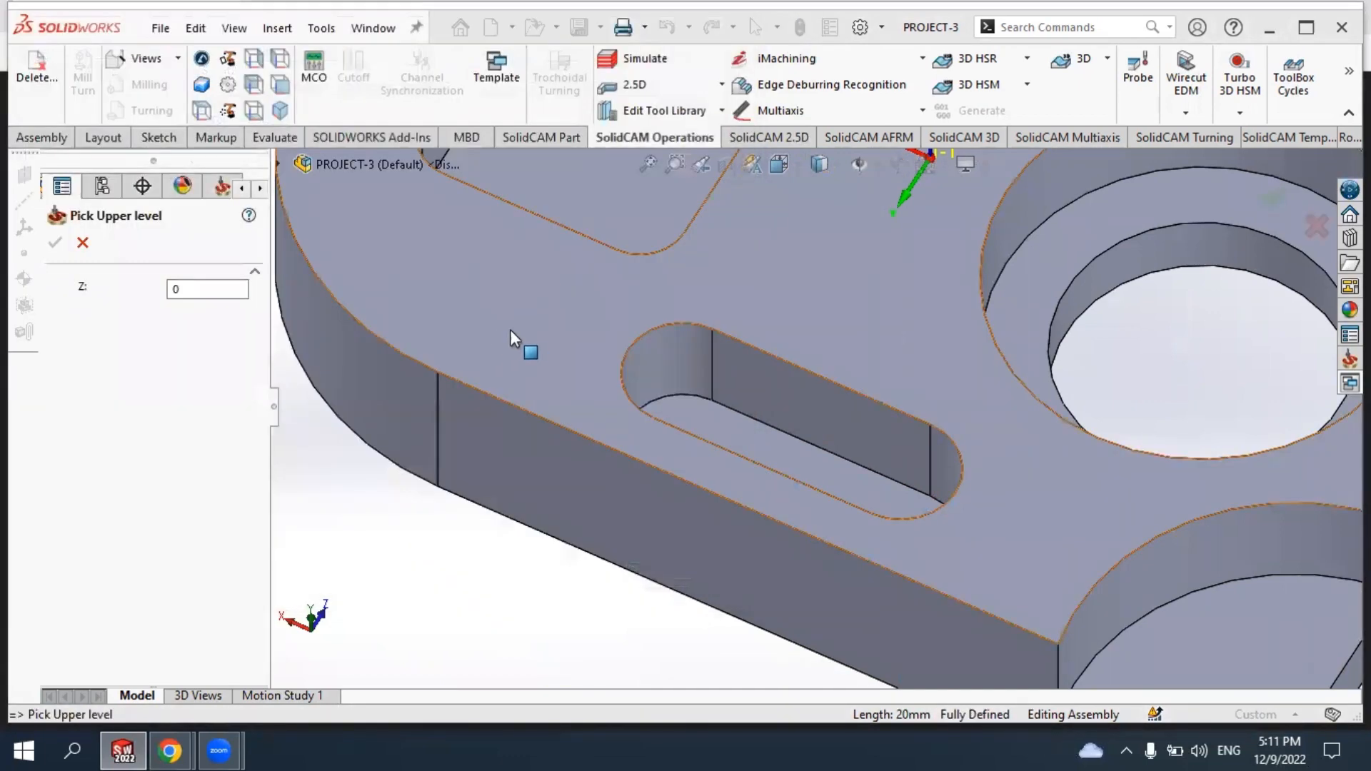
pyautogui.click(510, 329)
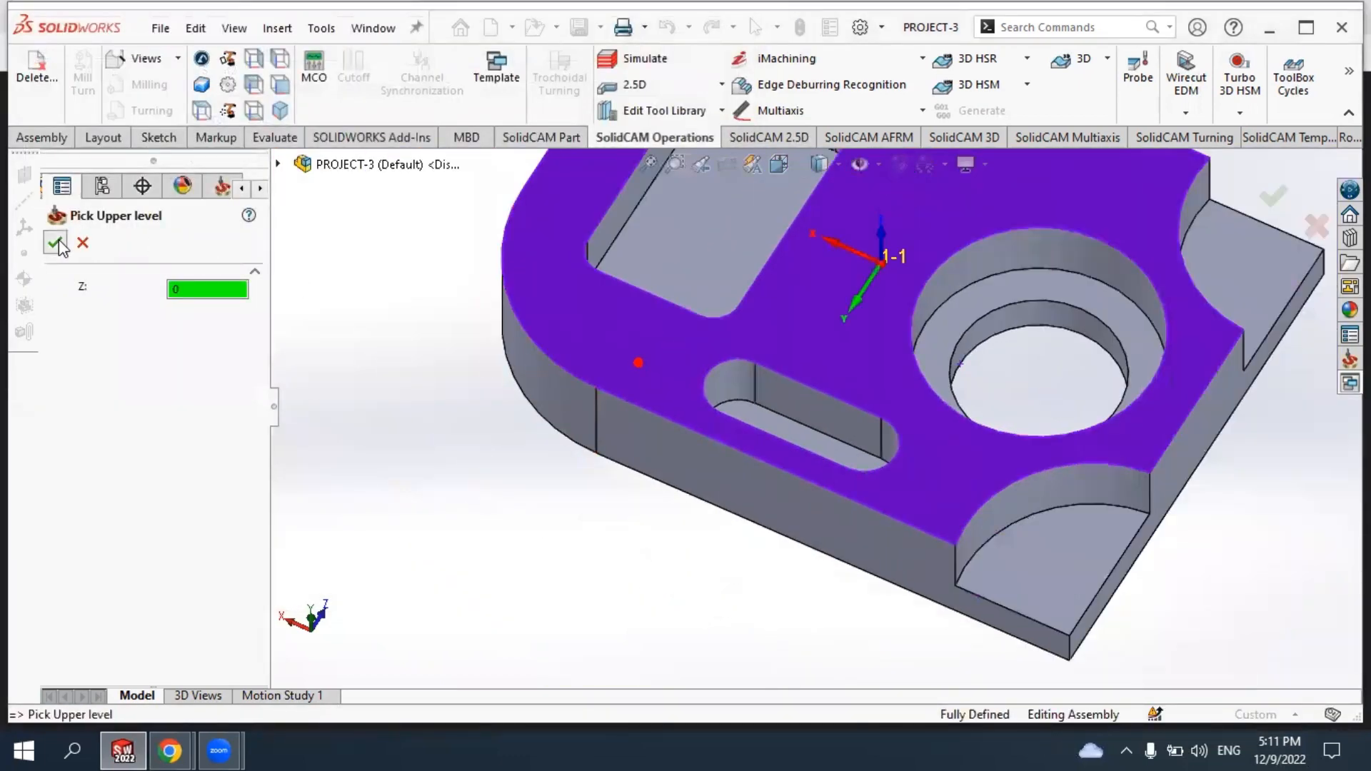
pyautogui.click(56, 243)
# Modify the slot operation's geometry so the tool side is Right, placing the cutter inside the slot chain.
pyautogui.click(91, 170)
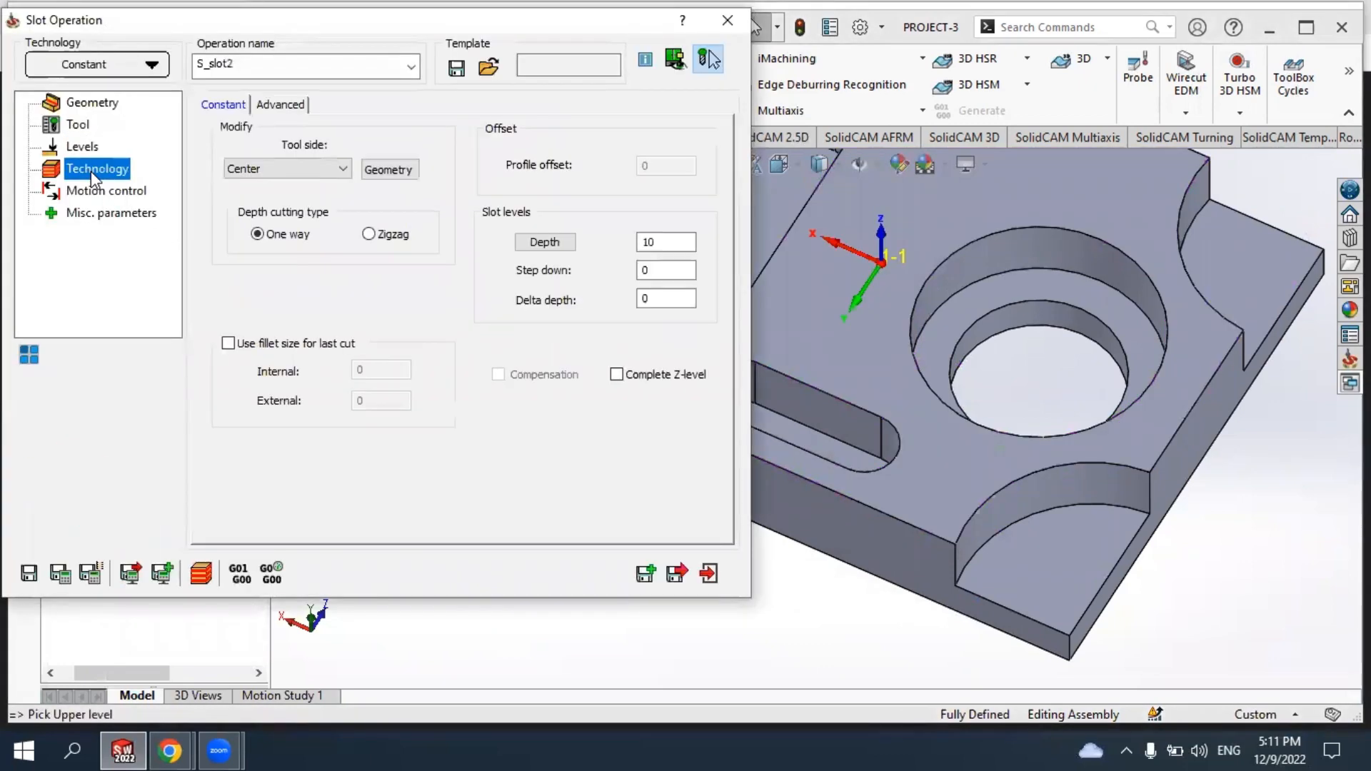
pyautogui.click(386, 170)
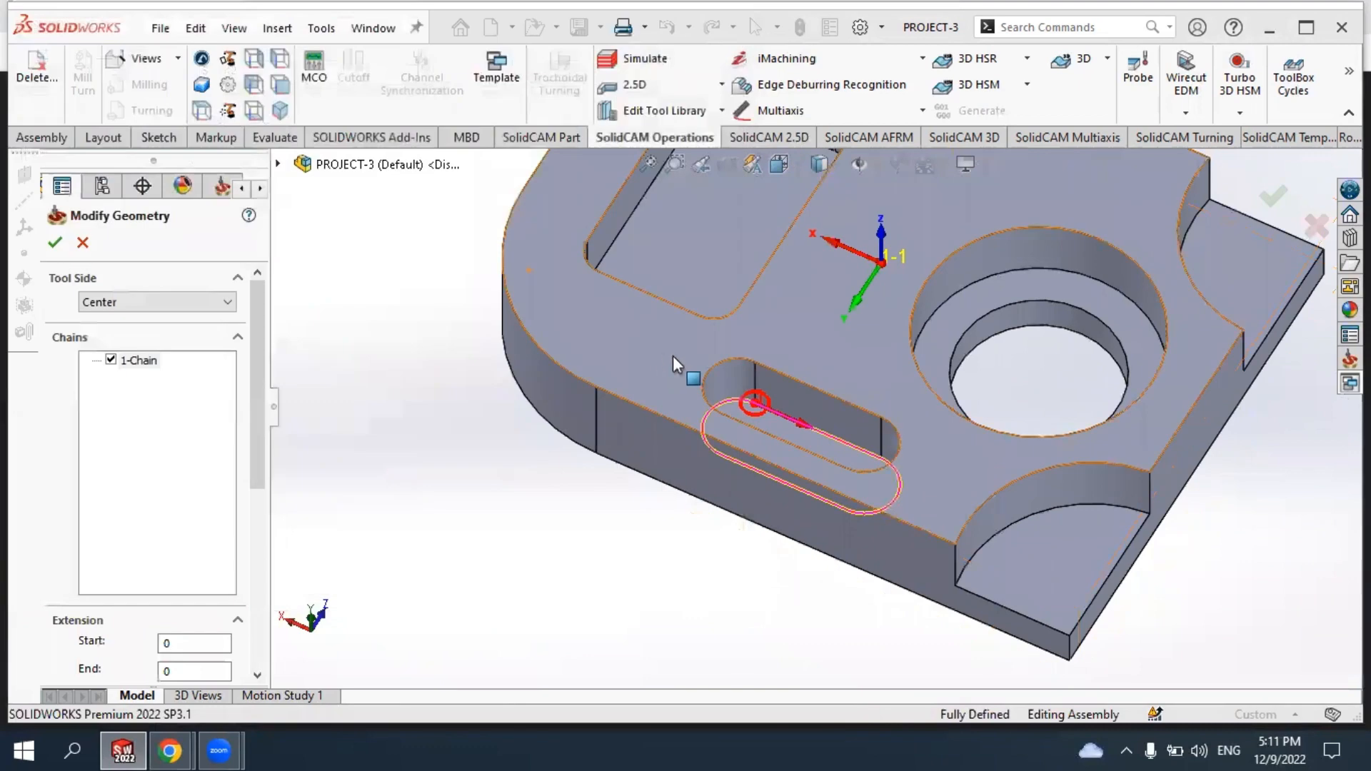
pyautogui.moveTo(785, 405); pyautogui.dragTo(781, 392, button='middle')
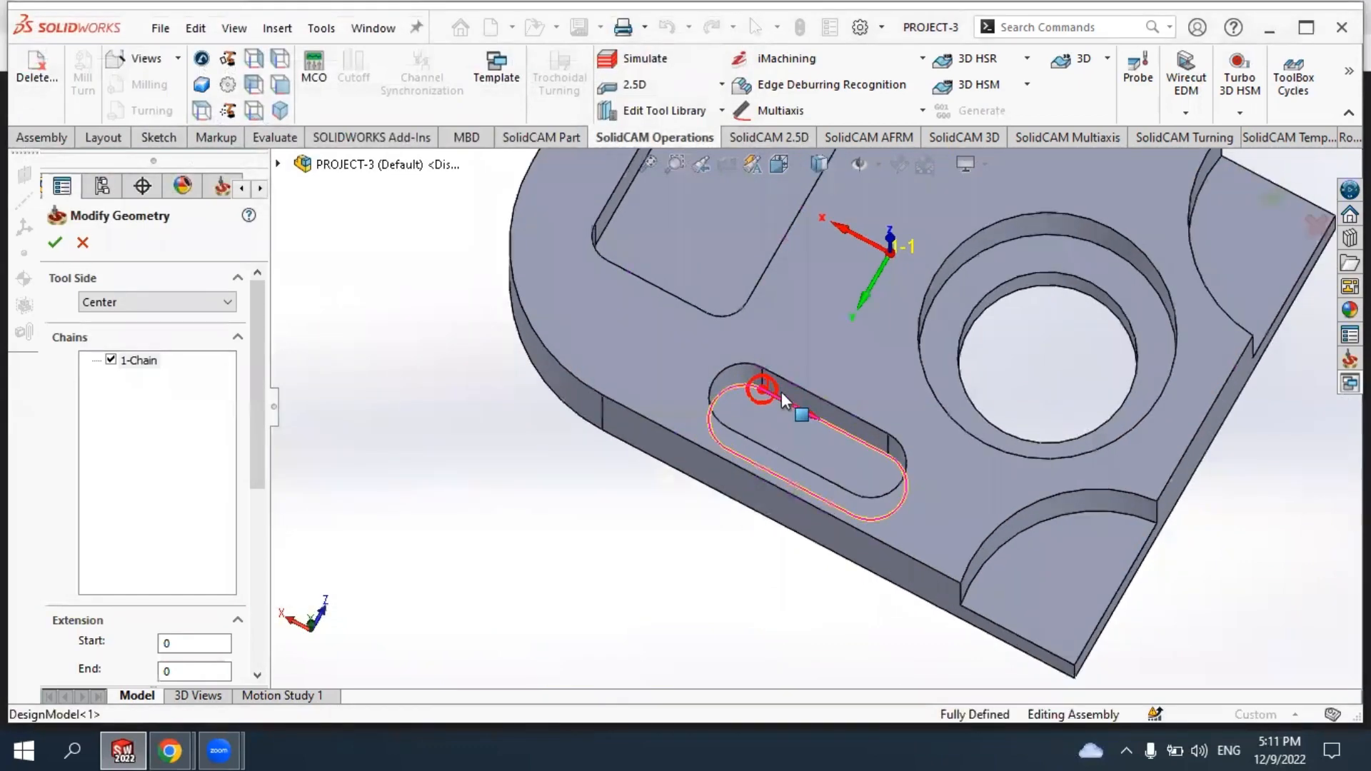
pyautogui.scroll(-3, 781, 392)
pyautogui.click(214, 301)
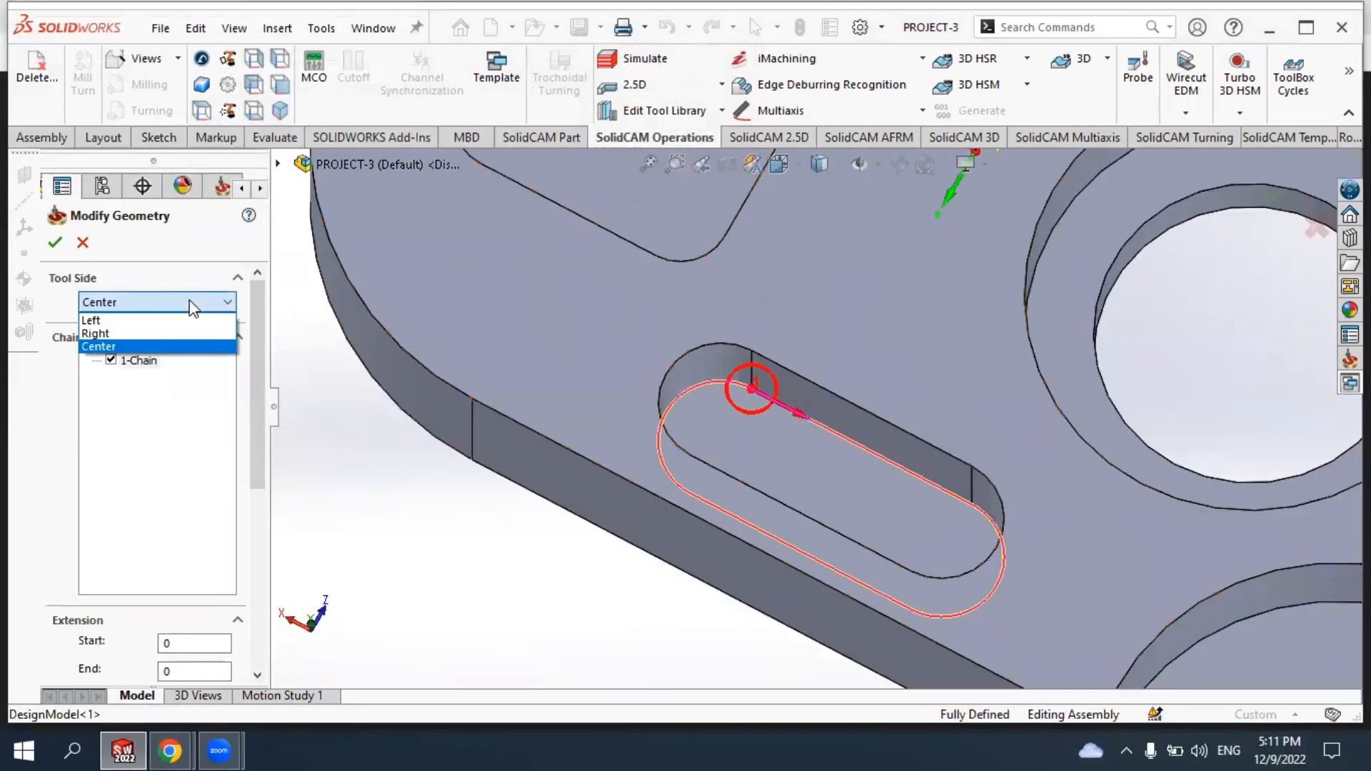
pyautogui.click(147, 321)
pyautogui.click(132, 301)
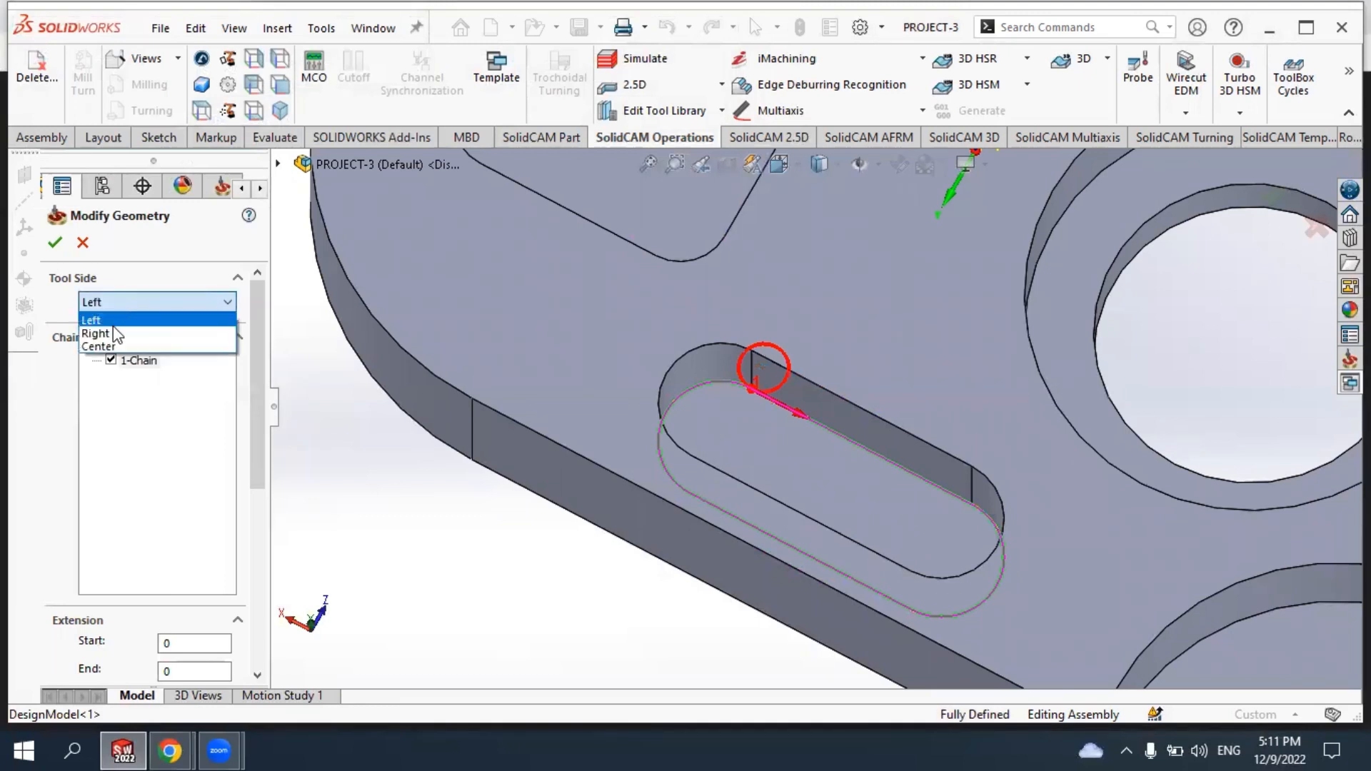
pyautogui.click(114, 322)
pyautogui.click(115, 305)
pyautogui.click(110, 333)
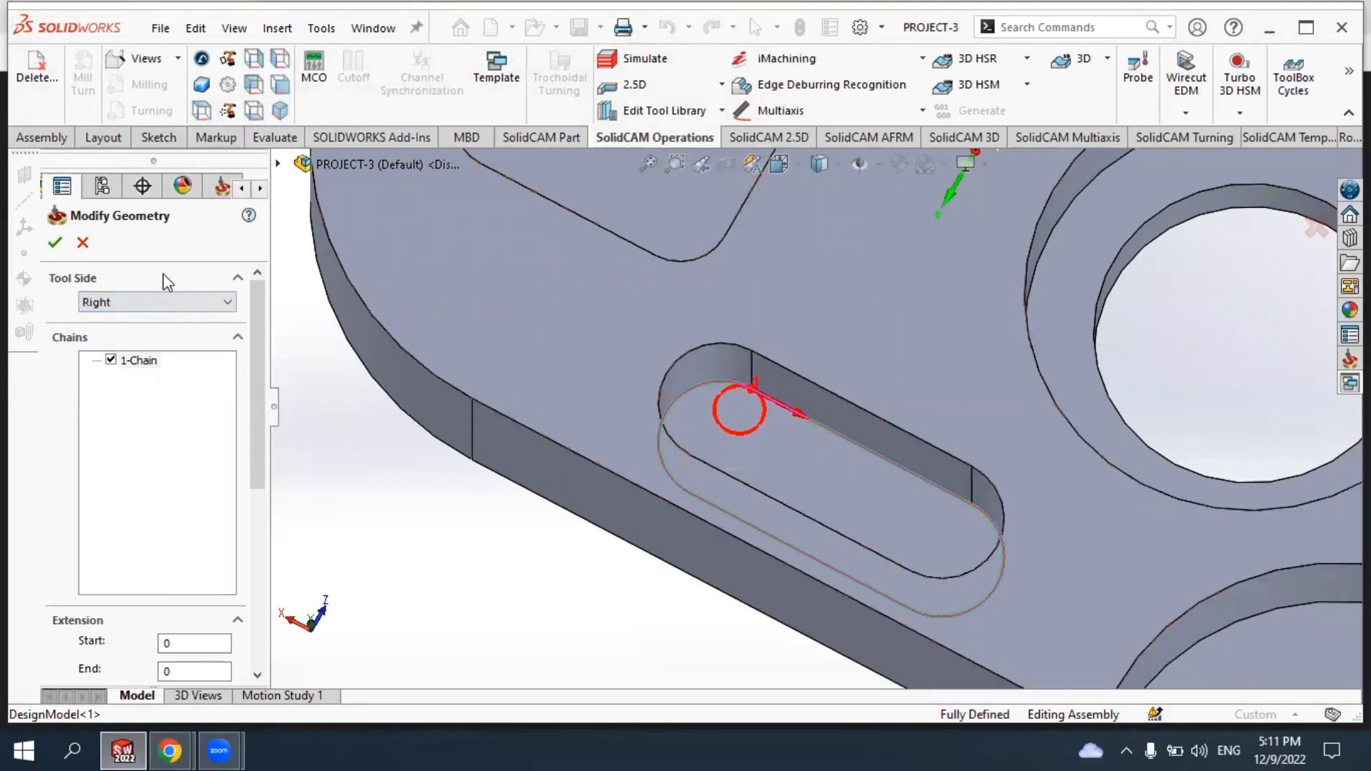
pyautogui.click(55, 242)
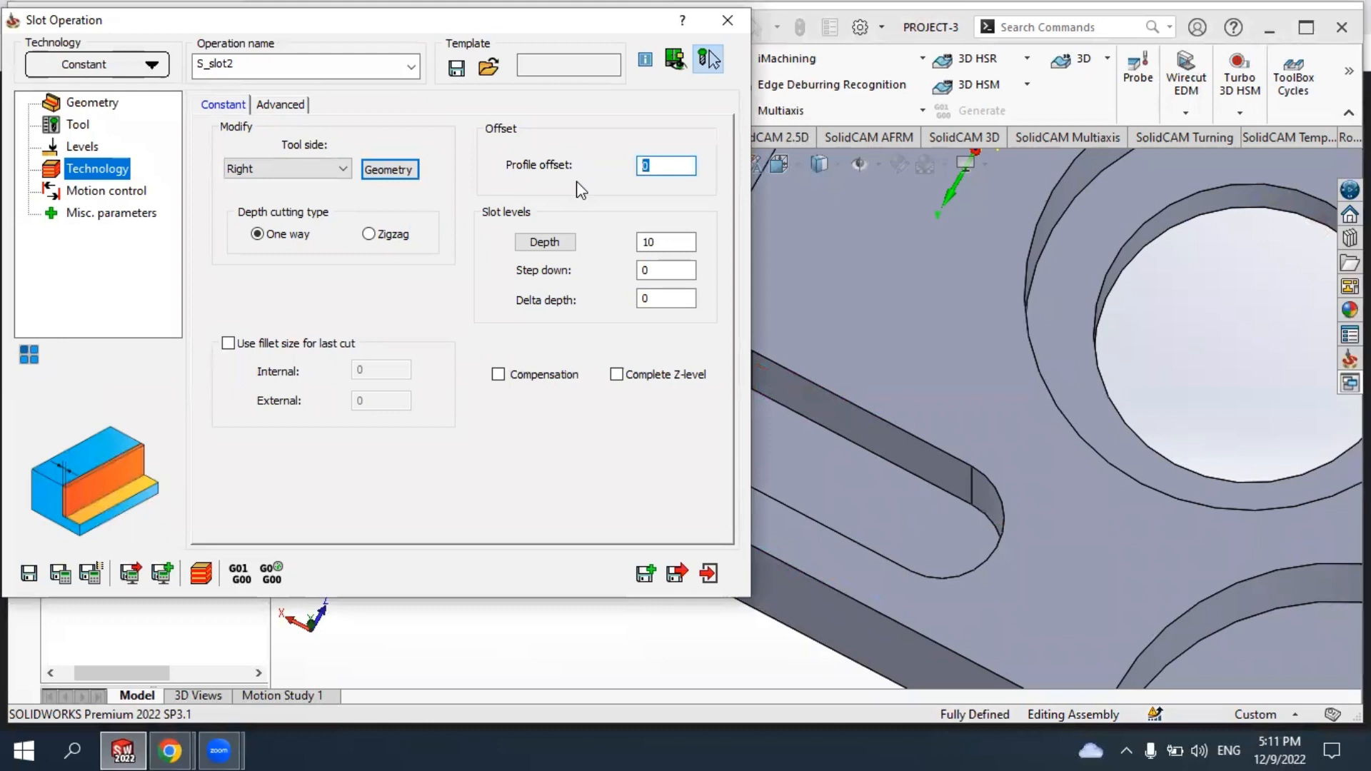
# Set the profile offset to 10 and the step down to 1, and try to save and calculate the slot operation.
pyautogui.write('10')
pyautogui.moveTo(661, 269); pyautogui.dragTo(566, 282)
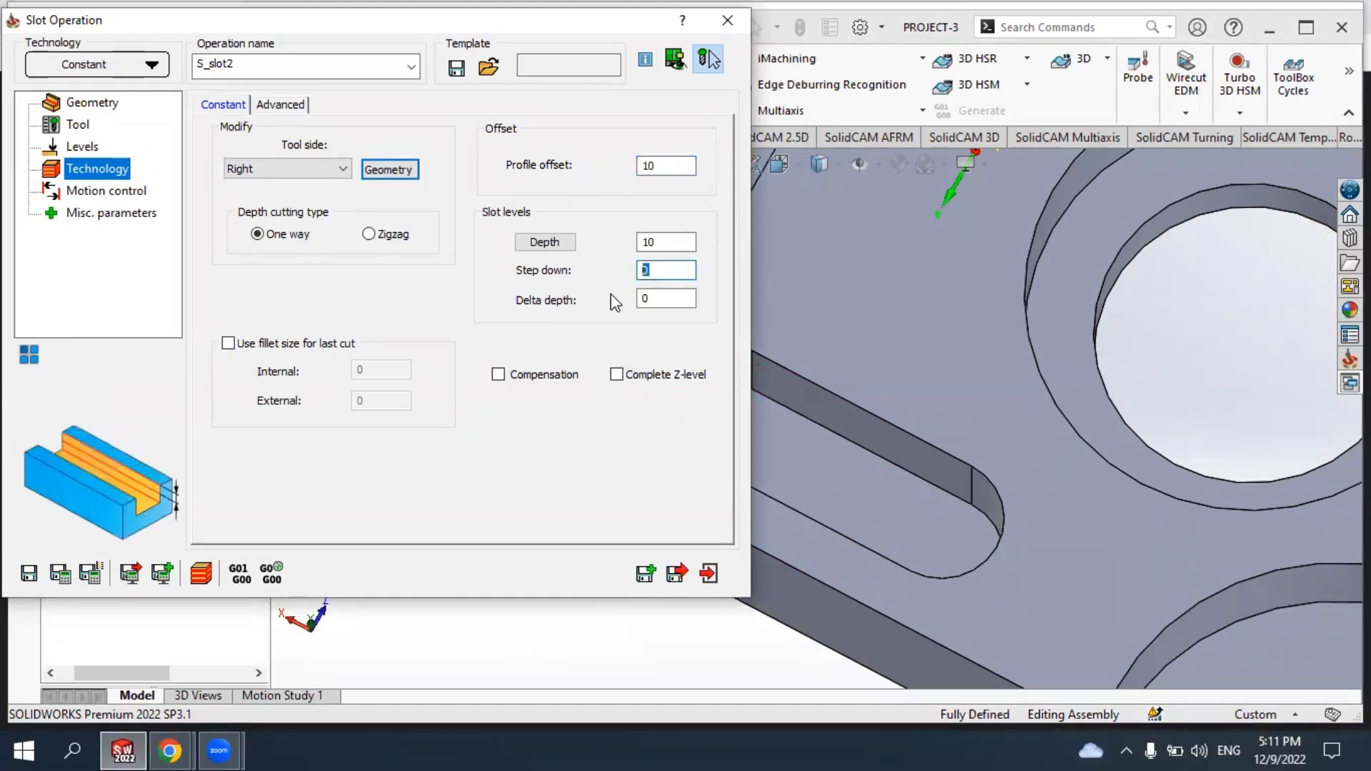
pyautogui.write('1')
pyautogui.press('Tab')
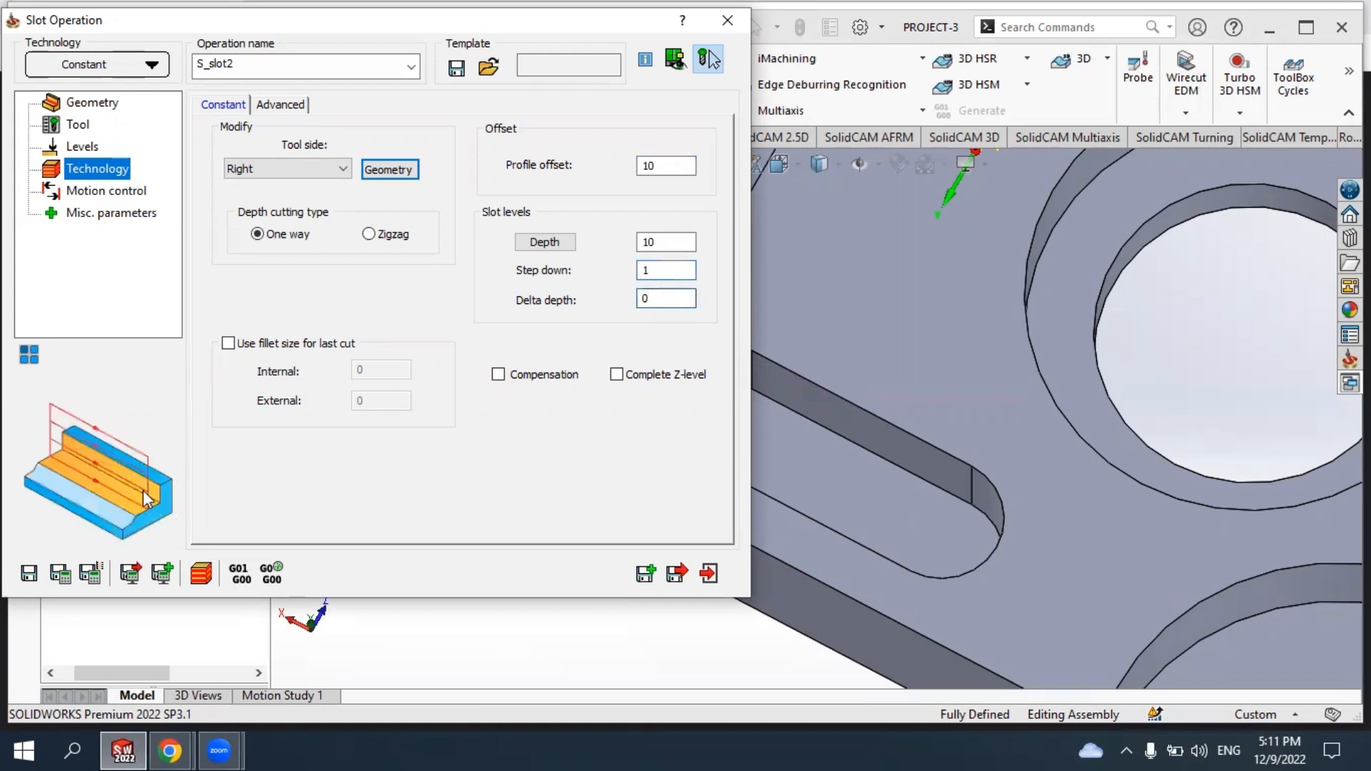
pyautogui.click(60, 572)
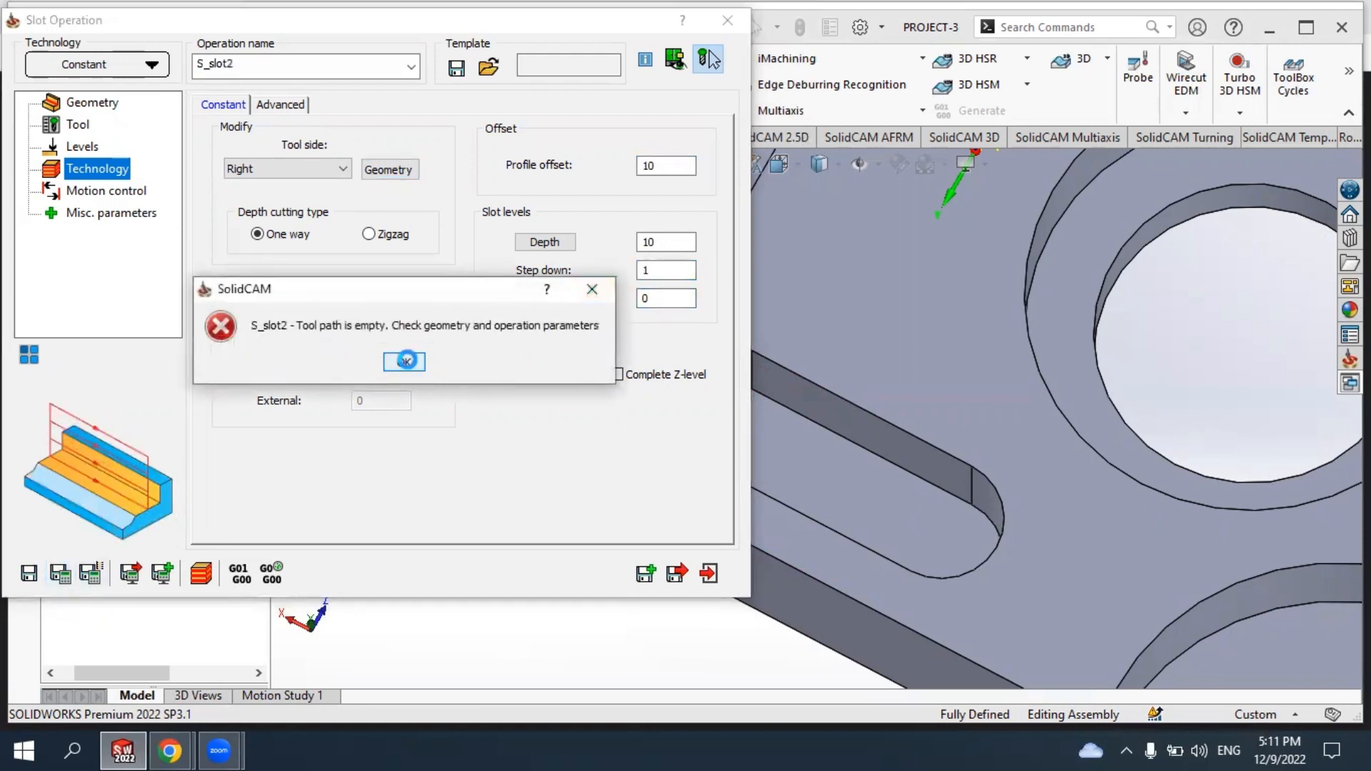
pyautogui.click(404, 362)
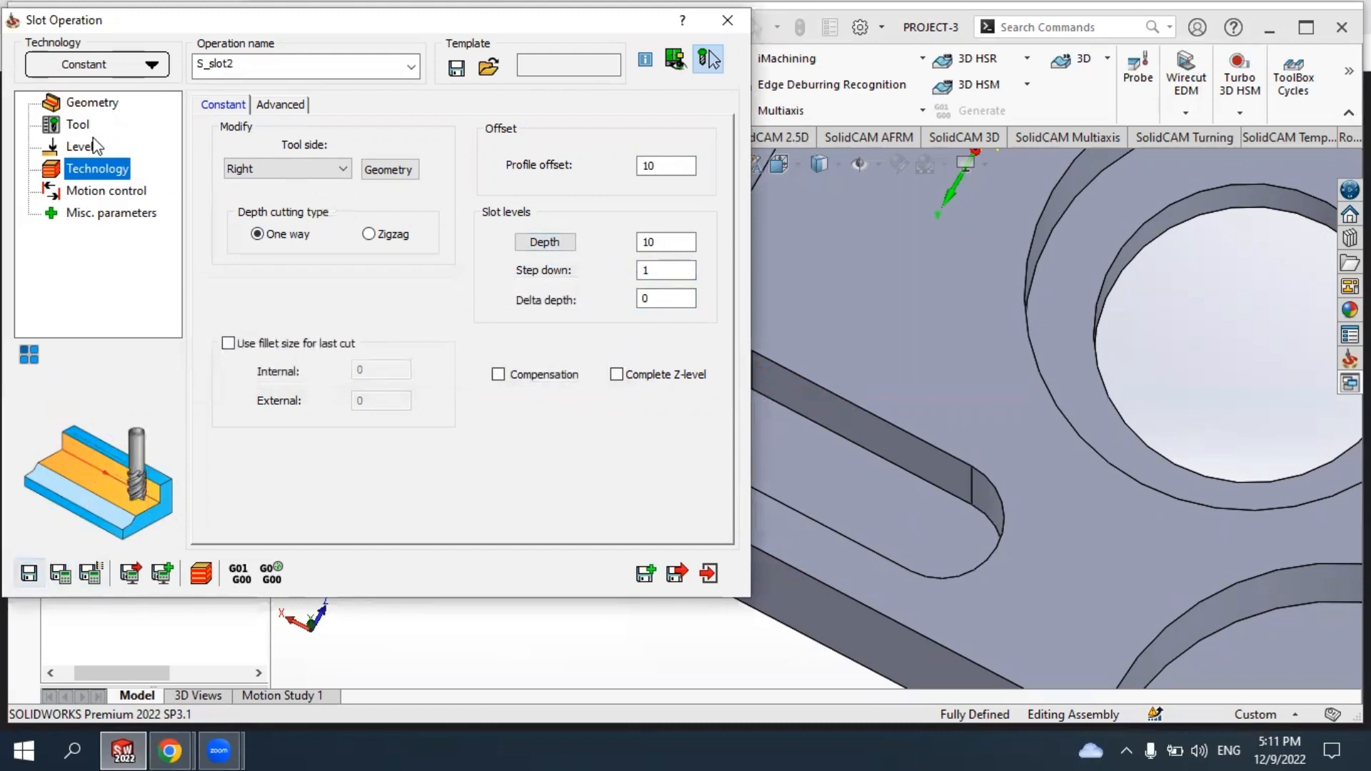
# Inspect the stored geometry named slot on the model without assigning it, and close the slot operation.
pyautogui.click(90, 105)
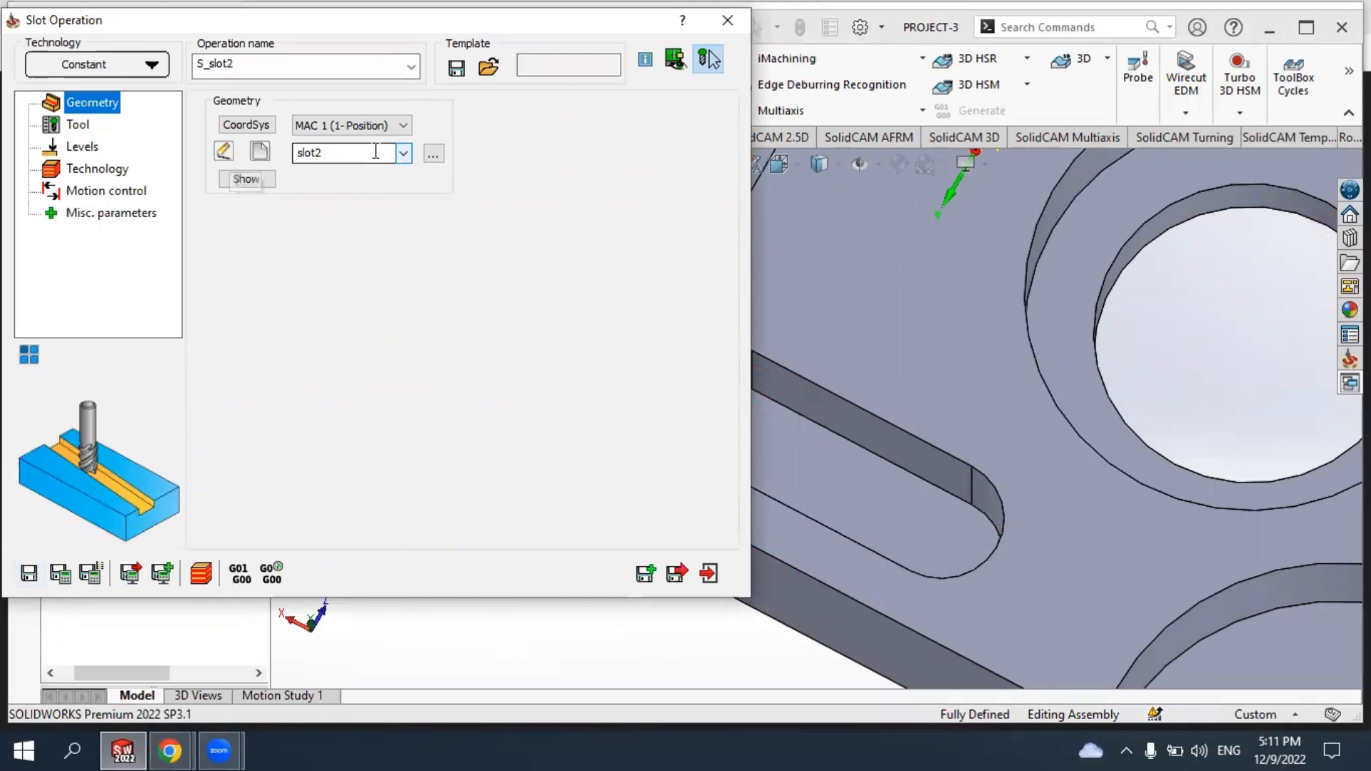
pyautogui.click(403, 153)
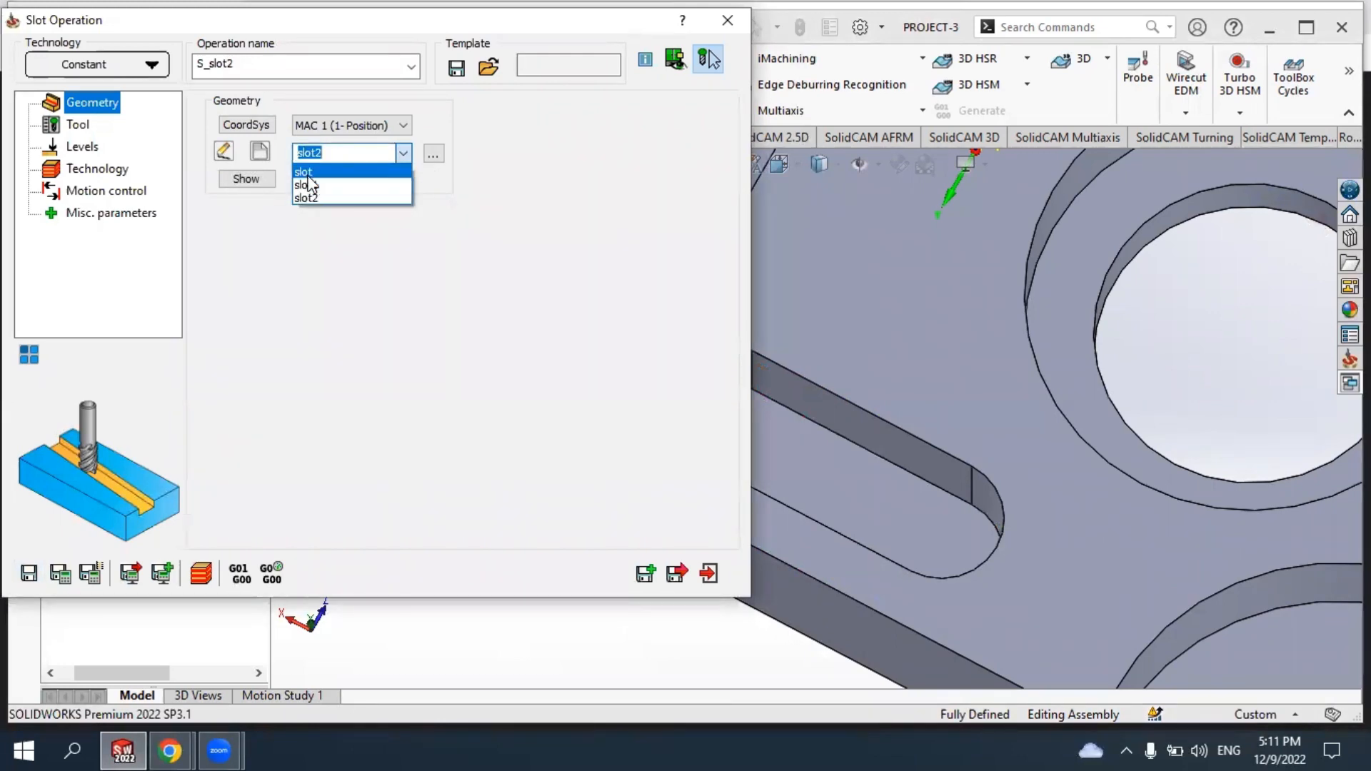
pyautogui.click(428, 155)
pyautogui.click(428, 154)
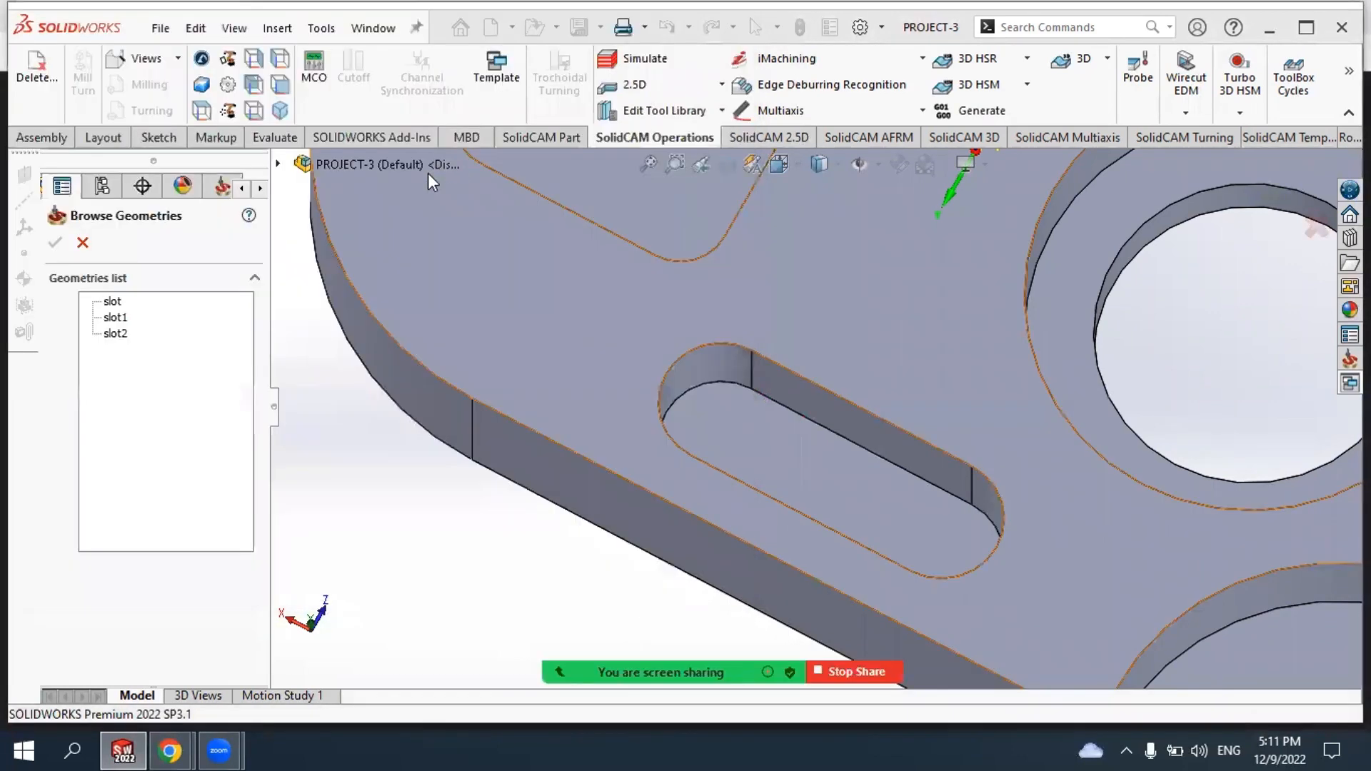
pyautogui.click(117, 302)
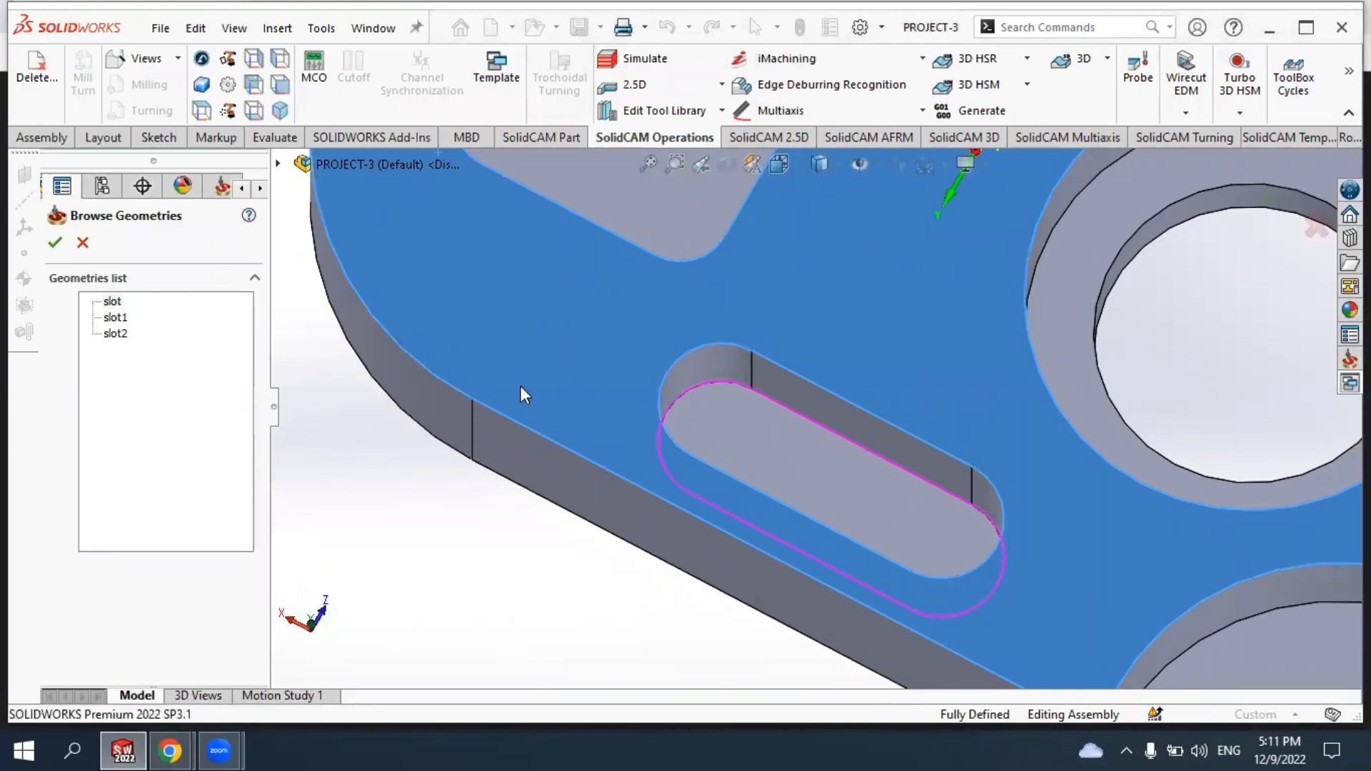
pyautogui.scroll(7, 856, 407)
pyautogui.moveTo(676, 400); pyautogui.dragTo(668, 321, button='middle')
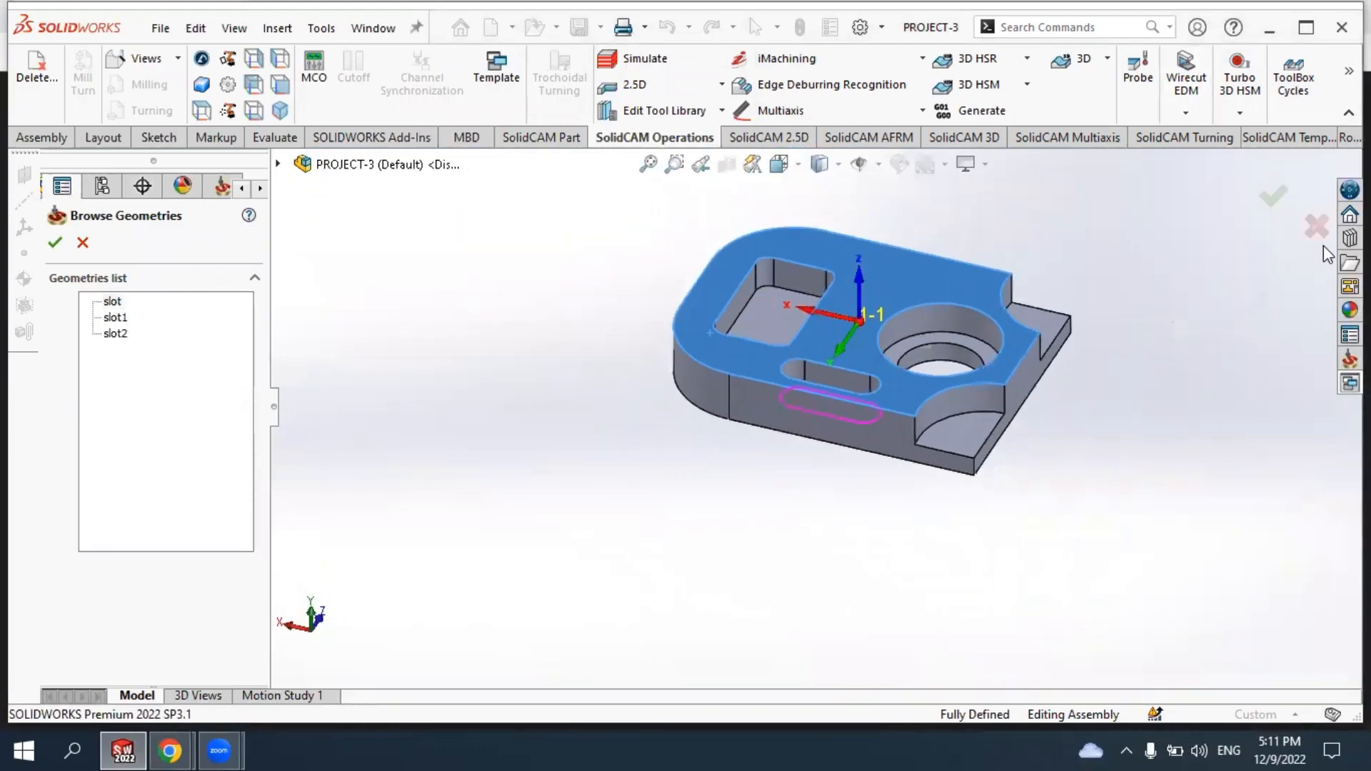
pyautogui.click(1304, 230)
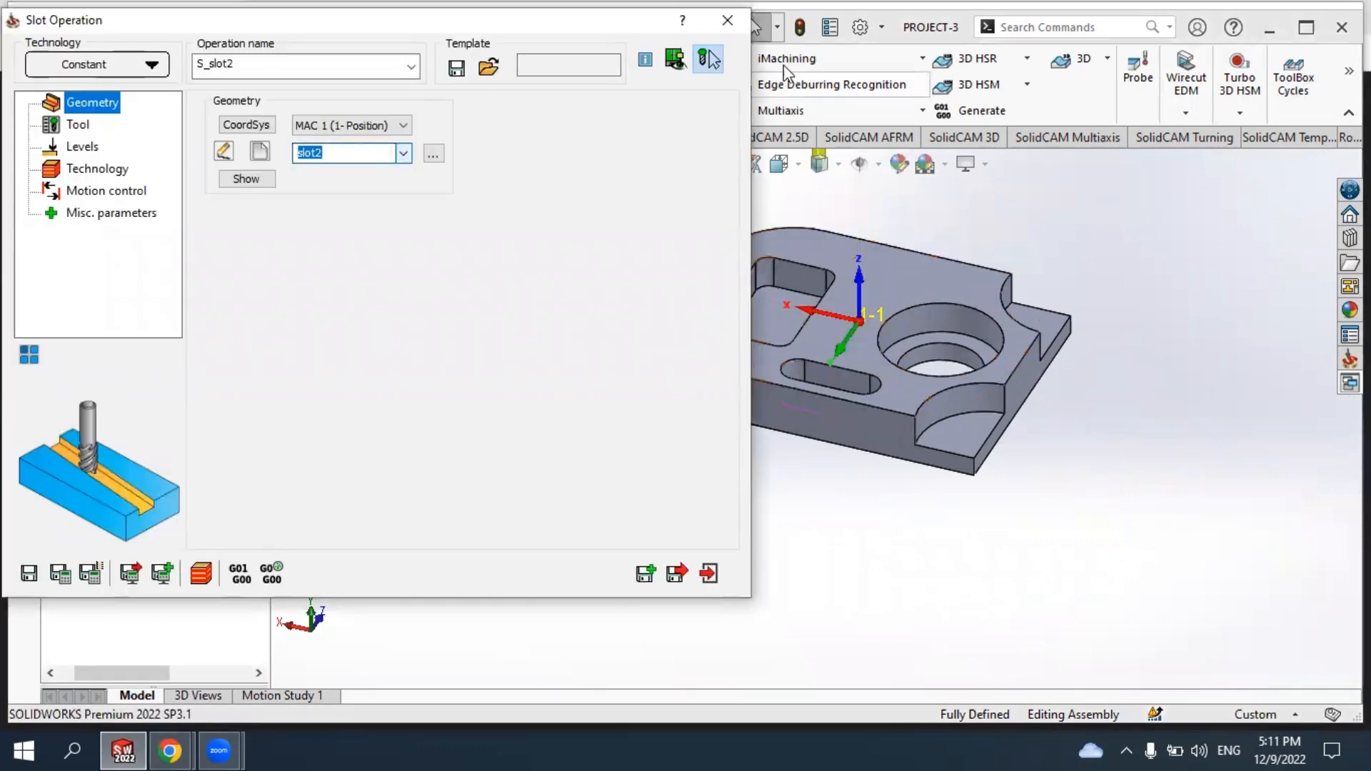
pyautogui.click(746, 18)
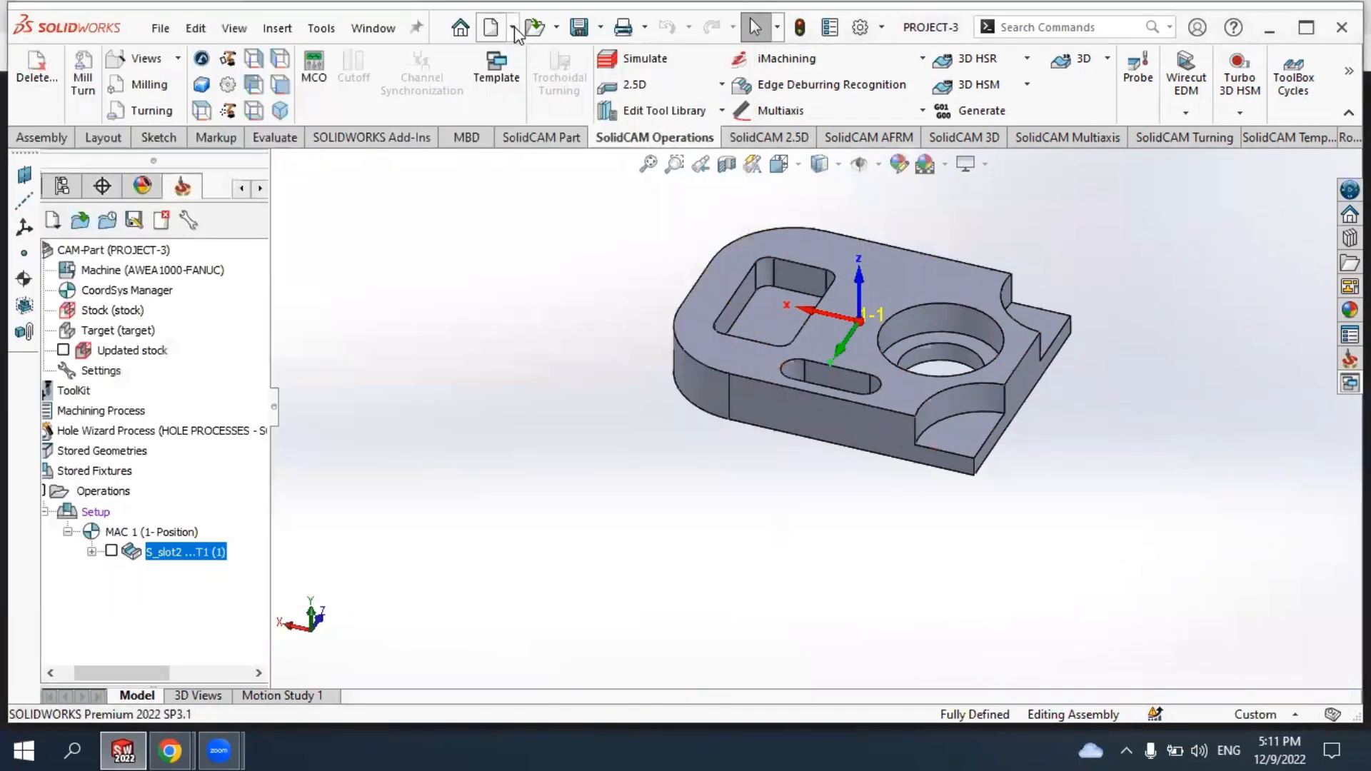
# Start opening another file and browse on drive D: through MP 2022-2023, CAD-CAM Laboratory, SolidWorks and CAM to the 2.5D Milling folder.
pyautogui.click(556, 32)
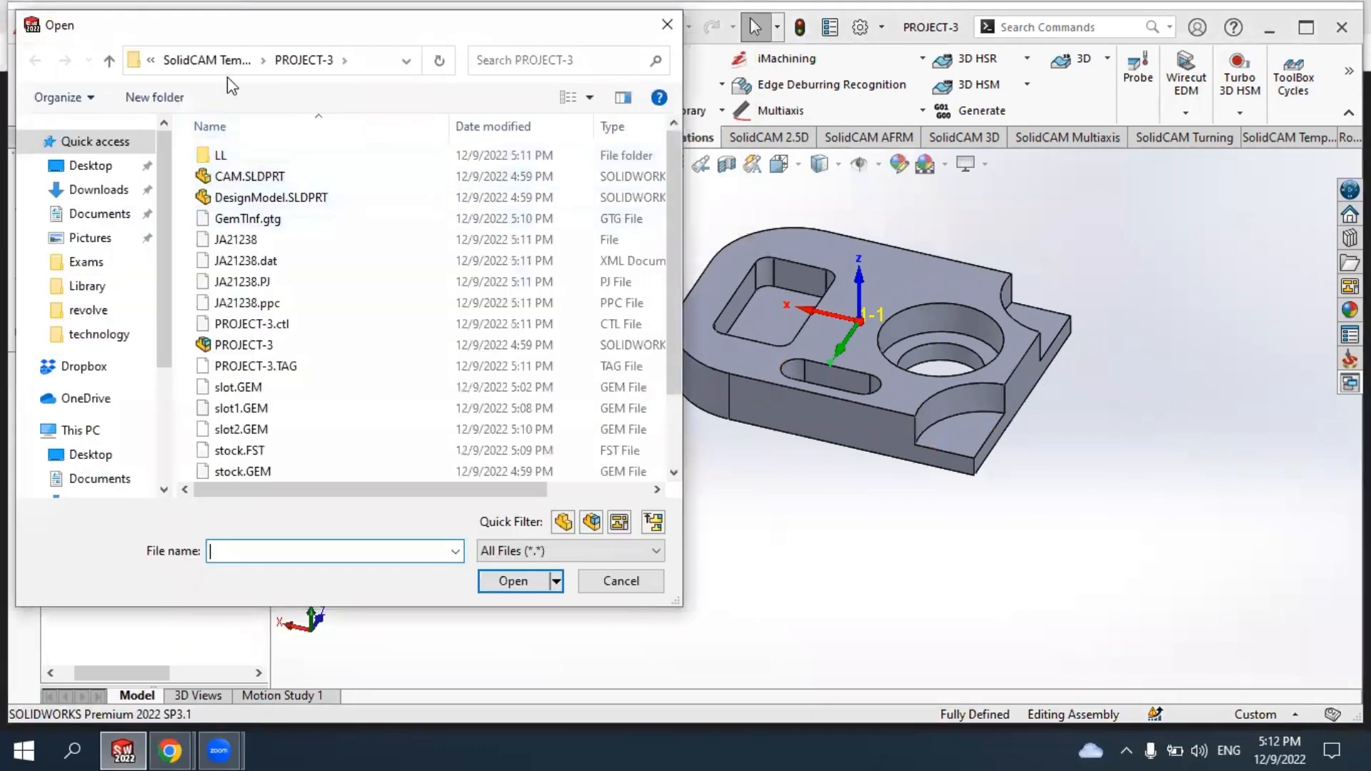
pyautogui.scroll(-3, 115, 314)
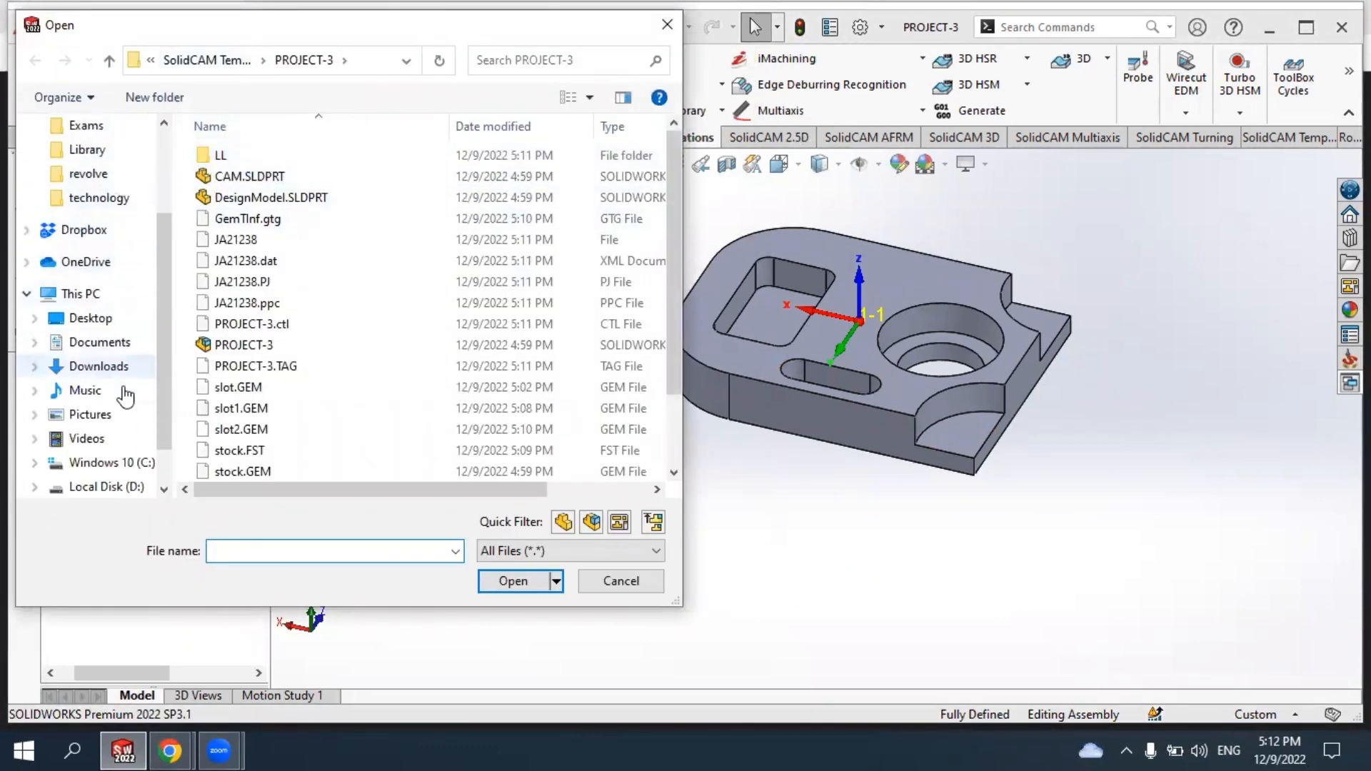
pyautogui.click(132, 463)
pyautogui.click(265, 307)
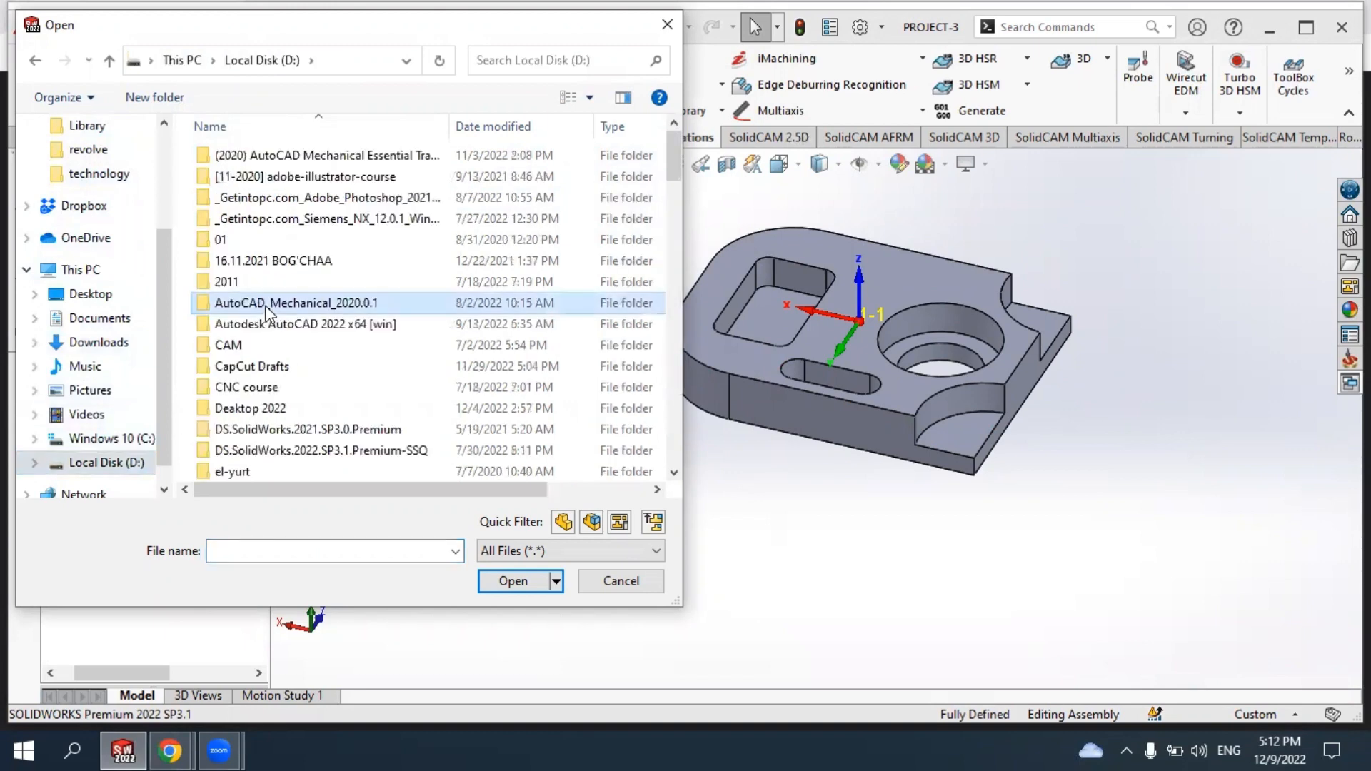
pyautogui.press('m')
pyautogui.doubleClick(267, 297)
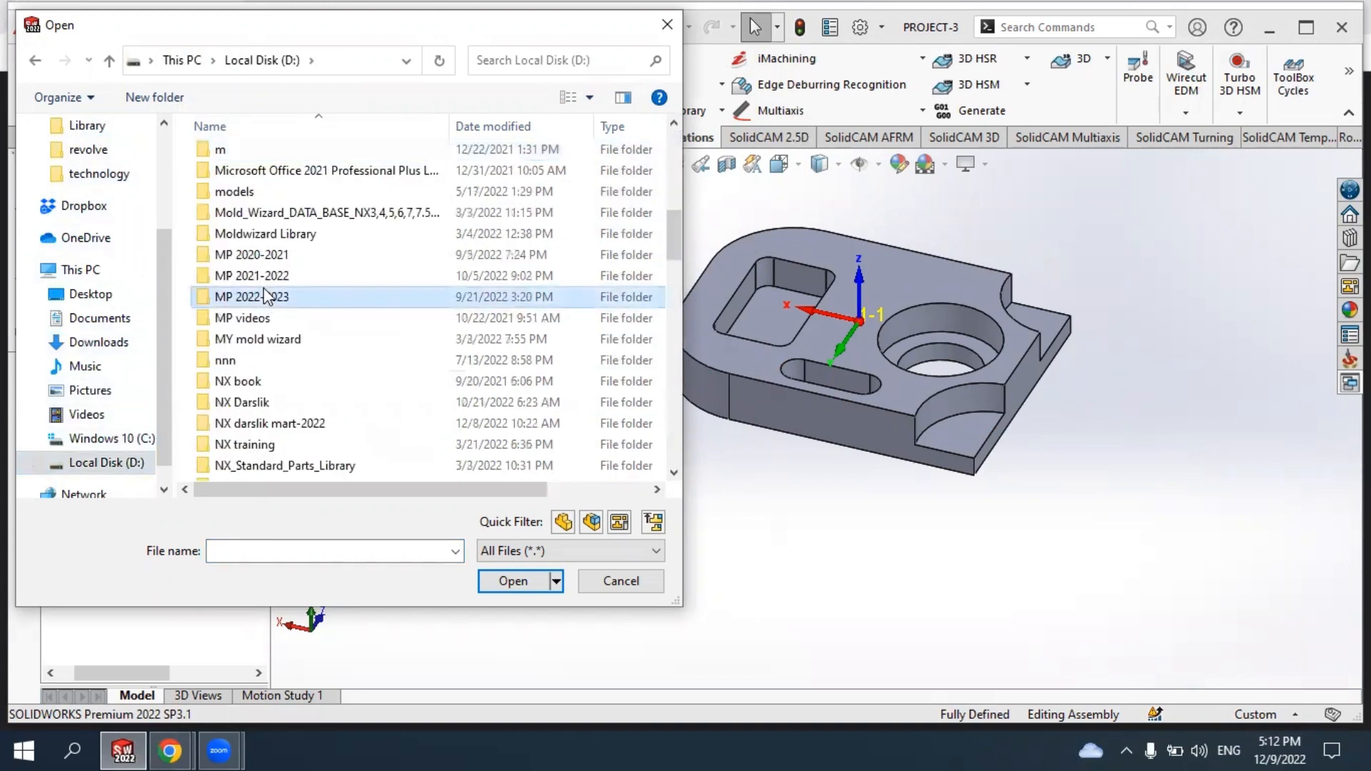
pyautogui.doubleClick(264, 152)
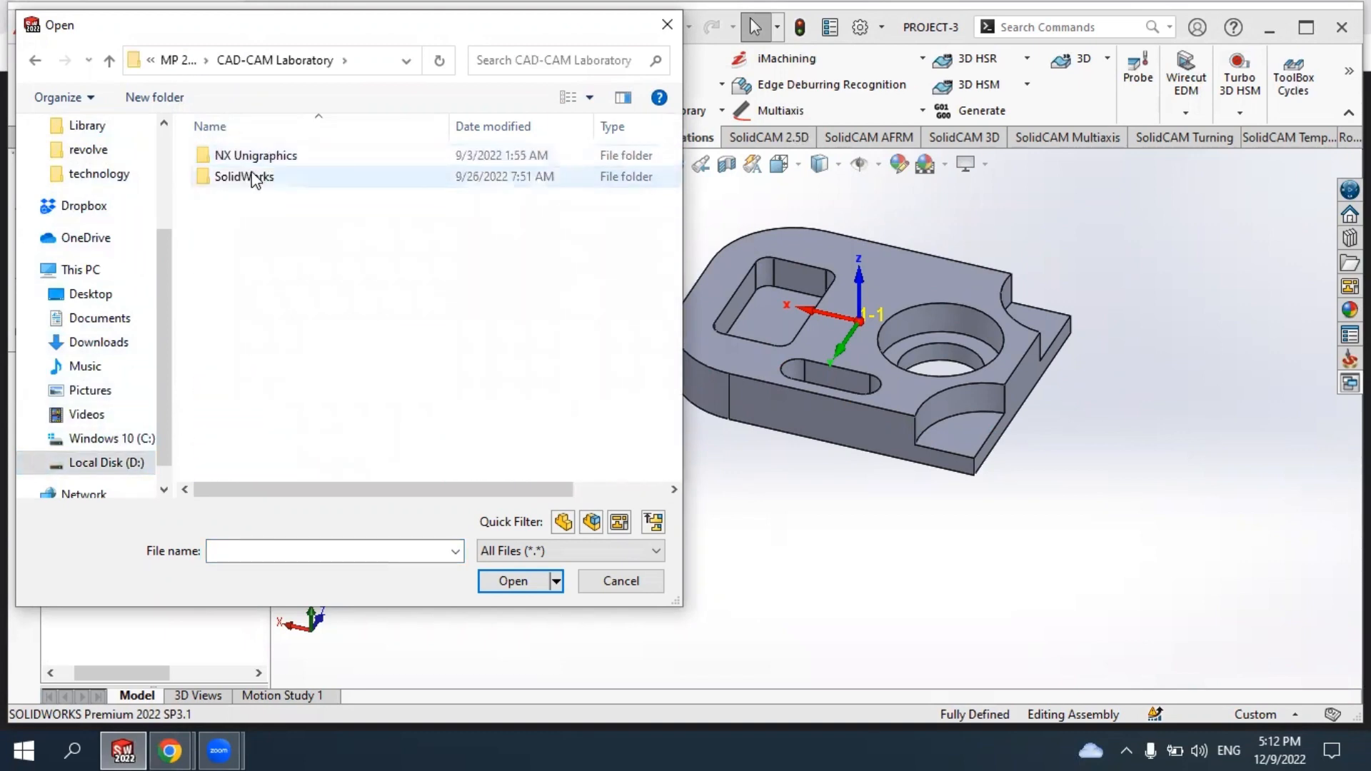
pyautogui.doubleClick(250, 177)
pyautogui.click(236, 199)
pyautogui.doubleClick(236, 198)
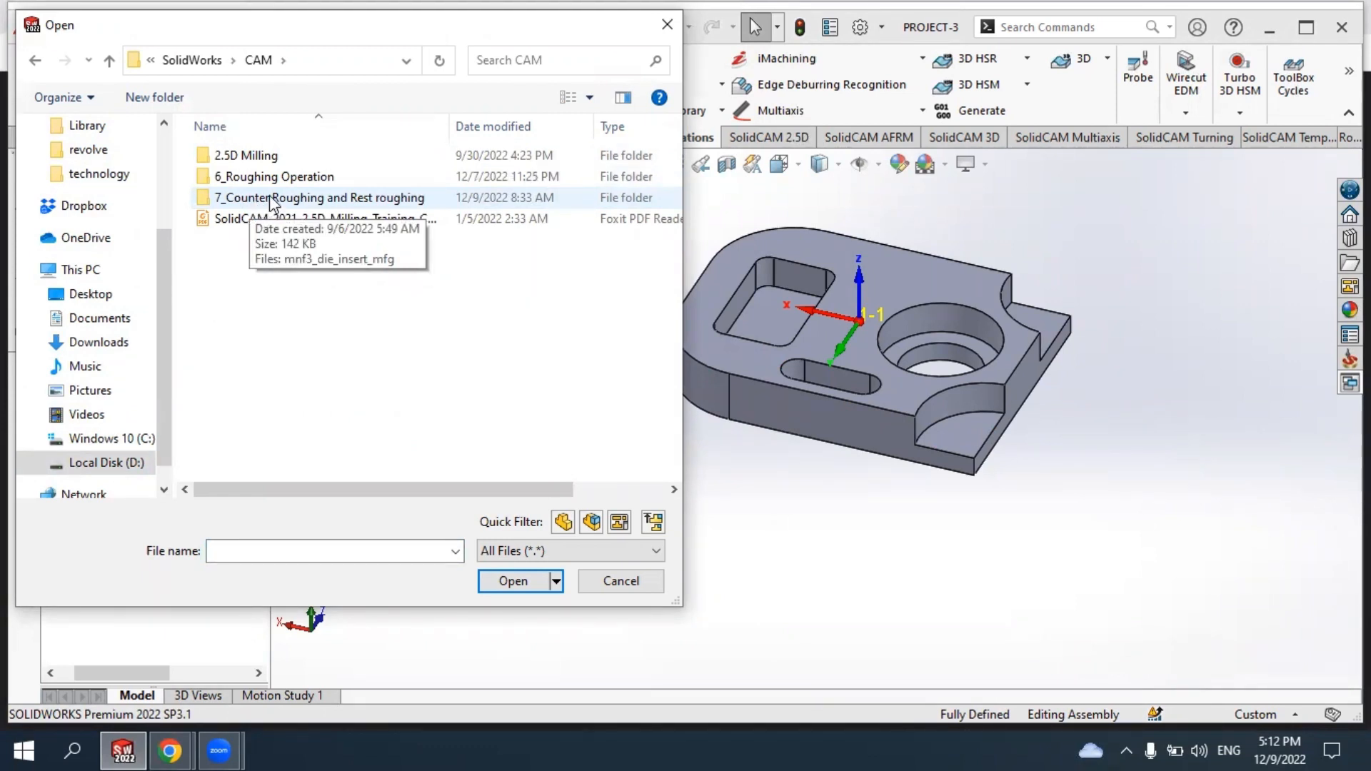
pyautogui.doubleClick(243, 155)
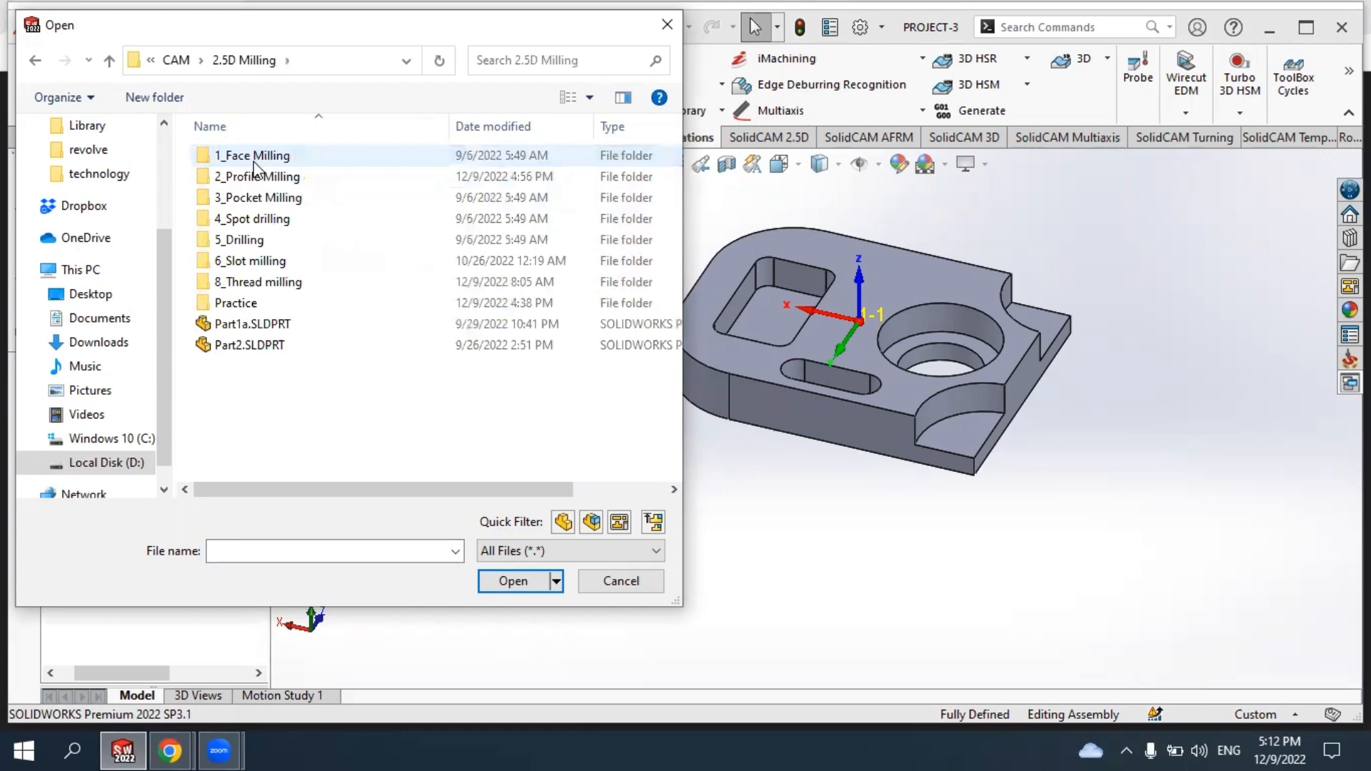
# Check Part2.SLDPRT and the part files in the Practice folder for a suitable model, and return to the 2.5D Milling folder.
pyautogui.click(281, 328)
pyautogui.click(259, 344)
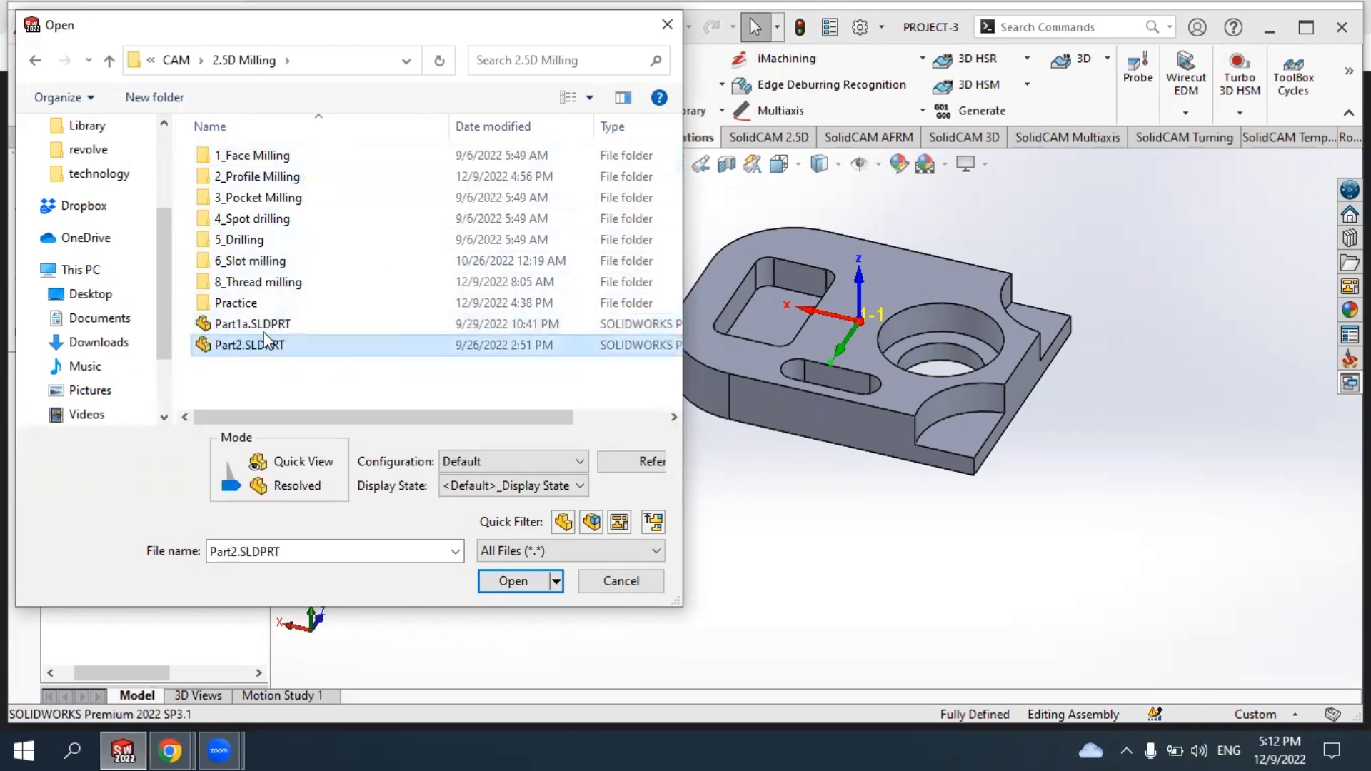
pyautogui.doubleClick(235, 303)
pyautogui.click(286, 176)
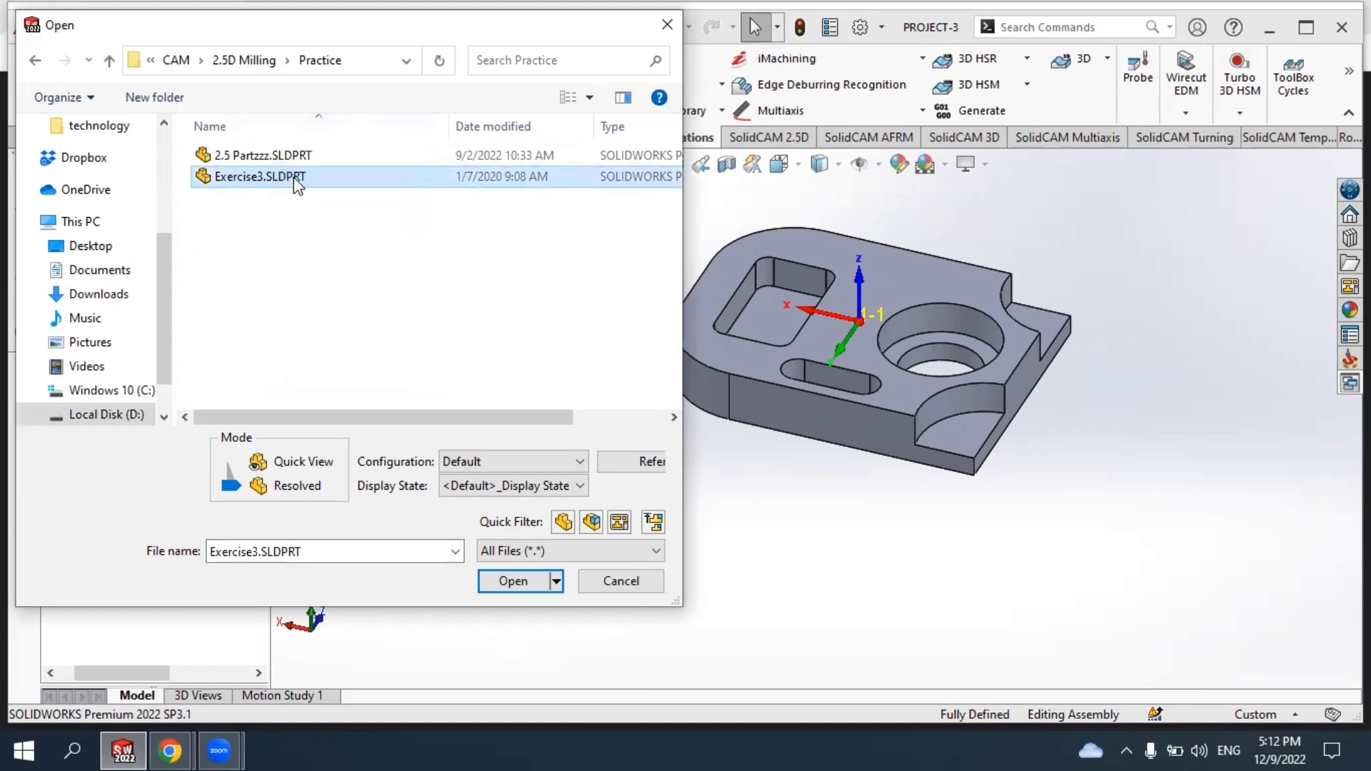
pyautogui.click(307, 157)
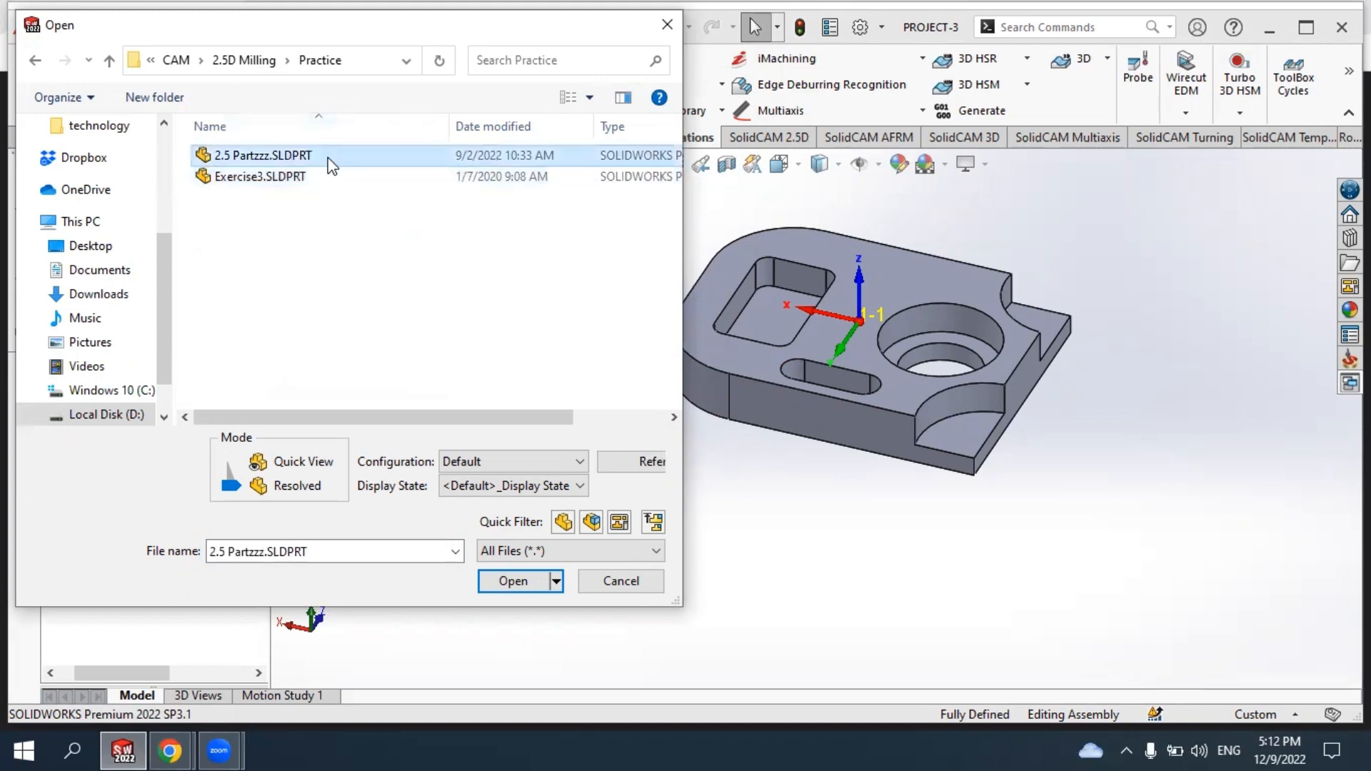
pyautogui.click(36, 62)
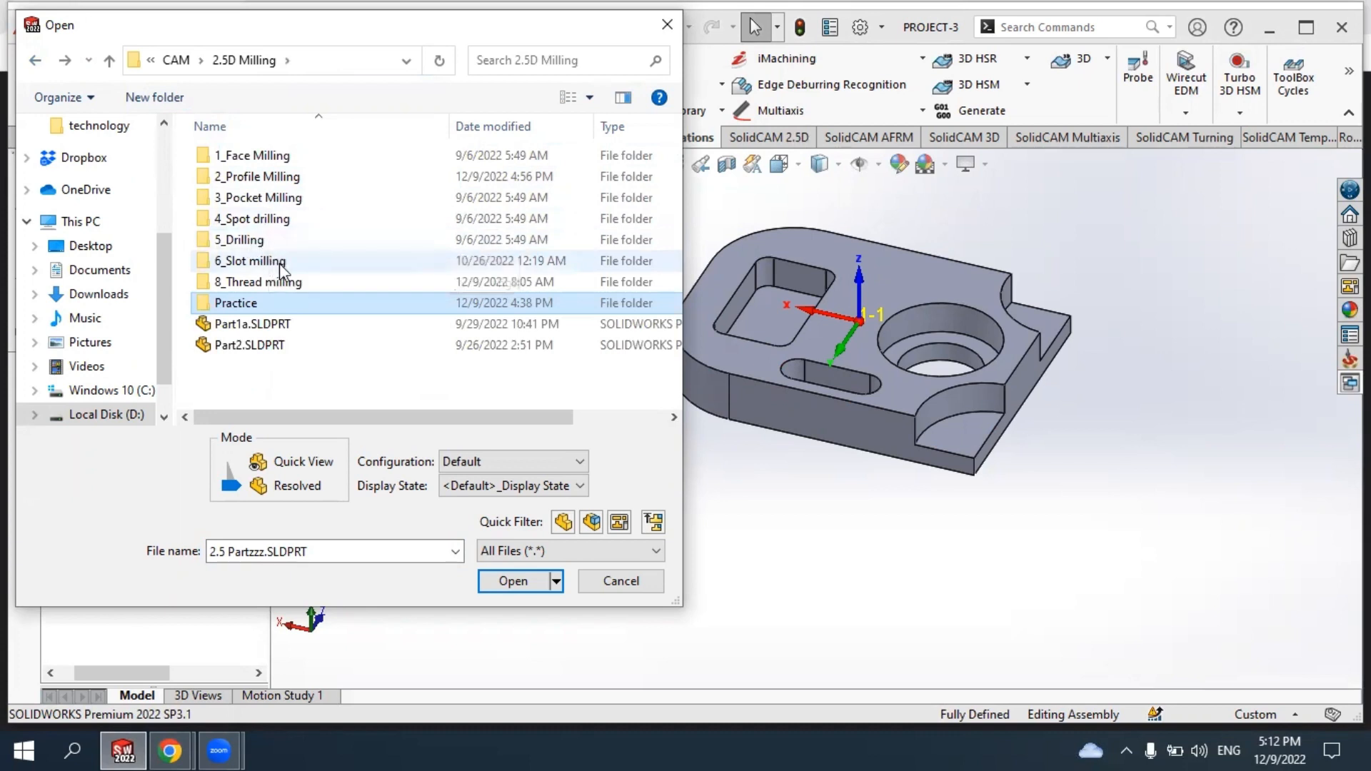
# Check the 6_Slot milling, 4_Spot drilling and 3_Pocket Milling folders for a suitable part, returning to the 2.5D Milling folder.
pyautogui.doubleClick(279, 263)
pyautogui.click(250, 157)
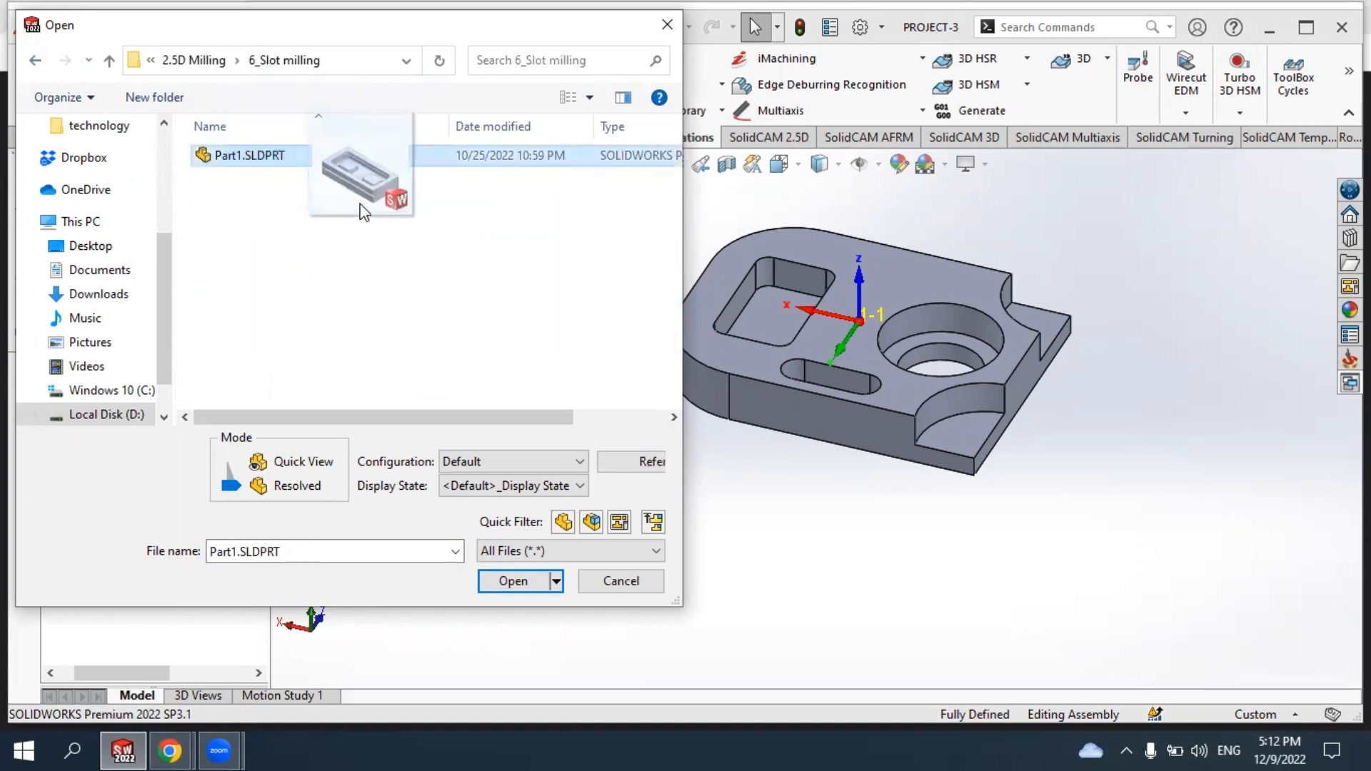
pyautogui.click(36, 60)
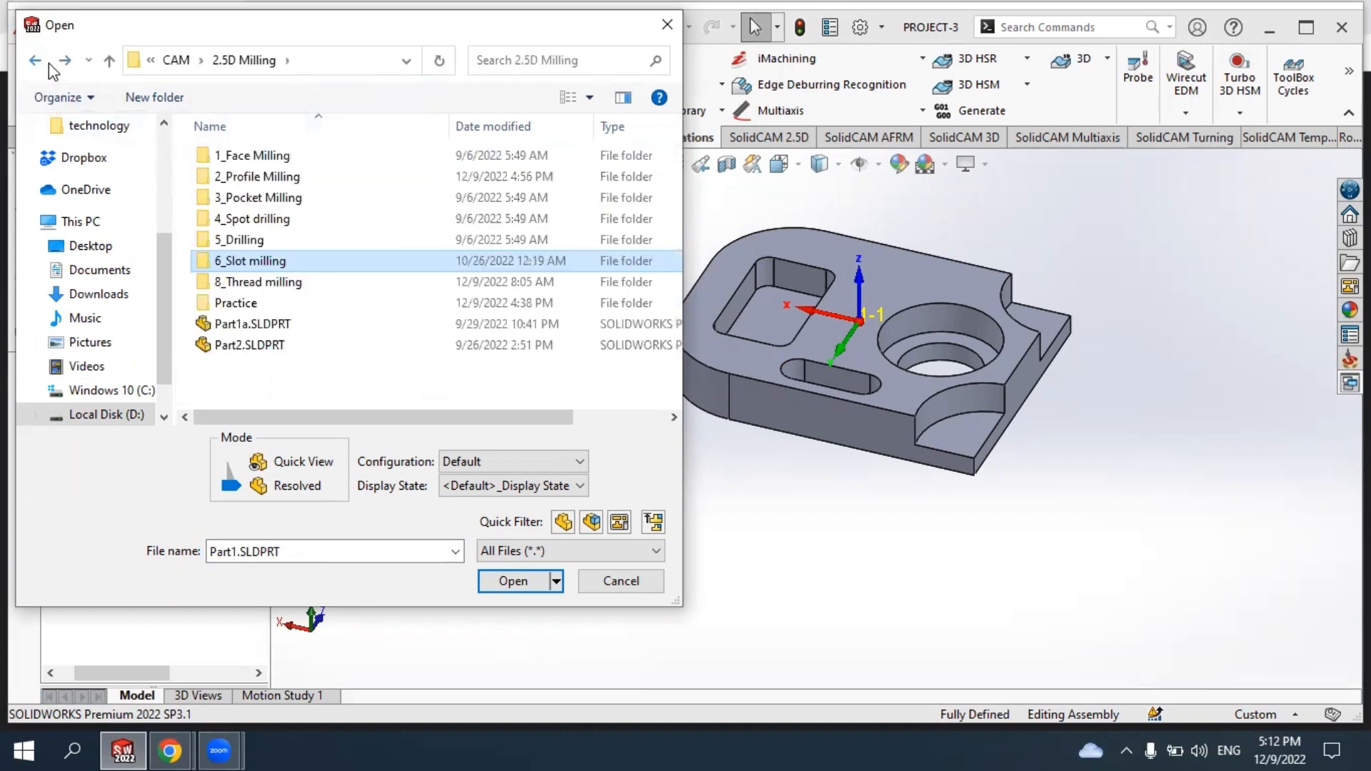
pyautogui.doubleClick(260, 222)
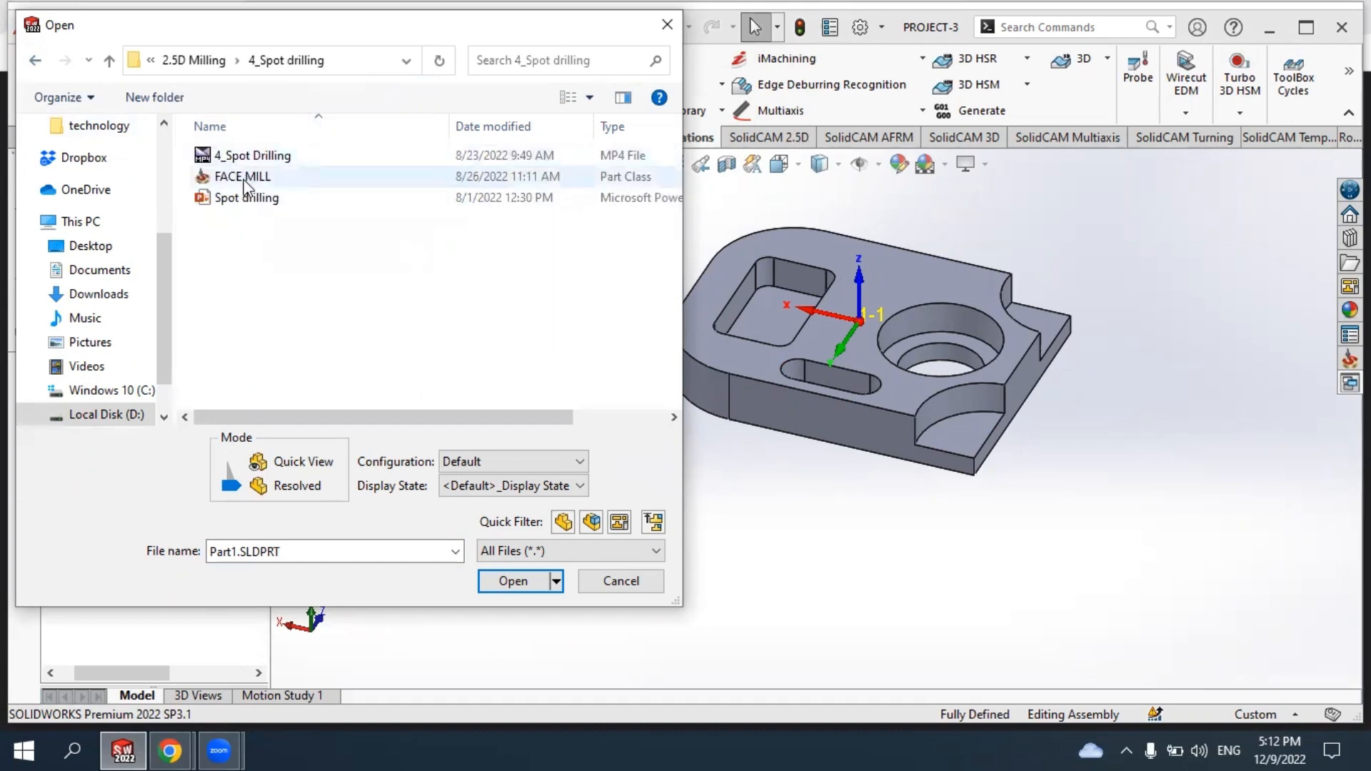
pyautogui.click(35, 60)
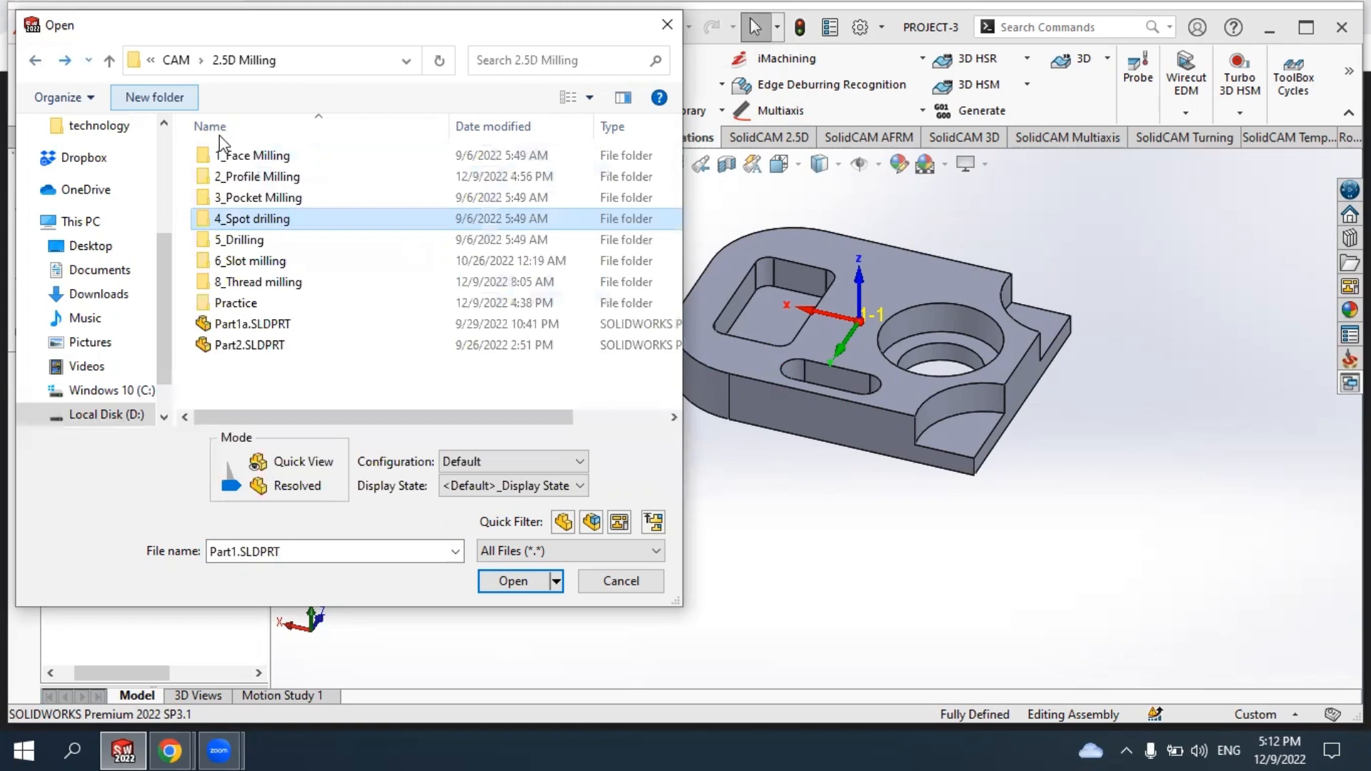
pyautogui.doubleClick(261, 197)
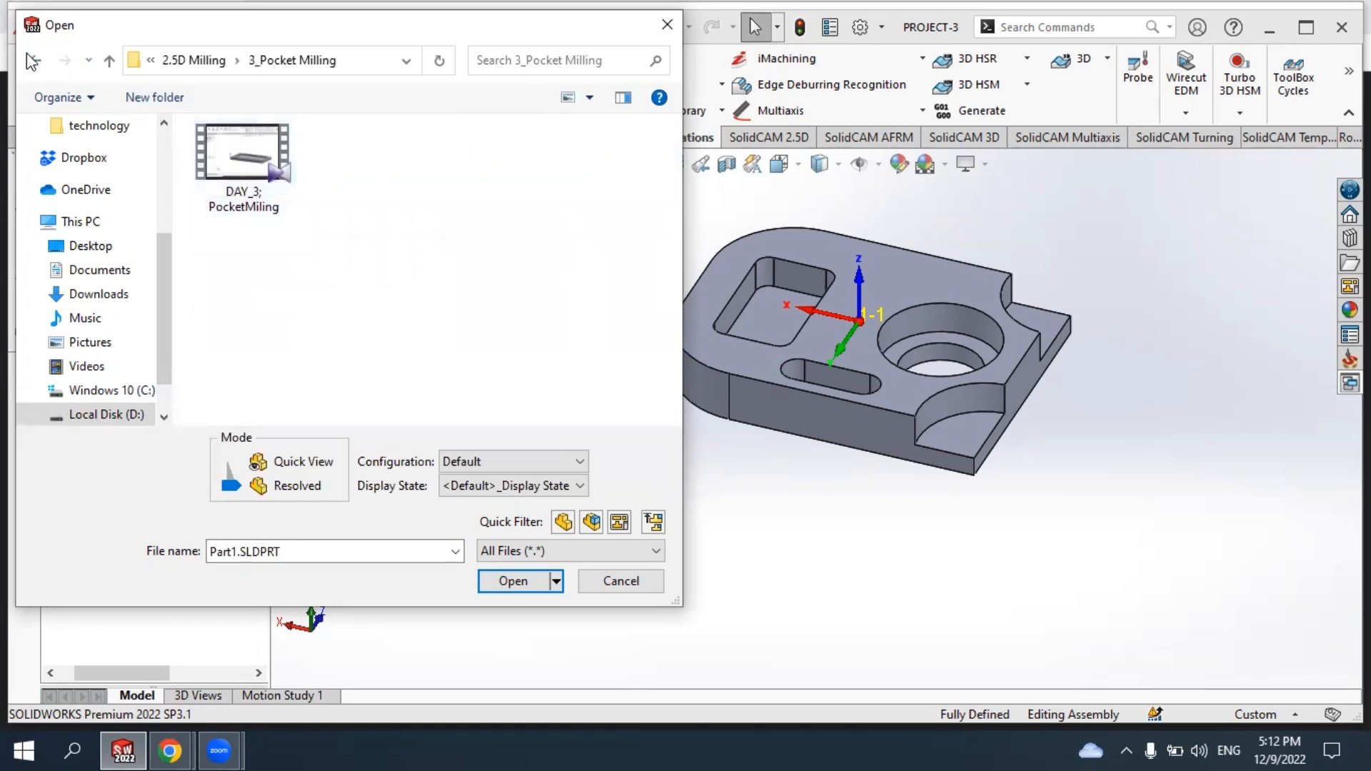
pyautogui.click(34, 61)
# Open Part2.SLDPRT from the 2_Profile Milling folder.
pyautogui.doubleClick(228, 175)
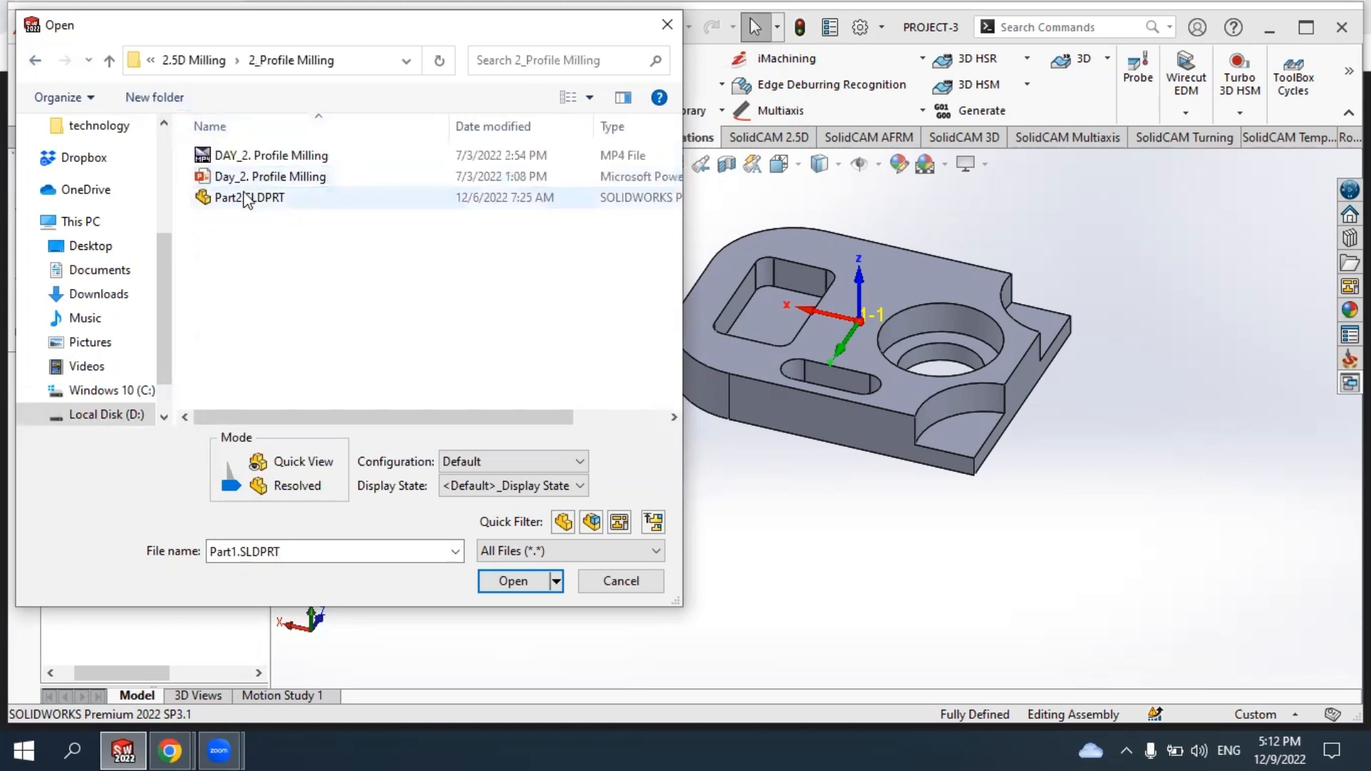
pyautogui.click(246, 198)
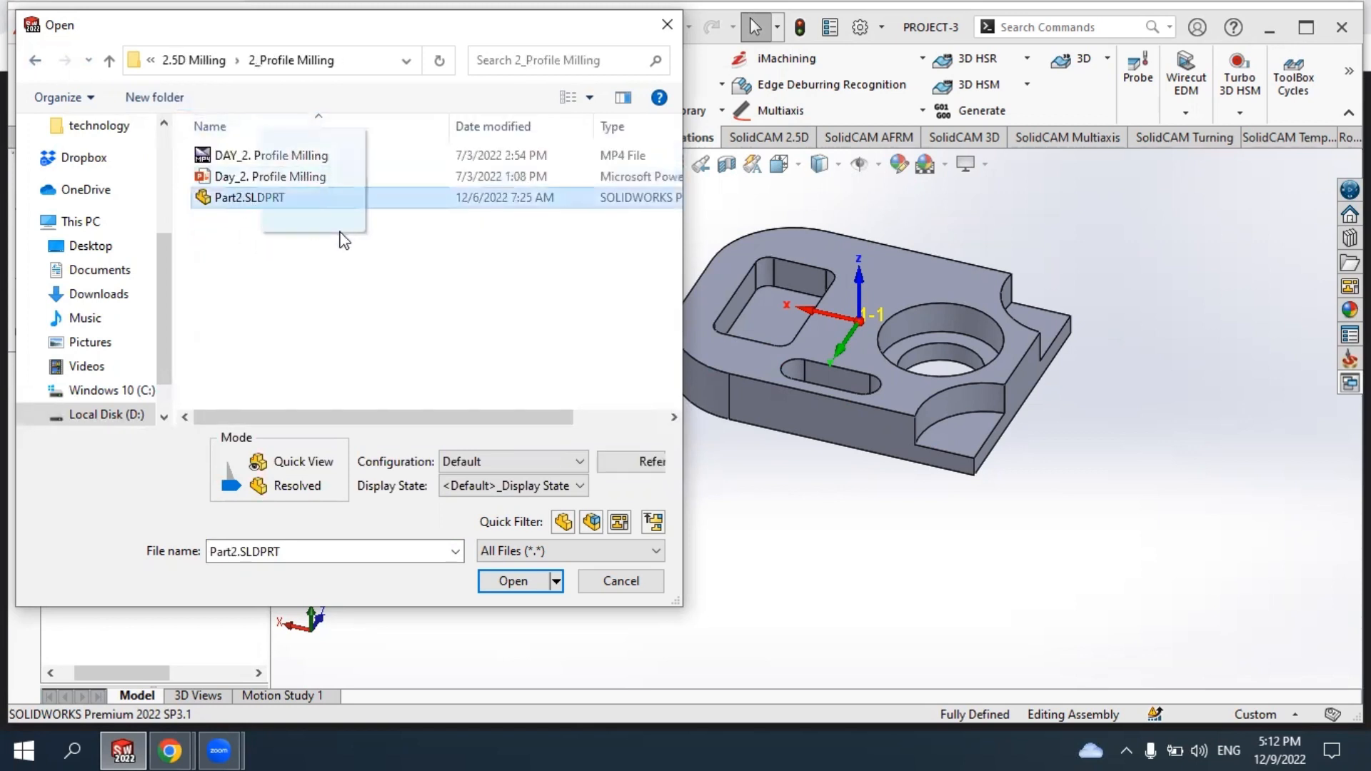
pyautogui.click(262, 200)
pyautogui.click(284, 262)
pyautogui.click(229, 178)
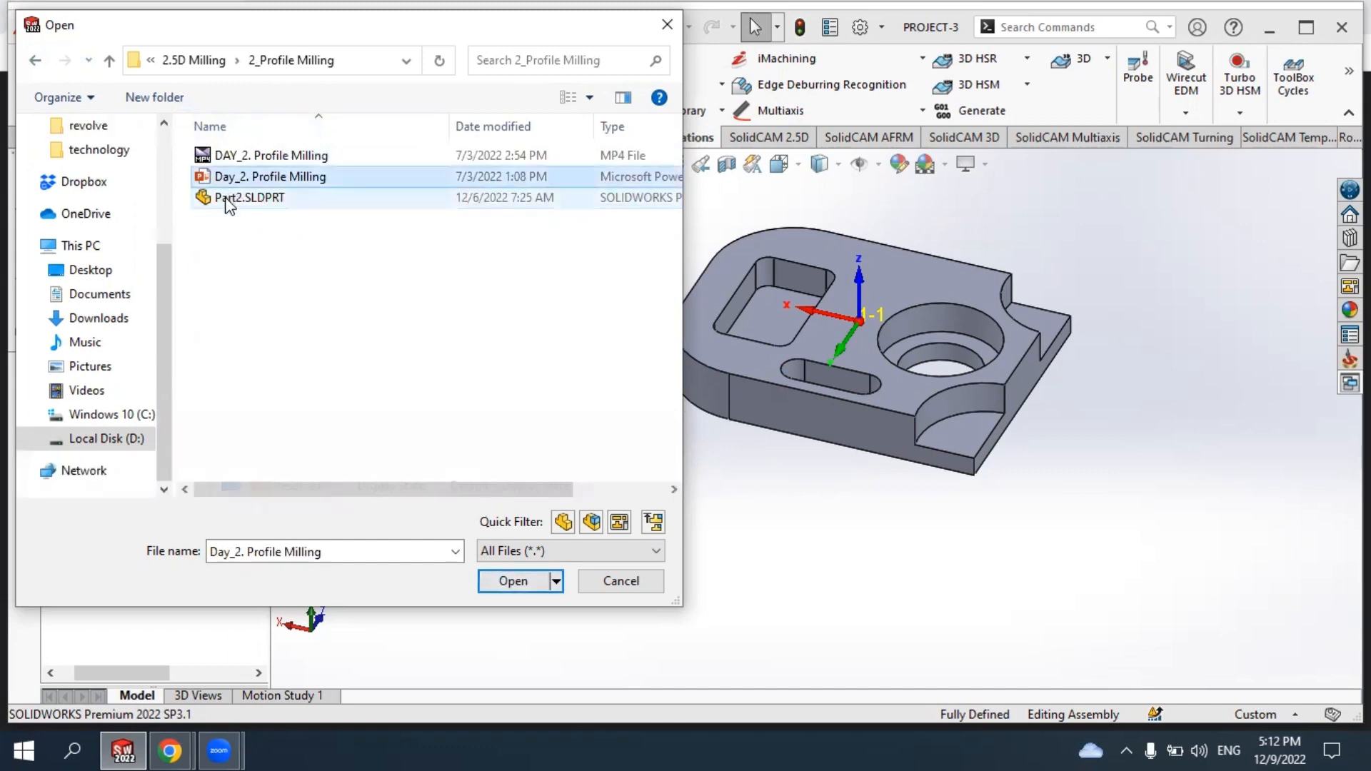
pyautogui.click(225, 200)
pyautogui.click(516, 580)
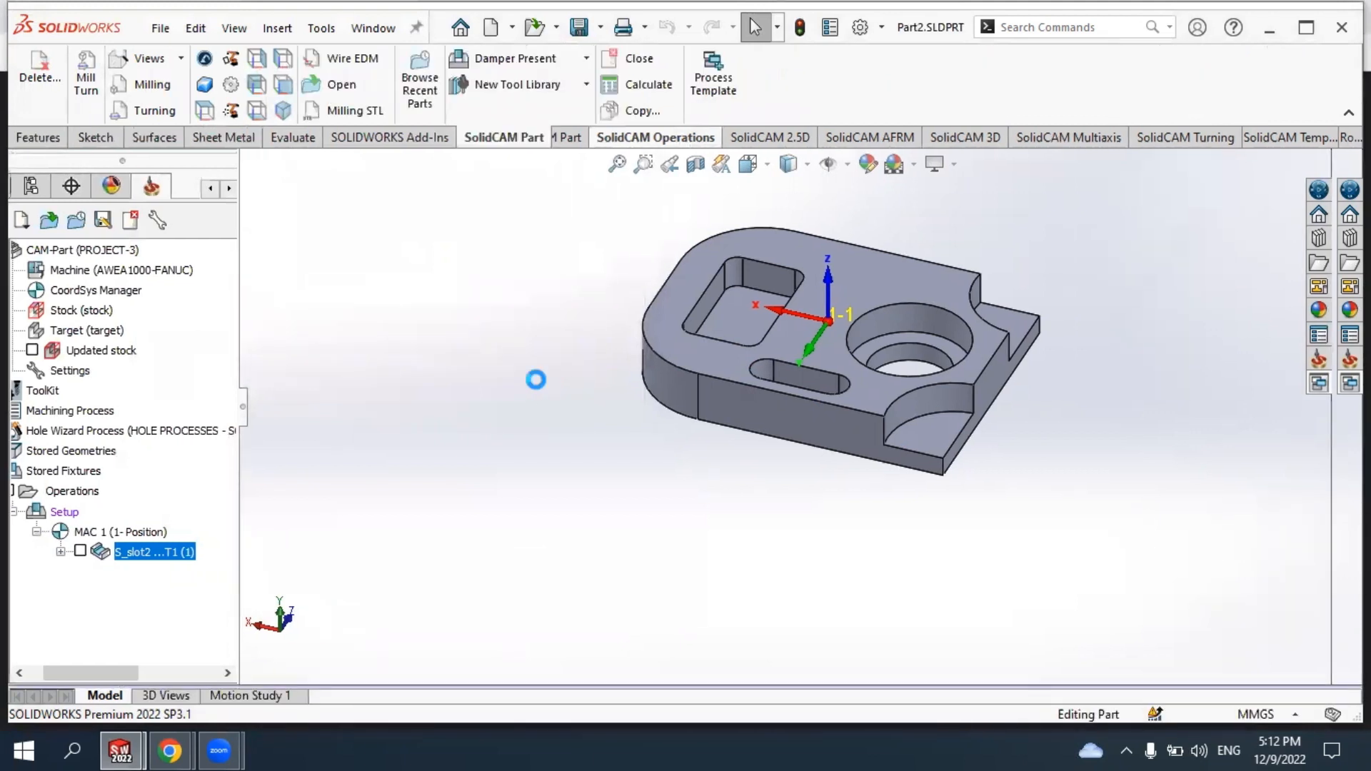
# Close the PROJECT-3 CAM project and create an external metric milling CAM-Part named Part2-3 for the opened plate.
pyautogui.moveTo(119, 750)
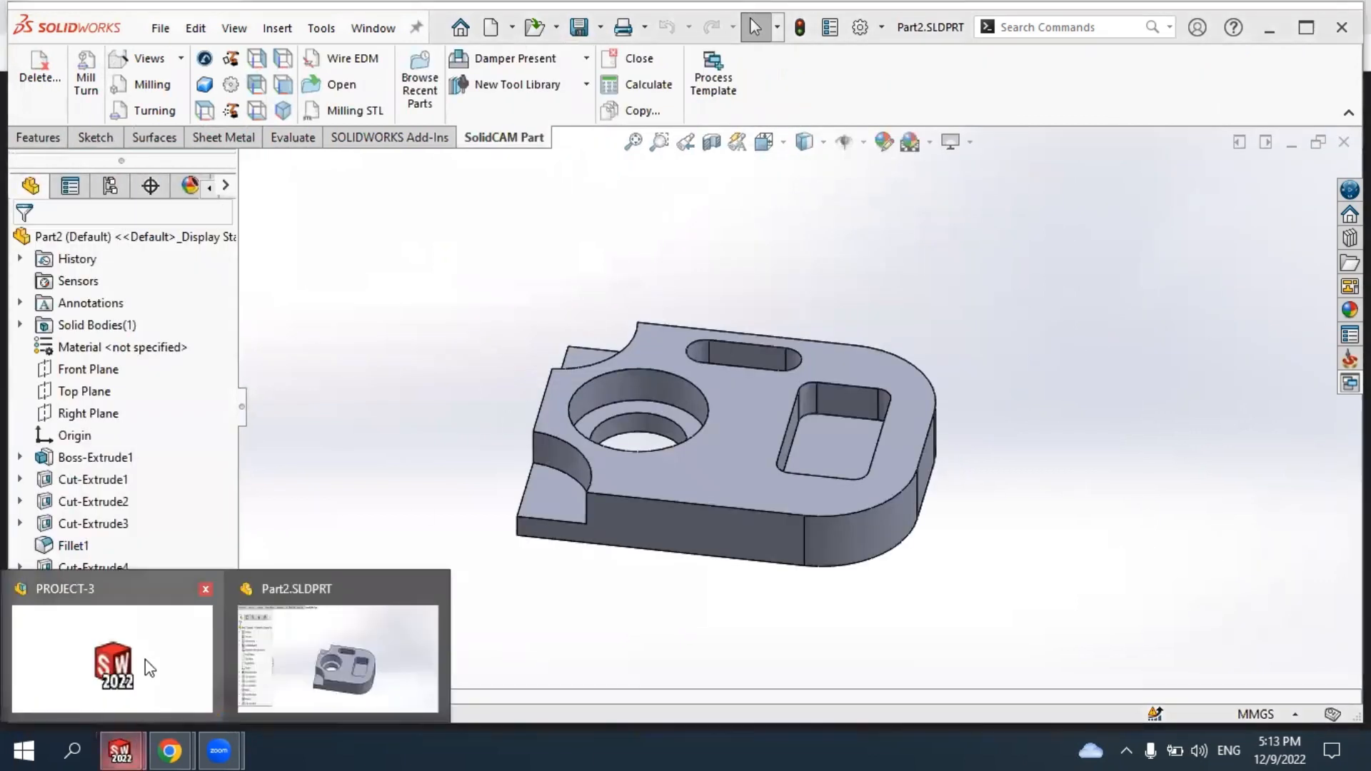
pyautogui.click(204, 591)
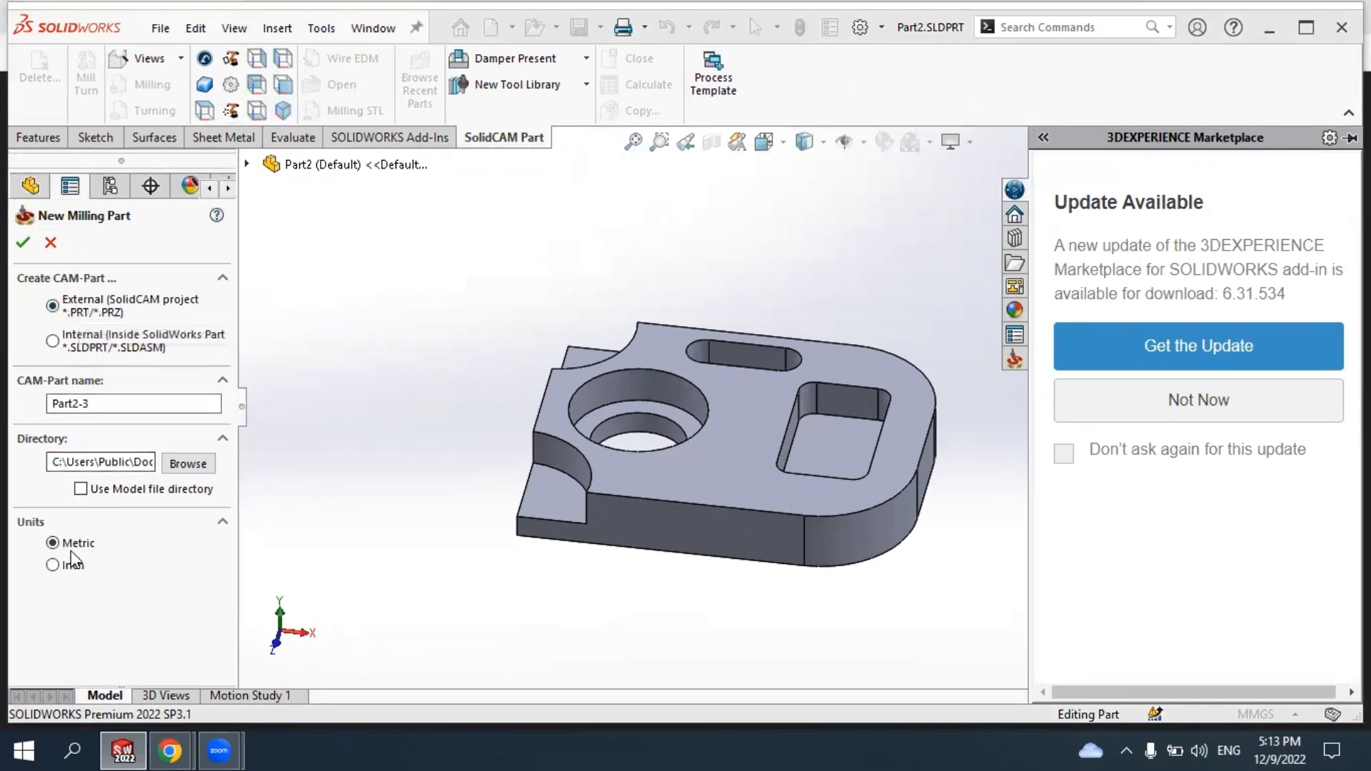
pyautogui.click(25, 242)
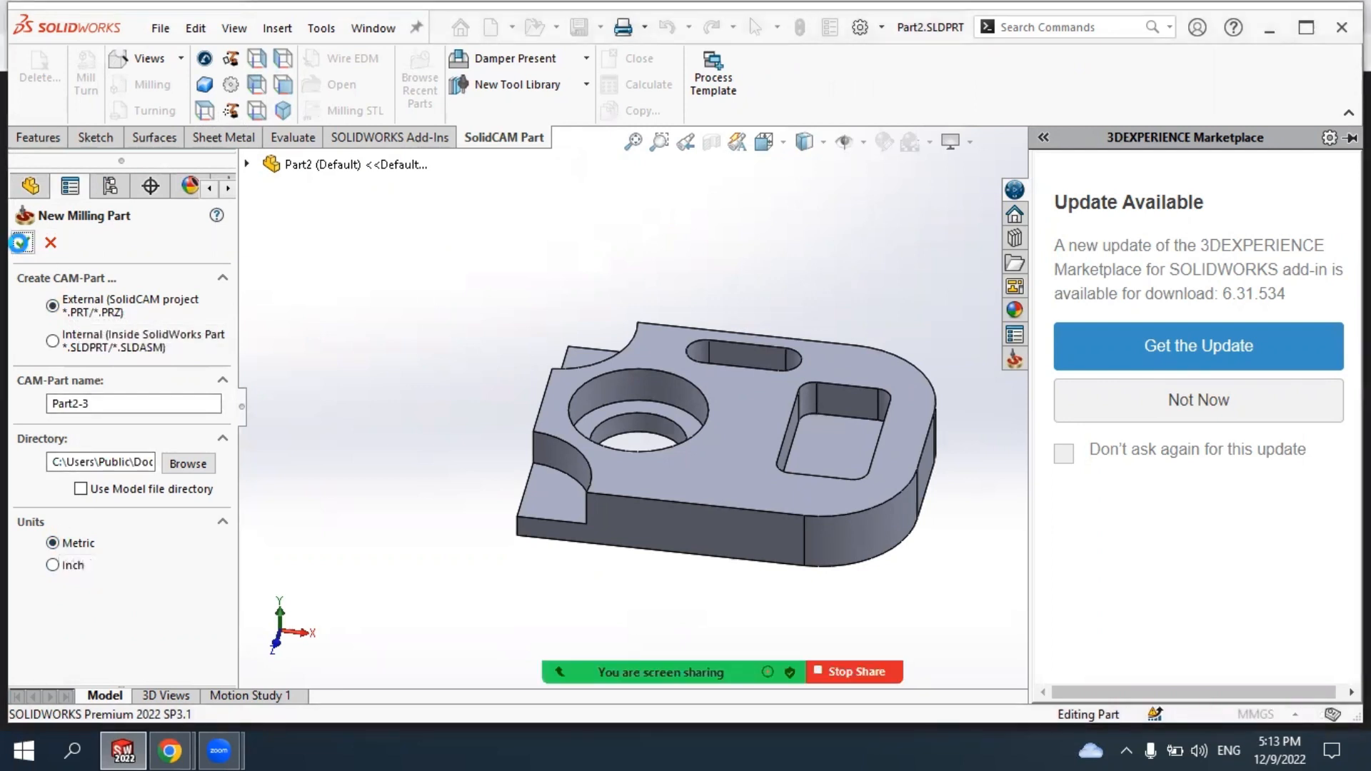
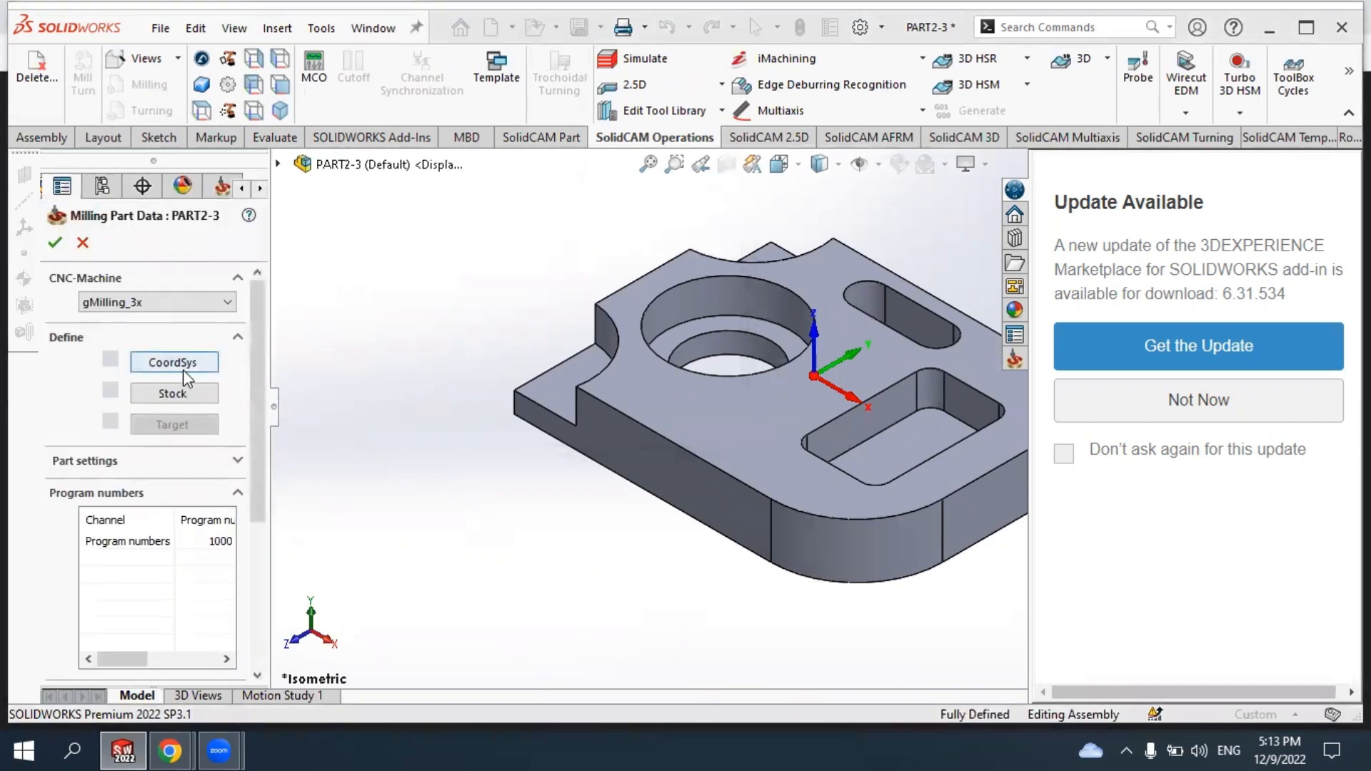
# Define the machining coordinate system on the plate's top face, with its origin at the top center of the model box.
pyautogui.click(174, 363)
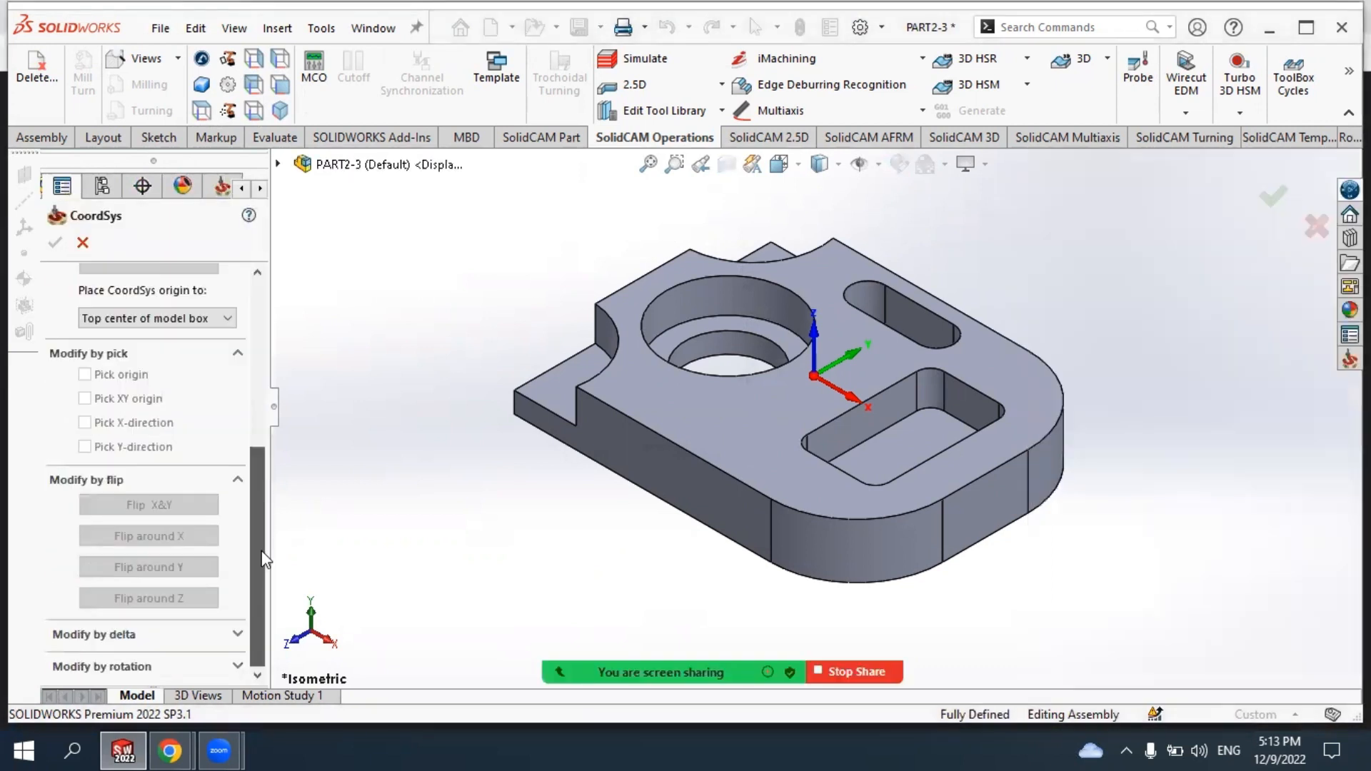
pyautogui.click(186, 321)
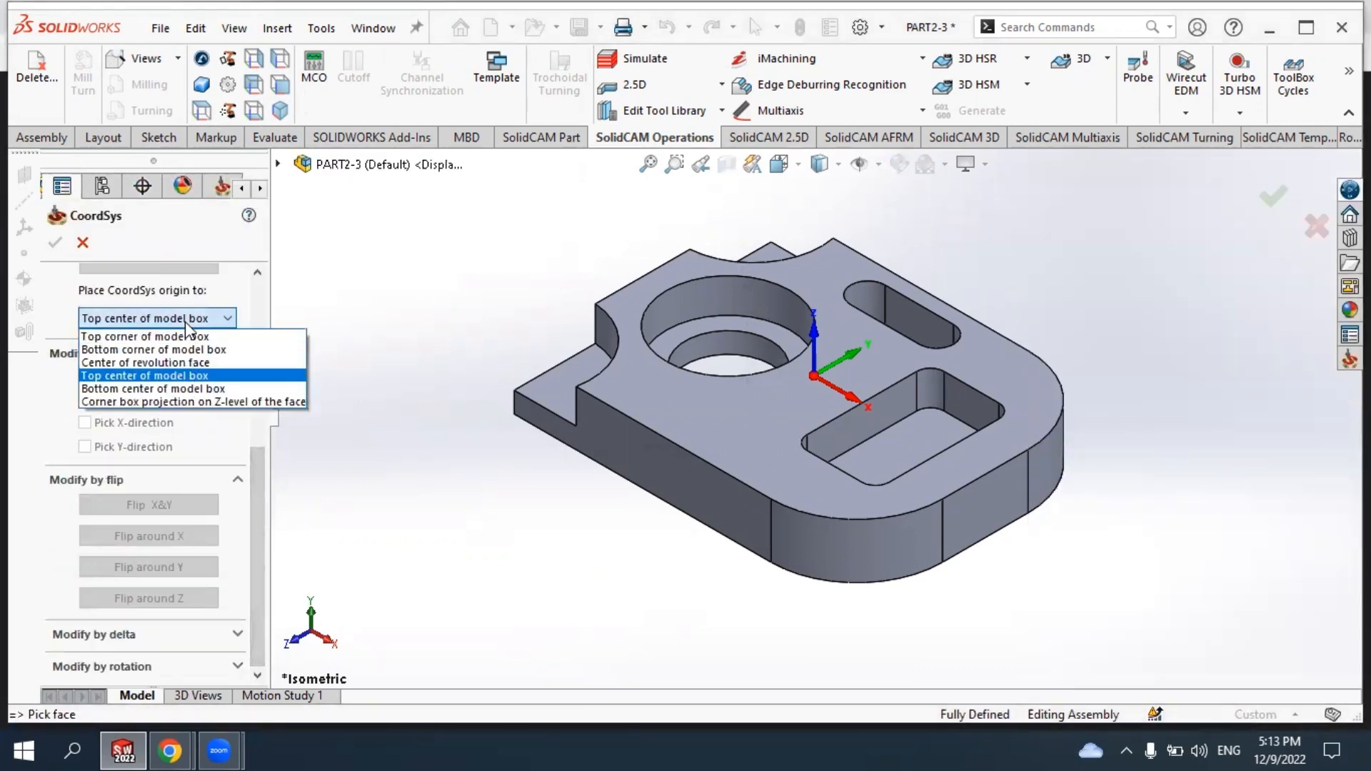
pyautogui.click(118, 377)
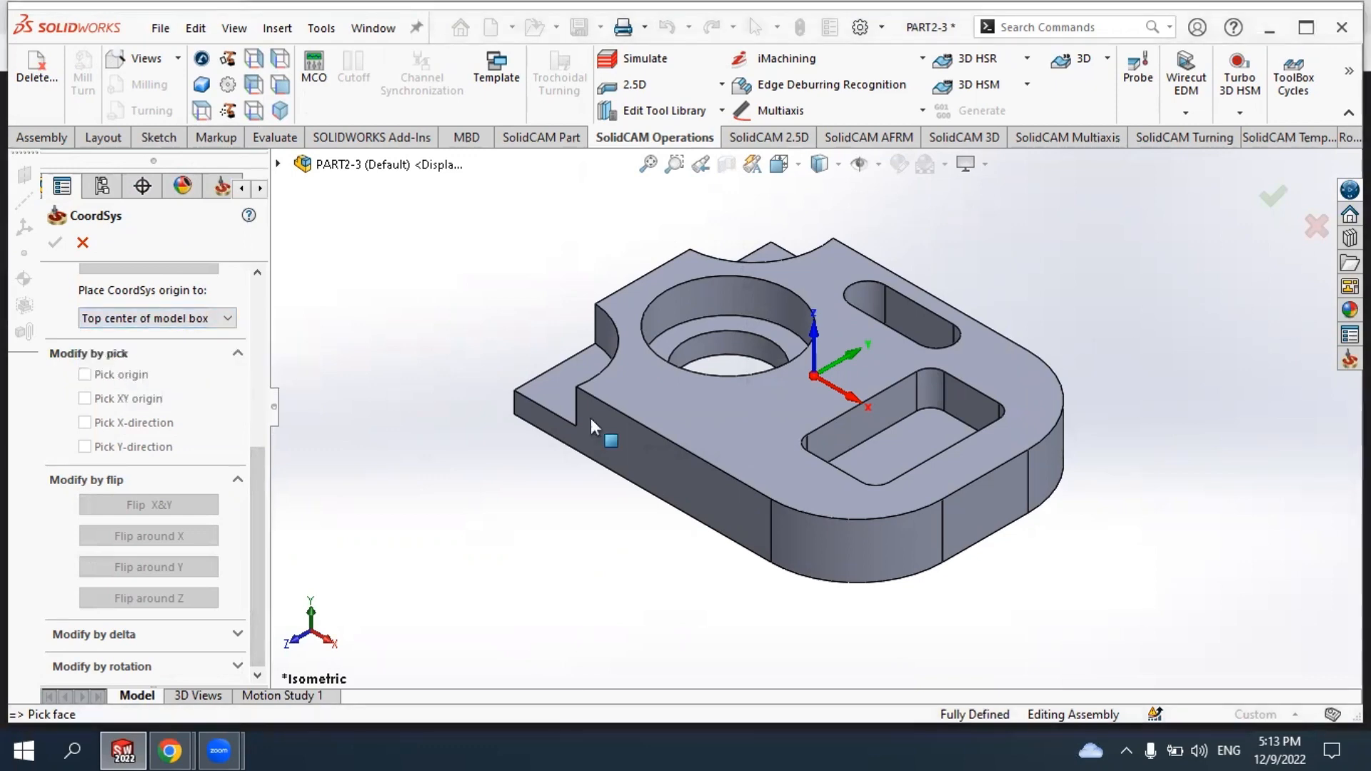
pyautogui.click(727, 410)
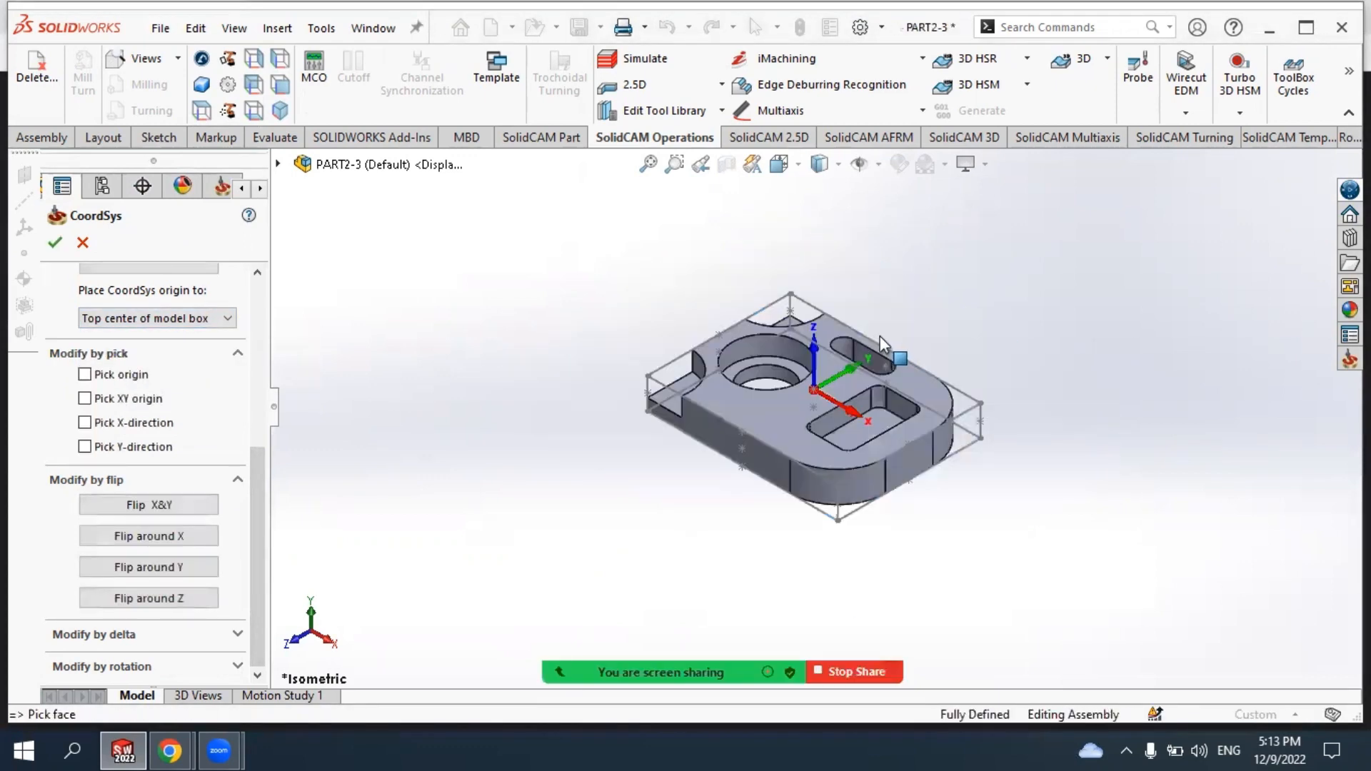
pyautogui.scroll(-4, 837, 370)
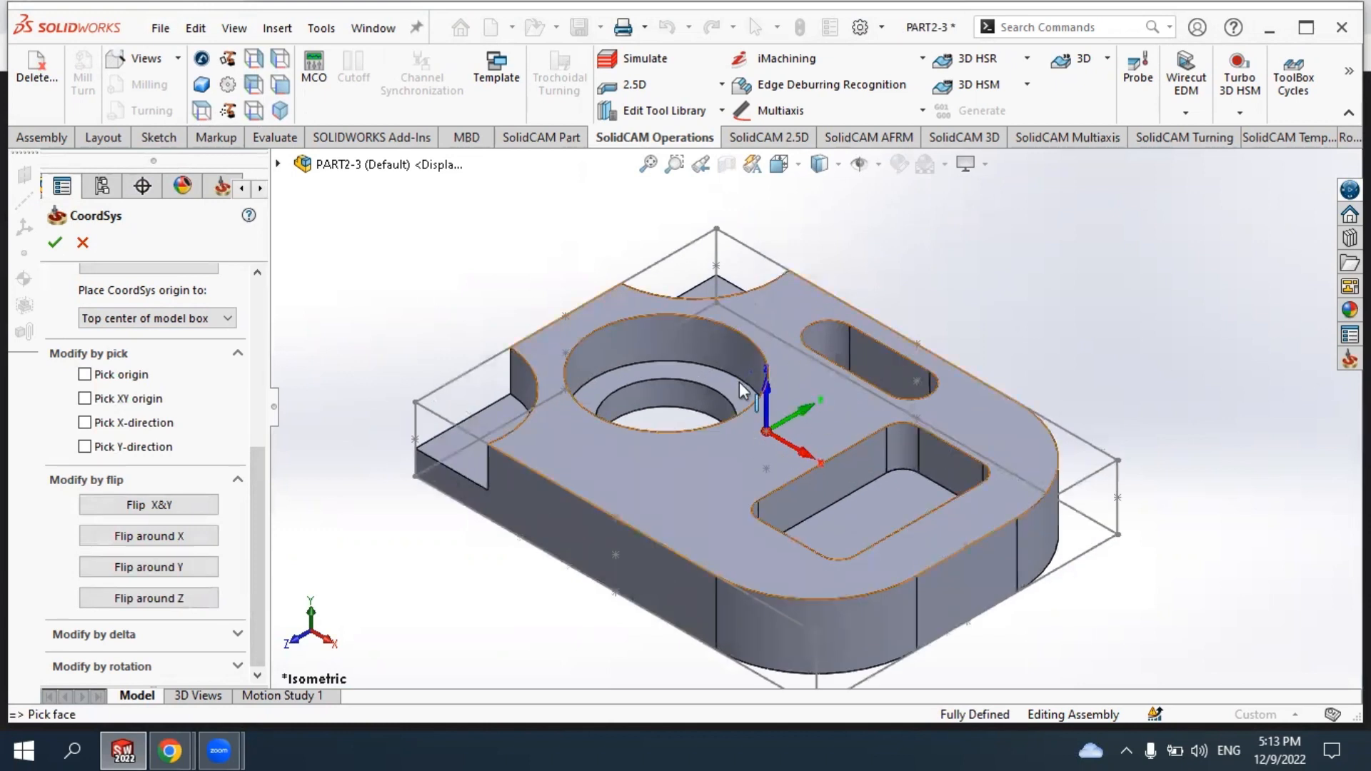
pyautogui.click(54, 244)
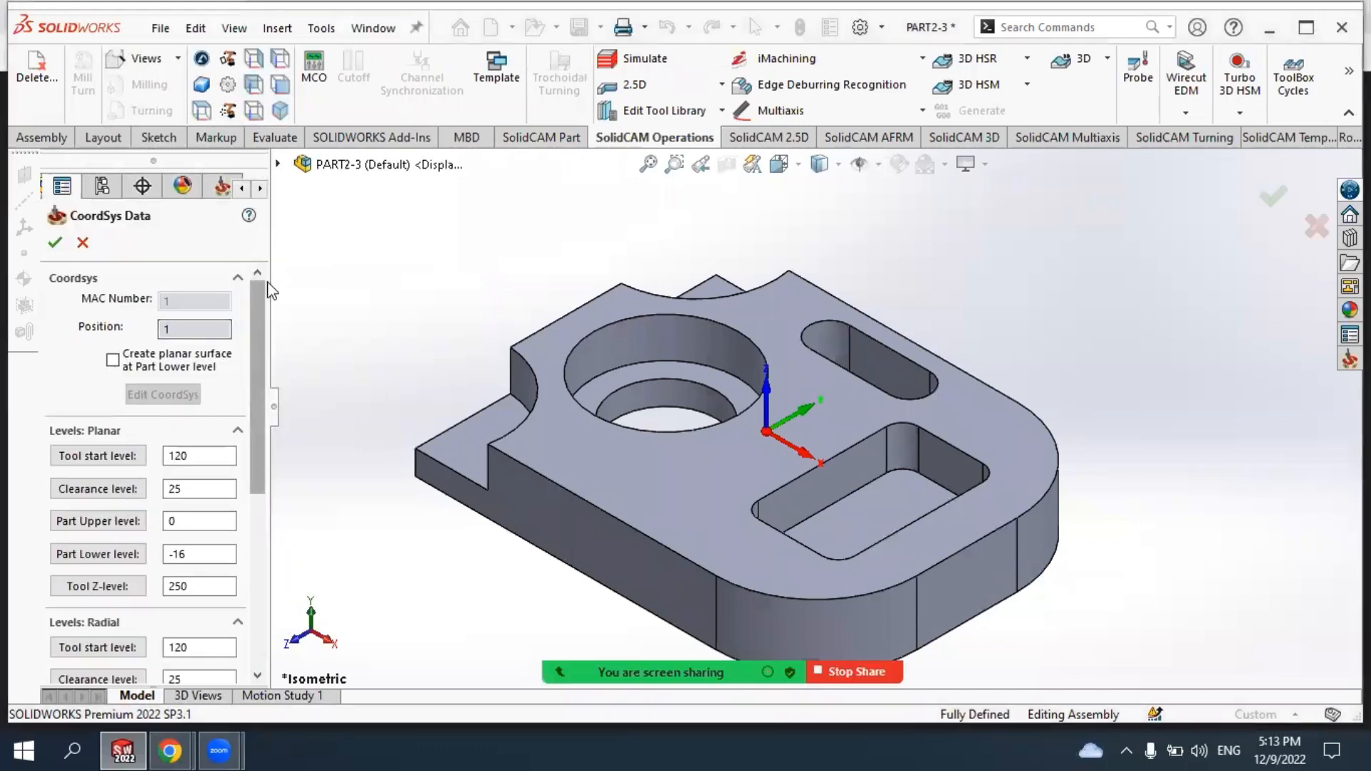
pyautogui.click(55, 243)
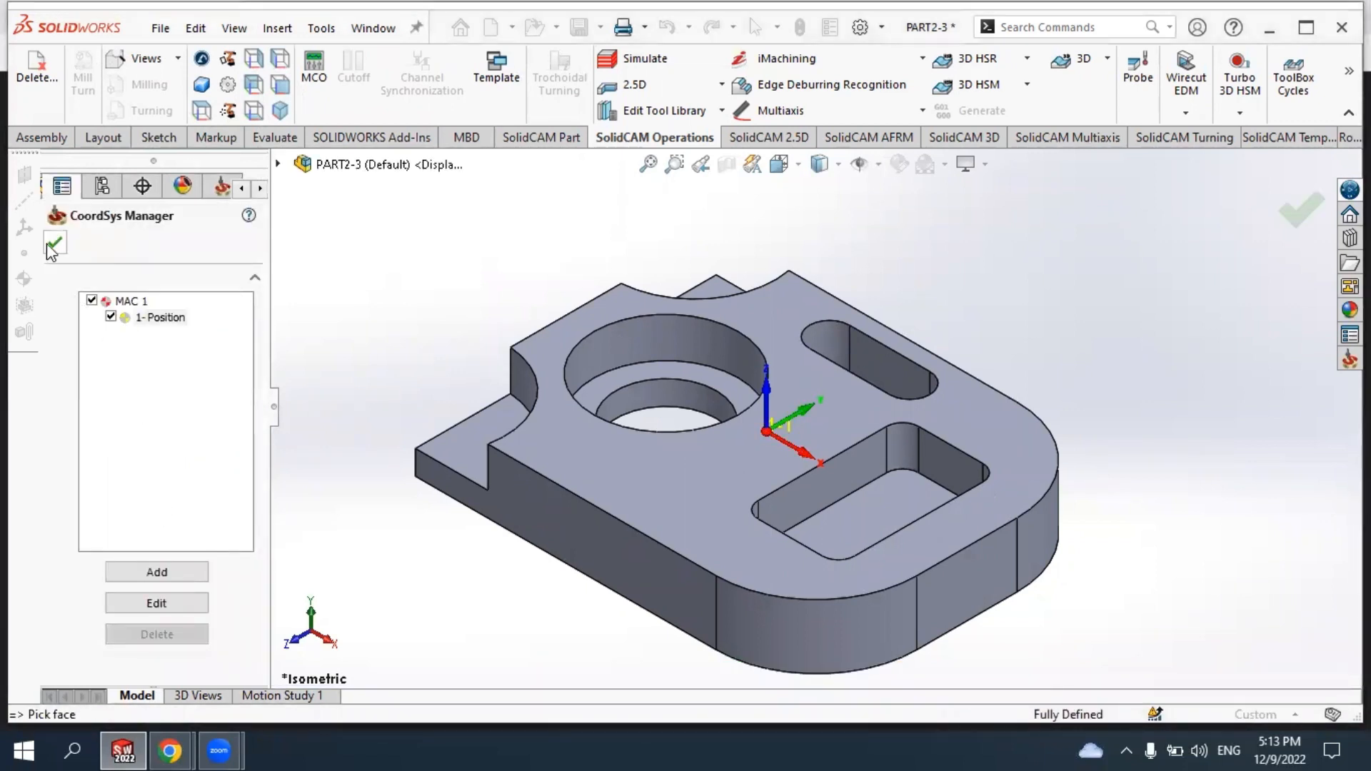
pyautogui.click(53, 244)
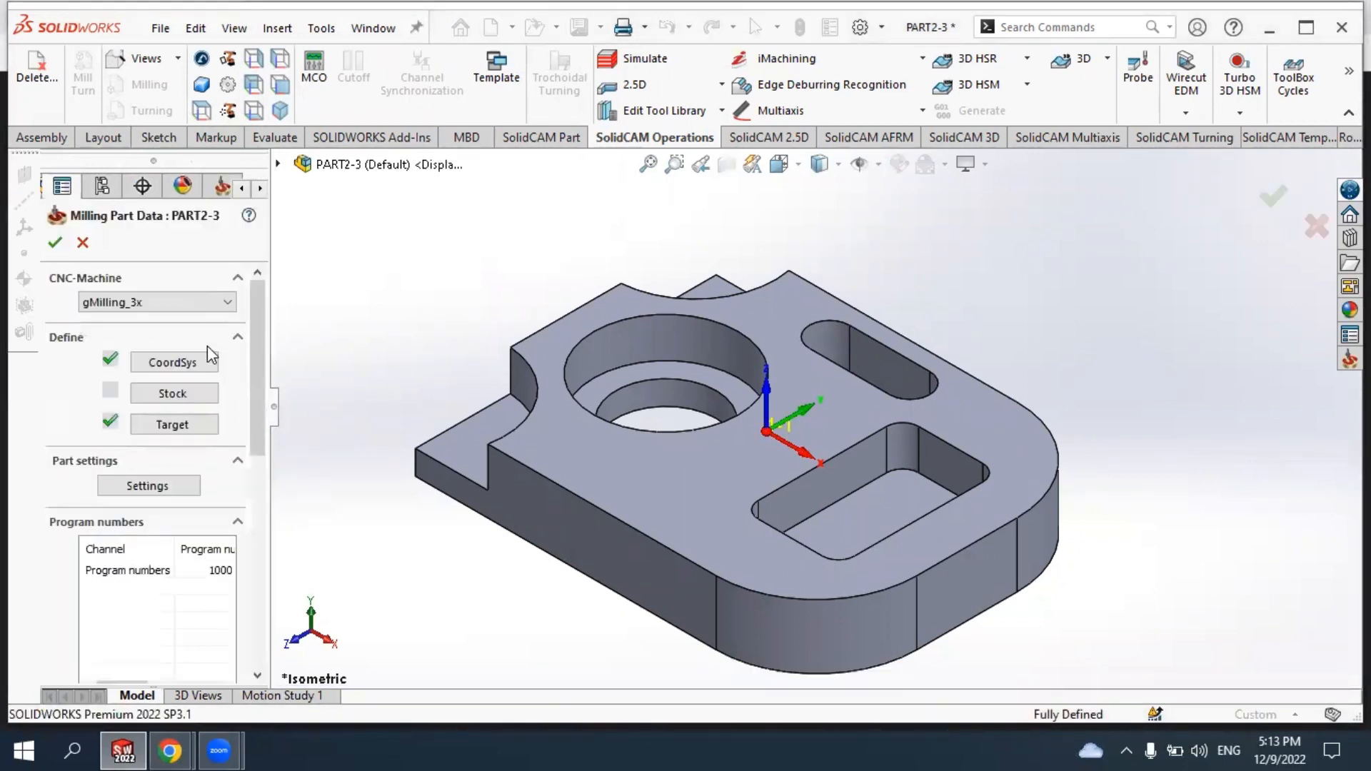
# Define the stock as an extruded boundary from the plate's lower outer edge chain, and confirm the target and milling part data.
pyautogui.click(180, 394)
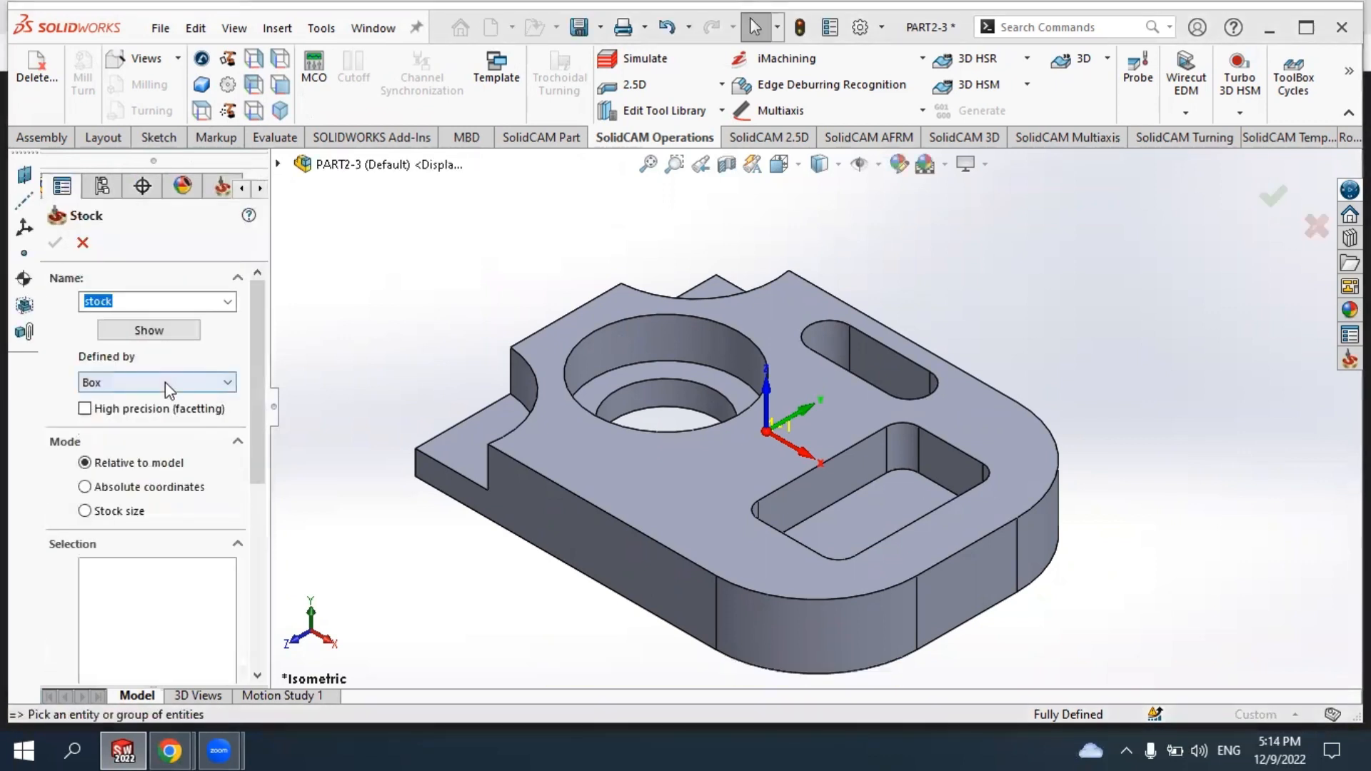
pyautogui.click(161, 385)
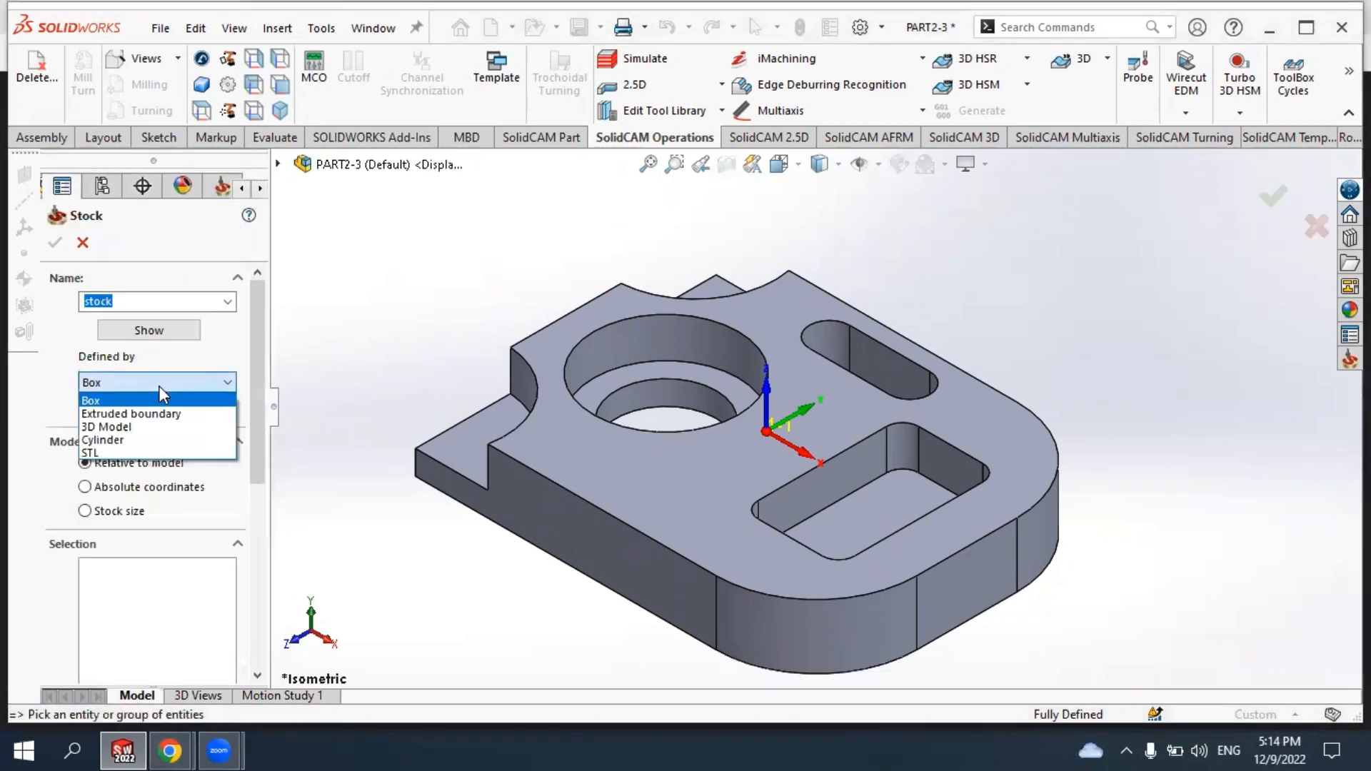
pyautogui.click(128, 416)
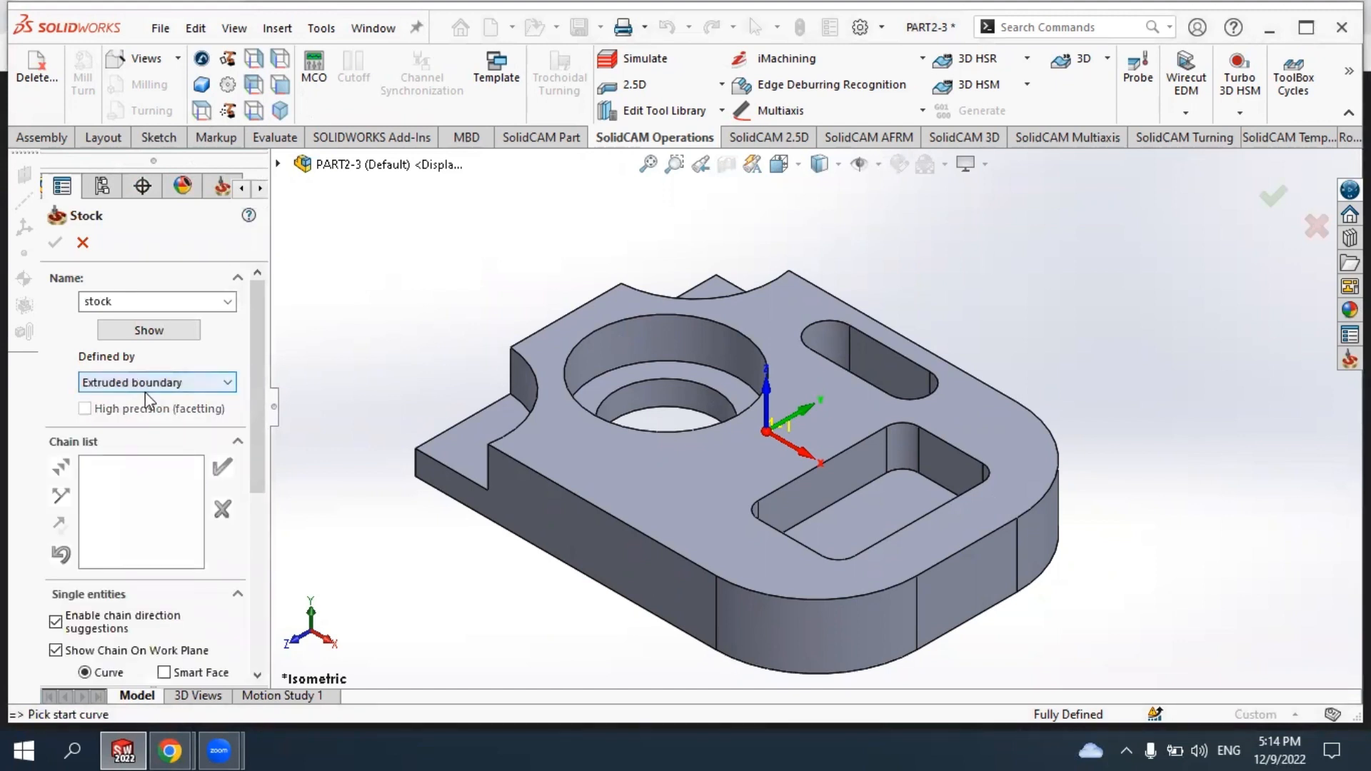
pyautogui.click(511, 530)
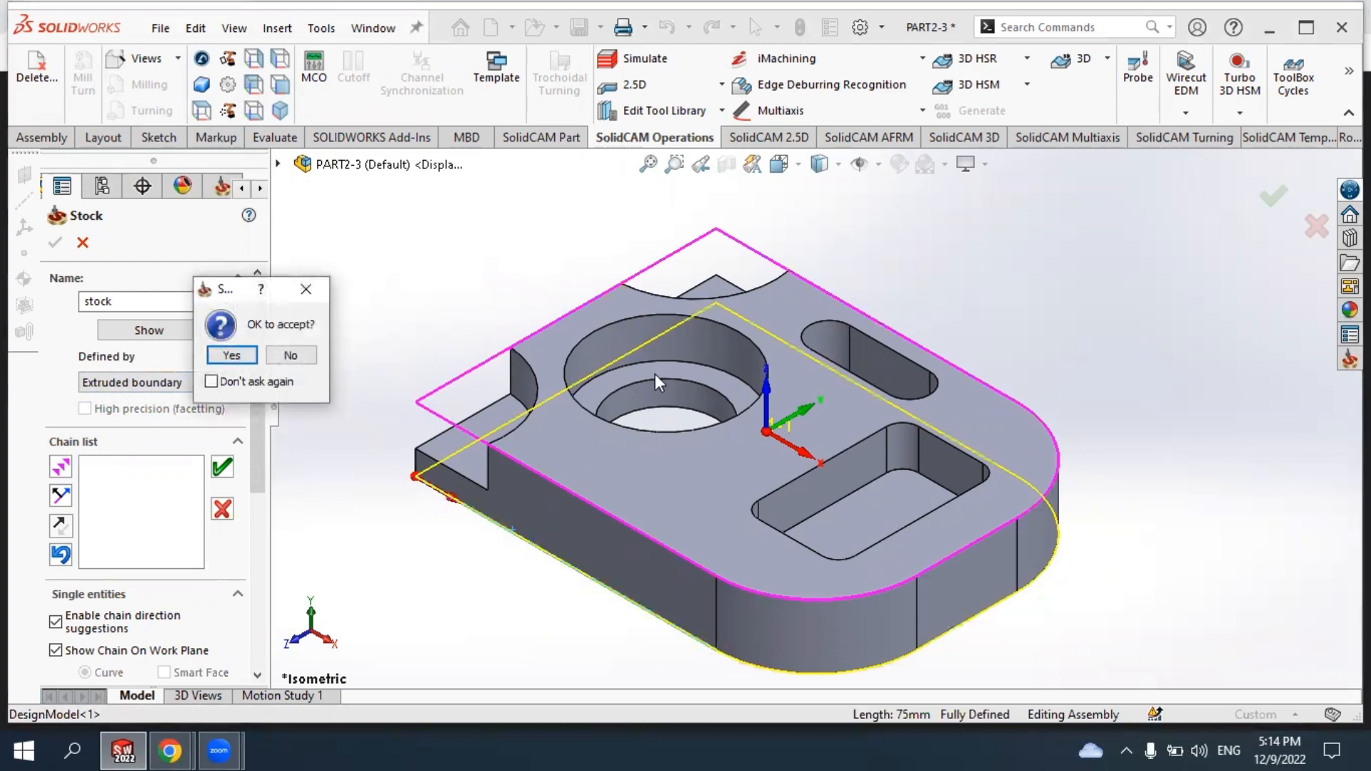
pyautogui.click(231, 356)
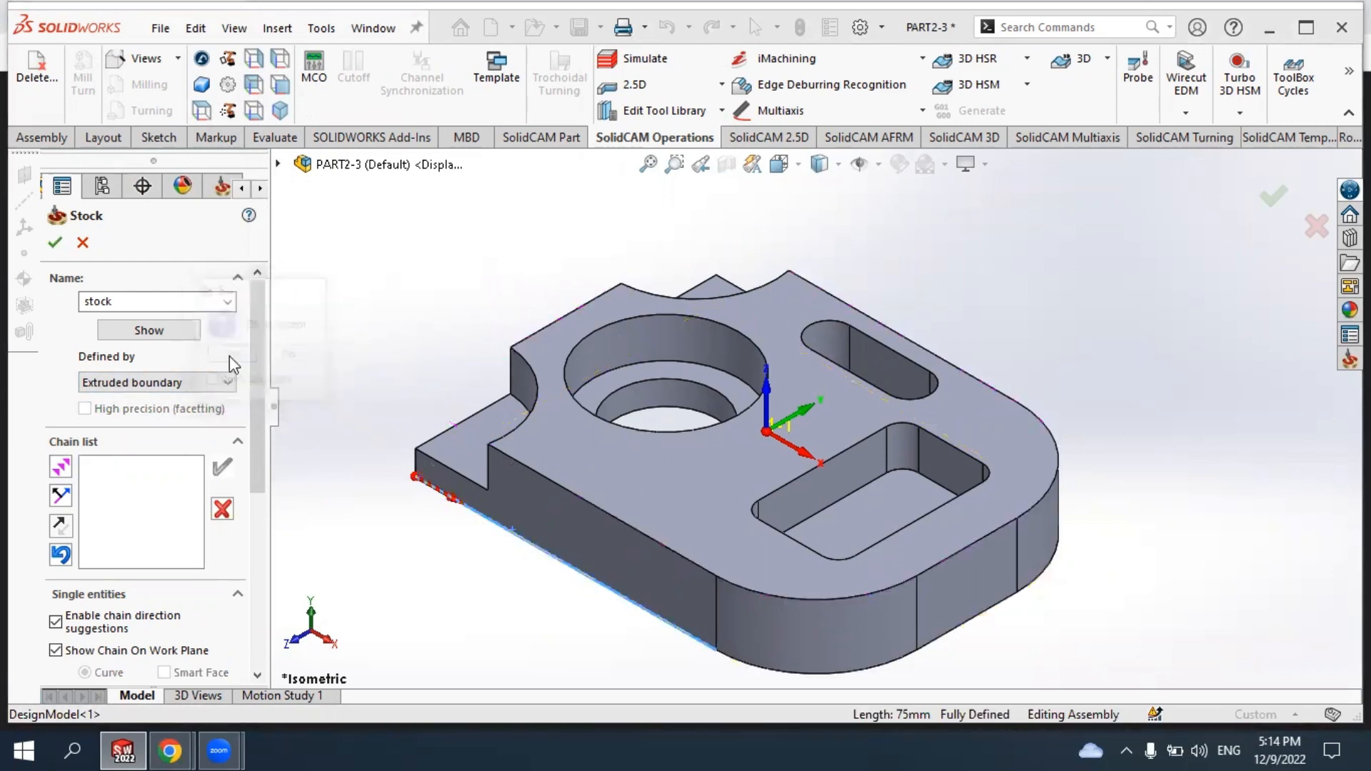
pyautogui.click(55, 242)
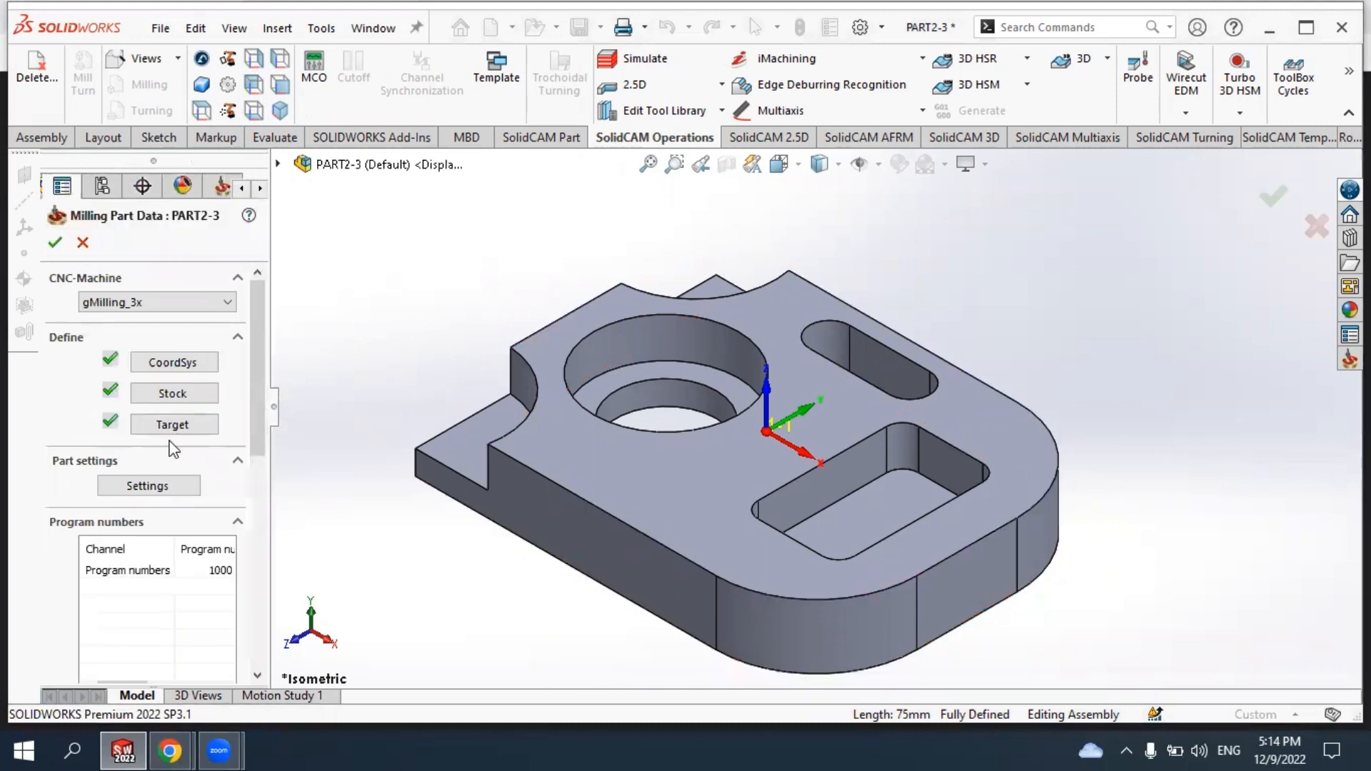
pyautogui.click(167, 432)
pyautogui.click(54, 243)
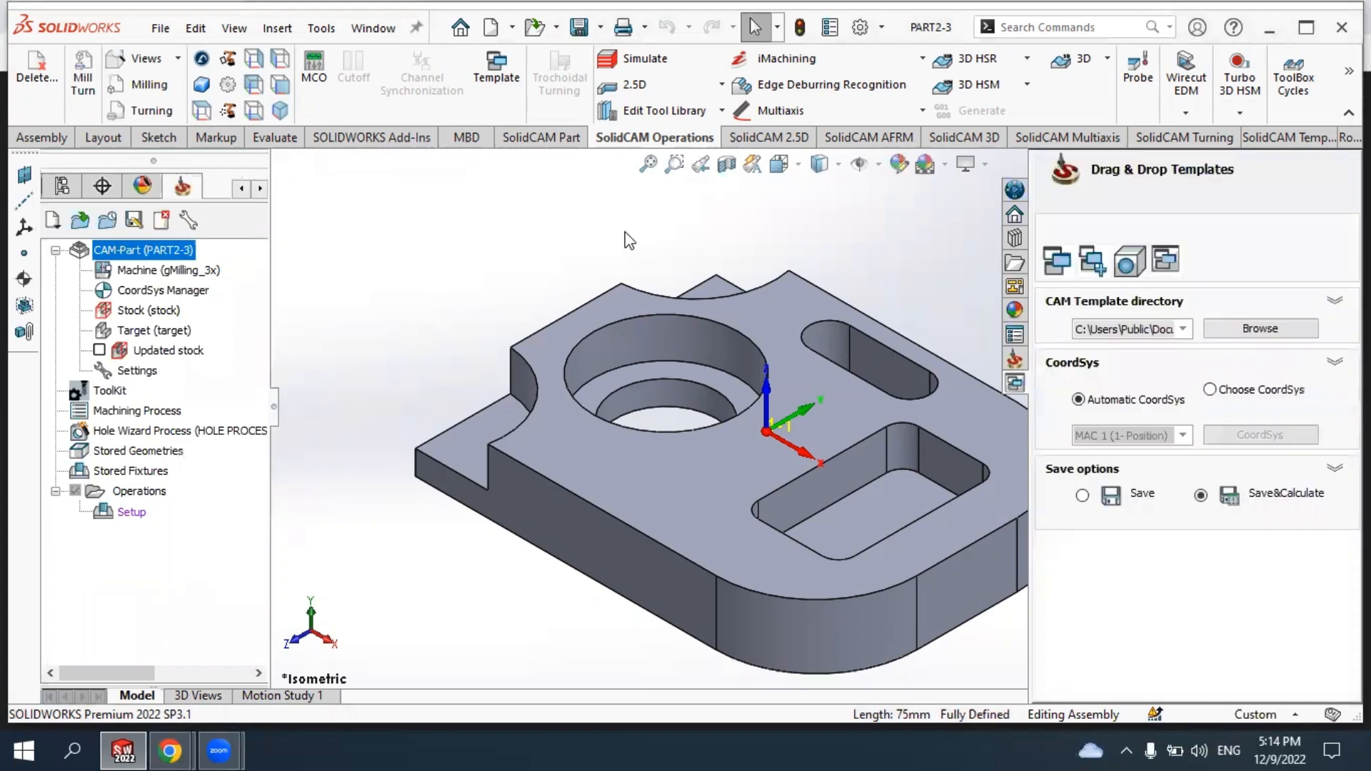
# Create a 2.5D Slot operation and define its geometry from the bottom edge chain of the plate's narrow slot.
pyautogui.click(719, 84)
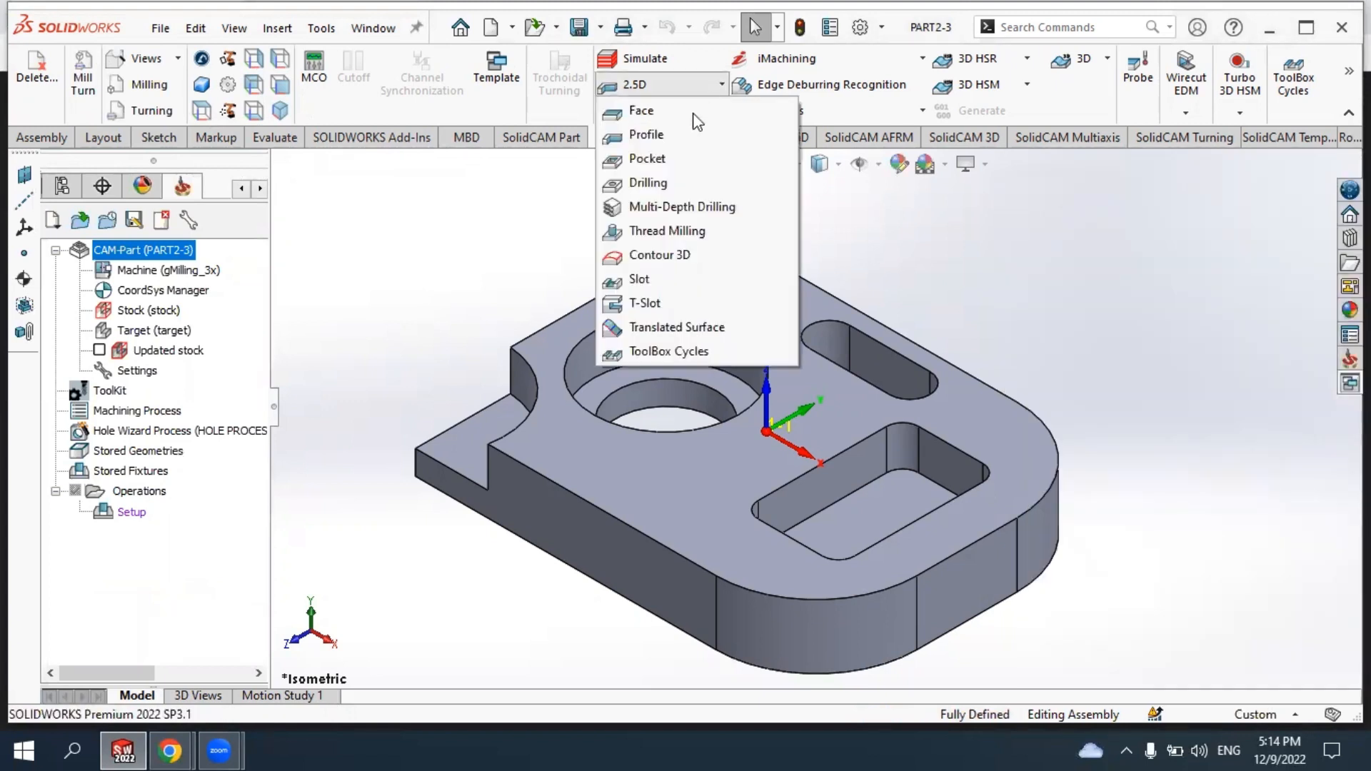
pyautogui.click(662, 279)
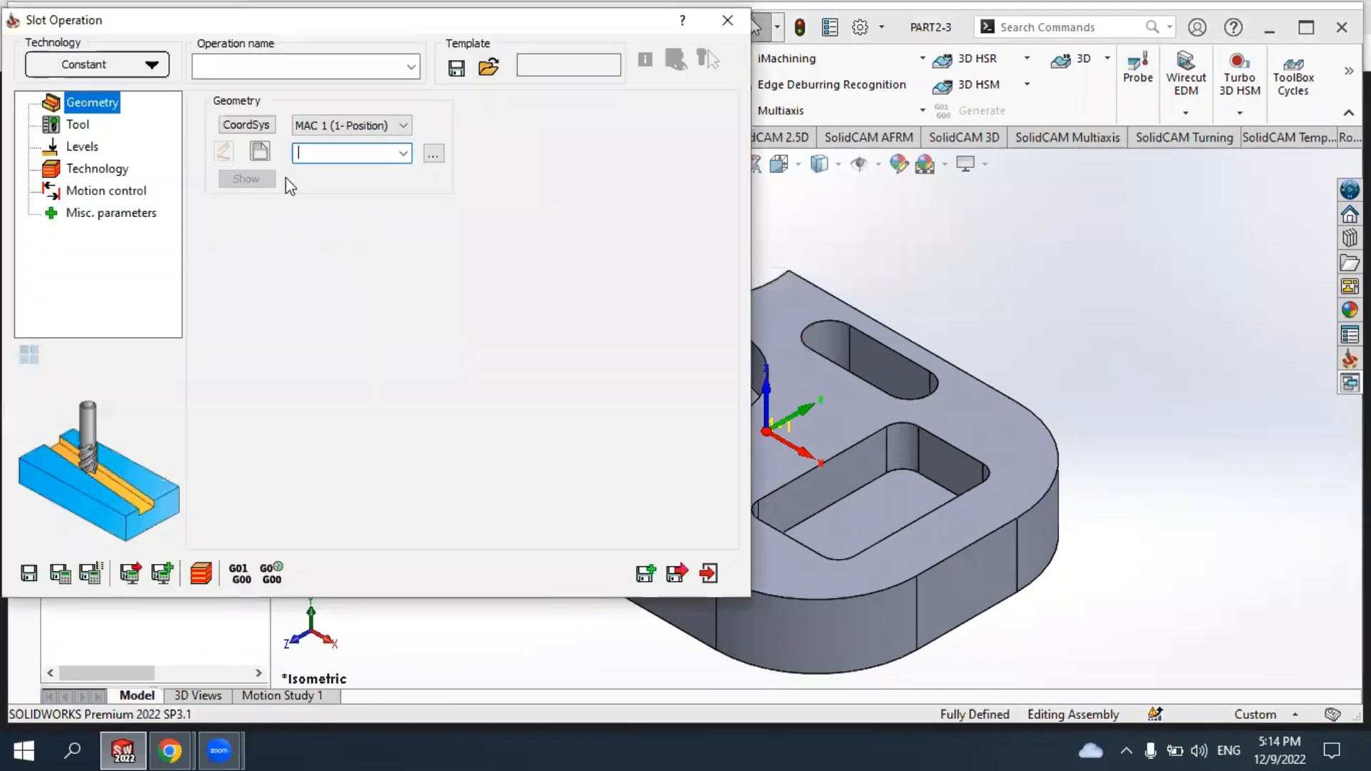
pyautogui.click(405, 152)
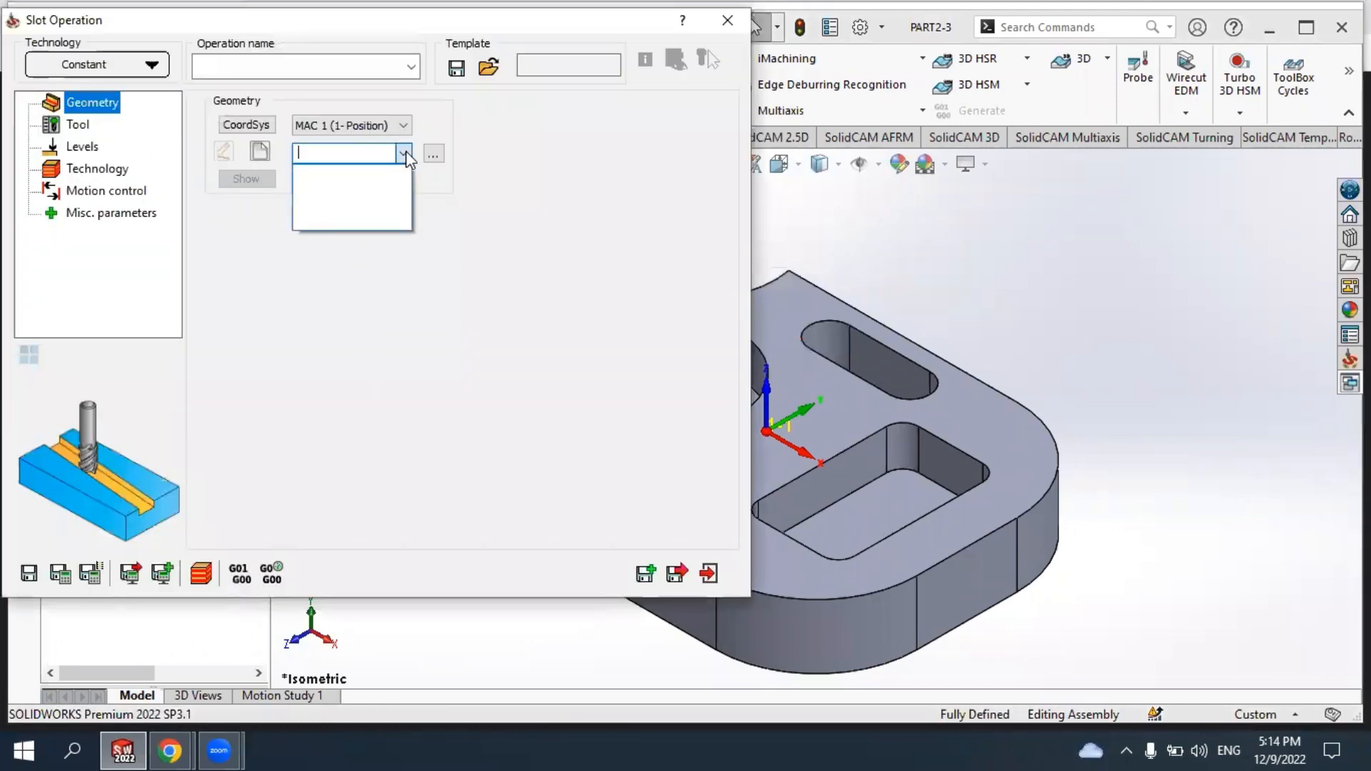
pyautogui.click(536, 289)
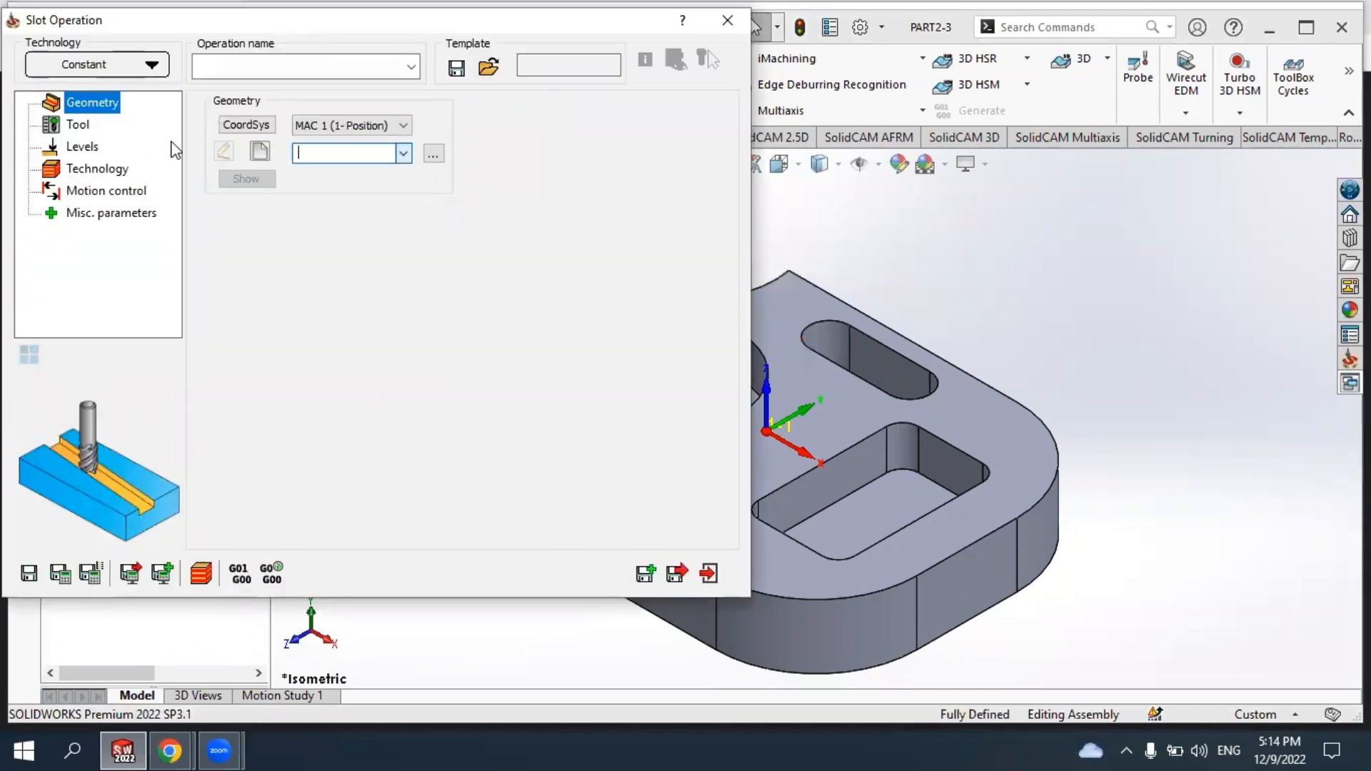
pyautogui.click(258, 151)
pyautogui.moveTo(762, 351); pyautogui.dragTo(768, 417, button='middle')
pyautogui.scroll(-3, 865, 342)
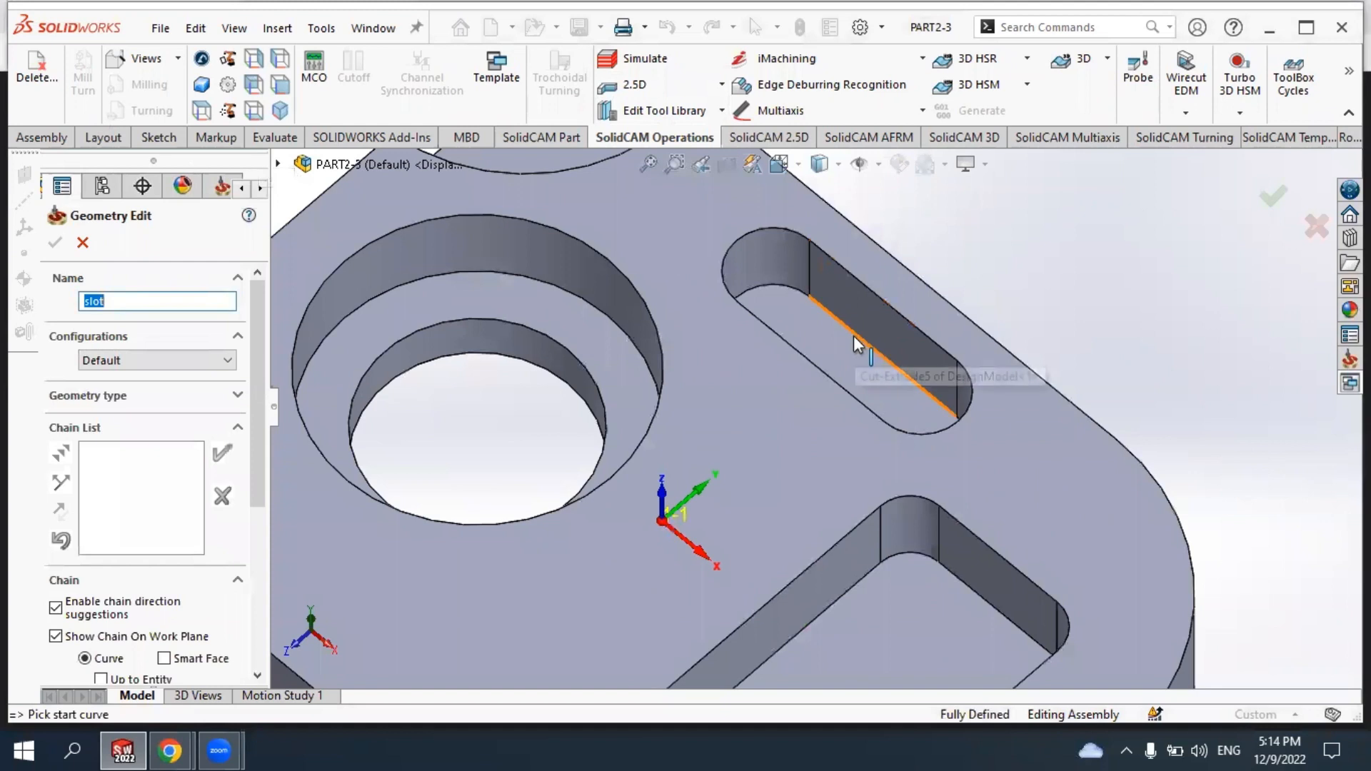
pyautogui.click(855, 335)
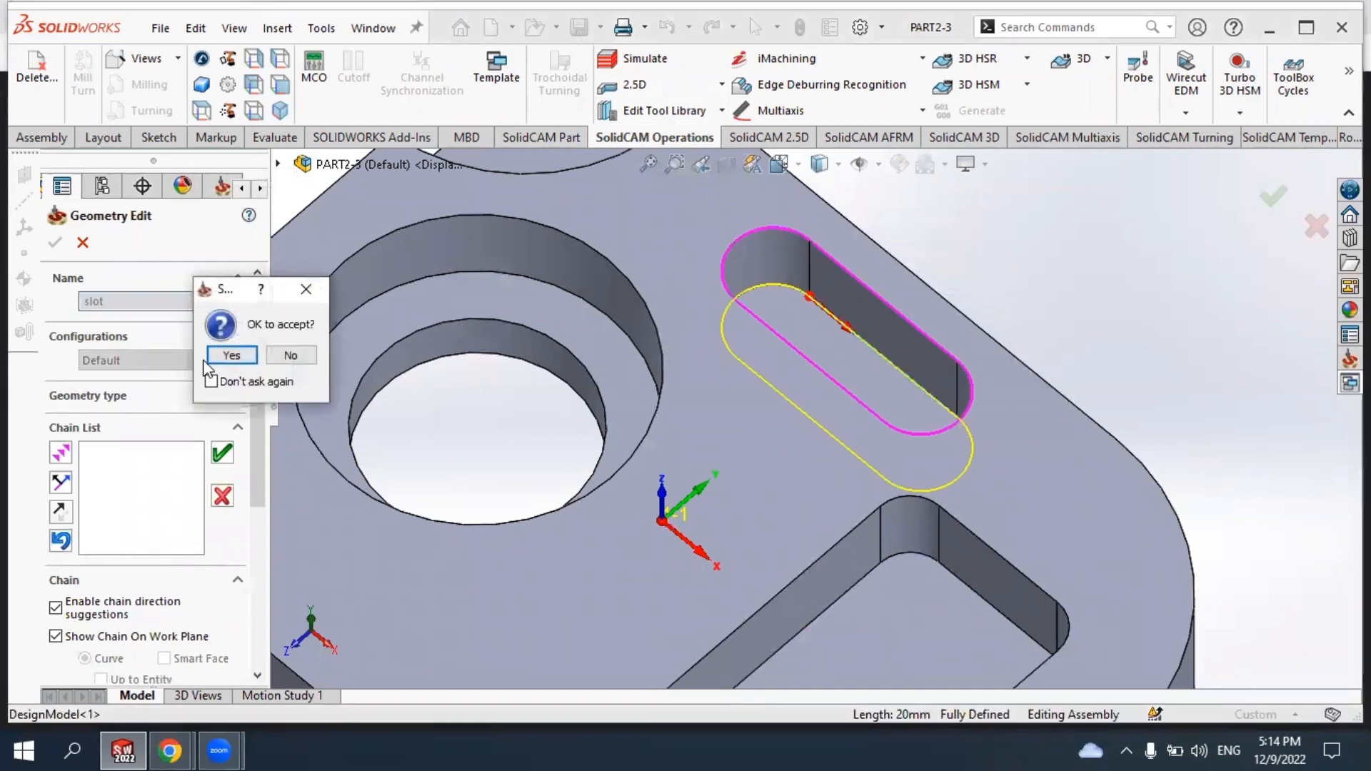
pyautogui.click(215, 355)
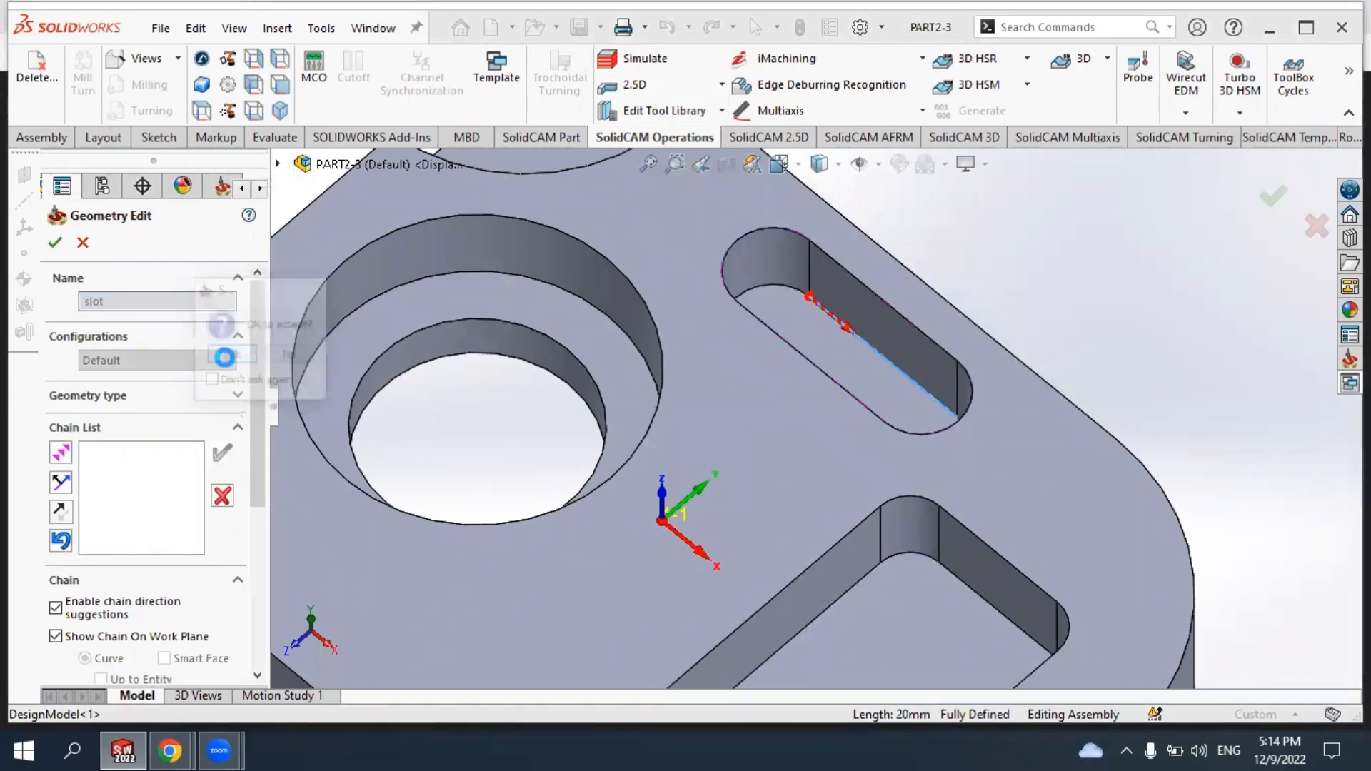
pyautogui.click(56, 243)
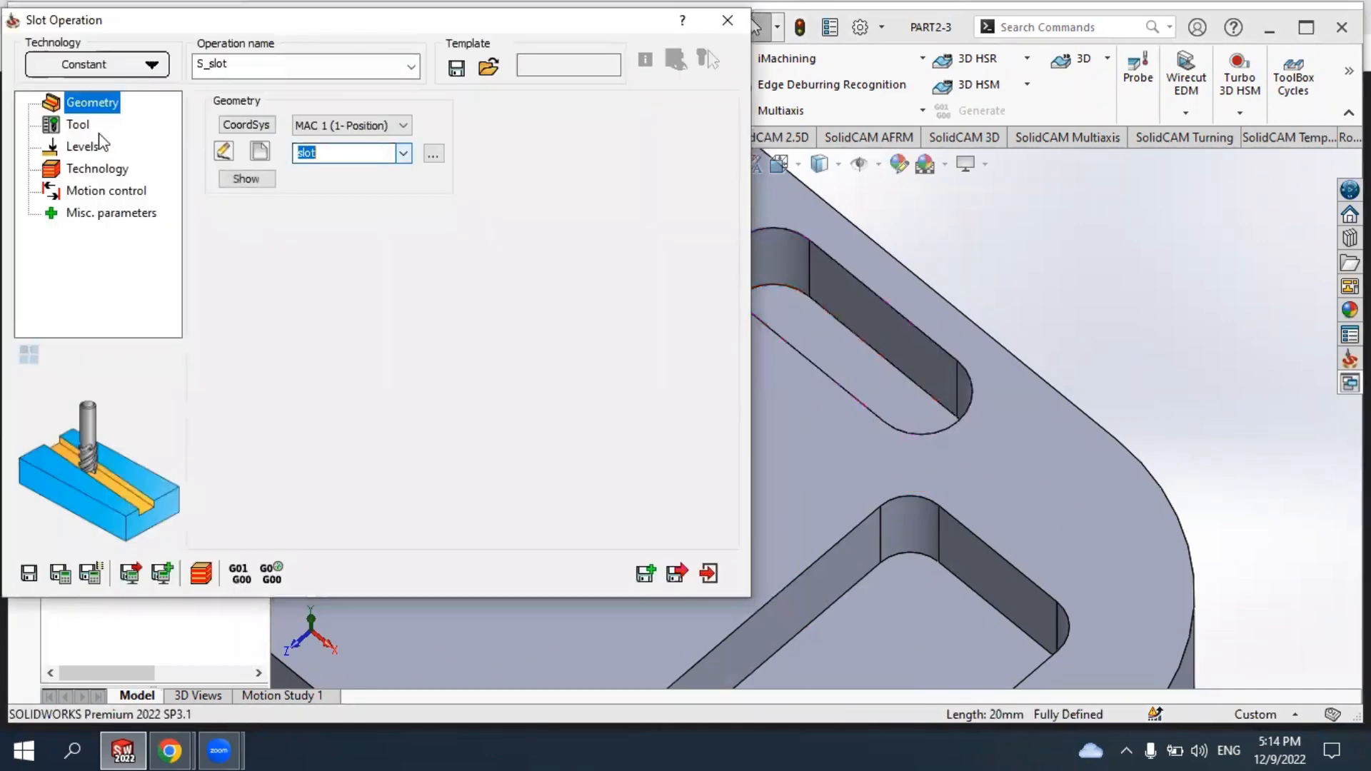
# Add an end mill with a 4 mm diameter to the toolkit and assign it to the slot operation.
pyautogui.click(80, 126)
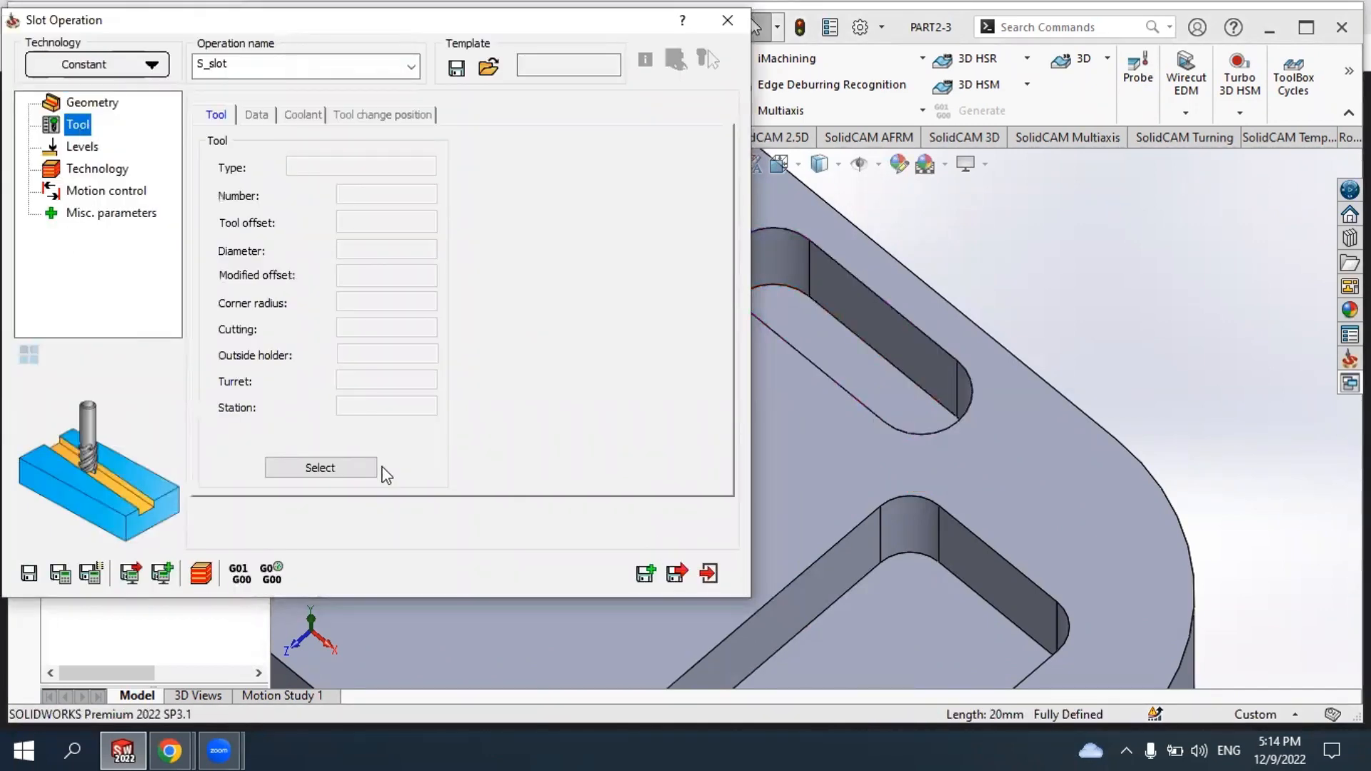
pyautogui.click(342, 469)
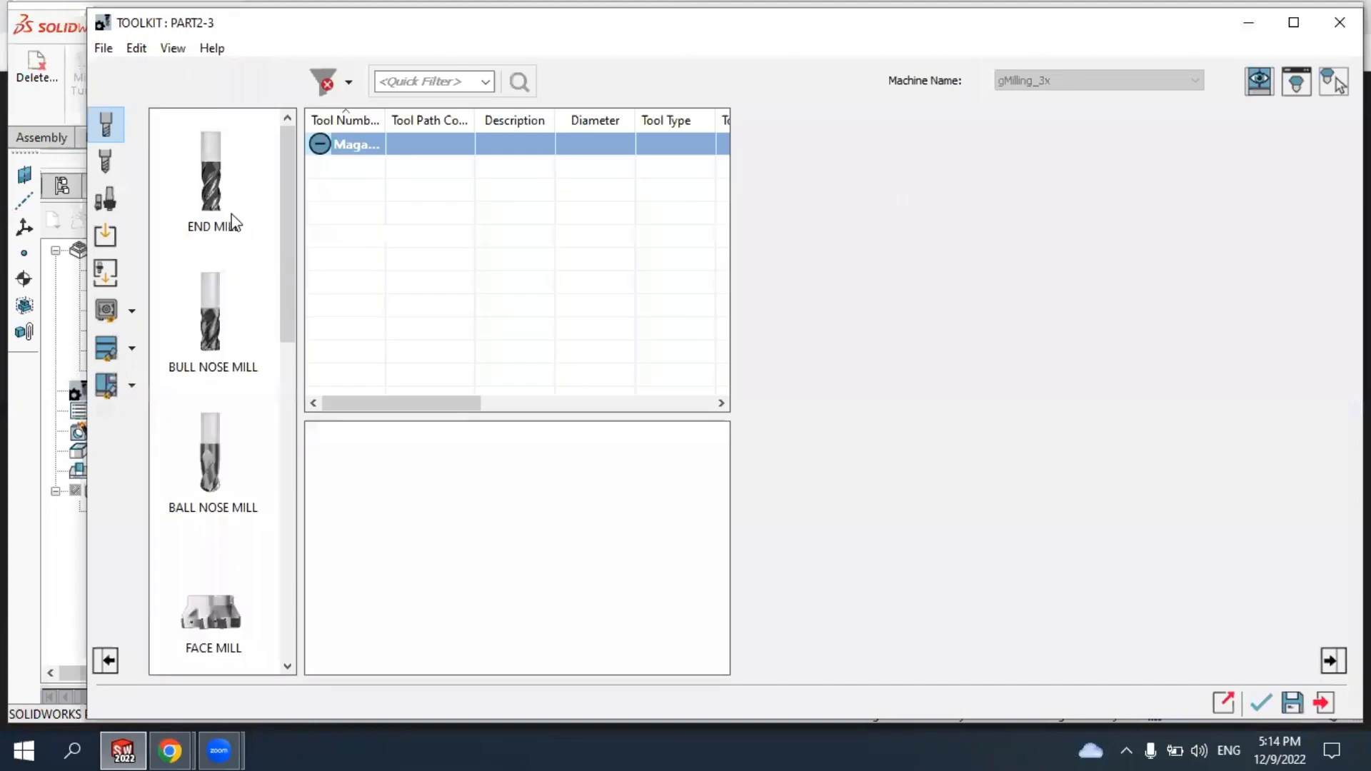
pyautogui.click(220, 203)
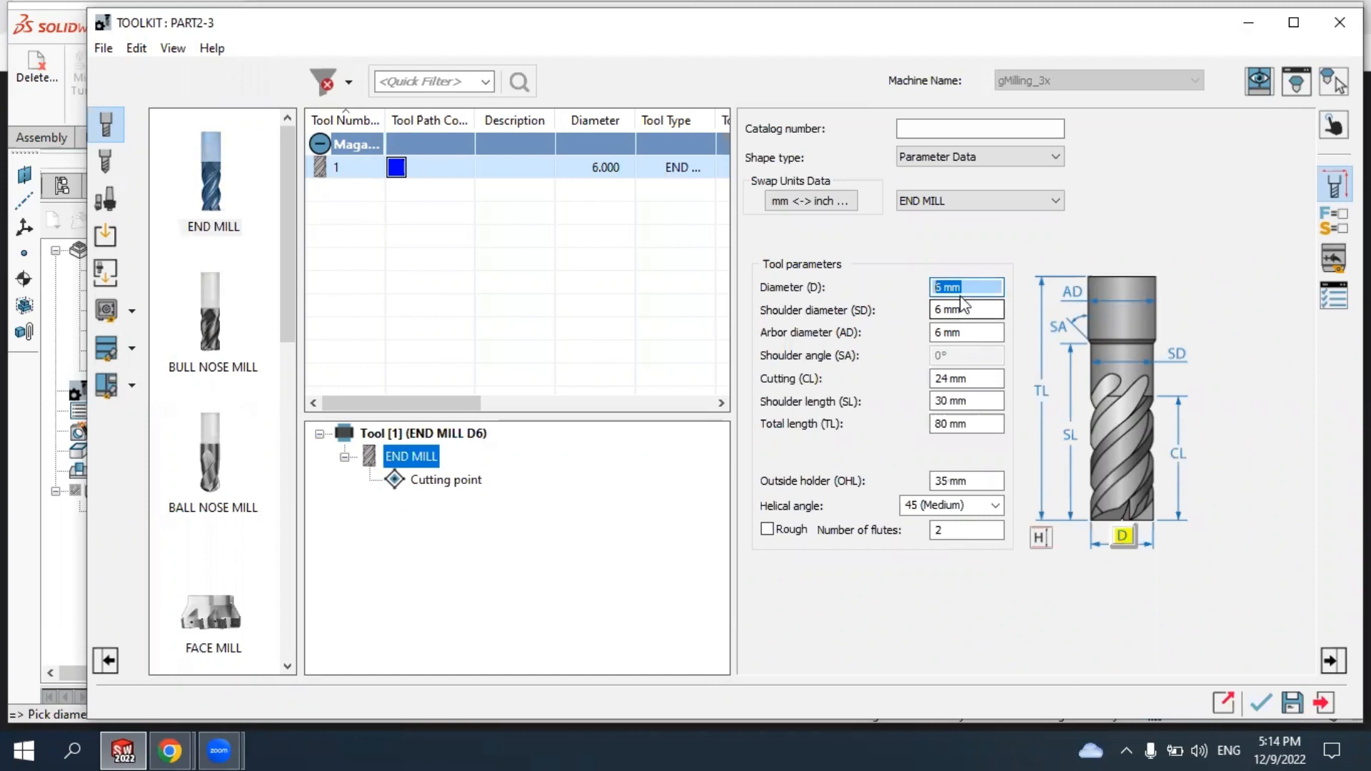
pyautogui.write('4')
pyautogui.press('Tab')
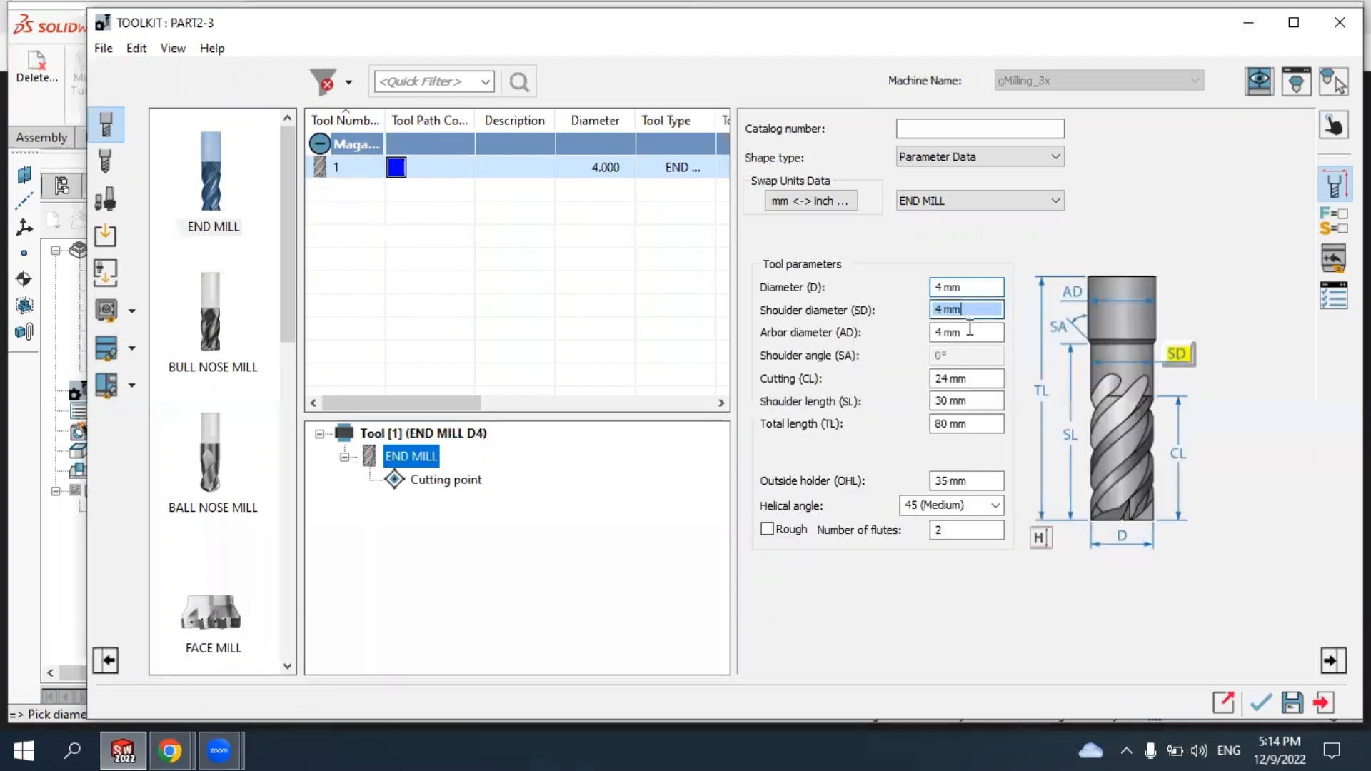
pyautogui.press('Tab')
pyautogui.click(1260, 705)
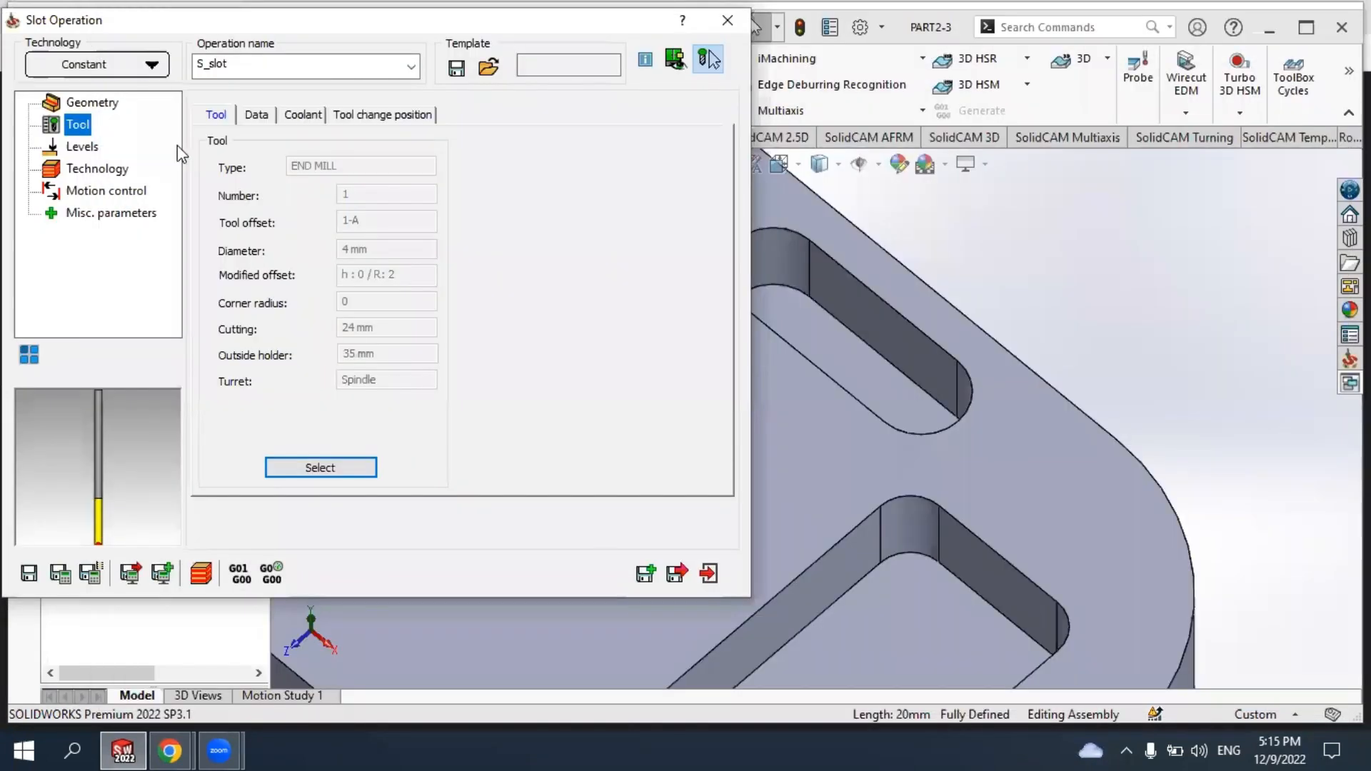
# Define the slot operation's upper milling level by picking the plate's top face.
pyautogui.click(96, 148)
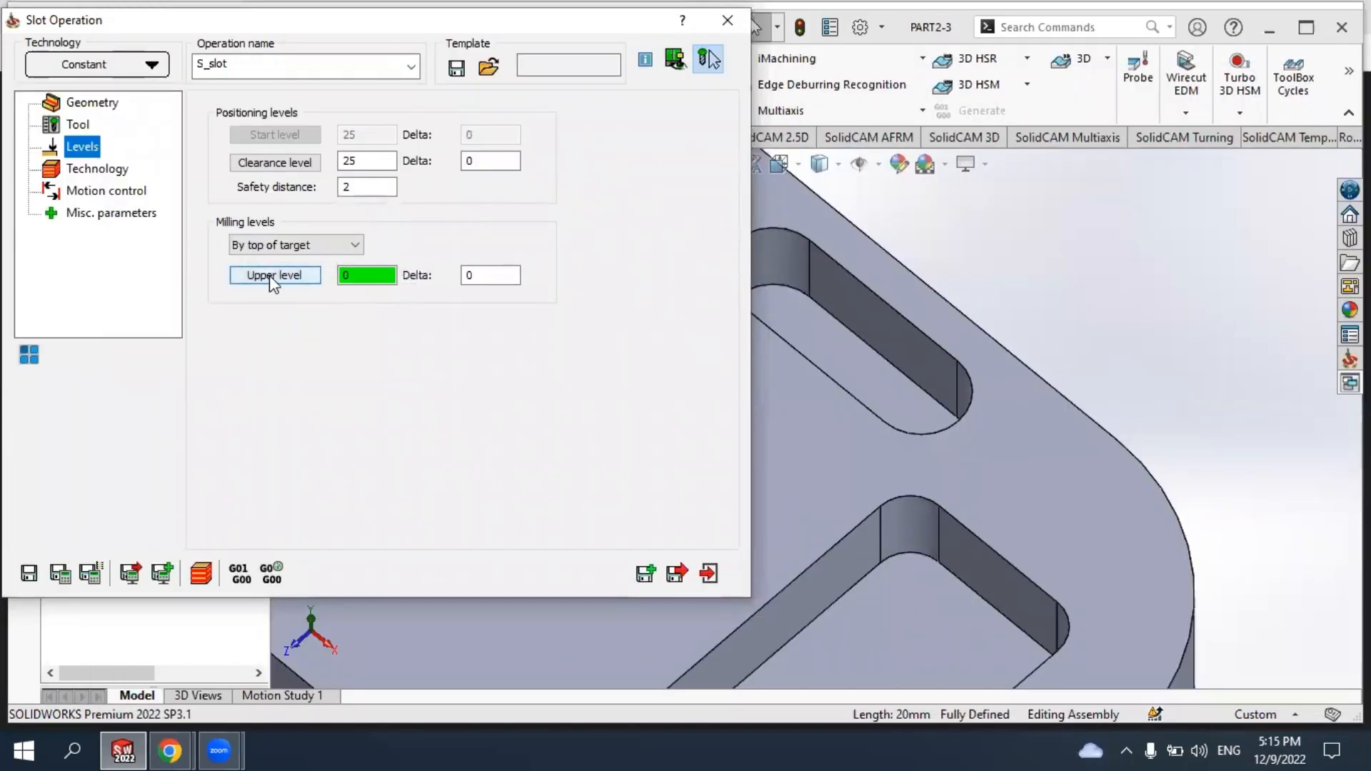
pyautogui.click(271, 277)
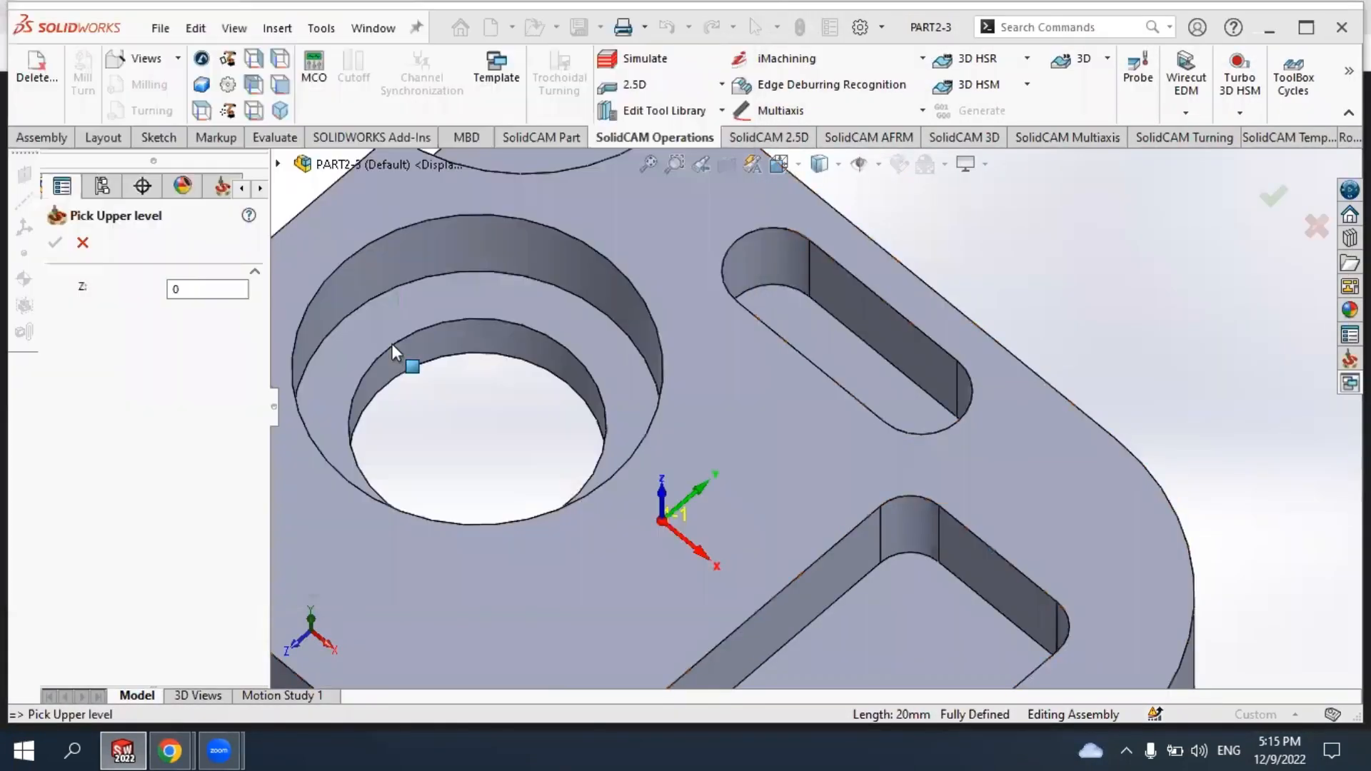
pyautogui.click(703, 429)
pyautogui.scroll(5, 682, 475)
pyautogui.moveTo(673, 484); pyautogui.dragTo(674, 384, button='middle')
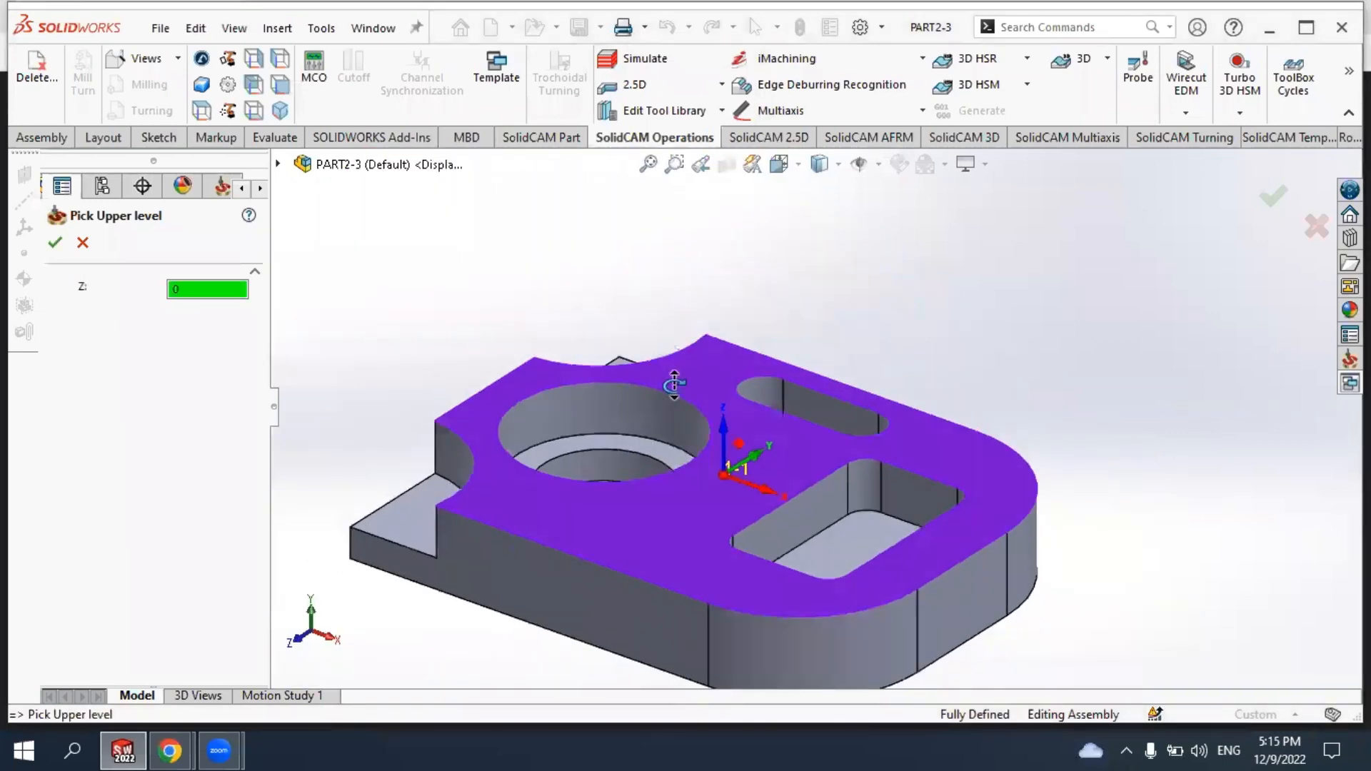
pyautogui.click(55, 243)
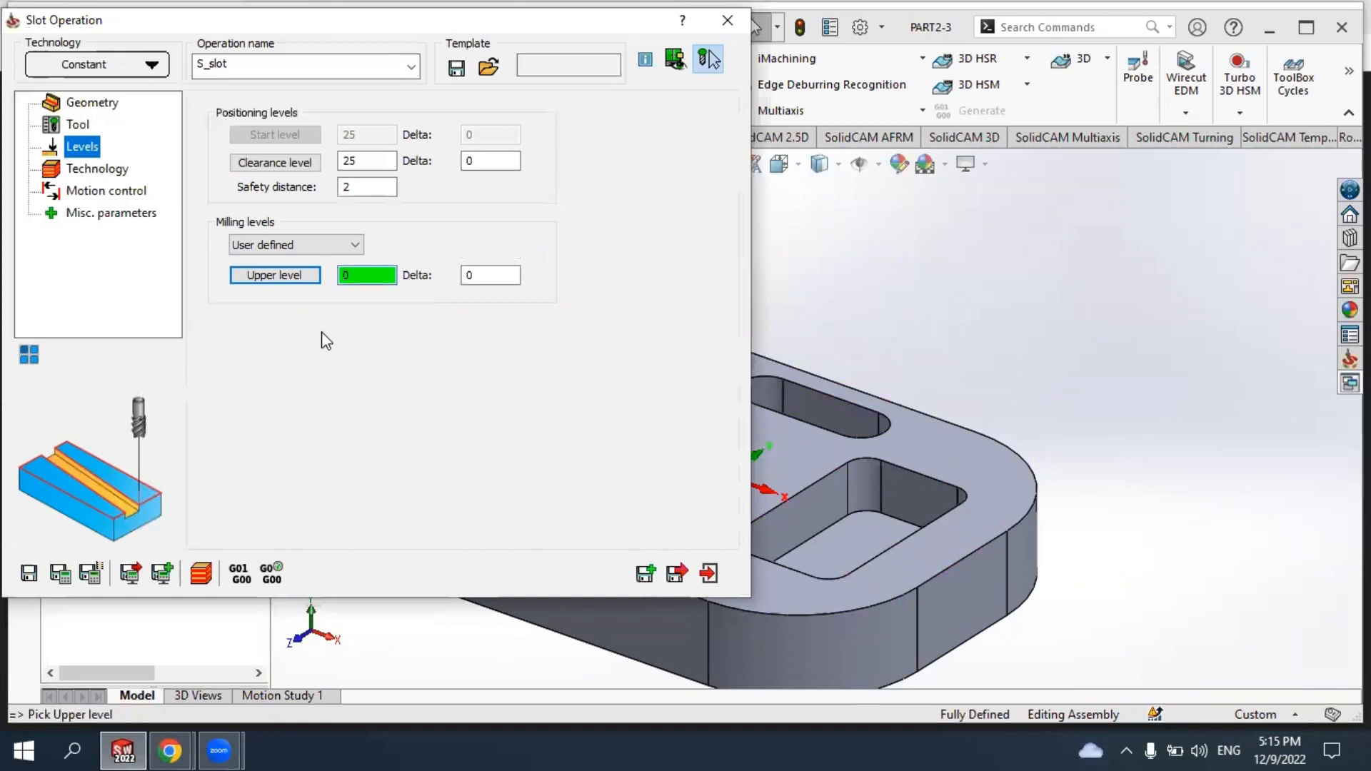
# Modify the slot chain's geometry by setting the tool side to Right, so the cutter runs inside the slot.
pyautogui.click(117, 174)
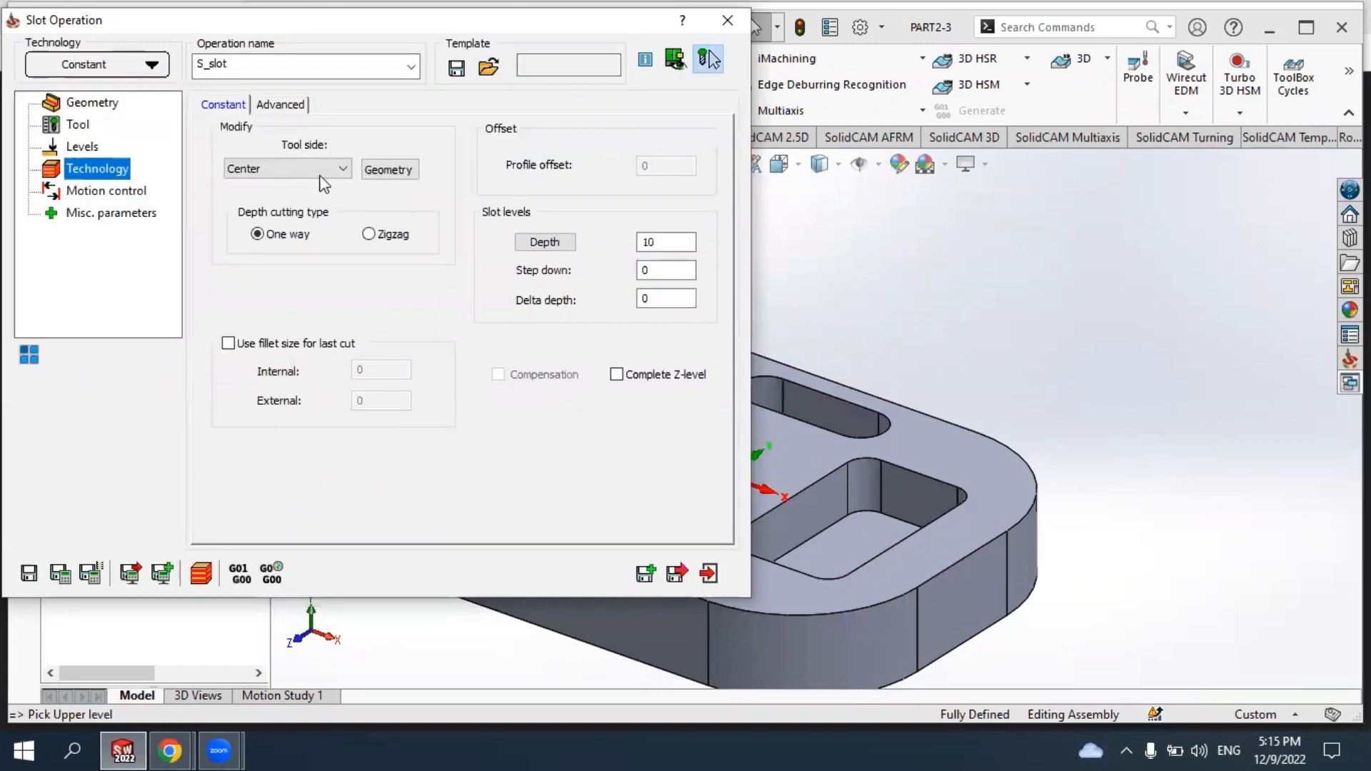
pyautogui.click(376, 170)
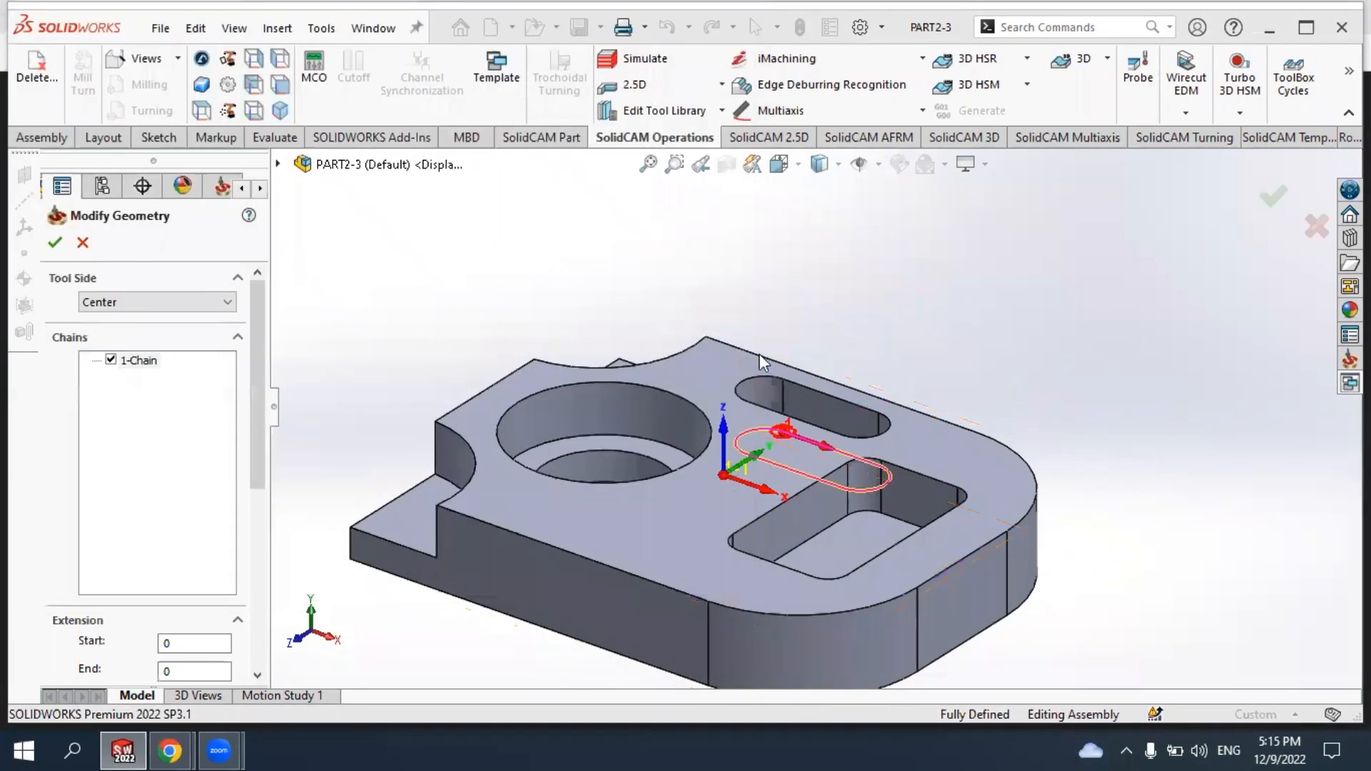
pyautogui.scroll(-5, 835, 428)
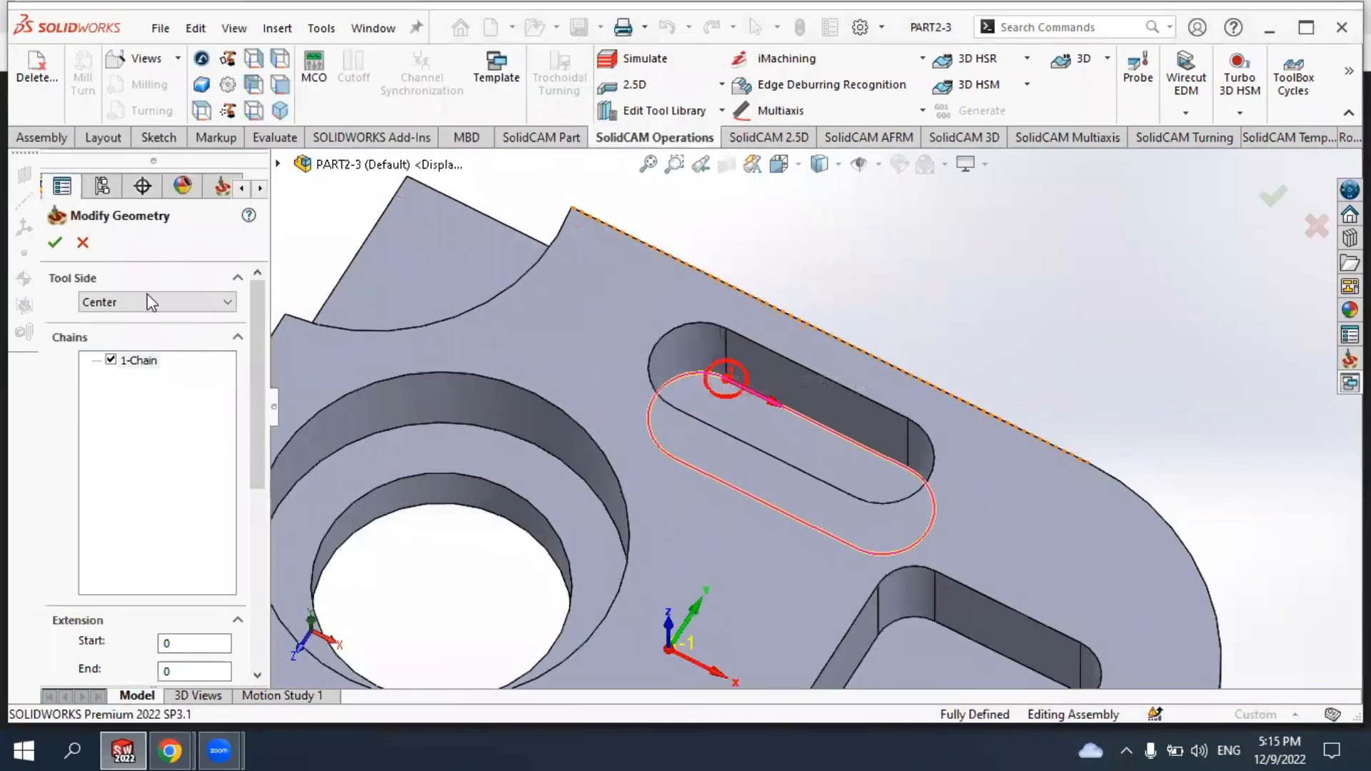
pyautogui.click(150, 302)
pyautogui.click(129, 329)
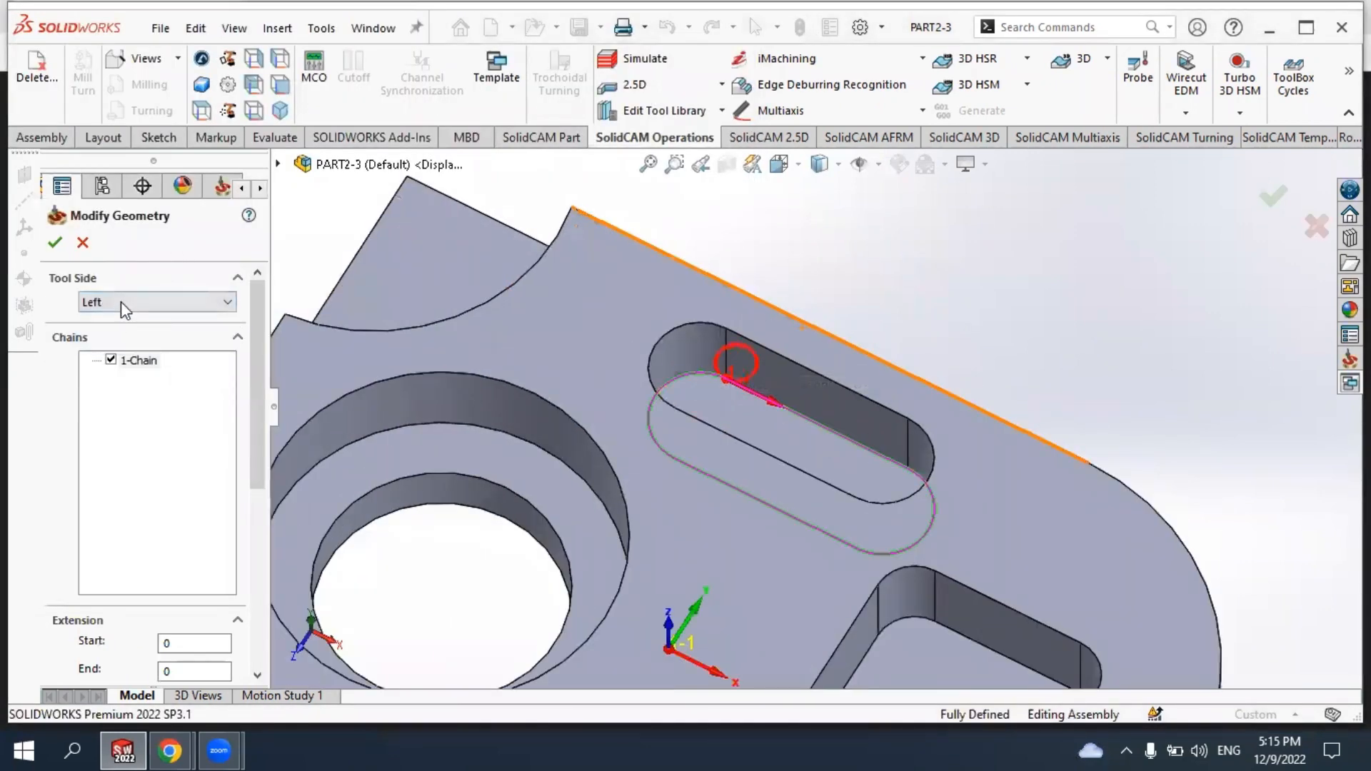
pyautogui.click(150, 302)
pyautogui.click(129, 344)
pyautogui.moveTo(722, 337)
pyautogui.mouseDown(button='middle')
pyautogui.moveTo(720, 401)
pyautogui.moveTo(714, 361)
pyautogui.mouseUp(button='middle')
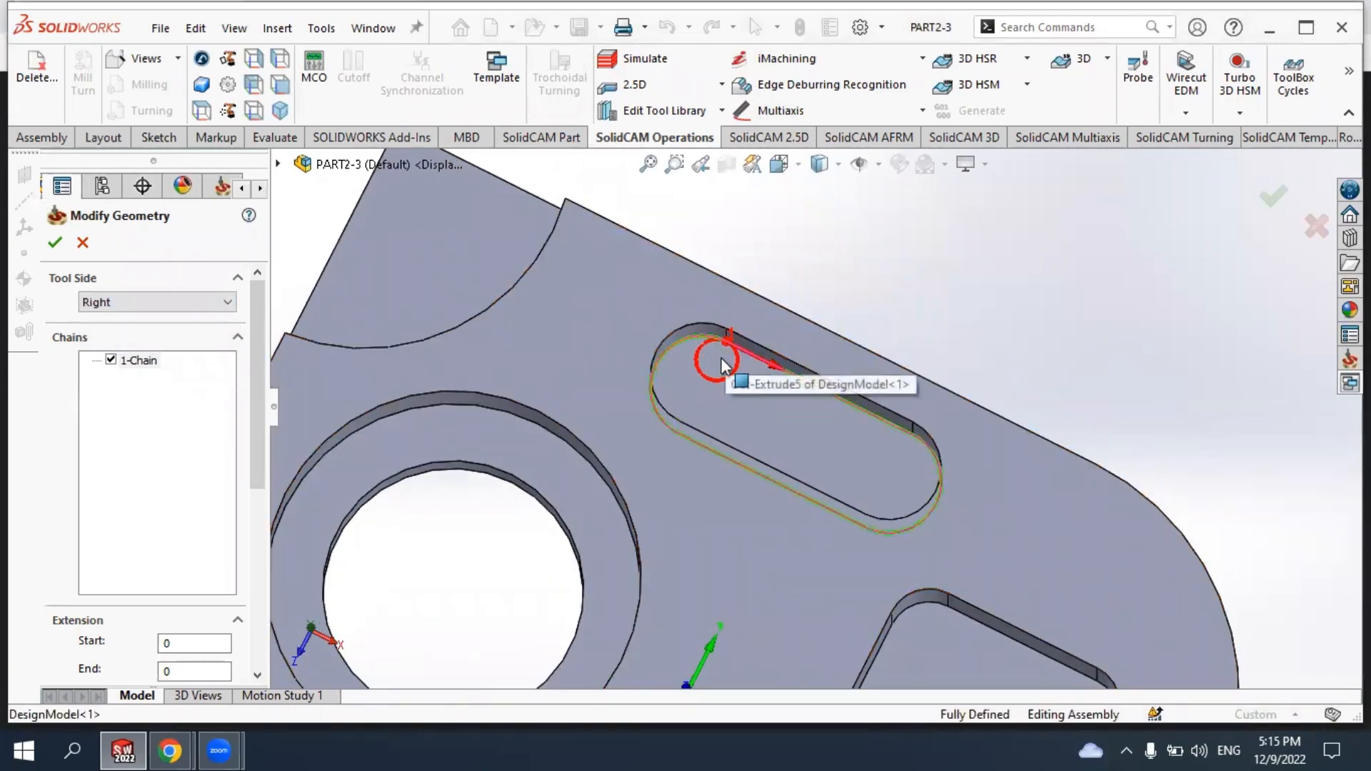
pyautogui.click(46, 250)
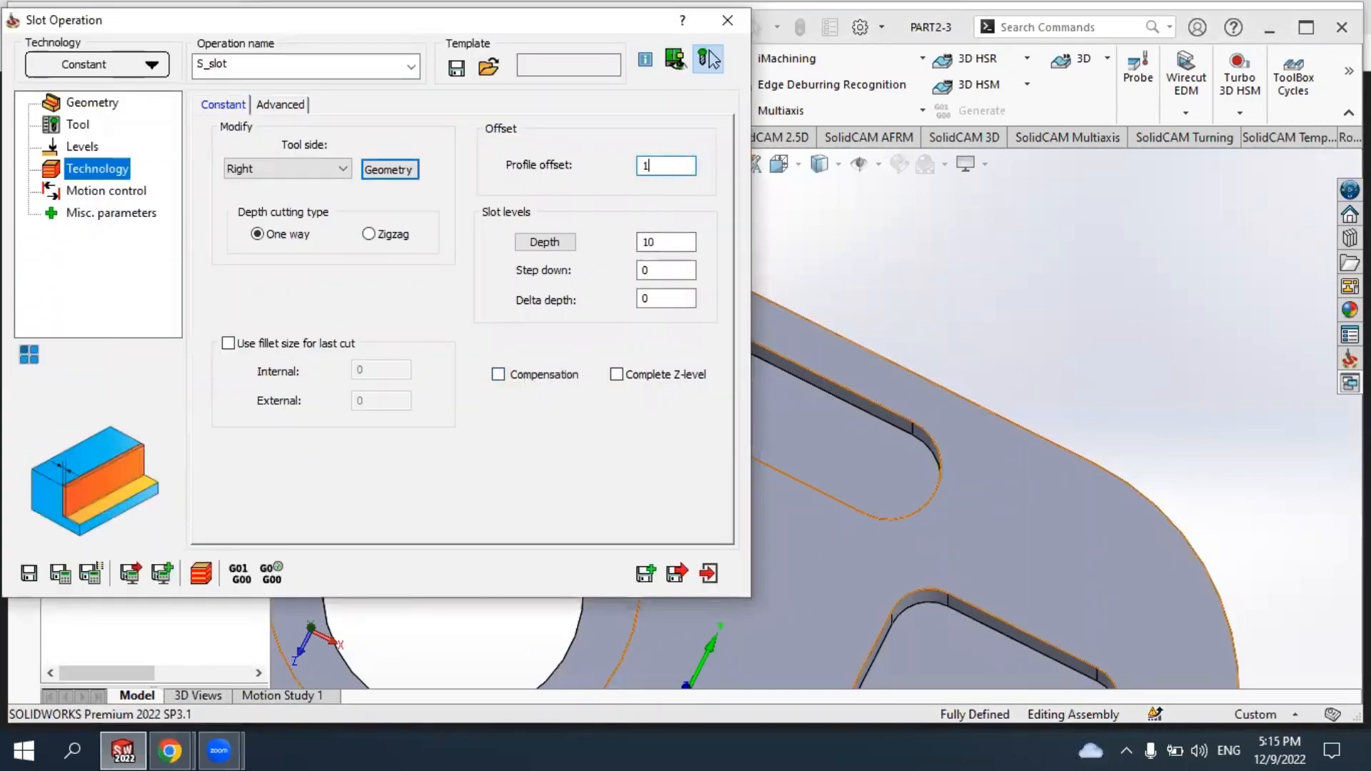
# Set the profile offset to 10 and the step down to 1, and try to calculate the slot operation.
pyautogui.write('0')
pyautogui.click(655, 270)
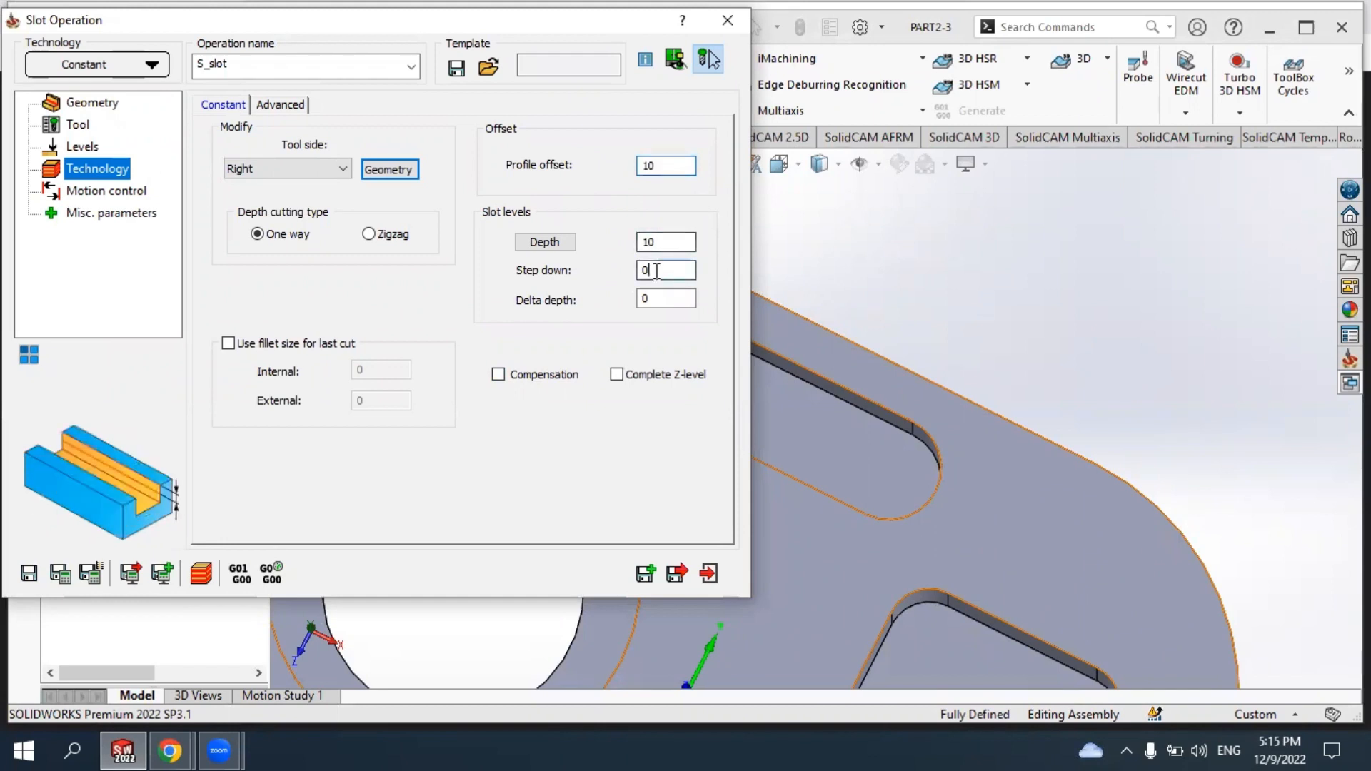
pyautogui.write('1')
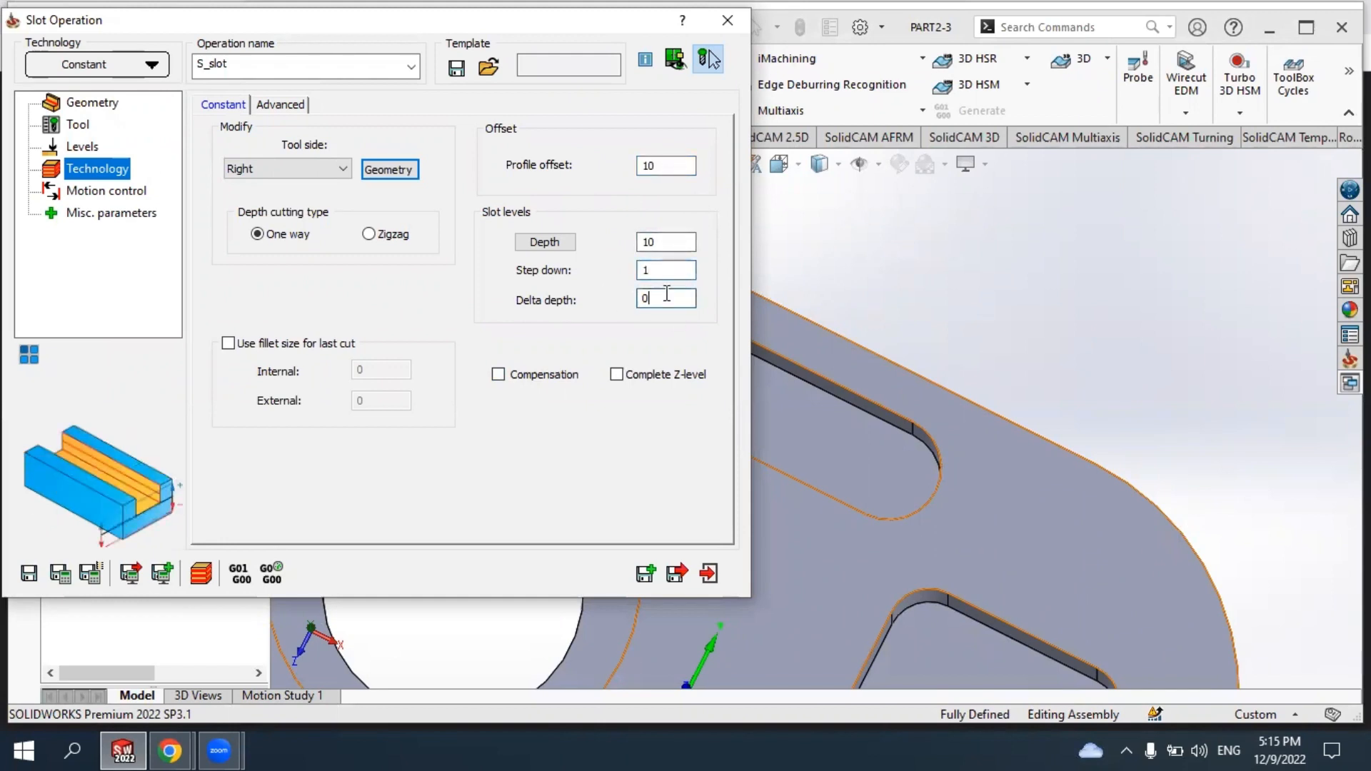
pyautogui.click(89, 575)
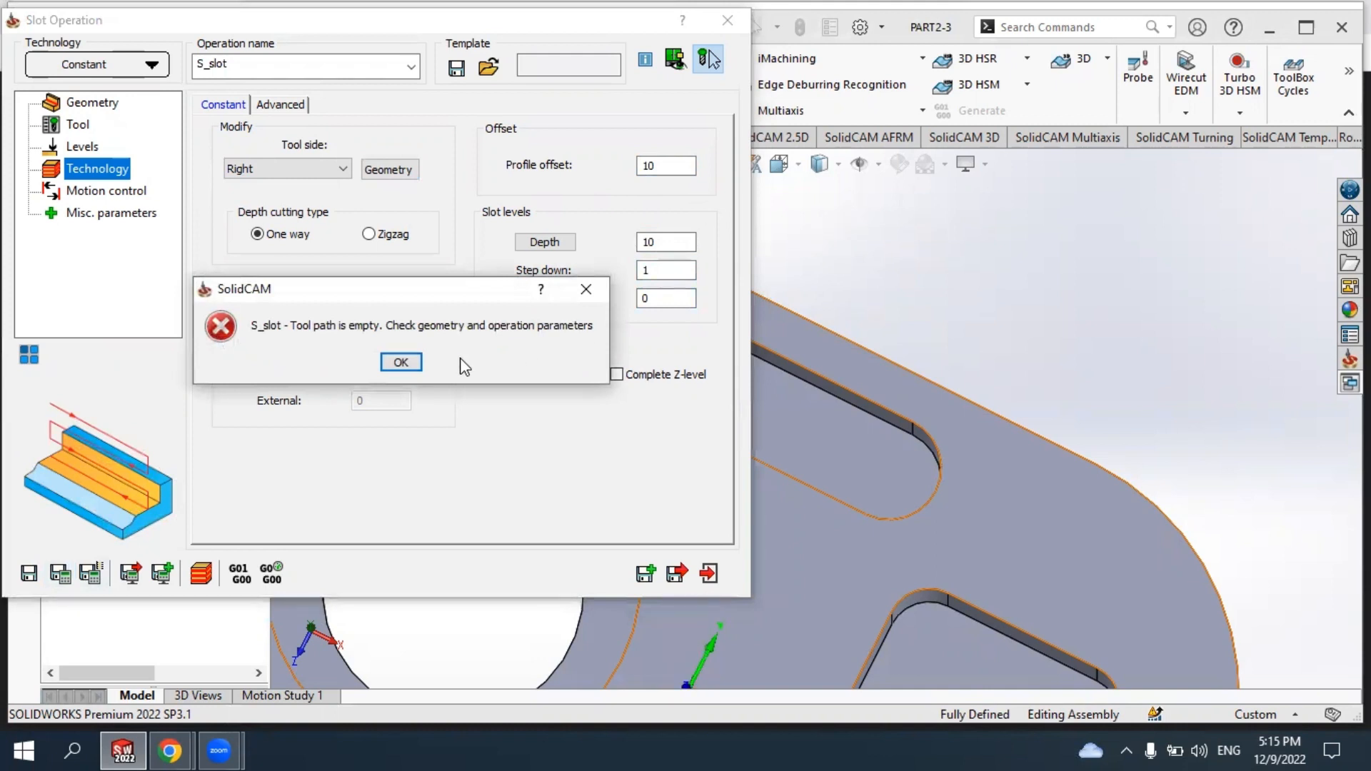
pyautogui.click(401, 363)
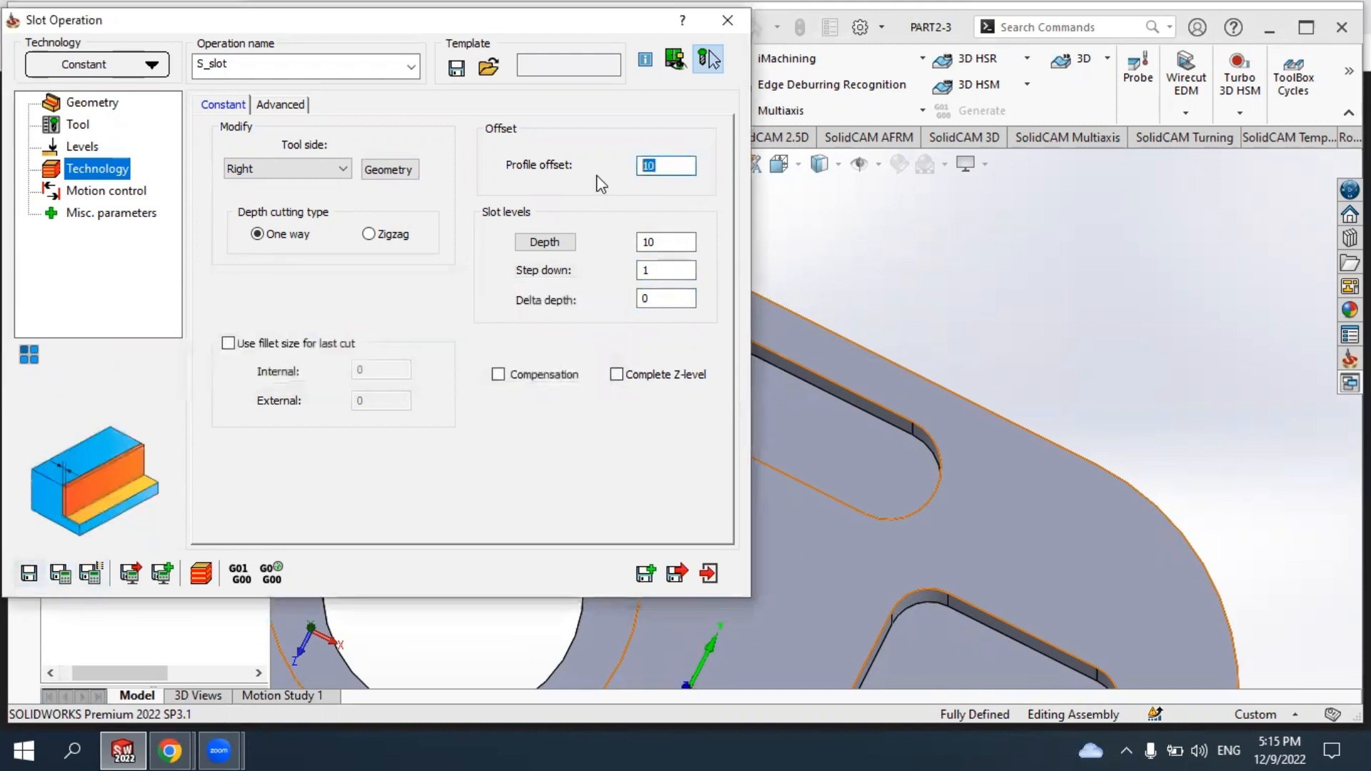
# Set the profile offset to 0 and calculate the slot tool path.
pyautogui.write('0')
pyautogui.press('Tab')
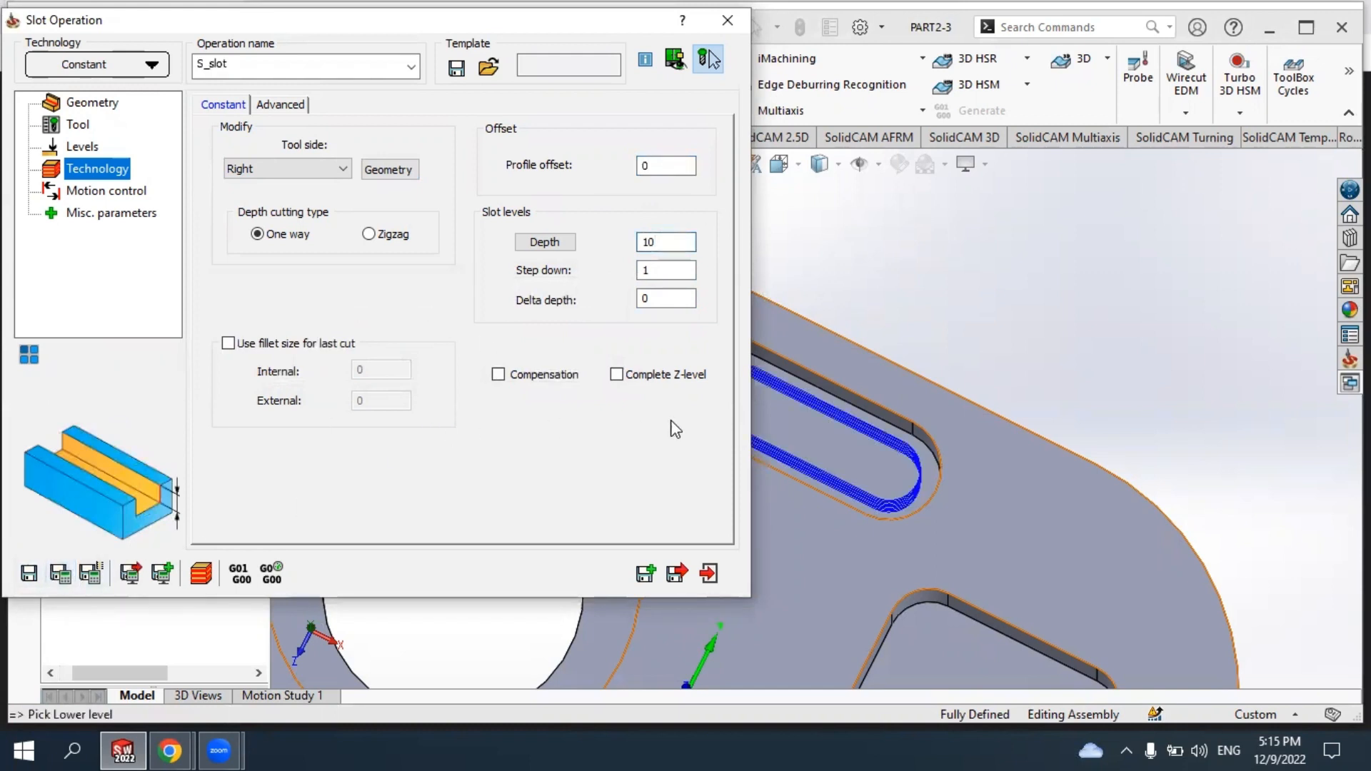
# Change the slot operation's end mill diameter to 6 mm and recalculate the tool path.
pyautogui.click(77, 125)
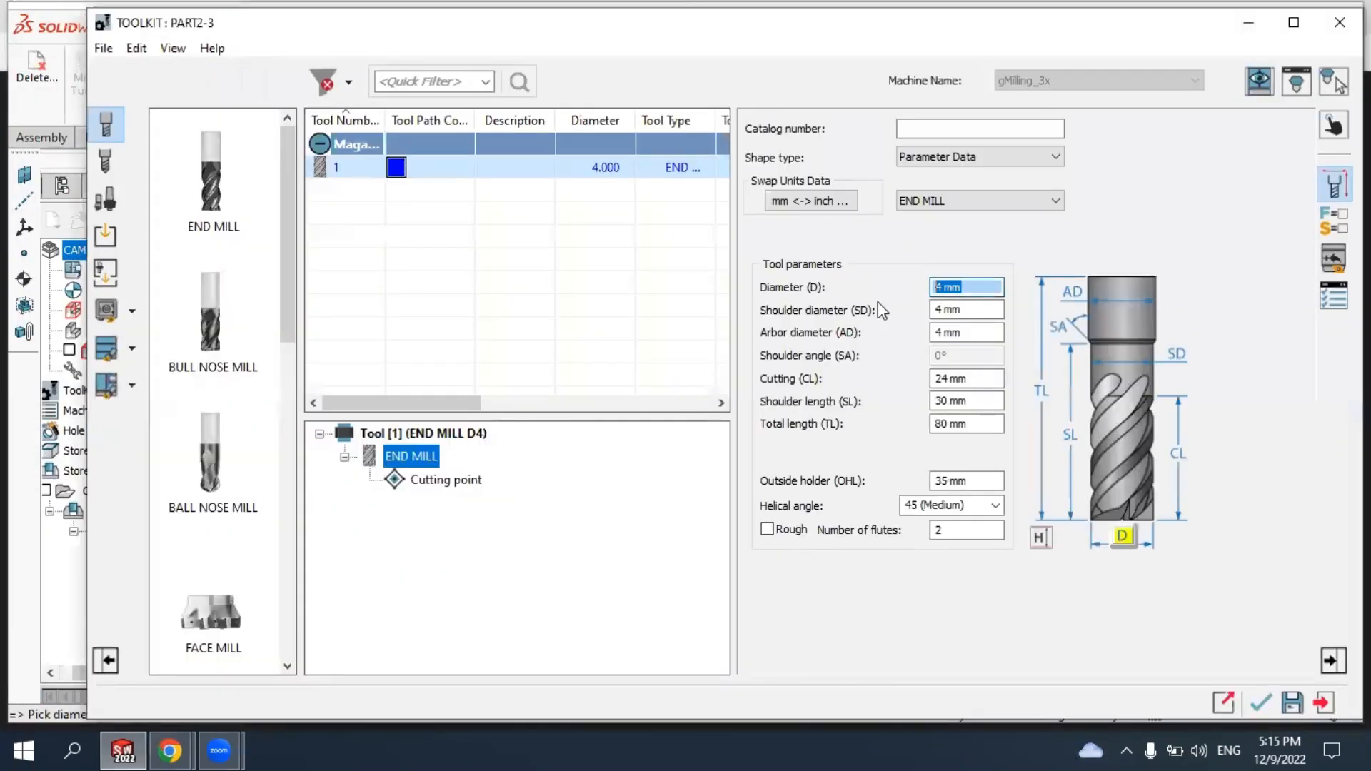
pyautogui.write('6')
pyautogui.click(967, 314)
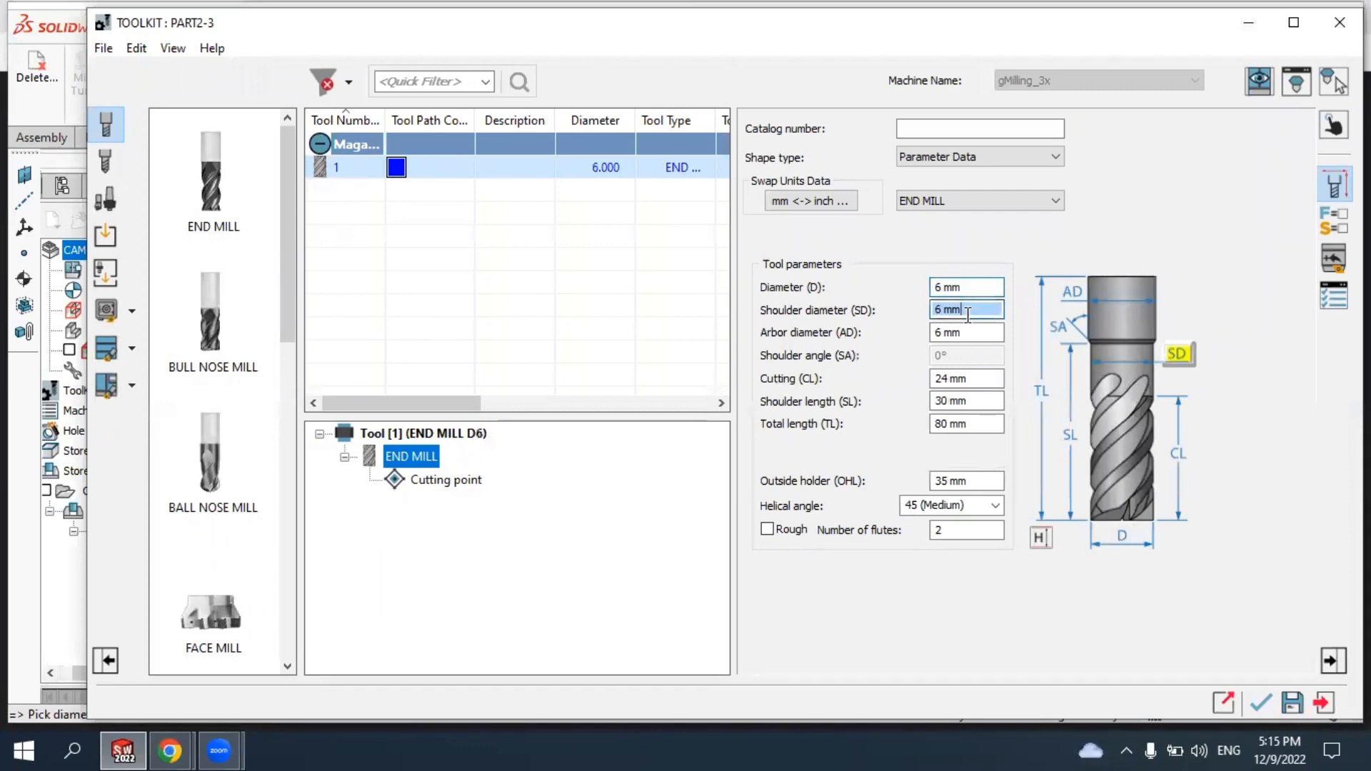
pyautogui.click(1260, 703)
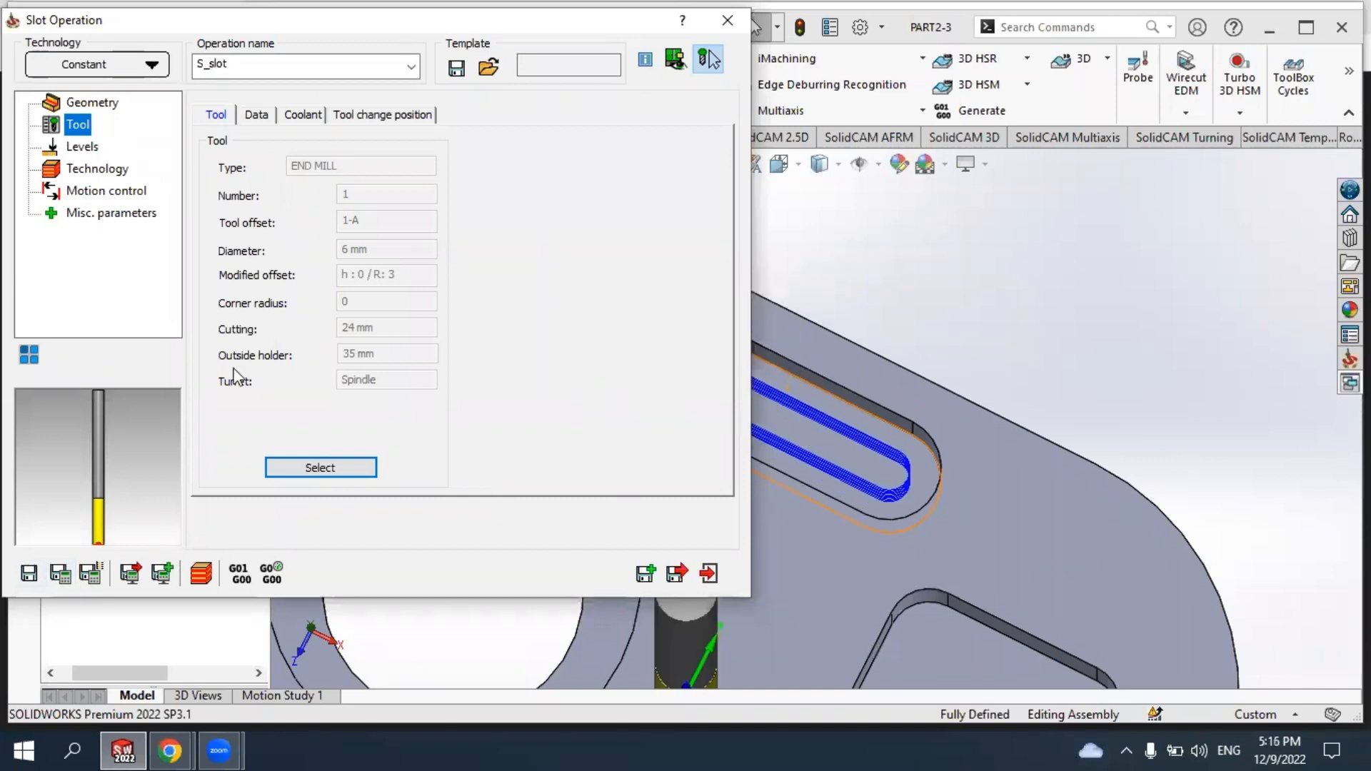
# Simulate the slot operation in SolidVerify, and replay the cut at a much slower simulation speed.
pyautogui.click(204, 574)
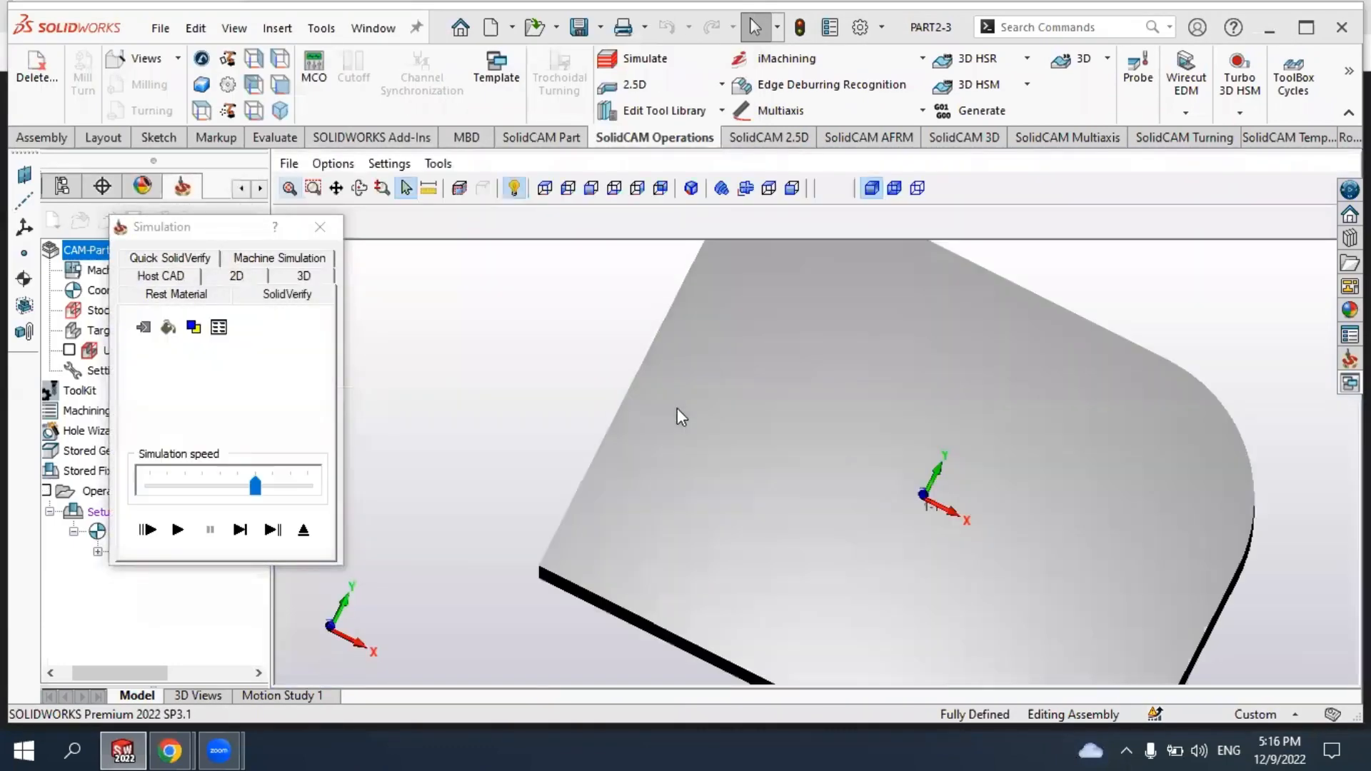
pyautogui.moveTo(674, 388); pyautogui.dragTo(635, 439, button='middle')
pyautogui.scroll(-5, 635, 439)
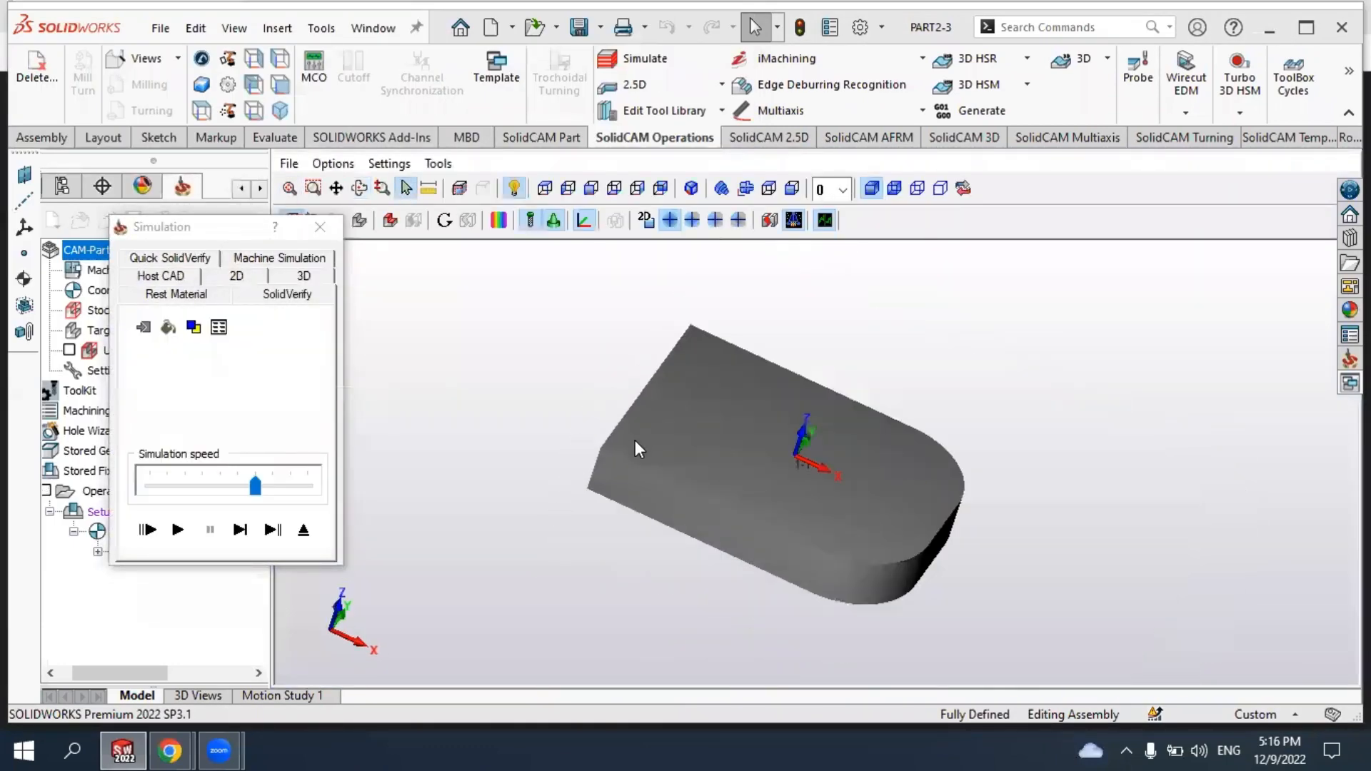
pyautogui.scroll(3, 771, 426)
pyautogui.click(177, 529)
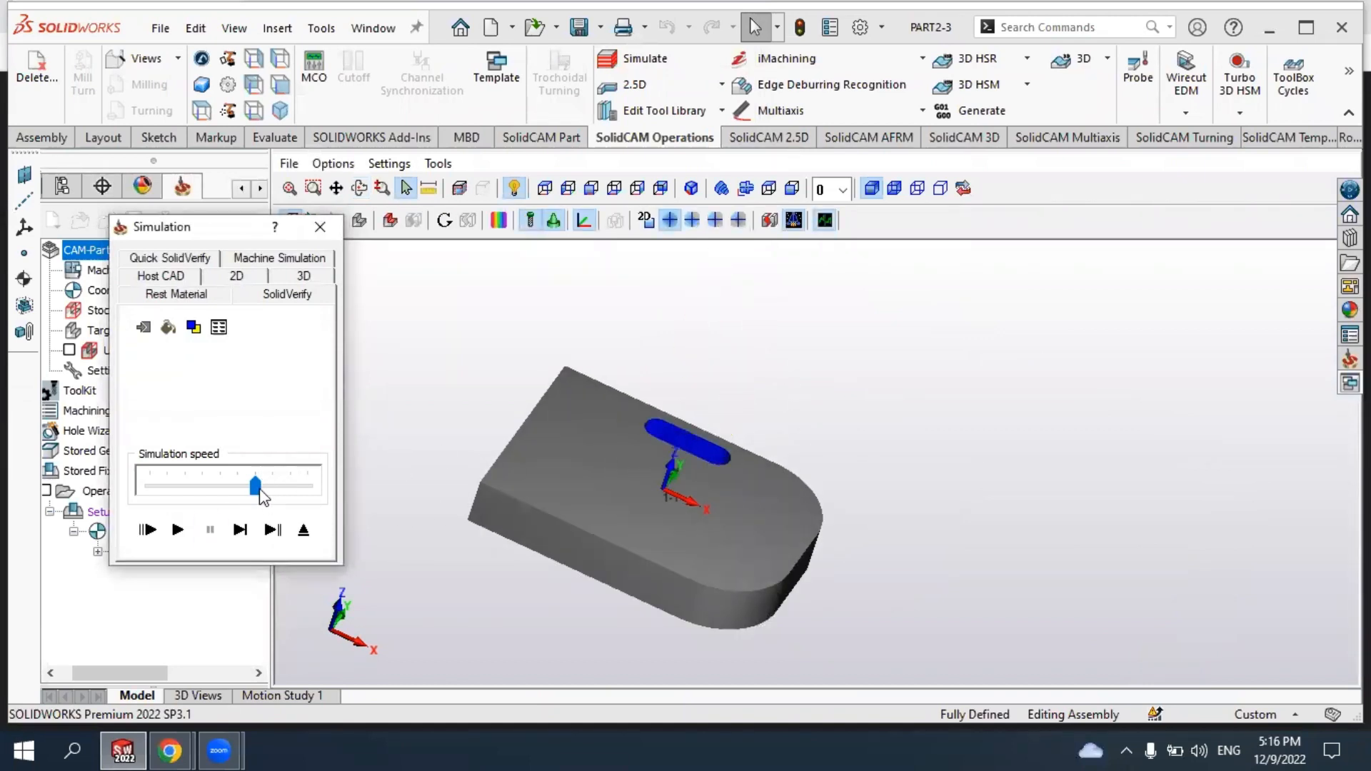
pyautogui.moveTo(260, 496); pyautogui.dragTo(149, 491)
pyautogui.click(180, 530)
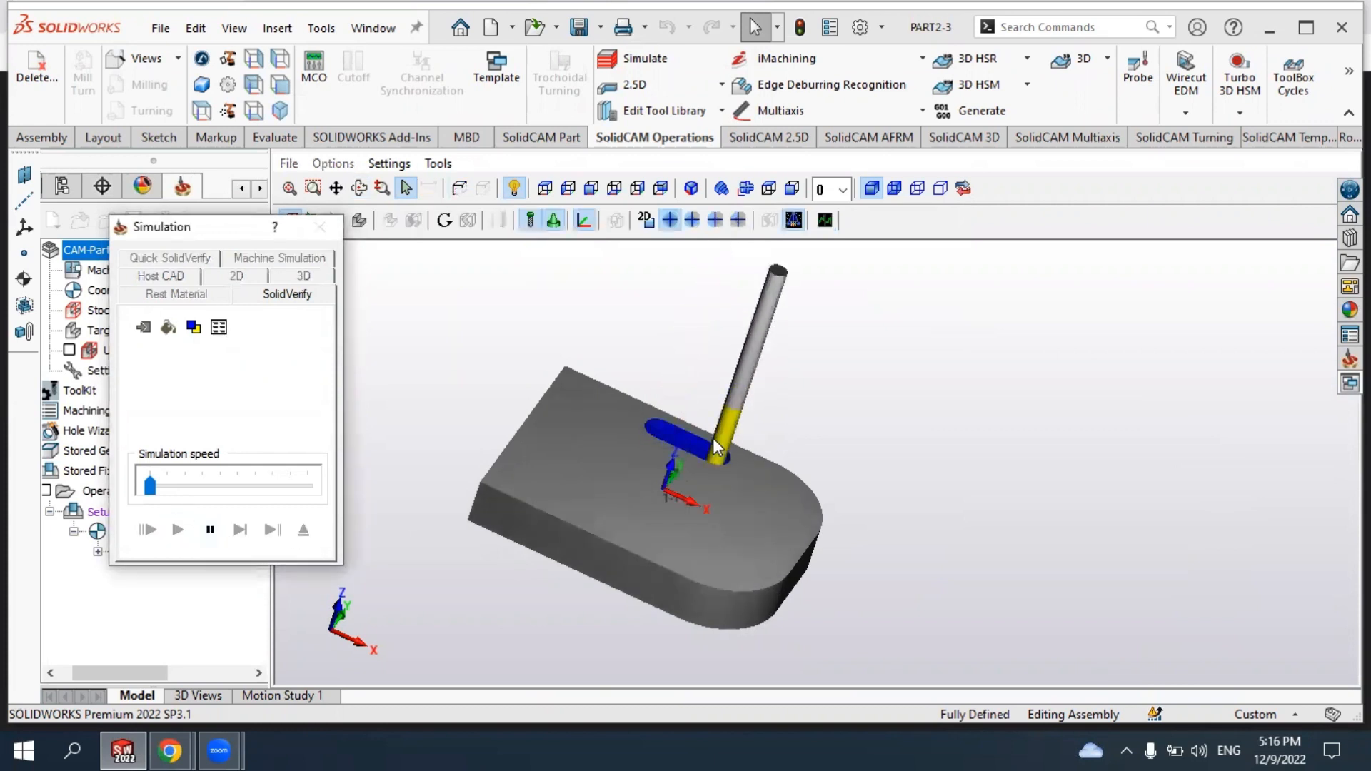
# Examine the machined slot in the SolidVerify simulation from different angles, and close the simulation and the slot operation.
pyautogui.scroll(-2, 709, 427)
pyautogui.scroll(5, 649, 423)
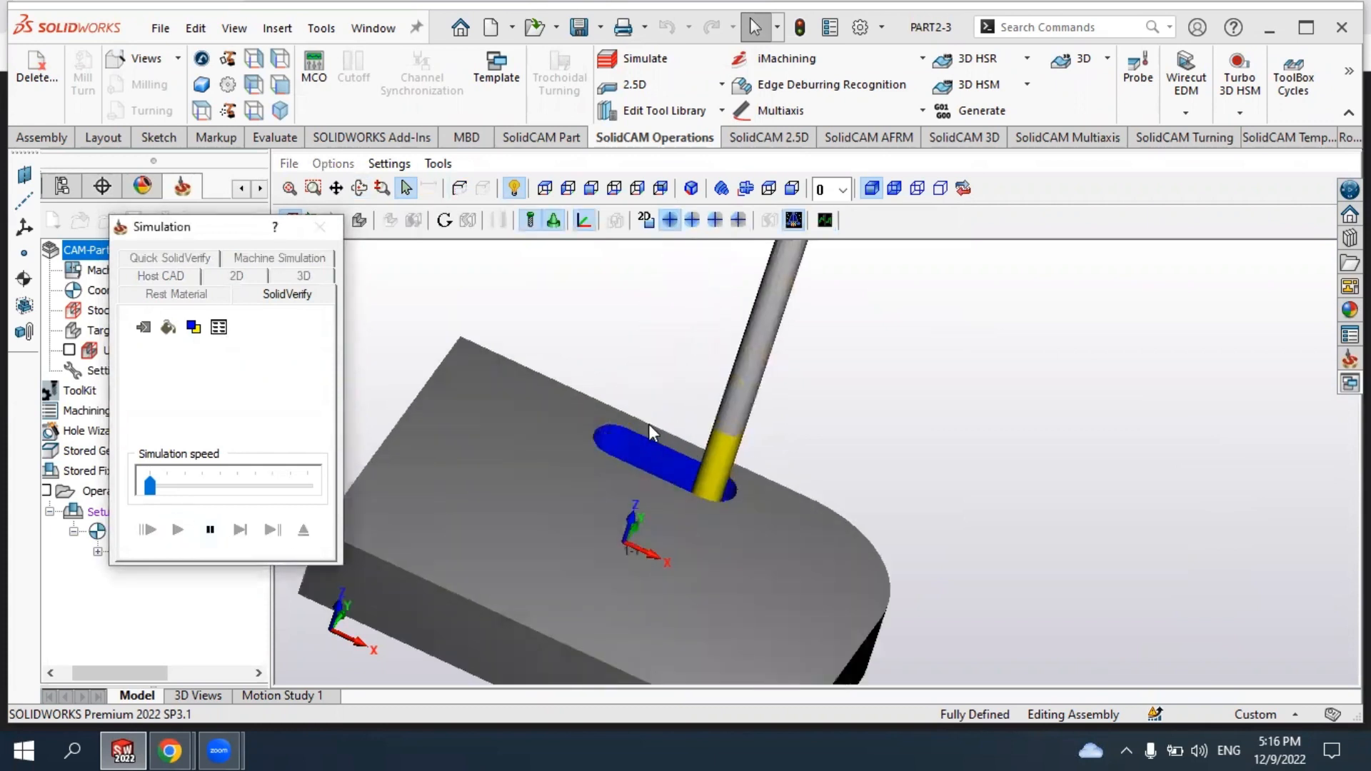
pyautogui.moveTo(648, 423)
pyautogui.mouseDown(button='middle')
pyautogui.moveTo(646, 463)
pyautogui.moveTo(658, 436)
pyautogui.mouseUp(button='middle')
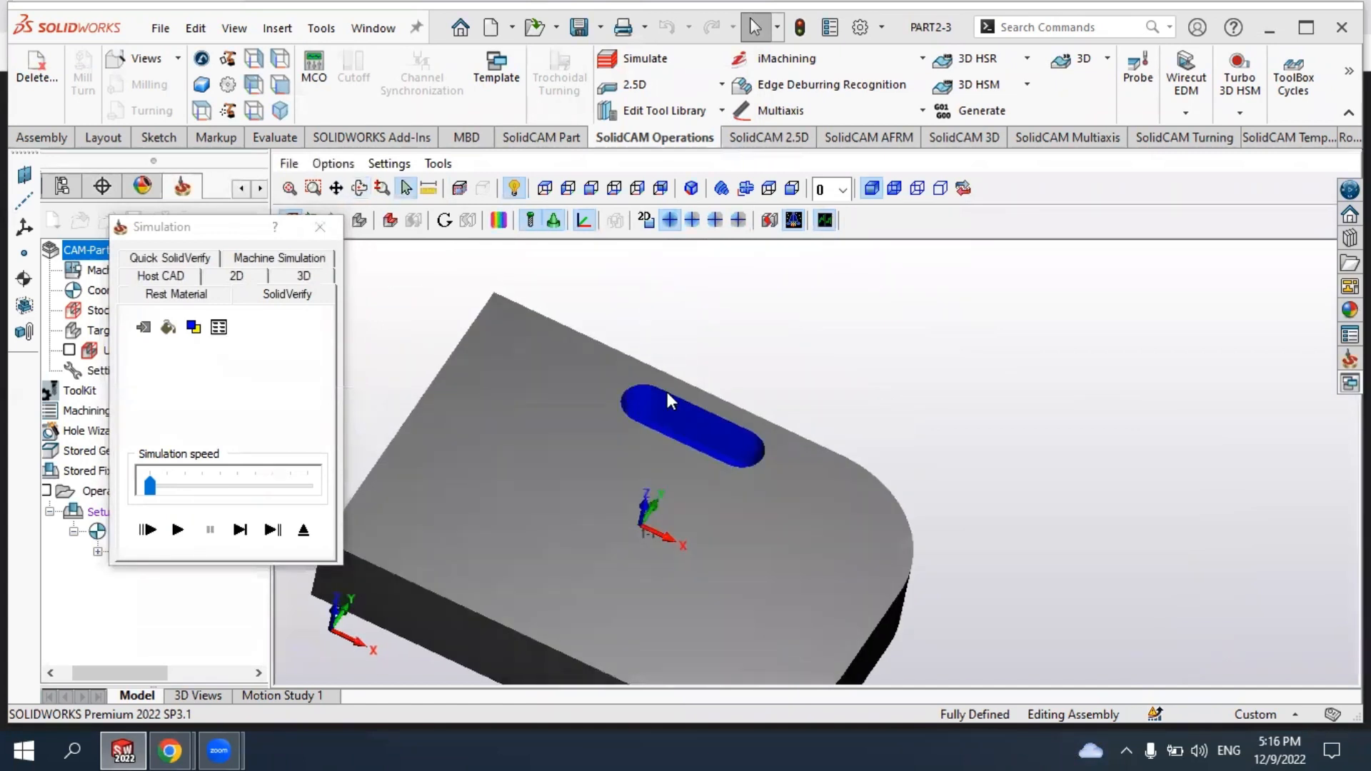
pyautogui.scroll(-5, 685, 399)
pyautogui.scroll(5, 701, 405)
pyautogui.moveTo(642, 483); pyautogui.dragTo(546, 507, button='middle')
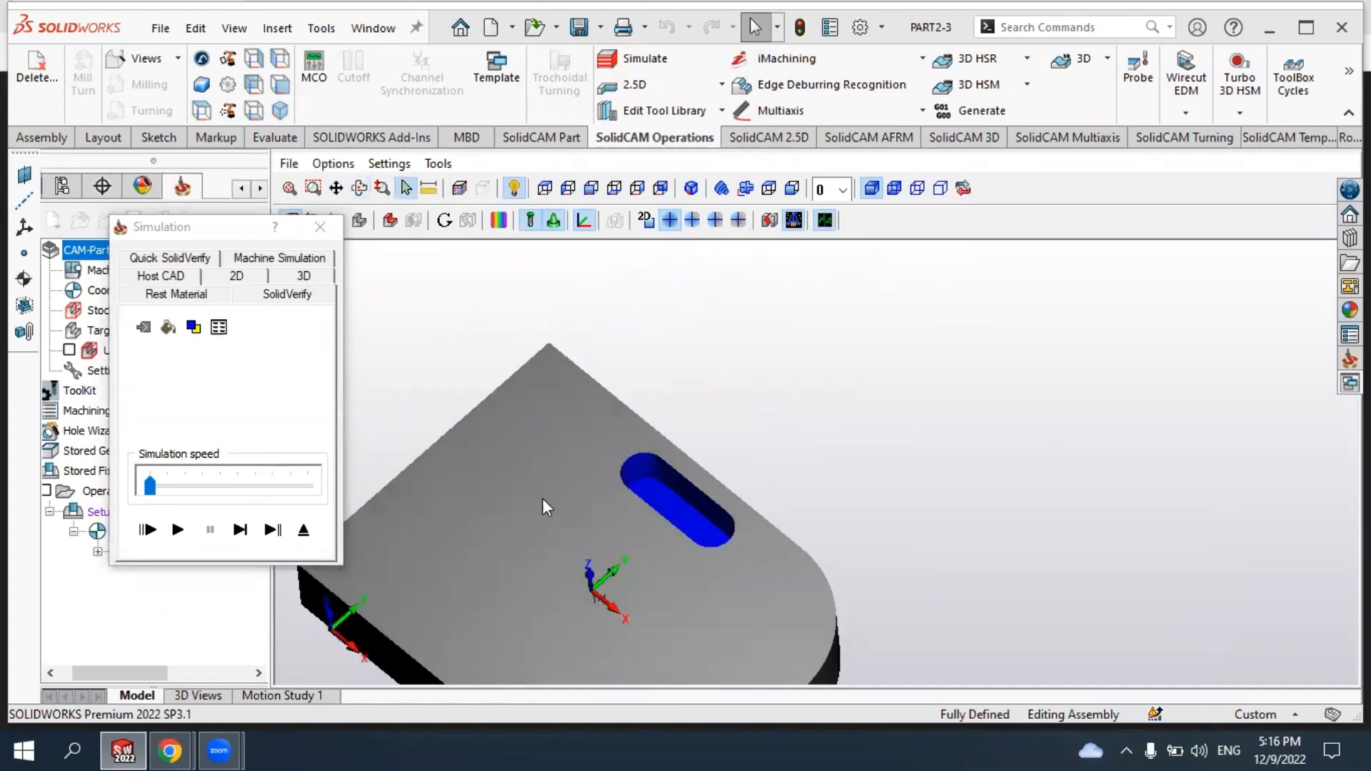
pyautogui.click(320, 227)
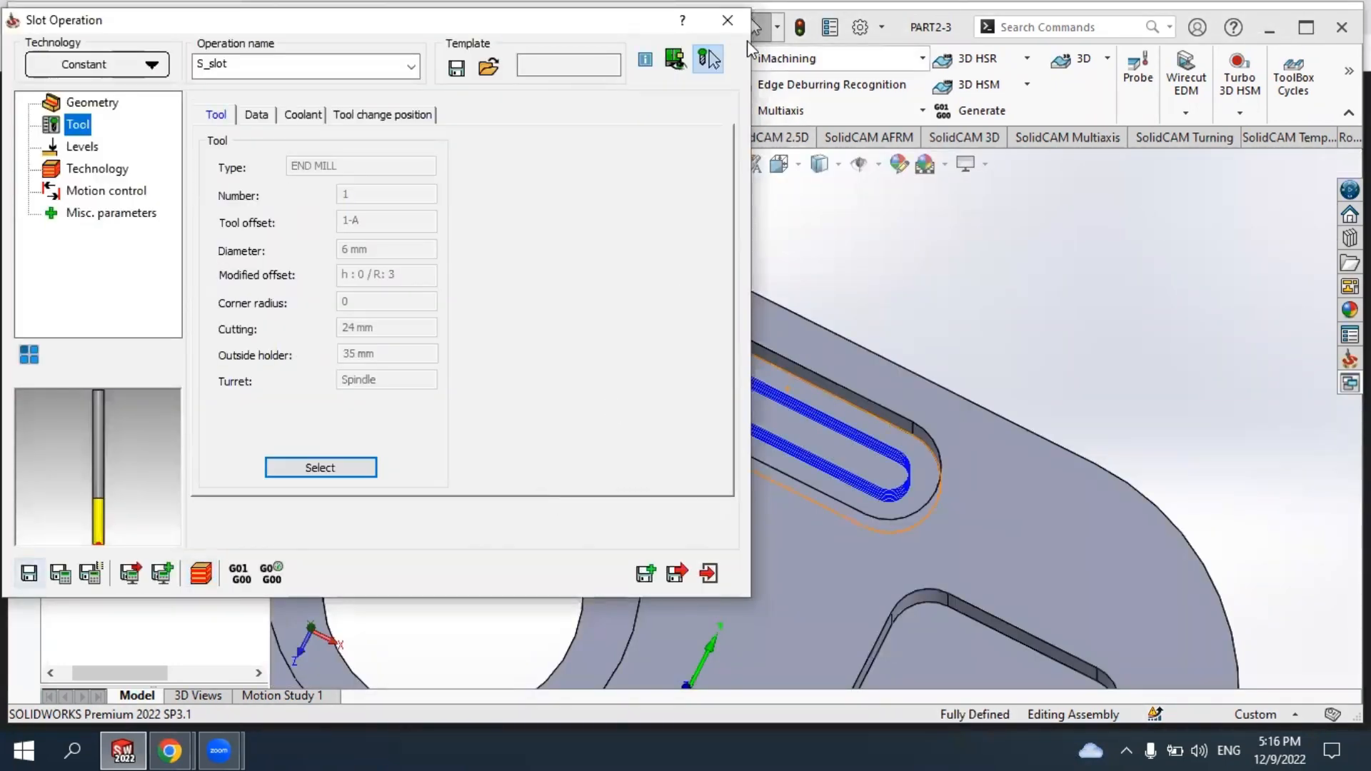
pyautogui.click(728, 20)
# Add a 2.5D Pocket operation and define its geometry as the closed chain around the rectangular pocket, picked from its side wall.
pyautogui.click(721, 84)
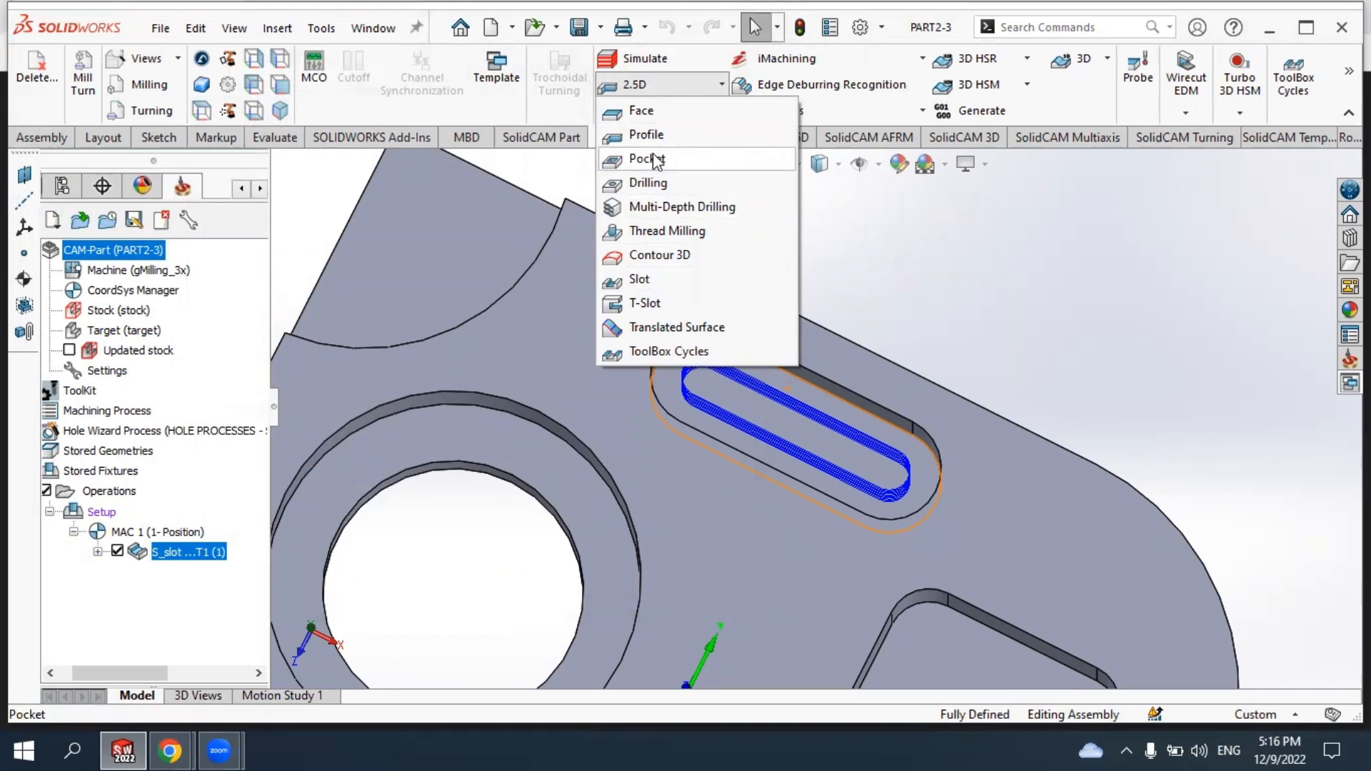
pyautogui.click(975, 307)
pyautogui.scroll(5, 913, 329)
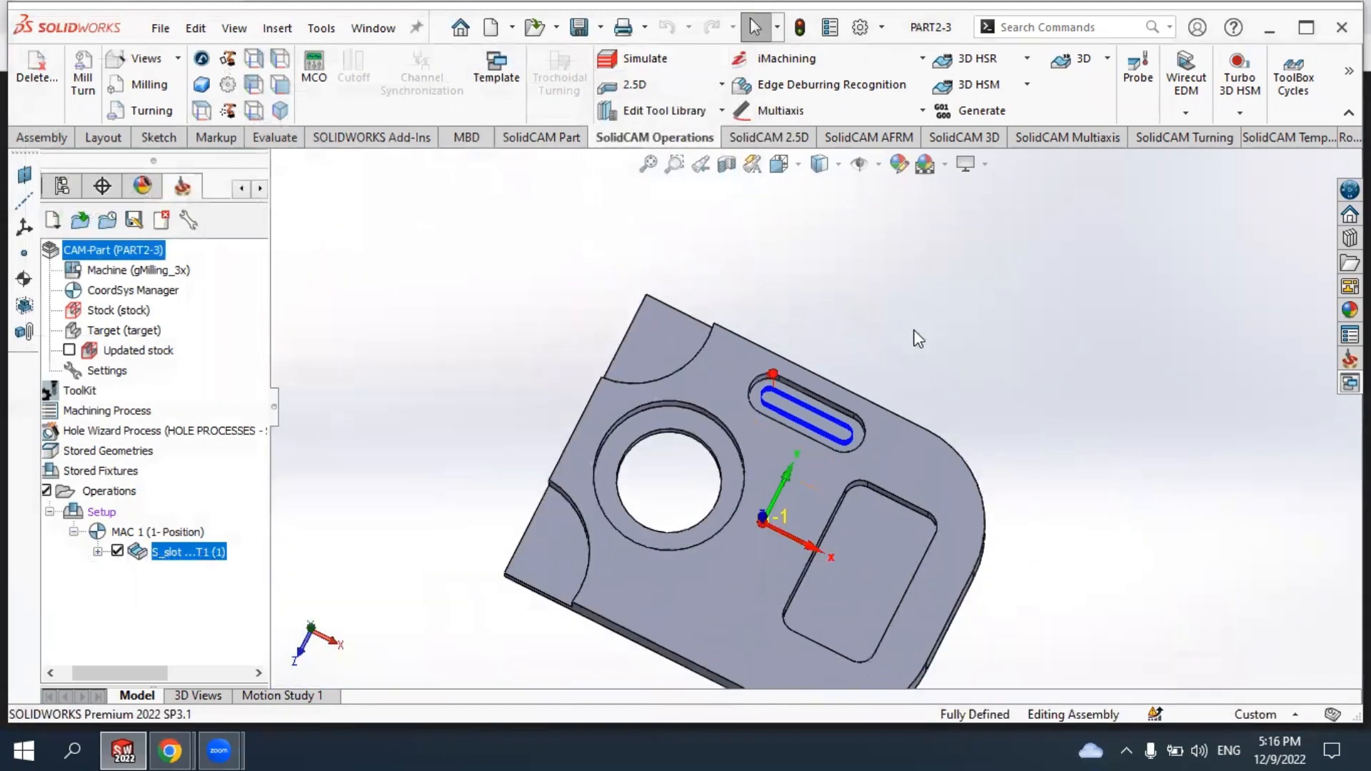
pyautogui.moveTo(913, 329); pyautogui.dragTo(900, 491, button='middle')
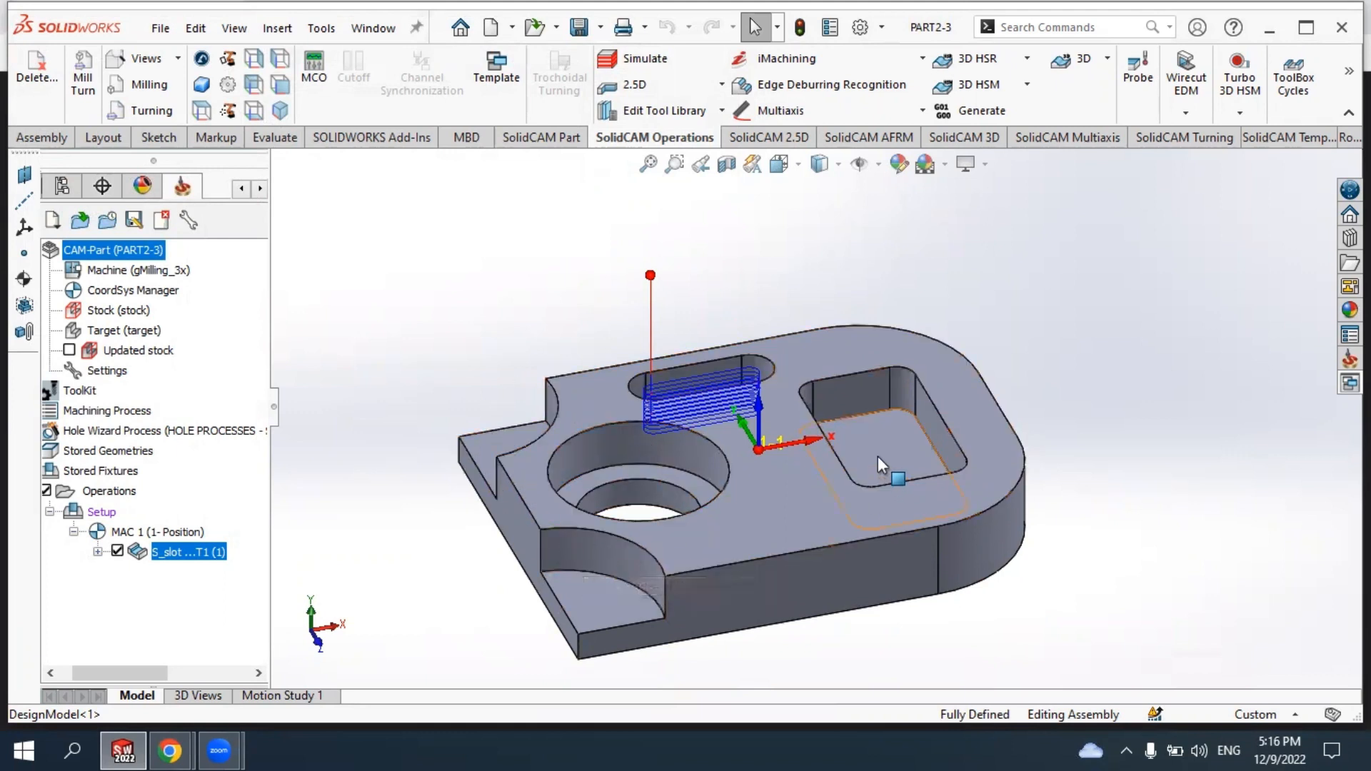
pyautogui.scroll(2, 746, 508)
pyautogui.scroll(-2, 927, 440)
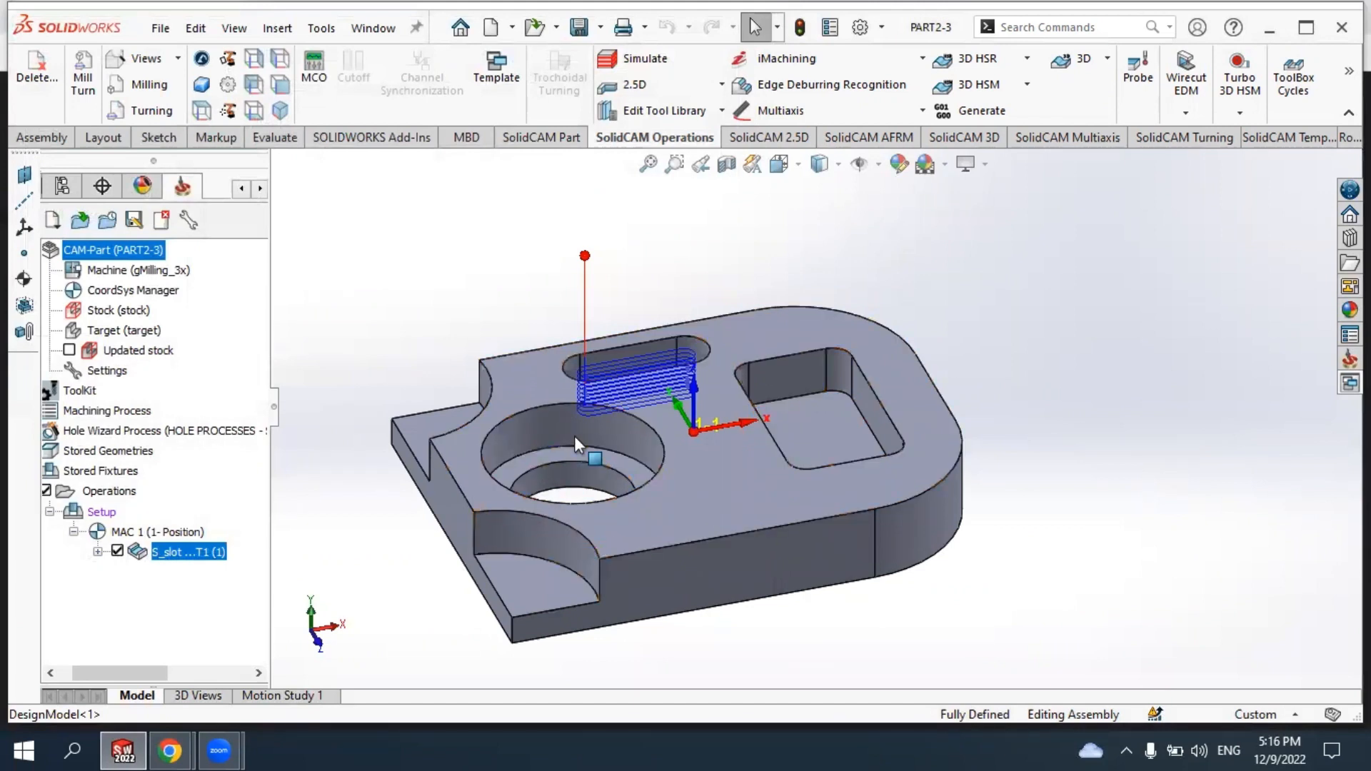
pyautogui.click(721, 85)
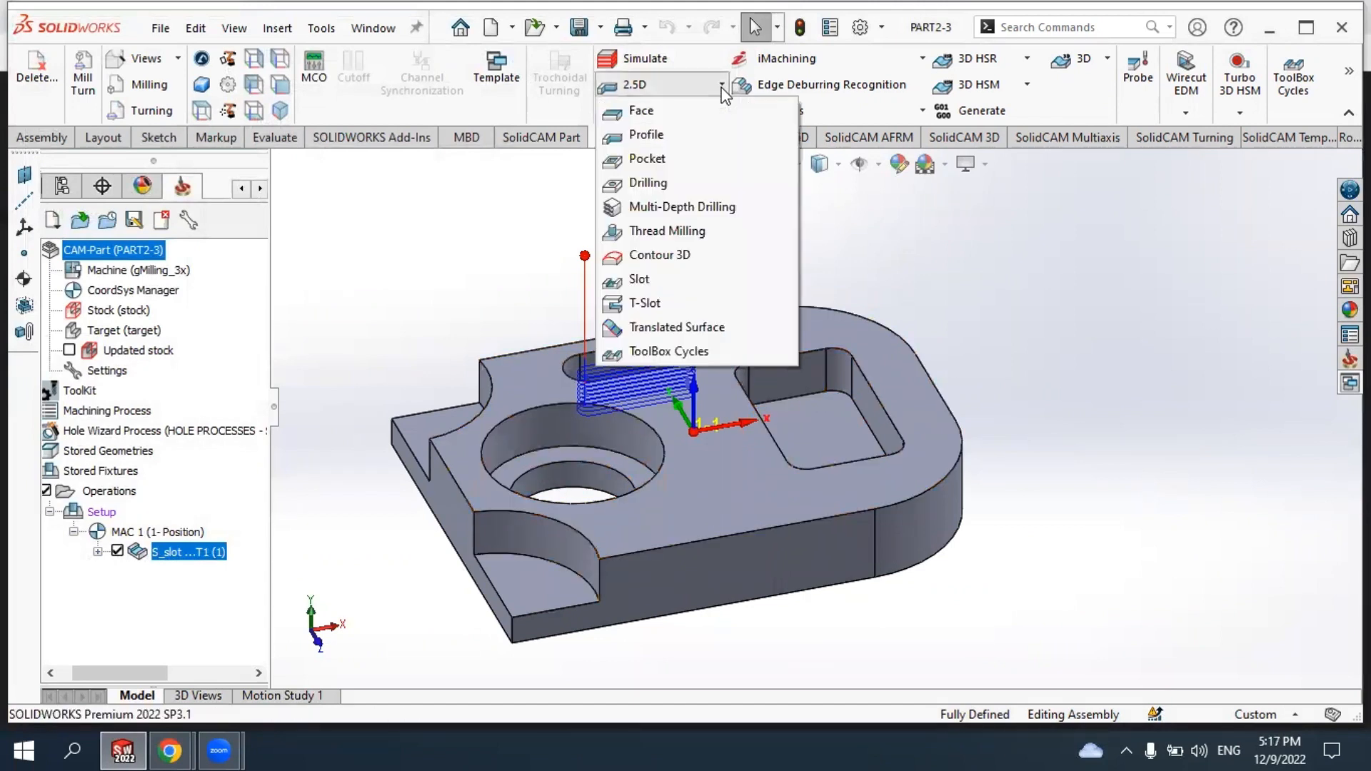
pyautogui.click(670, 163)
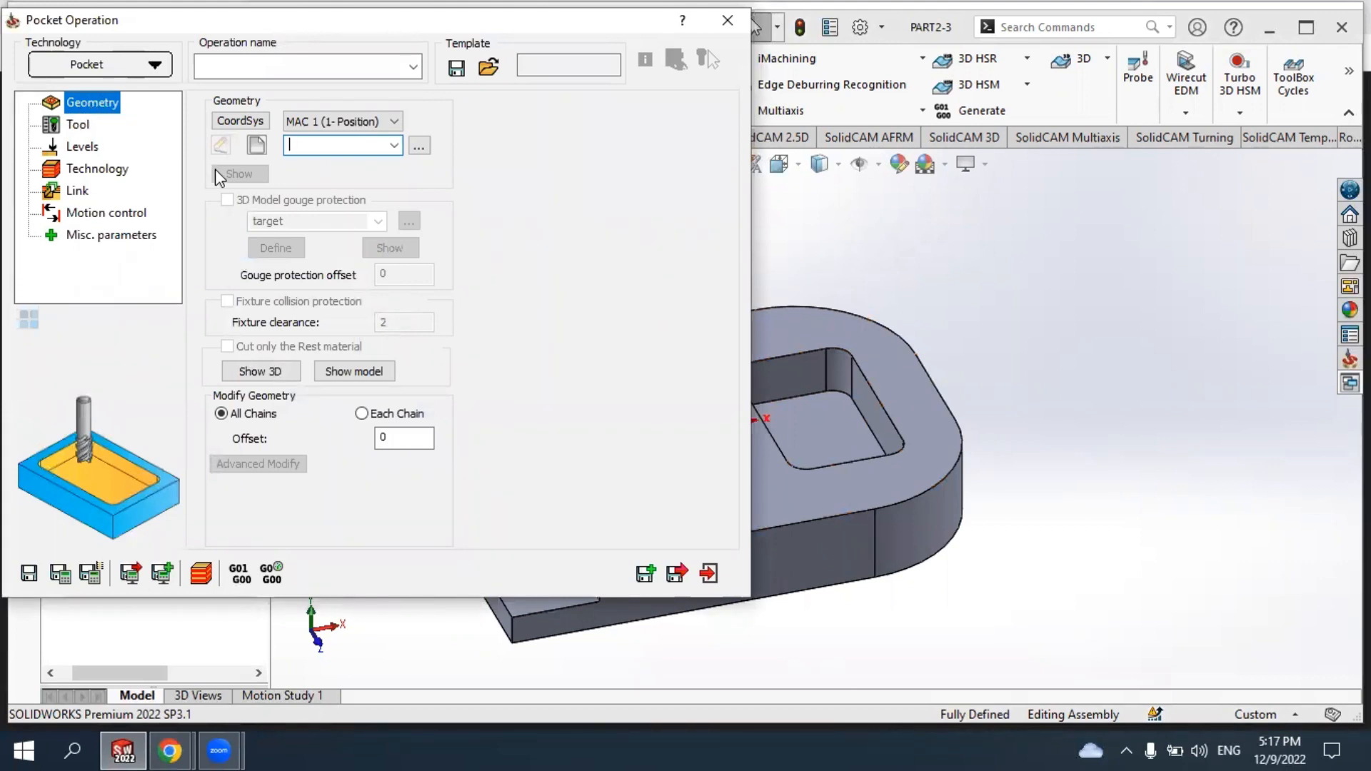
pyautogui.click(257, 147)
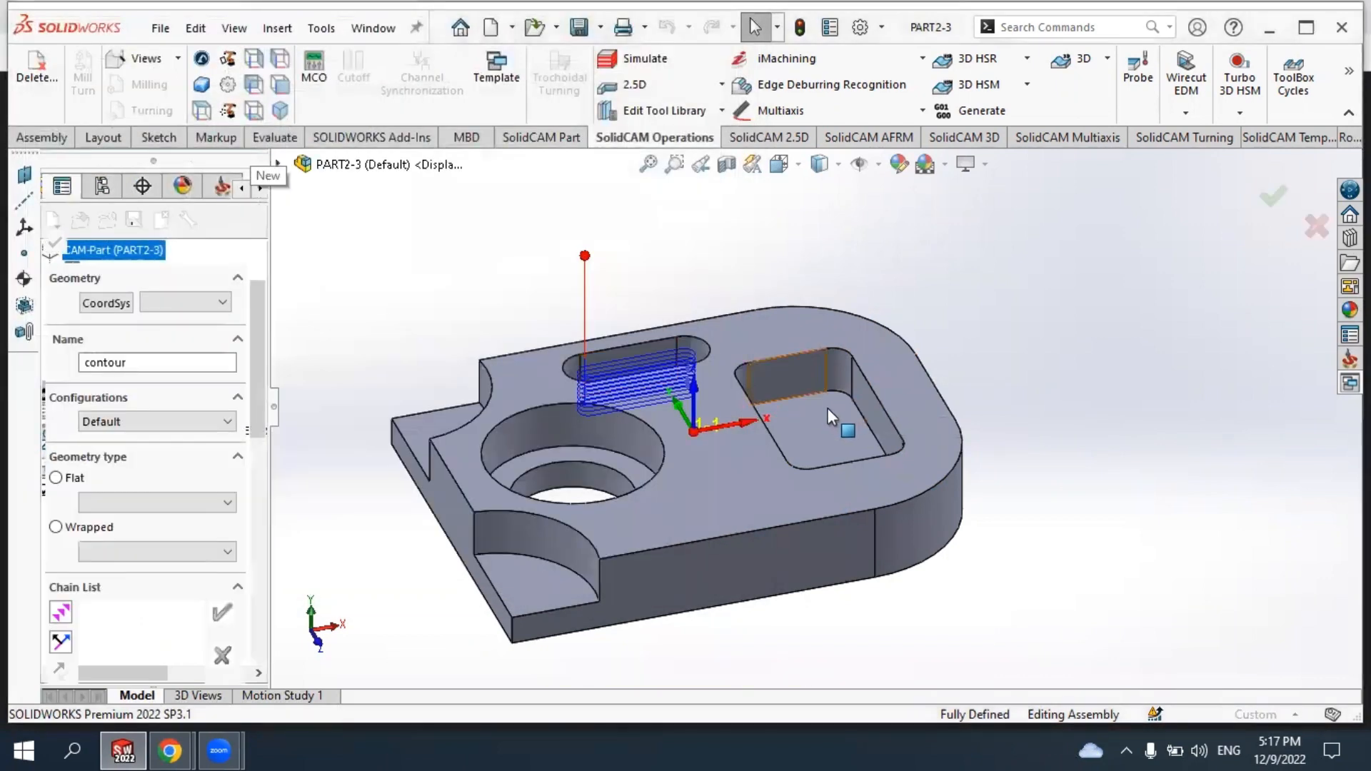
pyautogui.scroll(-6, 857, 393)
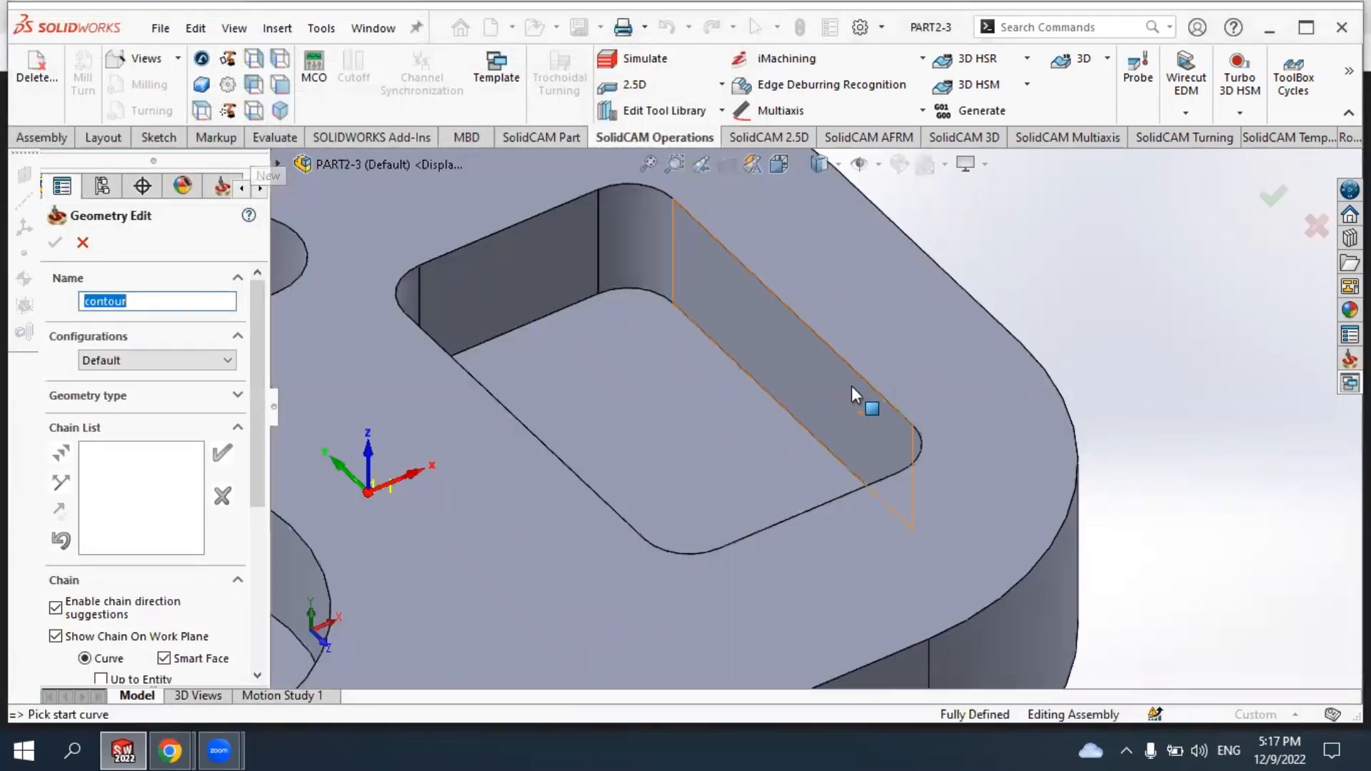
pyautogui.scroll(4, 774, 387)
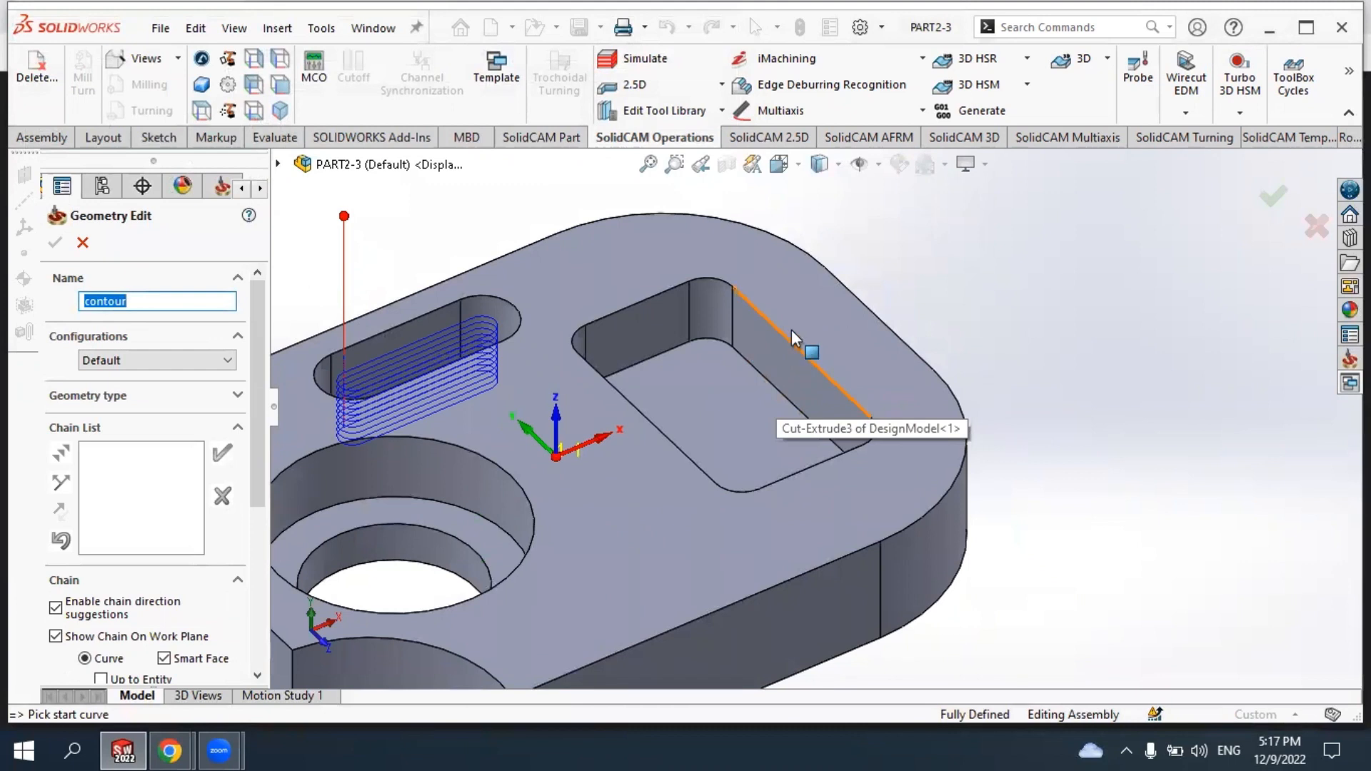
pyautogui.click(757, 375)
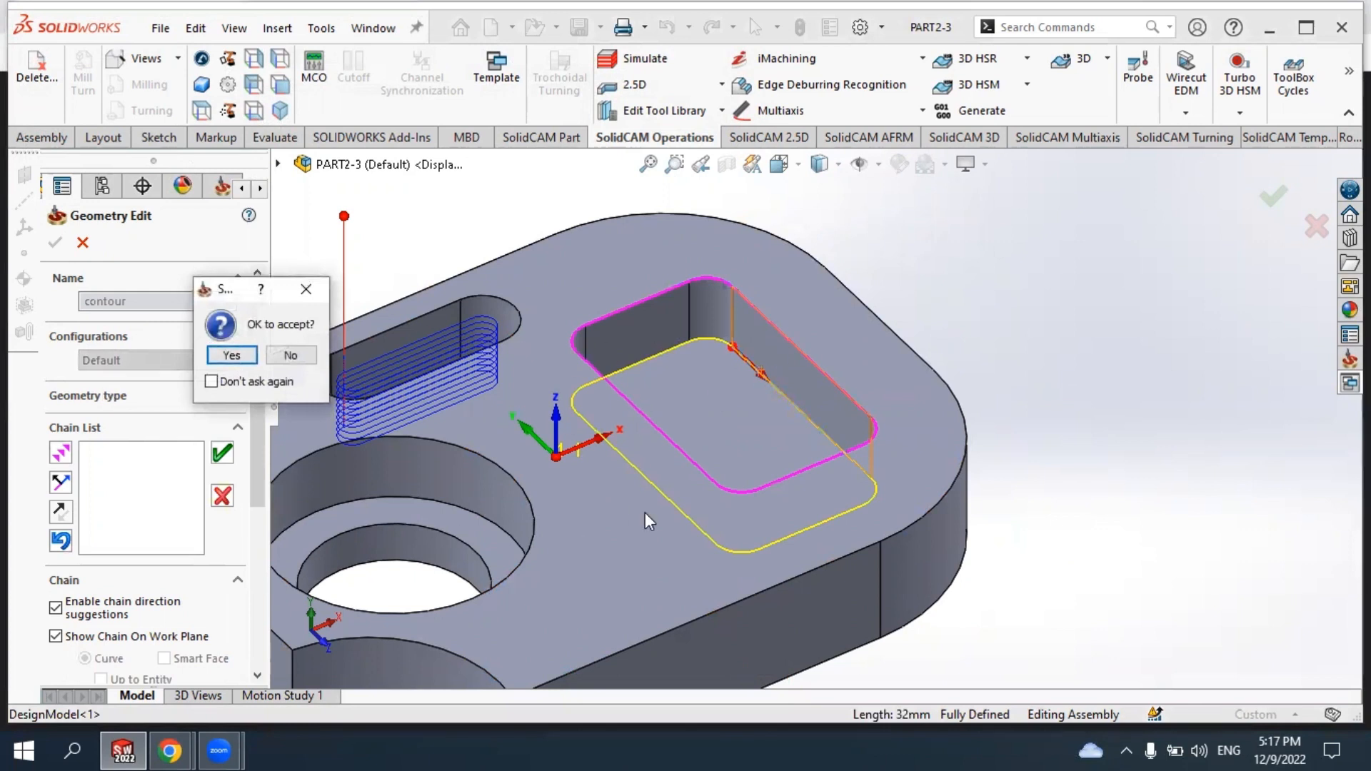
pyautogui.click(244, 360)
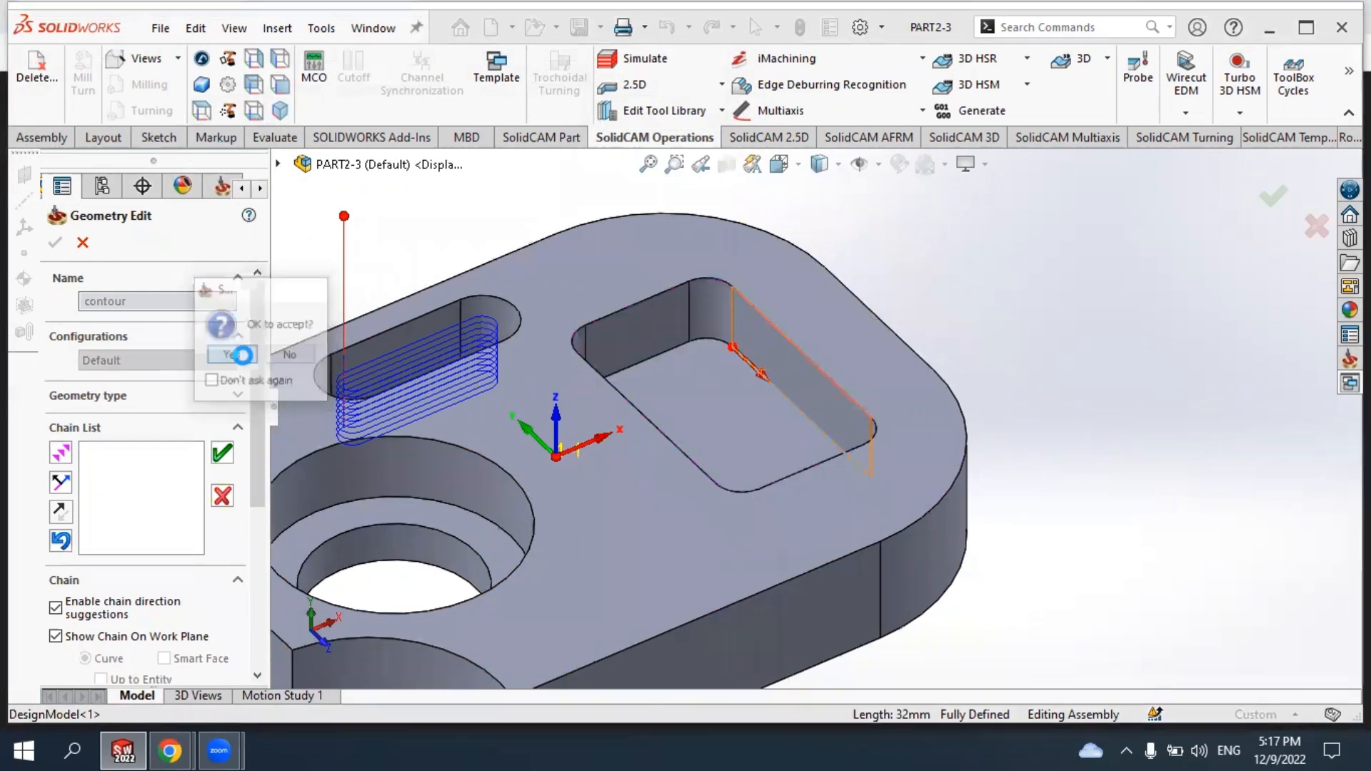
pyautogui.click(53, 242)
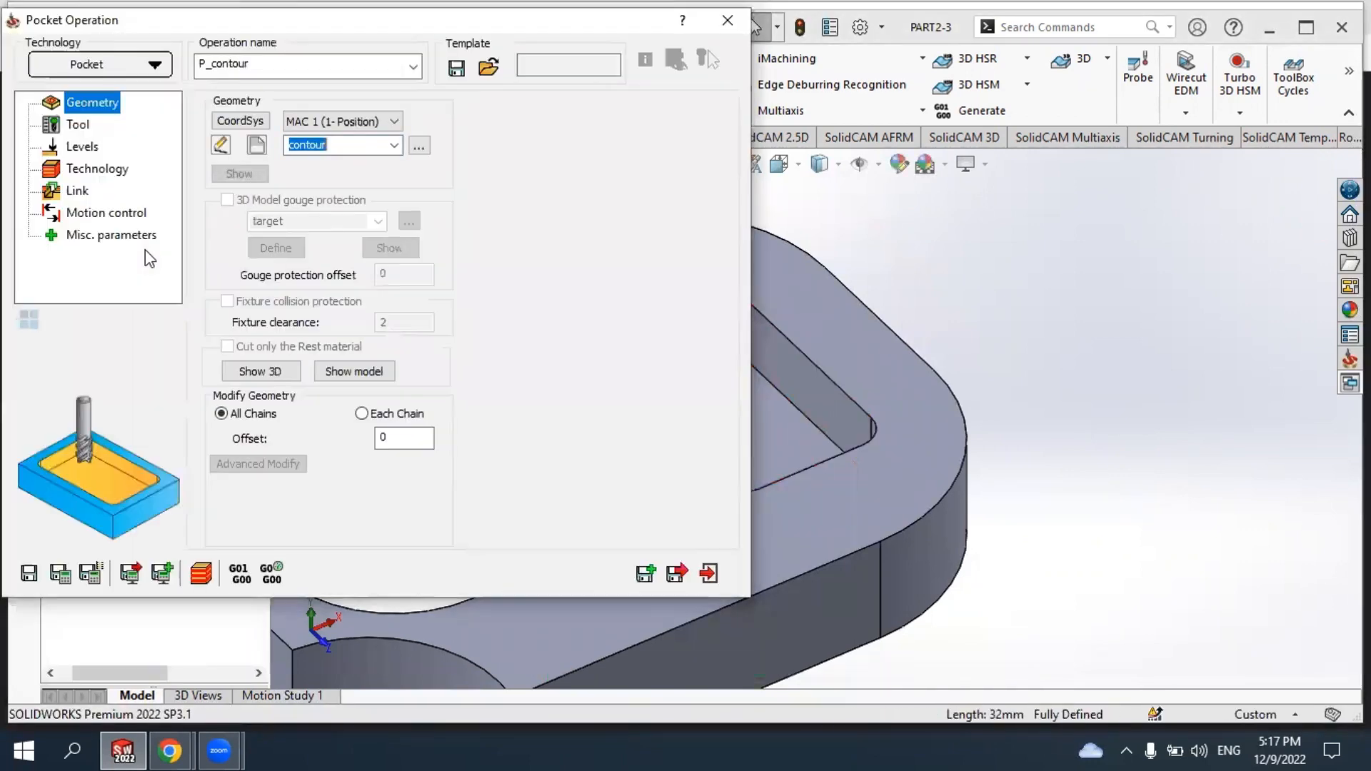
# Assign the existing 6 mm end mill, tool number 1, to the pocket operation.
pyautogui.click(78, 126)
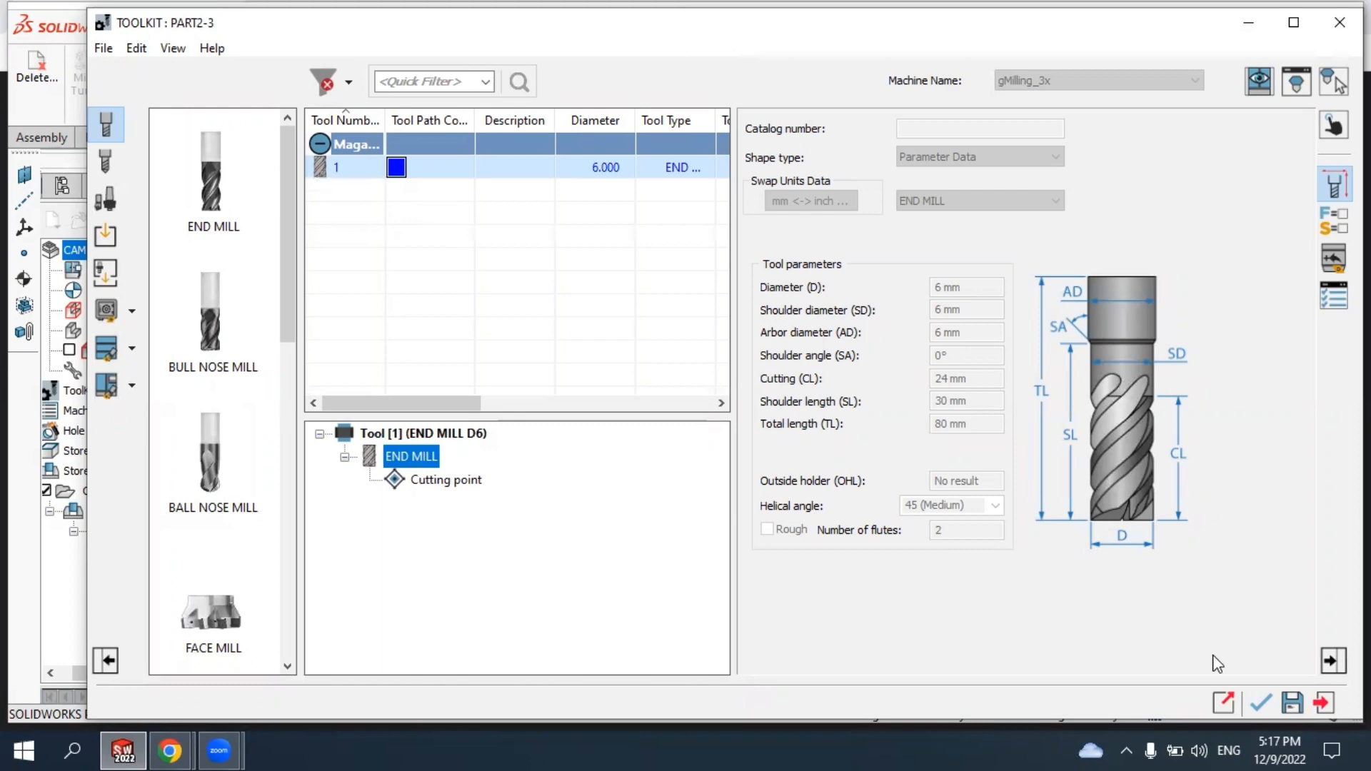
pyautogui.click(1263, 703)
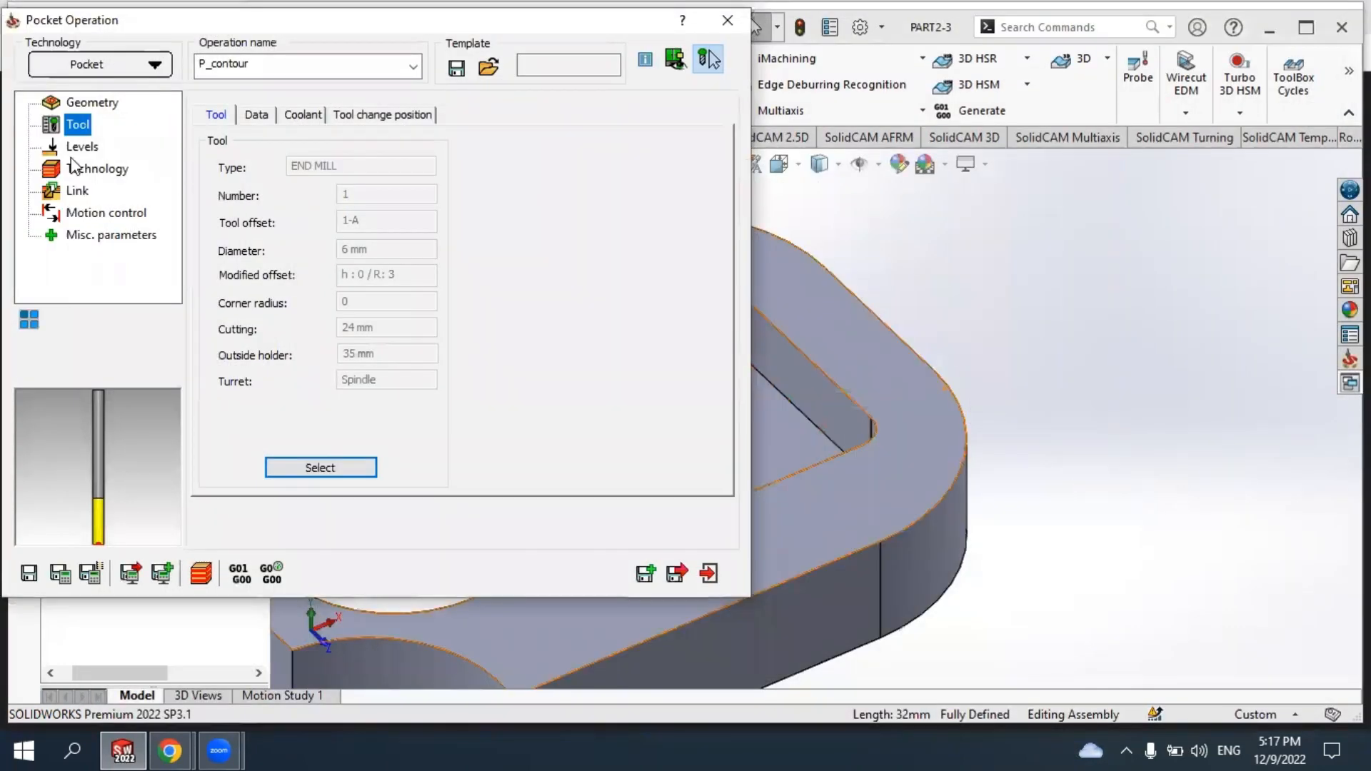
# Define the pocket's upper level from the plate's top face and its pocket depth from the rectangular pocket's floor.
pyautogui.click(83, 148)
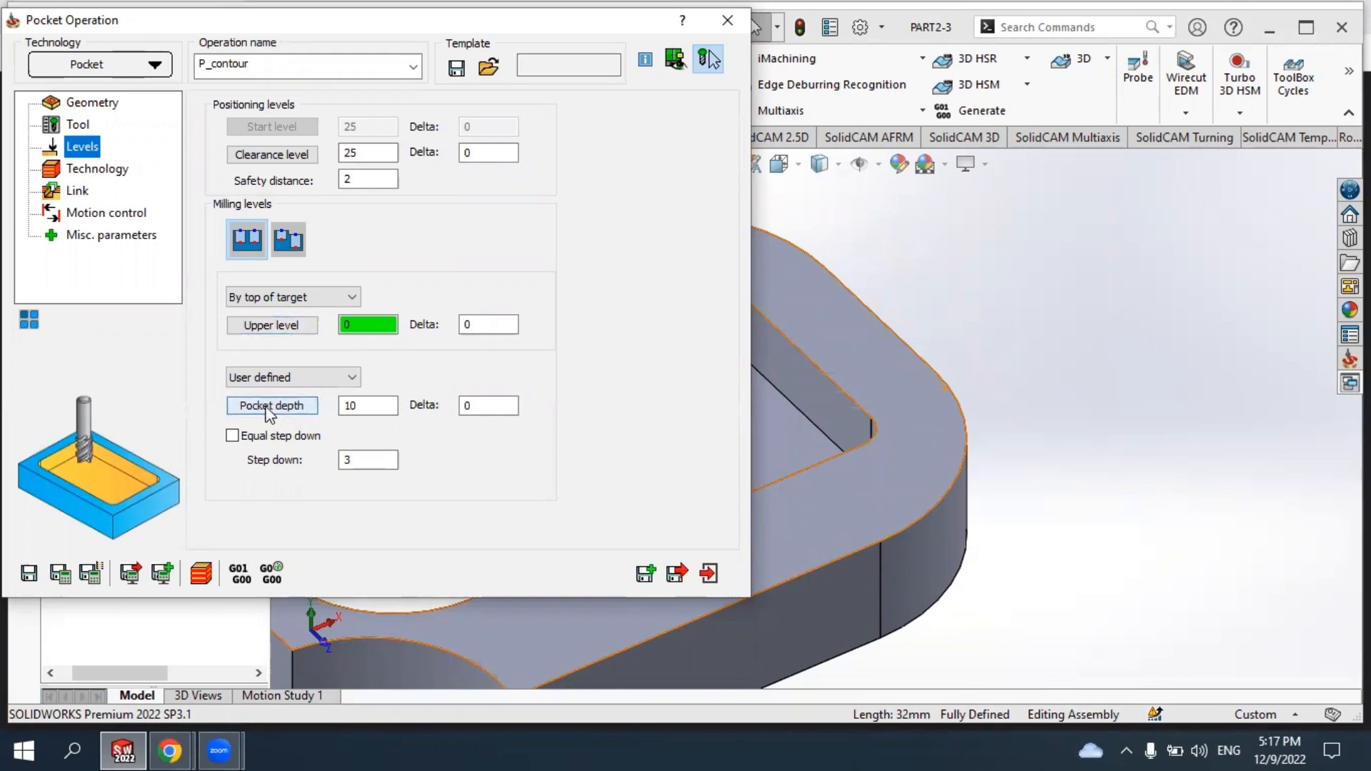
pyautogui.click(258, 325)
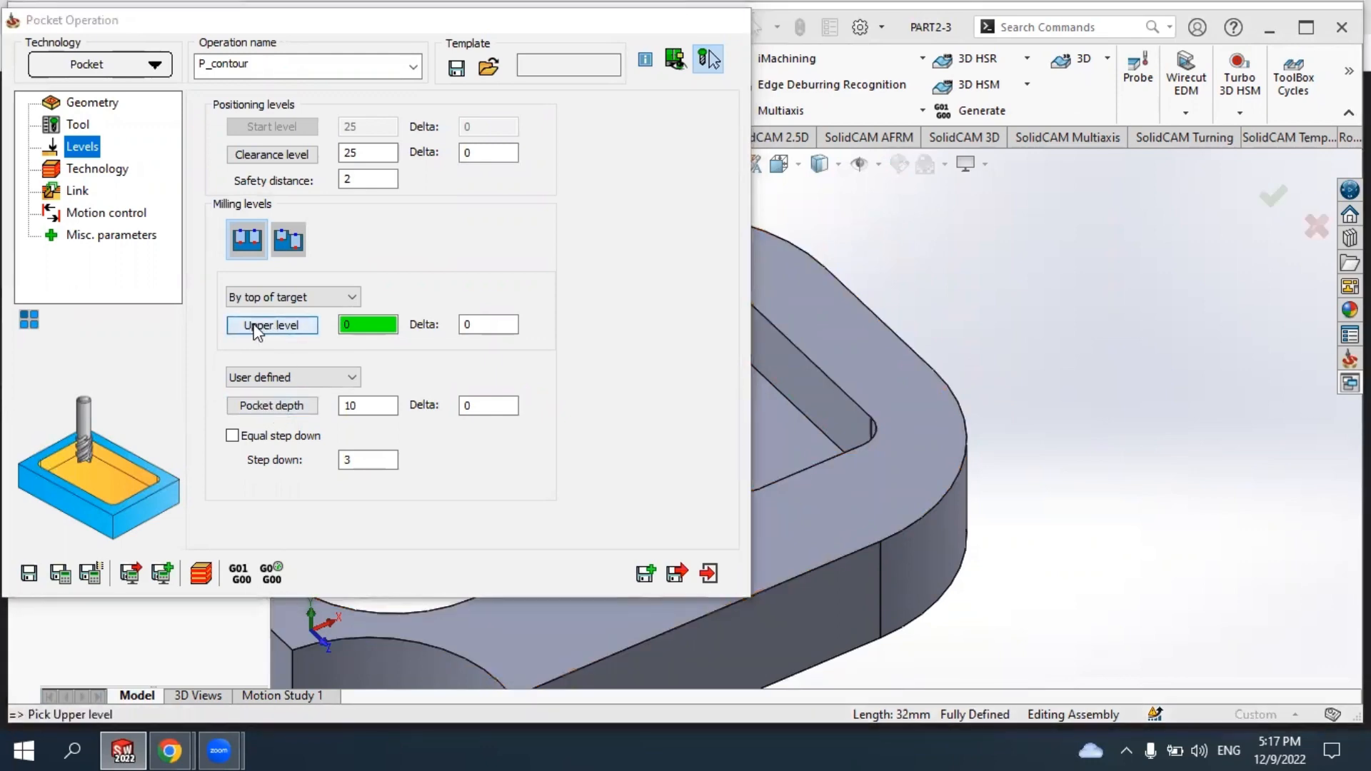
pyautogui.click(585, 285)
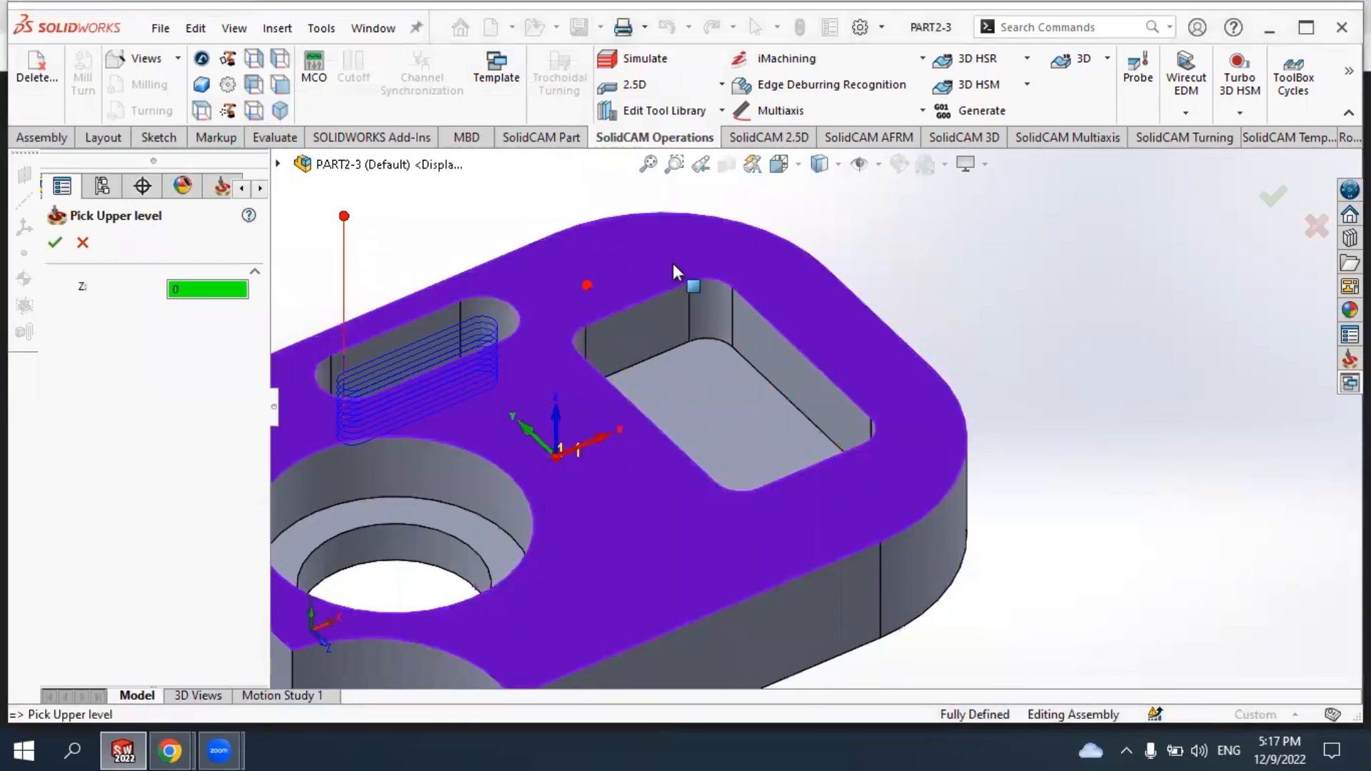
pyautogui.click(55, 243)
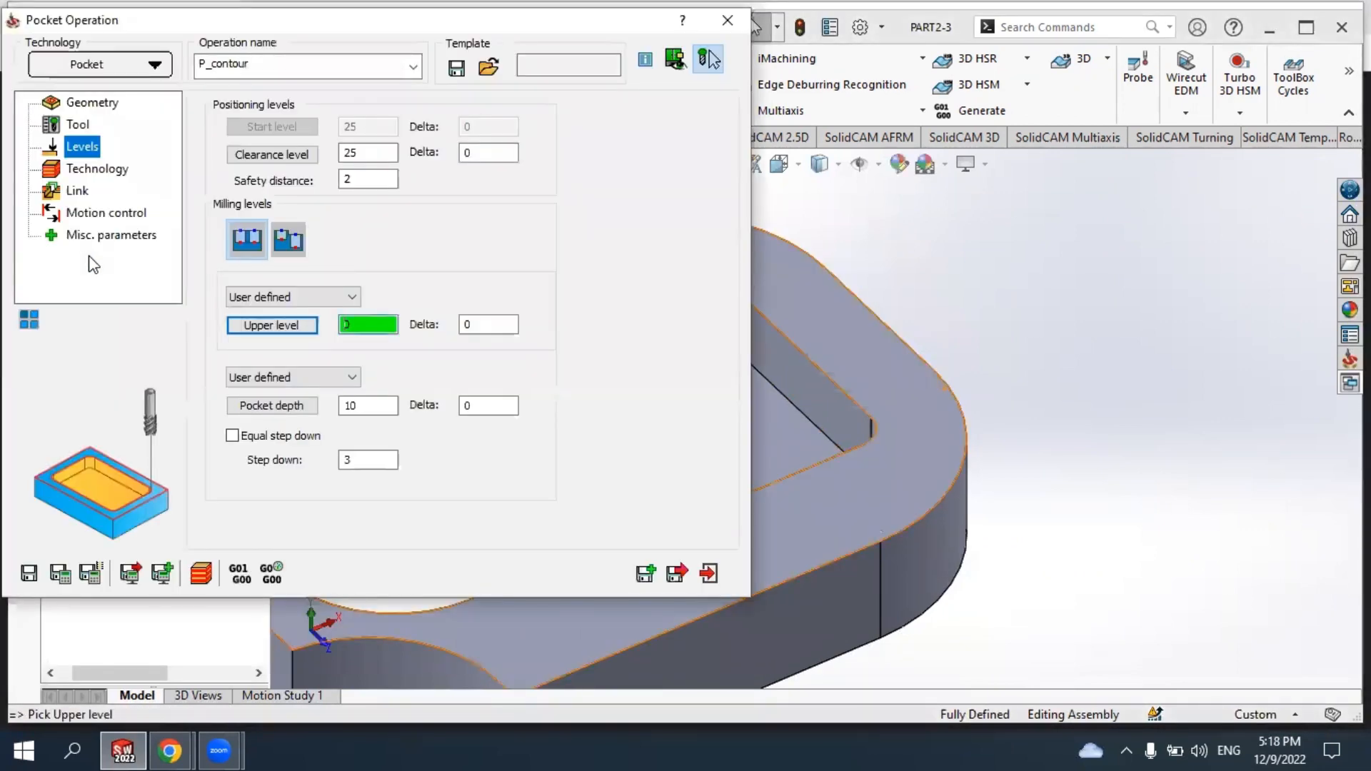
pyautogui.click(270, 405)
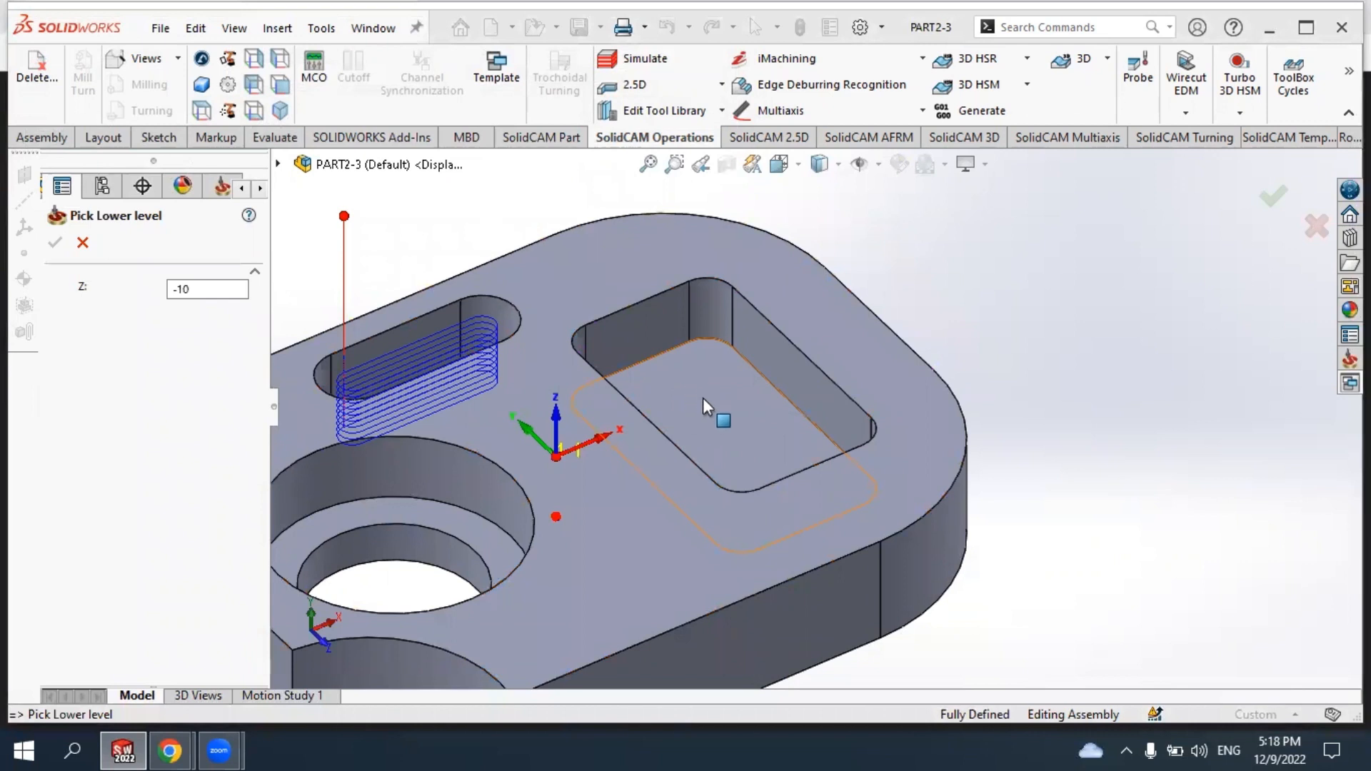
pyautogui.click(691, 386)
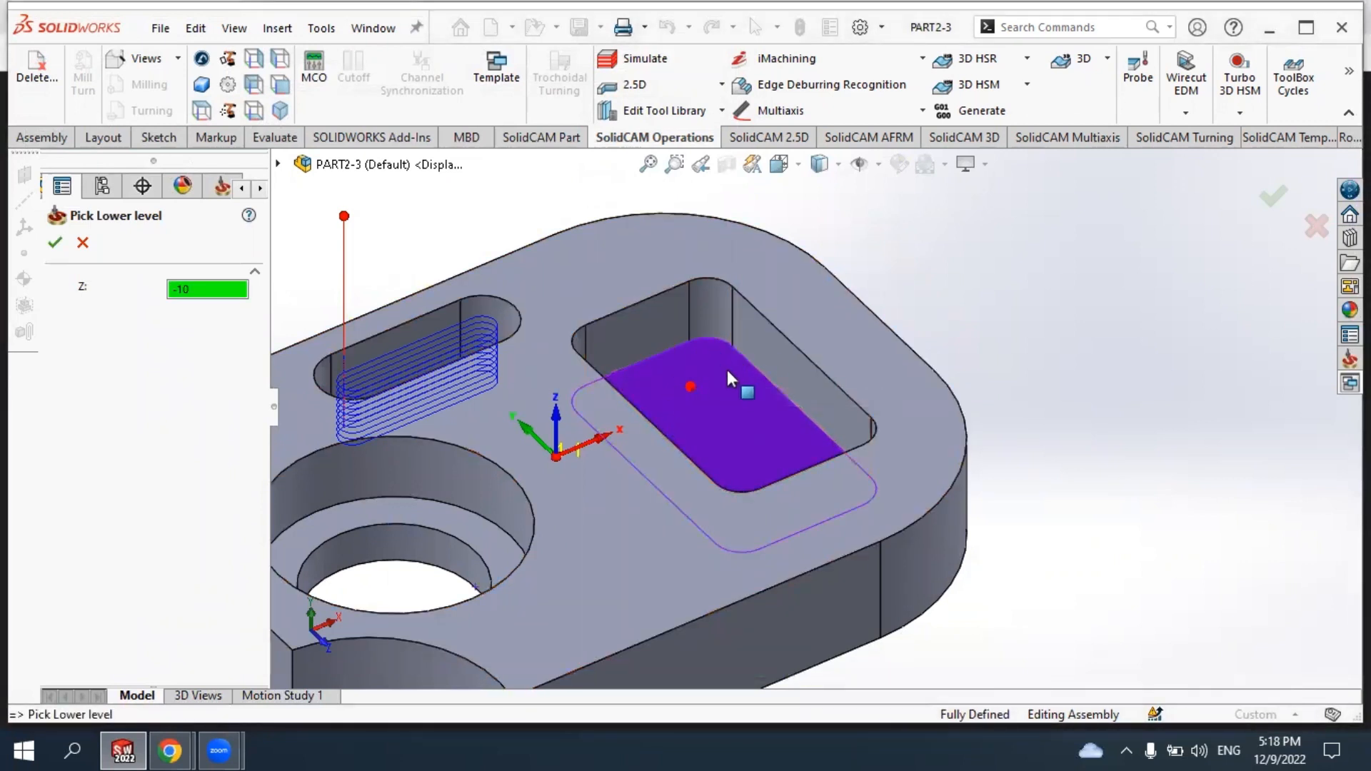
pyautogui.click(56, 245)
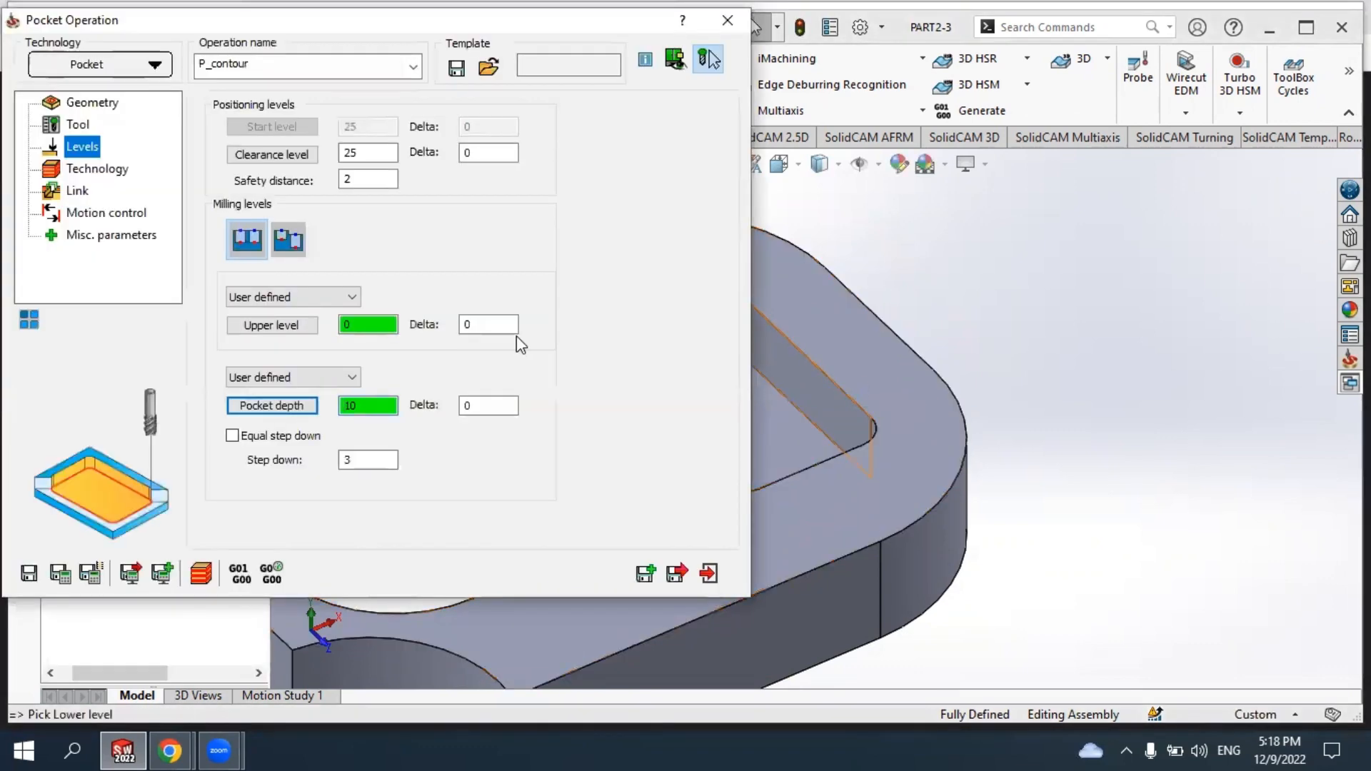
# Enable equal step down for the pocket with a max step down of 1, and open the operation's technology settings.
pyautogui.click(232, 436)
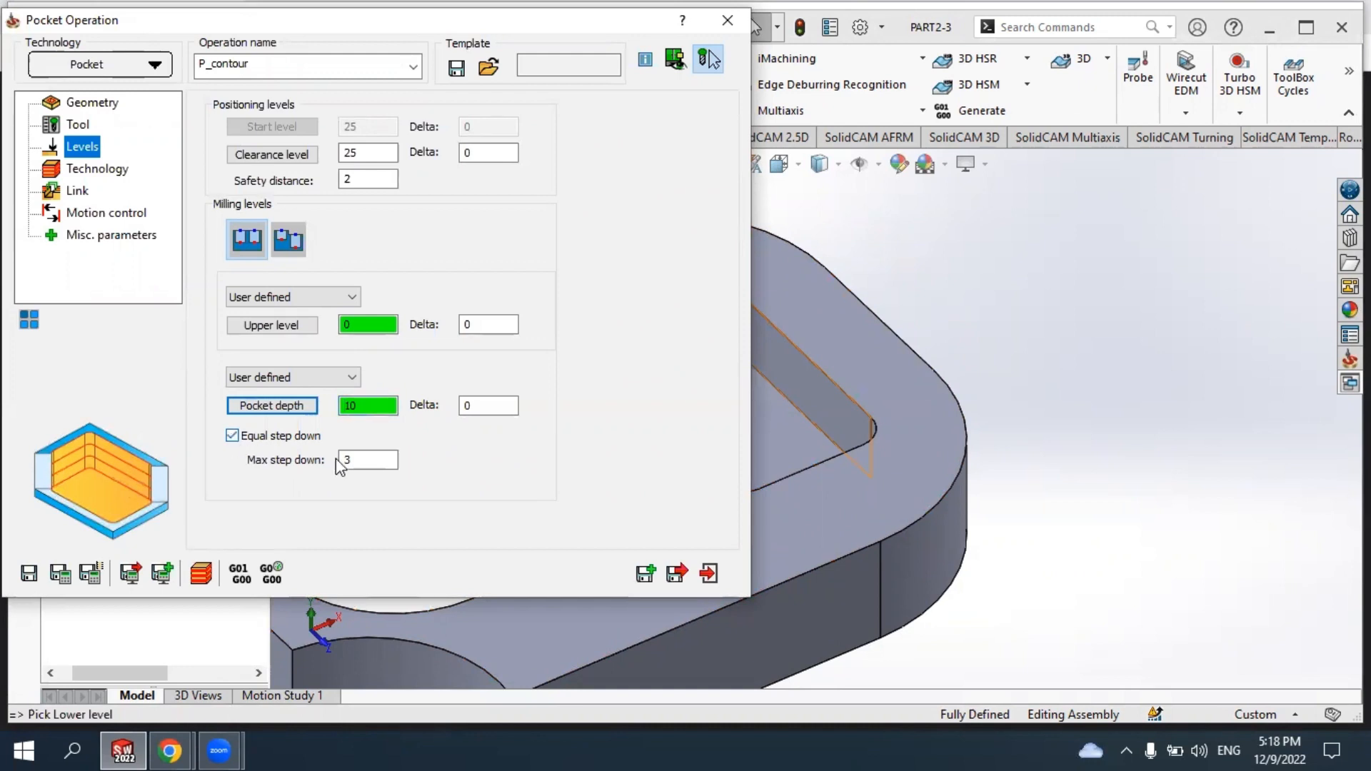
pyautogui.doubleClick(356, 460)
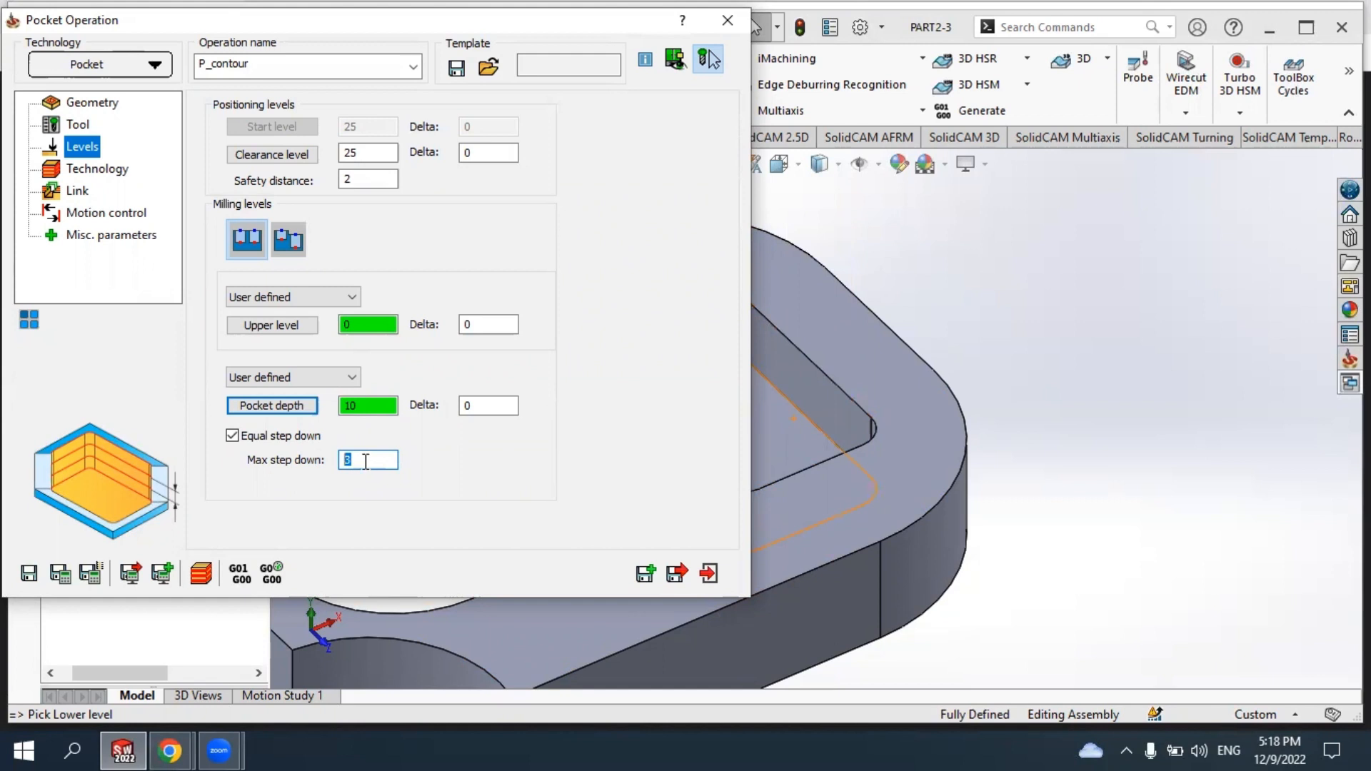
pyautogui.write('1')
pyautogui.click(486, 405)
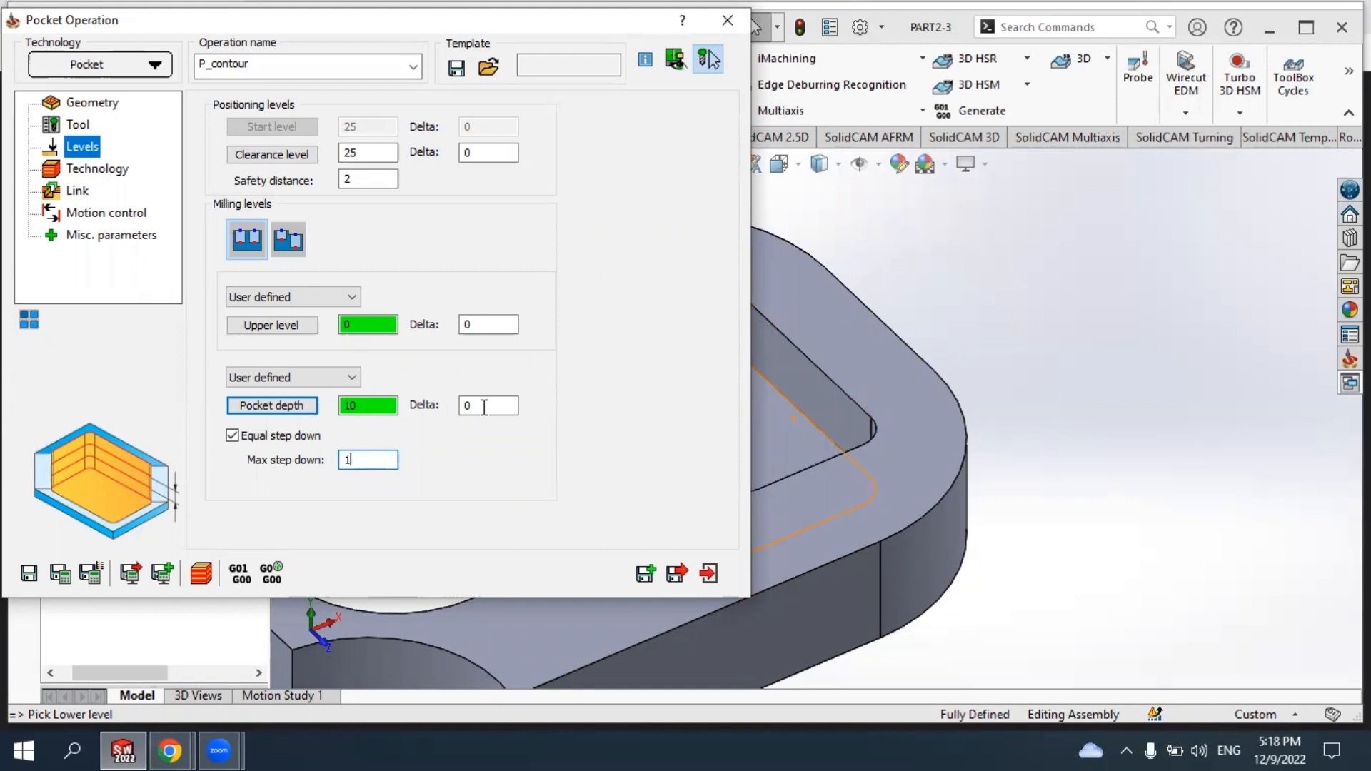
pyautogui.click(362, 461)
pyautogui.click(103, 179)
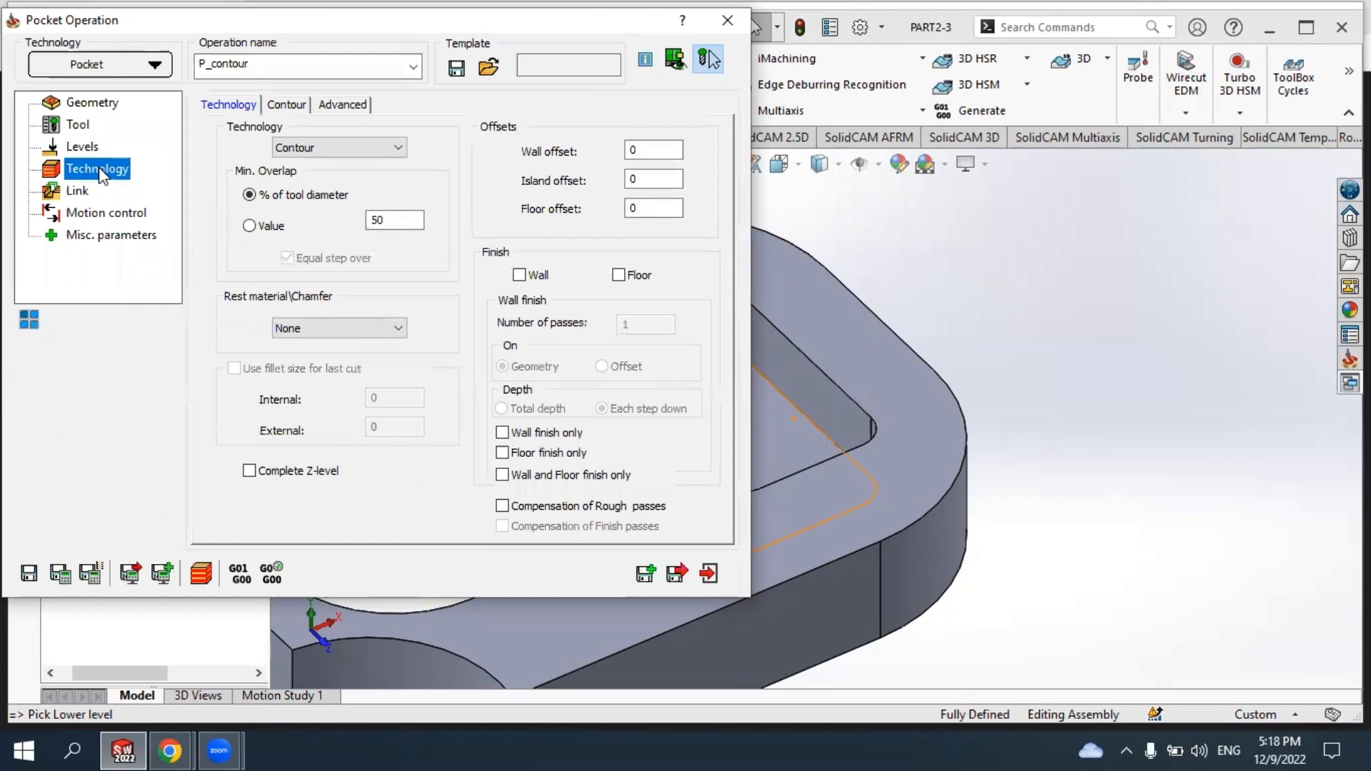
# Try the Hatch technology for the pocket operation and return it to Contour.
pyautogui.moveTo(294, 151)
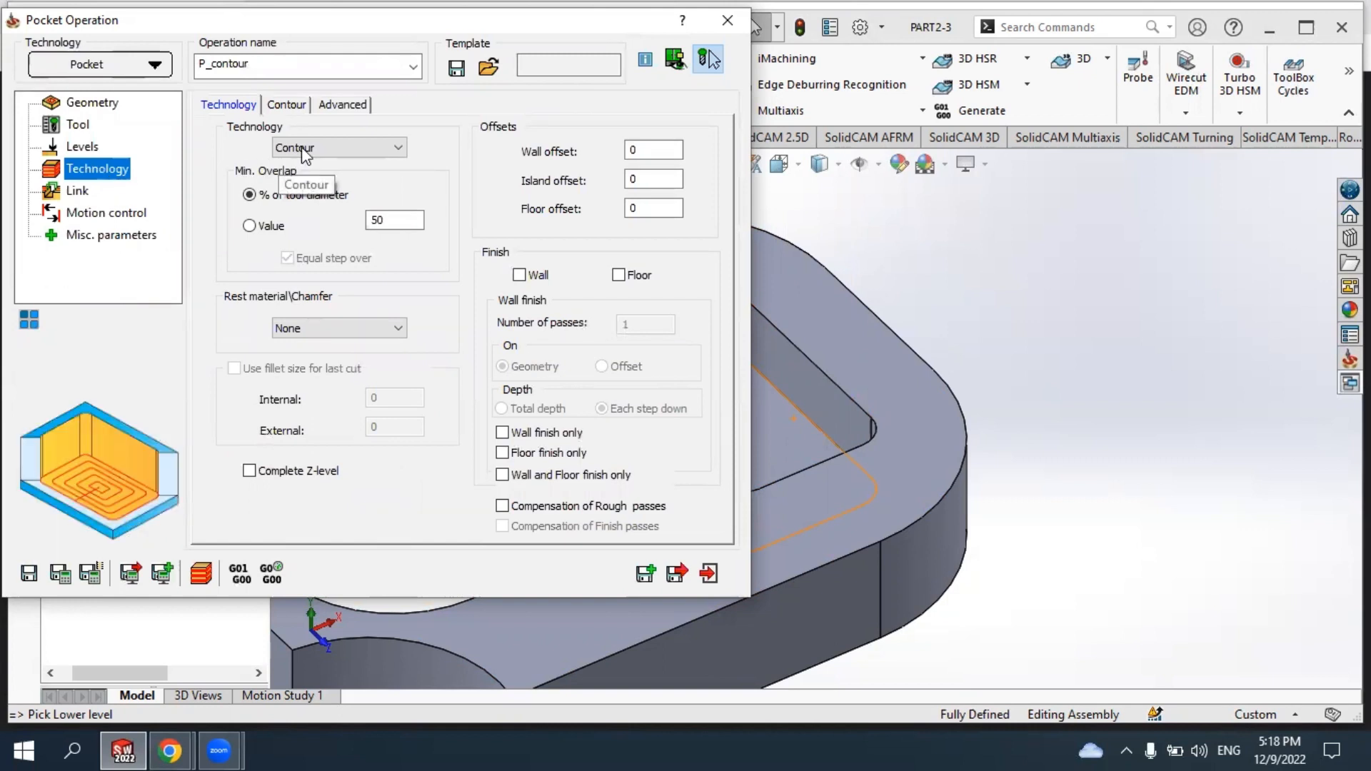
pyautogui.click(302, 150)
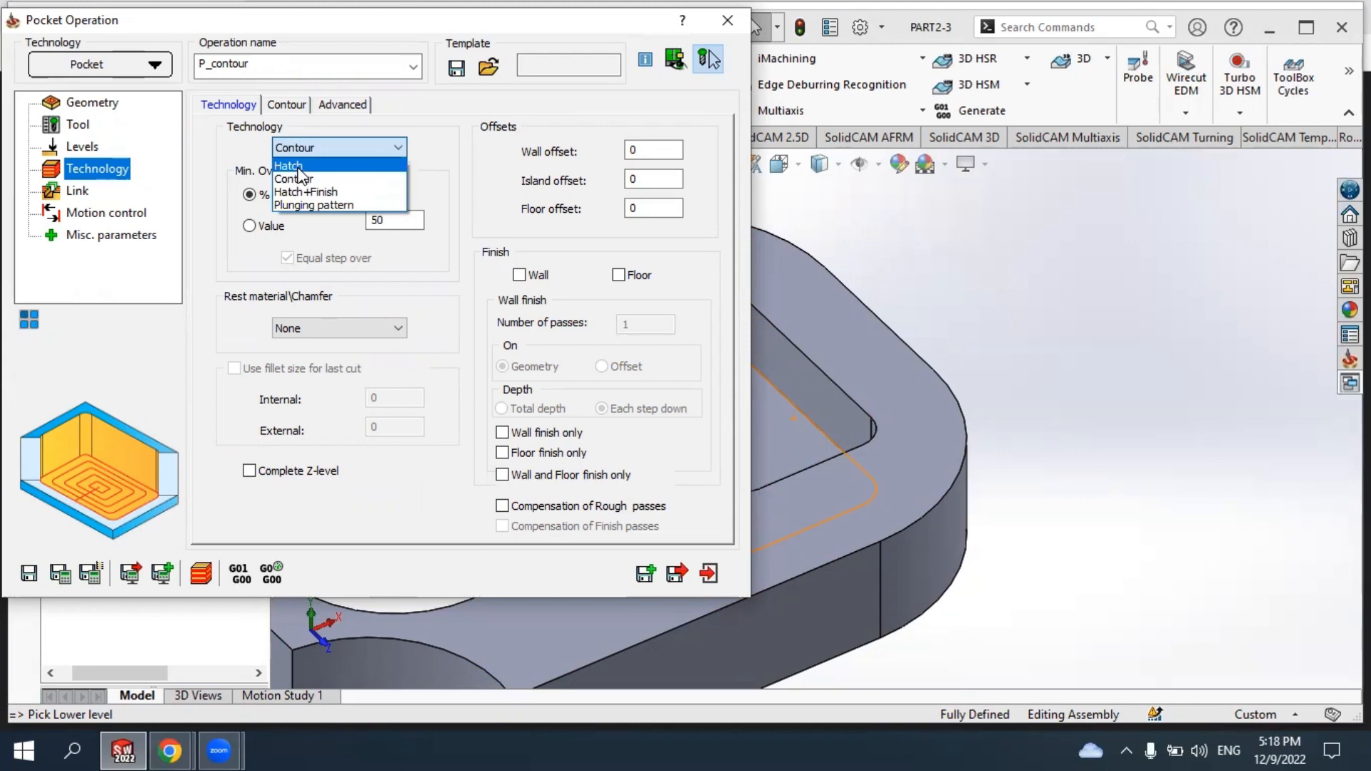
pyautogui.click(293, 165)
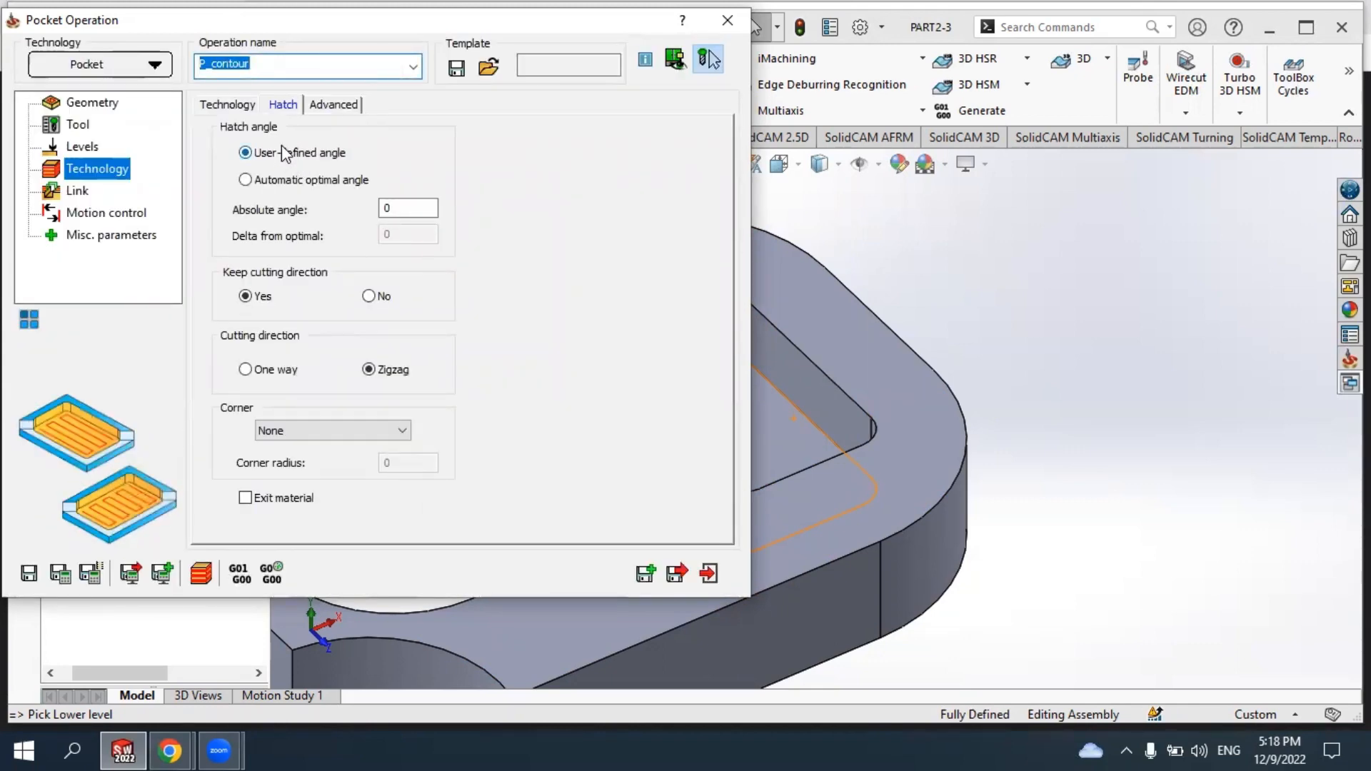
pyautogui.click(231, 107)
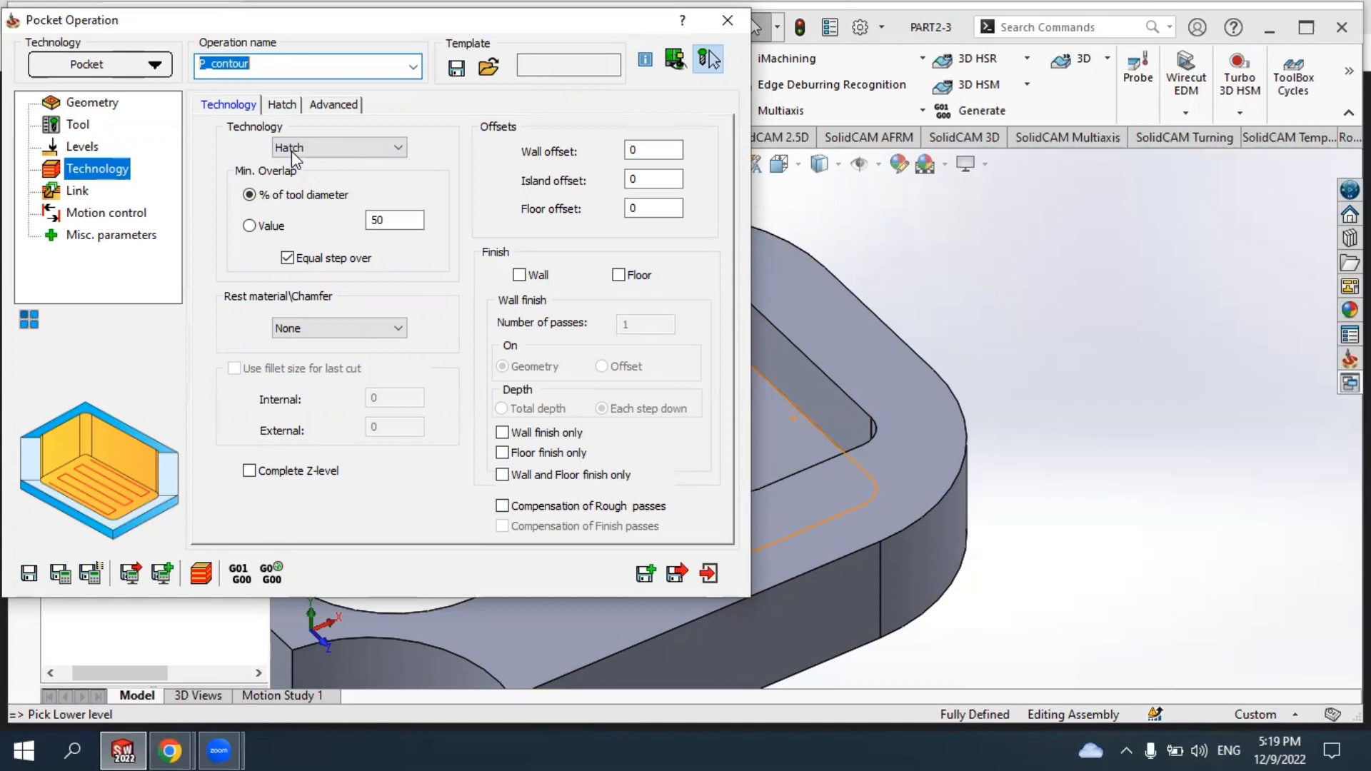
pyautogui.click(292, 152)
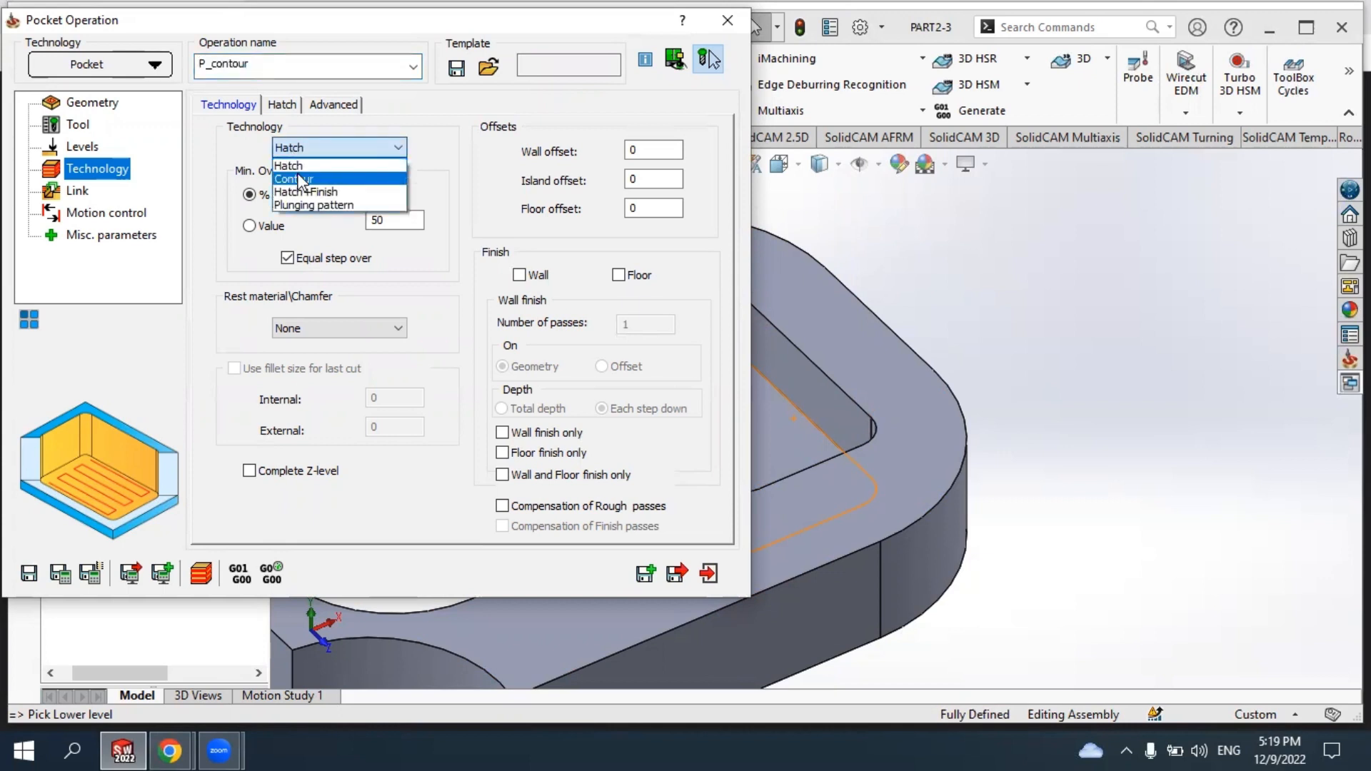
pyautogui.click(302, 178)
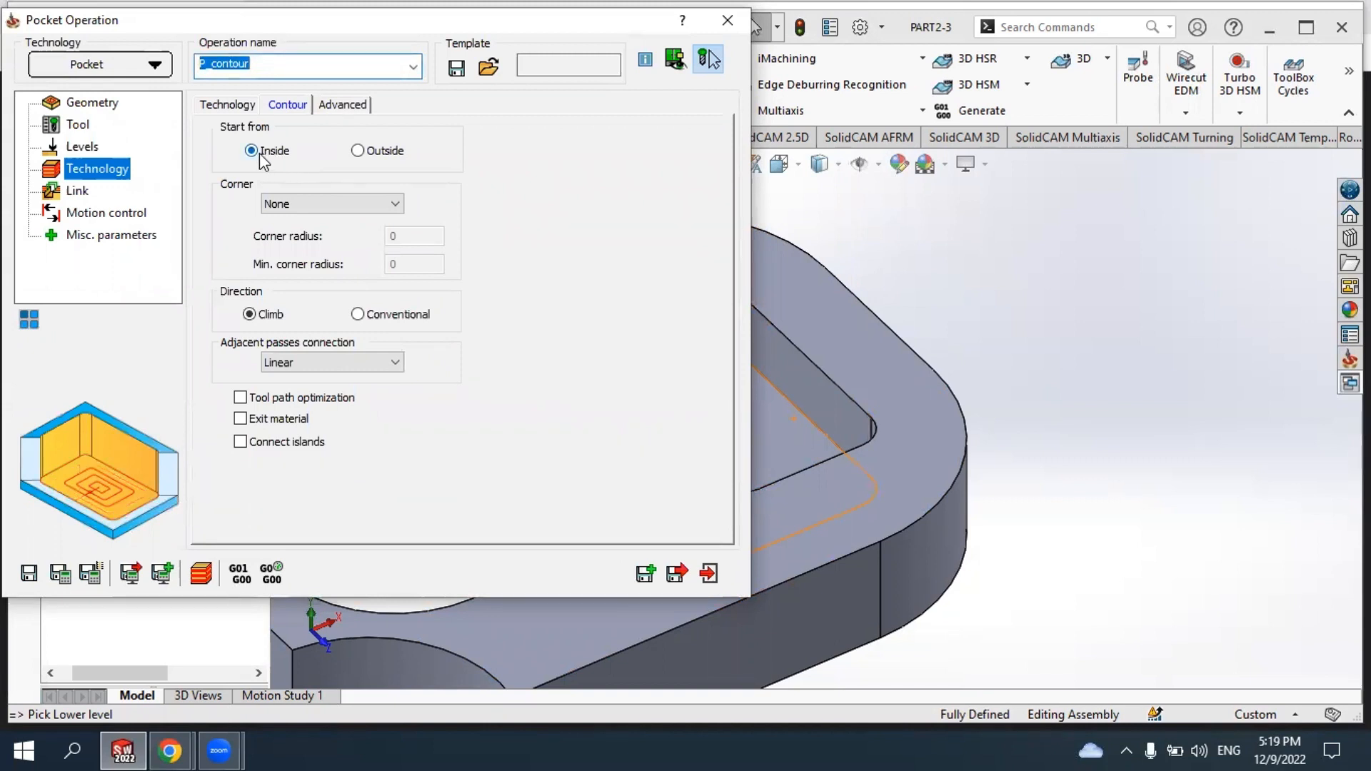
pyautogui.click(227, 105)
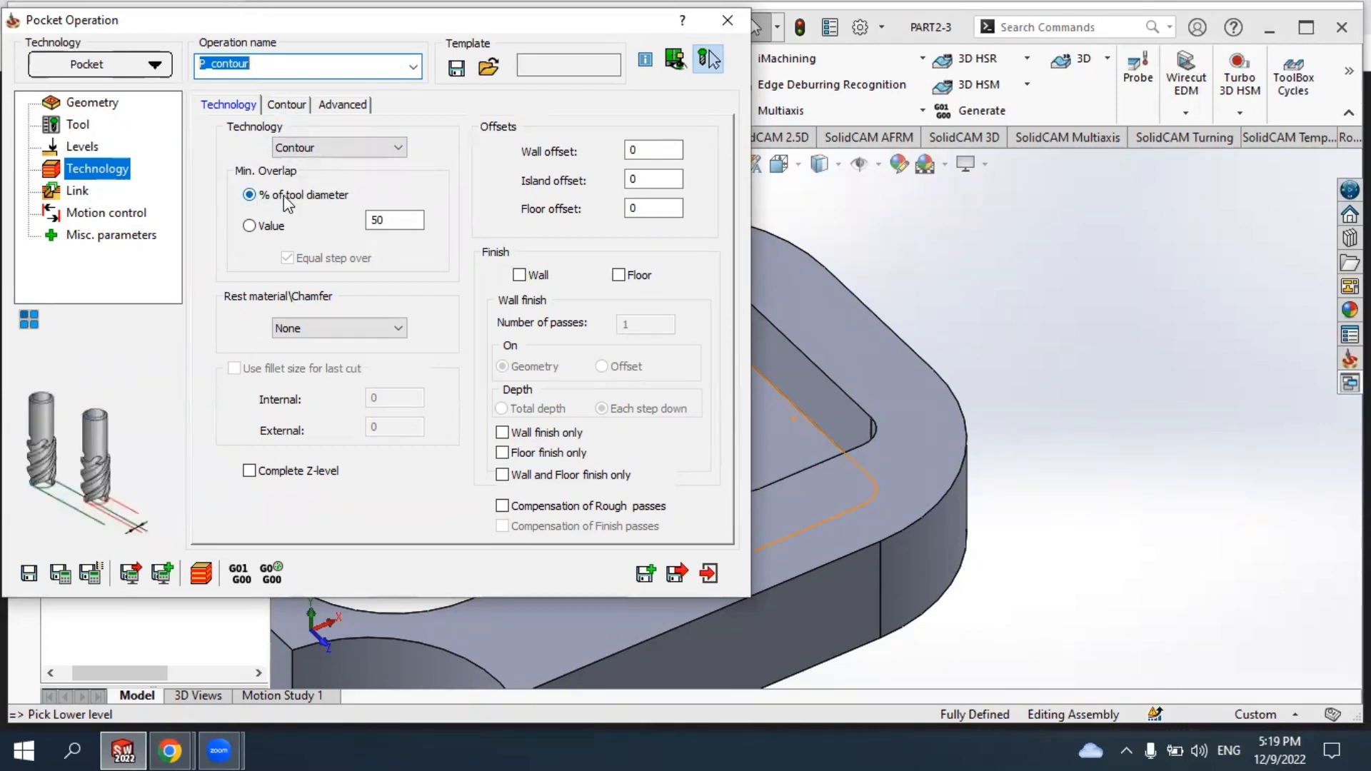
pyautogui.doubleClick(394, 219)
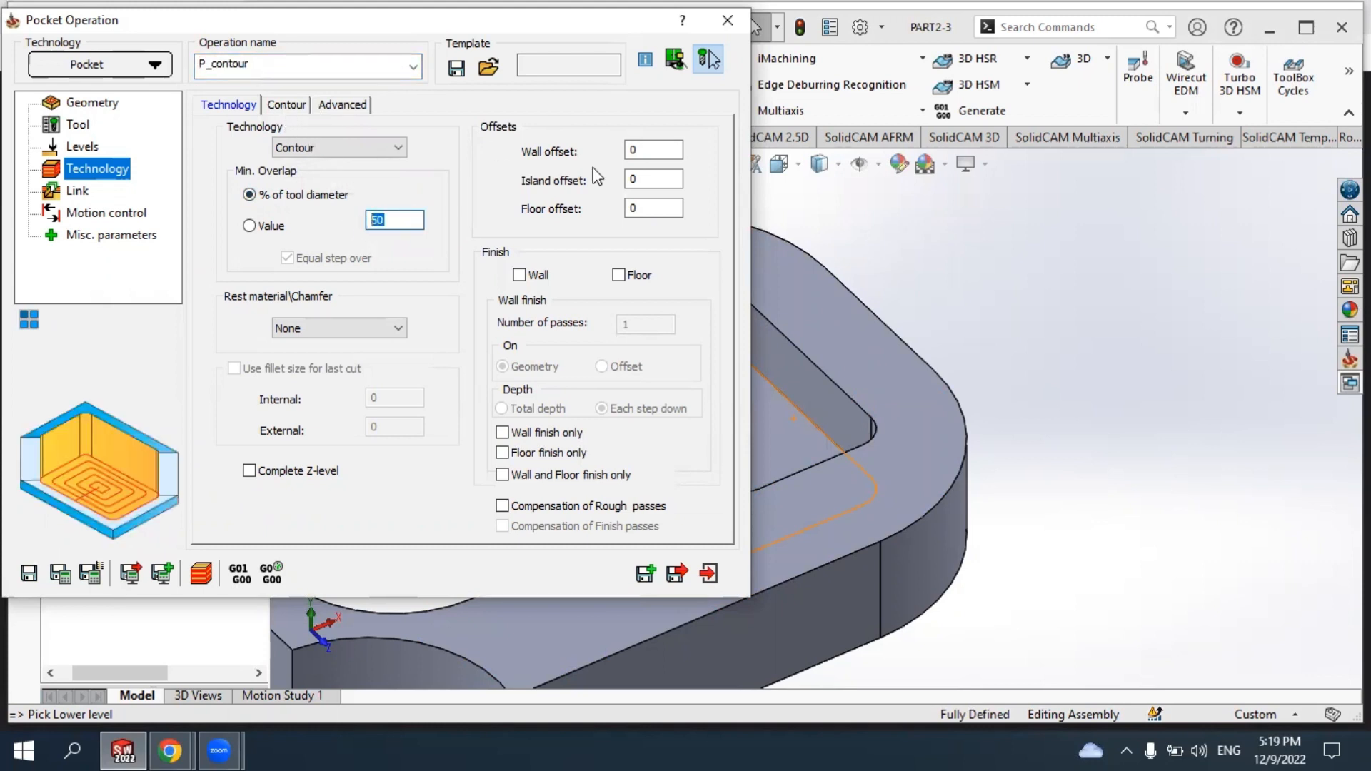
pyautogui.click(654, 149)
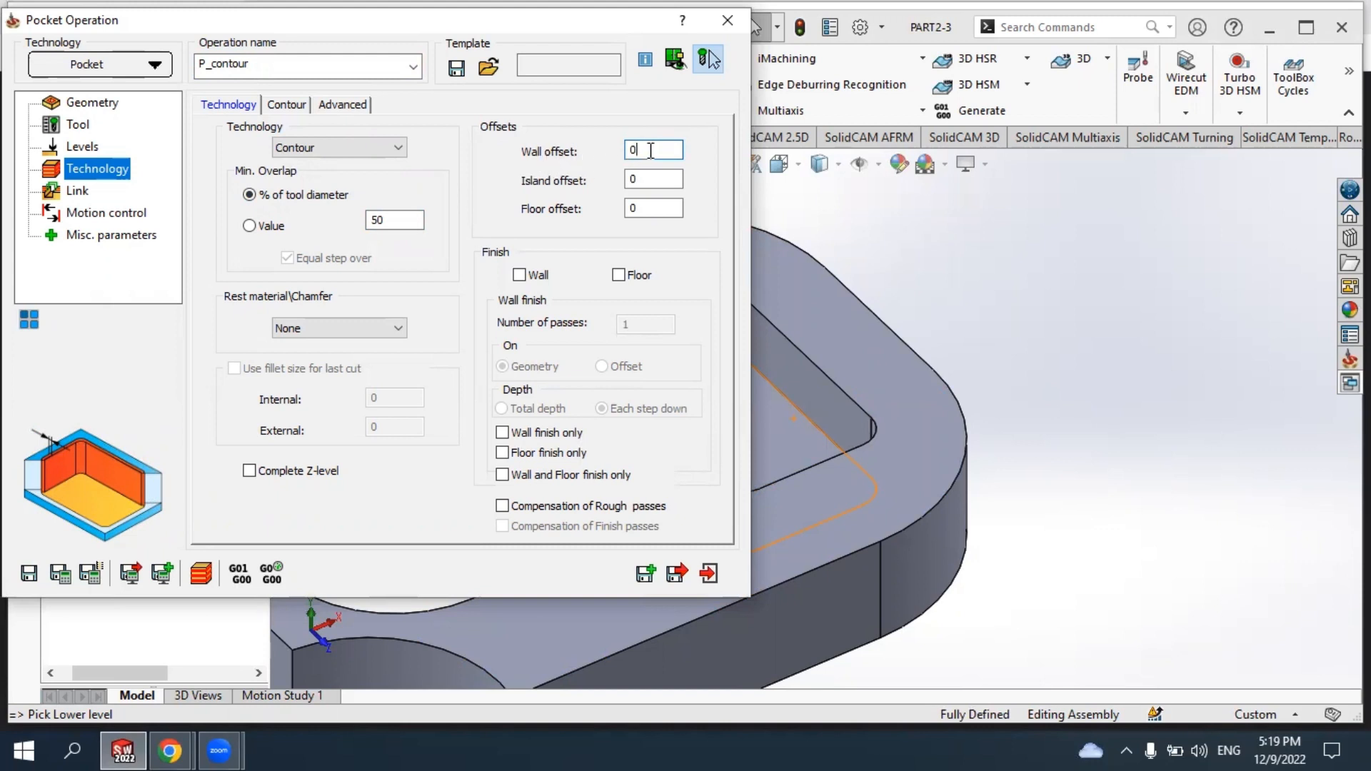
pyautogui.click(648, 207)
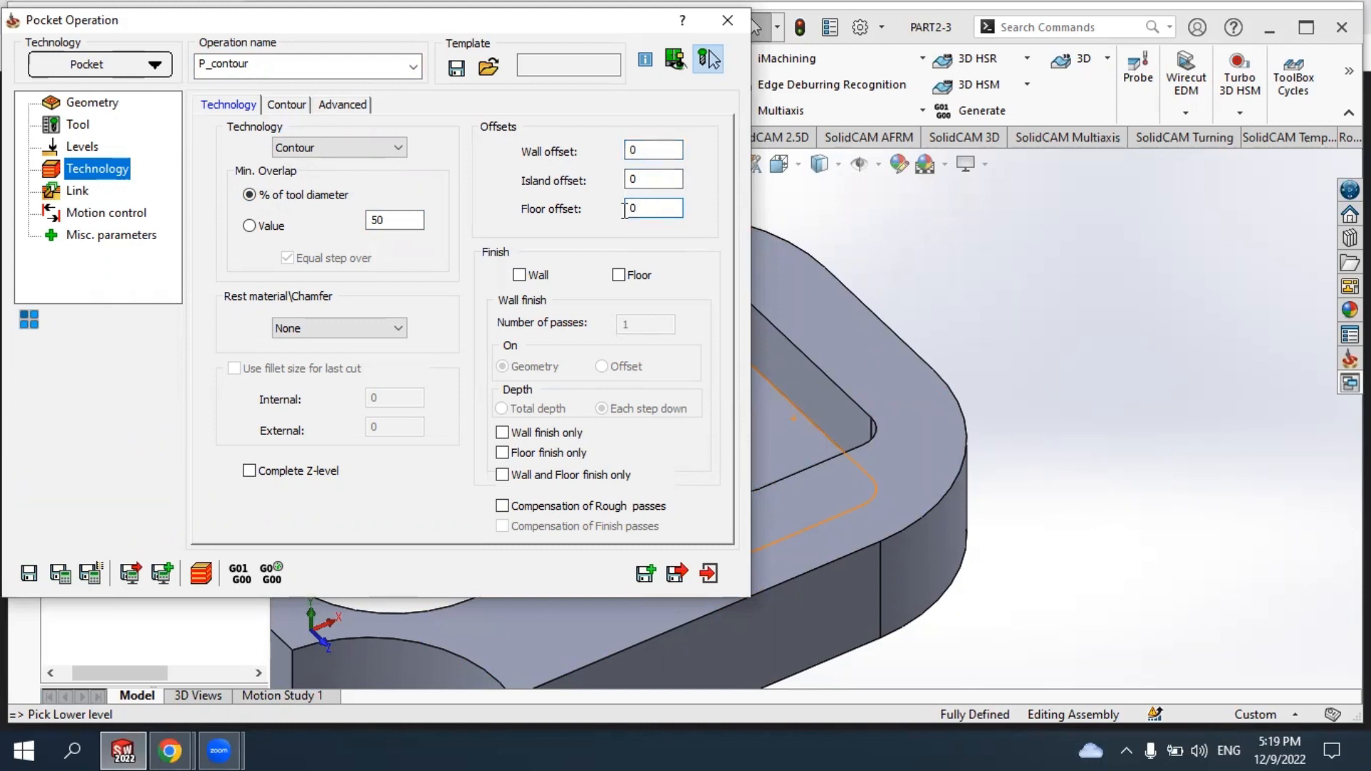
pyautogui.click(644, 150)
pyautogui.click(644, 178)
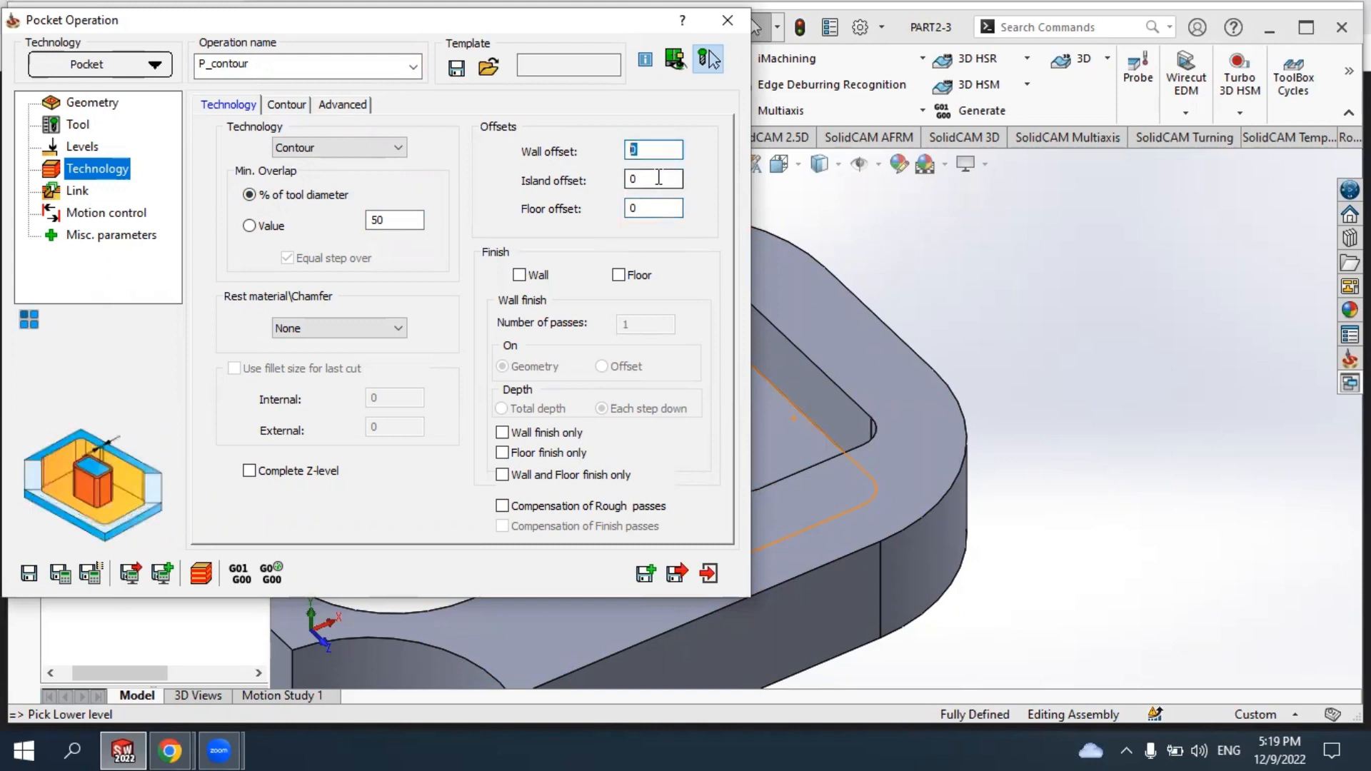
pyautogui.click(644, 207)
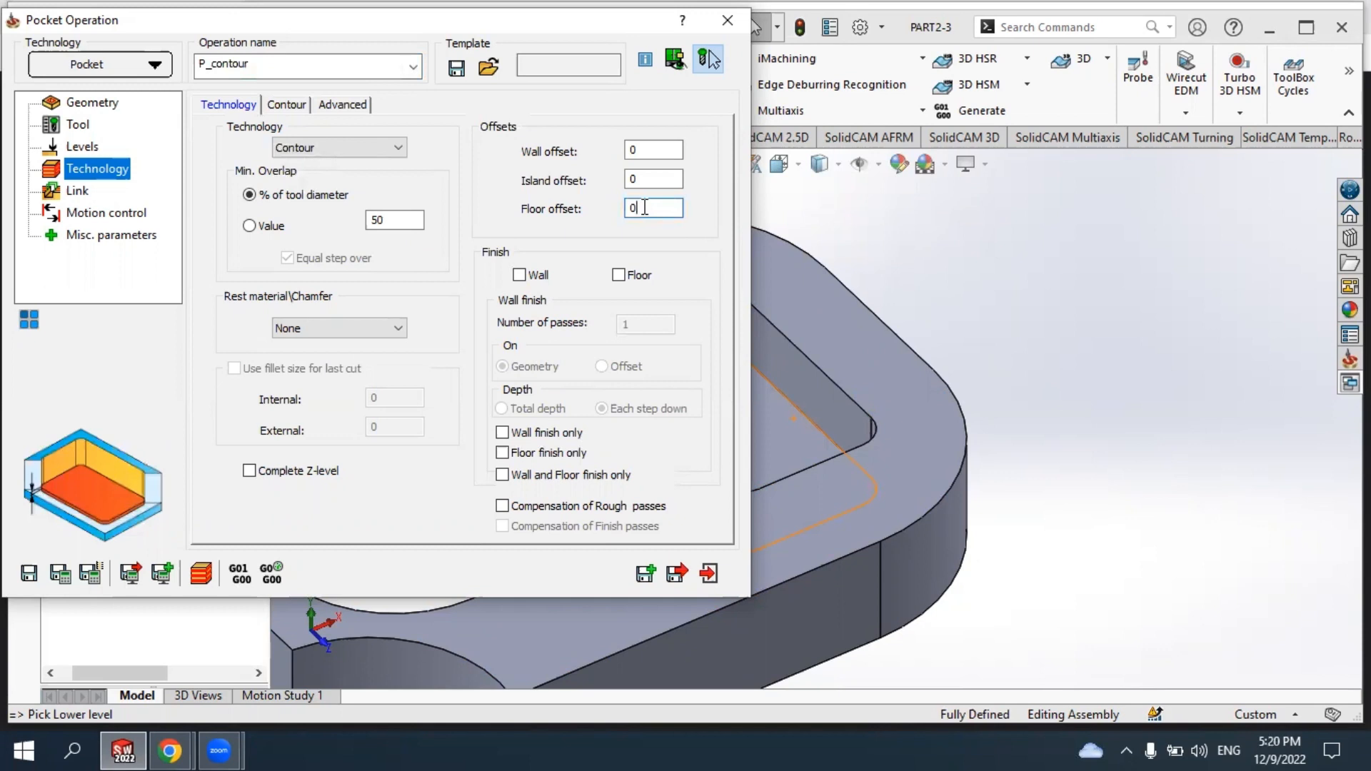
# Set the pocket's wall offset and floor offset to 1, and enable finishing for both the wall and the floor.
pyautogui.moveTo(645, 208); pyautogui.dragTo(615, 218)
pyautogui.hotkey('shift', 'Tab')
pyautogui.hotkey('shift', 'Tab')
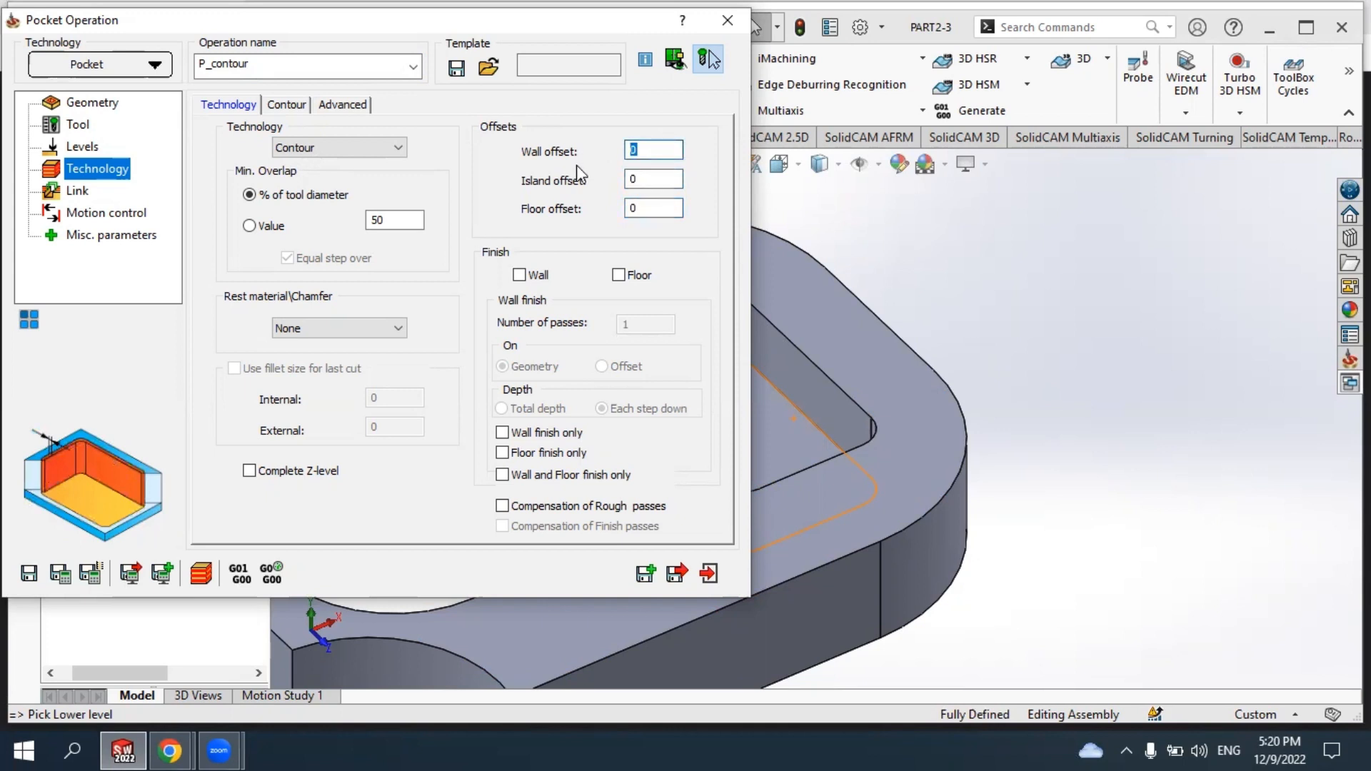
pyautogui.click(633, 179)
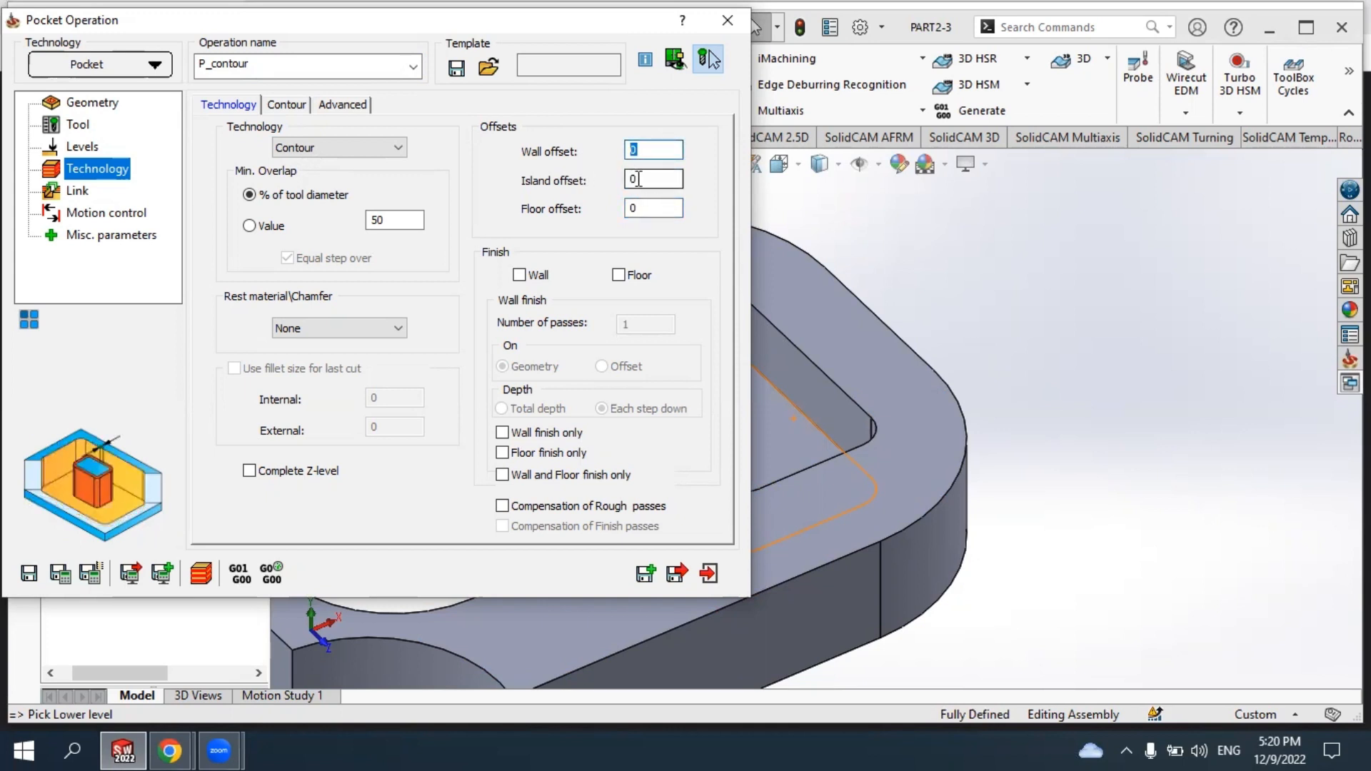
pyautogui.write('1')
pyautogui.click(649, 207)
pyautogui.write('1')
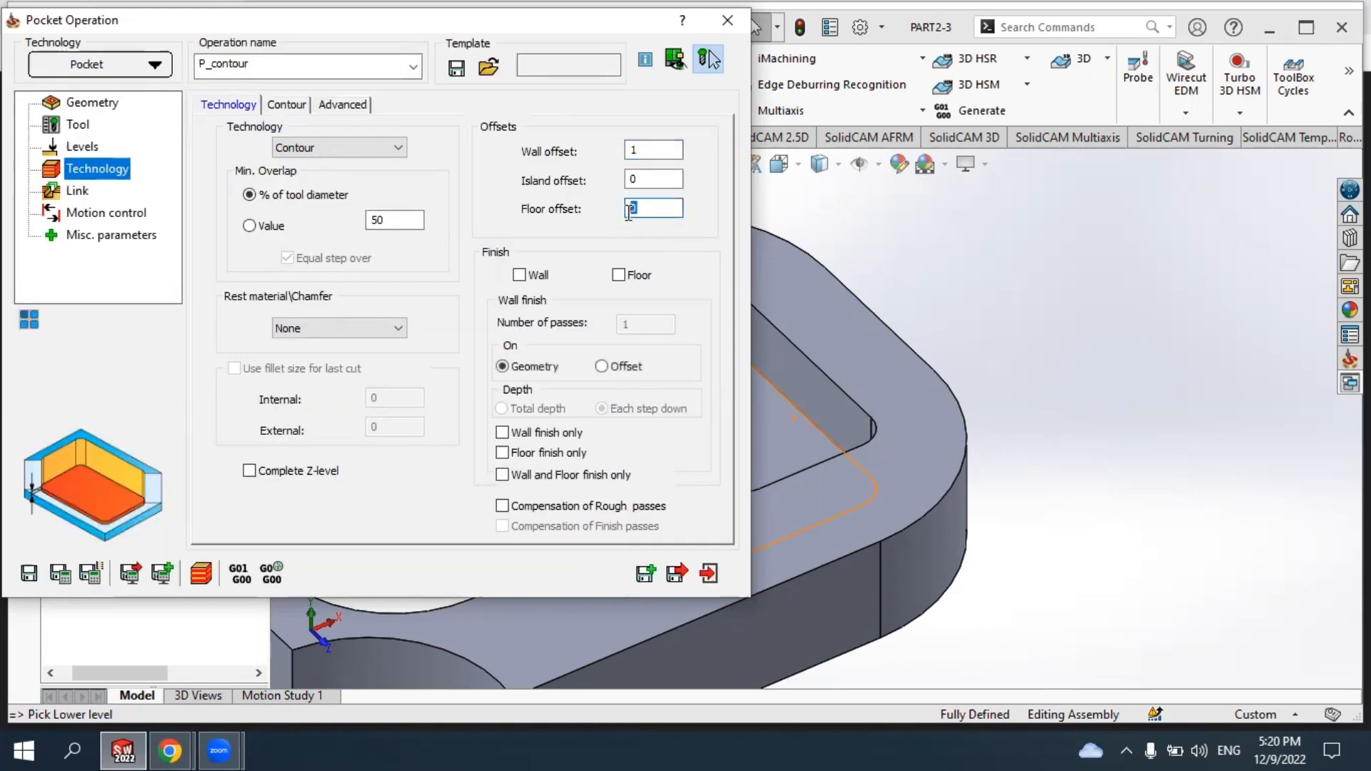
pyautogui.click(653, 180)
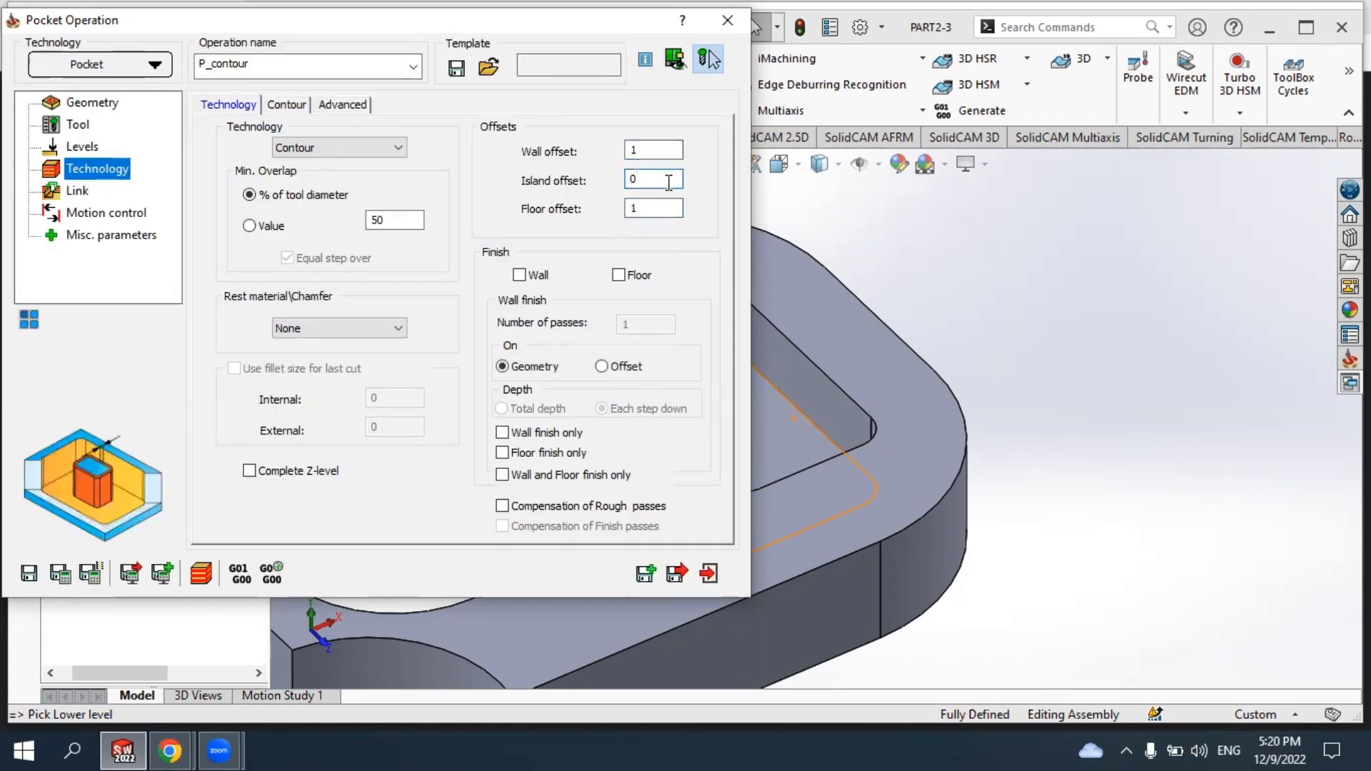
pyautogui.click(653, 151)
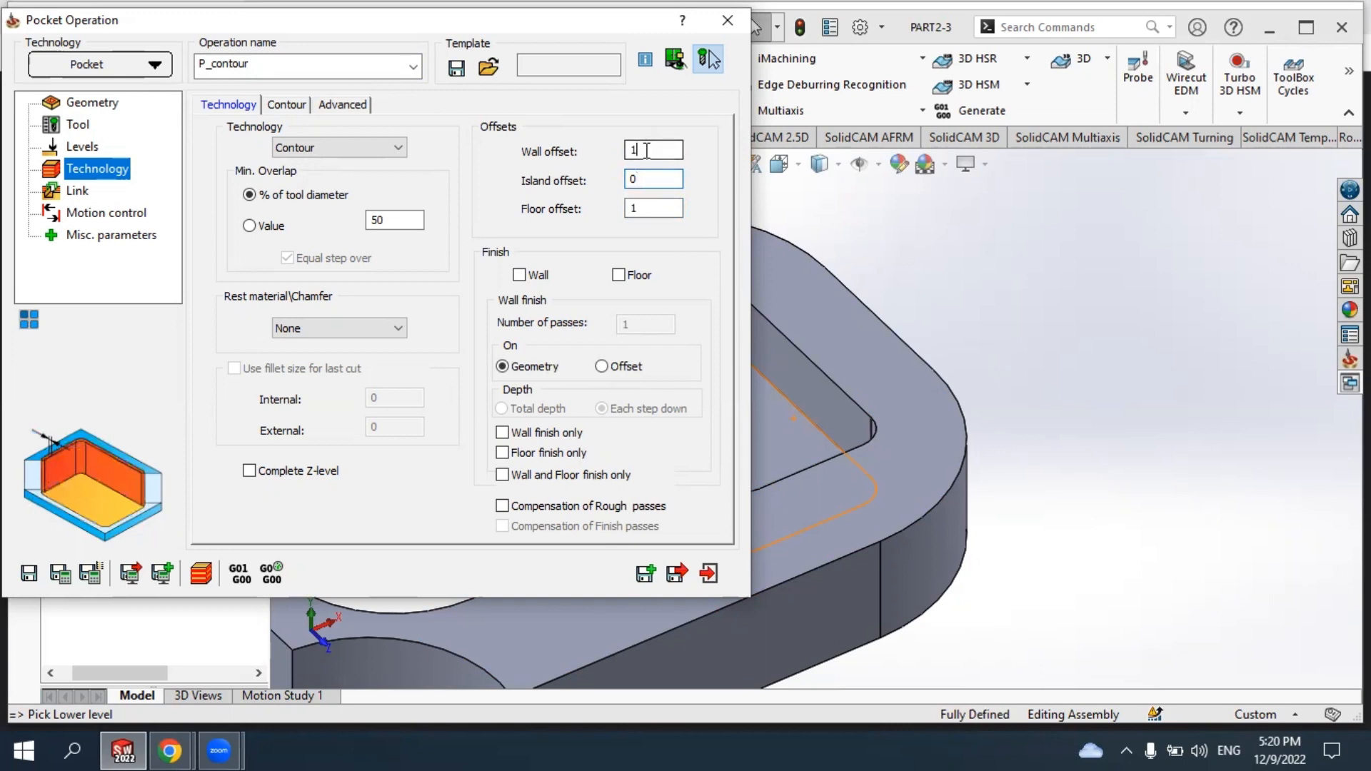
pyautogui.click(642, 208)
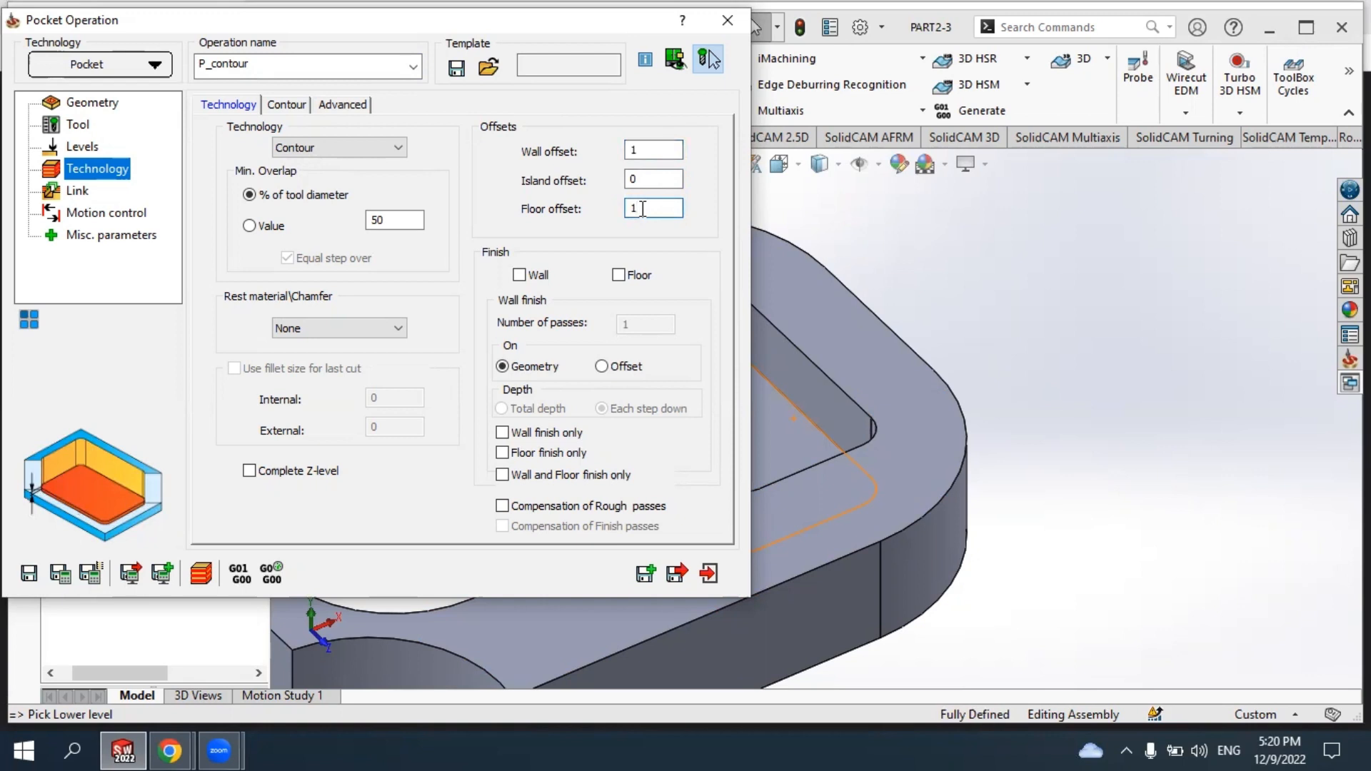
pyautogui.click(522, 277)
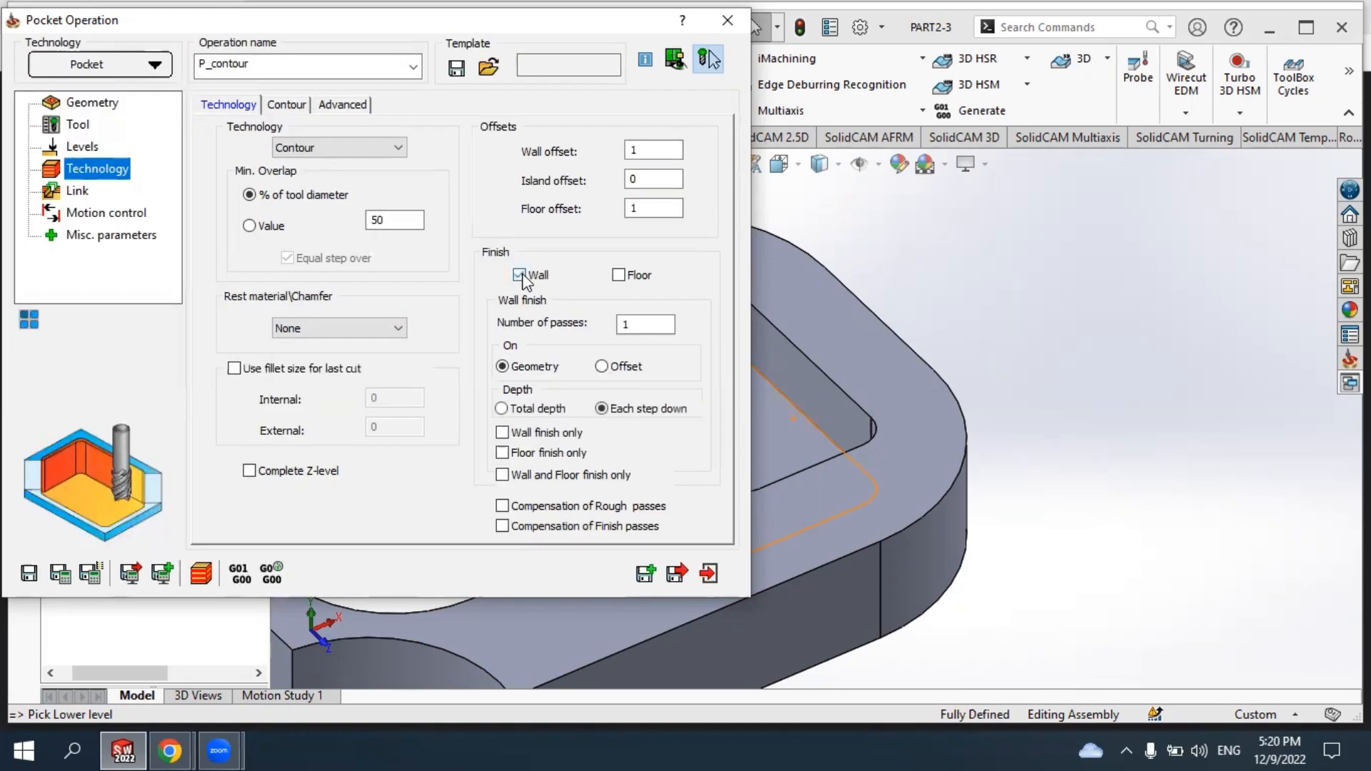
pyautogui.click(619, 276)
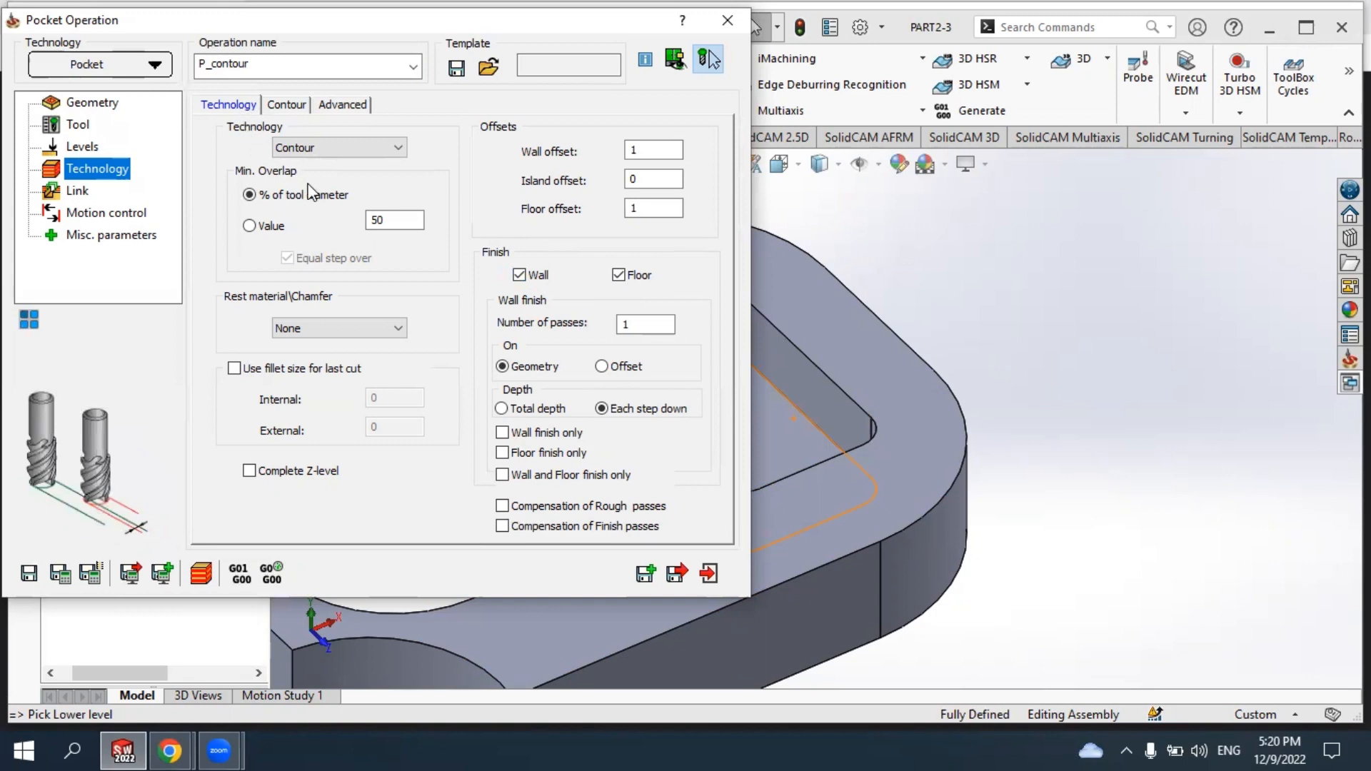
# Compare the Outside and Inside start options for the pocket's contour passes and leave them starting from Inside.
pyautogui.click(284, 106)
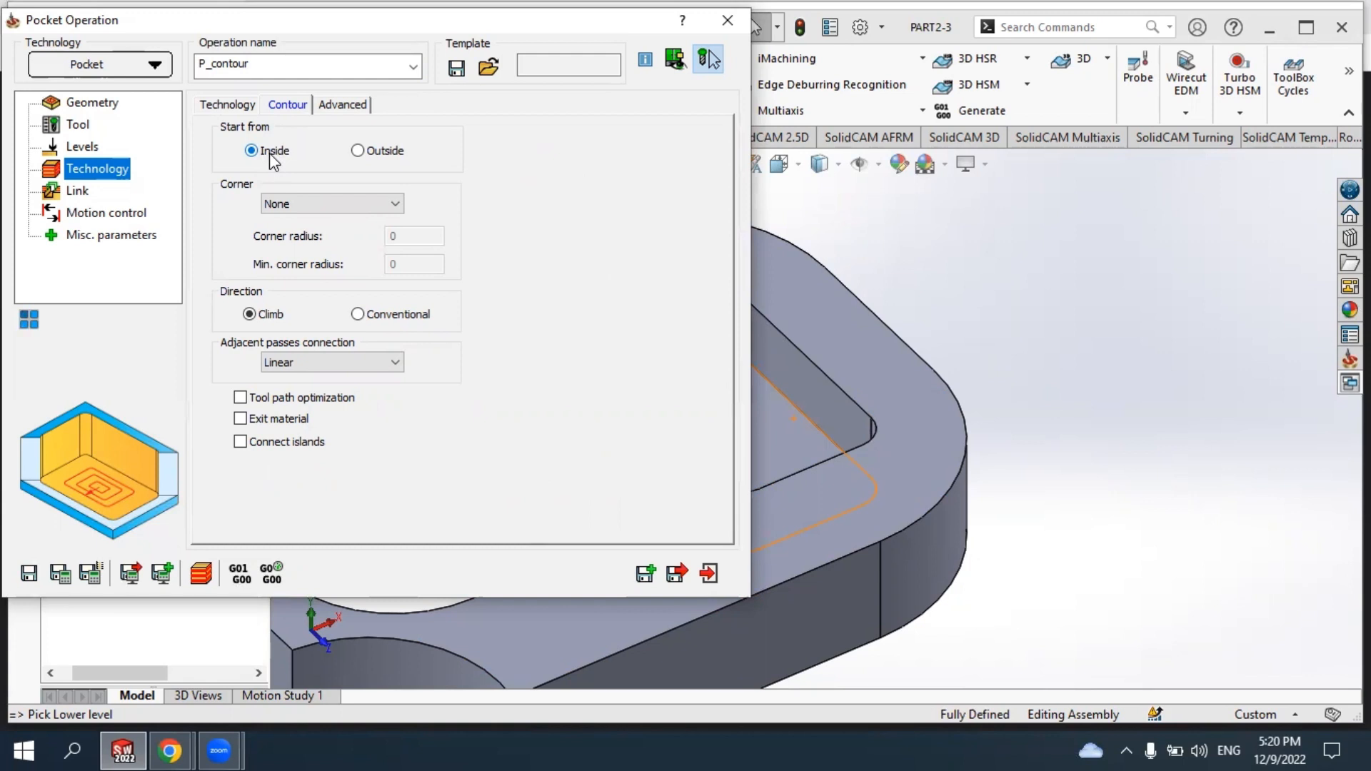
pyautogui.click(357, 150)
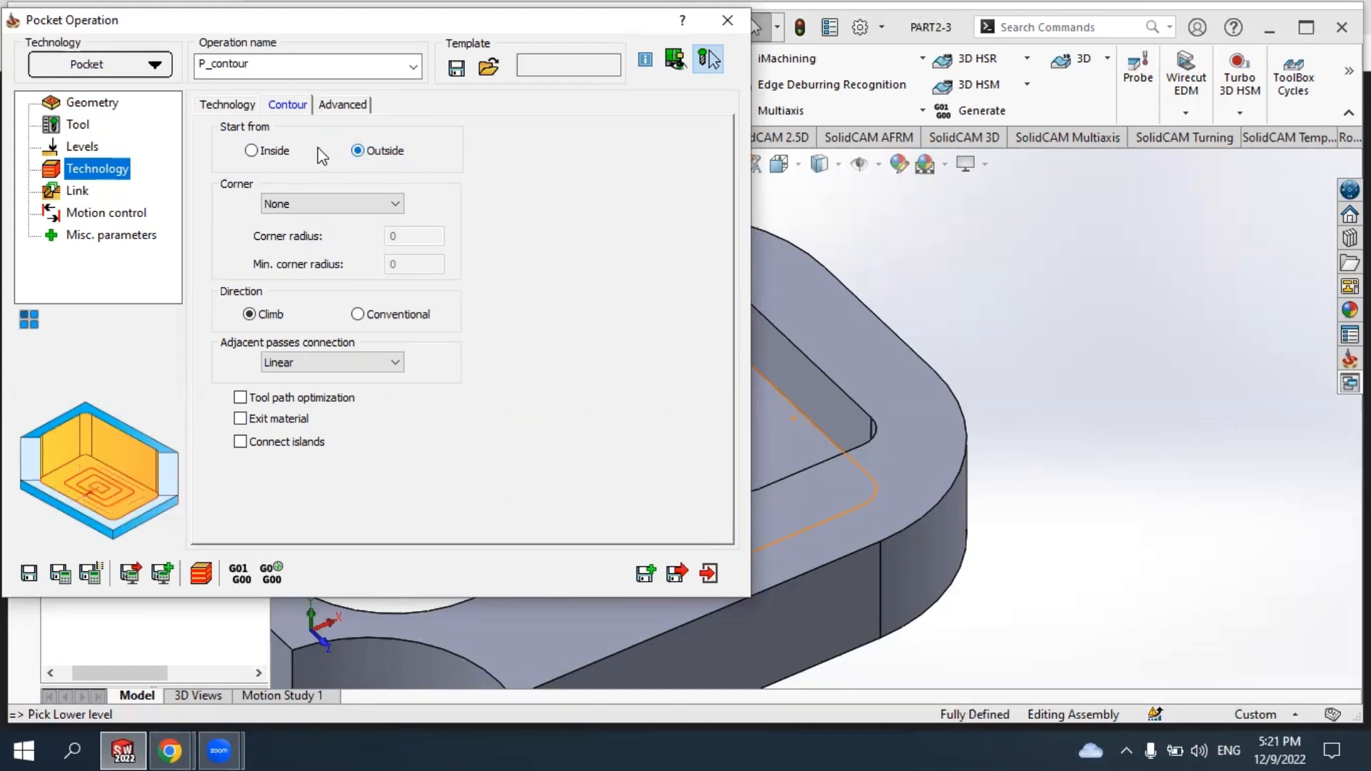
pyautogui.click(251, 151)
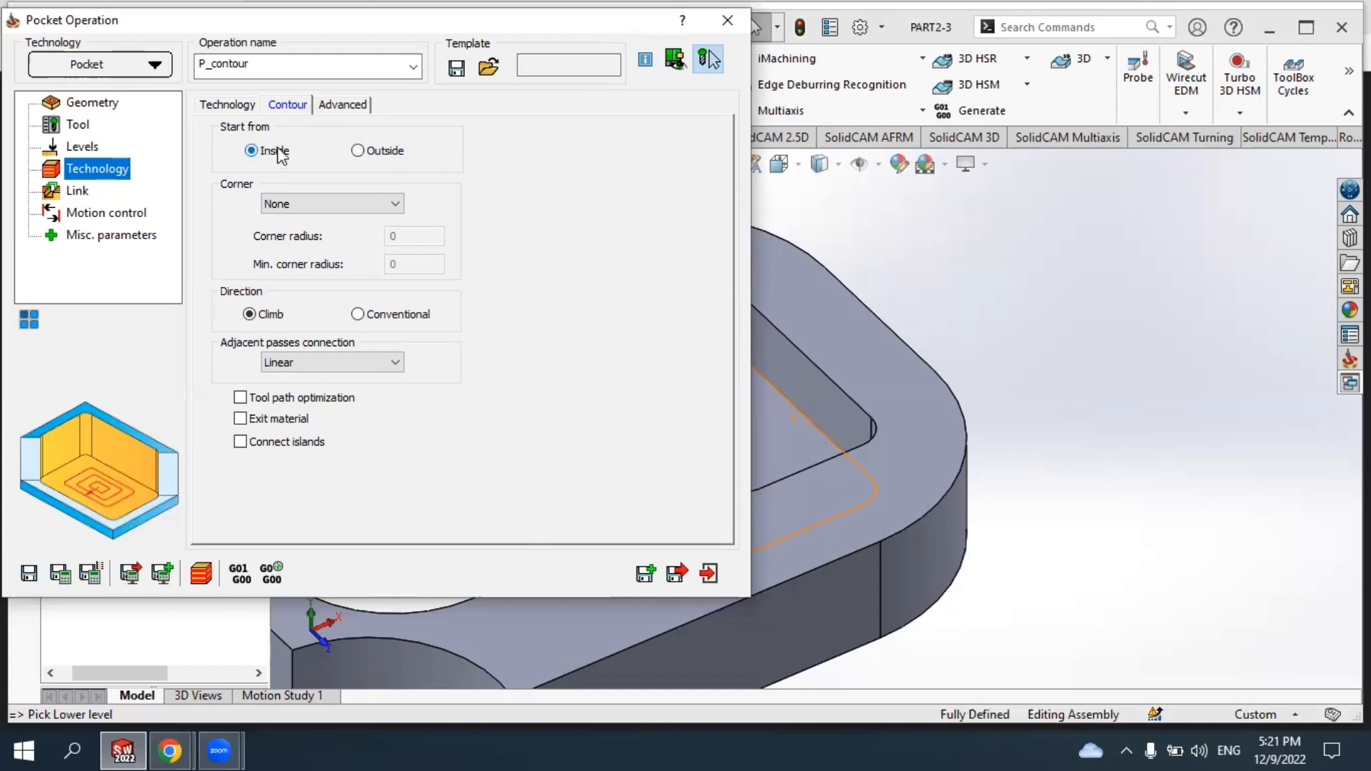
pyautogui.click(376, 156)
pyautogui.click(251, 151)
# Set the contour corner type to Fillet and the cutting direction to Conventional.
pyautogui.click(300, 202)
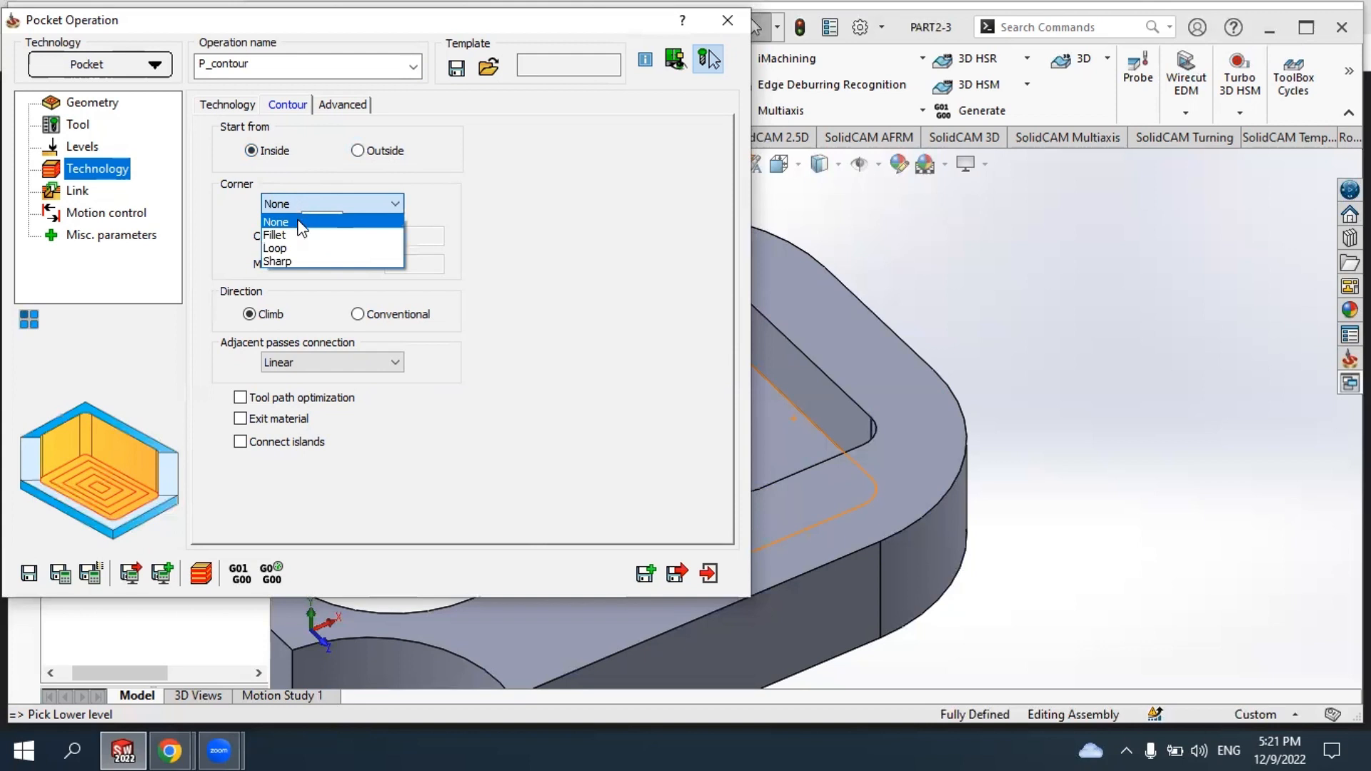
pyautogui.click(299, 204)
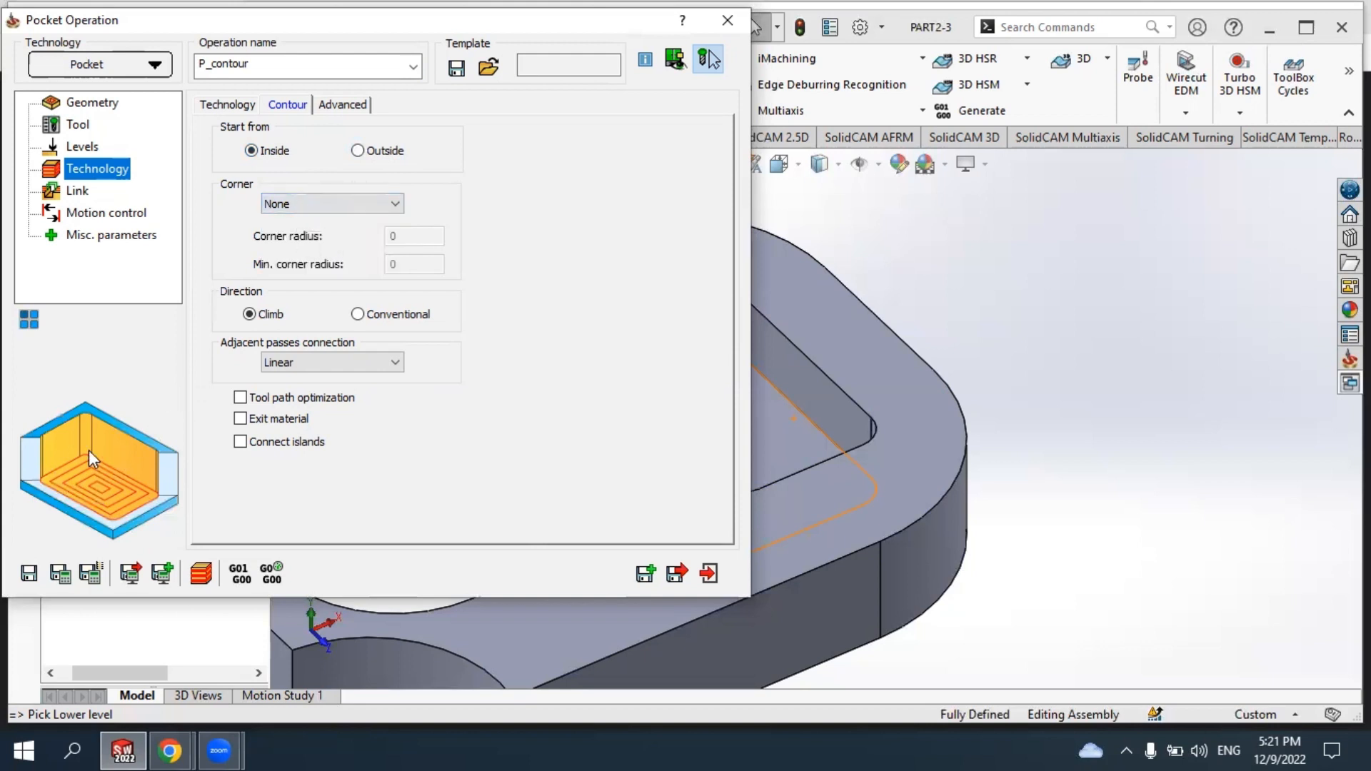
pyautogui.click(296, 207)
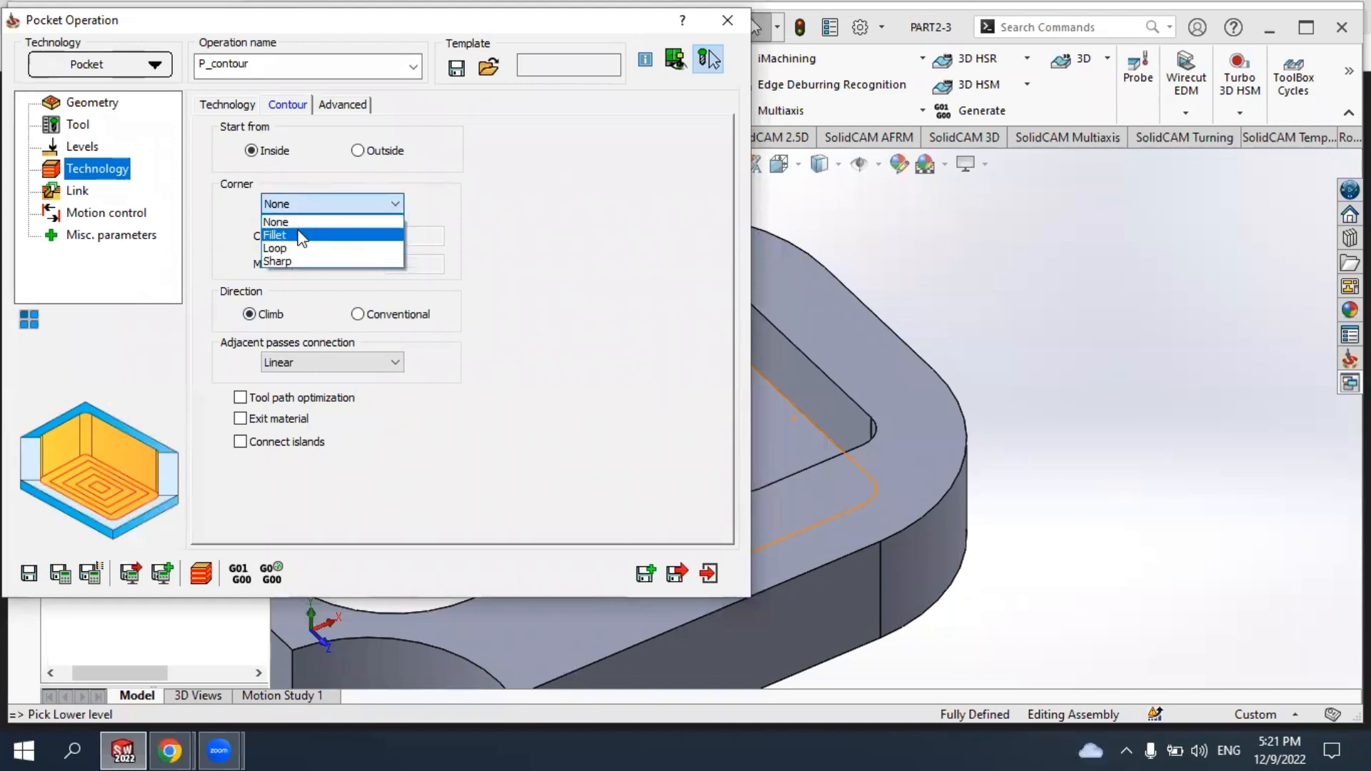
pyautogui.click(298, 240)
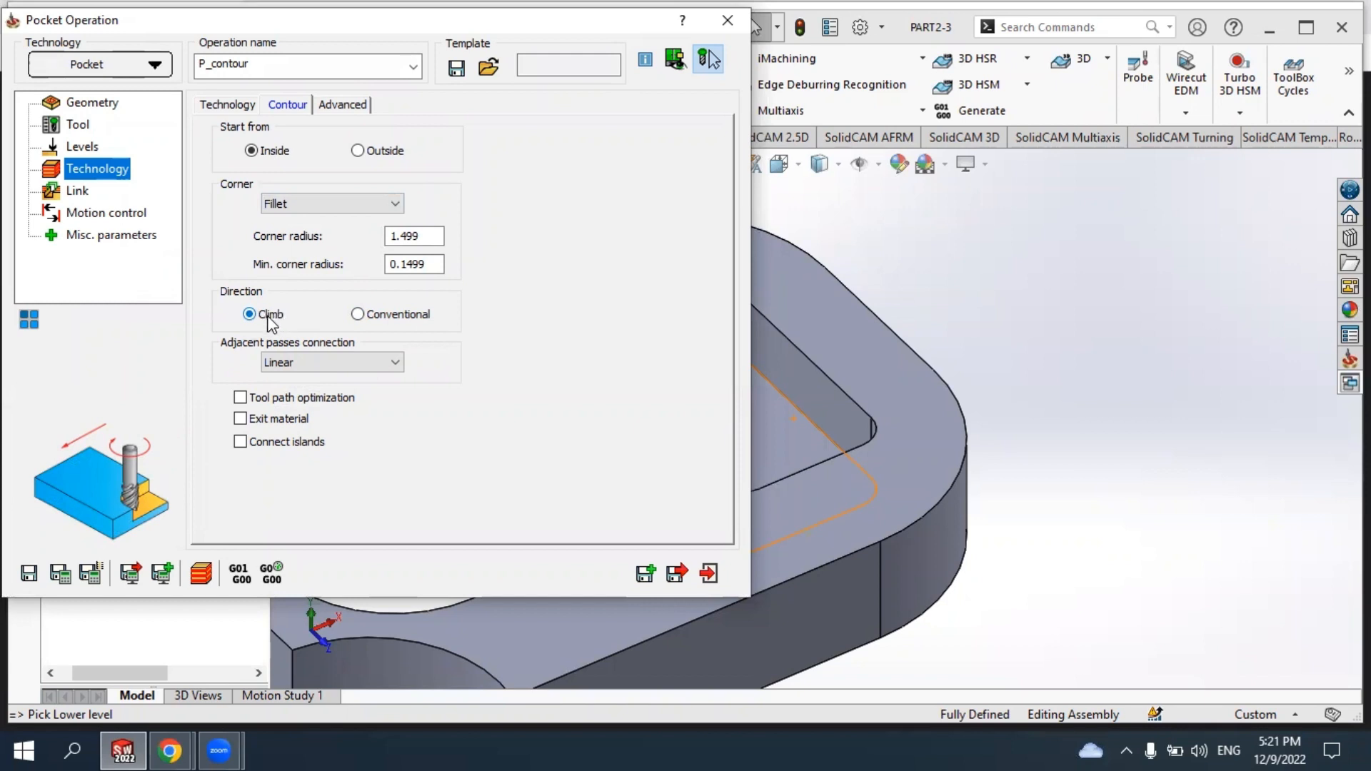
pyautogui.click(358, 314)
pyautogui.click(358, 314)
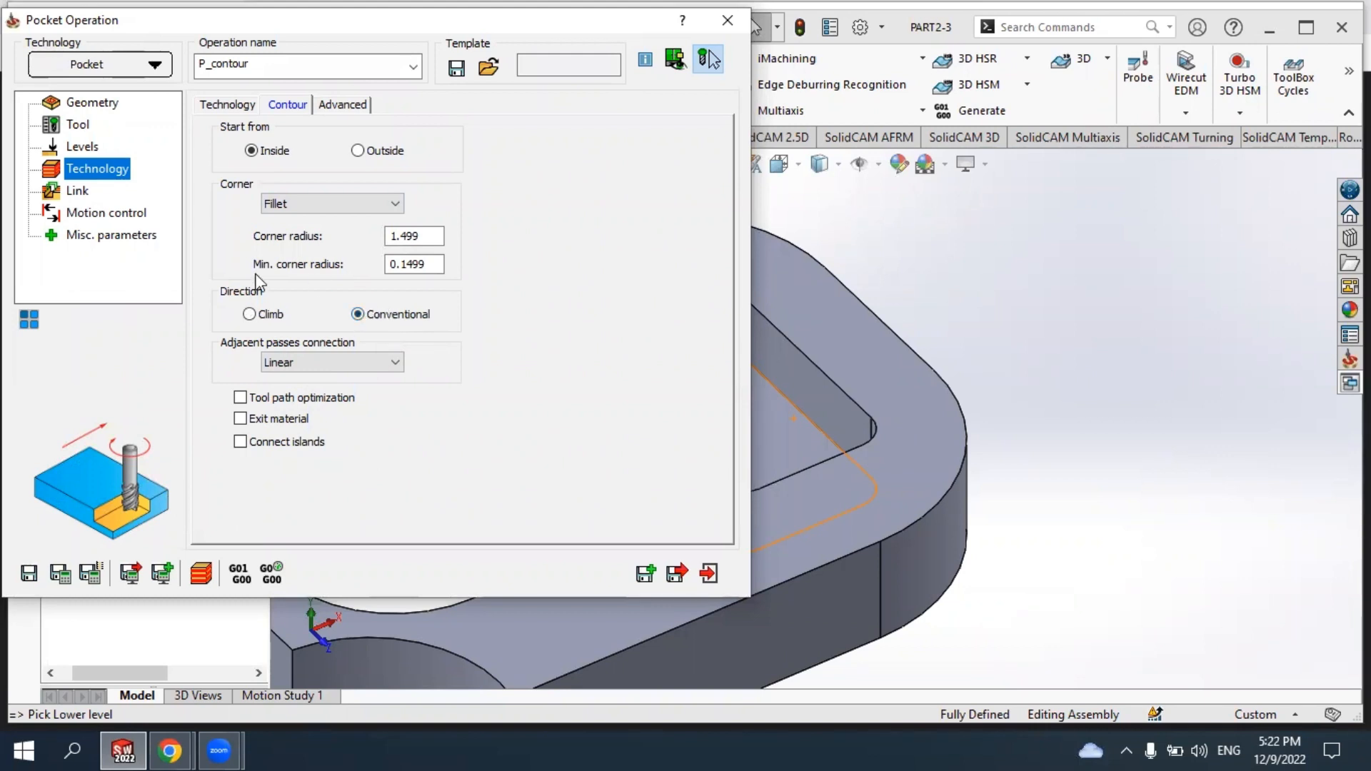
# Try Vertical and Linear ramping in the pocket's link settings and set the ramping type to Angle.
pyautogui.click(78, 190)
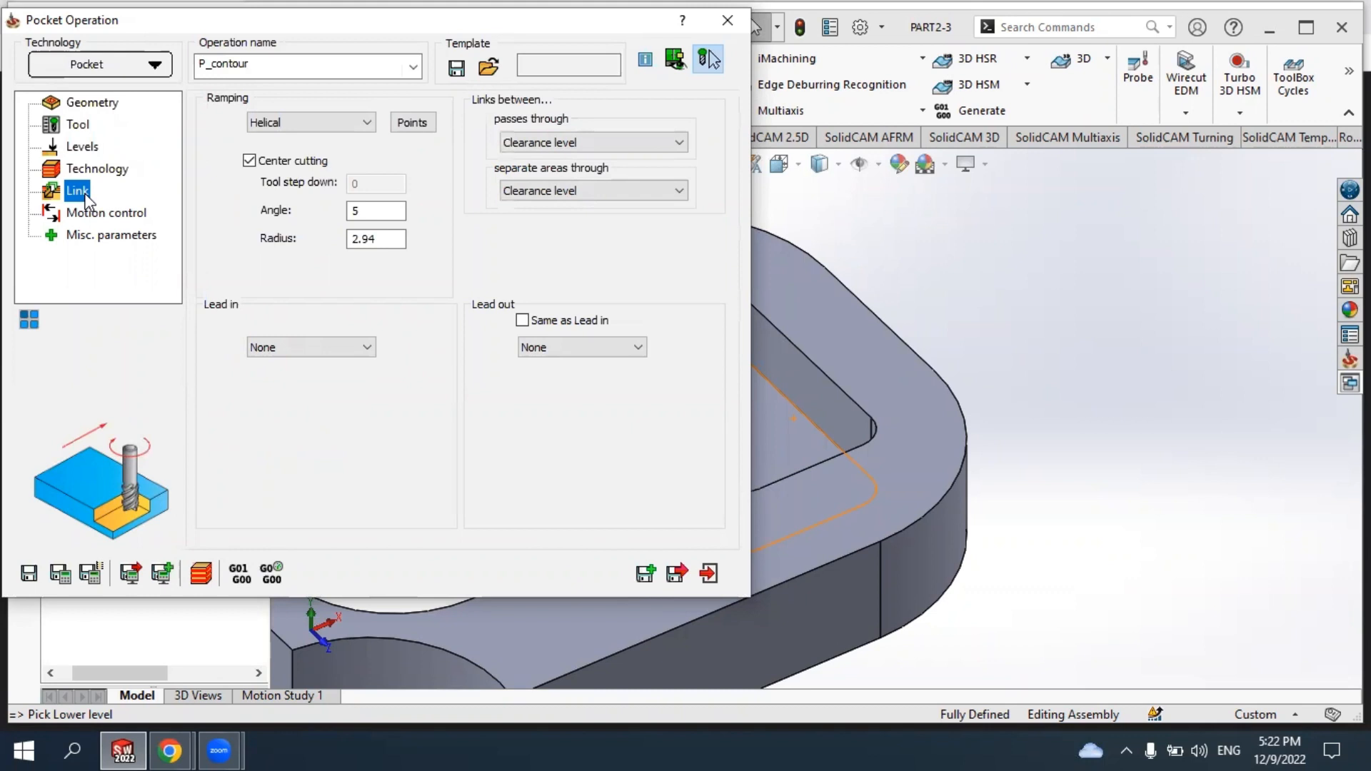
pyautogui.click(285, 122)
pyautogui.click(286, 124)
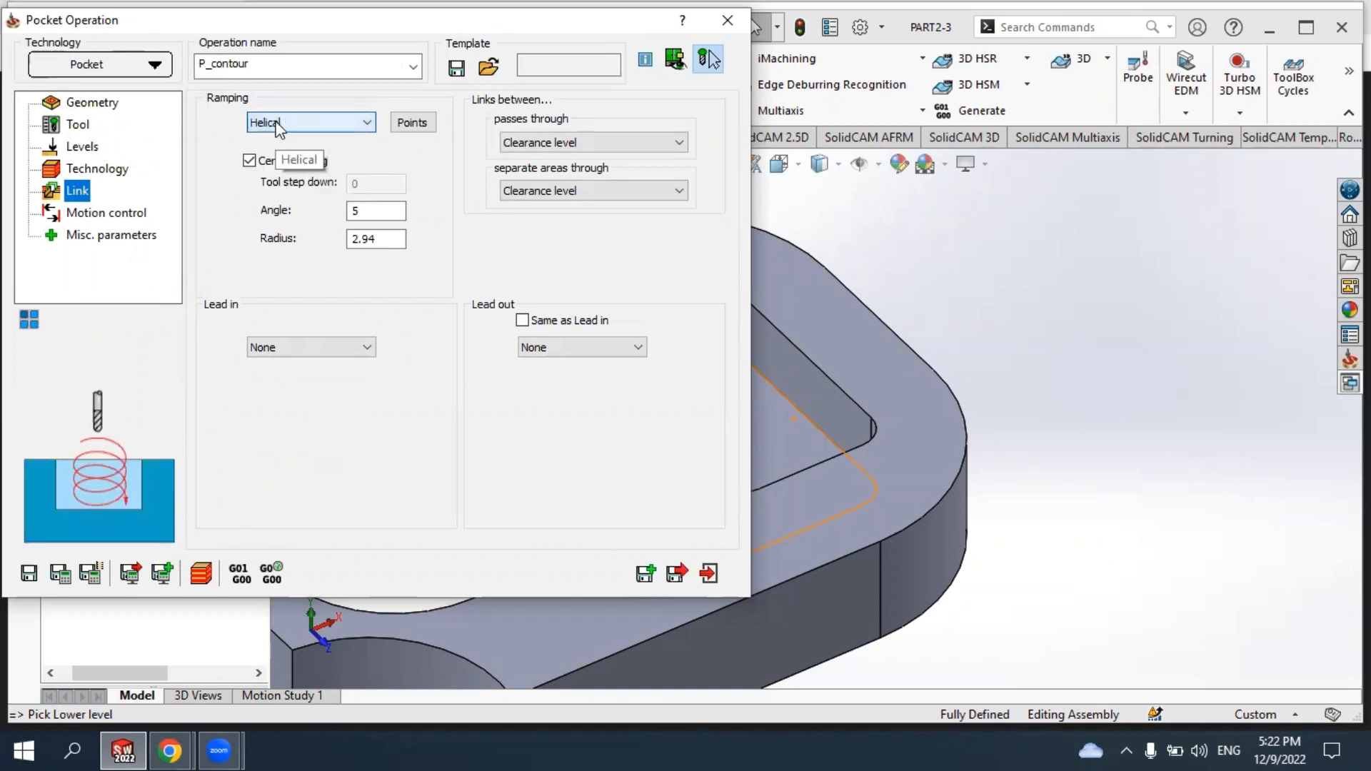
pyautogui.click(278, 125)
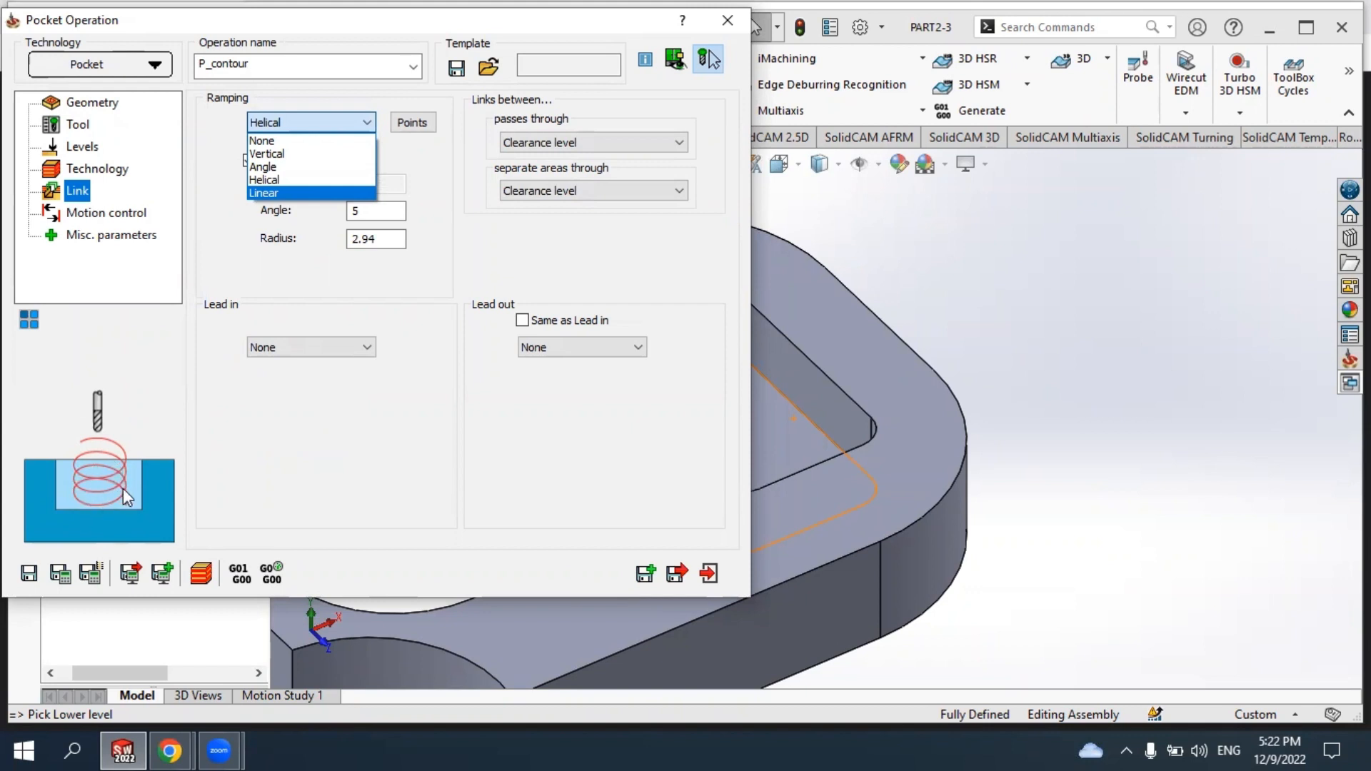
pyautogui.click(270, 154)
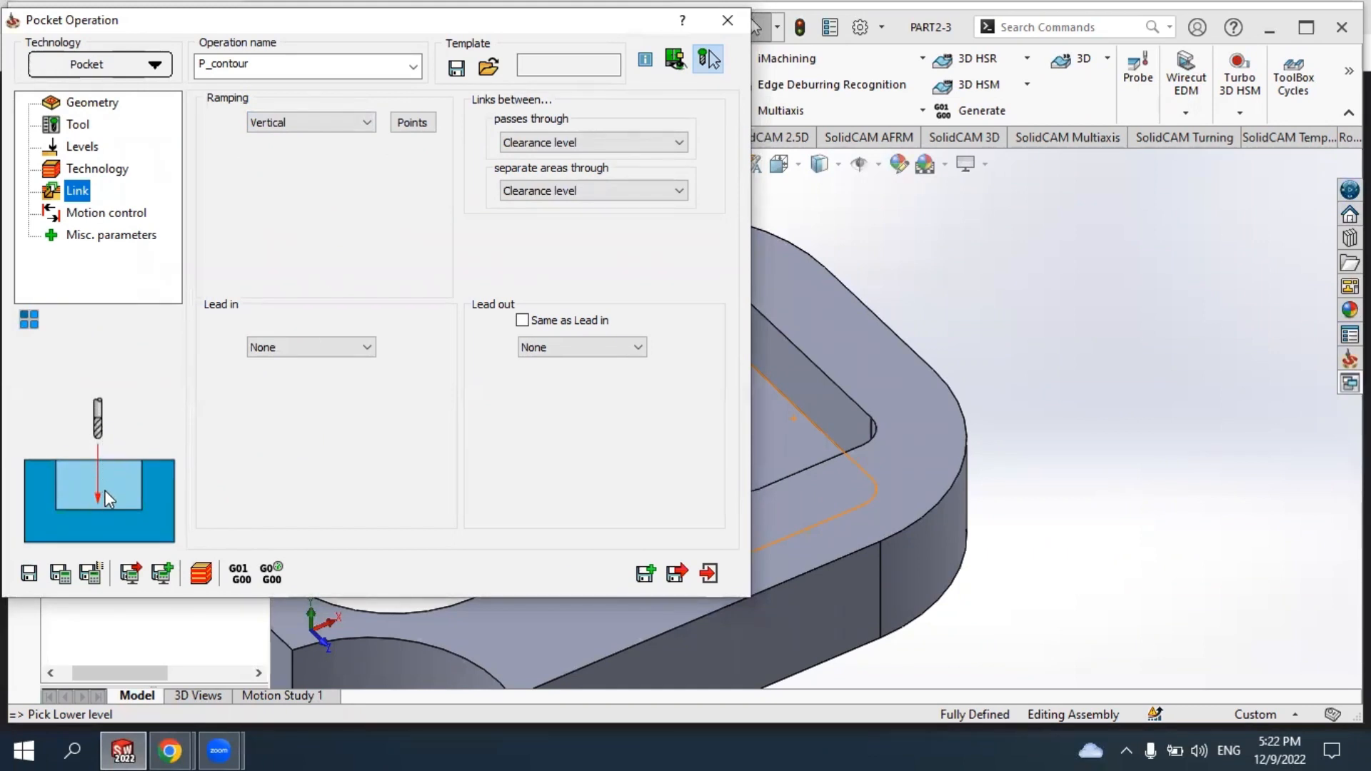
pyautogui.click(272, 124)
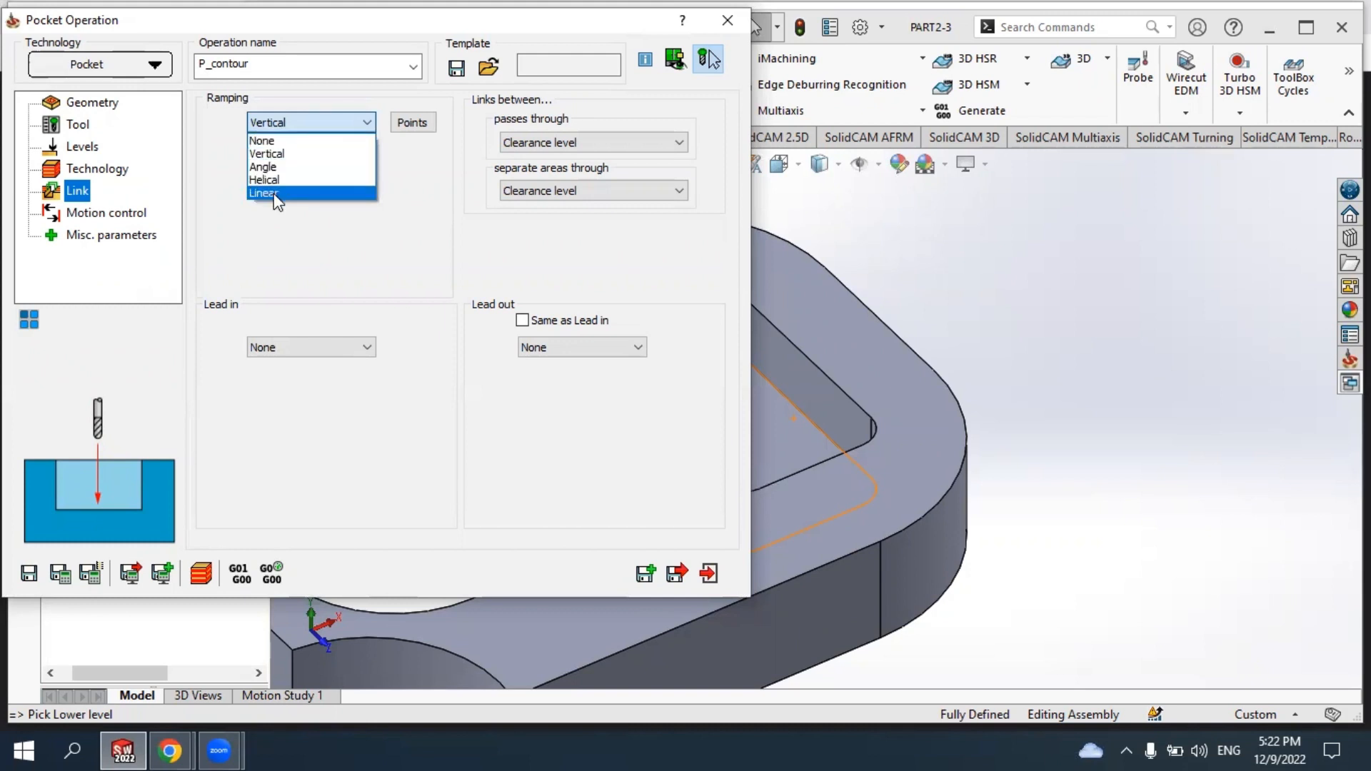
pyautogui.click(275, 193)
pyautogui.click(300, 126)
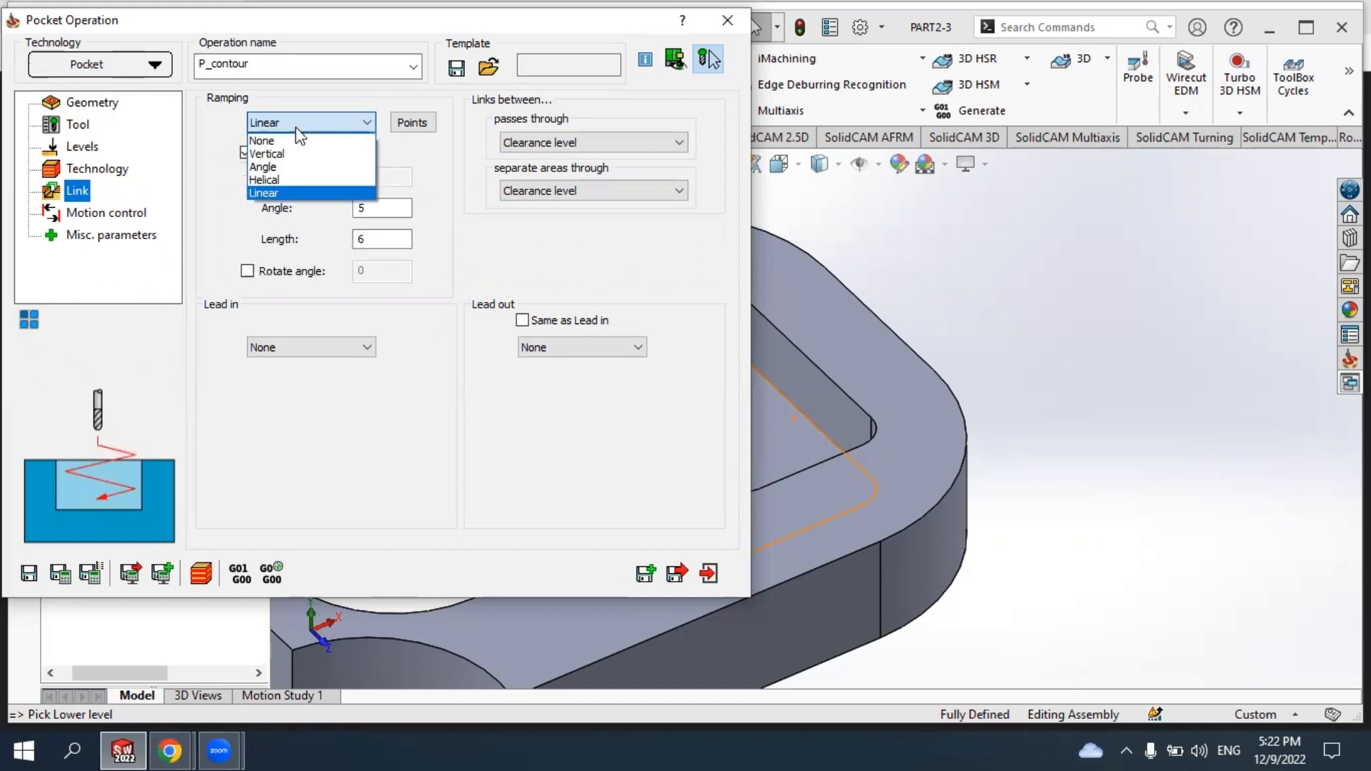
pyautogui.click(280, 168)
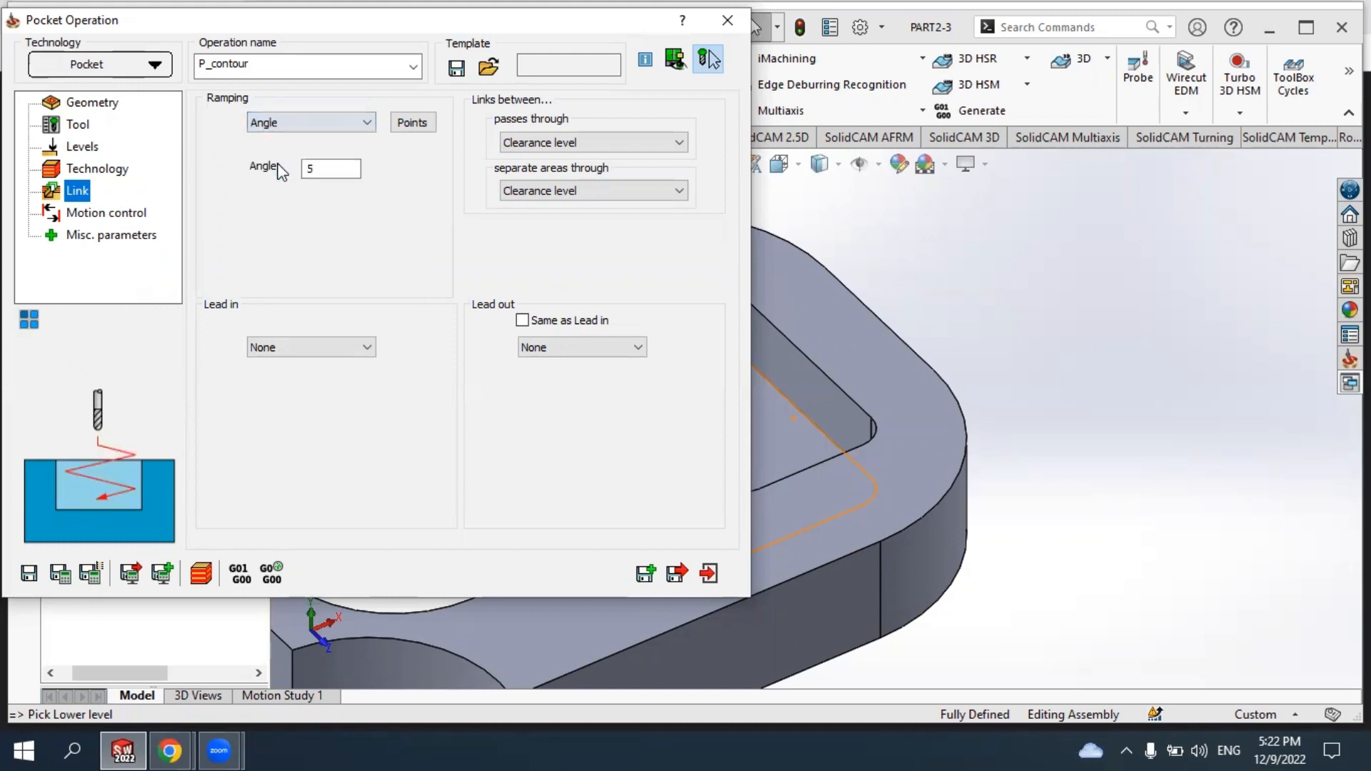
# Set the pocket's ramping type to Helical, then save and calculate the operation to inspect its toolpath.
pyautogui.click(292, 125)
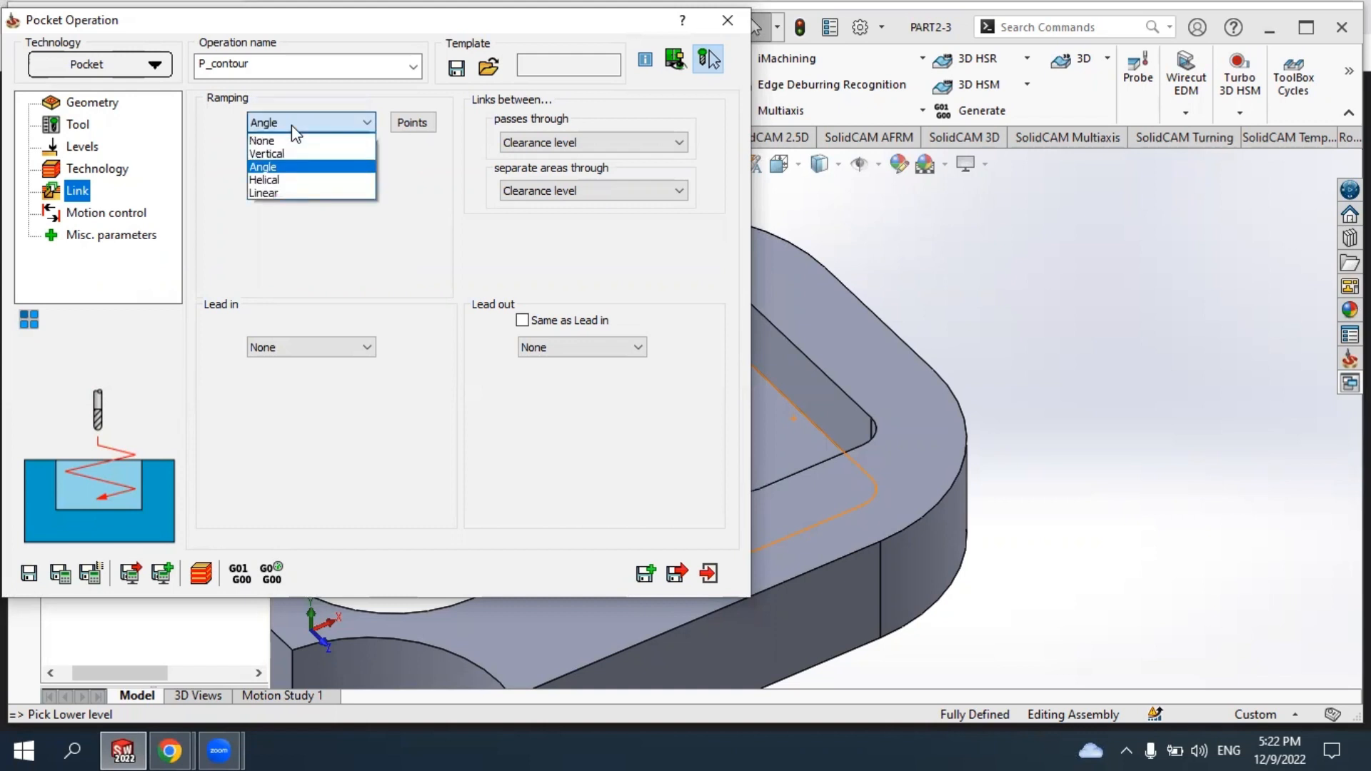
pyautogui.click(275, 180)
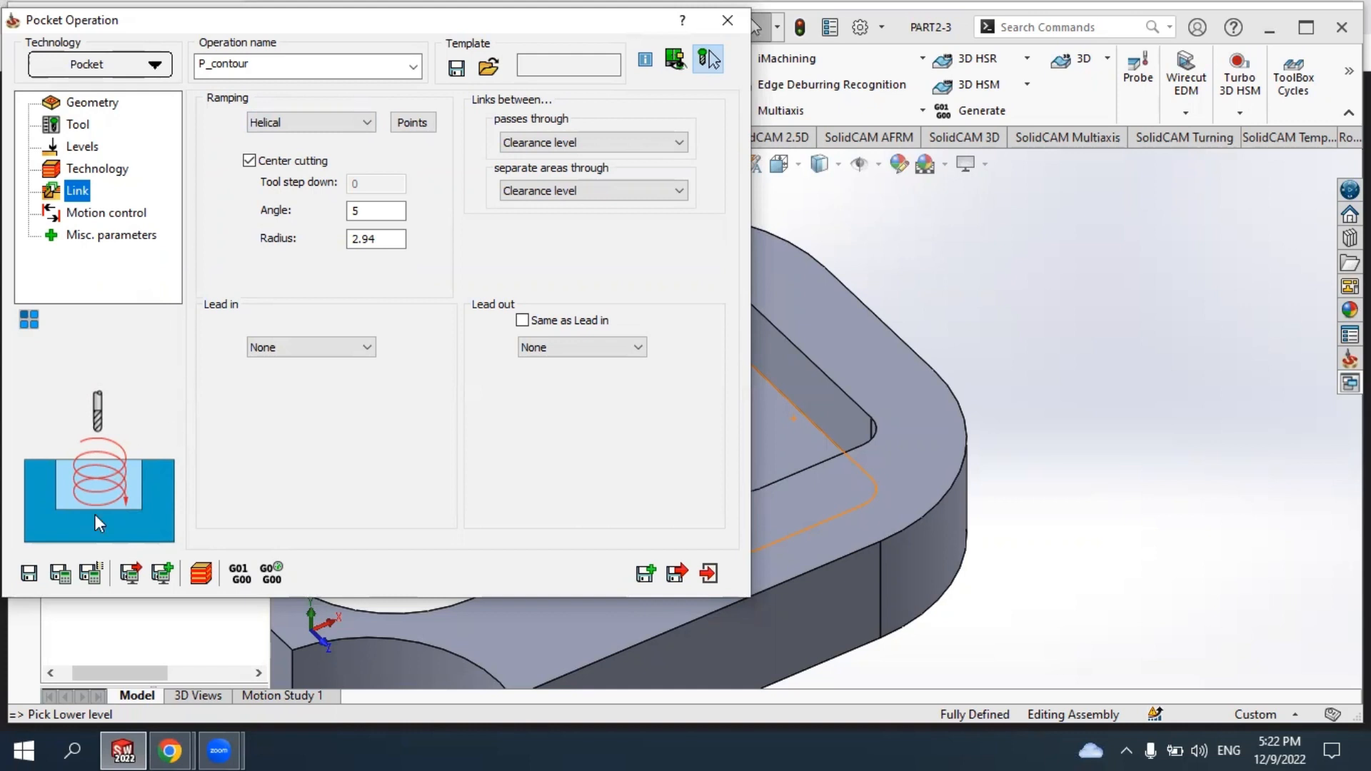
pyautogui.click(60, 580)
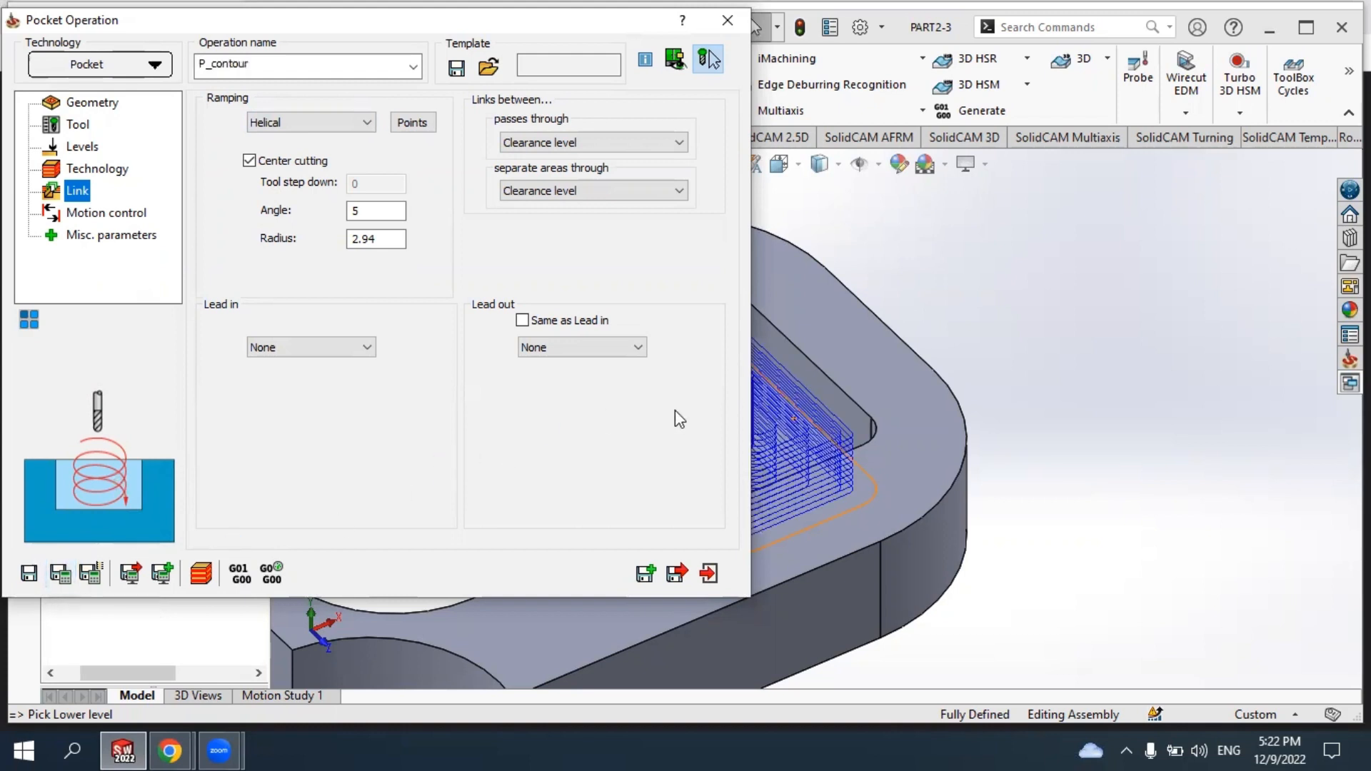
pyautogui.scroll(6, 900, 421)
pyautogui.scroll(3, 901, 417)
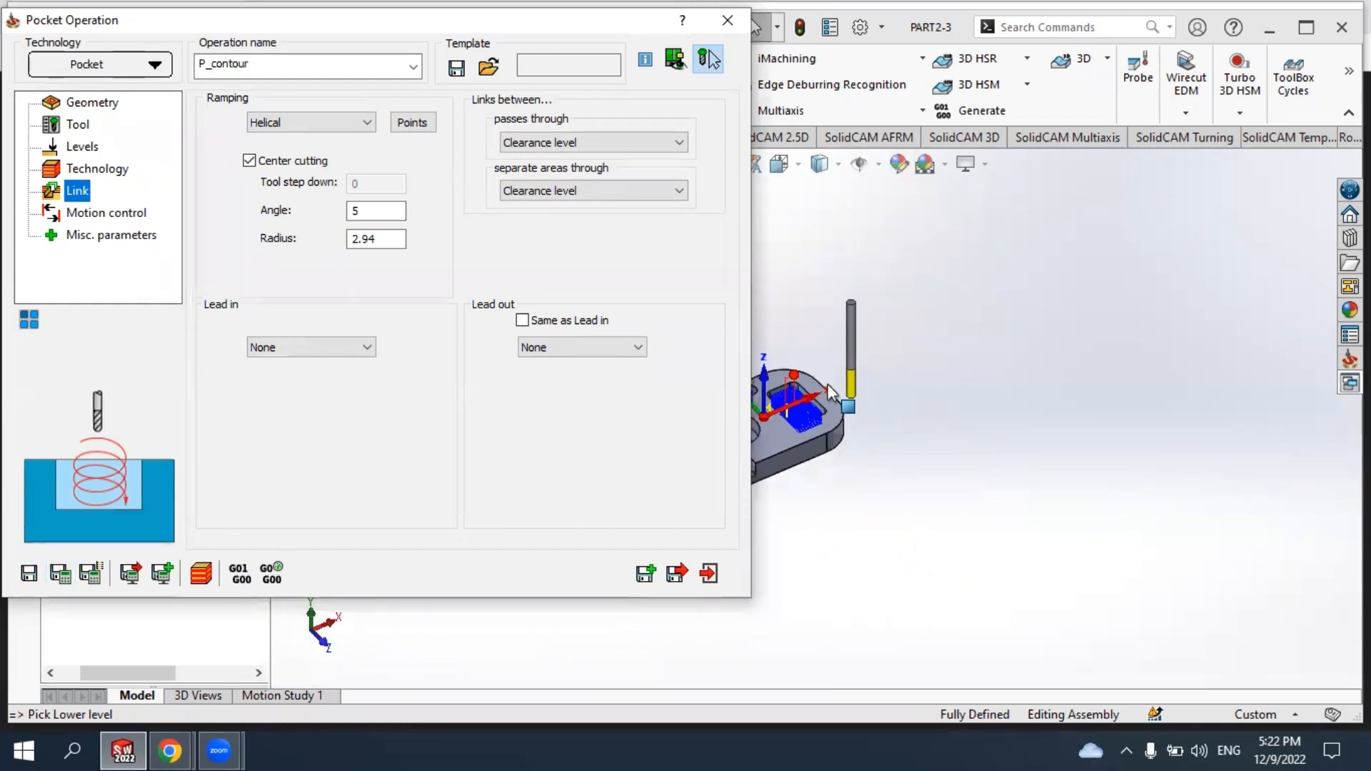
pyautogui.scroll(-5, 828, 384)
pyautogui.scroll(8, 943, 409)
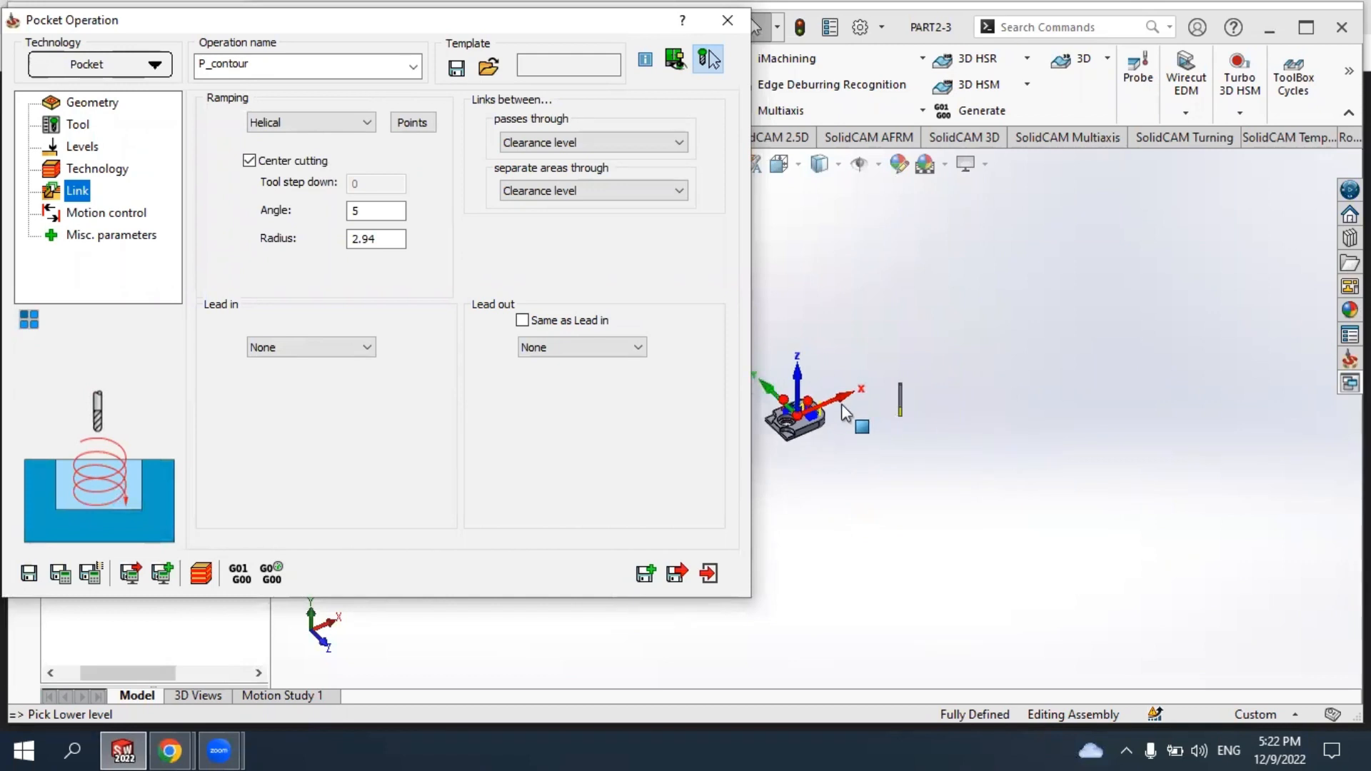
pyautogui.scroll(-8, 842, 449)
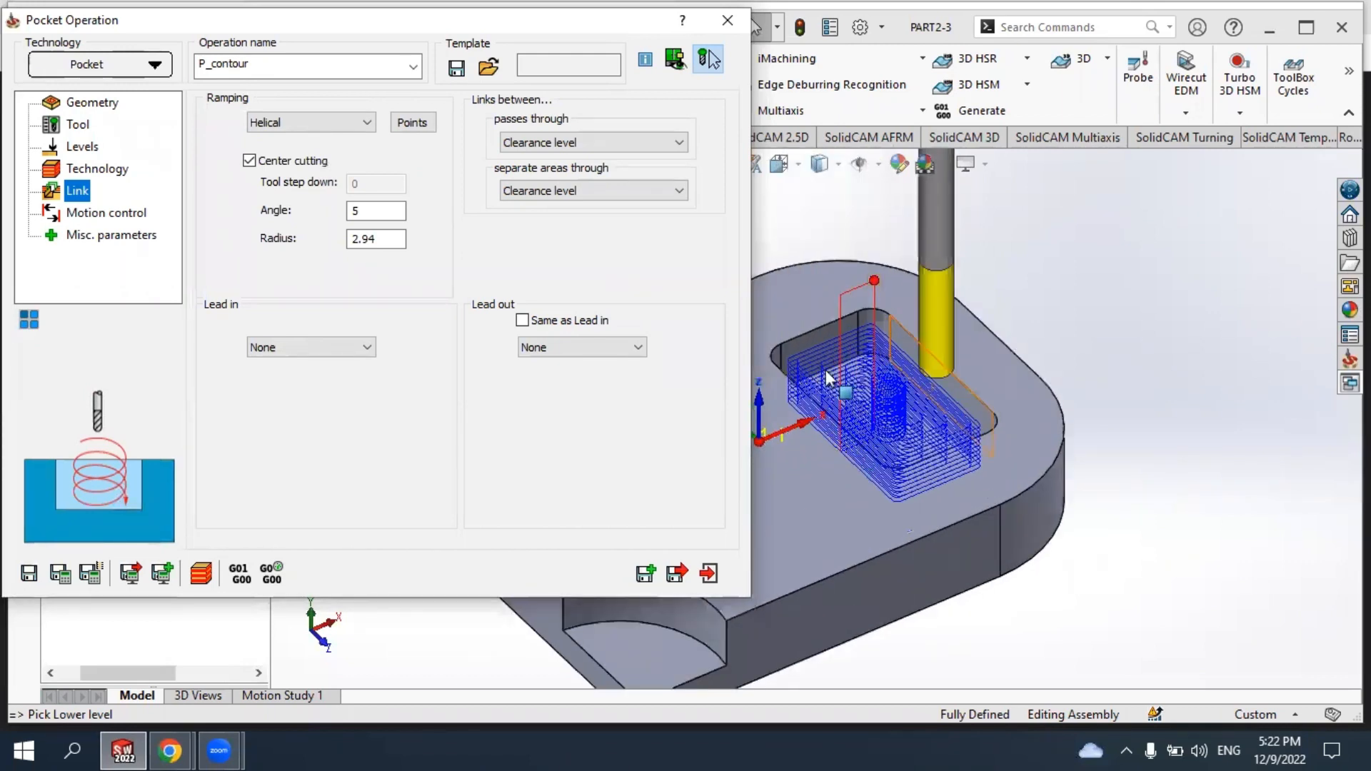
# Simulate the pocket operation in SolidVerify, raise the simulation speed partway through, and close the simulation.
pyautogui.click(201, 573)
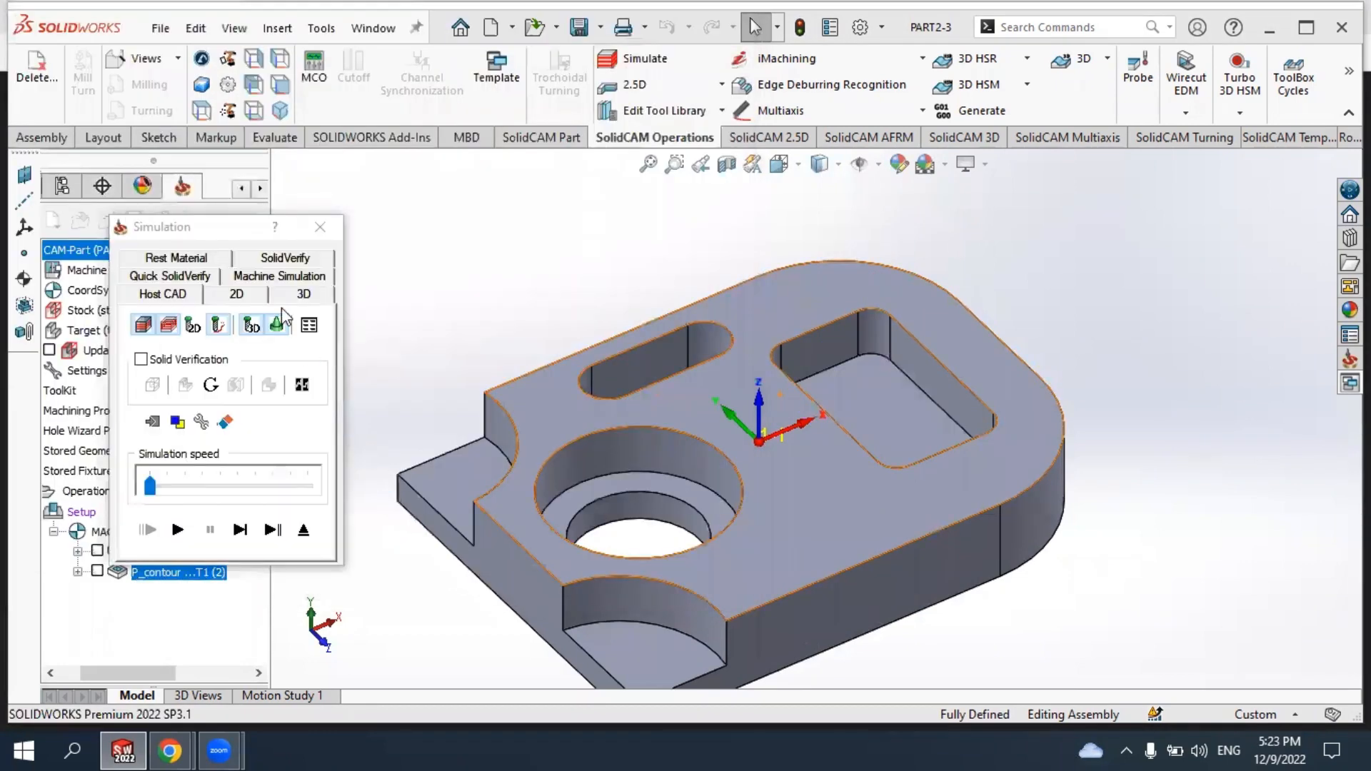
pyautogui.click(267, 257)
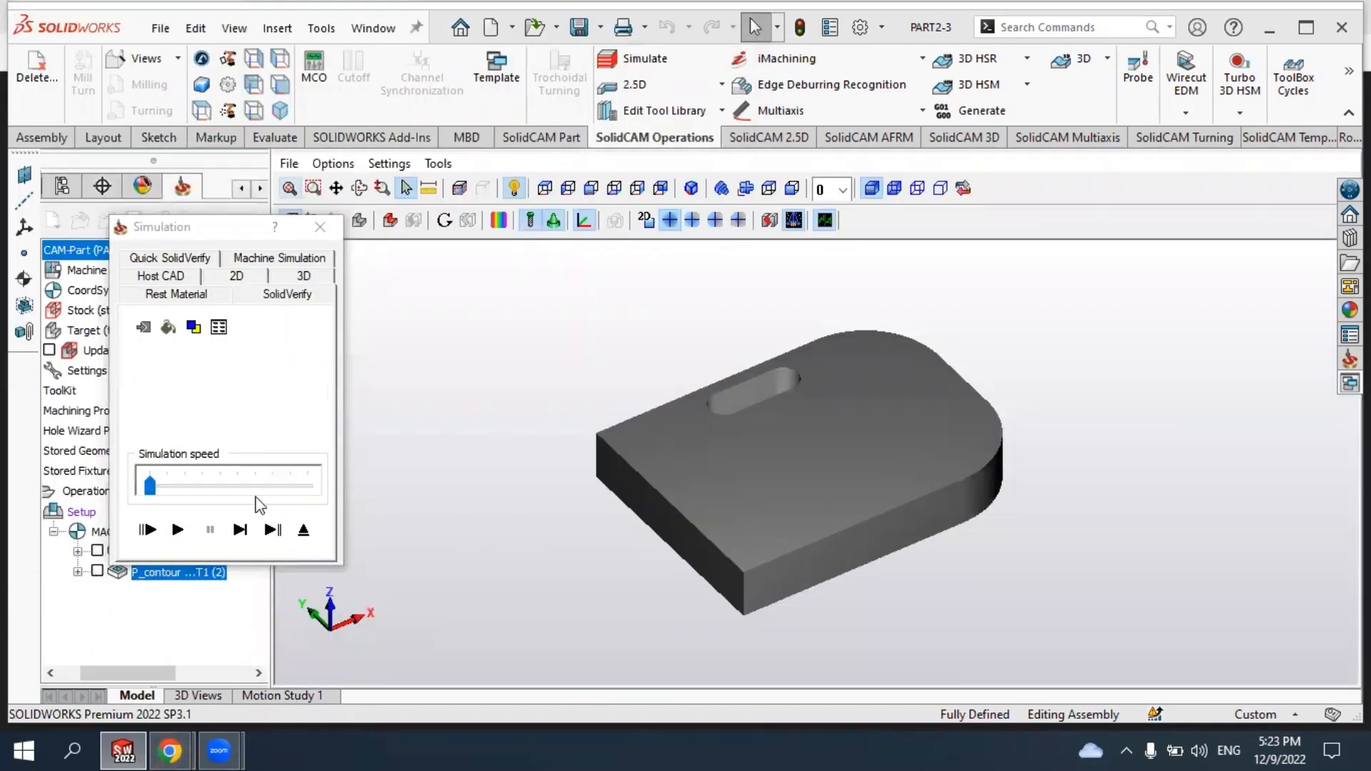
pyautogui.click(177, 530)
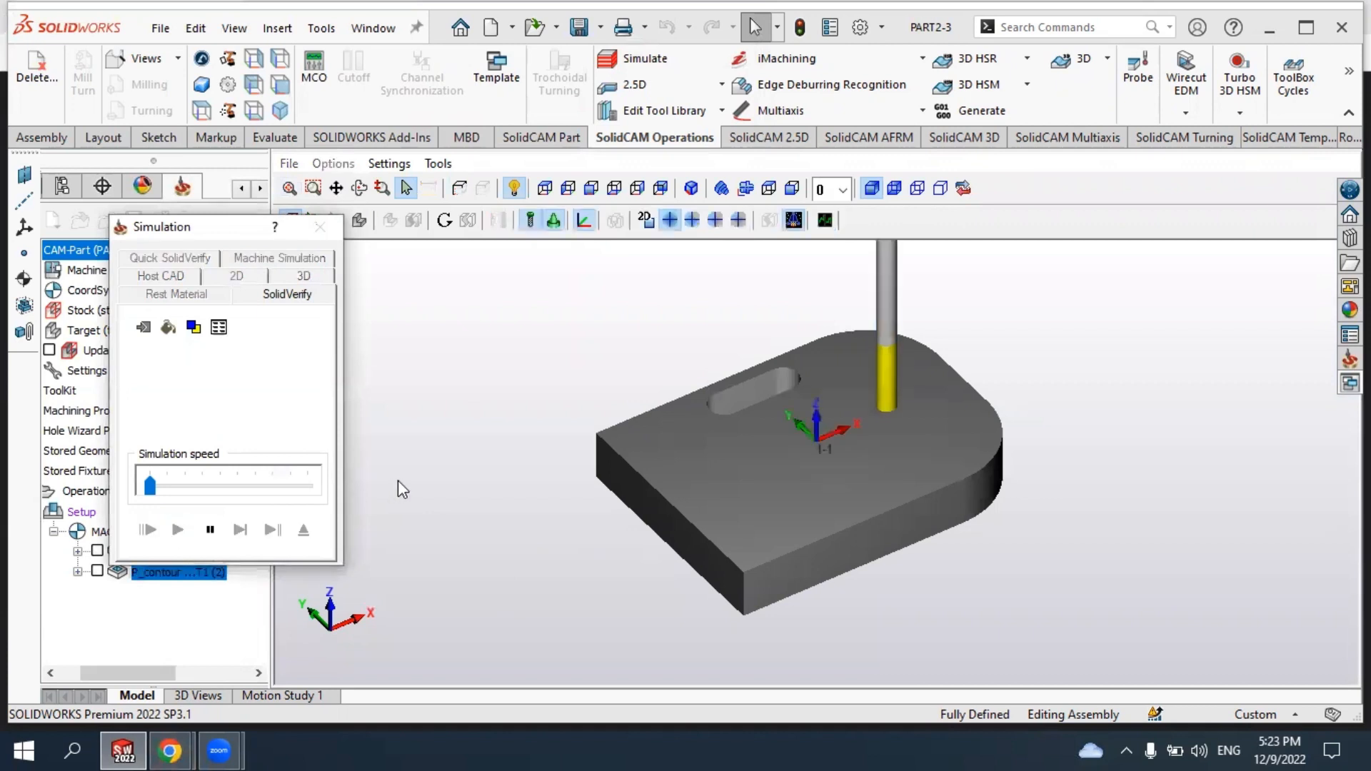
pyautogui.scroll(-4, 901, 365)
pyautogui.scroll(9, 902, 366)
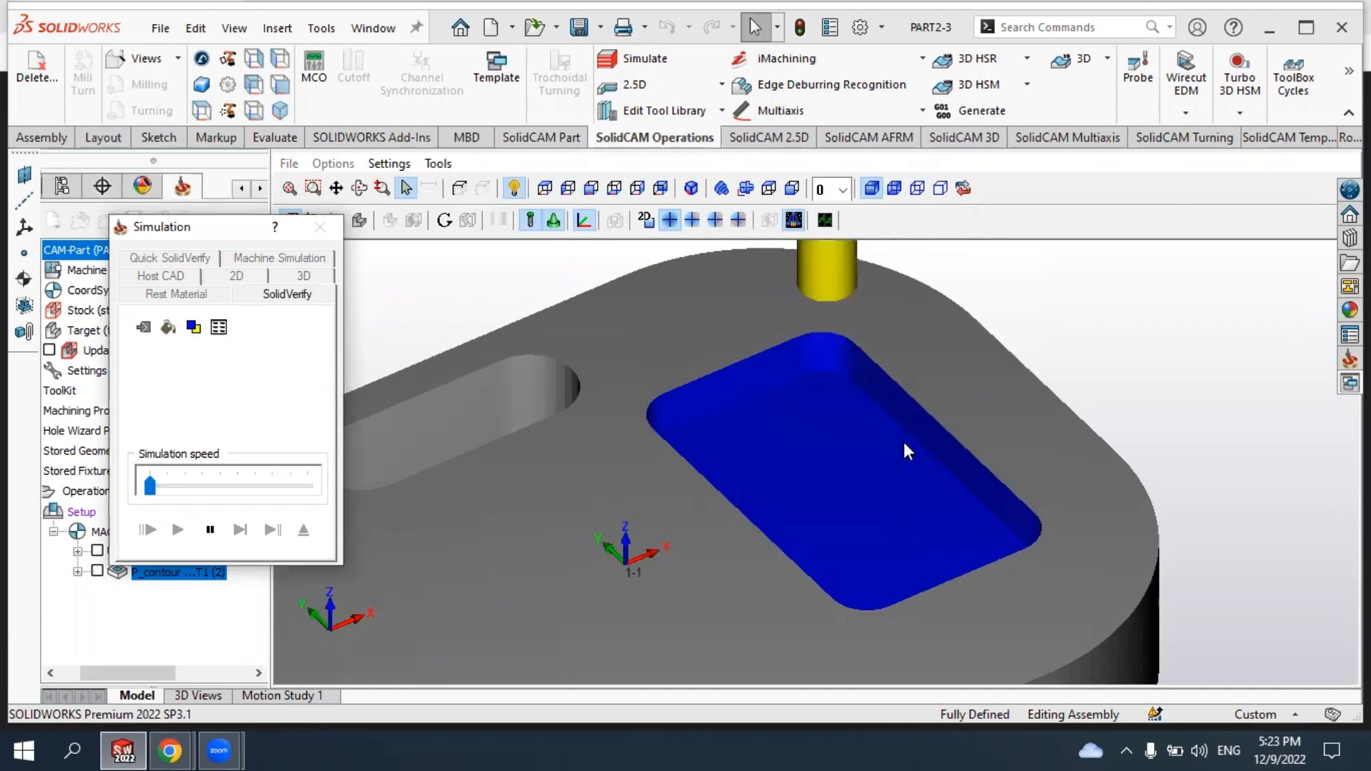
pyautogui.moveTo(200, 483); pyautogui.dragTo(239, 490)
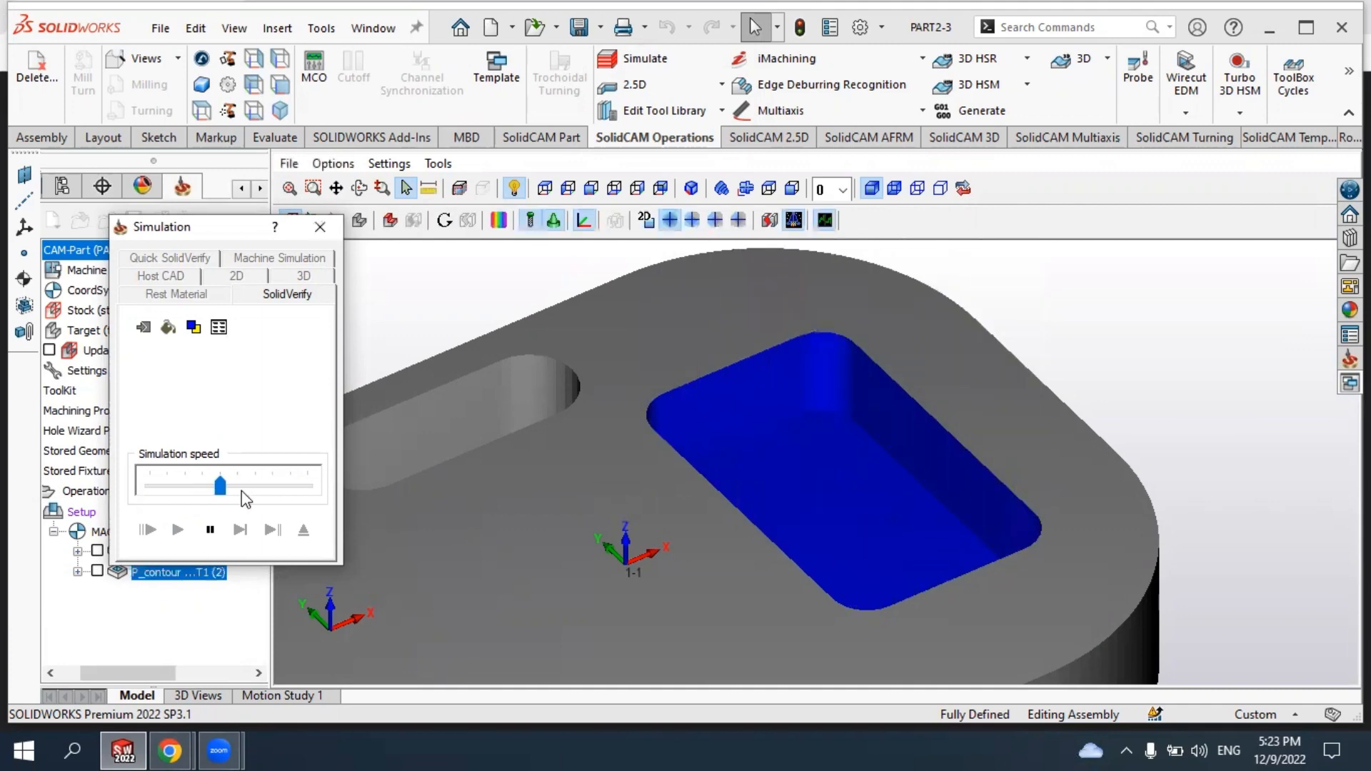
pyautogui.click(323, 229)
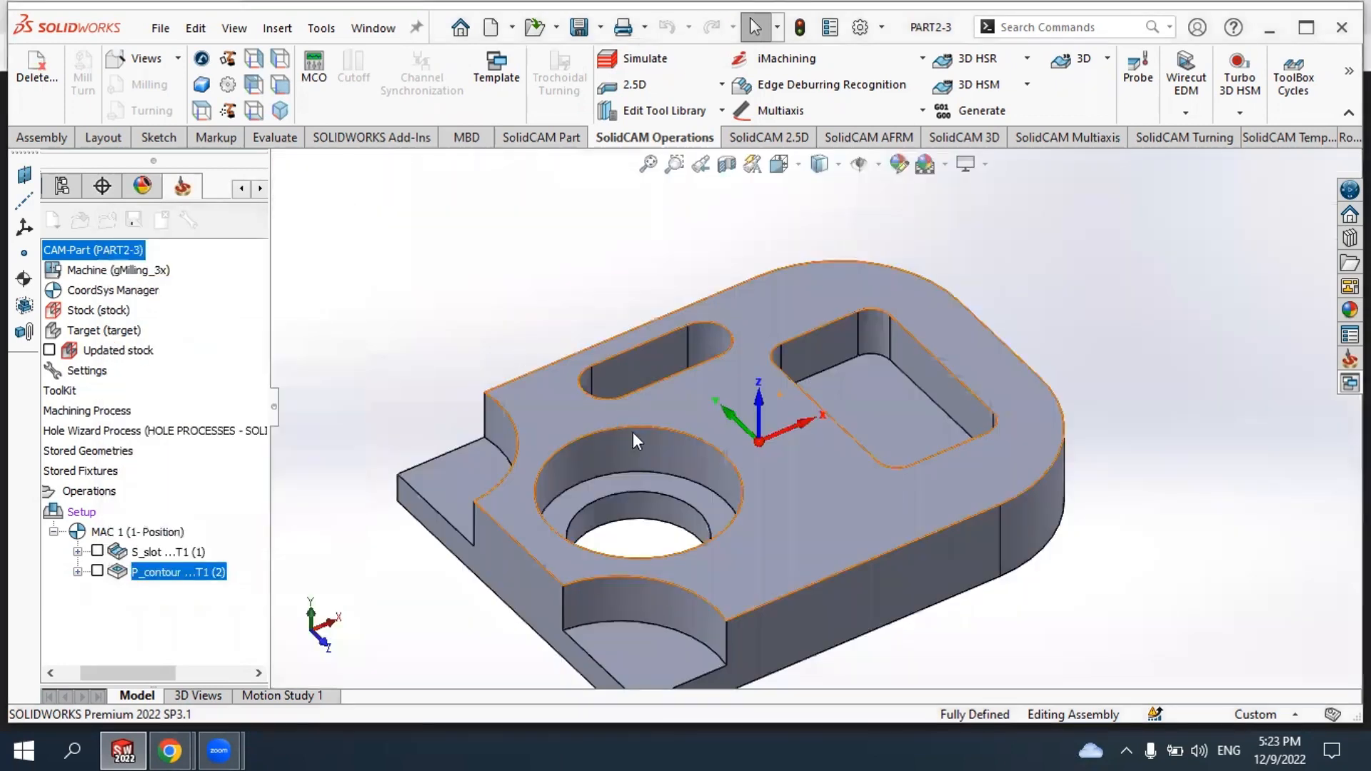
# Close the finished rectangular pocket operation and return to the part model.
pyautogui.scroll(-3, 903, 285)
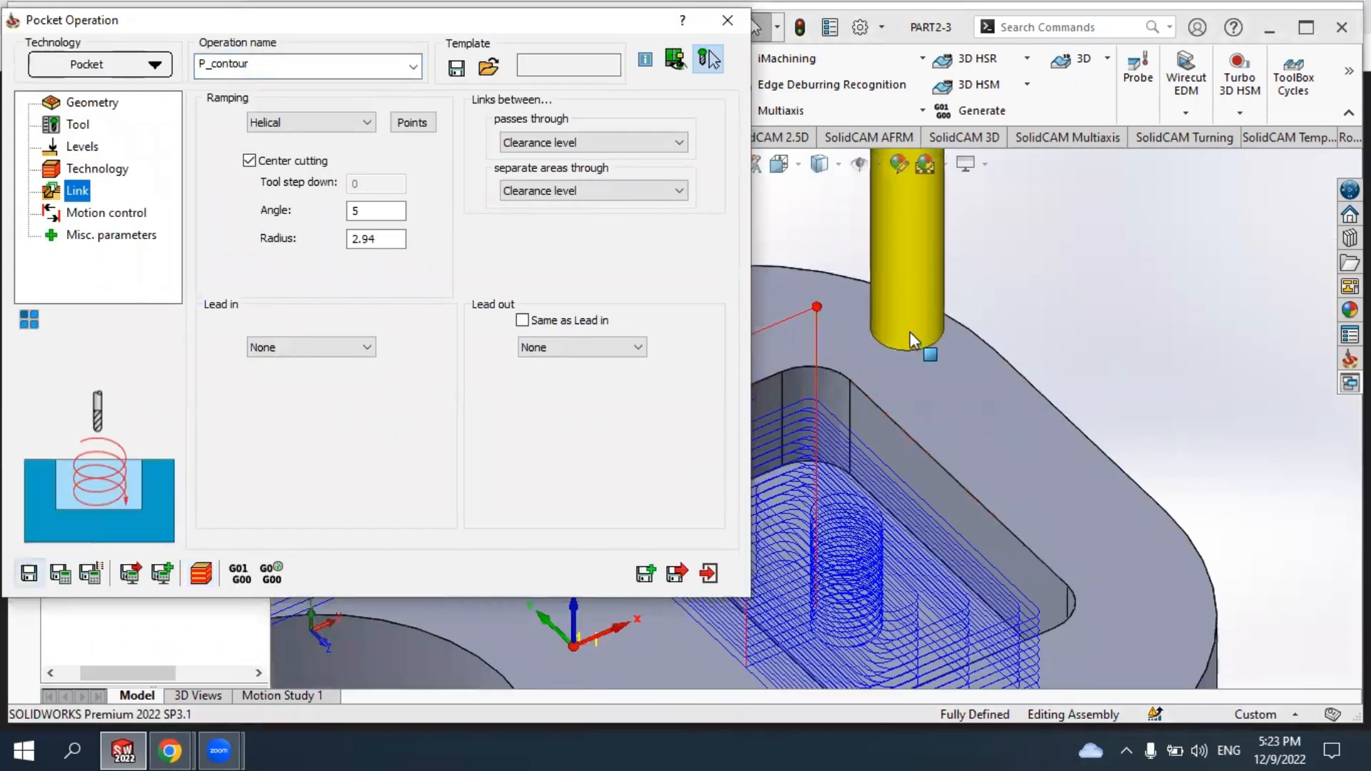
pyautogui.scroll(5, 914, 331)
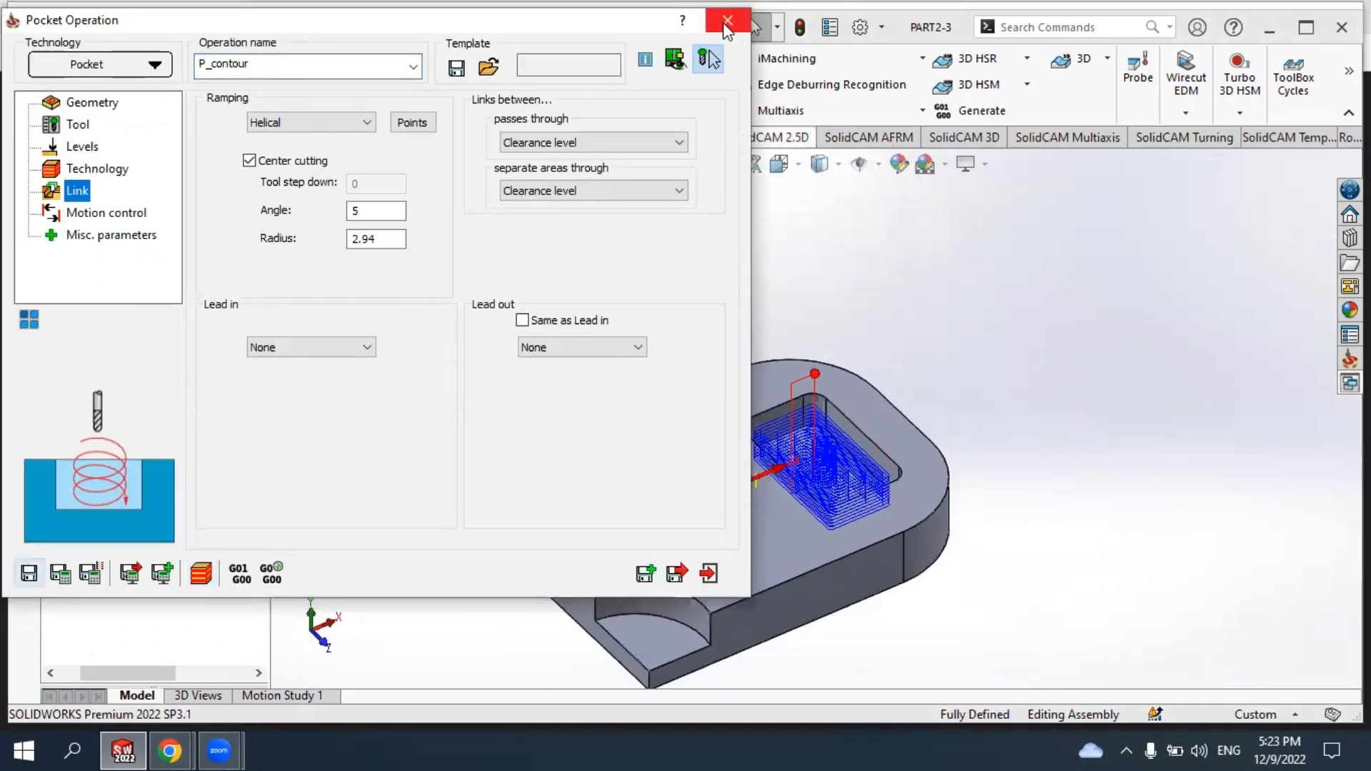
pyautogui.click(726, 20)
pyautogui.moveTo(854, 402); pyautogui.dragTo(693, 548, button='middle')
pyautogui.scroll(-2, 696, 543)
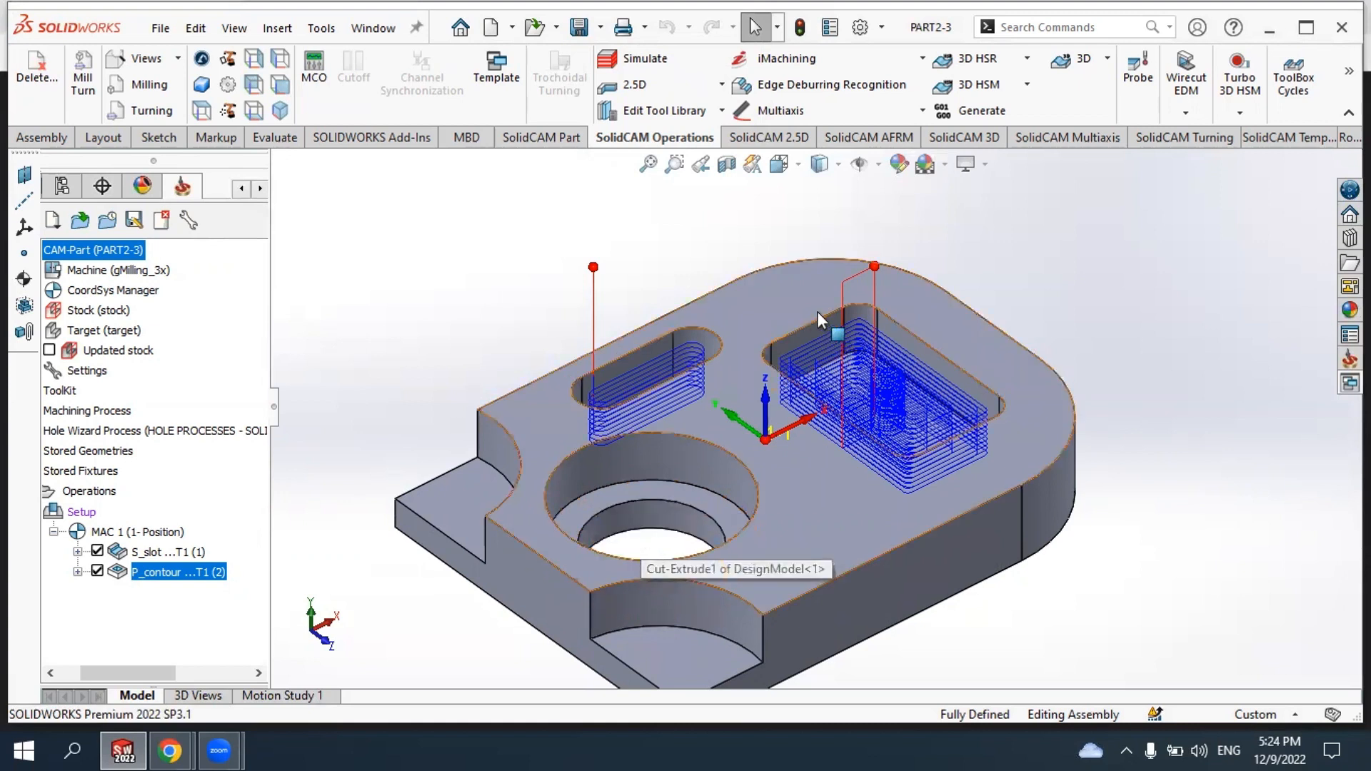
# Create a new 2.5D Pocket operation on the large circular hole's upper edge and assign the 6 mm end mill.
pyautogui.click(722, 87)
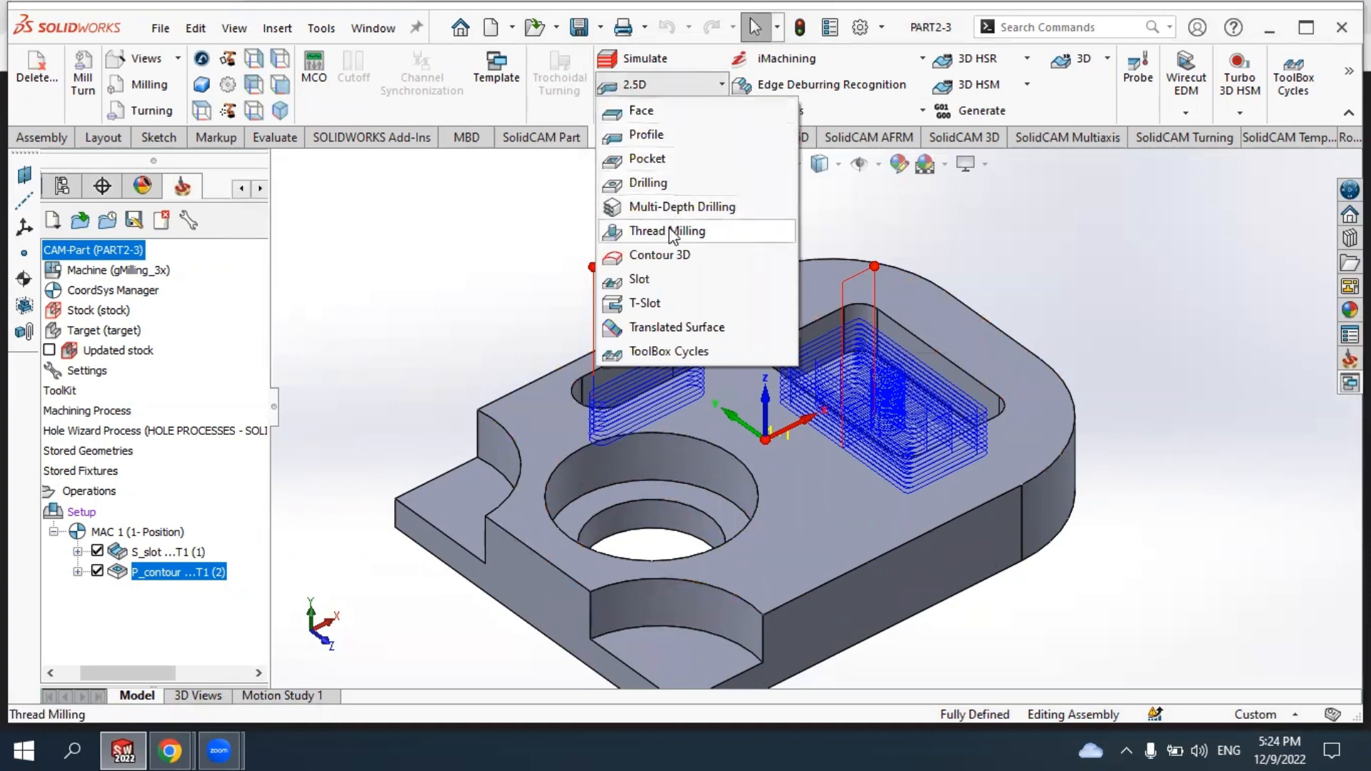
pyautogui.click(647, 159)
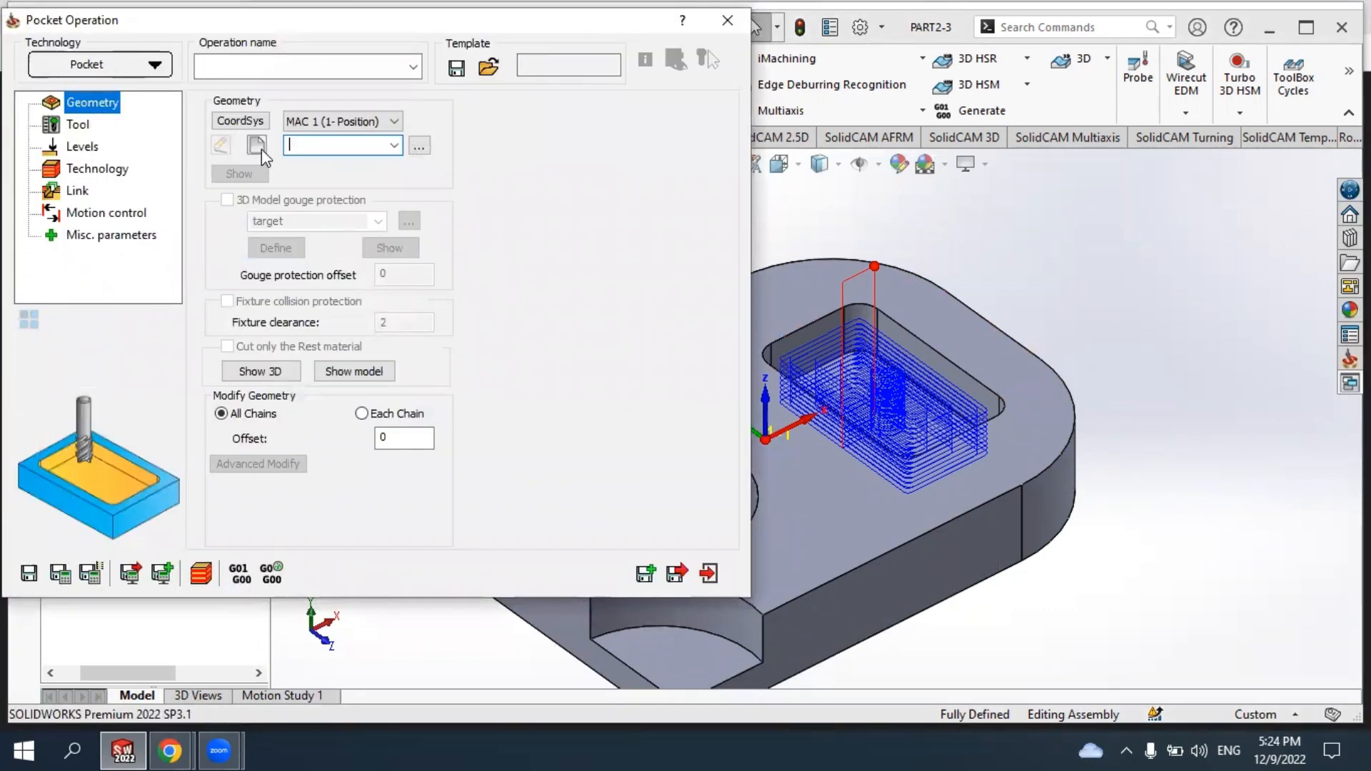
pyautogui.click(258, 146)
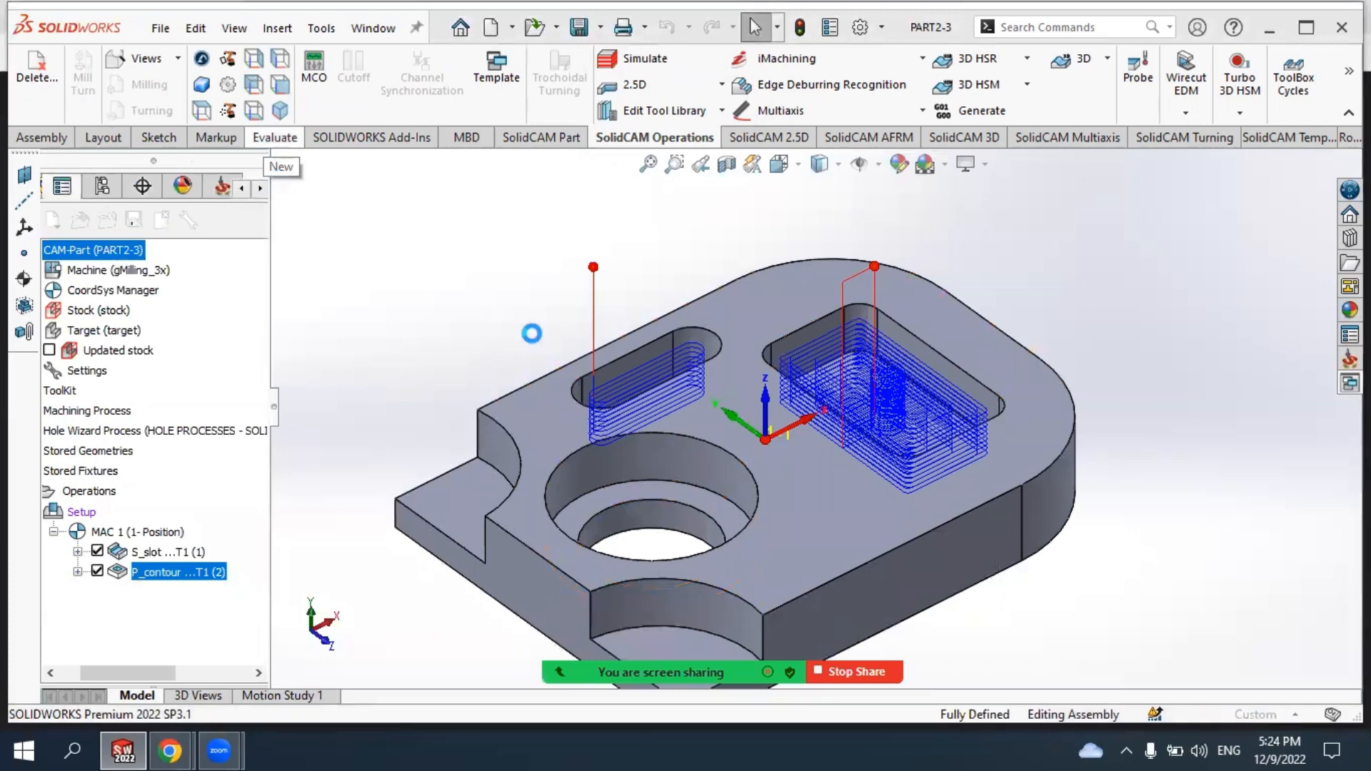
pyautogui.click(568, 455)
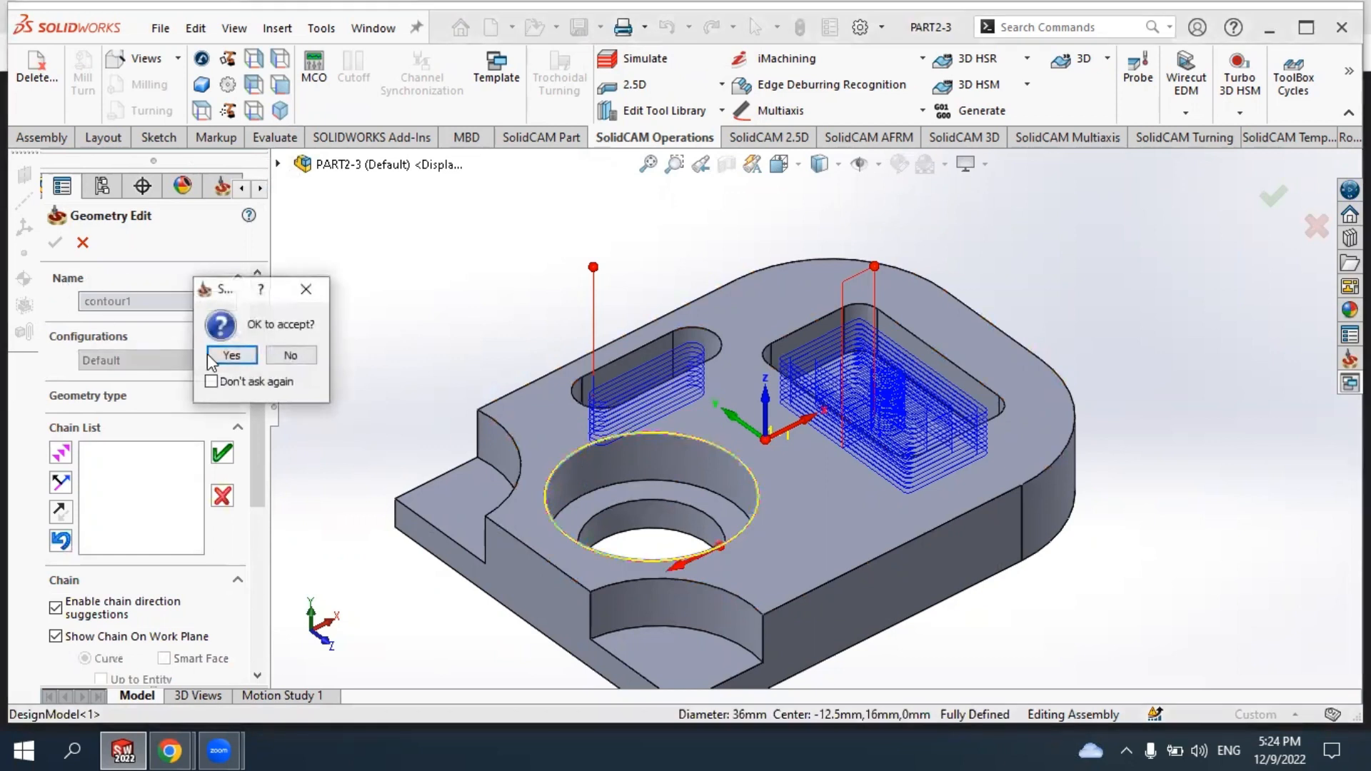
pyautogui.click(227, 358)
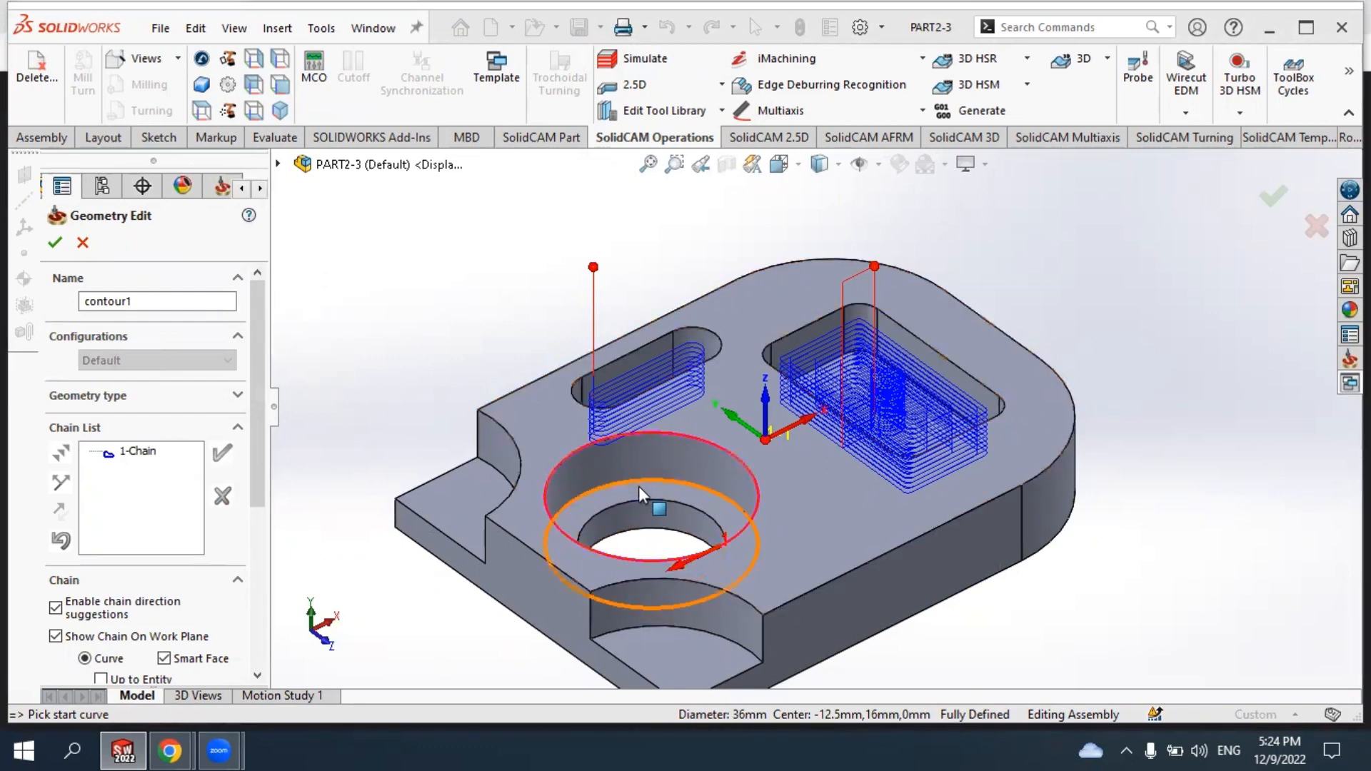
pyautogui.click(54, 248)
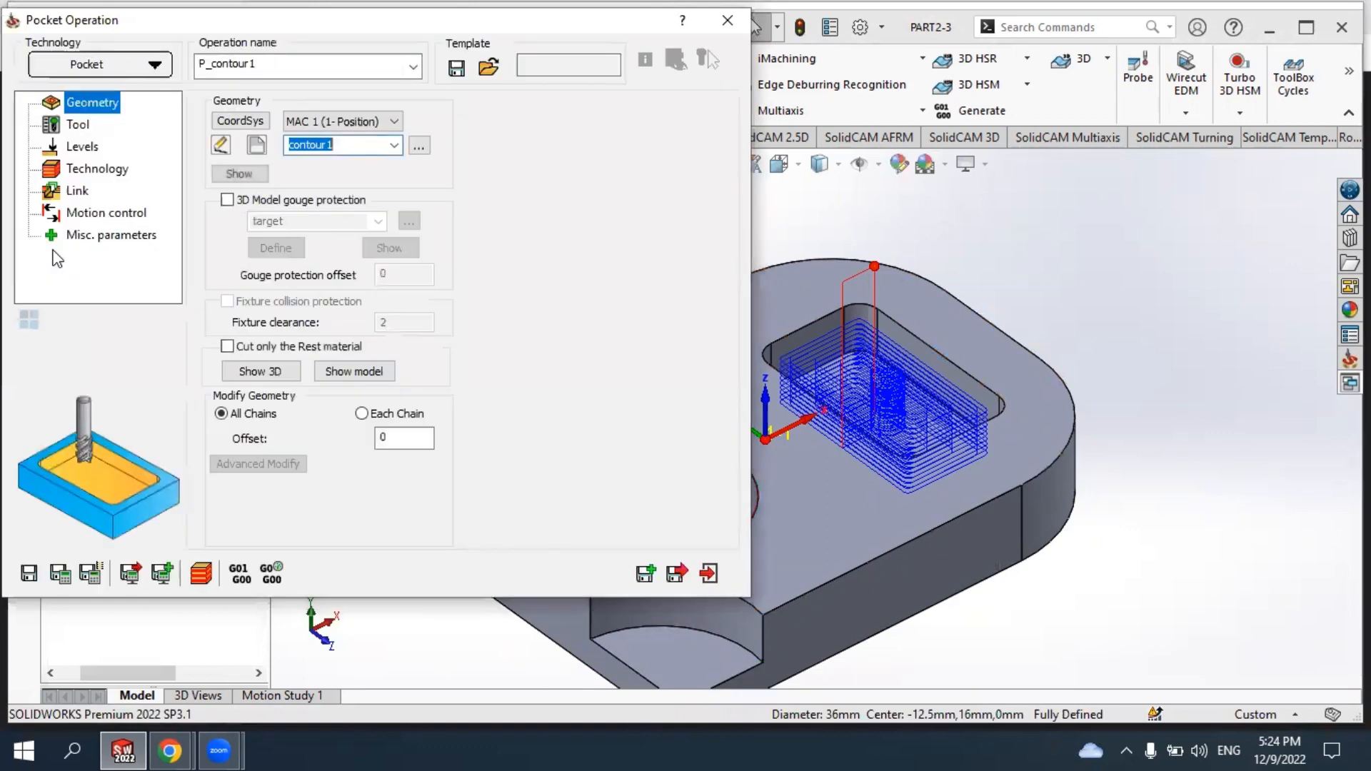
pyautogui.click(78, 125)
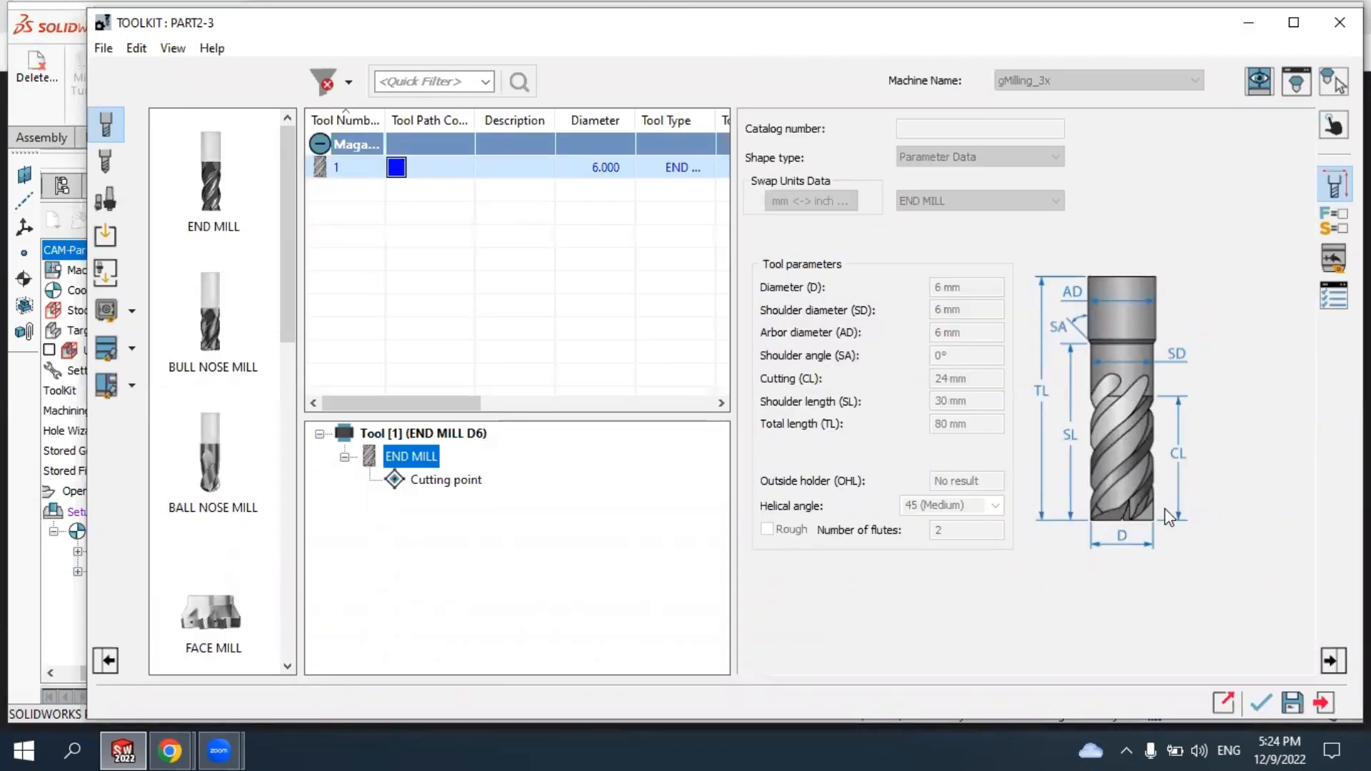
pyautogui.click(1258, 704)
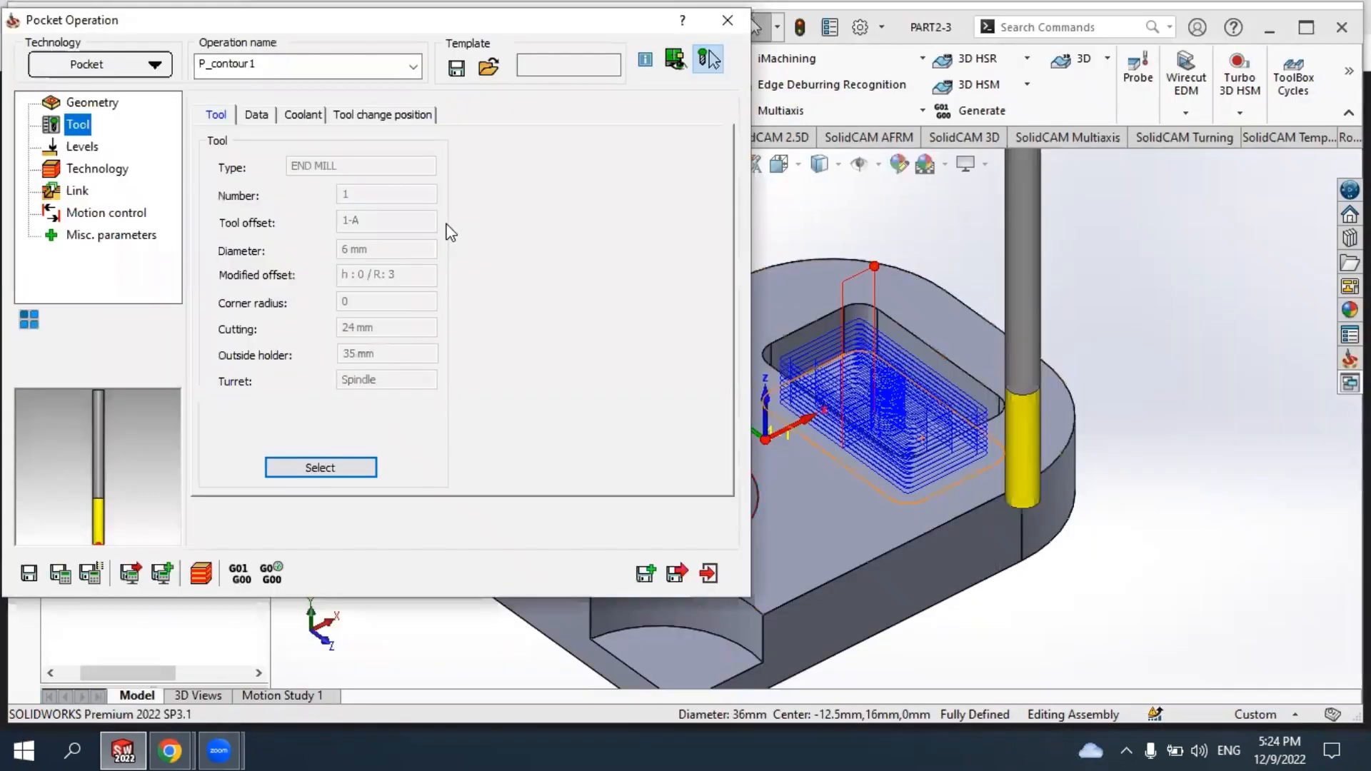
# Pick the part's top face as the upper level and the circular hole's inner ledge for a pocket depth of 10.
pyautogui.click(80, 149)
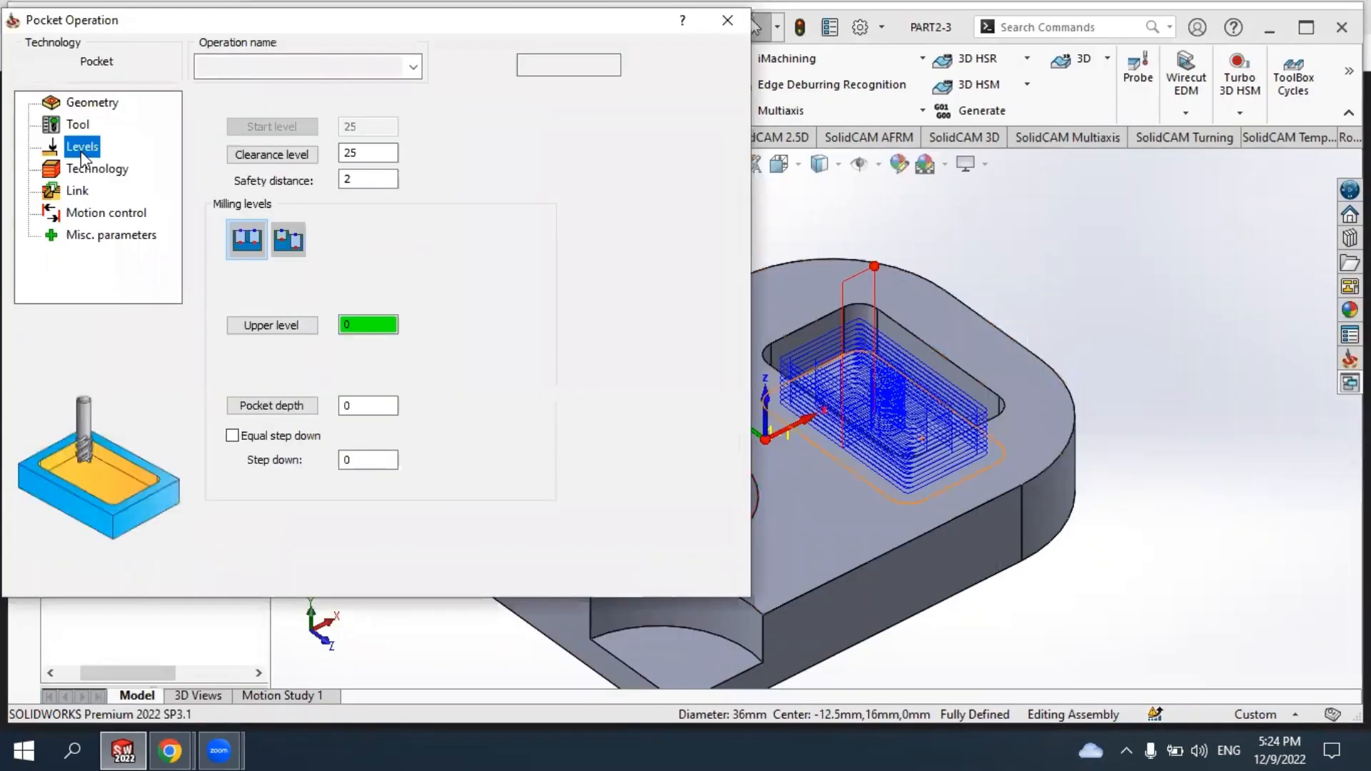
pyautogui.click(270, 325)
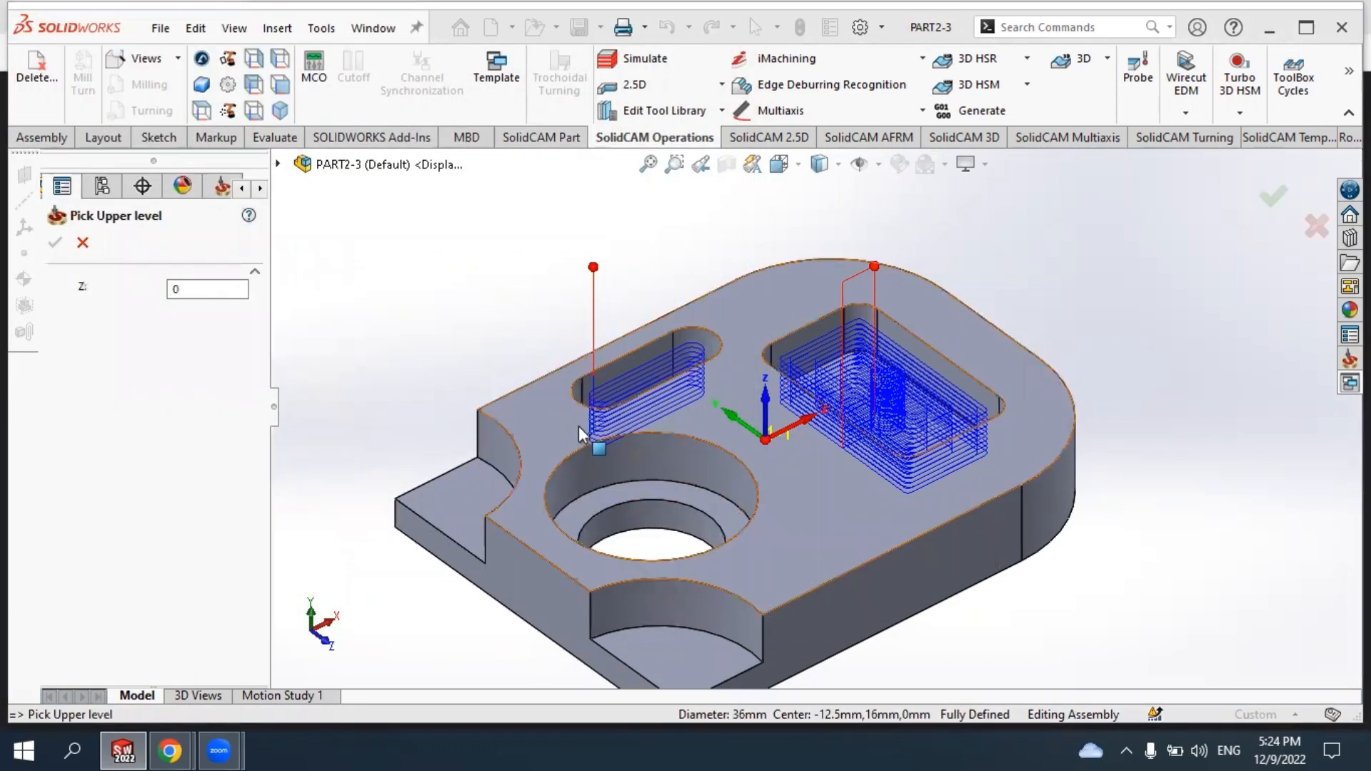
pyautogui.click(551, 436)
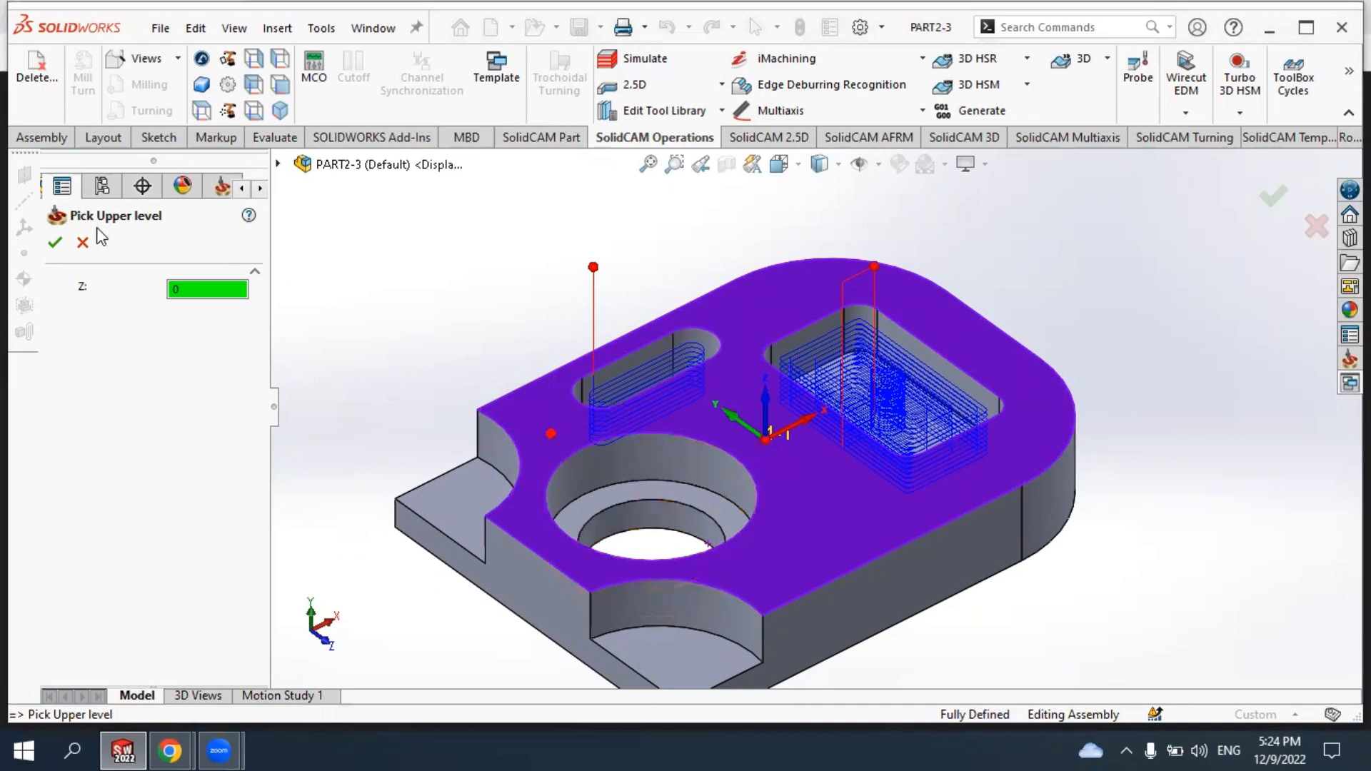
pyautogui.click(57, 242)
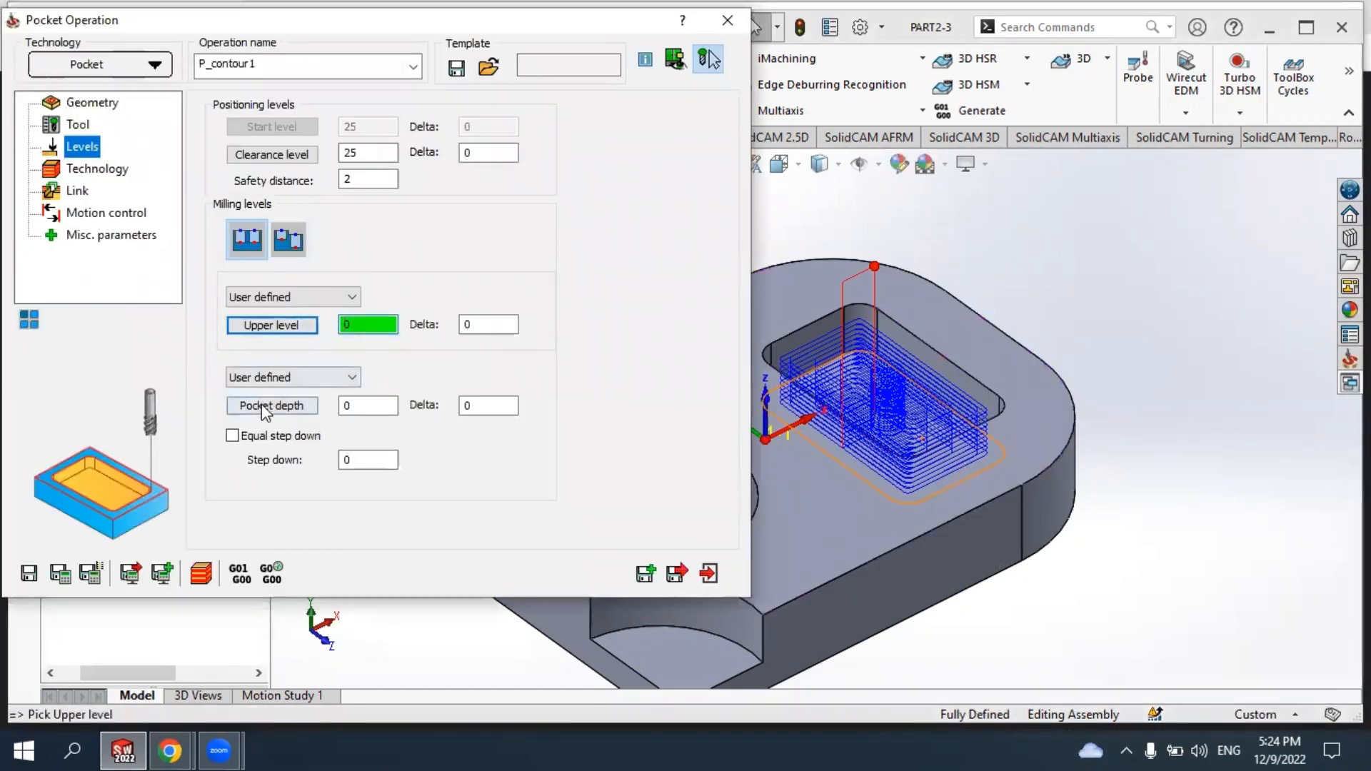
pyautogui.click(262, 404)
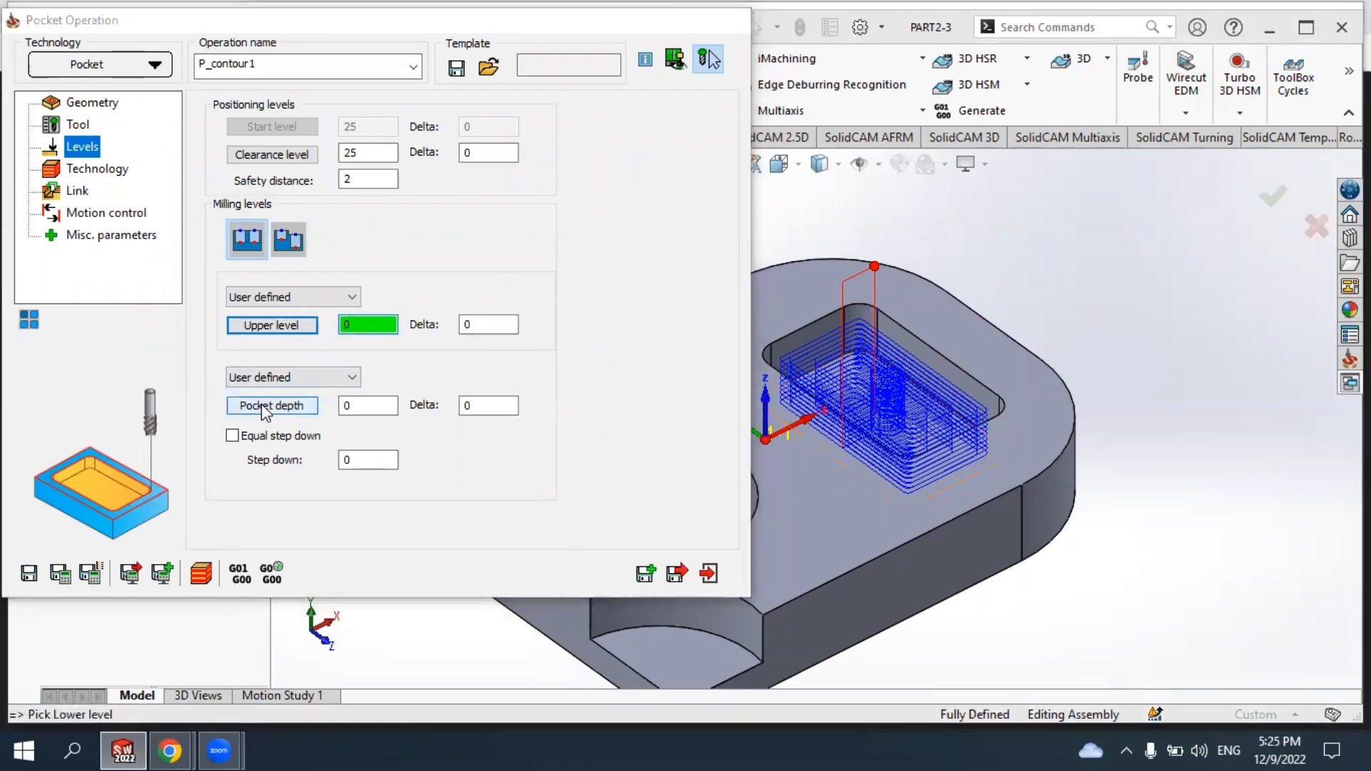
pyautogui.scroll(-5, 607, 493)
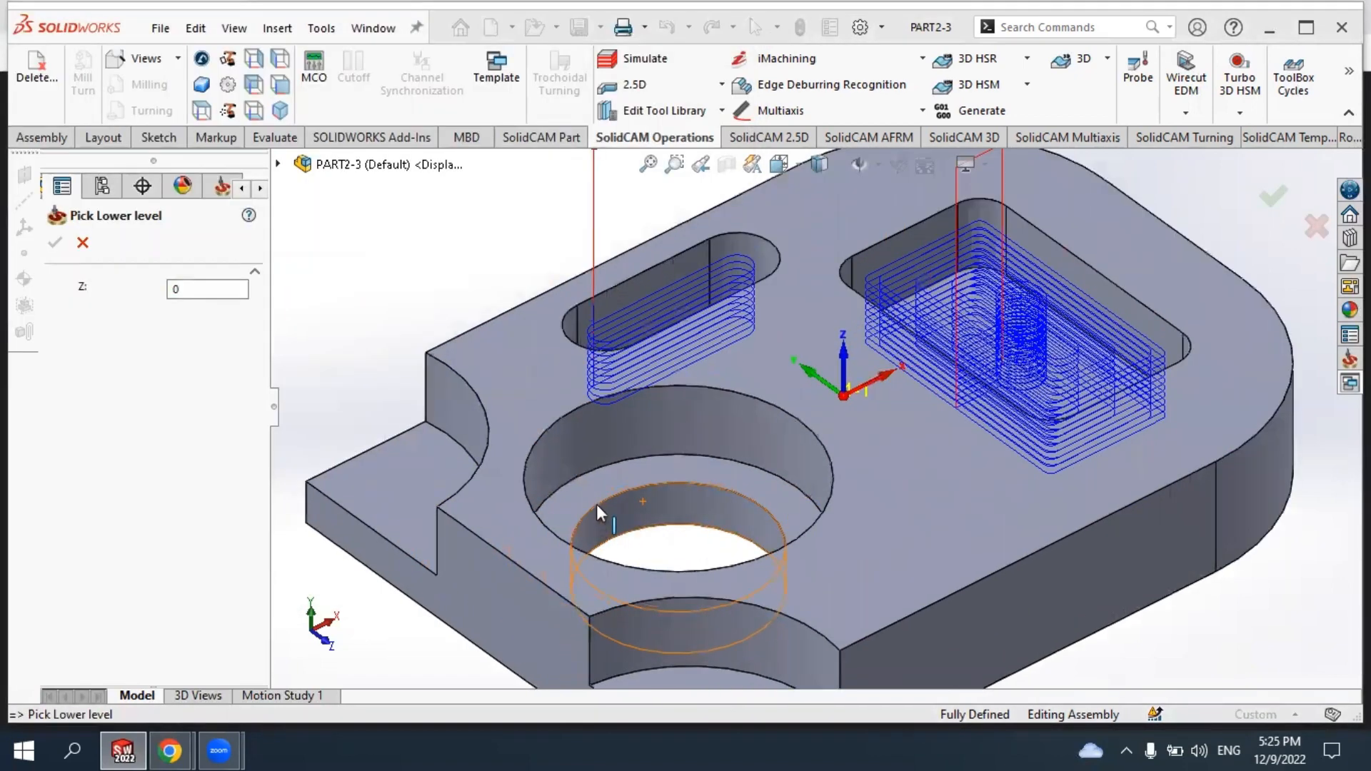
pyautogui.click(579, 491)
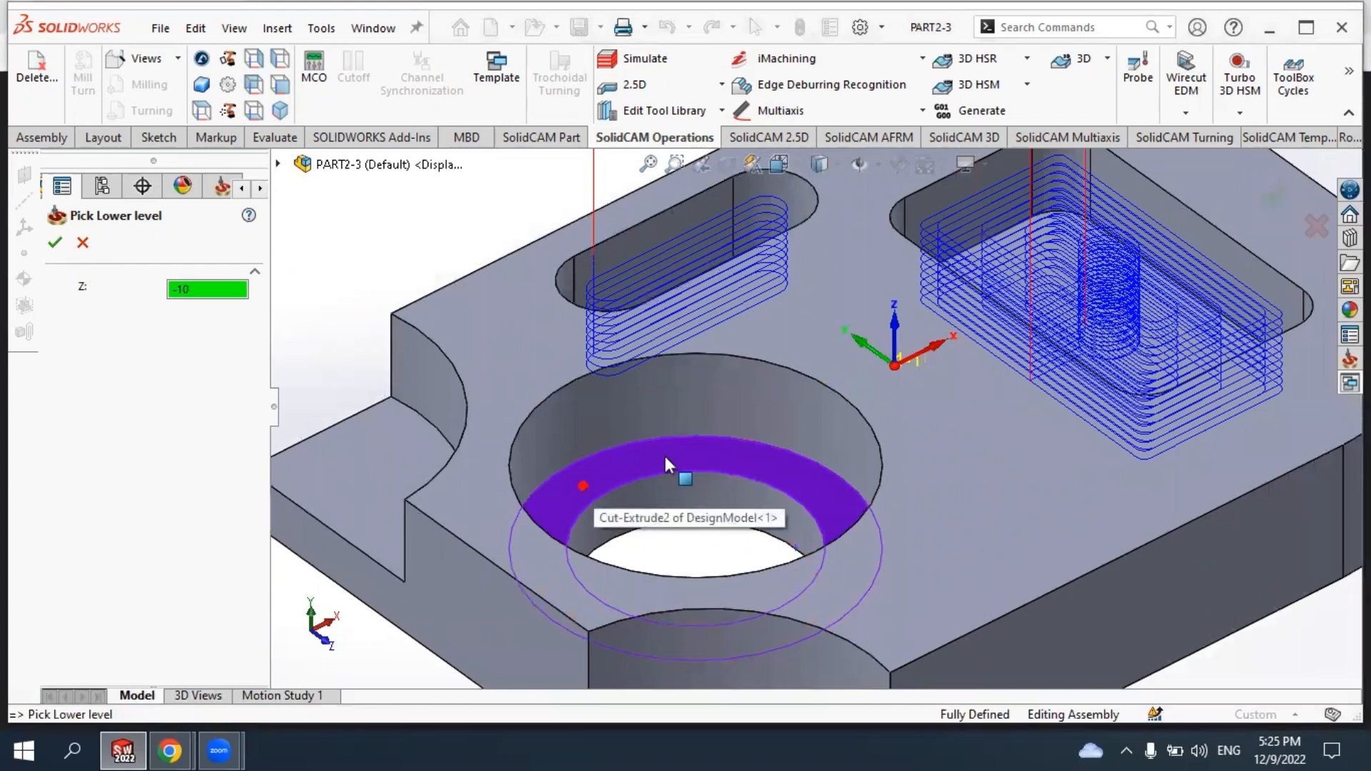
pyautogui.click(54, 245)
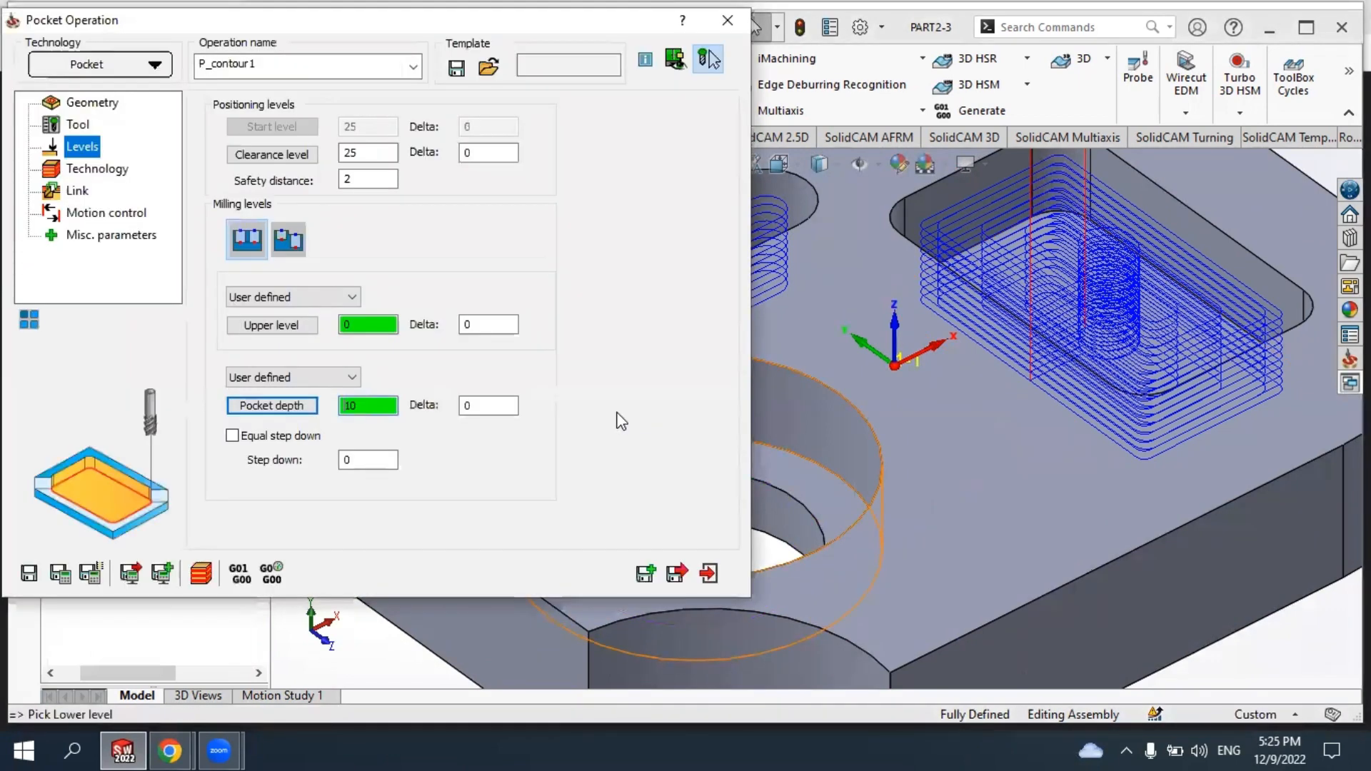
# Enable equal step down for the circular pocket with a maximum step down of 1.
pyautogui.click(252, 438)
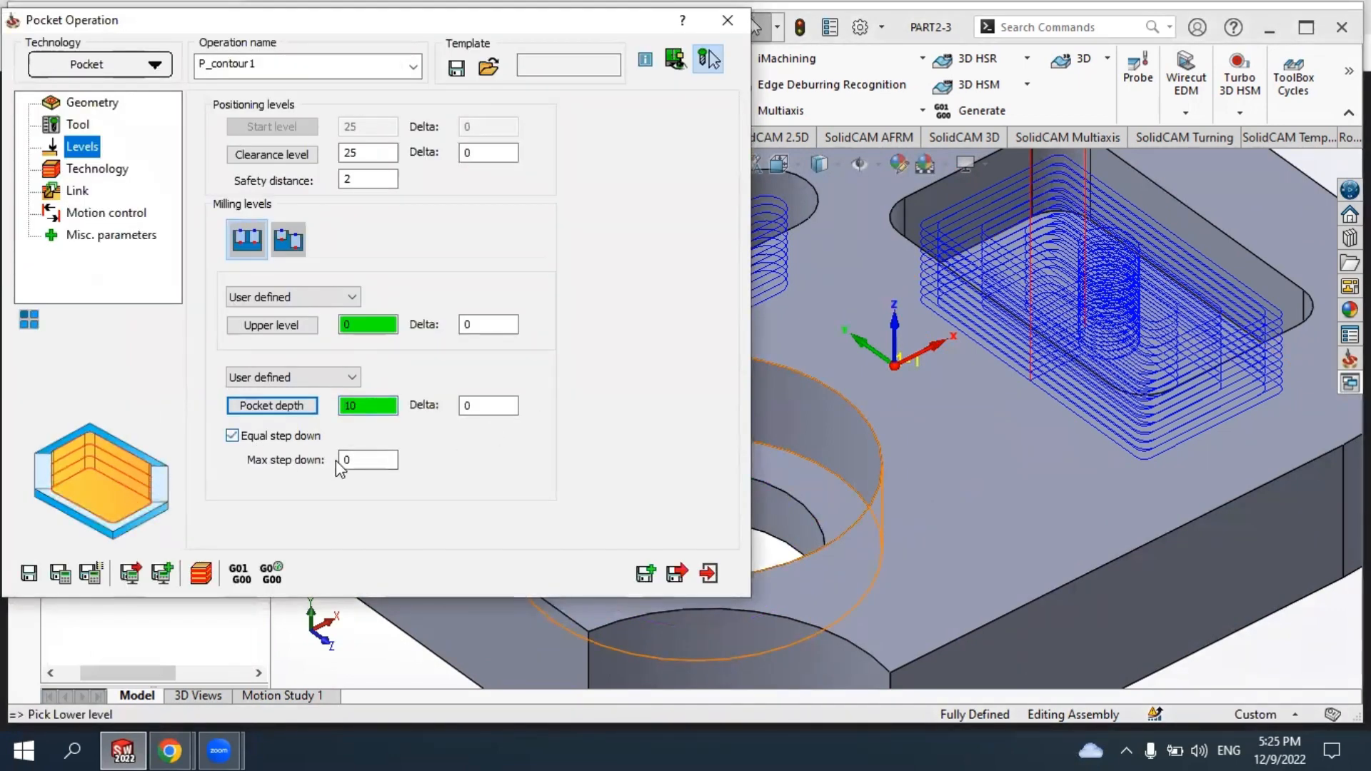
pyautogui.doubleClick(350, 459)
pyautogui.write('1')
pyautogui.click(487, 405)
# Keep the Contour strategy for the circular pocket and set Fillet corners with Conventional cutting direction.
pyautogui.click(125, 181)
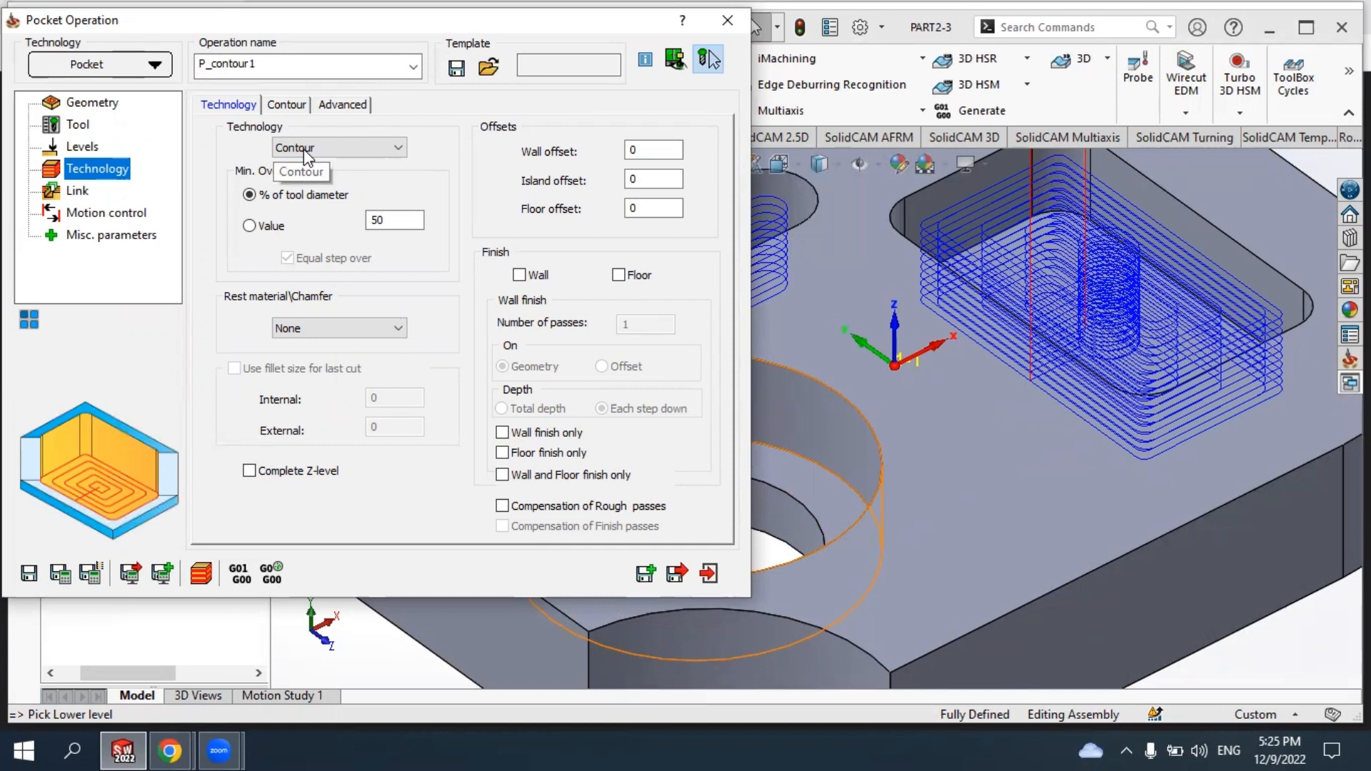
pyautogui.click(308, 148)
pyautogui.click(309, 147)
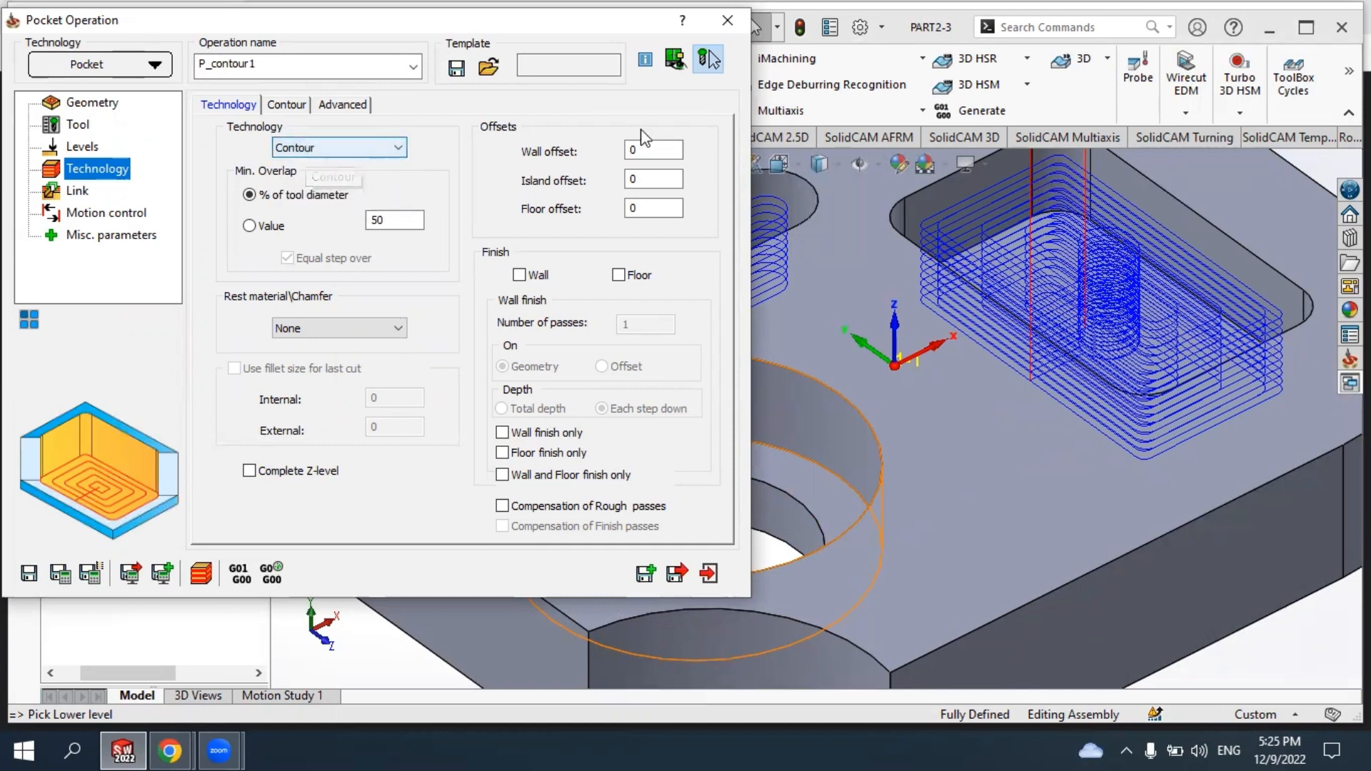
pyautogui.click(650, 180)
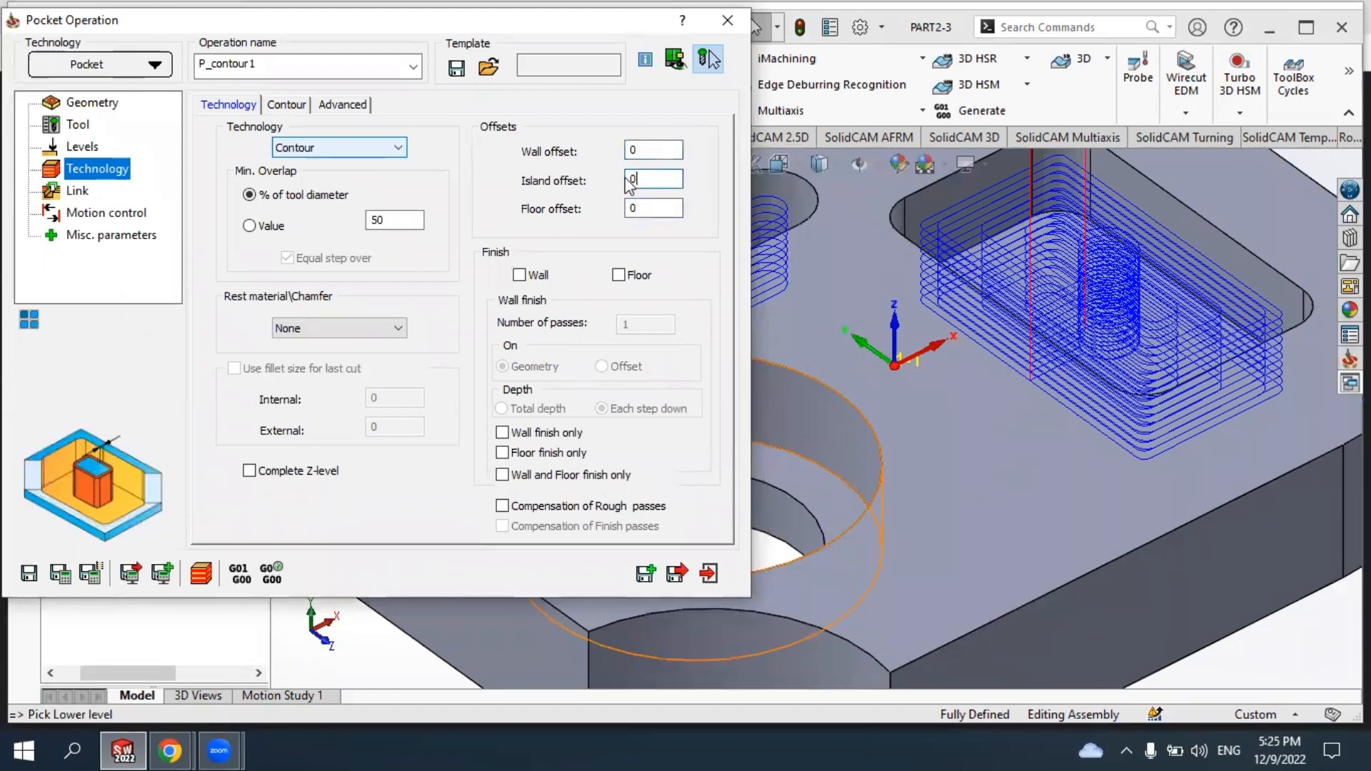
pyautogui.click(289, 107)
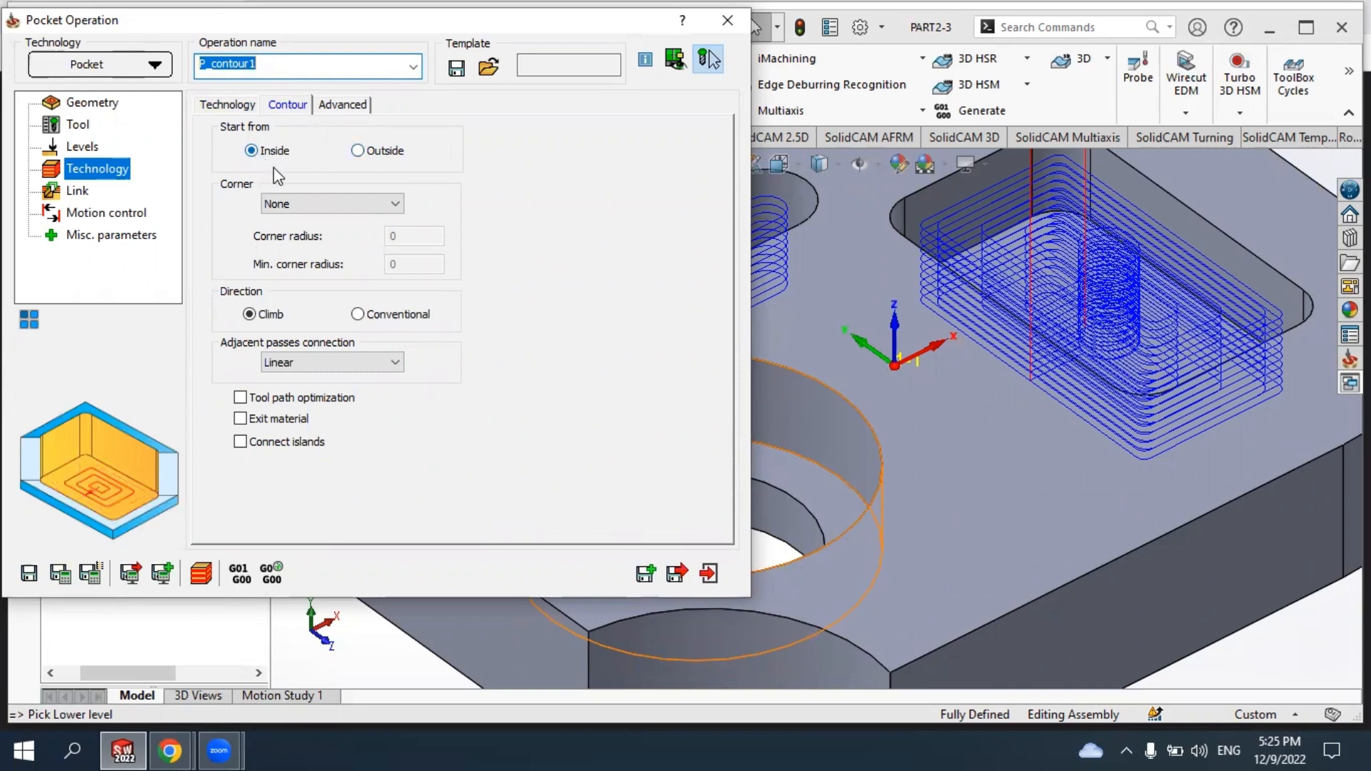
pyautogui.click(299, 203)
pyautogui.click(280, 247)
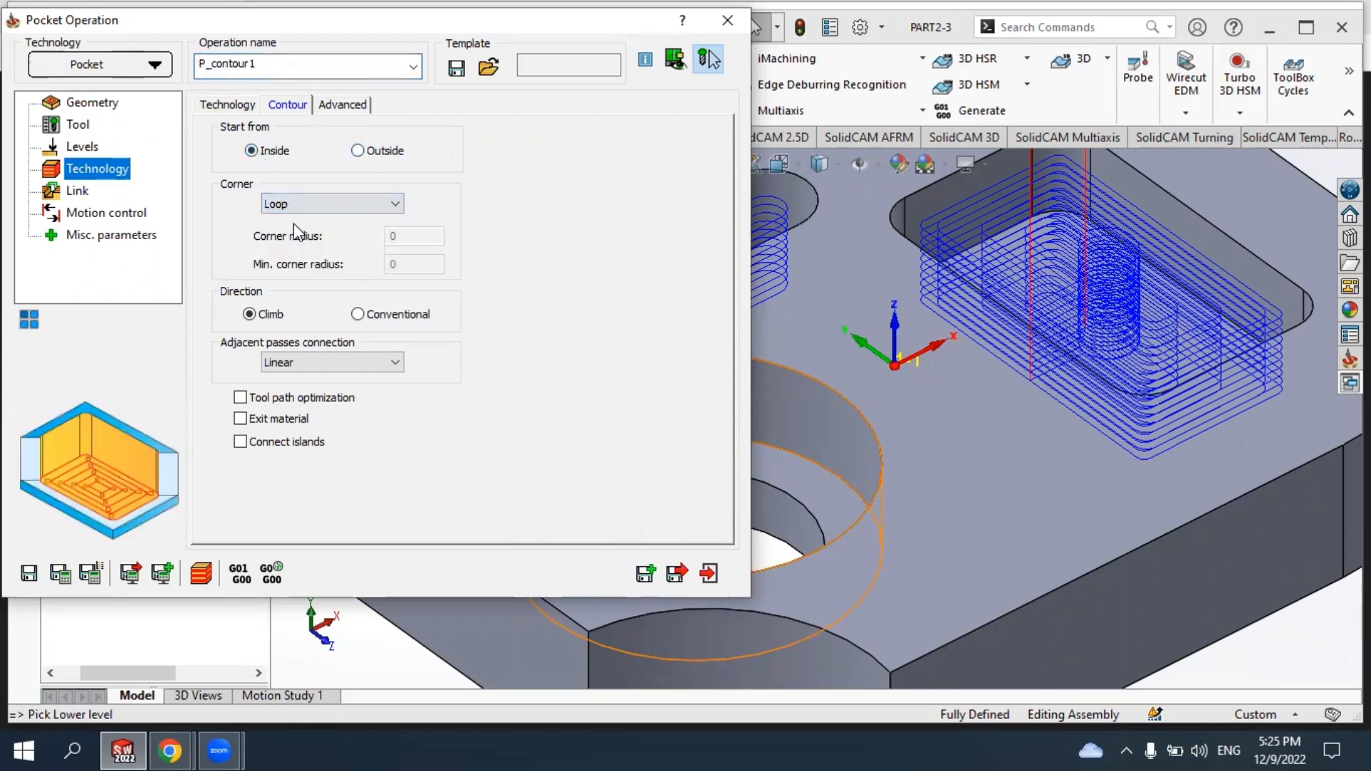
pyautogui.click(291, 201)
pyautogui.click(289, 236)
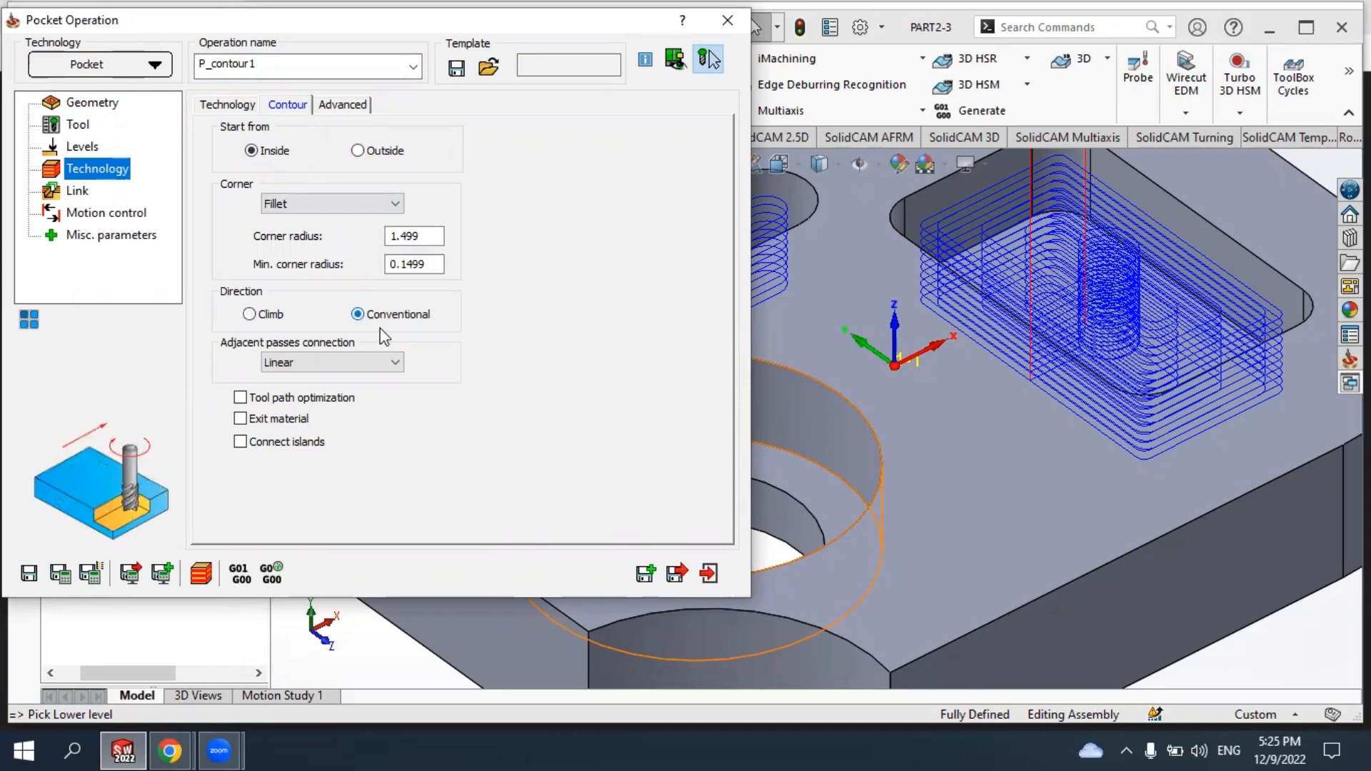
# Save and calculate the circular pocket operation with Helical ramping, and inspect its toolpath on the part.
pyautogui.click(78, 191)
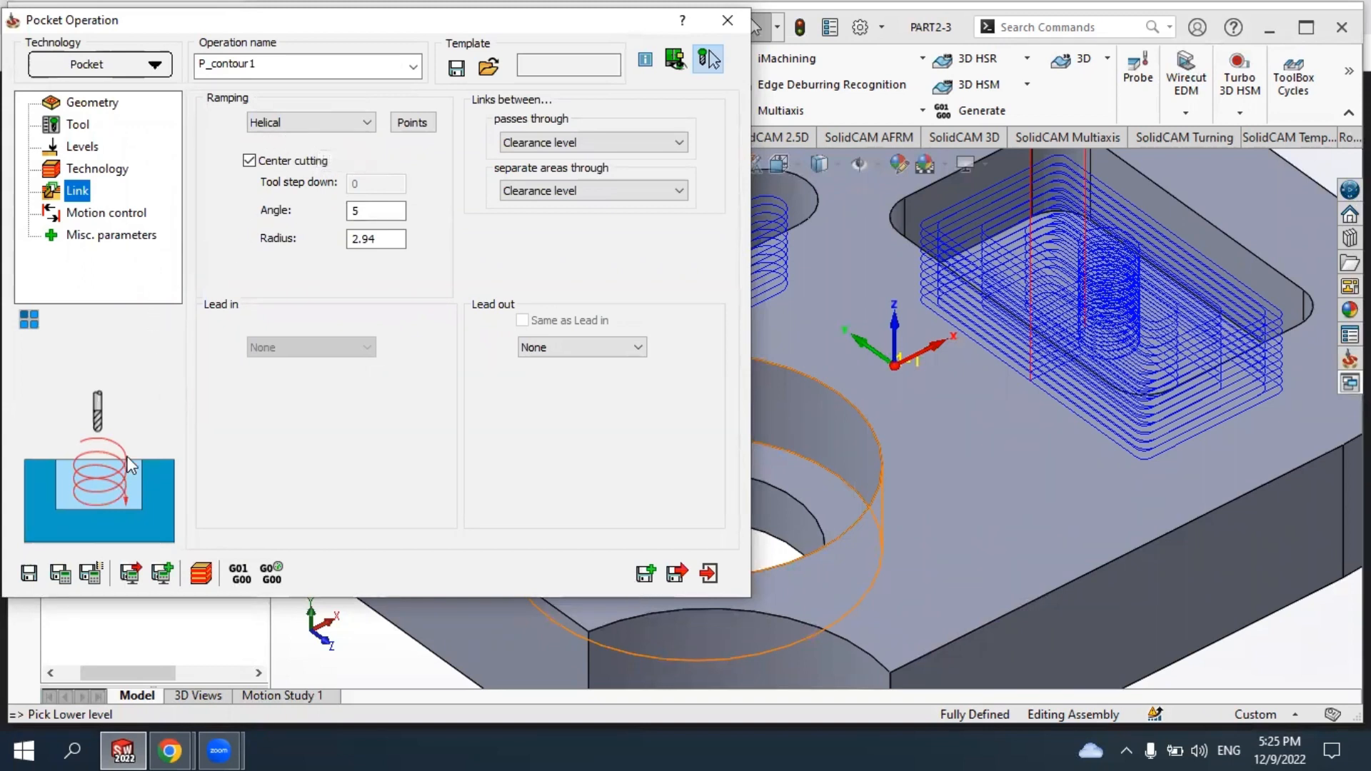
pyautogui.click(60, 573)
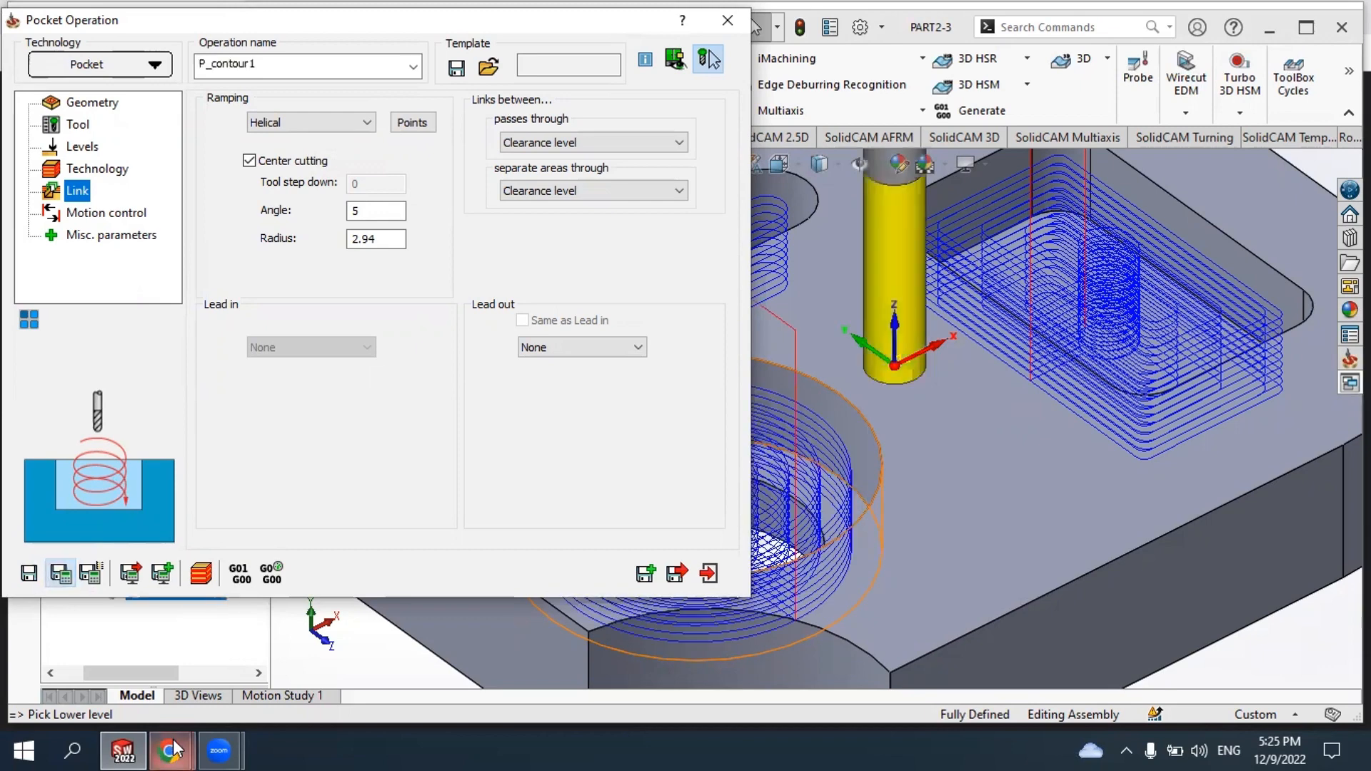
pyautogui.moveTo(170, 750)
pyautogui.scroll(-4, 991, 446)
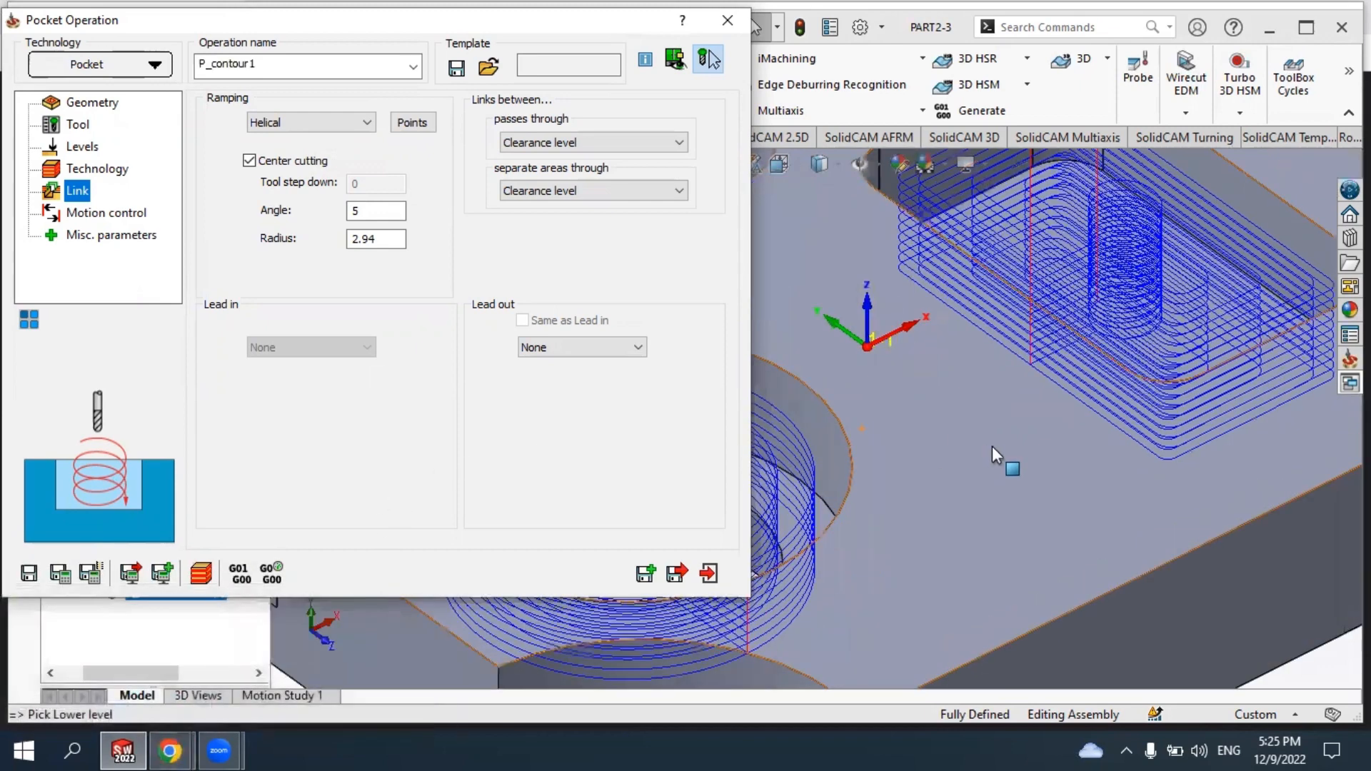
pyautogui.scroll(8, 1008, 438)
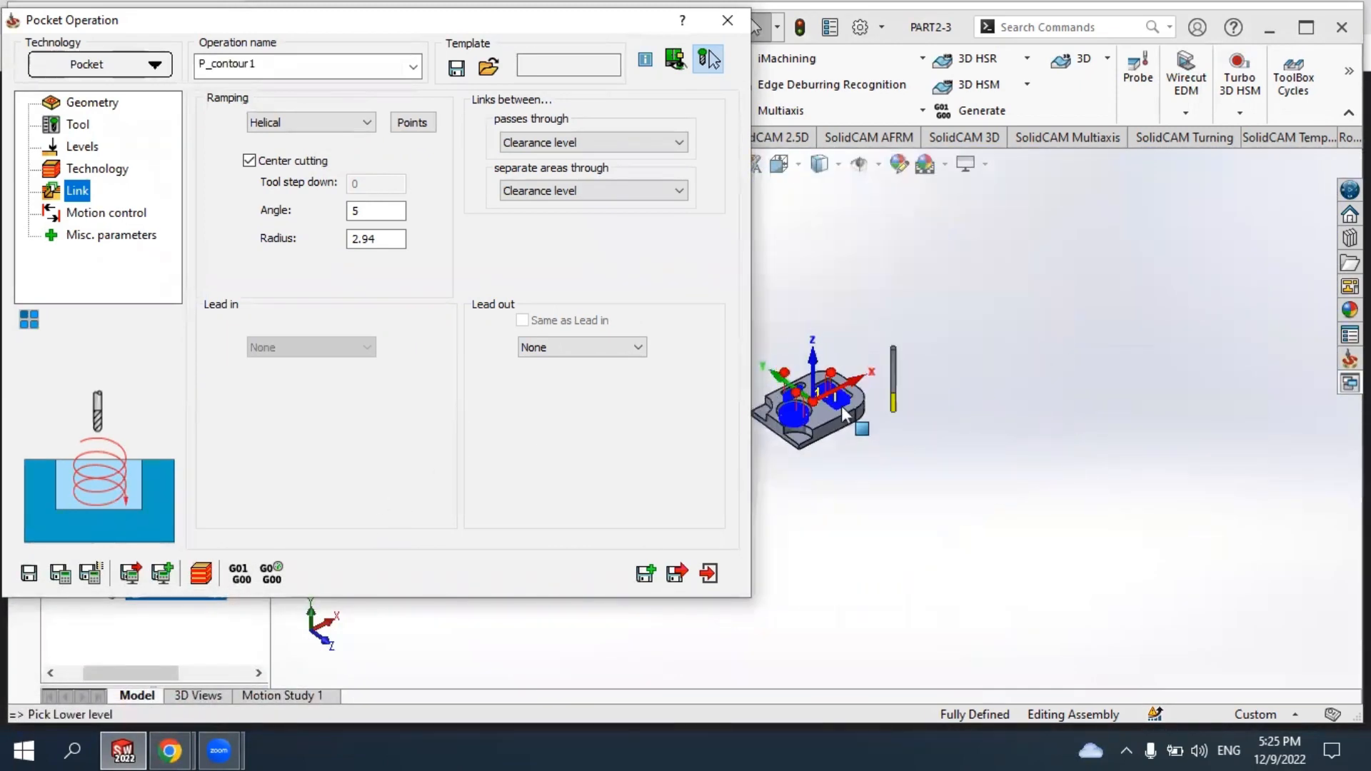
pyautogui.scroll(-8, 783, 402)
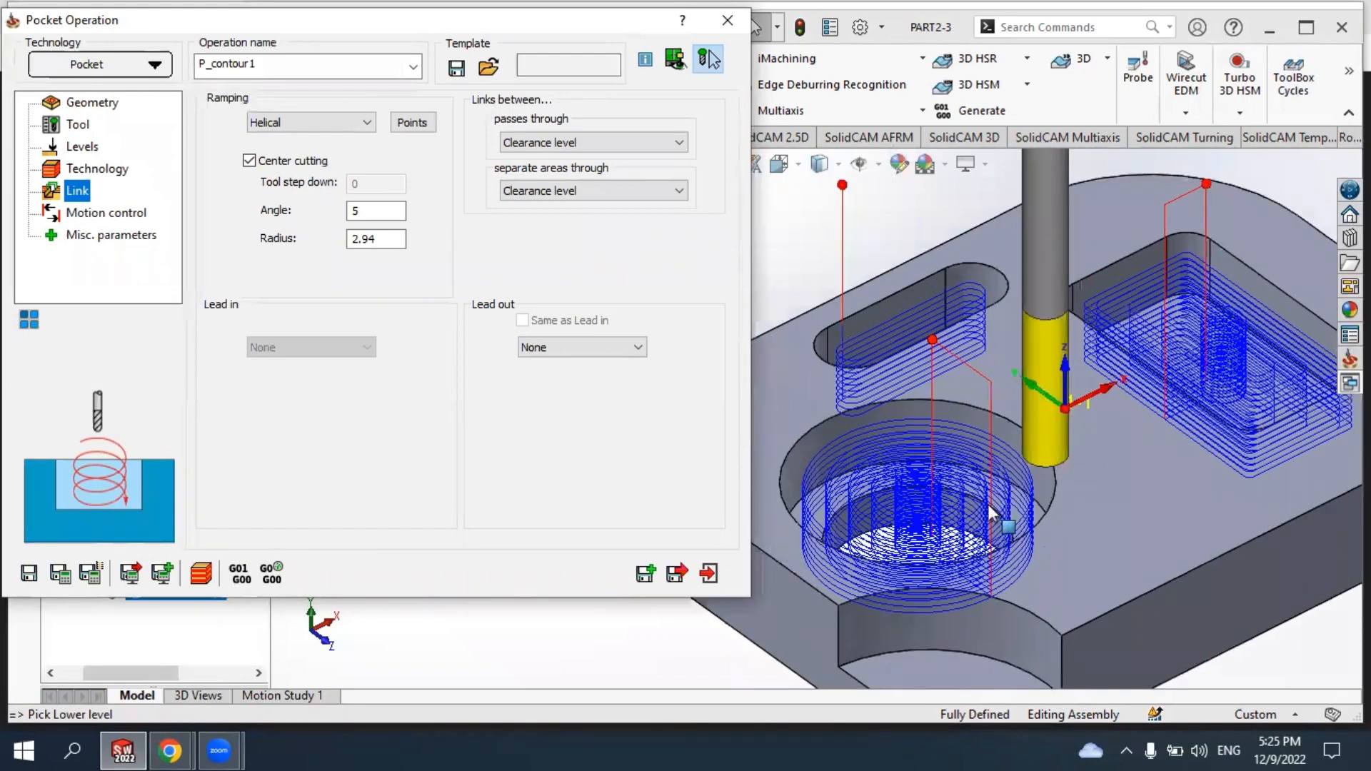
# Simulate the circular pocket's machining in SolidVerify, inspect the cut from several angles, and close the simulation.
pyautogui.click(201, 573)
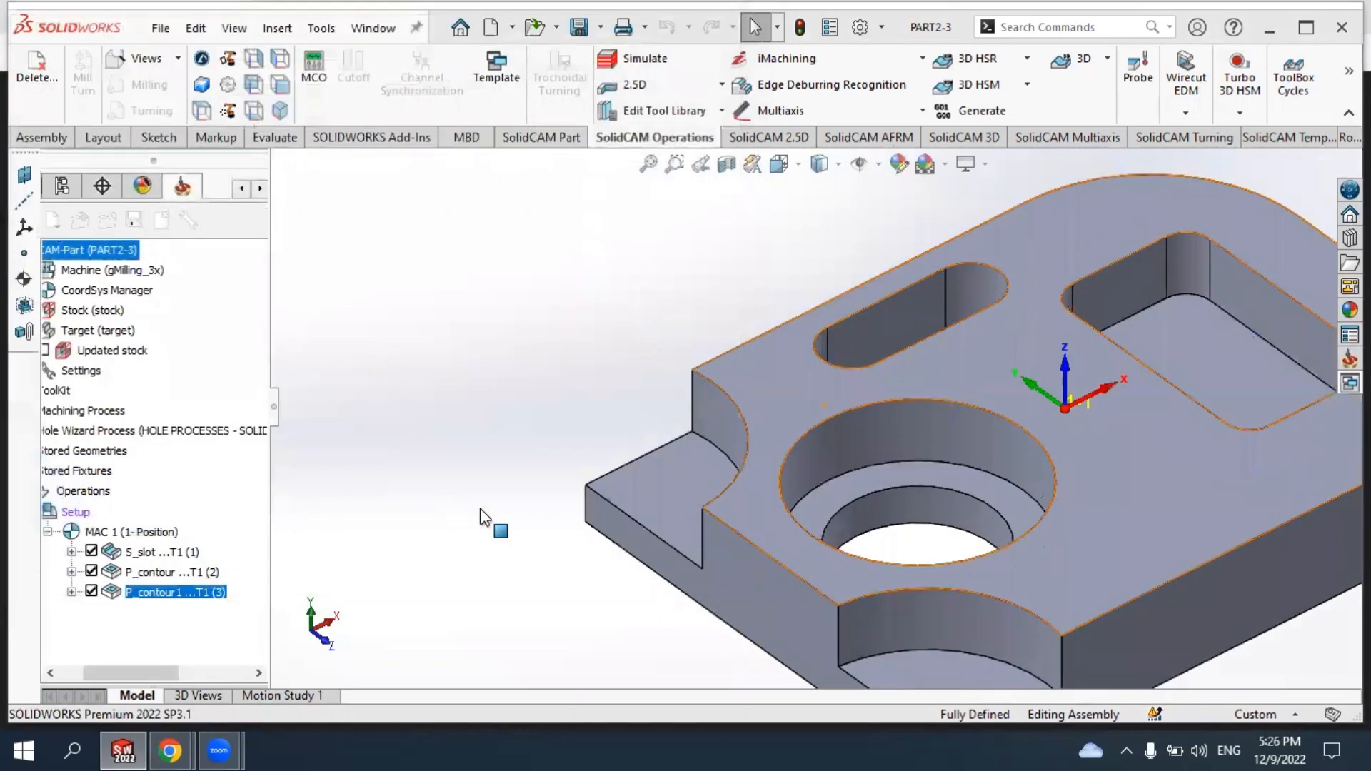
pyautogui.click(285, 259)
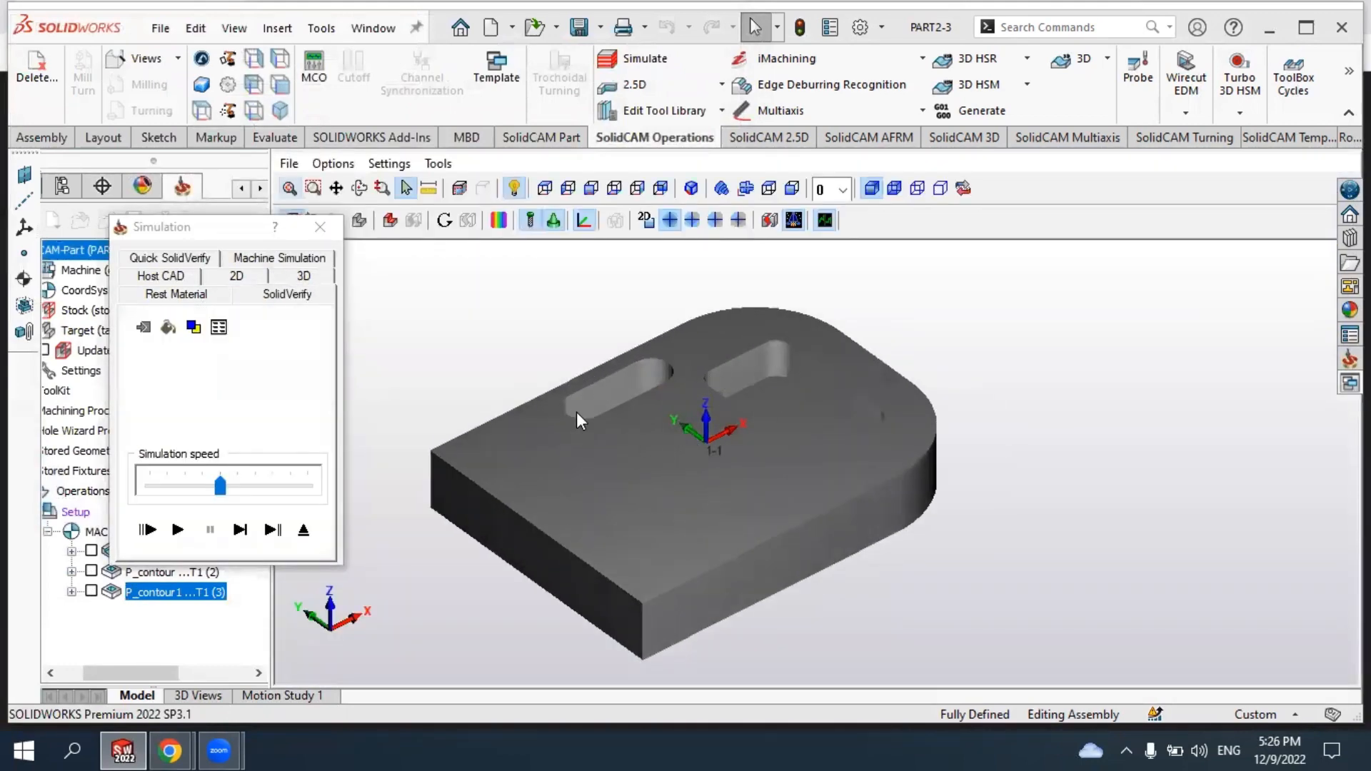
pyautogui.click(177, 529)
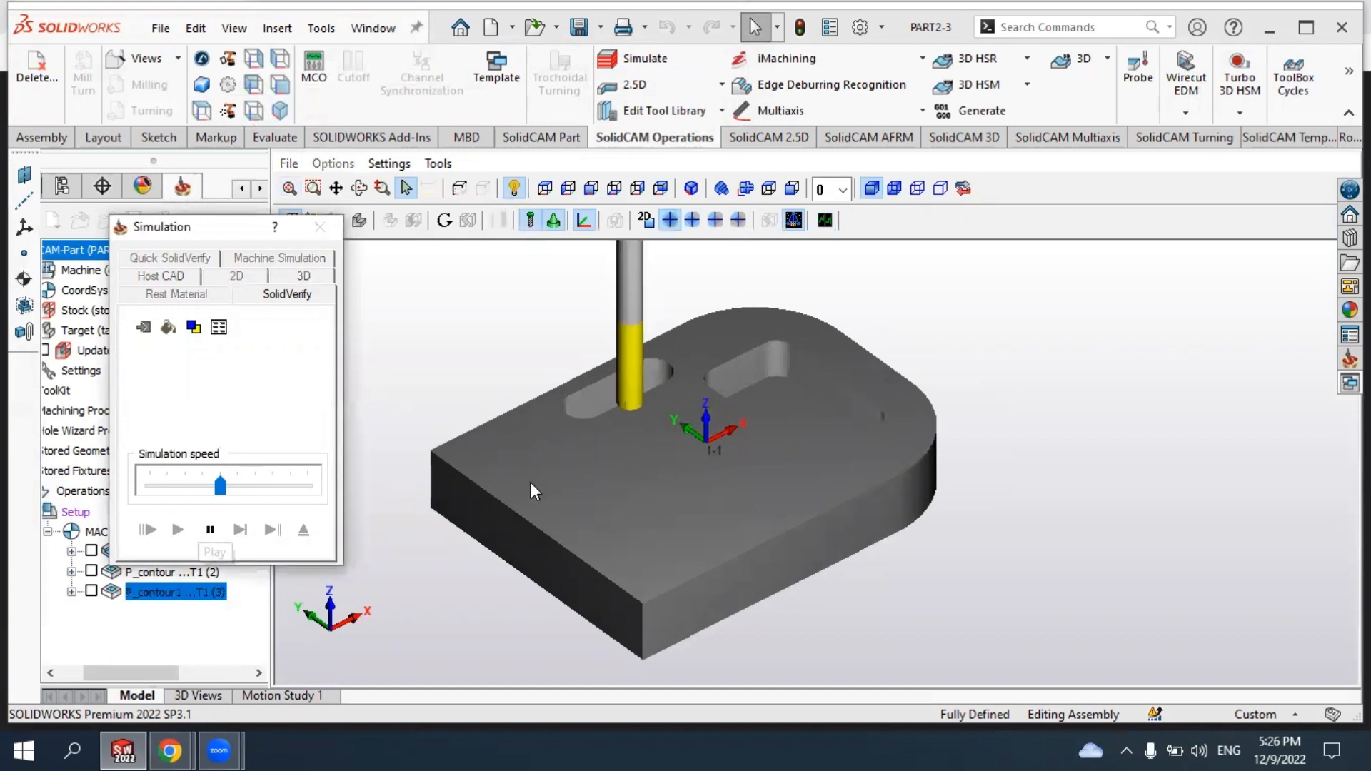
pyautogui.scroll(3, 635, 472)
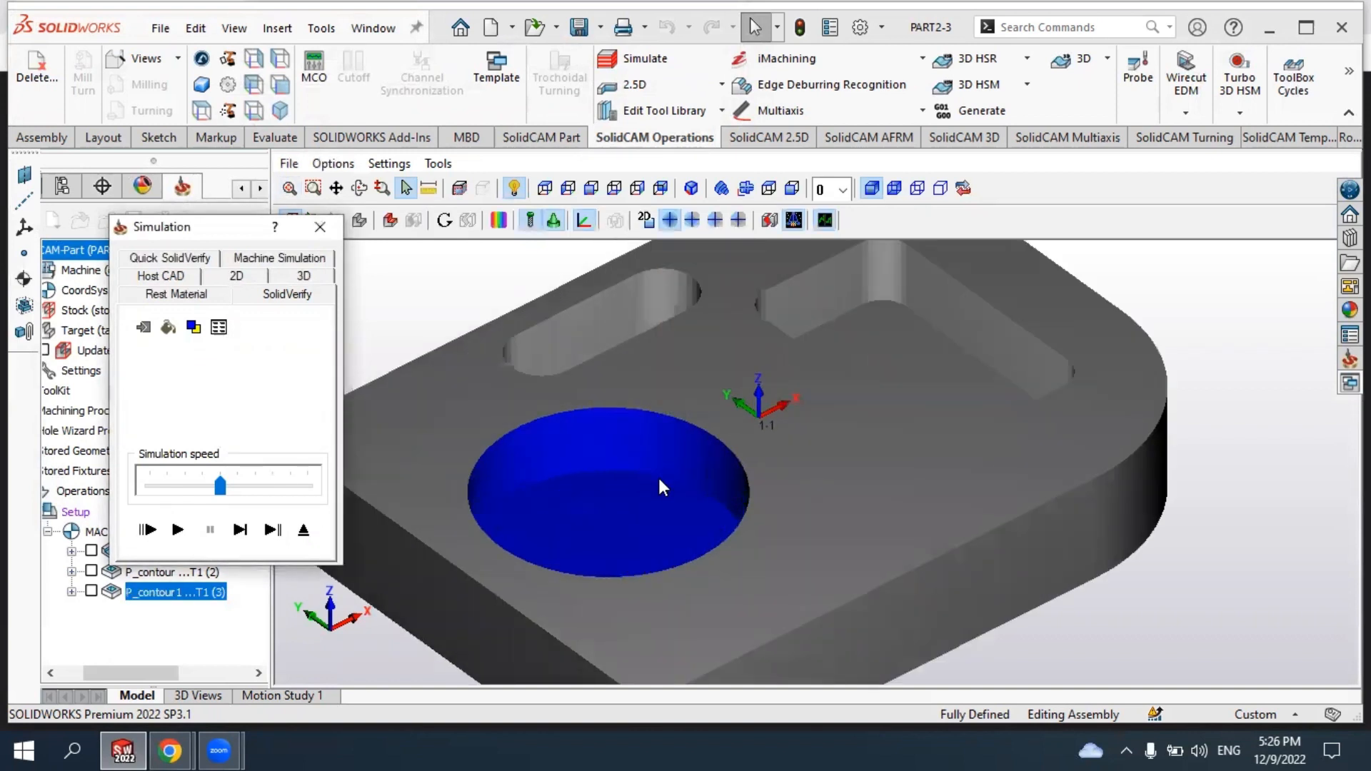
pyautogui.scroll(-3, 643, 471)
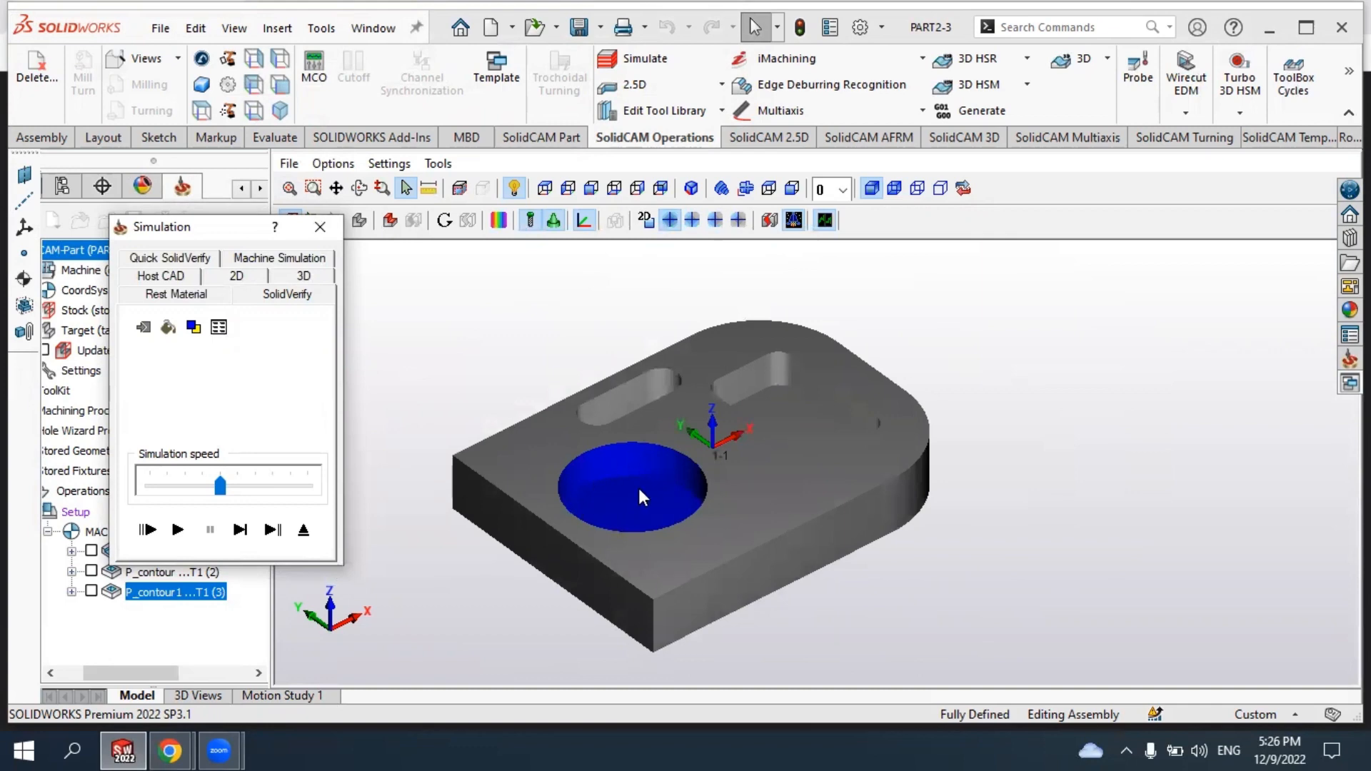
pyautogui.moveTo(638, 490); pyautogui.dragTo(530, 523, button='middle')
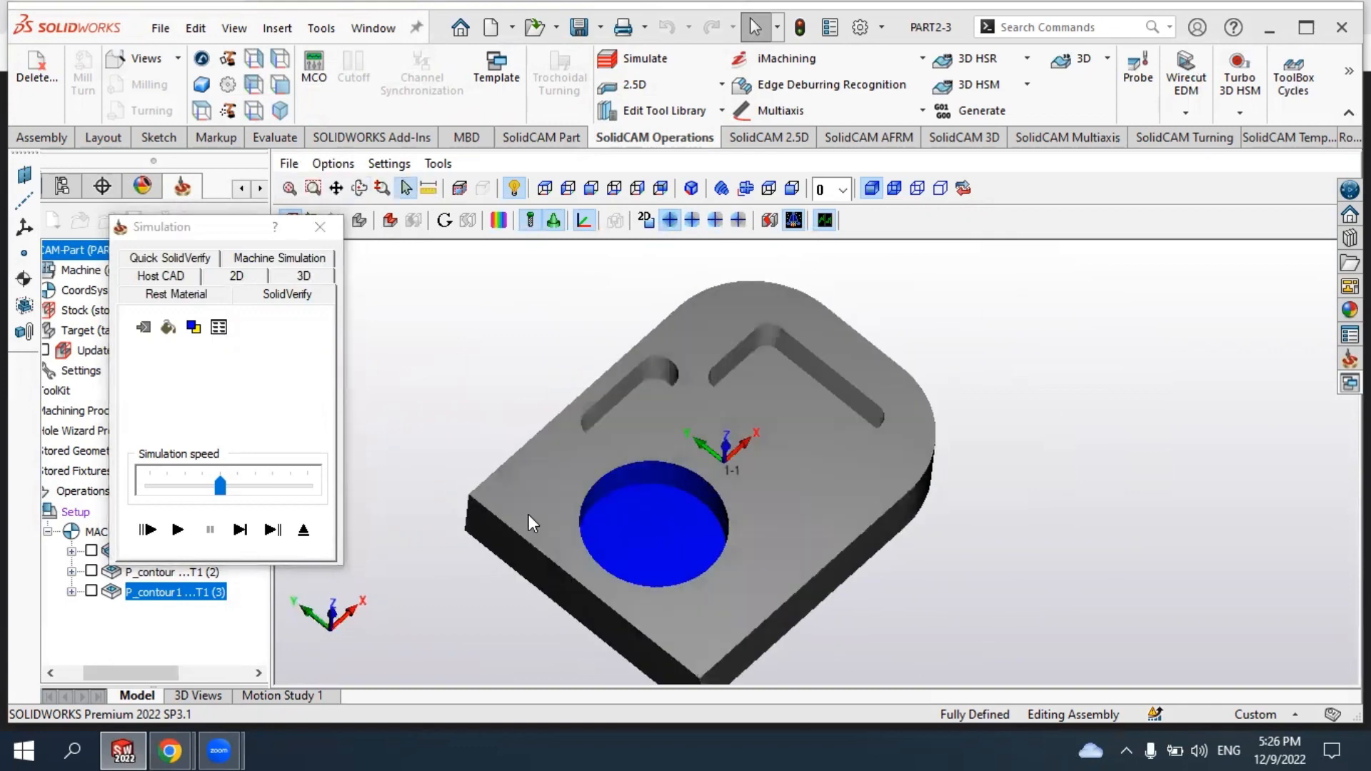
pyautogui.click(320, 226)
# Close the circular pocket operation and hide the toolpaths of the slot and both pocket operations.
pyautogui.scroll(-2, 970, 489)
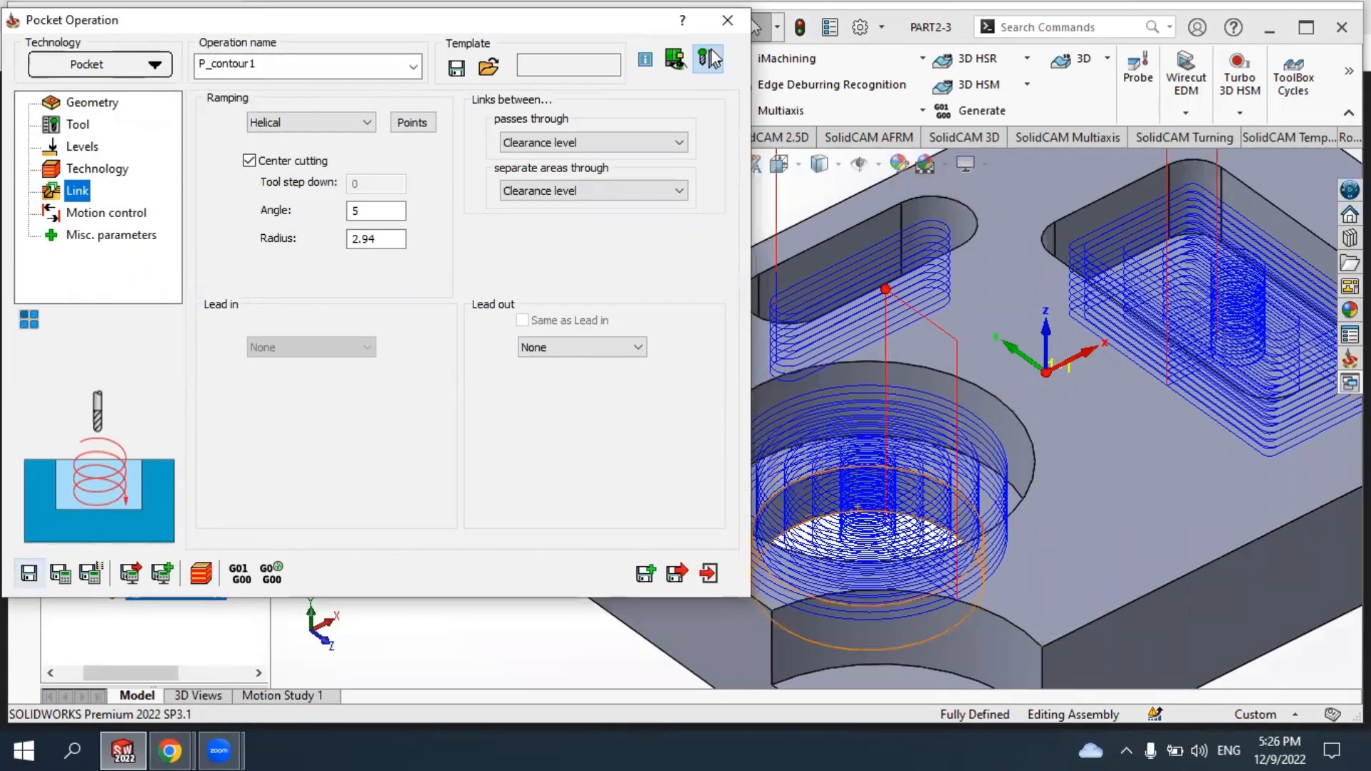
pyautogui.click(732, 22)
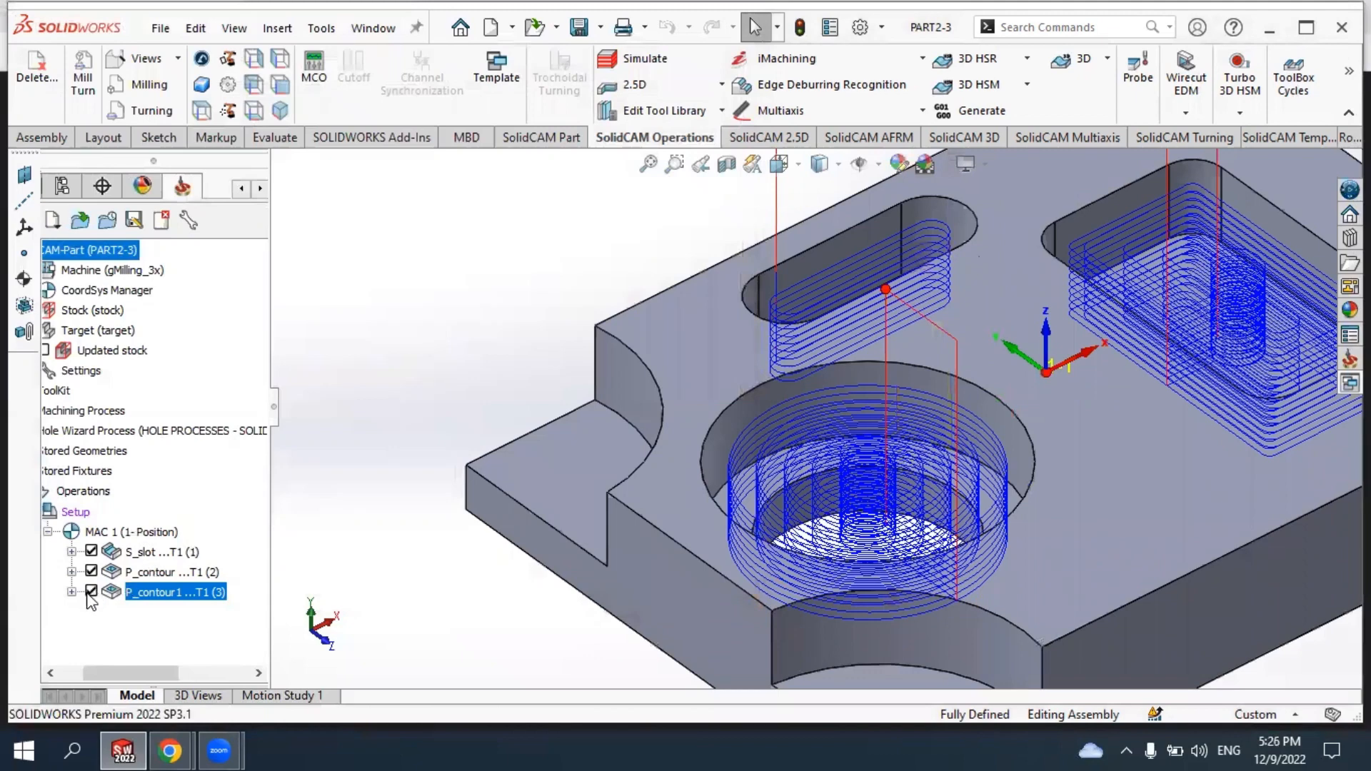
pyautogui.click(92, 591)
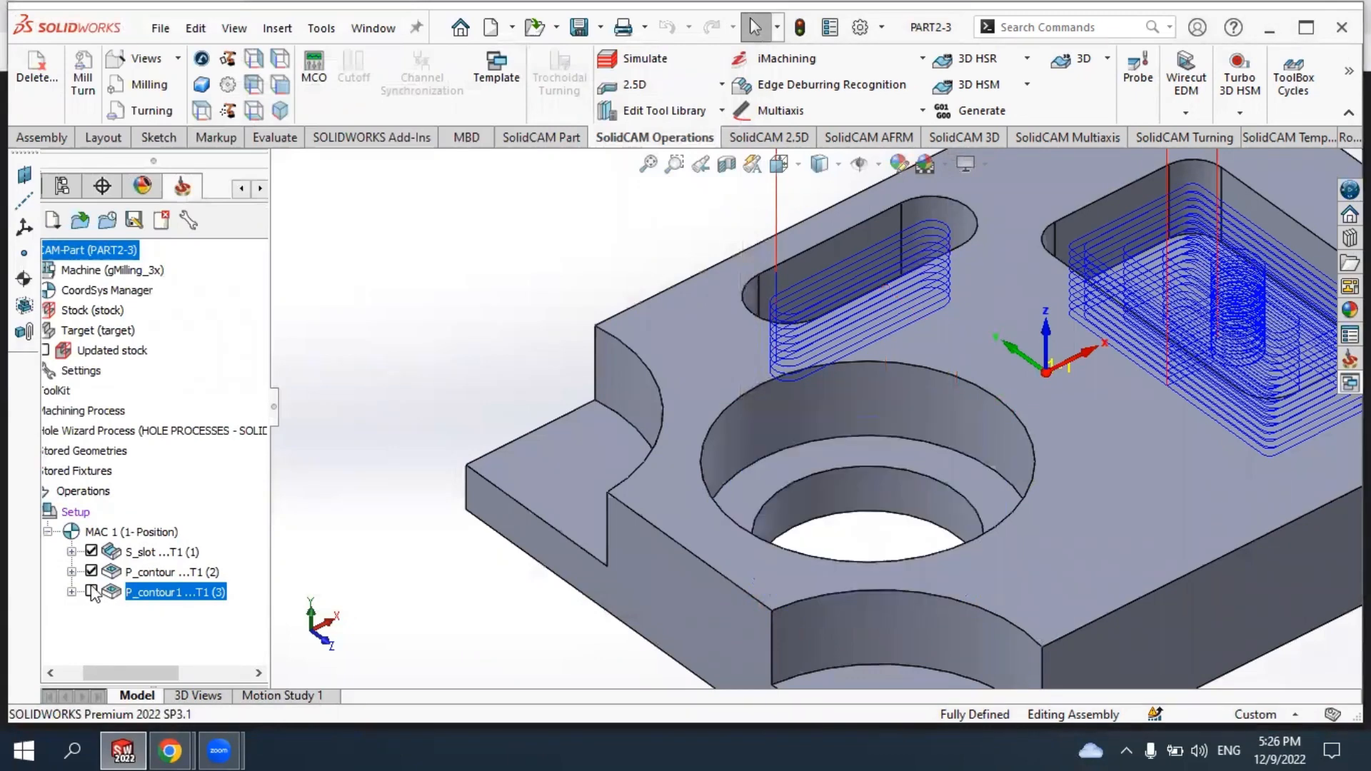
pyautogui.click(91, 571)
pyautogui.click(91, 551)
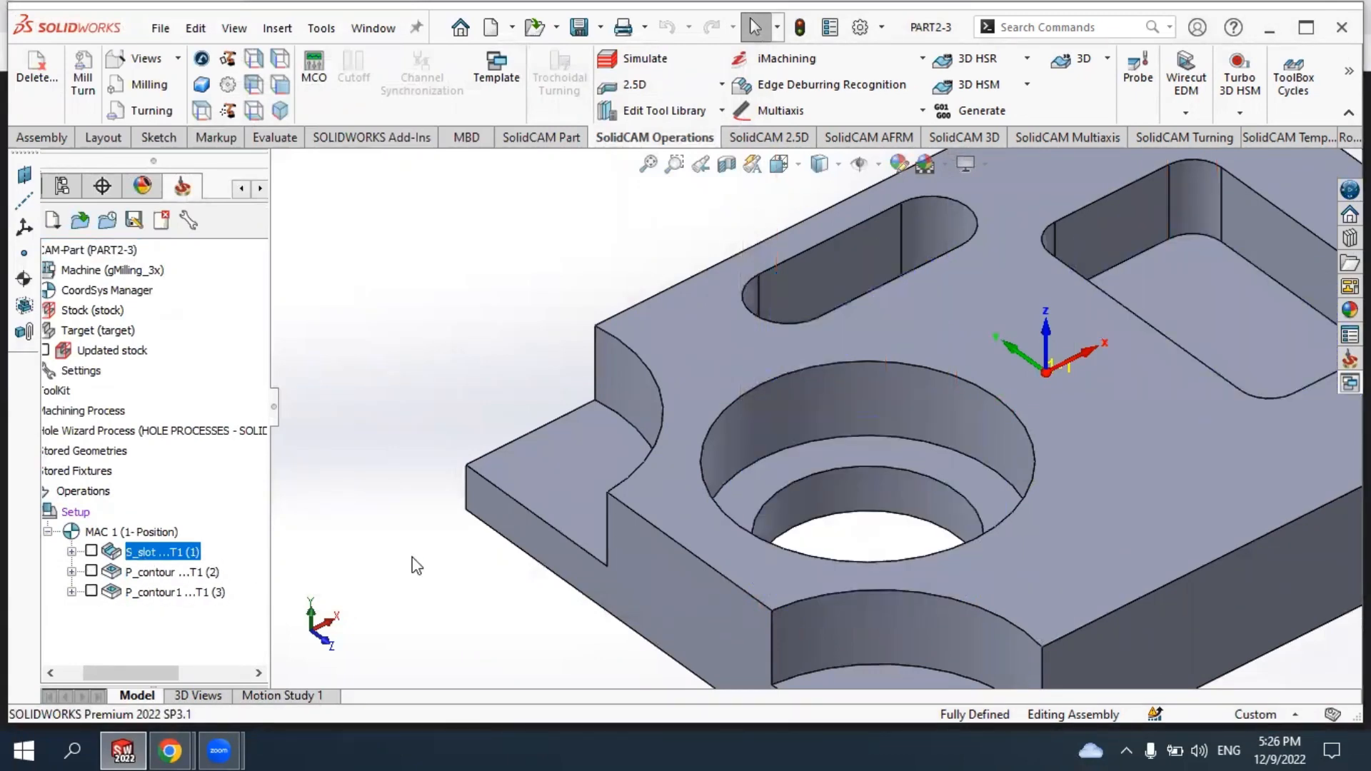
# Create a new 2.5D Pocket operation using the 25 mm inner hole's edge on the ledge as its geometry chain.
pyautogui.press('f')
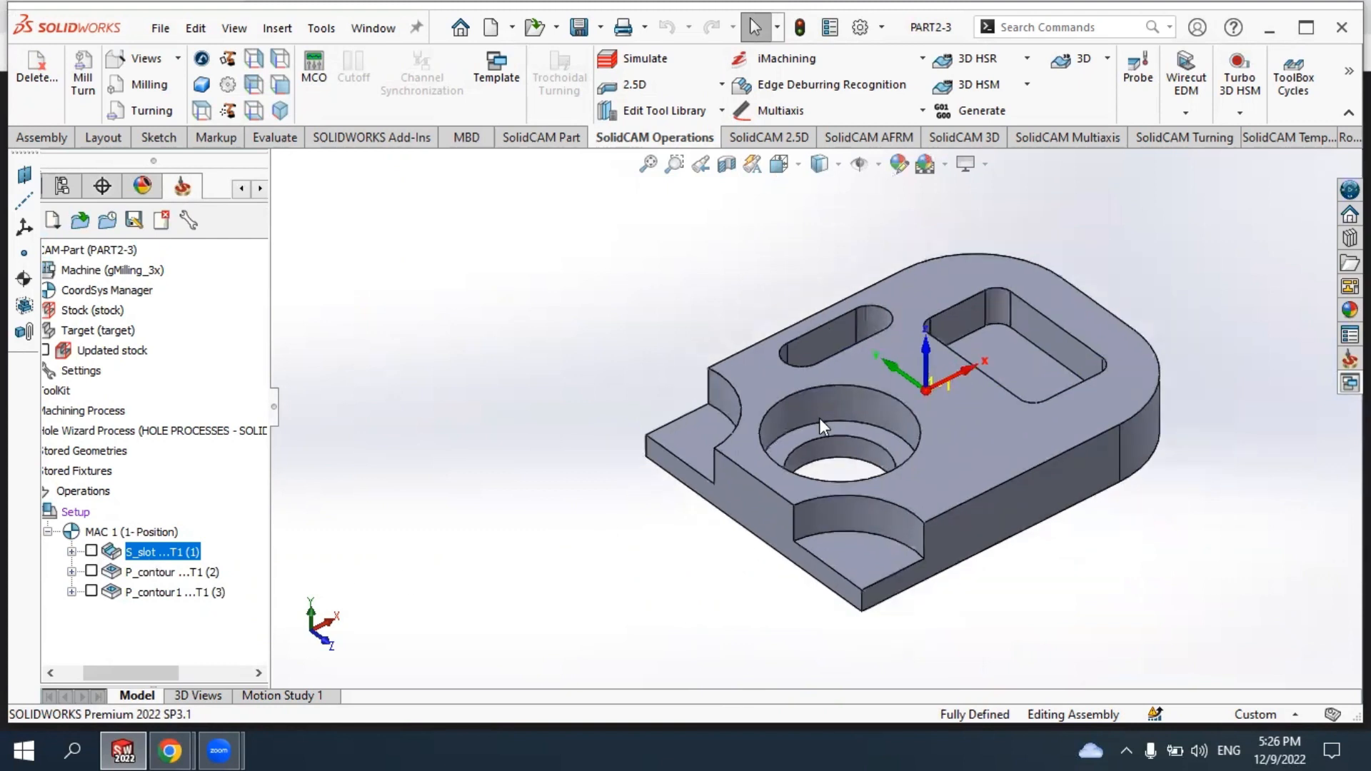
pyautogui.scroll(-2, 828, 432)
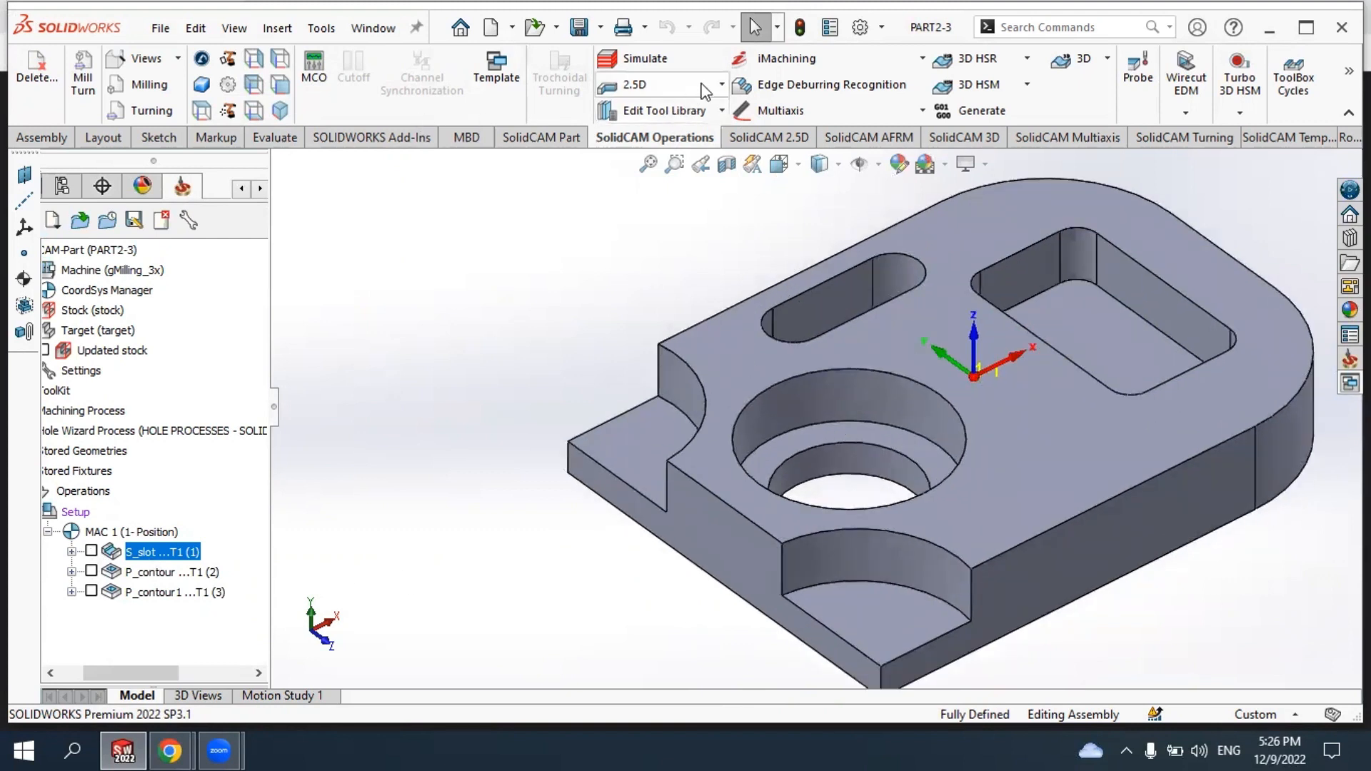
pyautogui.click(723, 85)
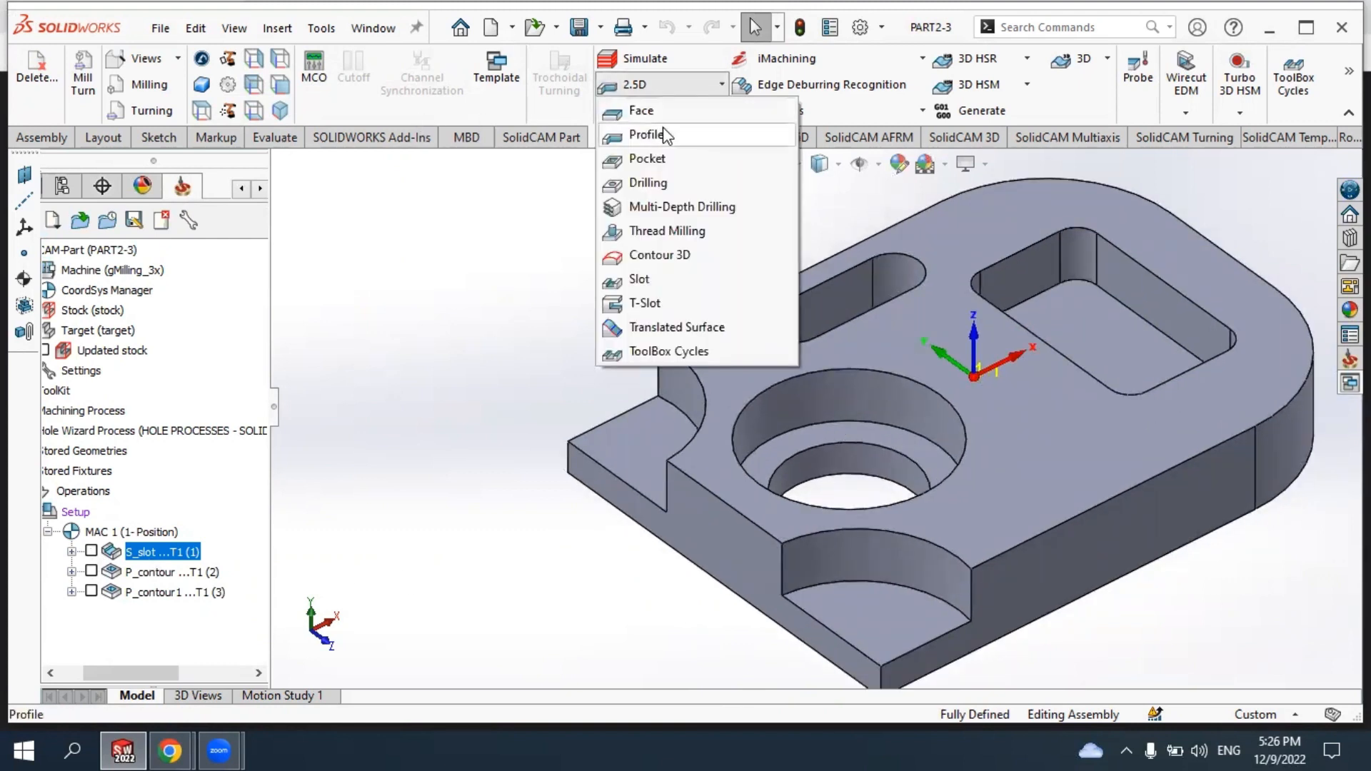
pyautogui.click(659, 160)
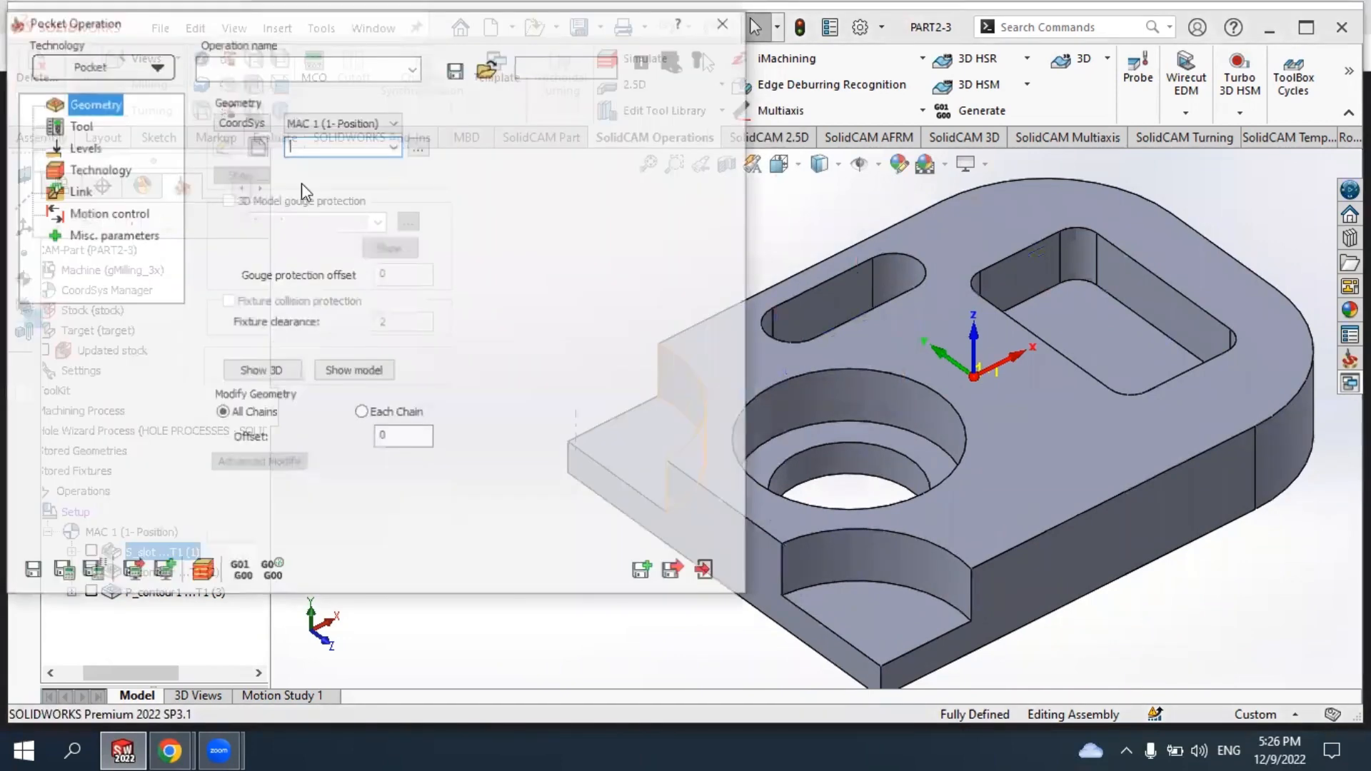
pyautogui.click(257, 147)
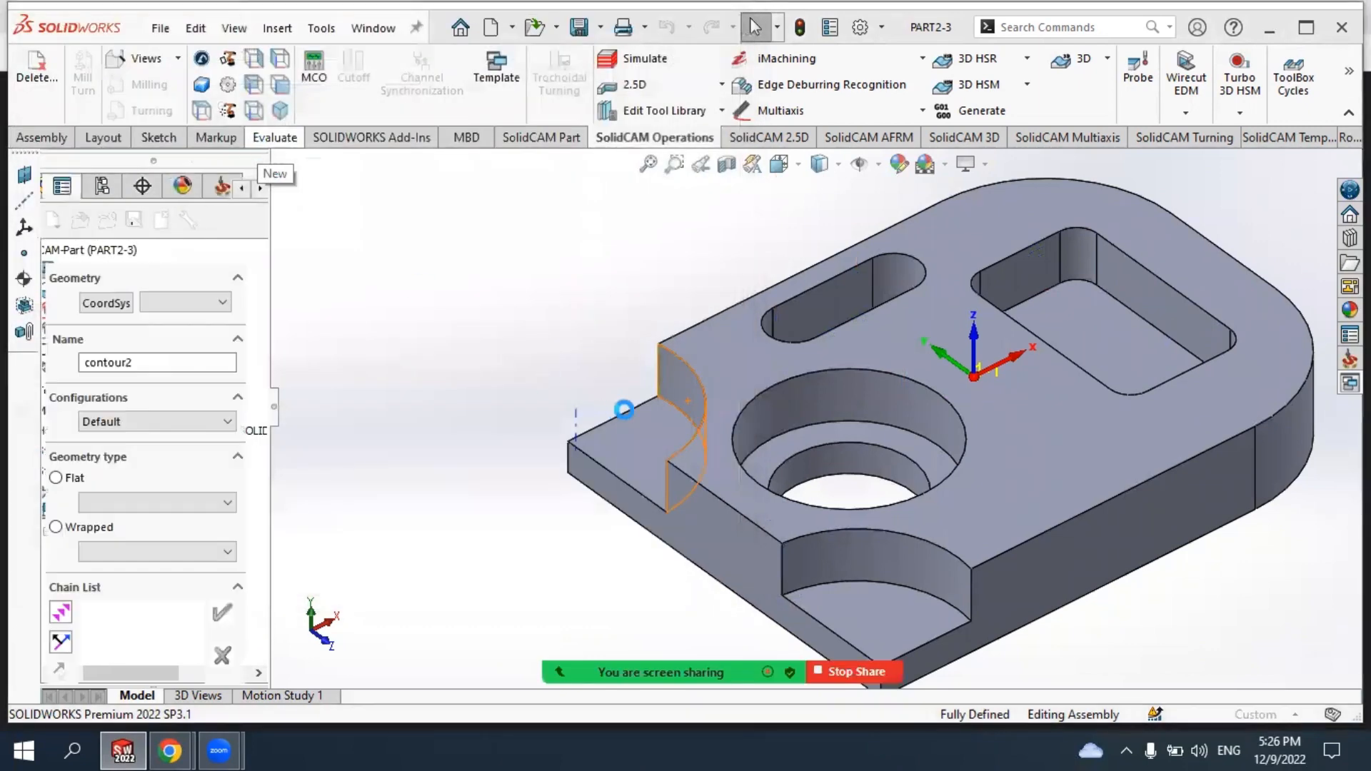
pyautogui.scroll(-3, 921, 464)
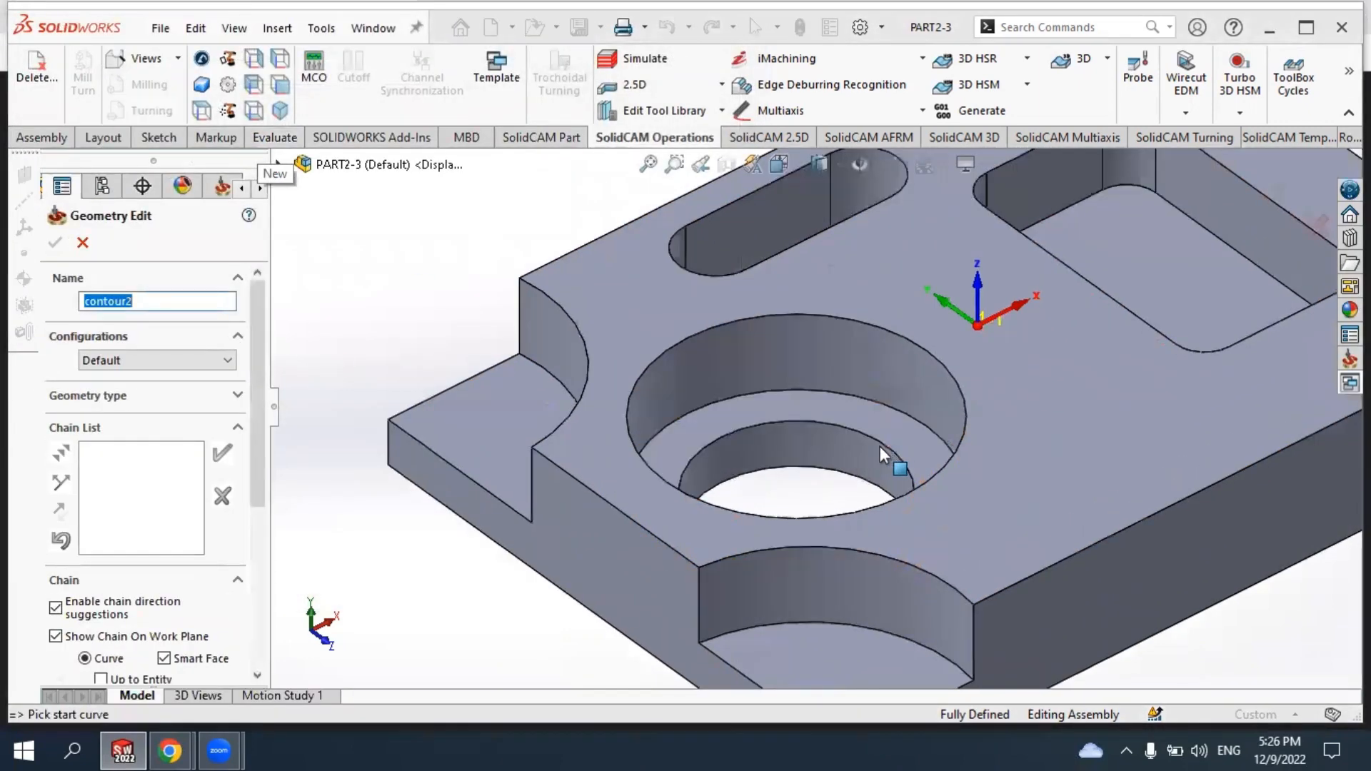
pyautogui.click(811, 427)
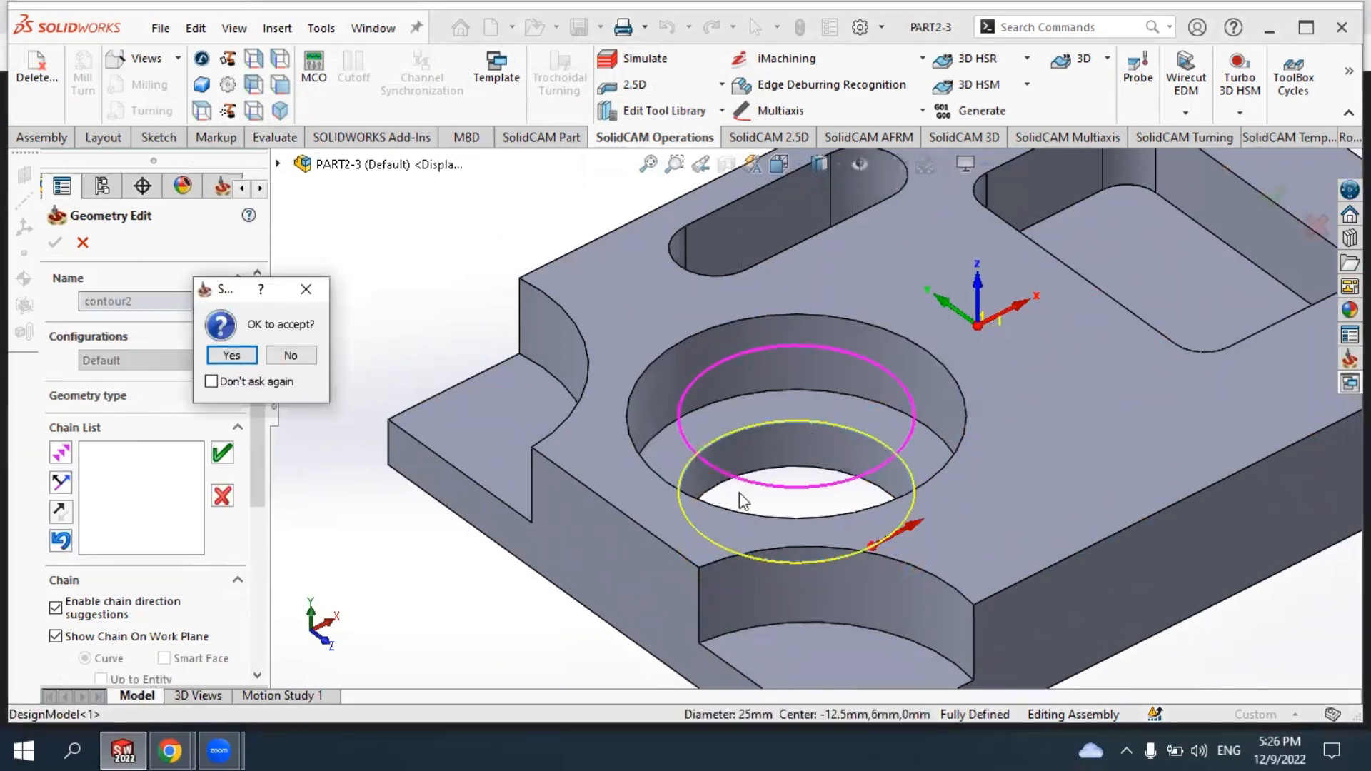
pyautogui.click(244, 360)
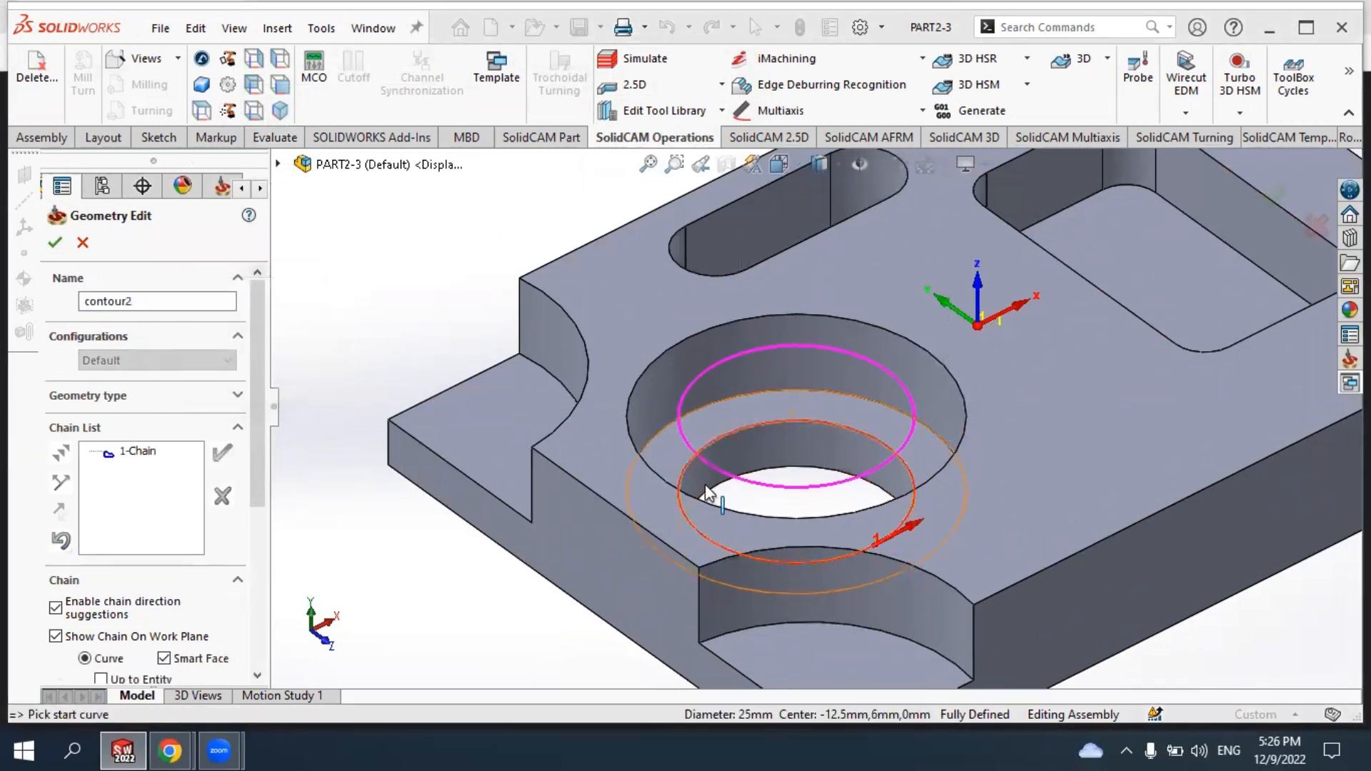
pyautogui.click(55, 242)
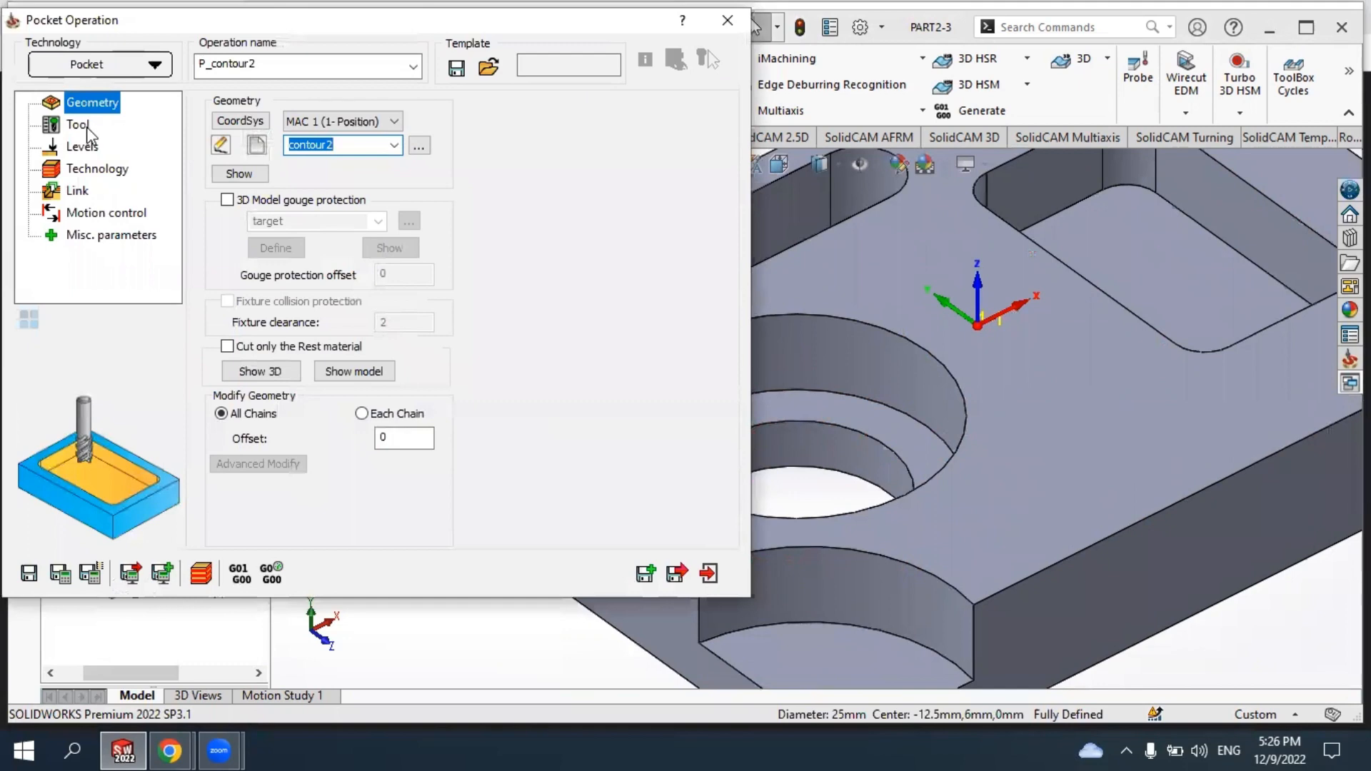
# Assign the existing 6 mm end mill to the inner hole's pocket operation.
pyautogui.click(80, 126)
pyautogui.click(316, 468)
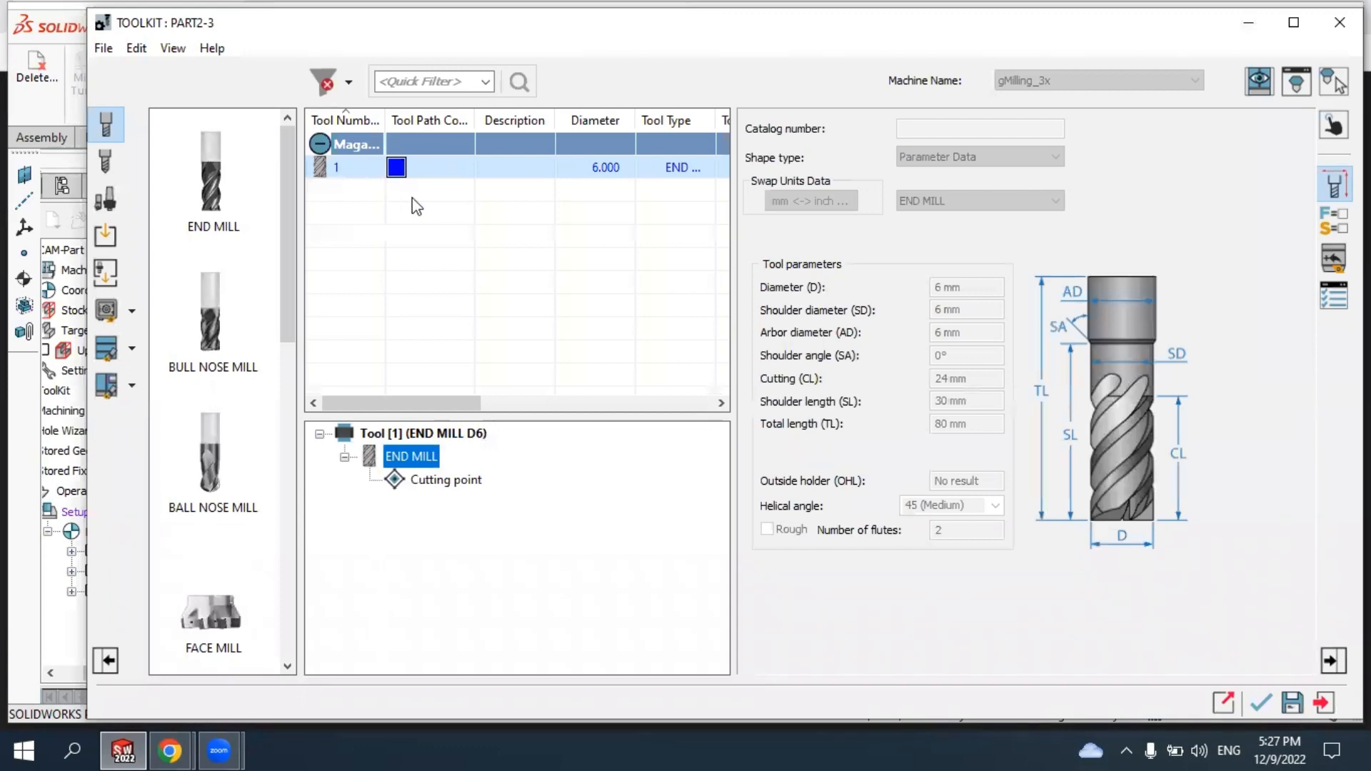
pyautogui.click(1261, 706)
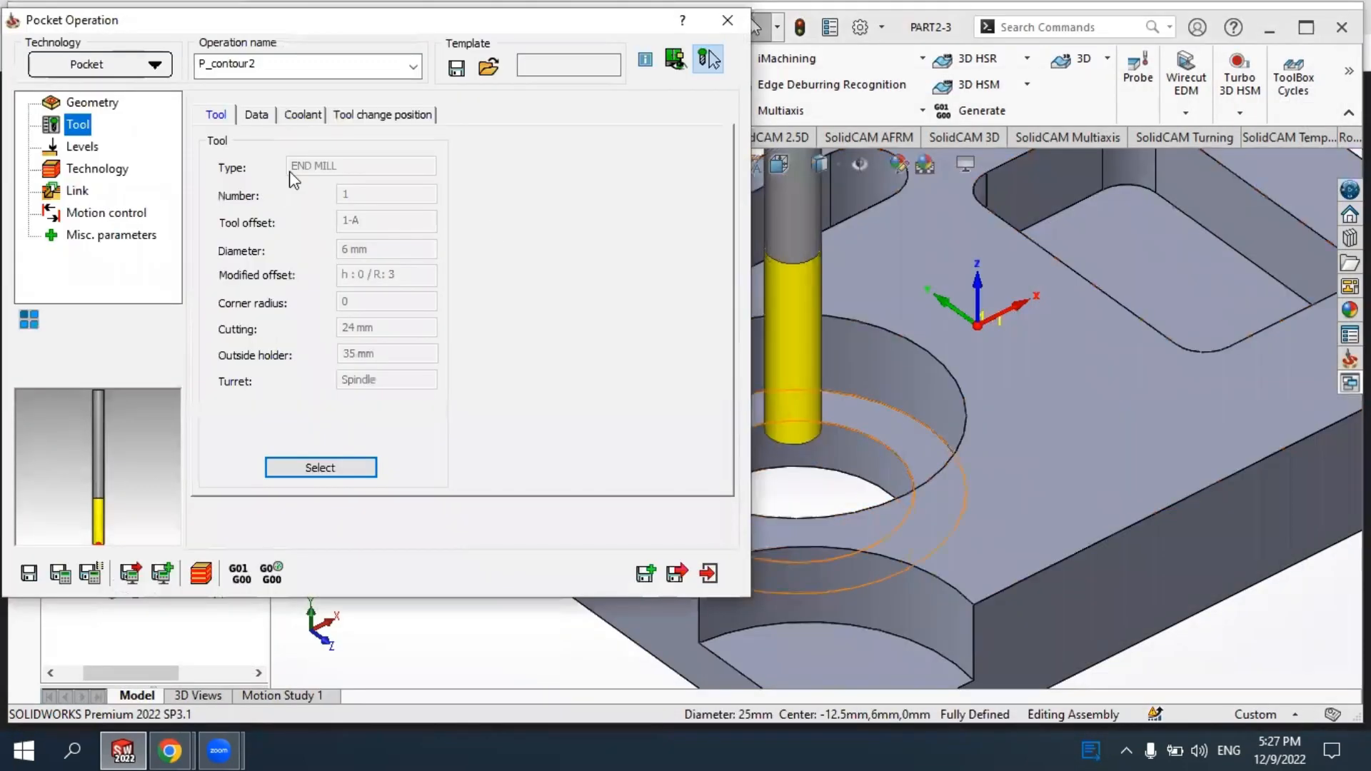
# Set the inner hole pocket's upper level to -10 by picking the ledge face inside the counterbore.
pyautogui.click(83, 148)
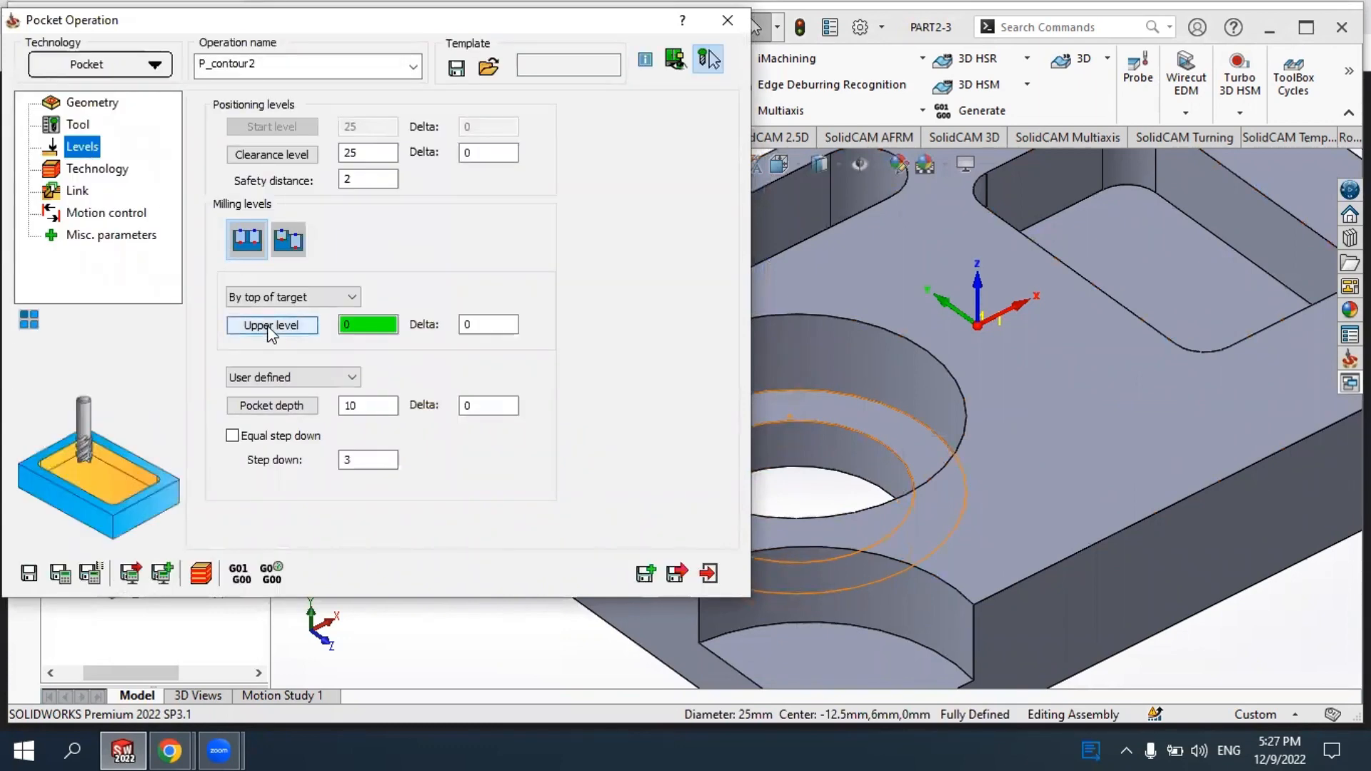
pyautogui.click(271, 326)
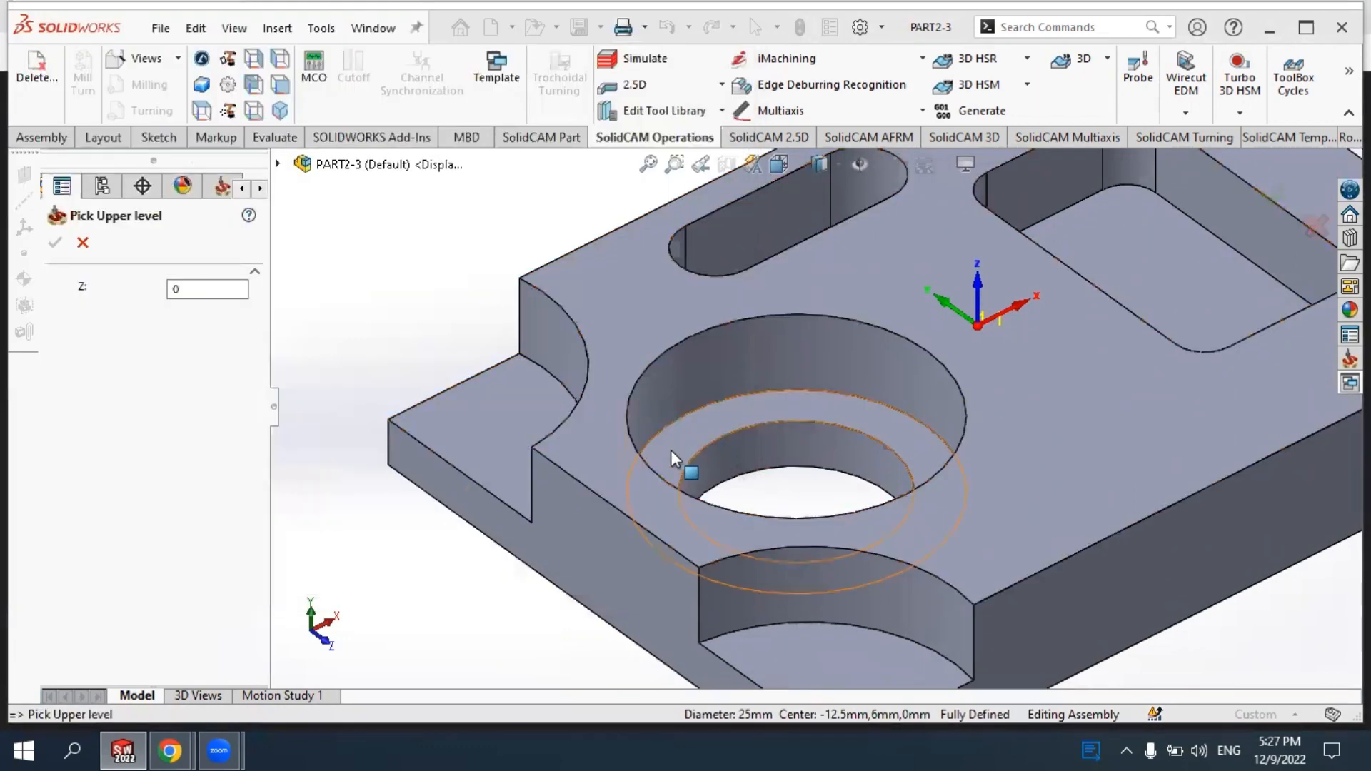
pyautogui.click(677, 445)
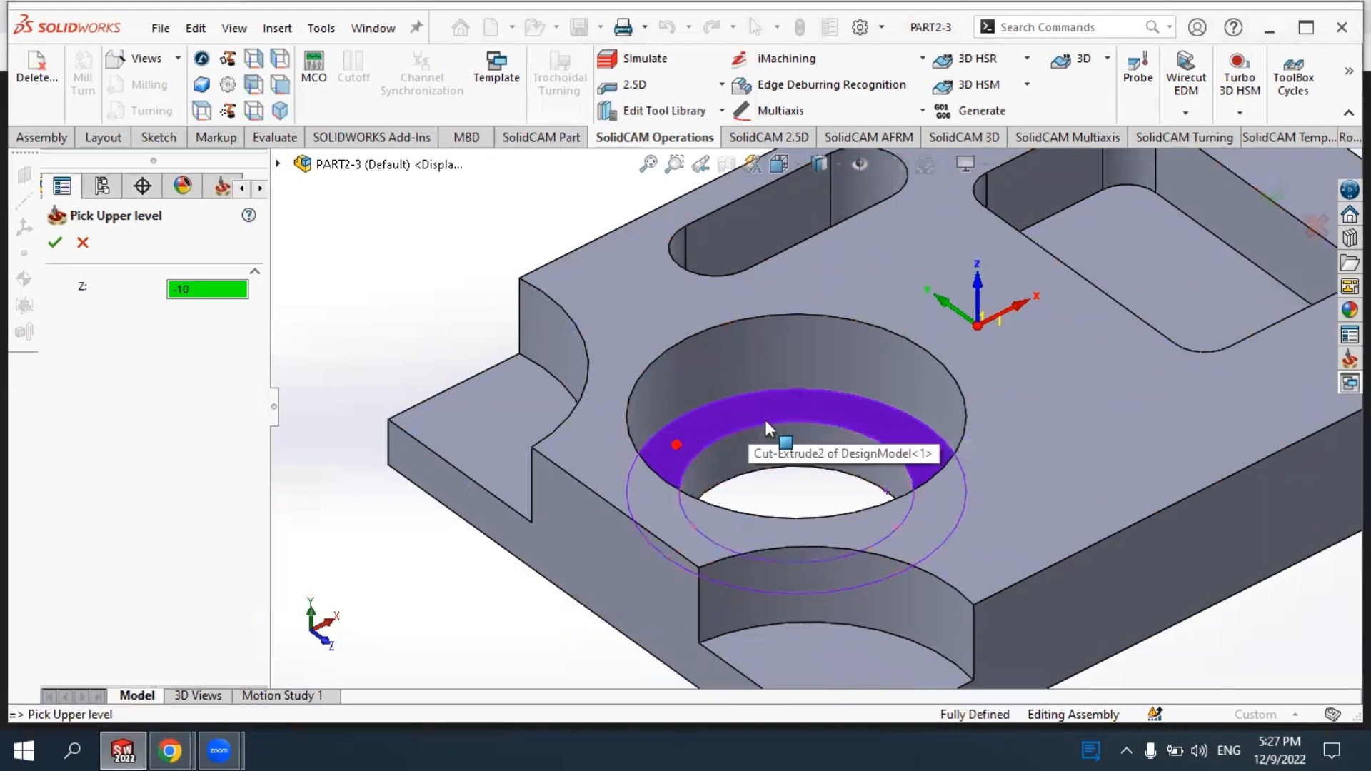
pyautogui.click(56, 242)
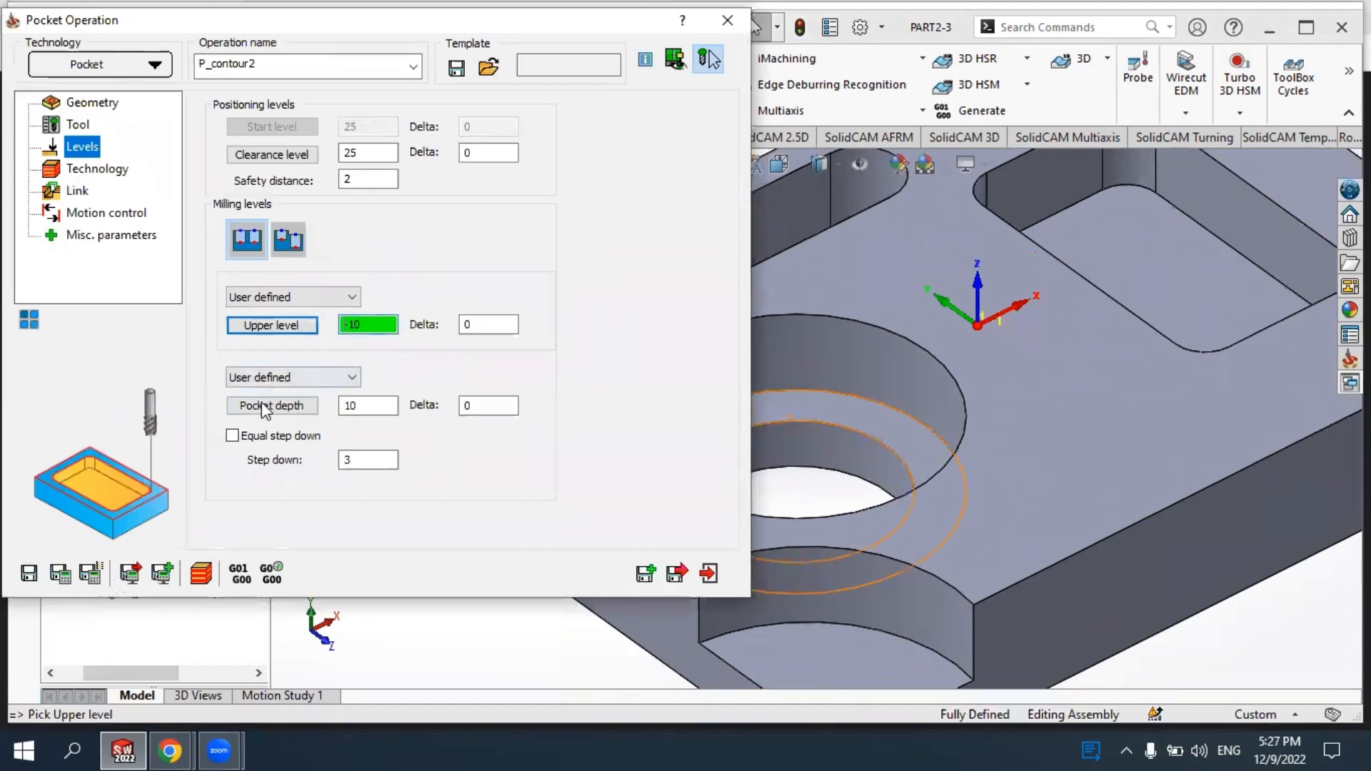
# Define the inner hole's pocket depth by picking the part's underside face at Z -16.
pyautogui.click(266, 407)
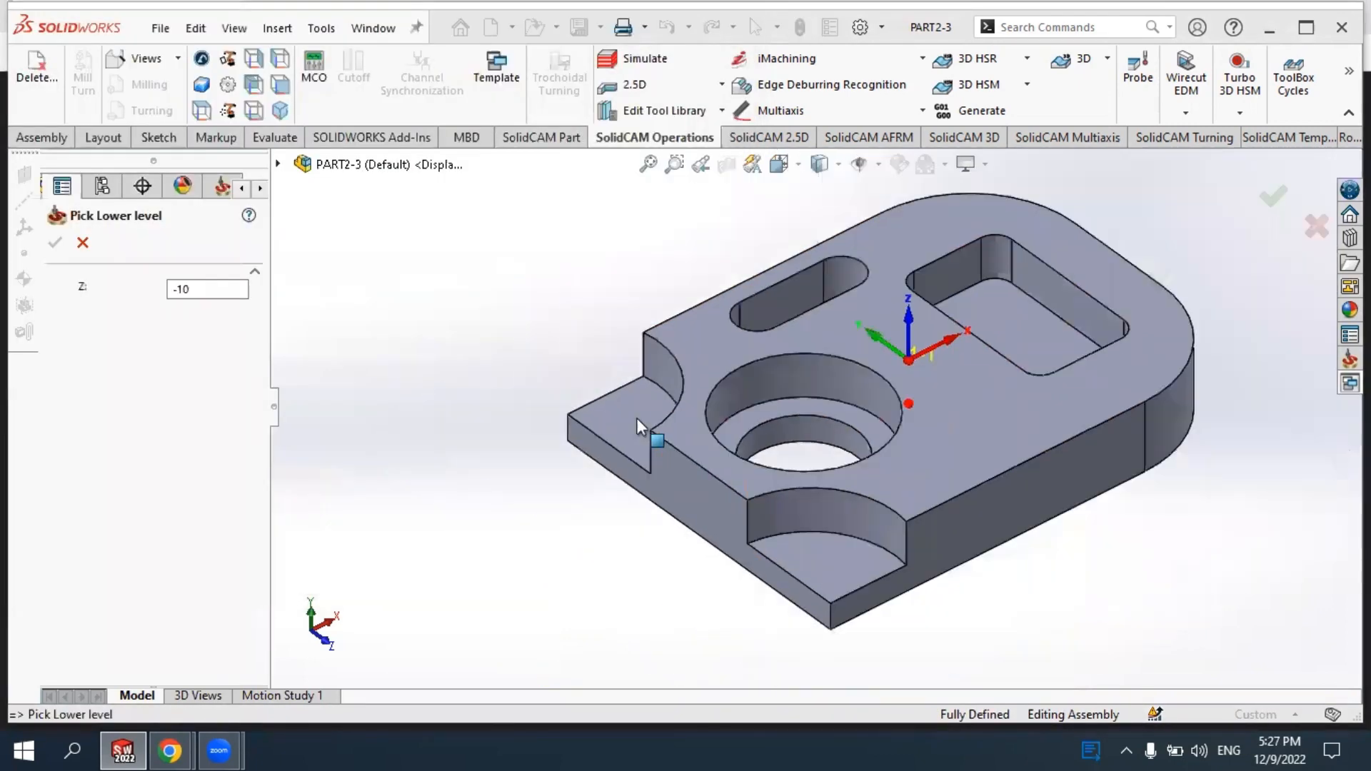
pyautogui.moveTo(680, 447); pyautogui.dragTo(679, 245, button='middle')
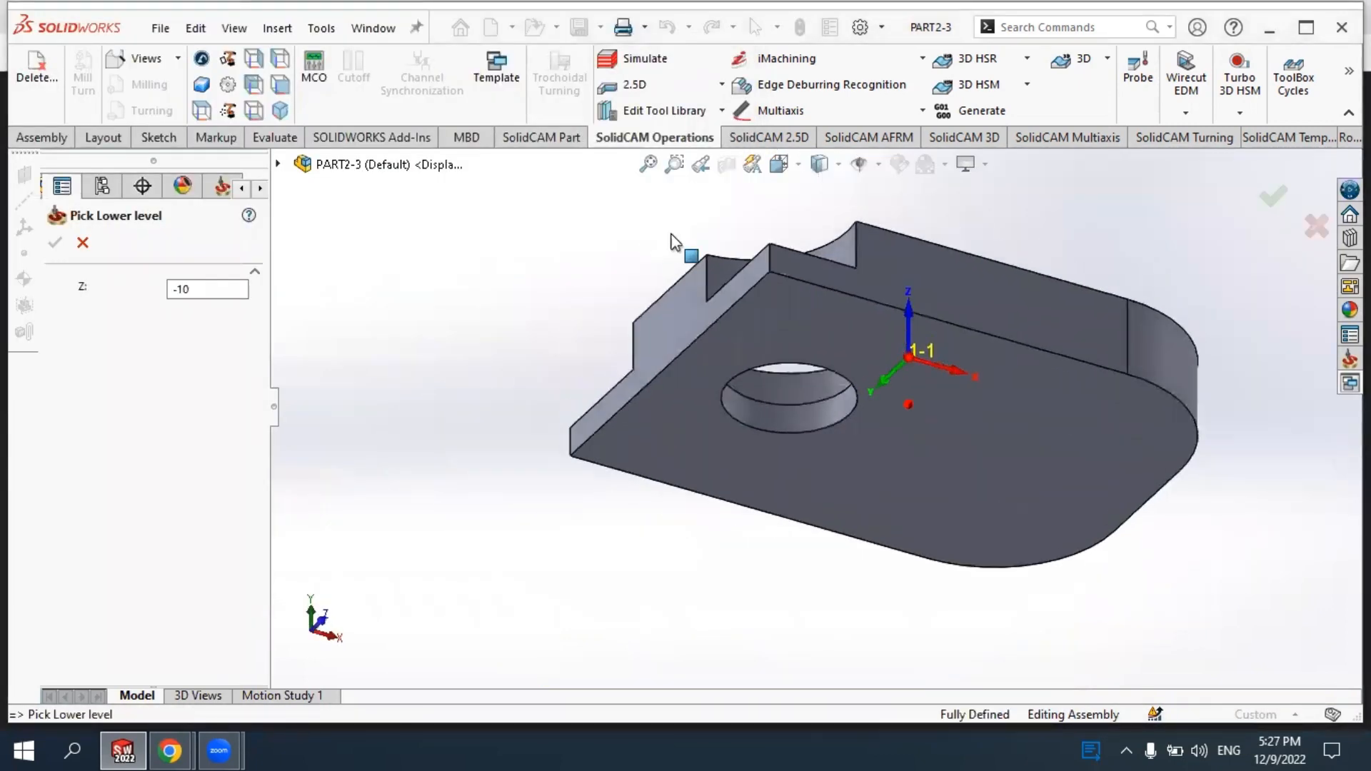
pyautogui.click(763, 328)
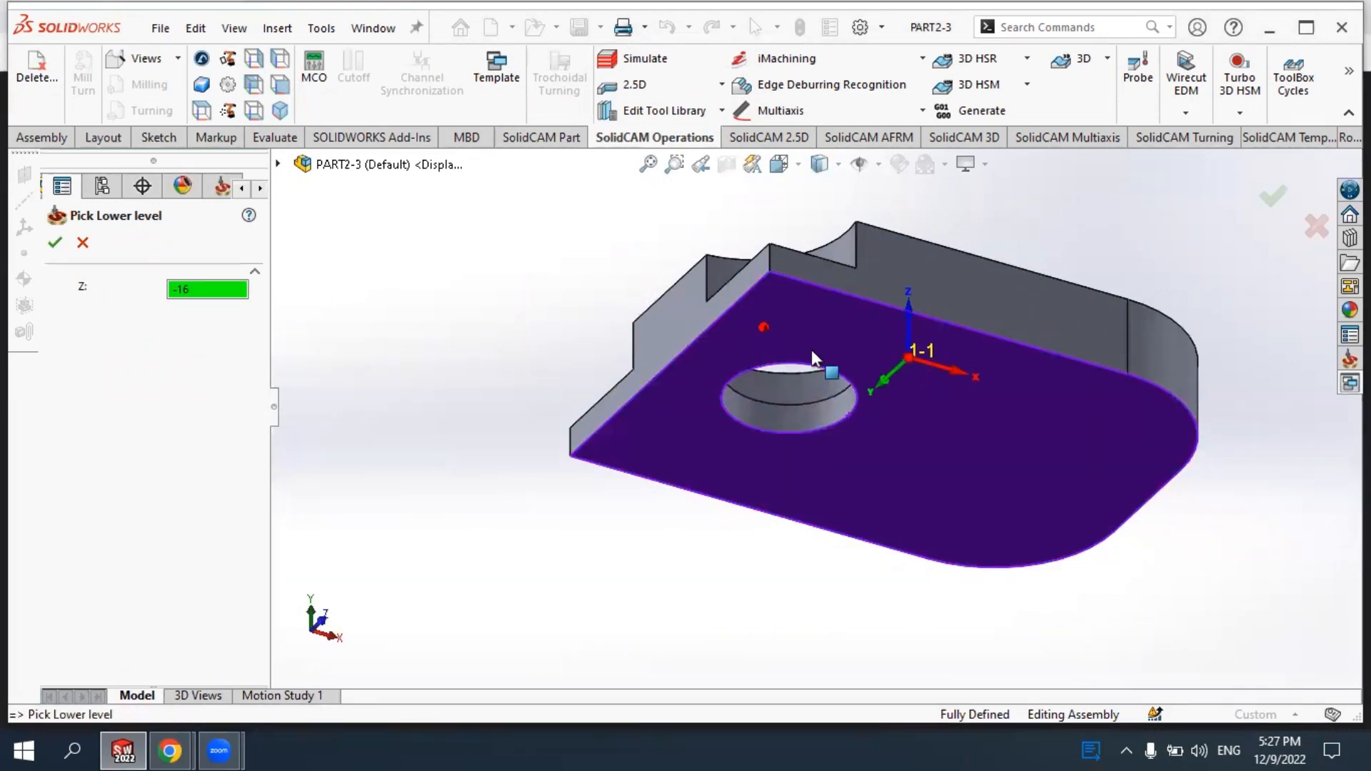
pyautogui.moveTo(812, 350); pyautogui.dragTo(826, 579, button='middle')
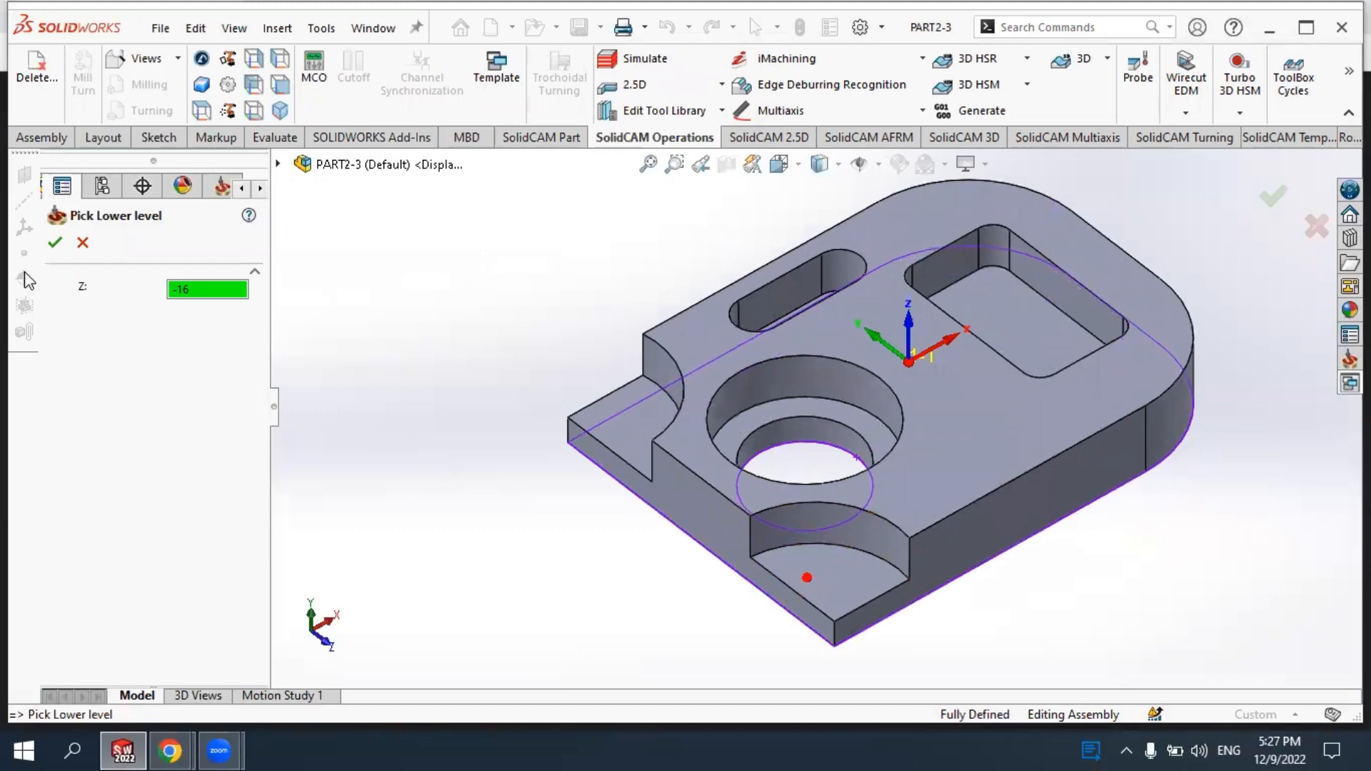
pyautogui.click(54, 244)
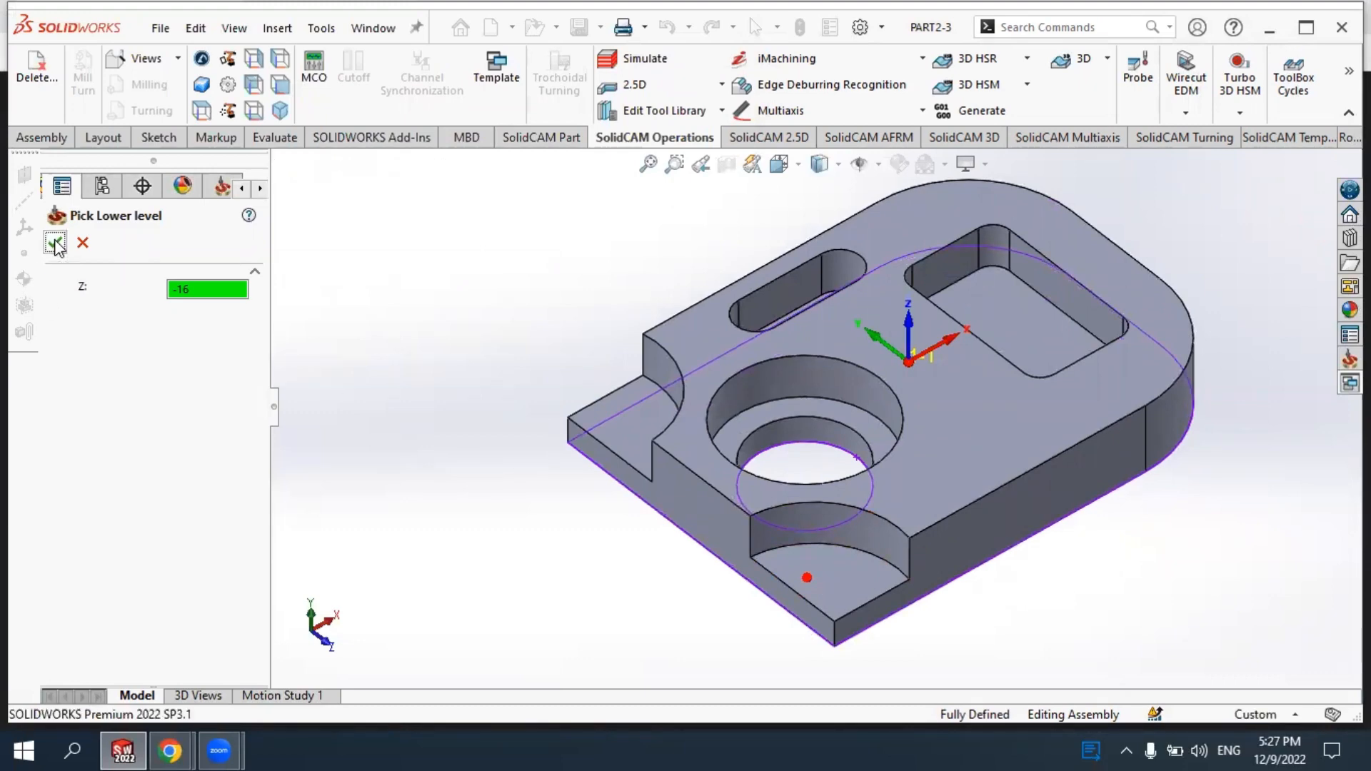
# Set the inner hole's contour milling to Conventional direction with corner type None, and save and calculate the operation.
pyautogui.click(100, 169)
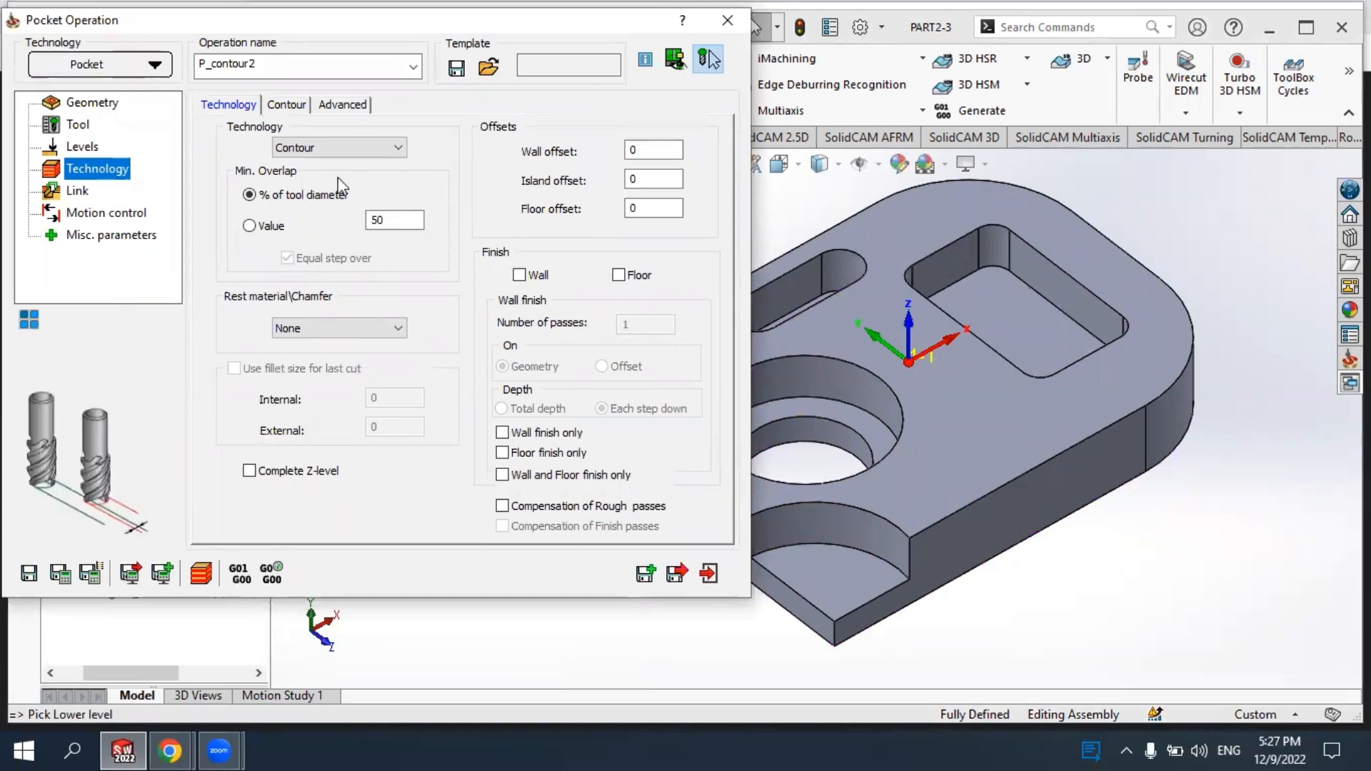
pyautogui.click(283, 107)
pyautogui.moveTo(257, 147)
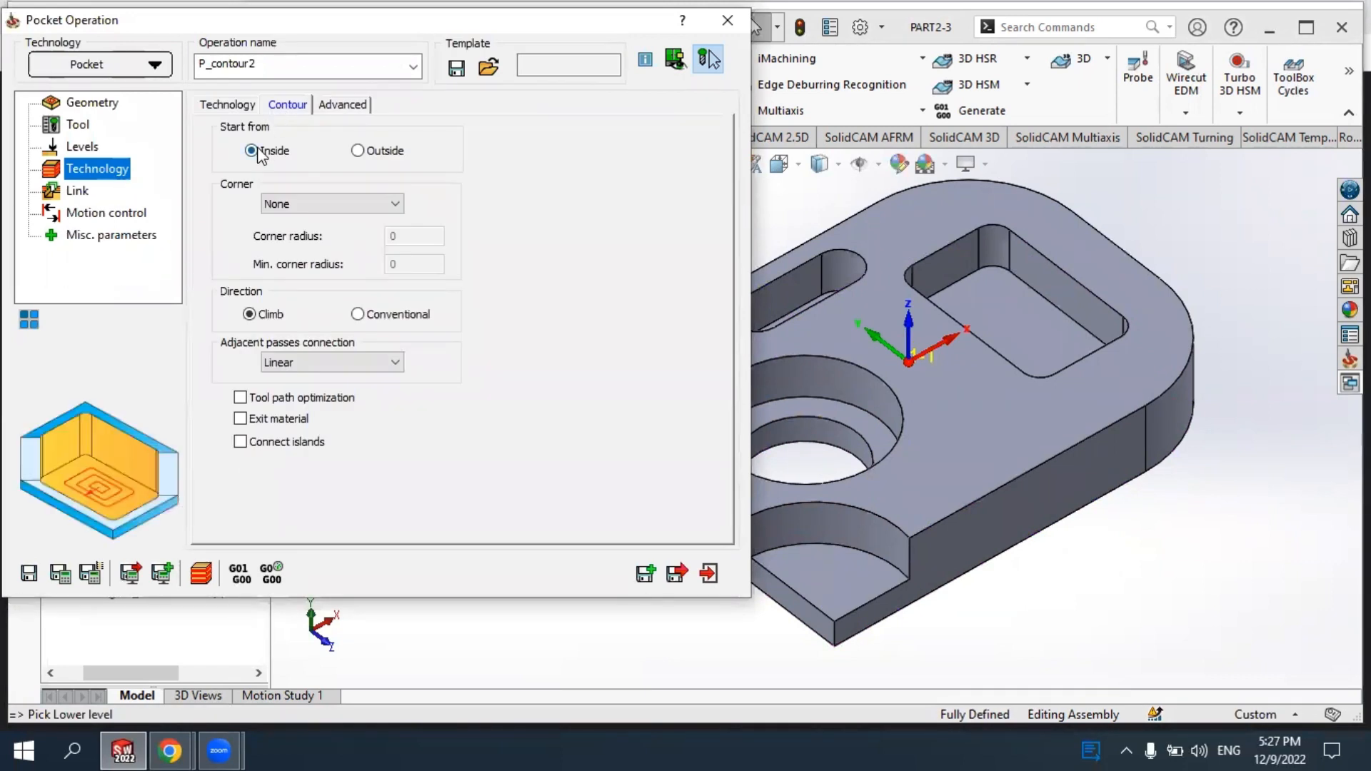
pyautogui.click(303, 204)
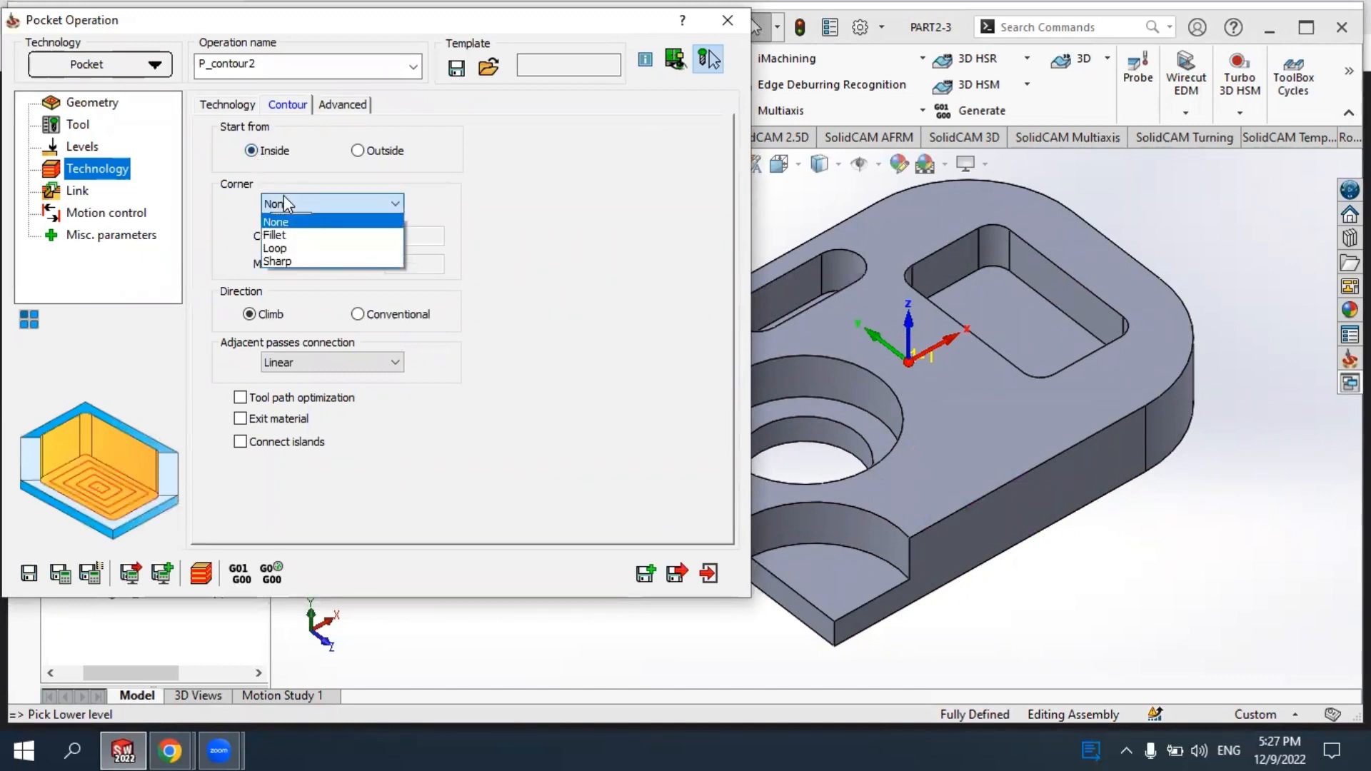
pyautogui.click(286, 223)
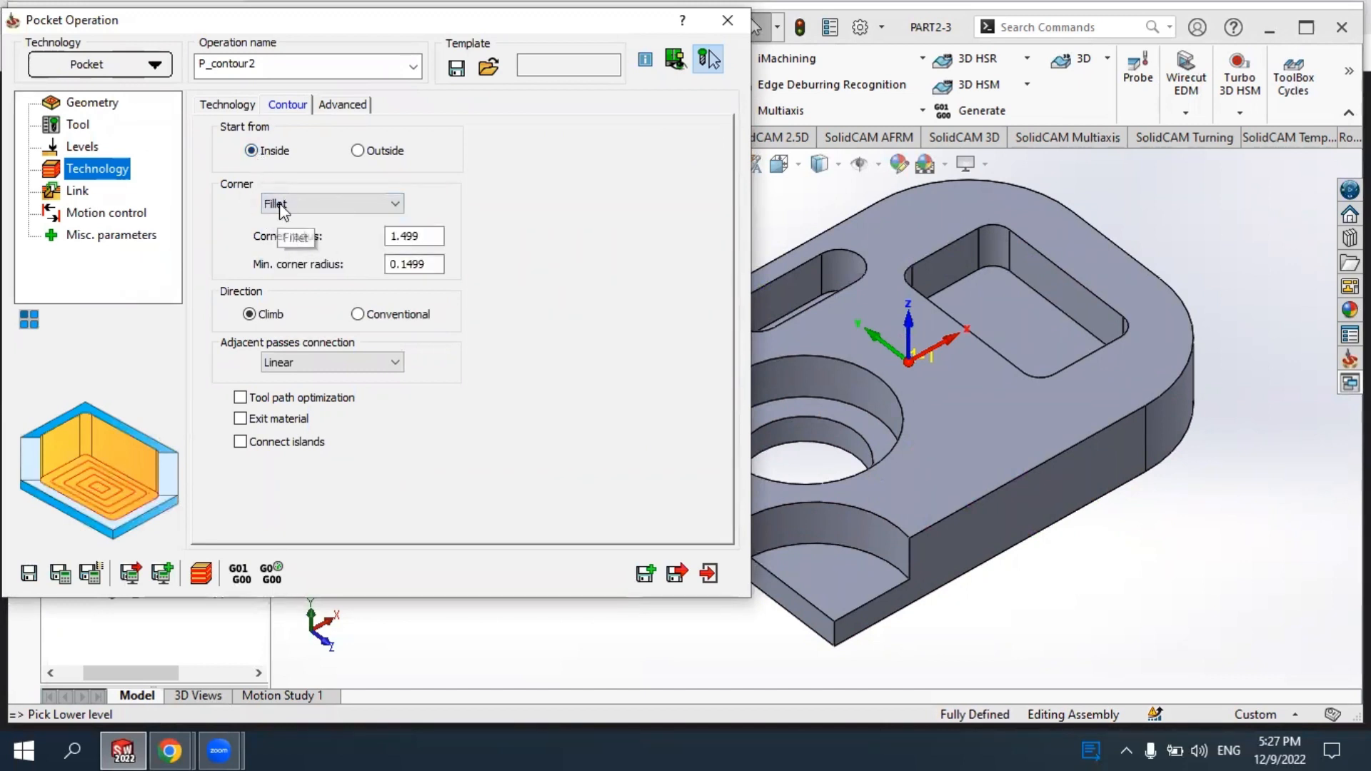
pyautogui.click(298, 204)
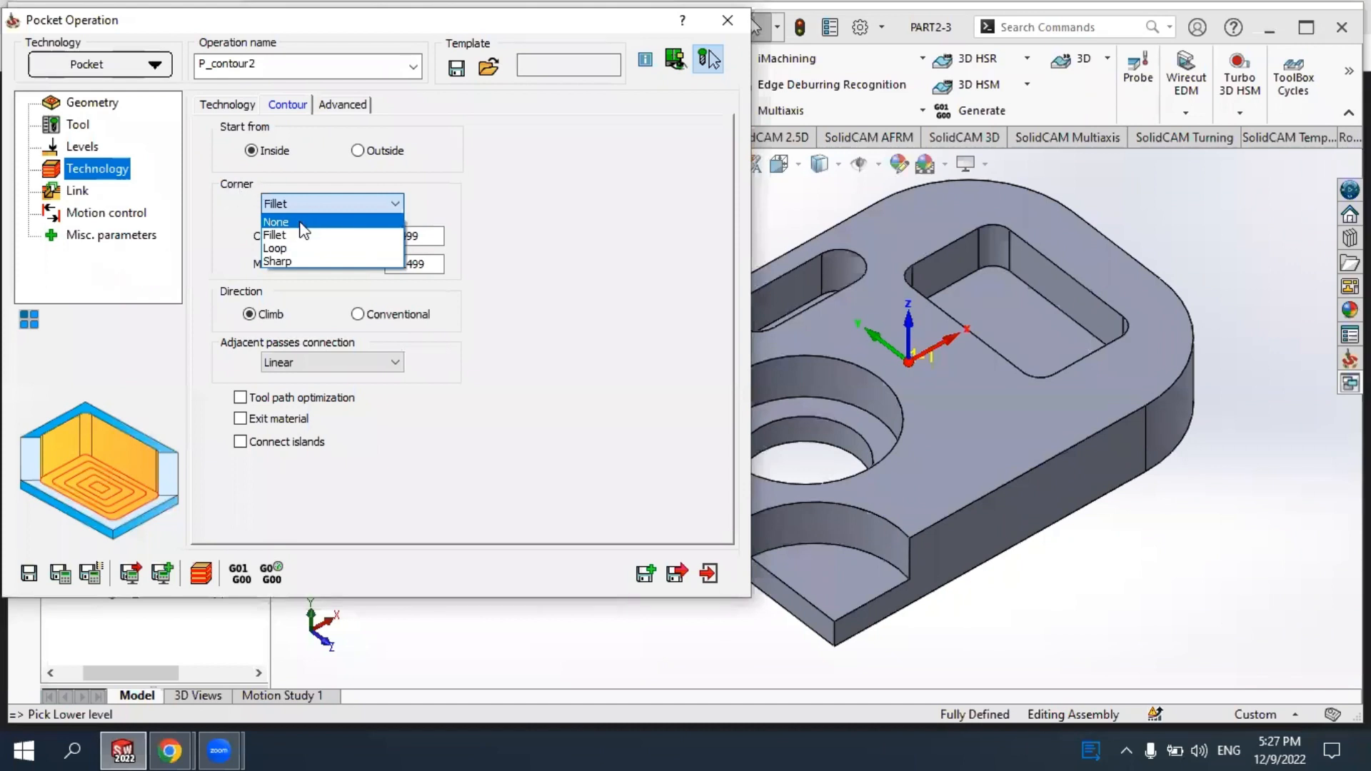
pyautogui.click(280, 222)
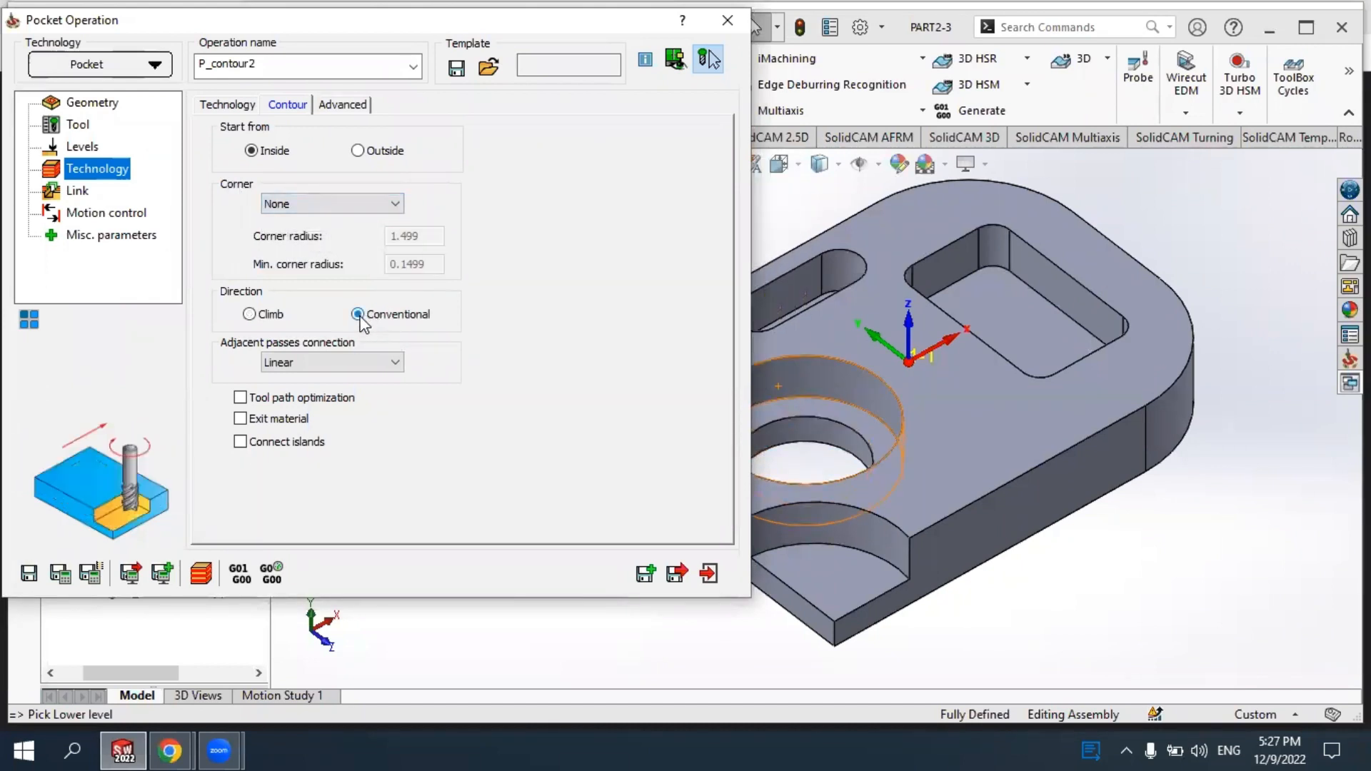
pyautogui.click(77, 191)
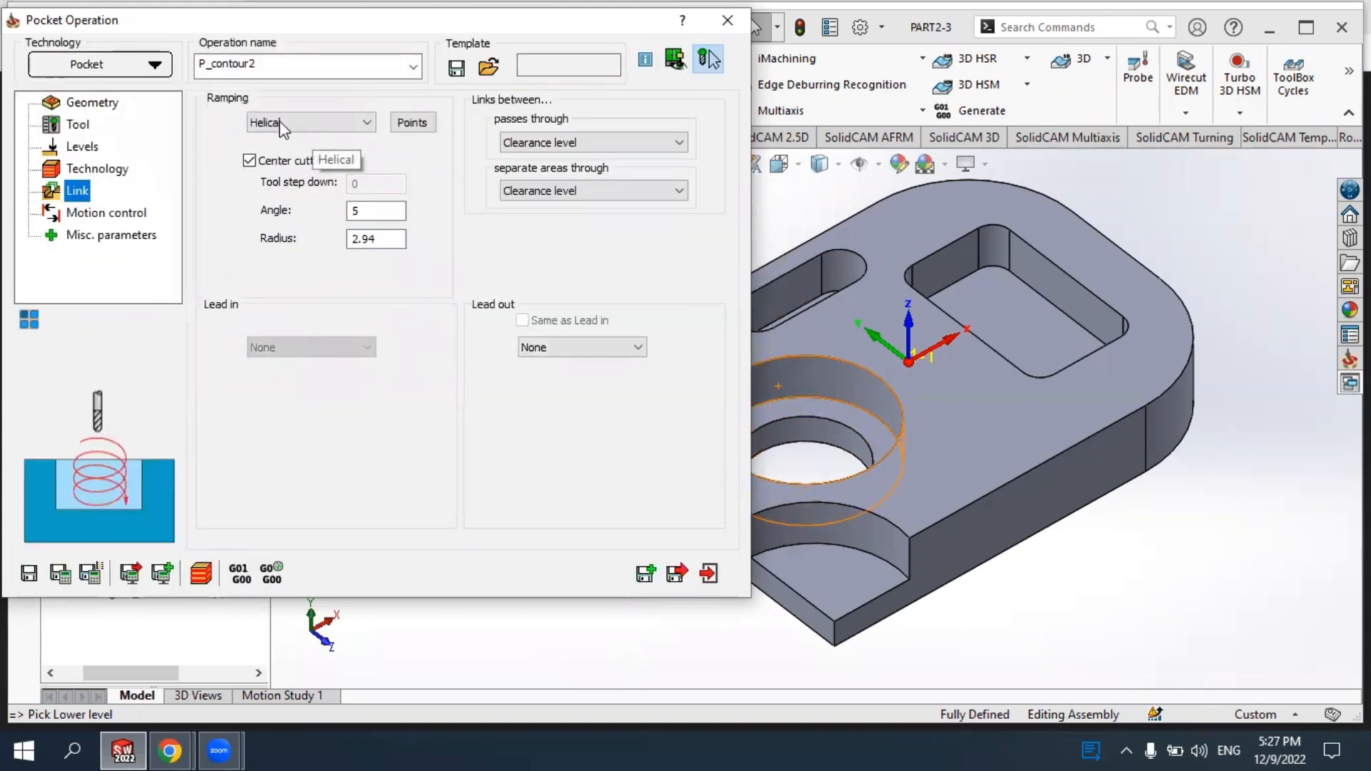
pyautogui.click(60, 574)
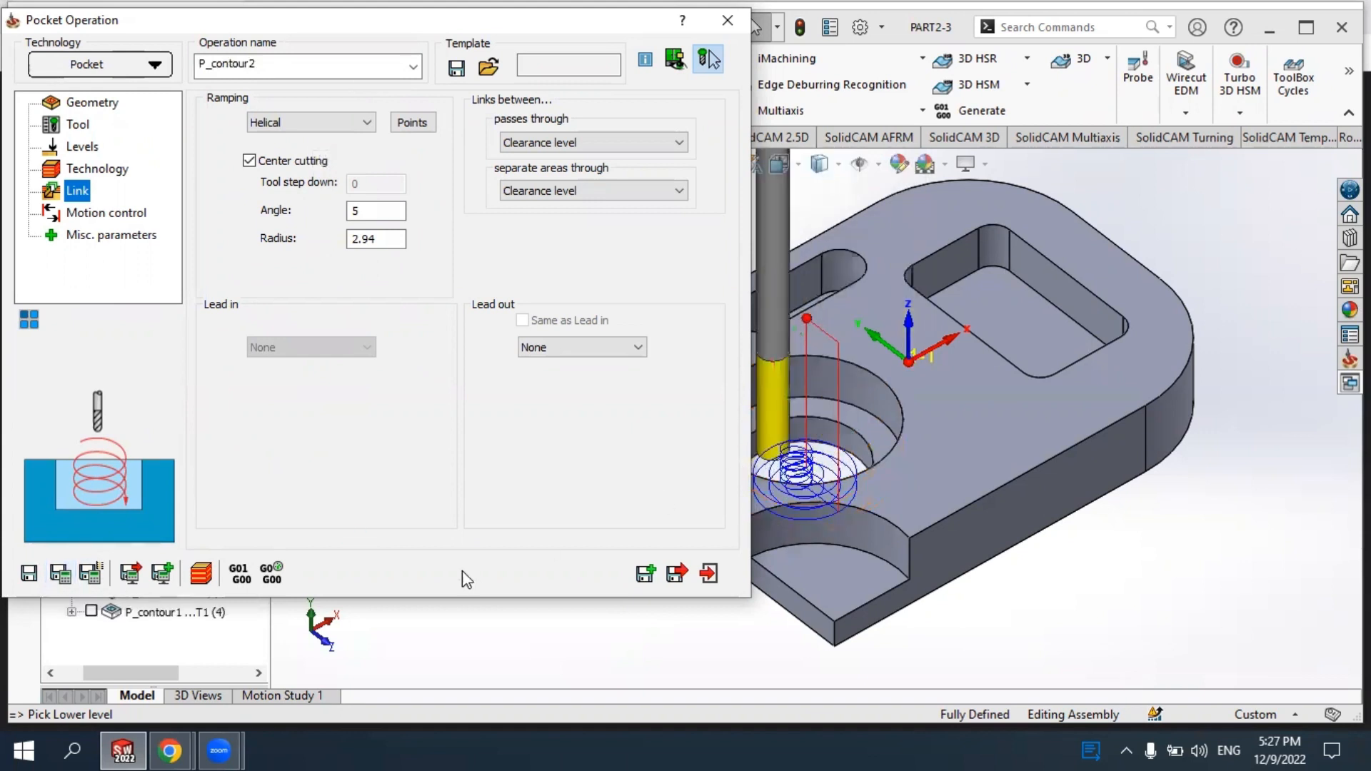
# Simulate the inner hole's machining in SolidVerify with crash checking continued, and close the simulation and the operation.
pyautogui.click(201, 573)
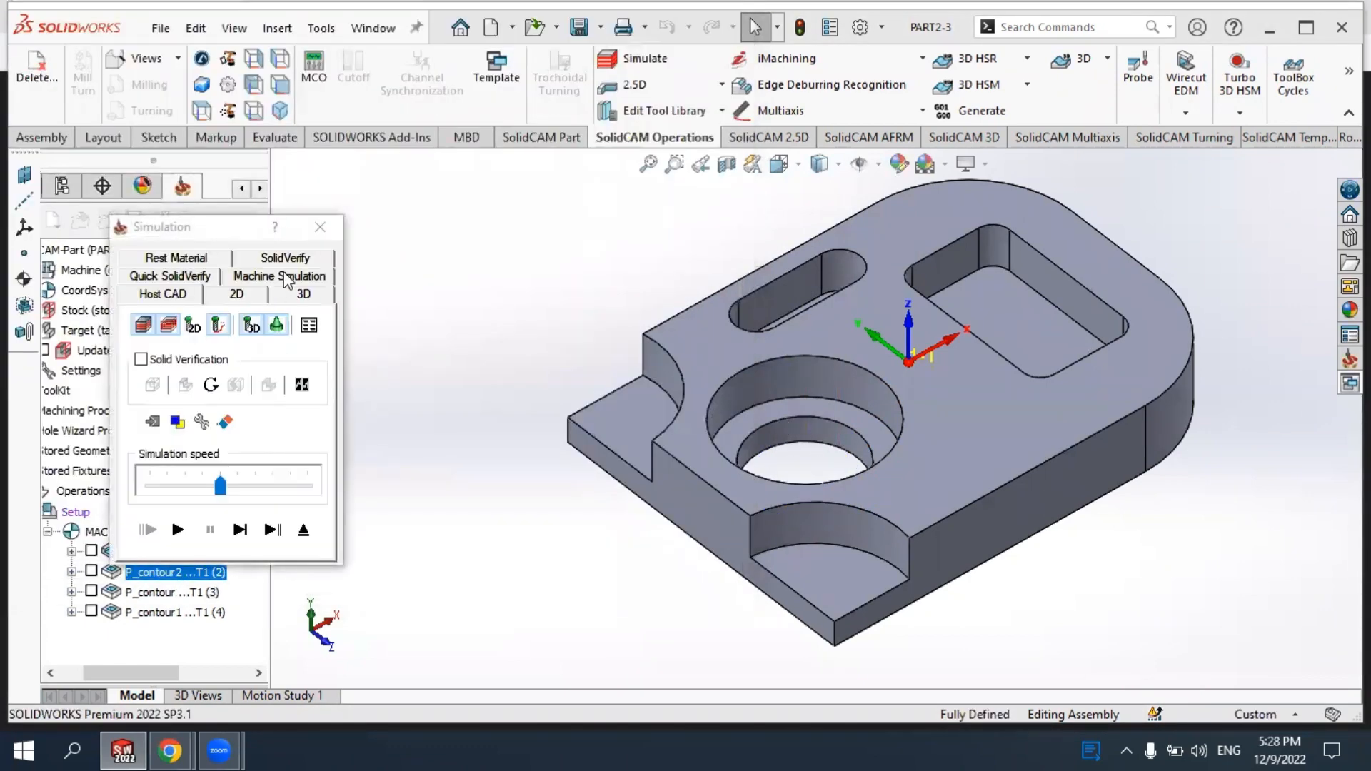
pyautogui.click(282, 260)
pyautogui.click(178, 530)
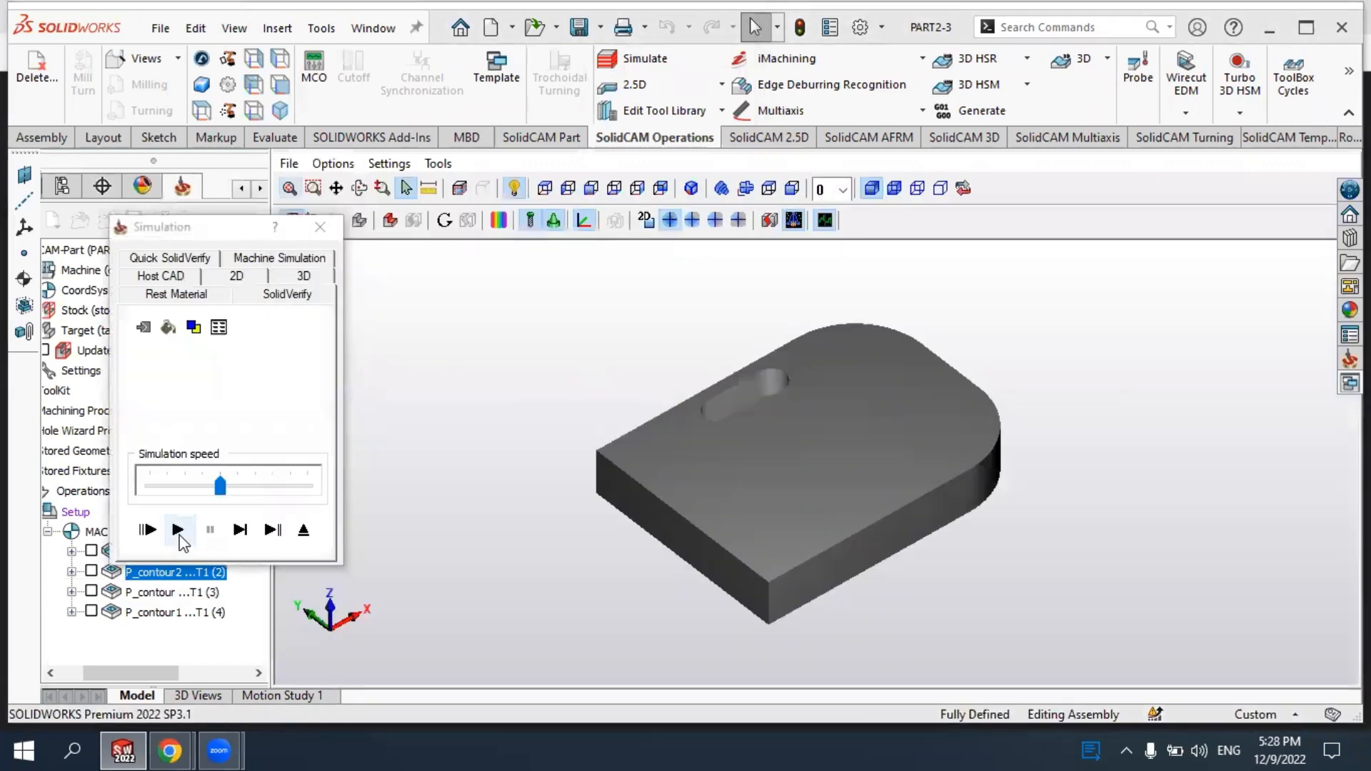
pyautogui.click(178, 530)
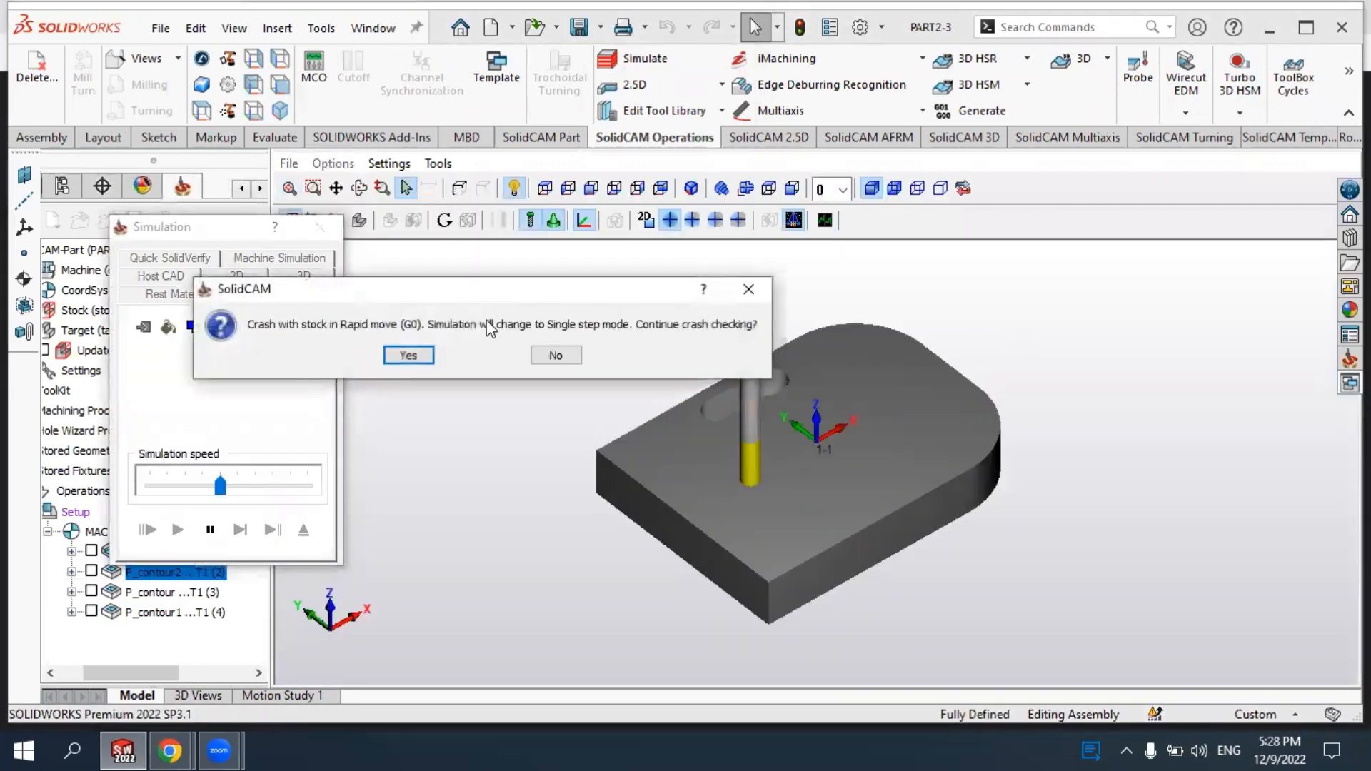
pyautogui.click(417, 355)
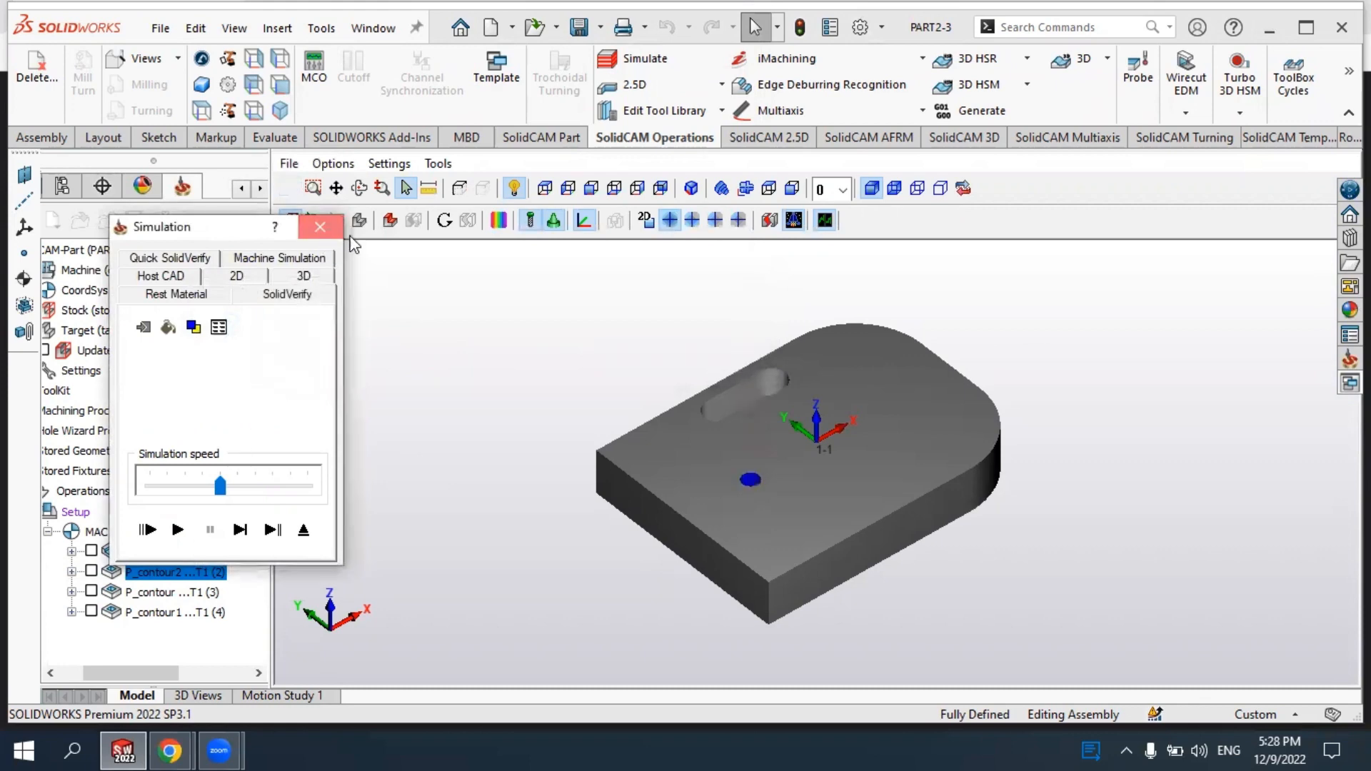
pyautogui.click(320, 226)
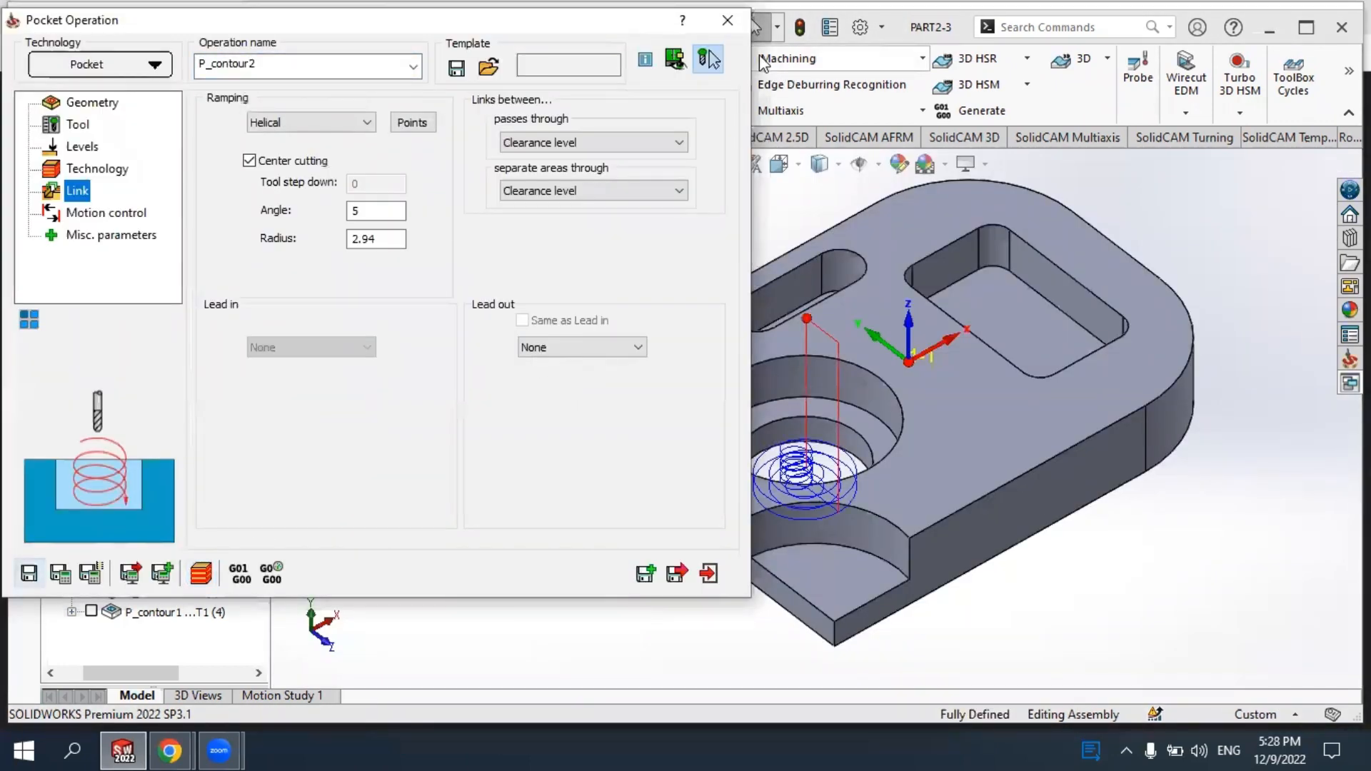
pyautogui.click(728, 20)
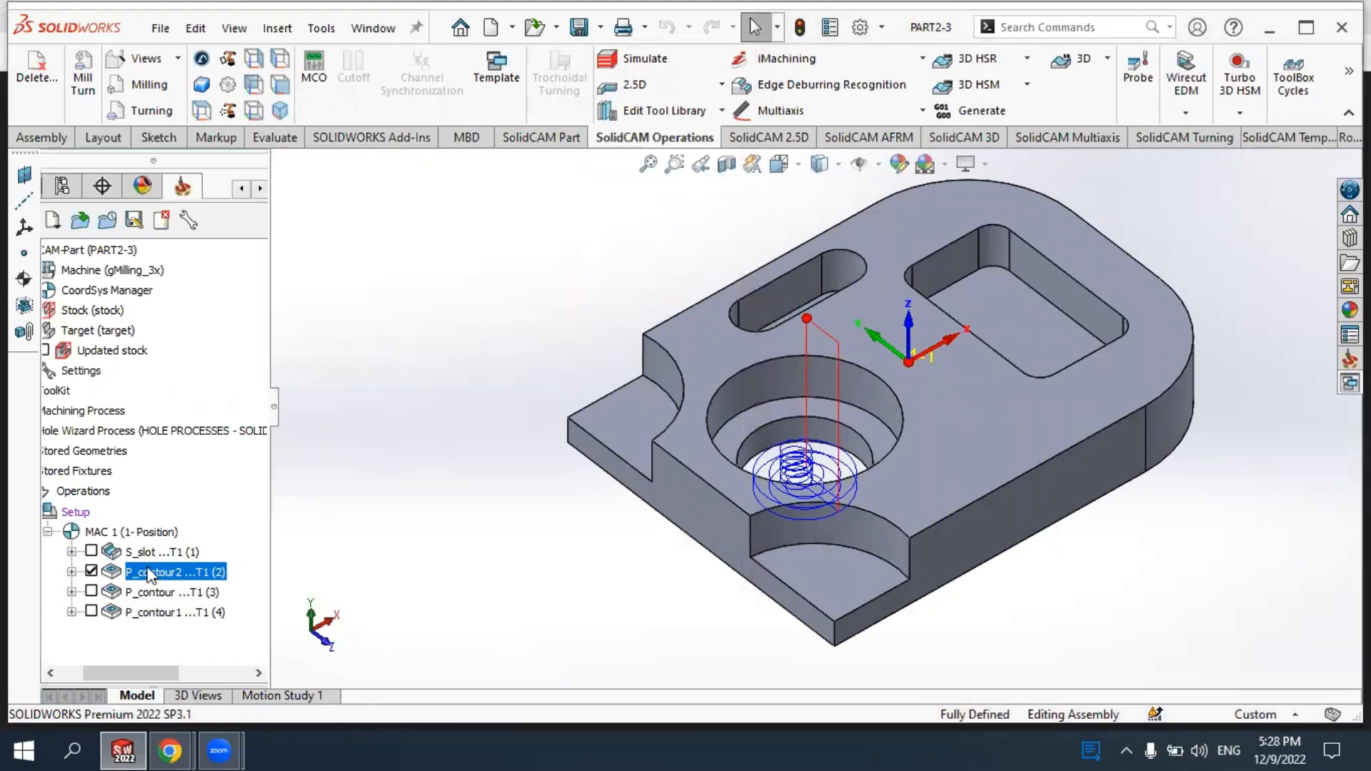
# Move the inner hole's pocket operation P_contour2 to the end of the operation sequence, after P_contour1.
pyautogui.click(100, 618)
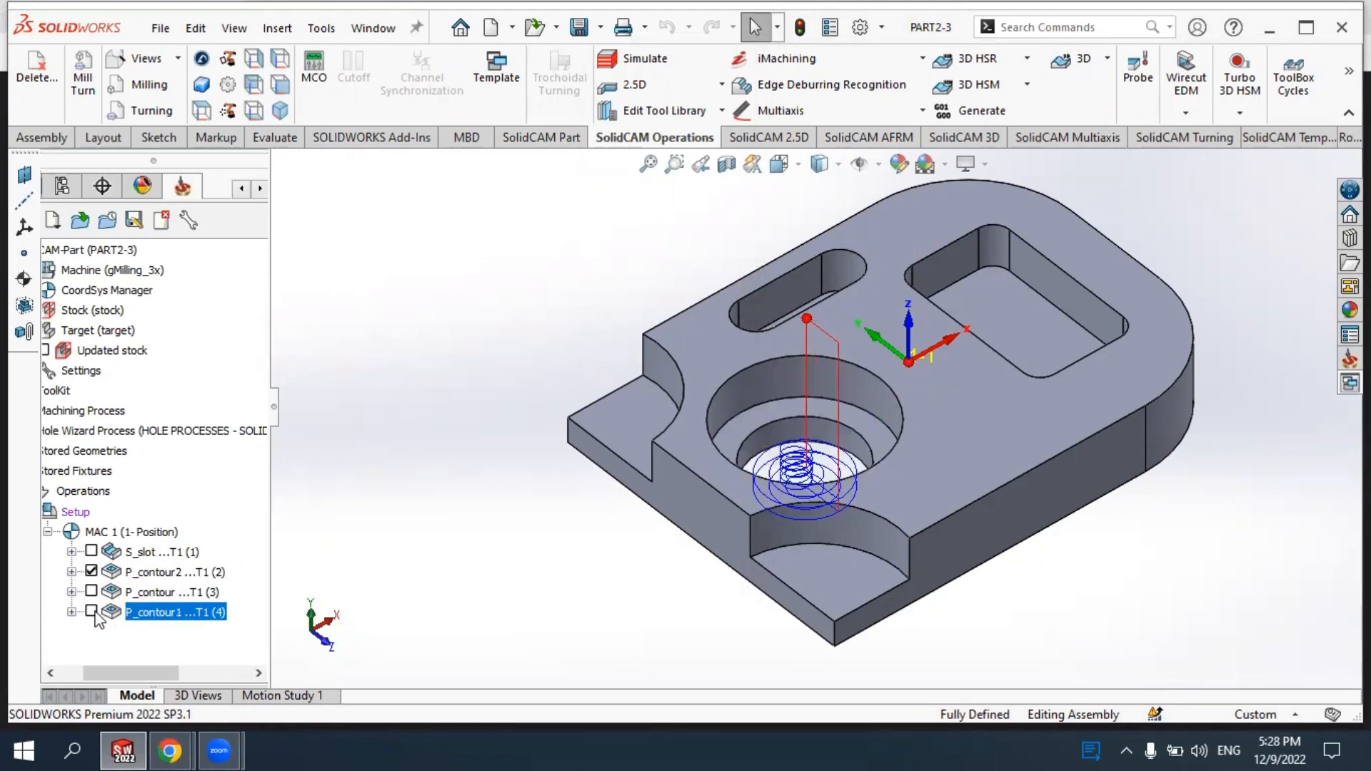
pyautogui.click(143, 573)
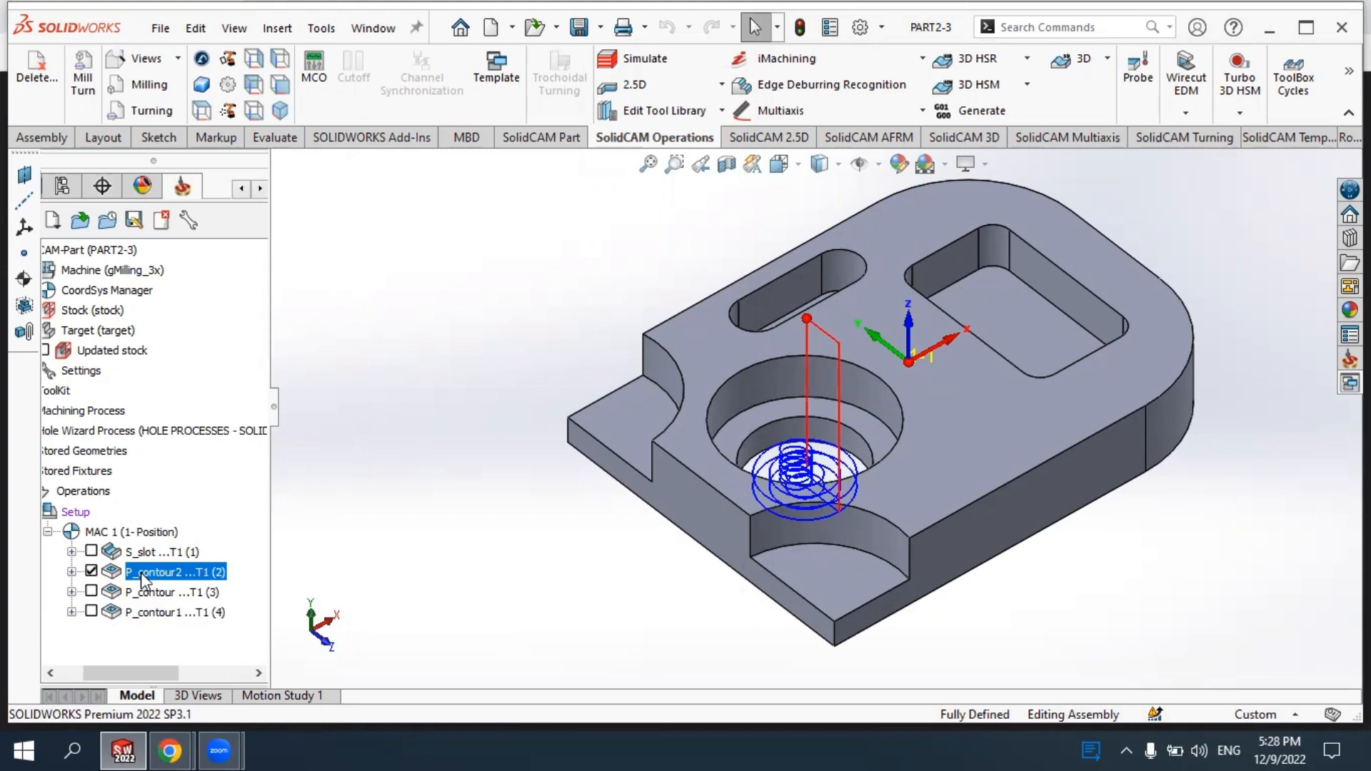
pyautogui.click(137, 614)
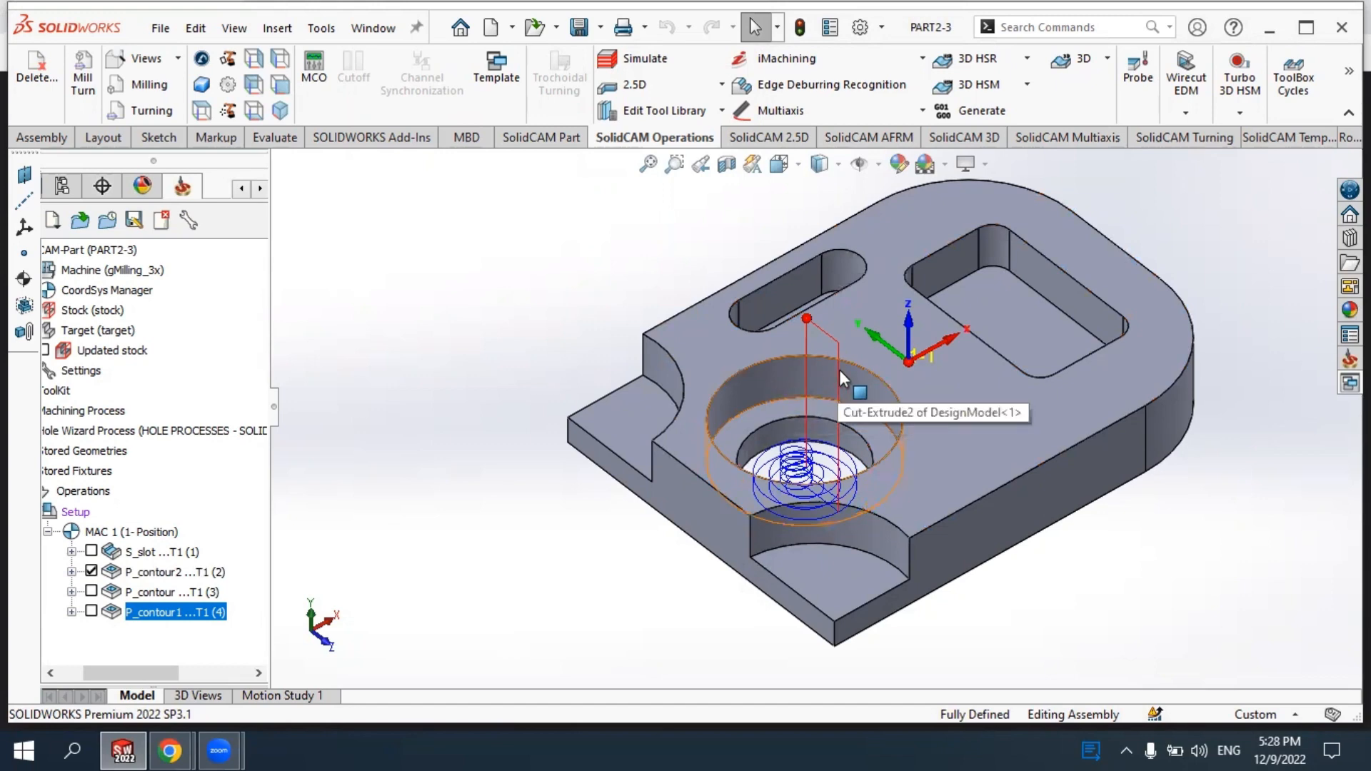
pyautogui.scroll(-2, 864, 358)
pyautogui.scroll(1, 843, 422)
pyautogui.scroll(-3, 861, 436)
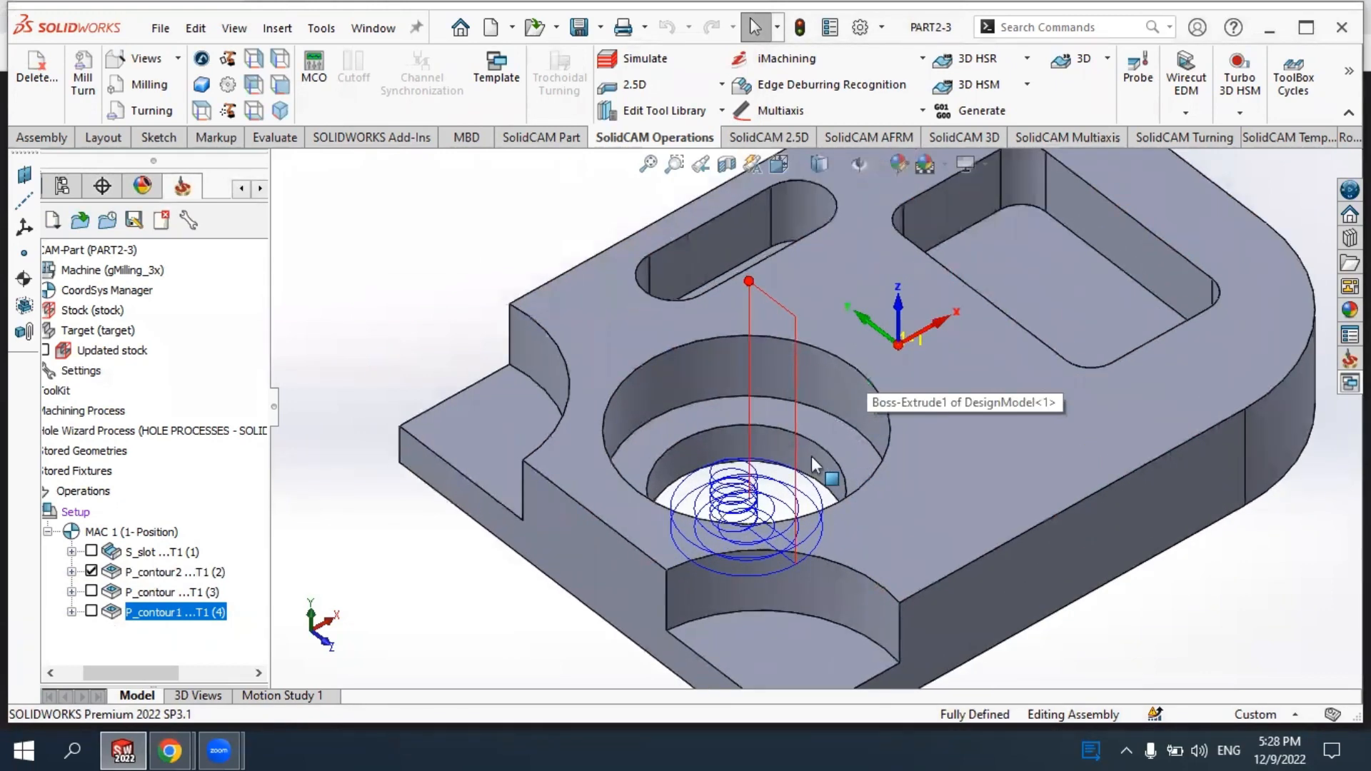
pyautogui.click(184, 570)
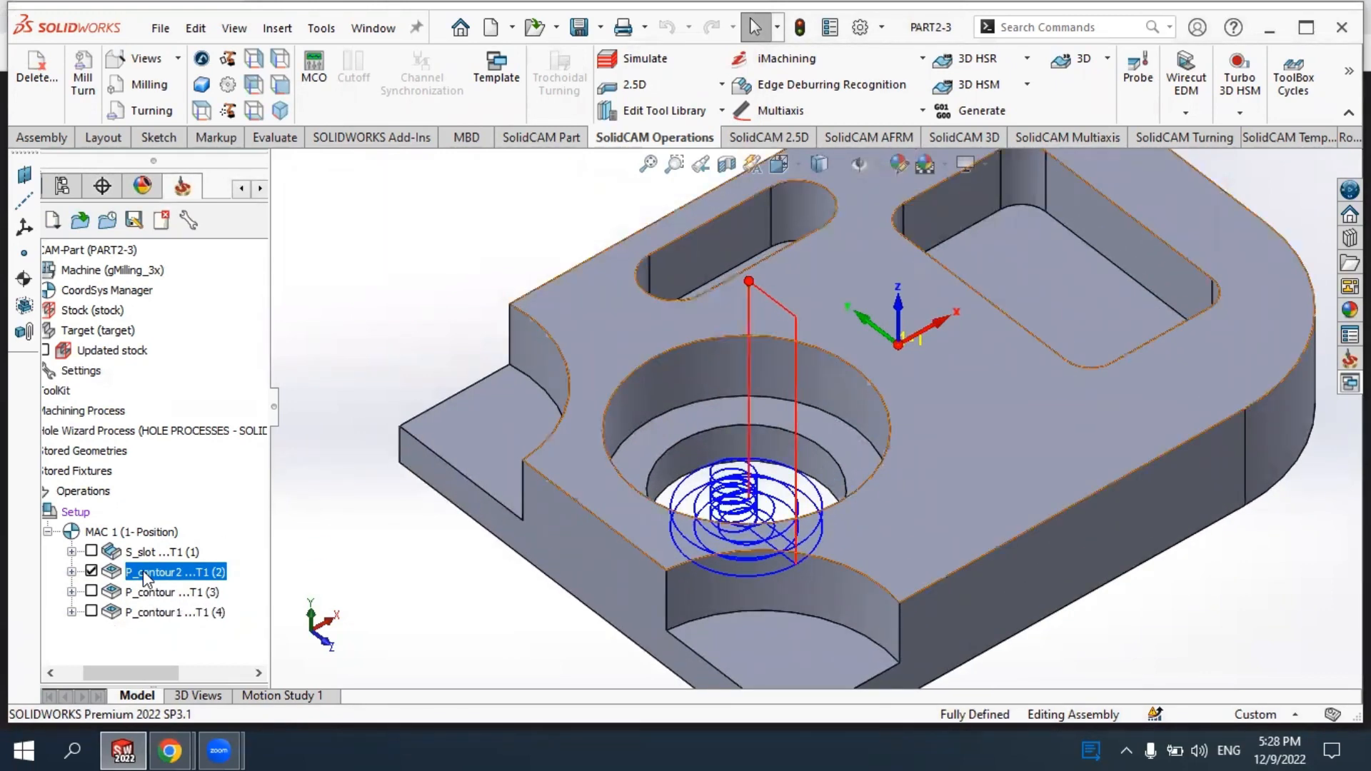
pyautogui.click(157, 589)
pyautogui.click(127, 572)
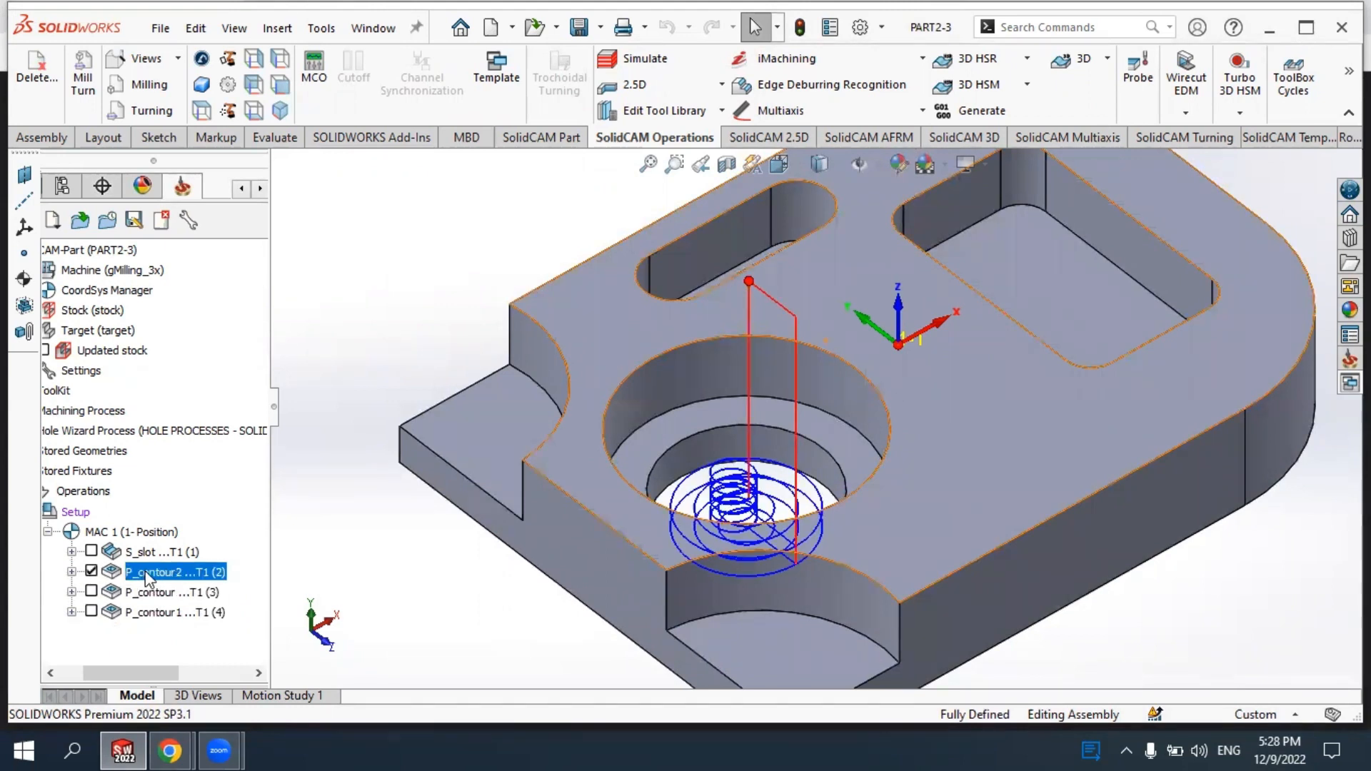
pyautogui.moveTo(150, 579); pyautogui.dragTo(155, 625)
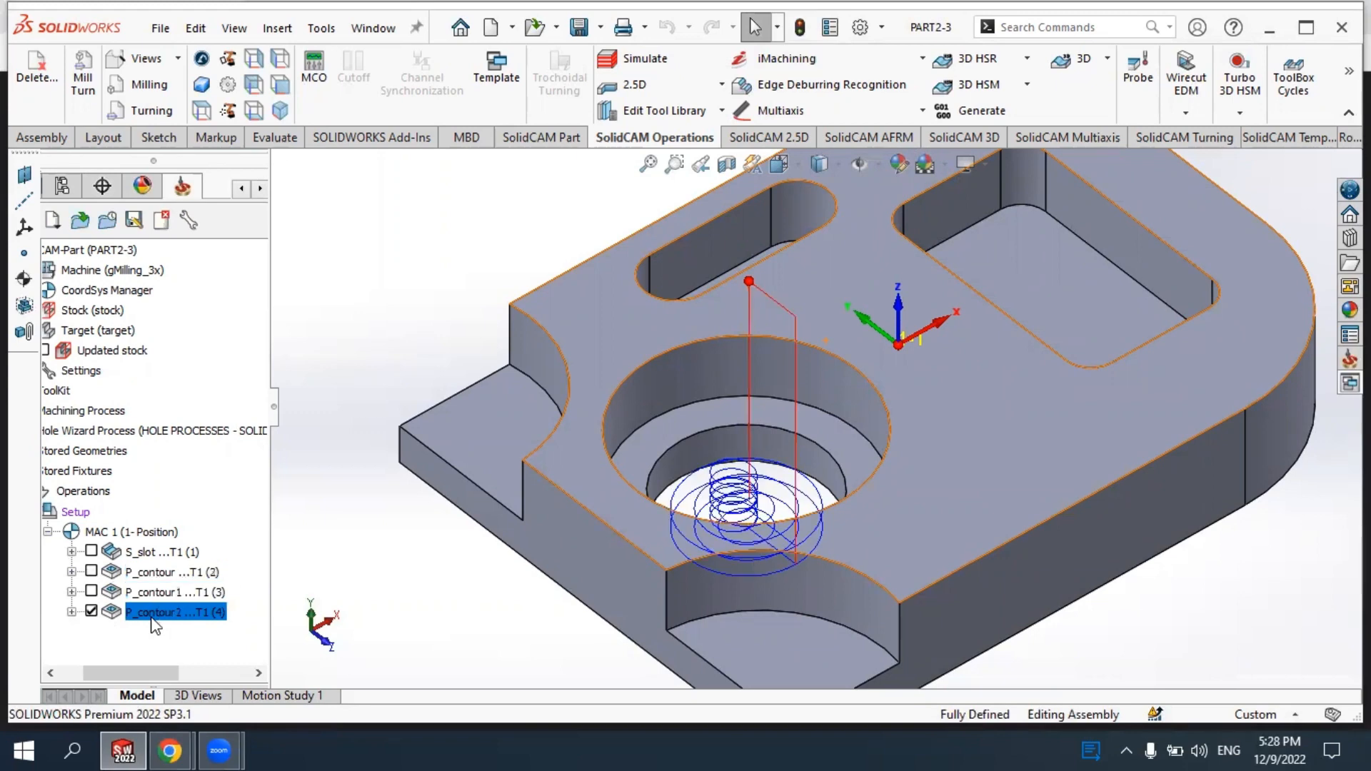
# Show the toolpaths of the slot and rectangular pocket, and briefly display the circular counterbore's toolpath before hiding it.
pyautogui.click(90, 551)
pyautogui.click(91, 571)
pyautogui.click(91, 591)
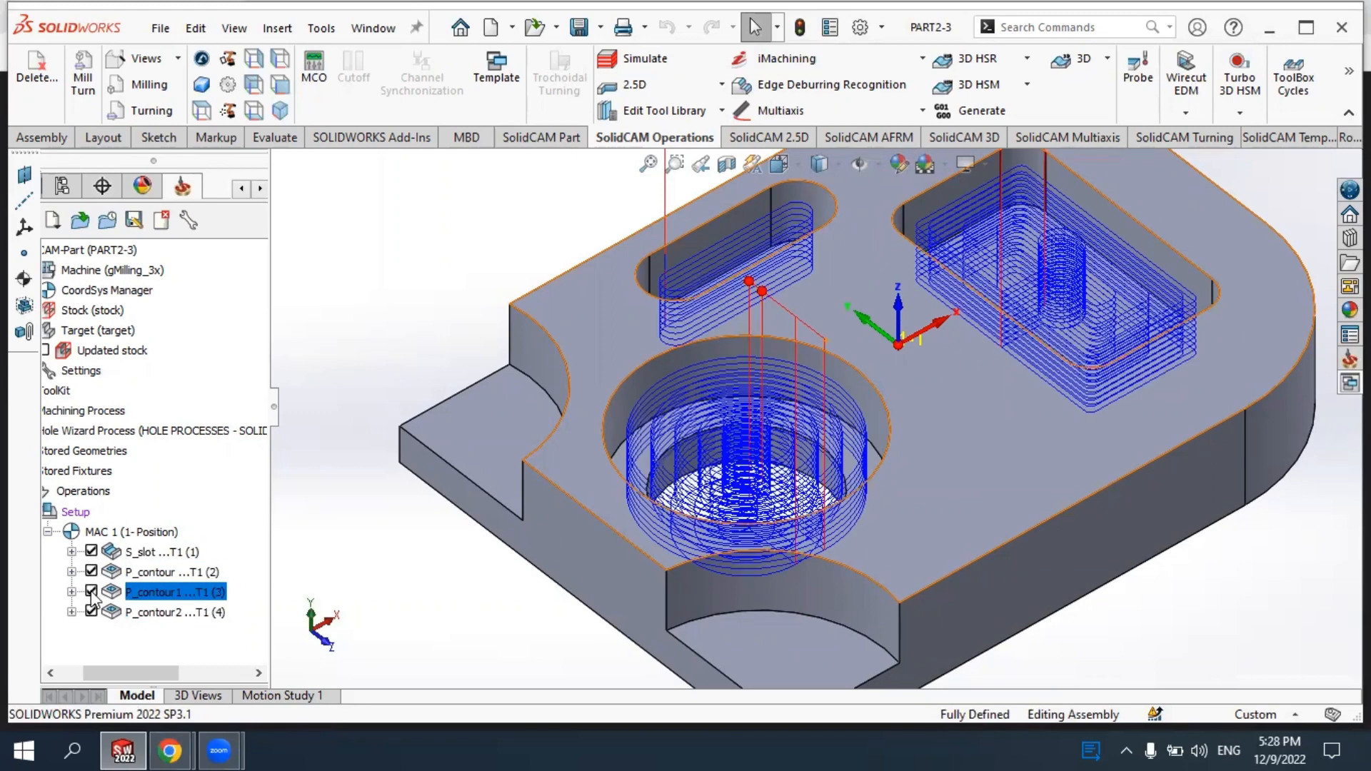
pyautogui.click(91, 591)
# Save and recalculate the inner hole's operation P_contour2, run its machining in SolidVerify, and close the simulation.
pyautogui.click(164, 613)
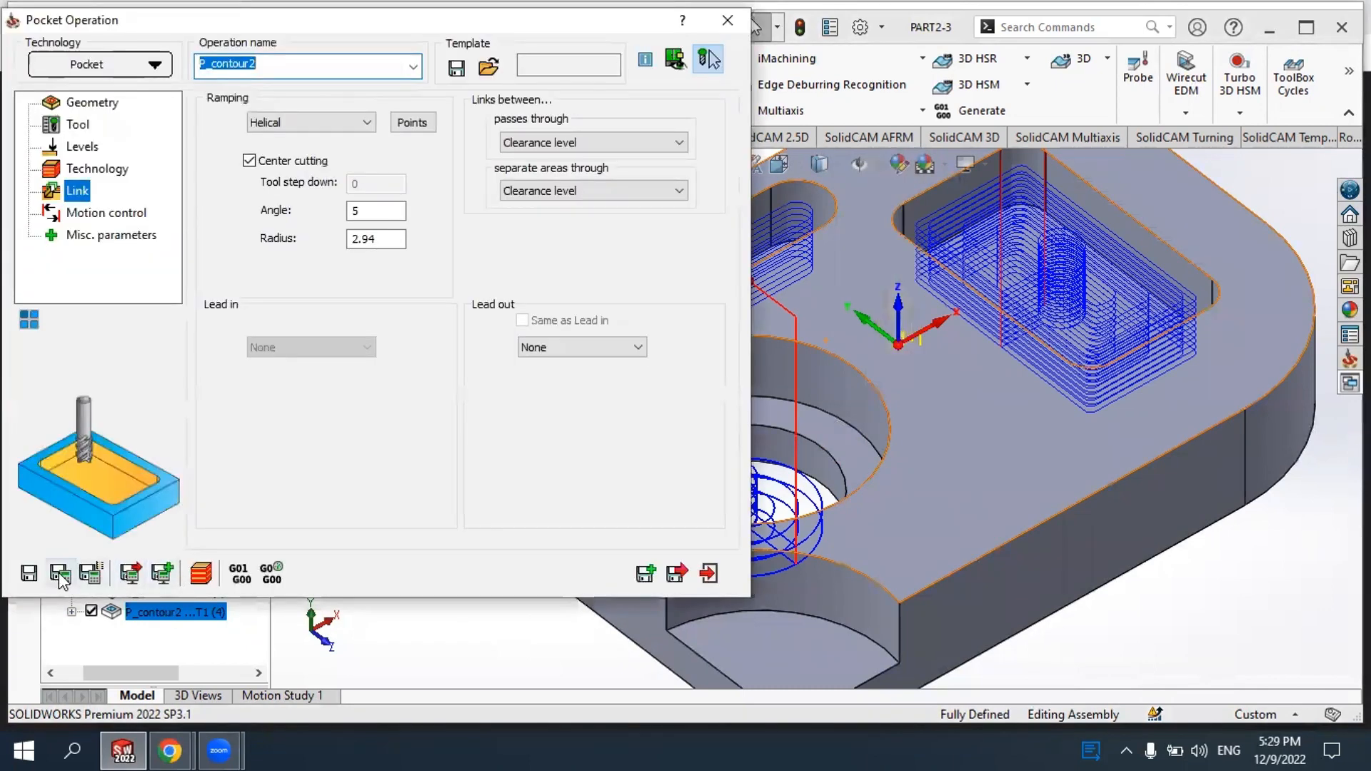
pyautogui.click(60, 573)
pyautogui.click(322, 354)
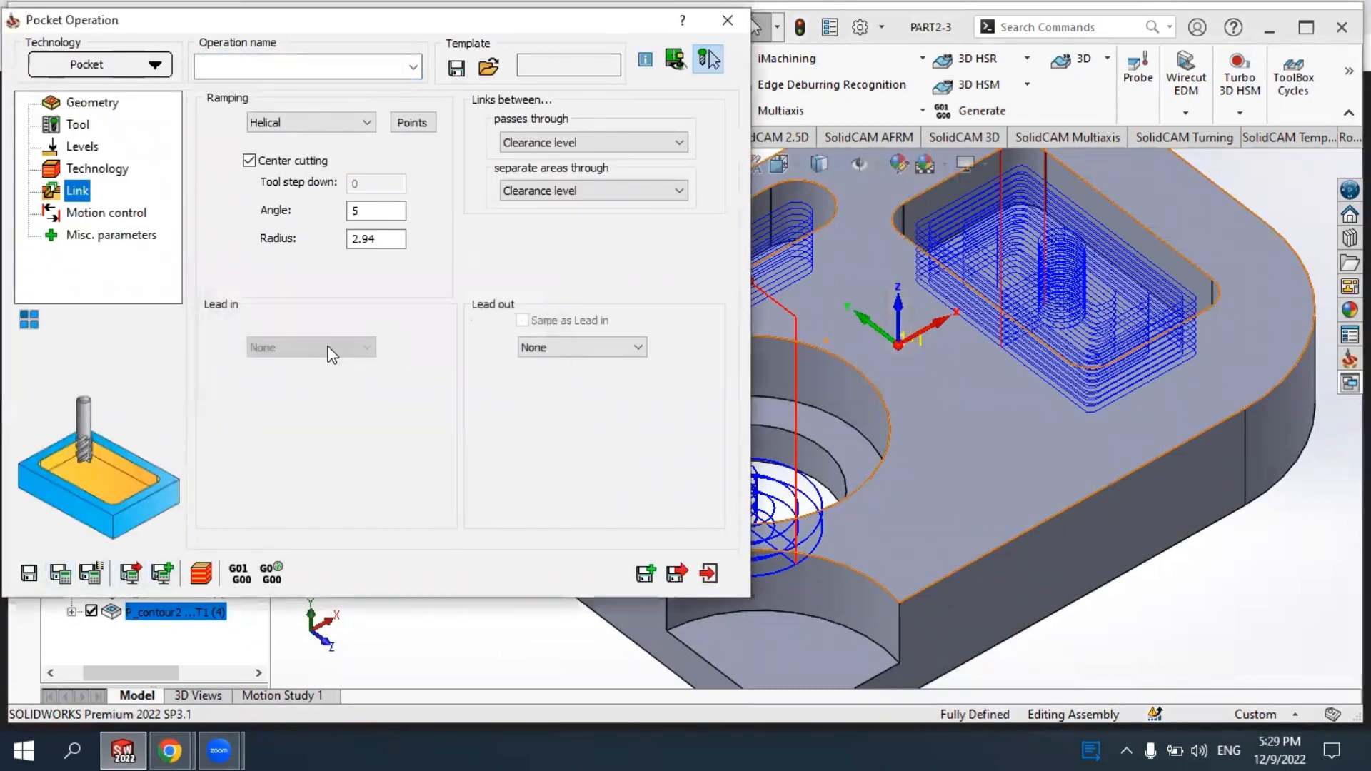
pyautogui.click(200, 573)
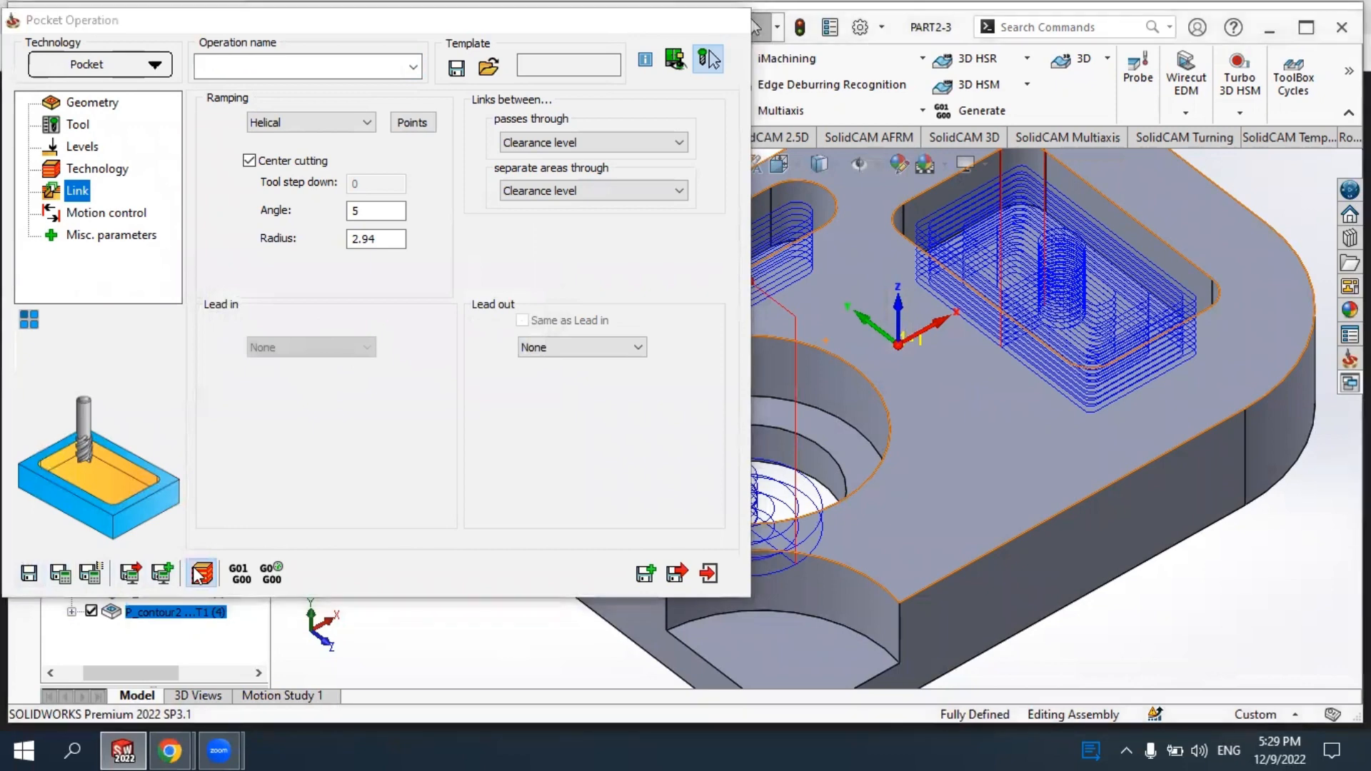
pyautogui.click(280, 261)
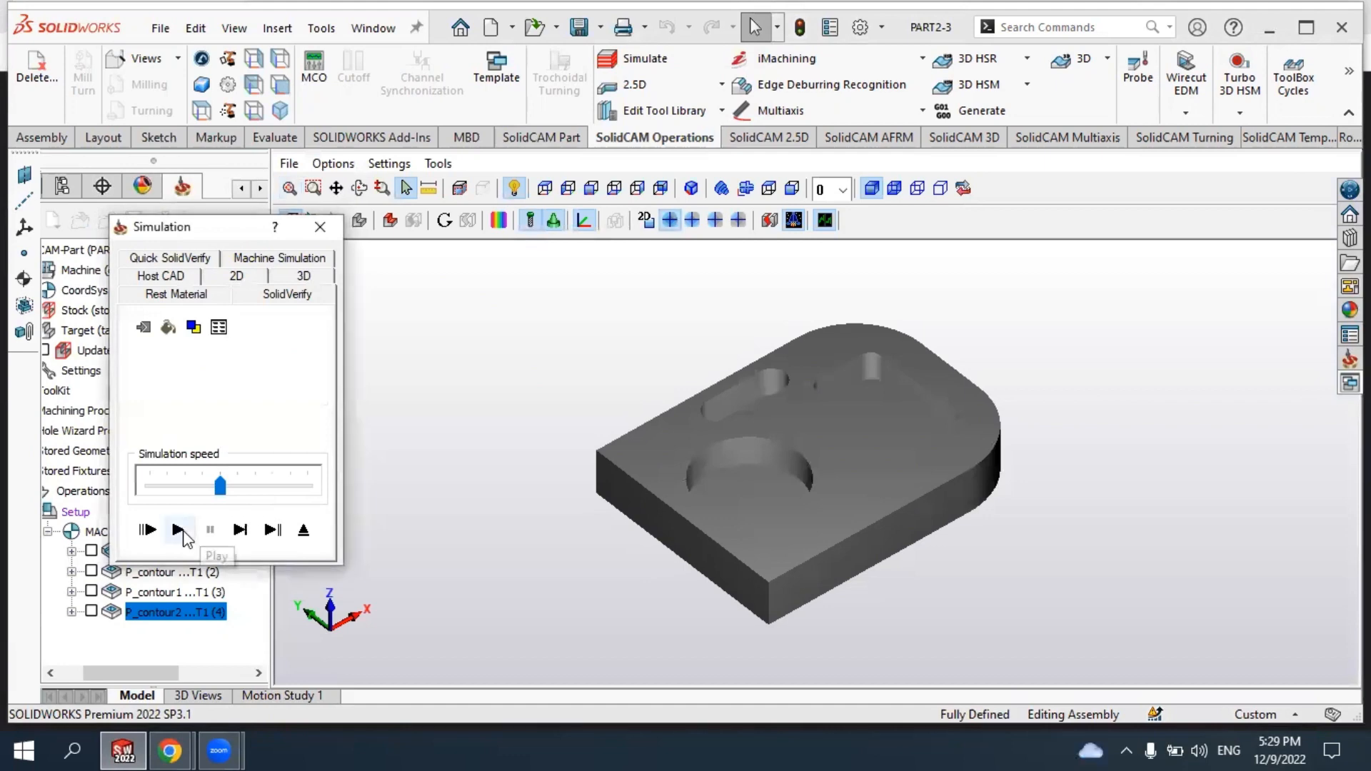
pyautogui.click(179, 530)
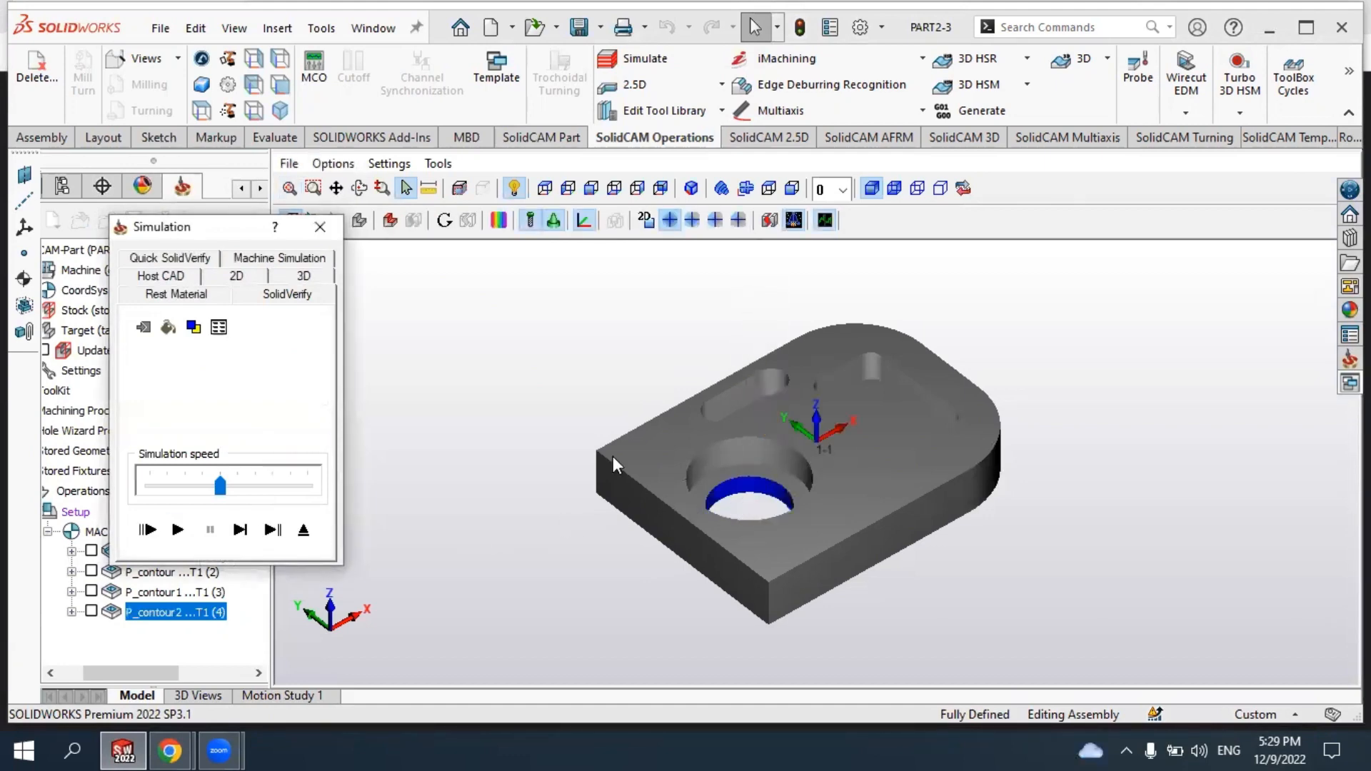
pyautogui.click(320, 227)
# Simulate P_contour2 again in SolidVerify, inspect the machined inner hole up close, and close the simulation and the operation.
pyautogui.doubleClick(172, 610)
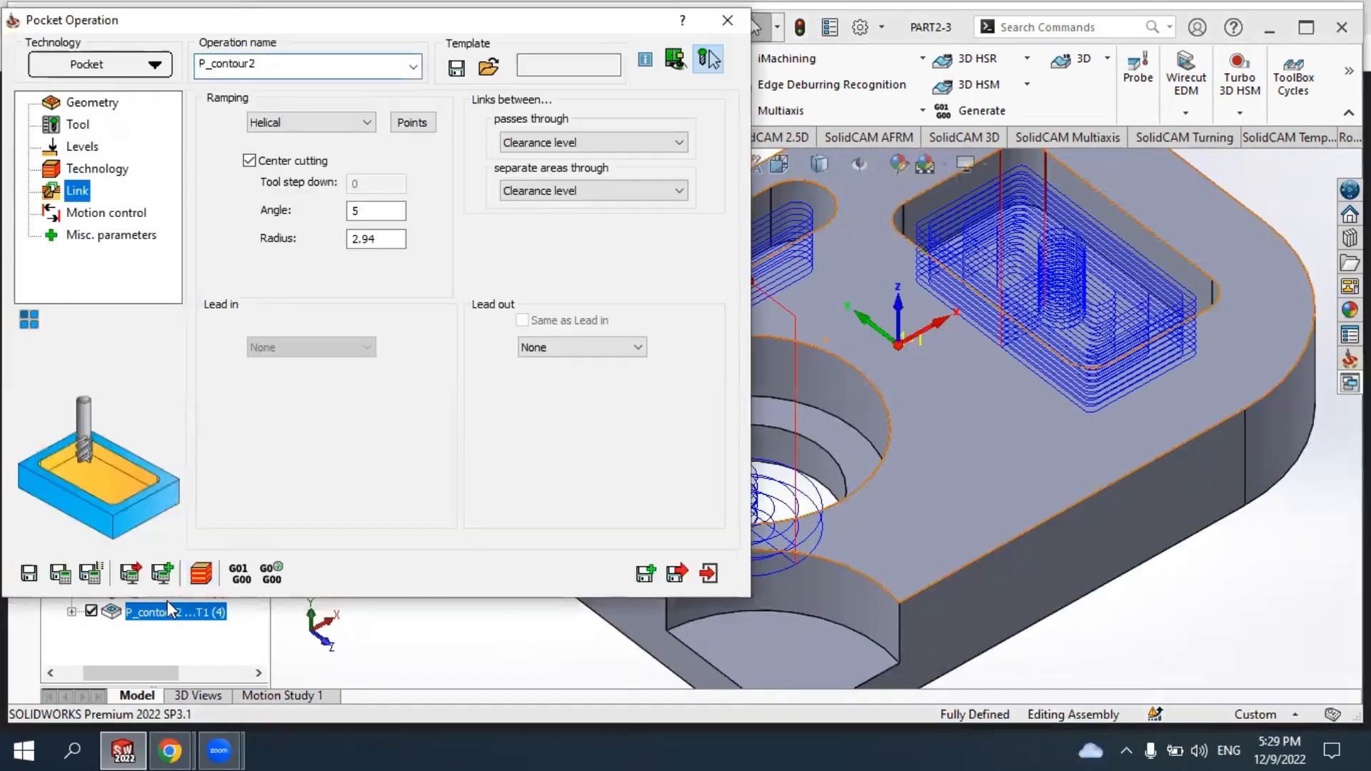
pyautogui.click(202, 580)
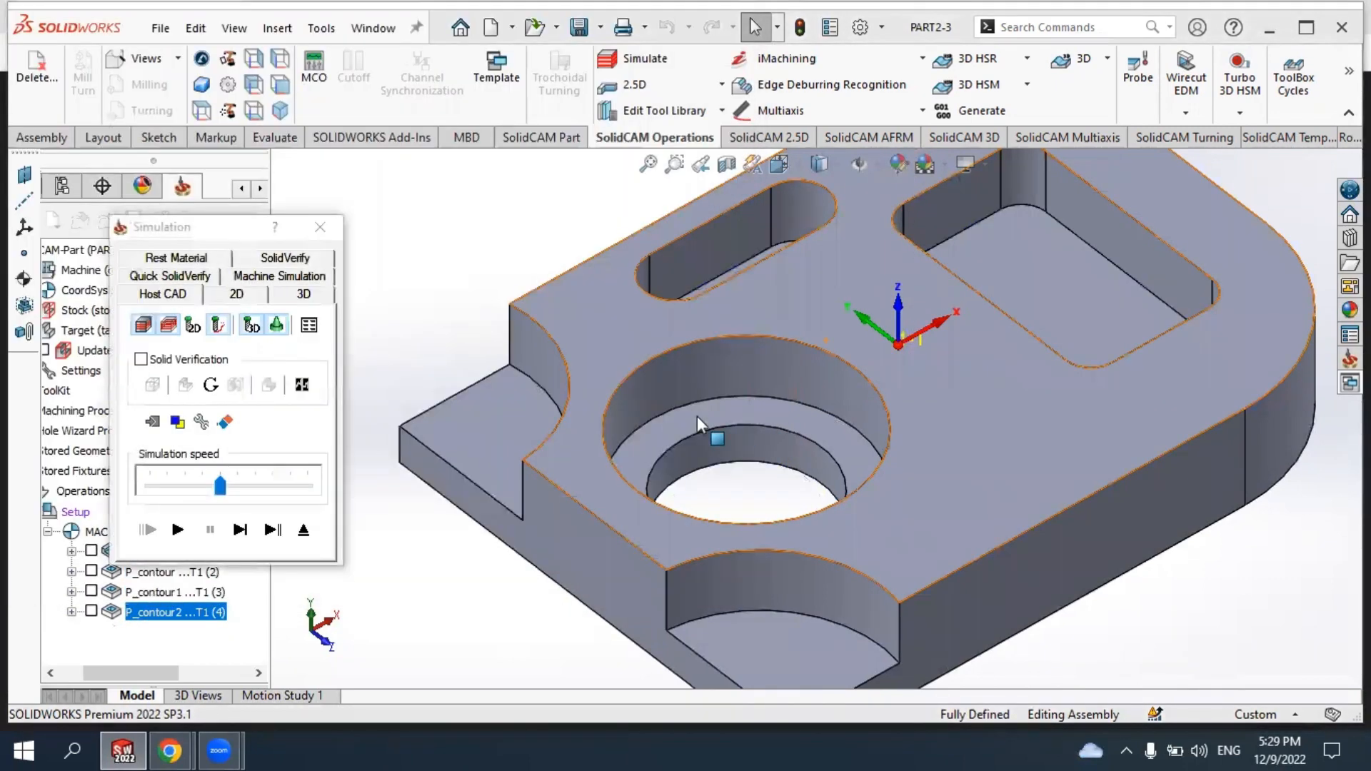
pyautogui.click(286, 260)
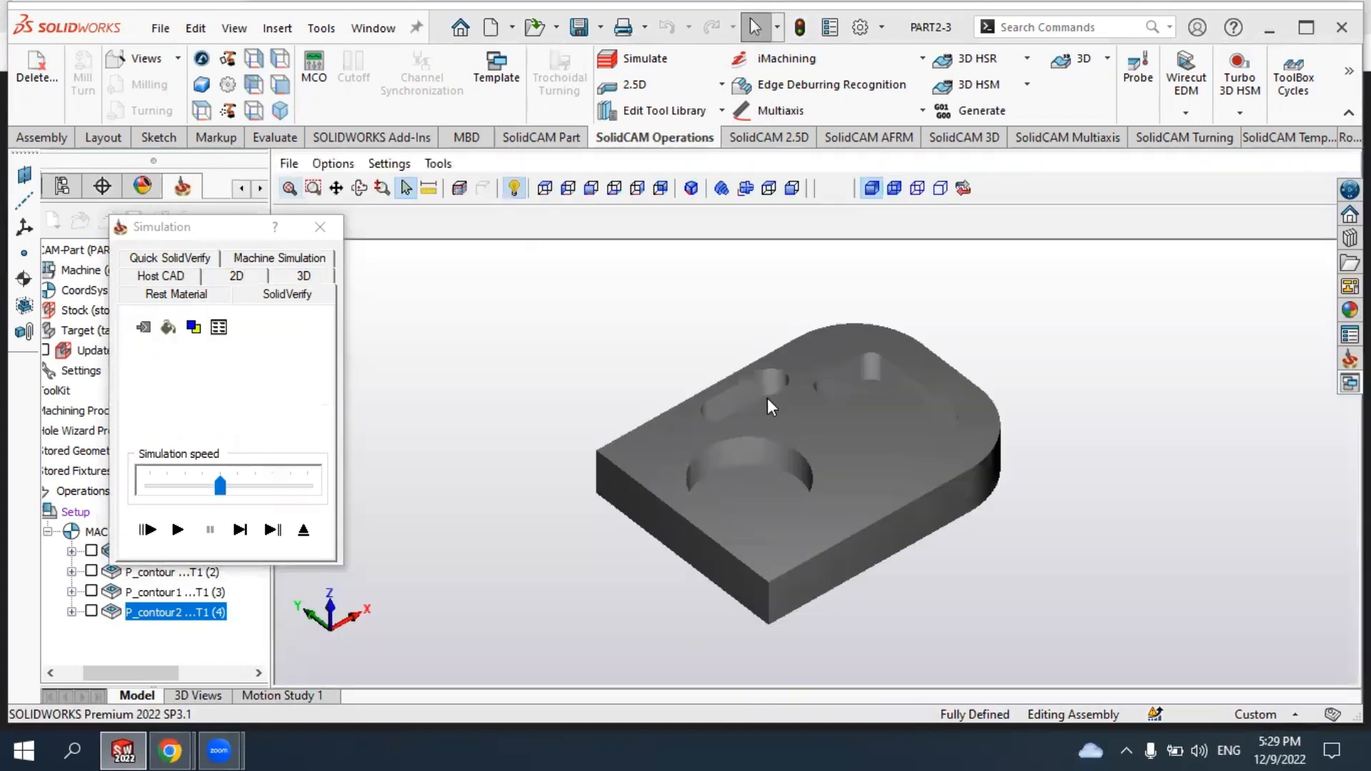
pyautogui.scroll(3, 782, 477)
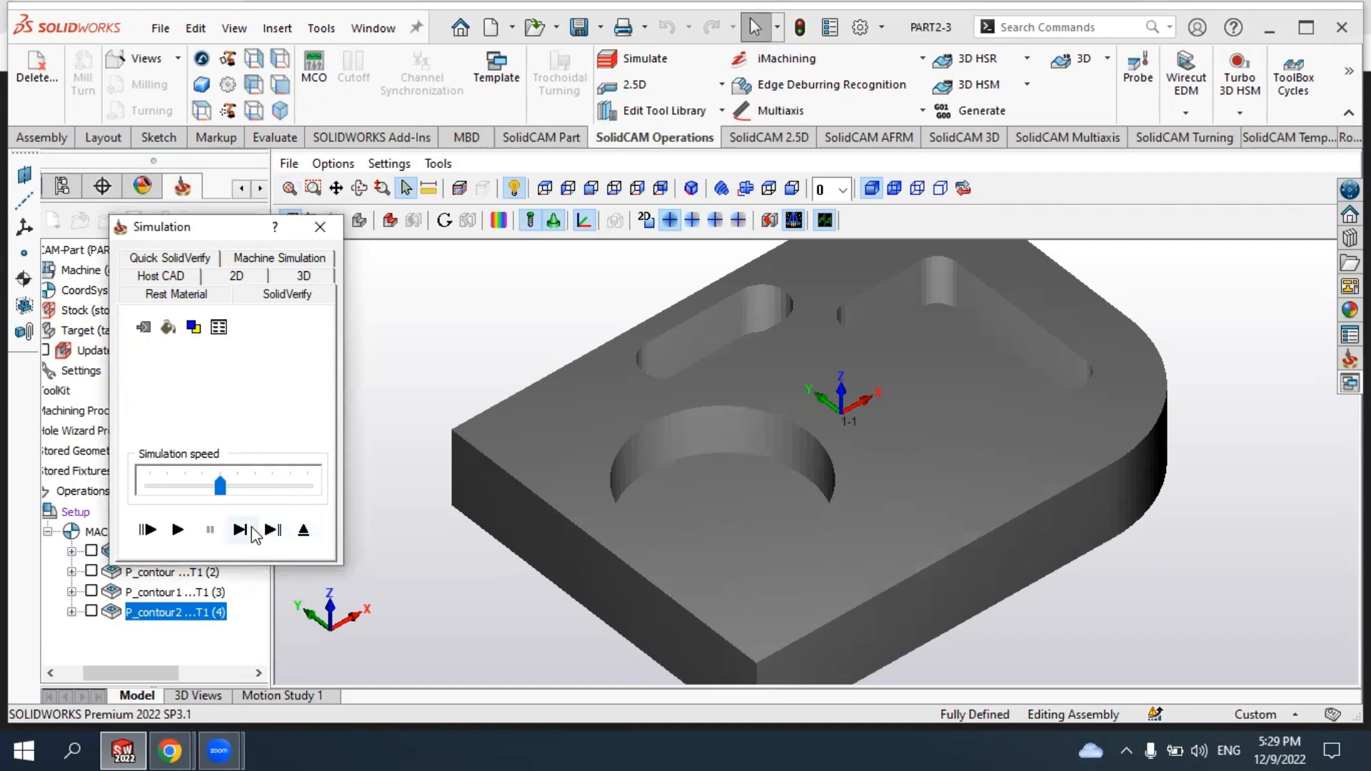
pyautogui.click(178, 529)
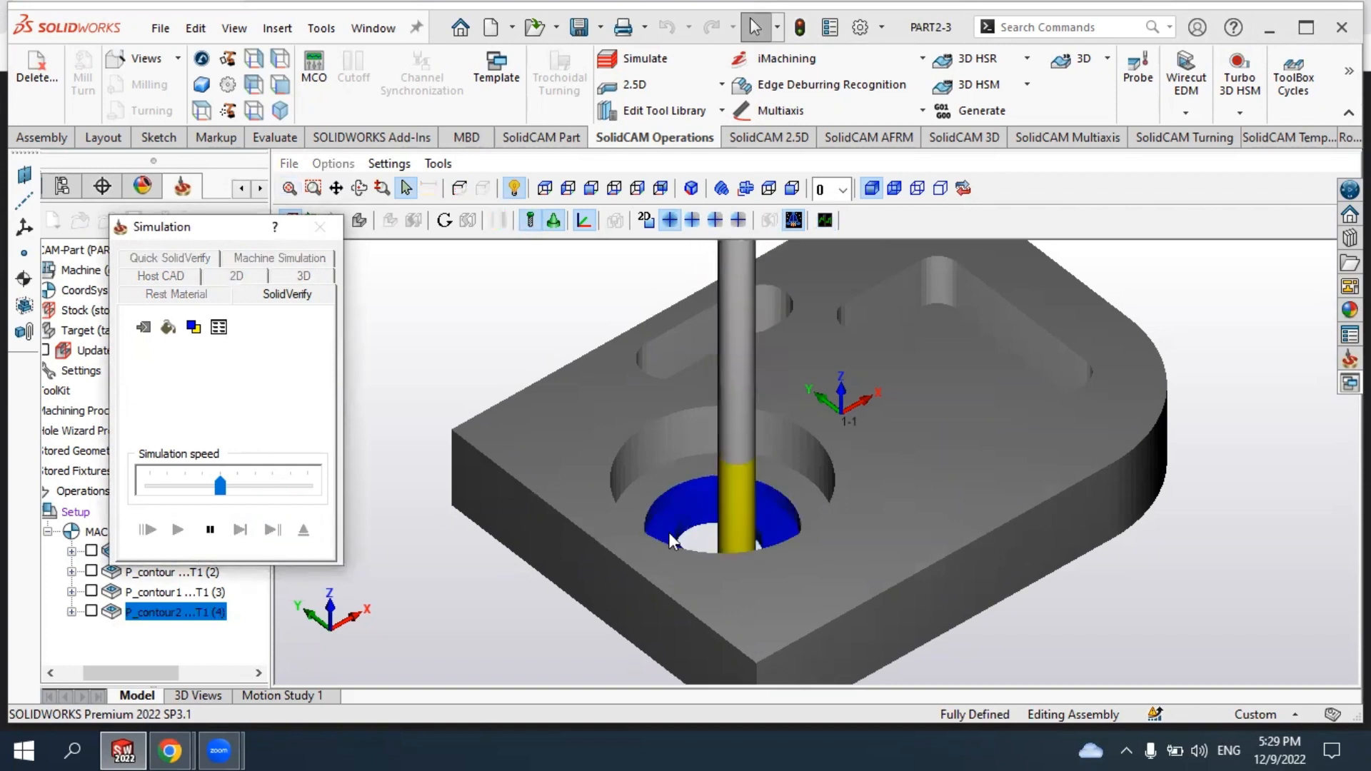
pyautogui.scroll(-5, 680, 558)
pyautogui.moveTo(709, 539); pyautogui.dragTo(731, 500, button='middle')
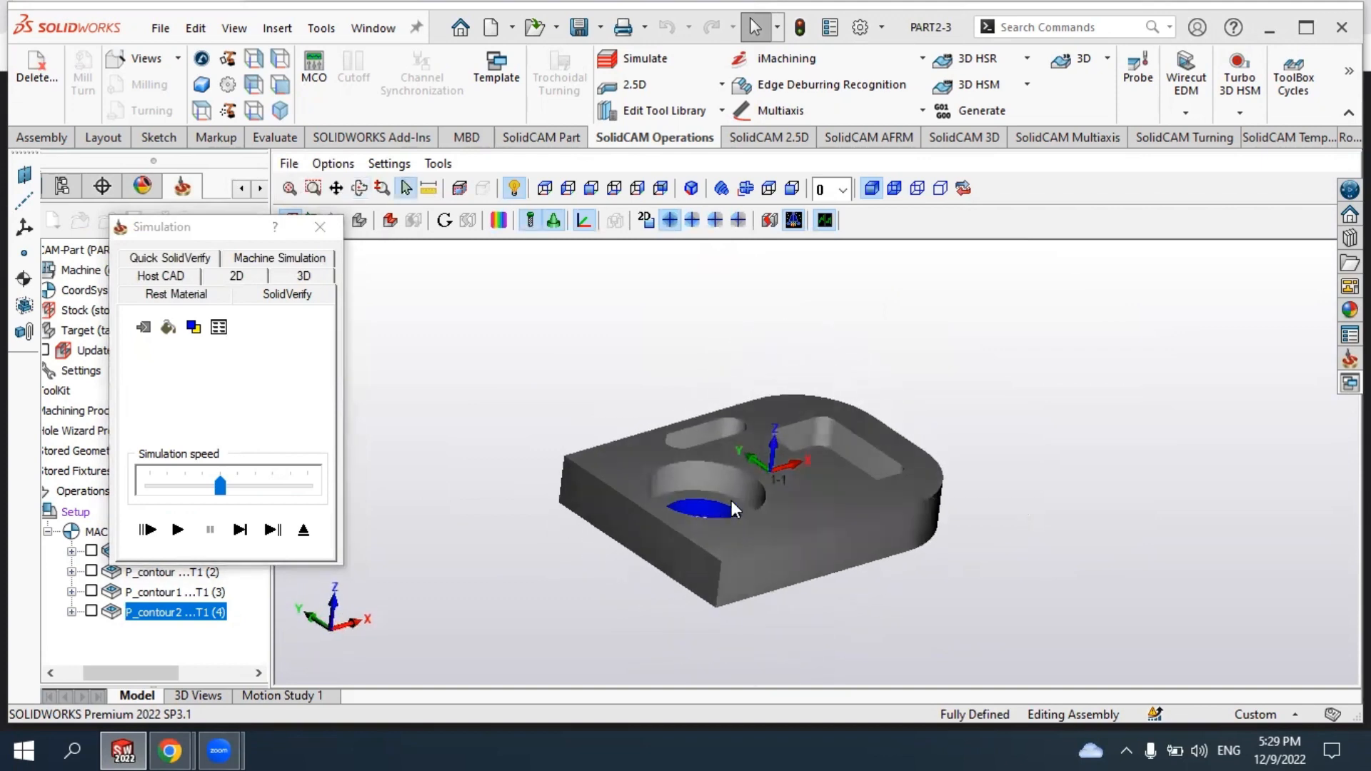
pyautogui.scroll(-3, 734, 494)
pyautogui.scroll(5, 744, 491)
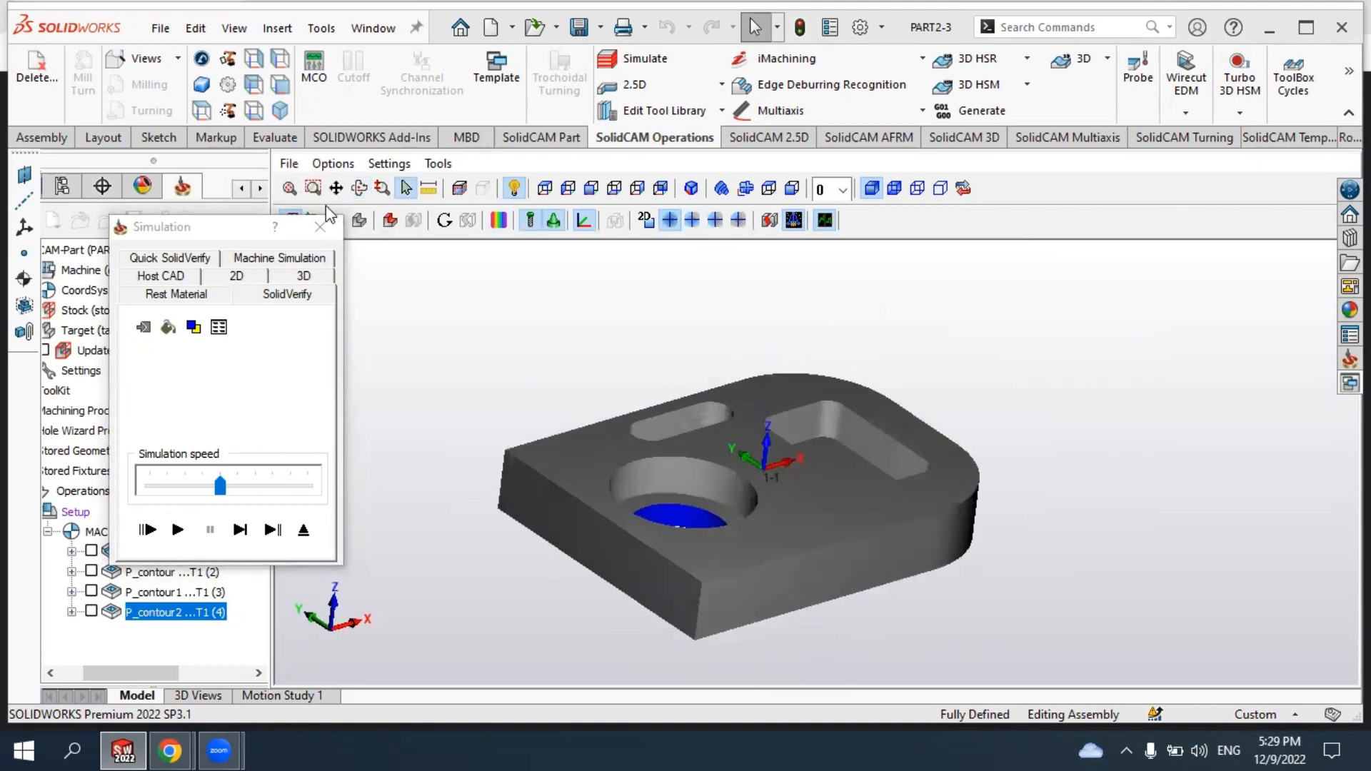
pyautogui.click(320, 227)
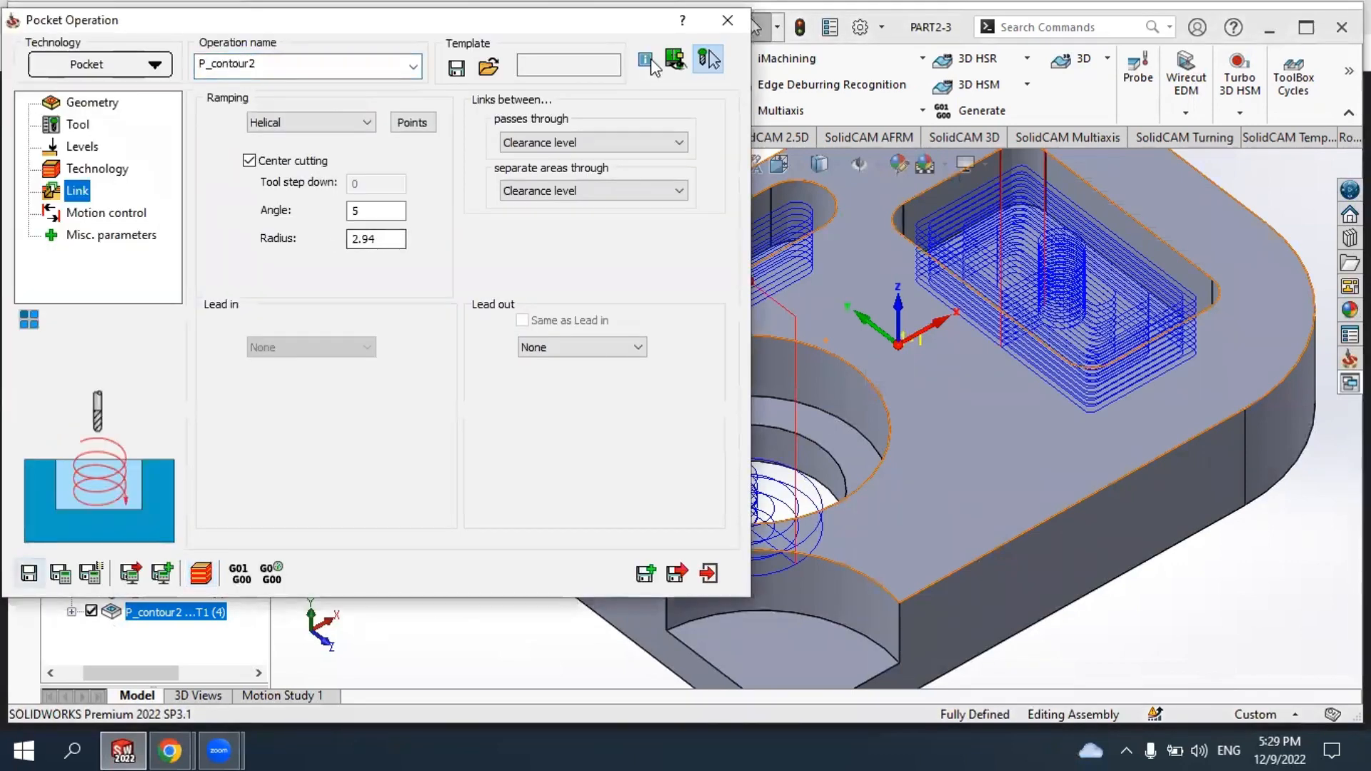
pyautogui.click(728, 20)
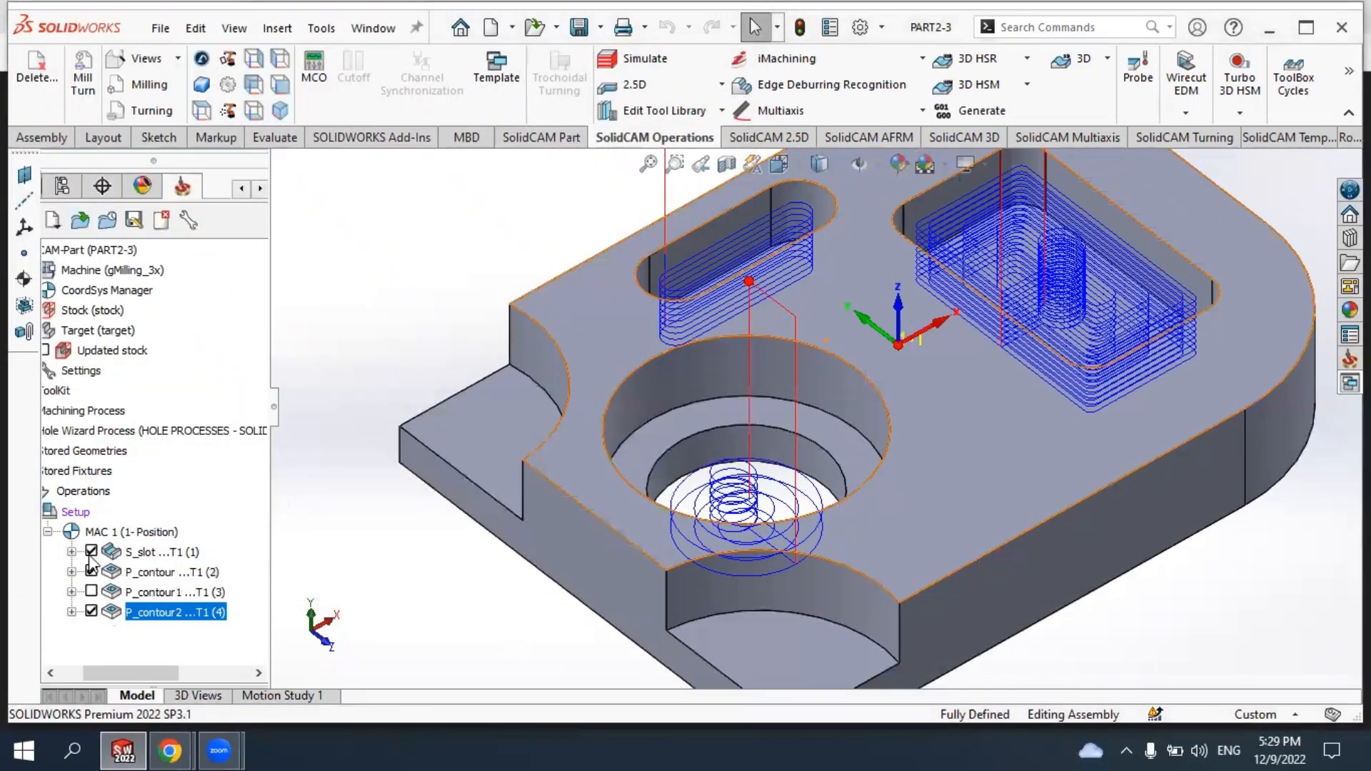
# Hide the toolpaths of S_slot, P_contour and P_contour2.
pyautogui.click(91, 551)
pyautogui.click(90, 570)
pyautogui.click(91, 611)
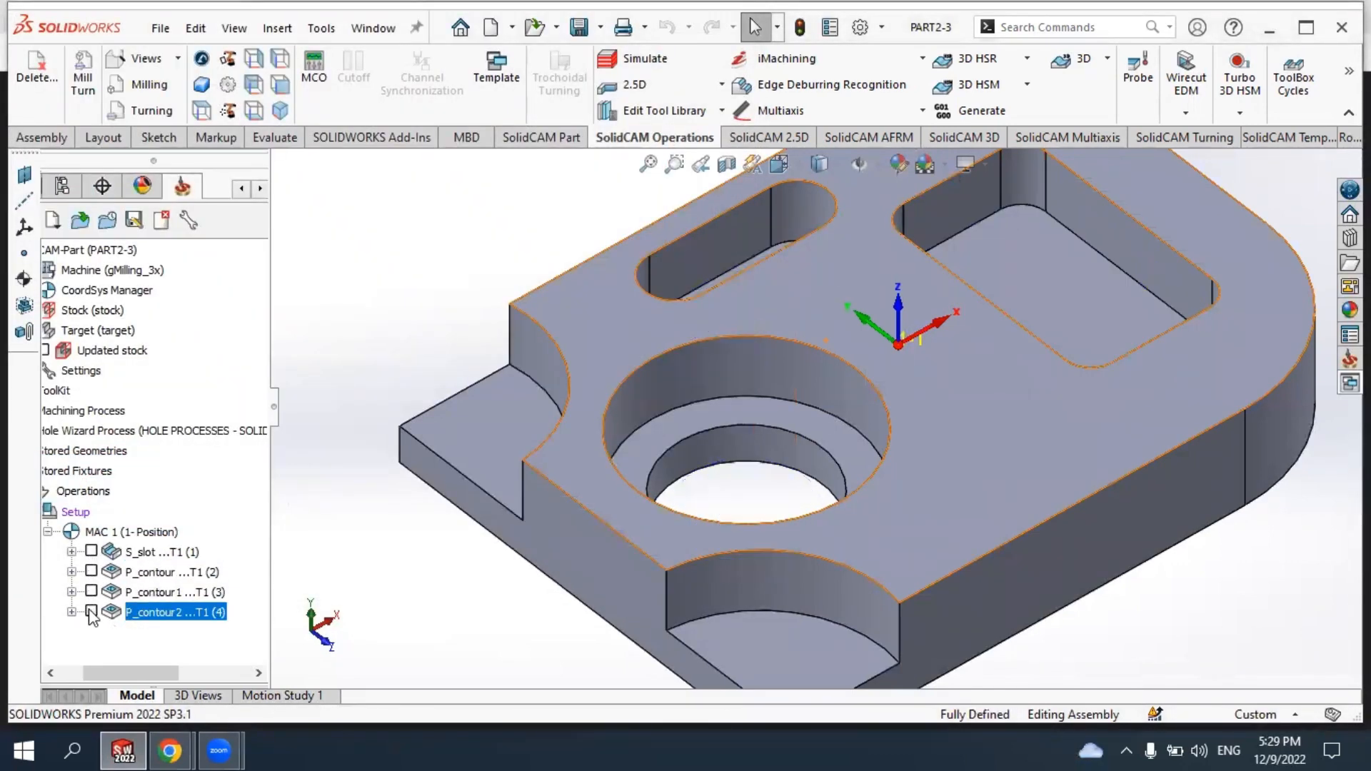
# Examine the part from several angles, focusing on the two curved corner cutouts beside the counterbore.
pyautogui.press('f')
pyautogui.moveTo(654, 550); pyautogui.dragTo(821, 426, button='middle')
pyautogui.scroll(-4, 821, 426)
pyautogui.scroll(2, 798, 442)
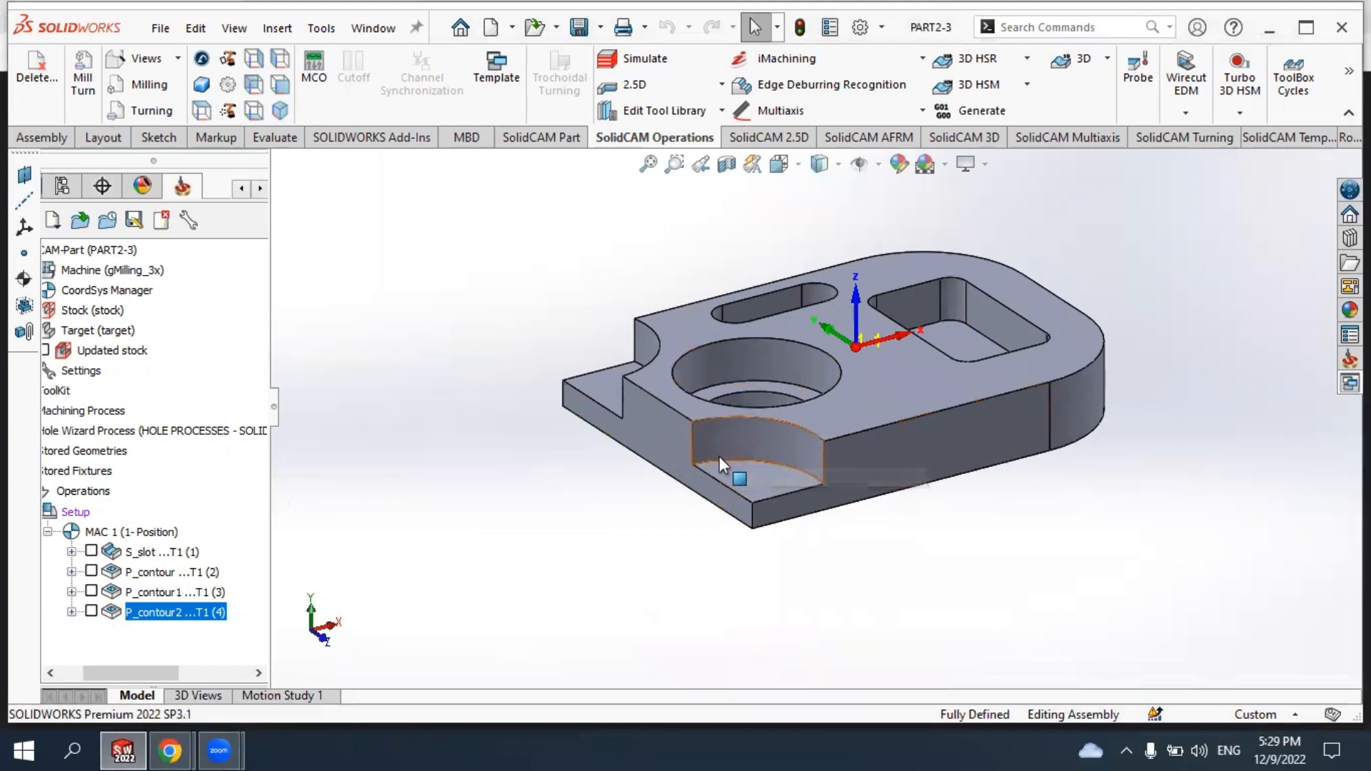
pyautogui.moveTo(718, 456); pyautogui.dragTo(826, 493, button='middle')
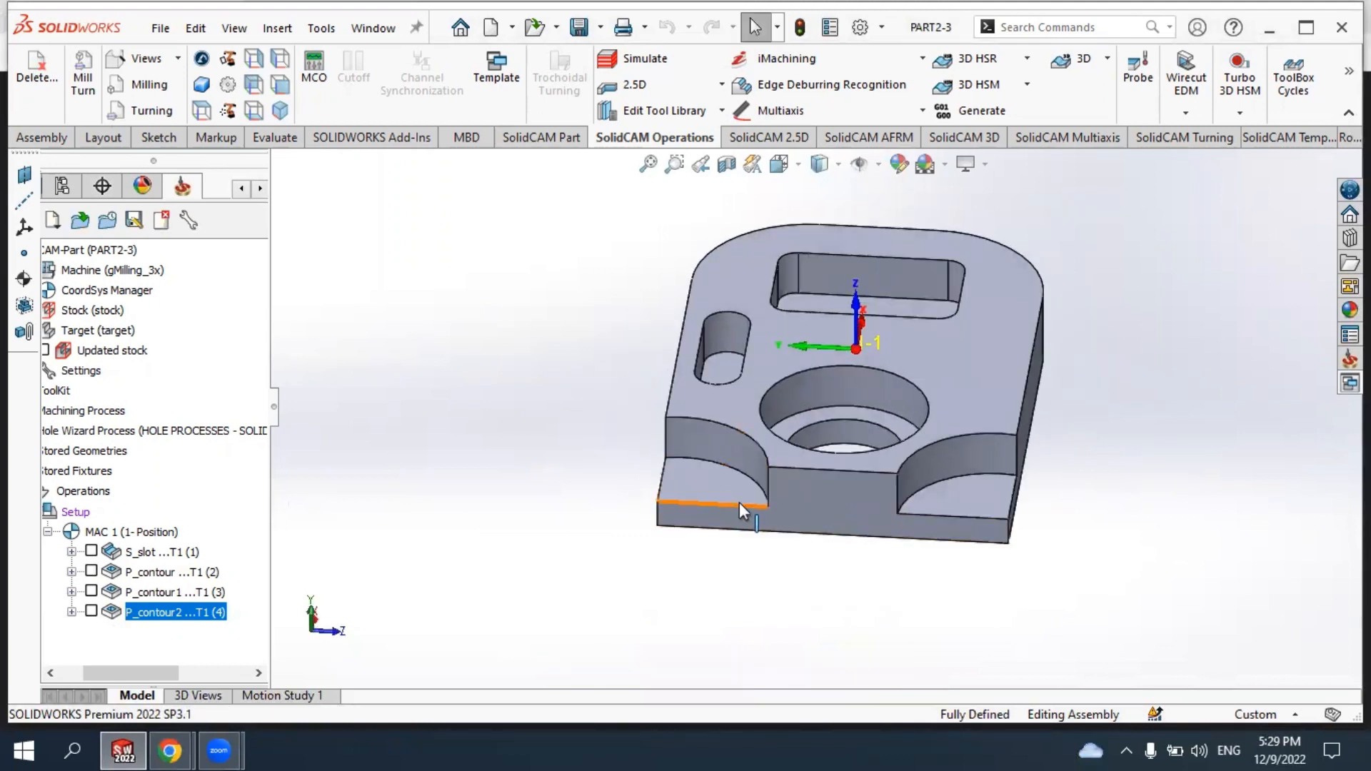
pyautogui.scroll(3, 866, 442)
pyautogui.moveTo(972, 460); pyautogui.dragTo(831, 413, button='middle')
pyautogui.scroll(-4, 831, 409)
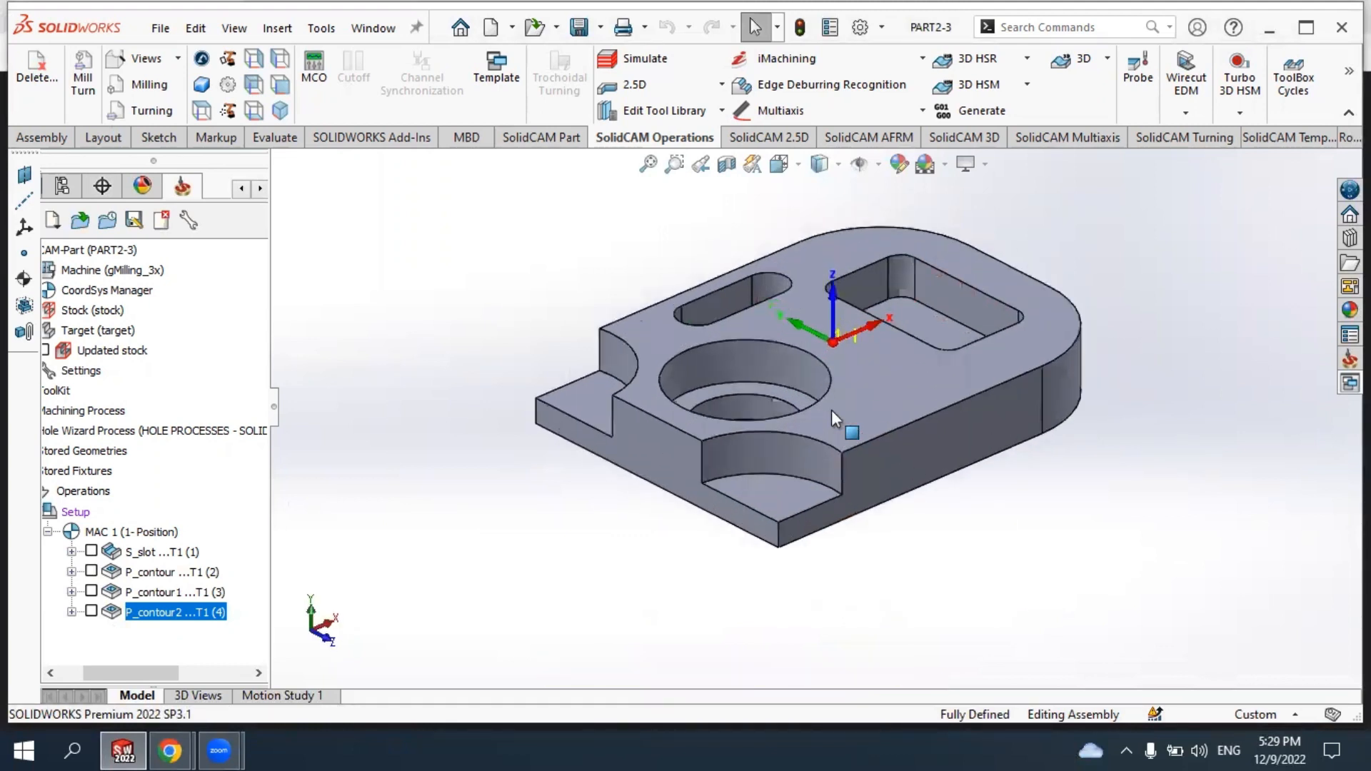
pyautogui.scroll(-2, 832, 439)
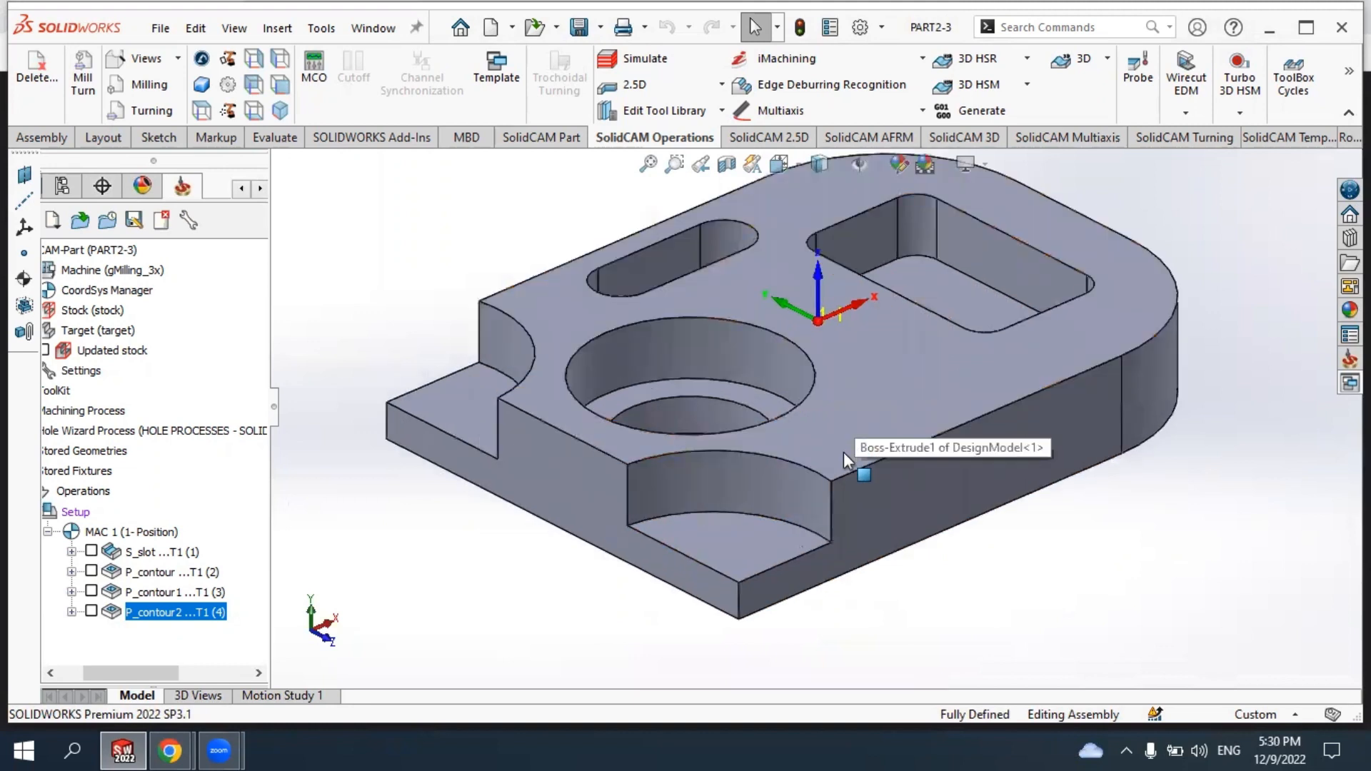
pyautogui.scroll(3, 872, 407)
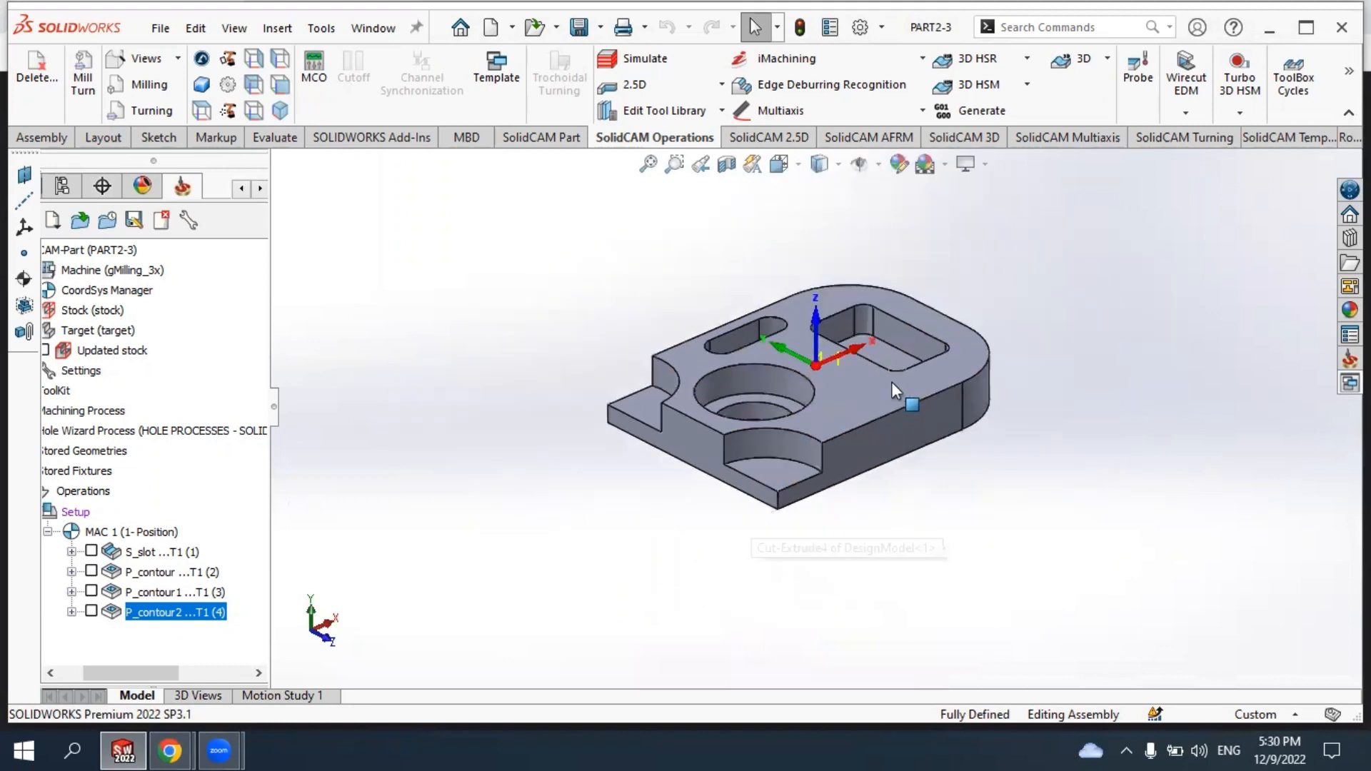
pyautogui.scroll(-4, 857, 357)
pyautogui.scroll(3, 785, 432)
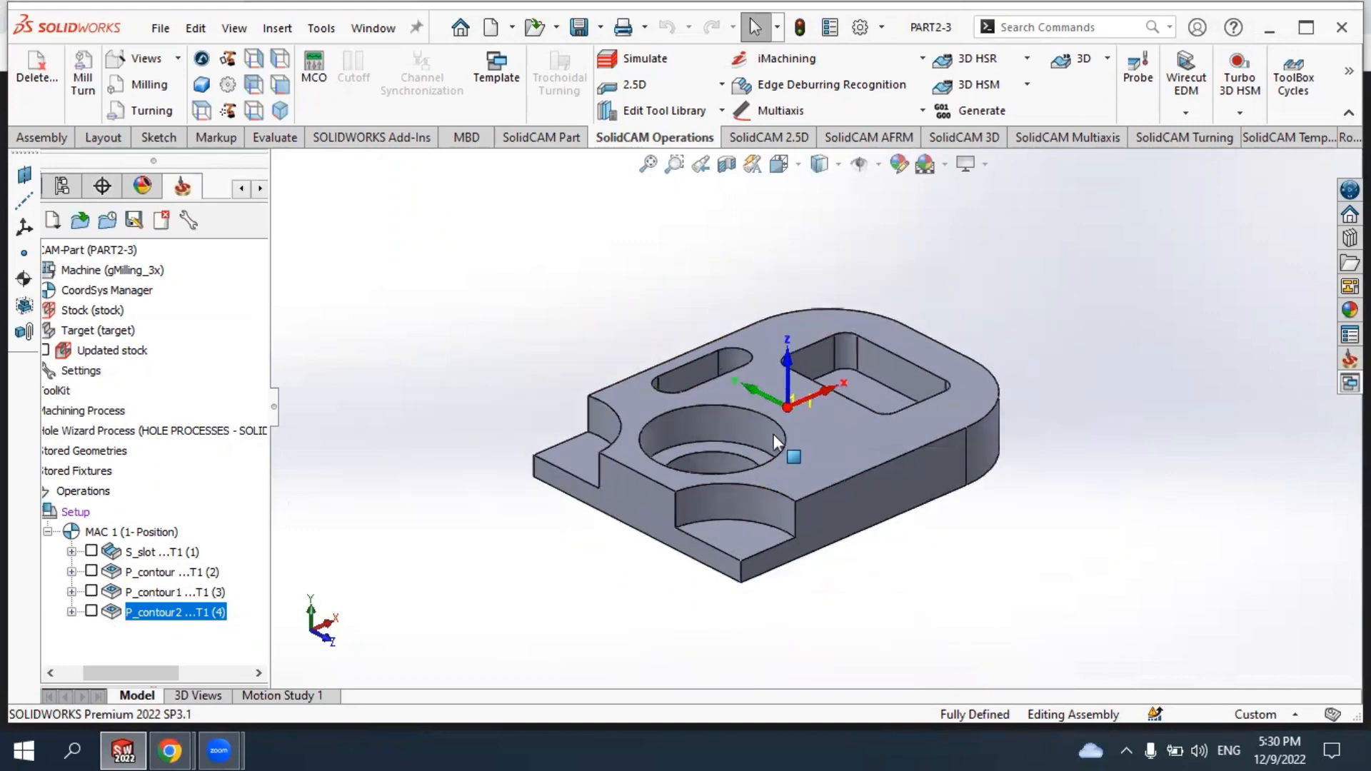
pyautogui.scroll(-2, 797, 364)
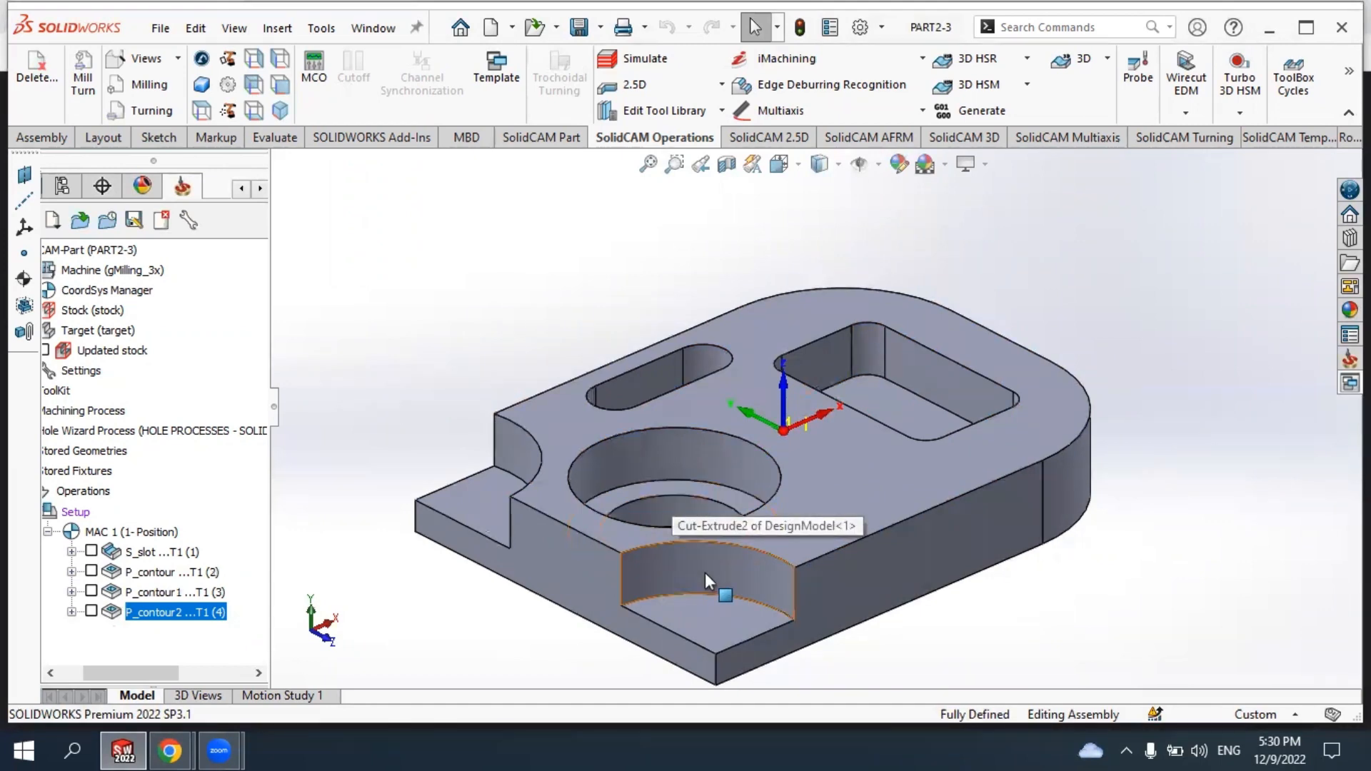
pyautogui.scroll(-3, 645, 594)
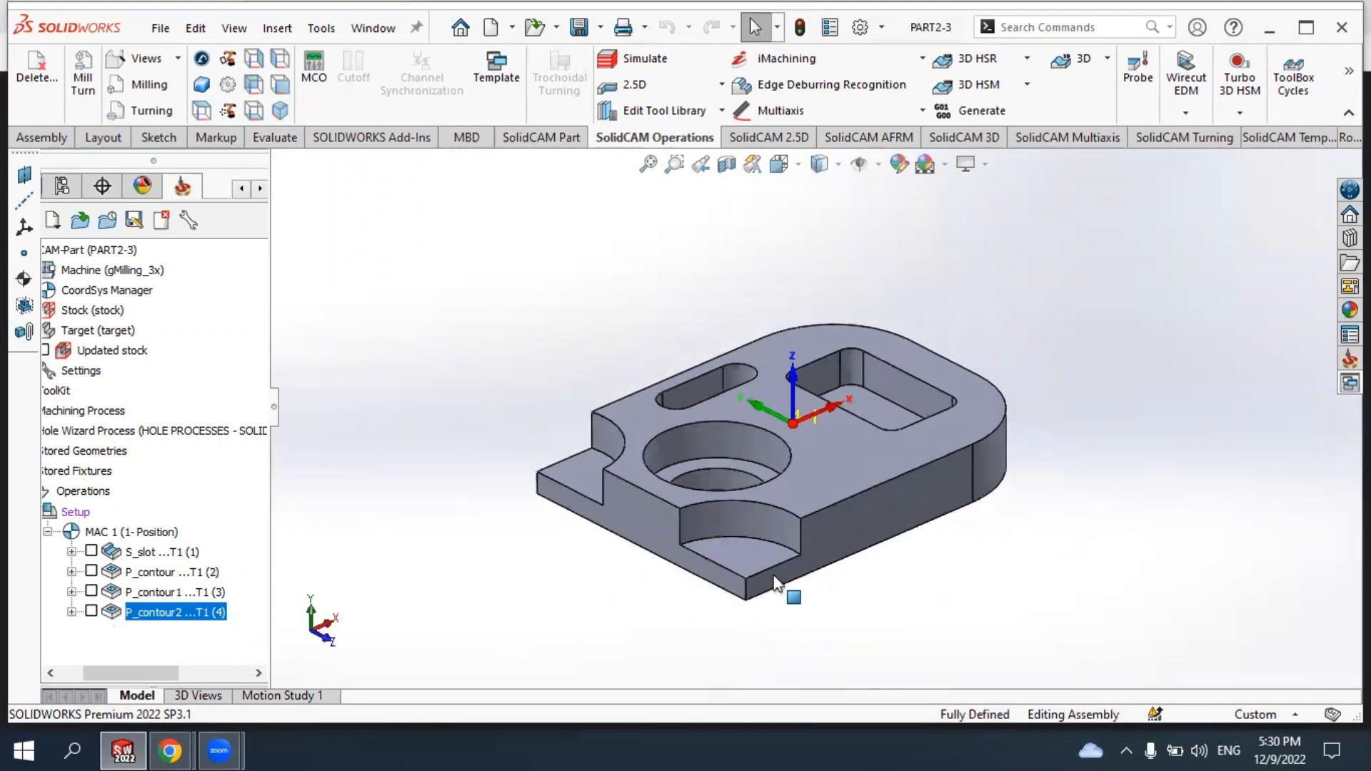
pyautogui.moveTo(761, 525)
pyautogui.mouseDown(button='middle')
pyautogui.moveTo(728, 545)
pyautogui.moveTo(755, 540)
pyautogui.mouseUp(button='middle')
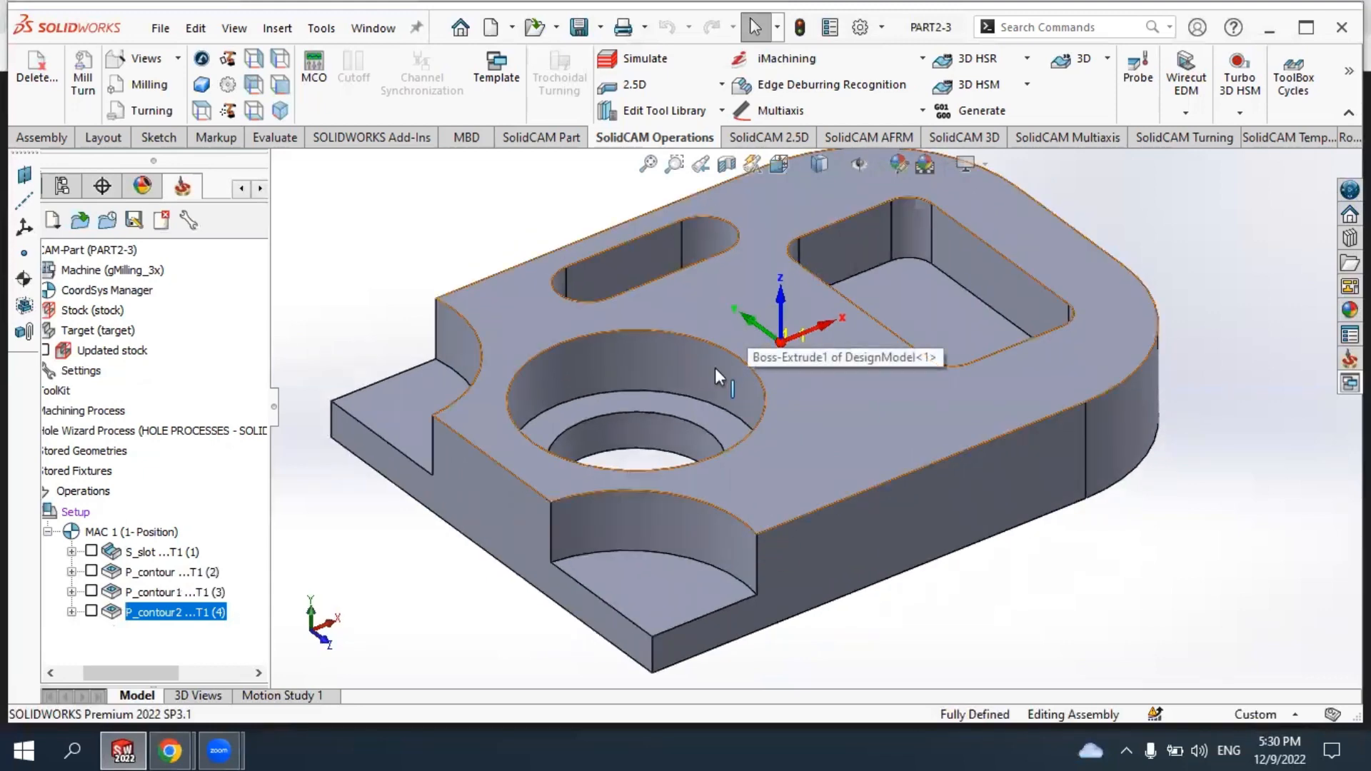
pyautogui.scroll(3, 678, 407)
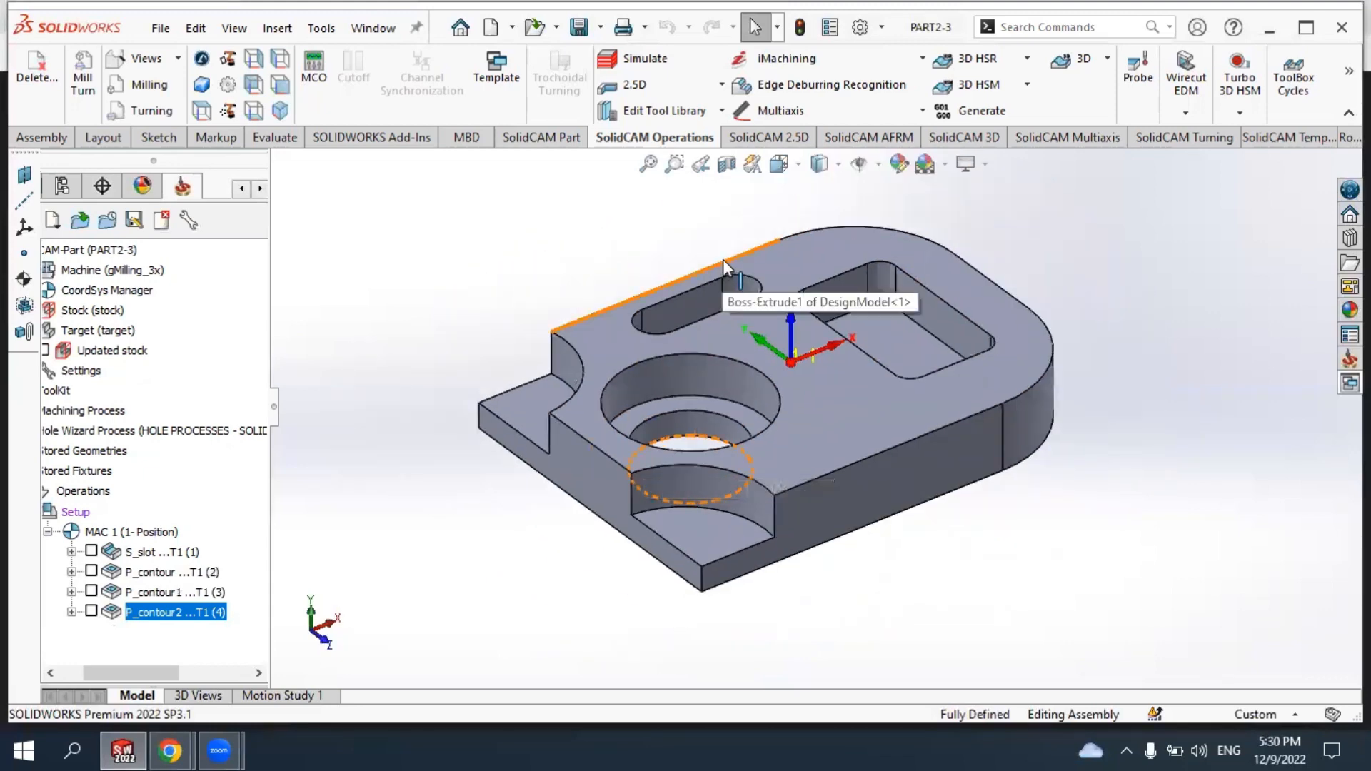
# Start a new 2.5D Pocket operation with a new geometry, and turn off Tangent propagation and Constant Z for its chain selection.
pyautogui.click(722, 85)
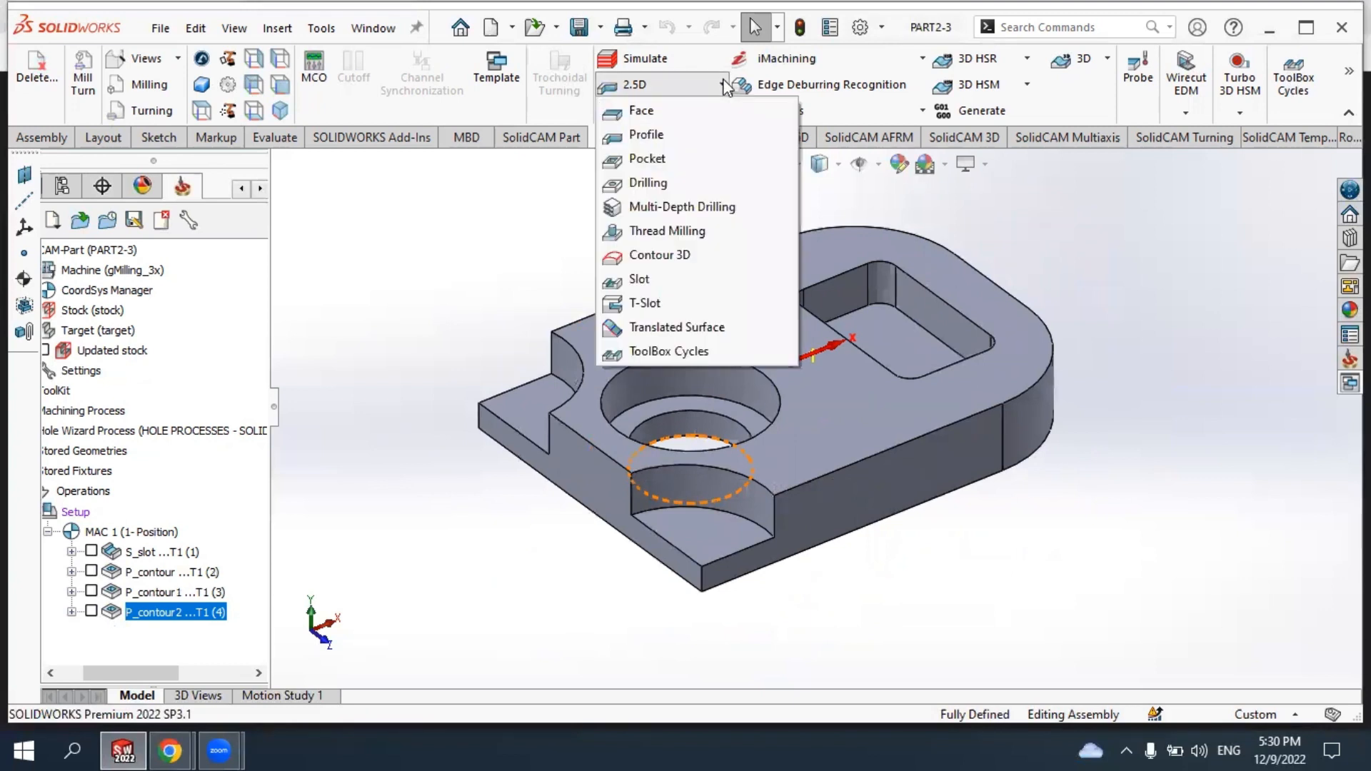
pyautogui.click(650, 161)
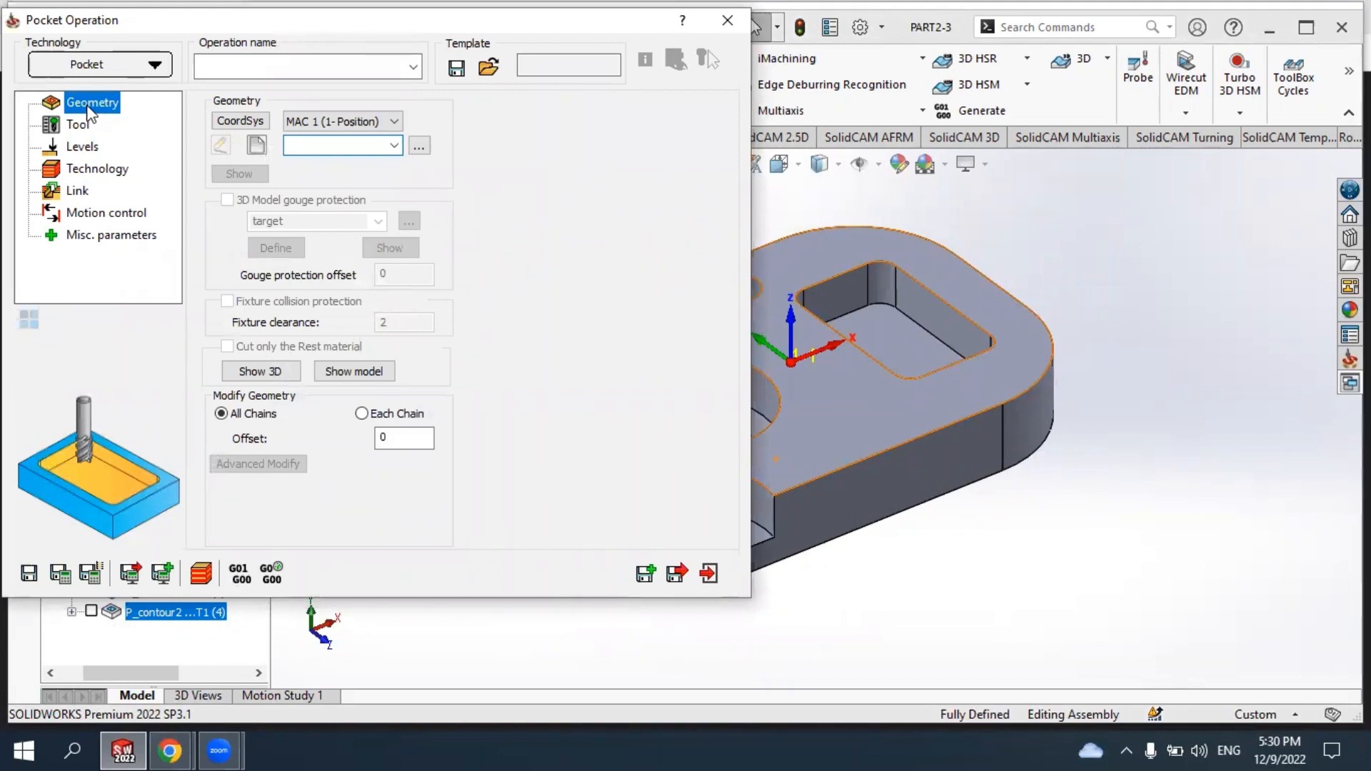
pyautogui.click(258, 147)
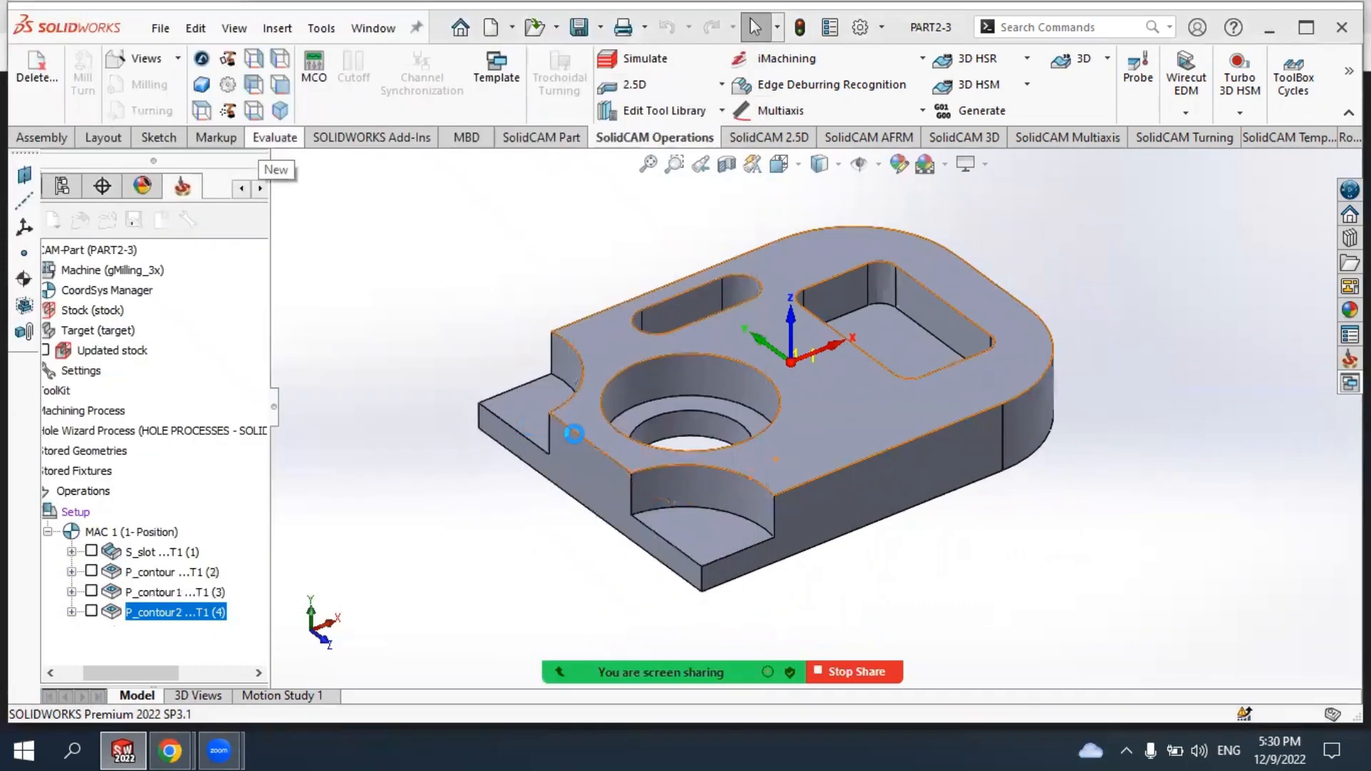
pyautogui.scroll(-3, 771, 544)
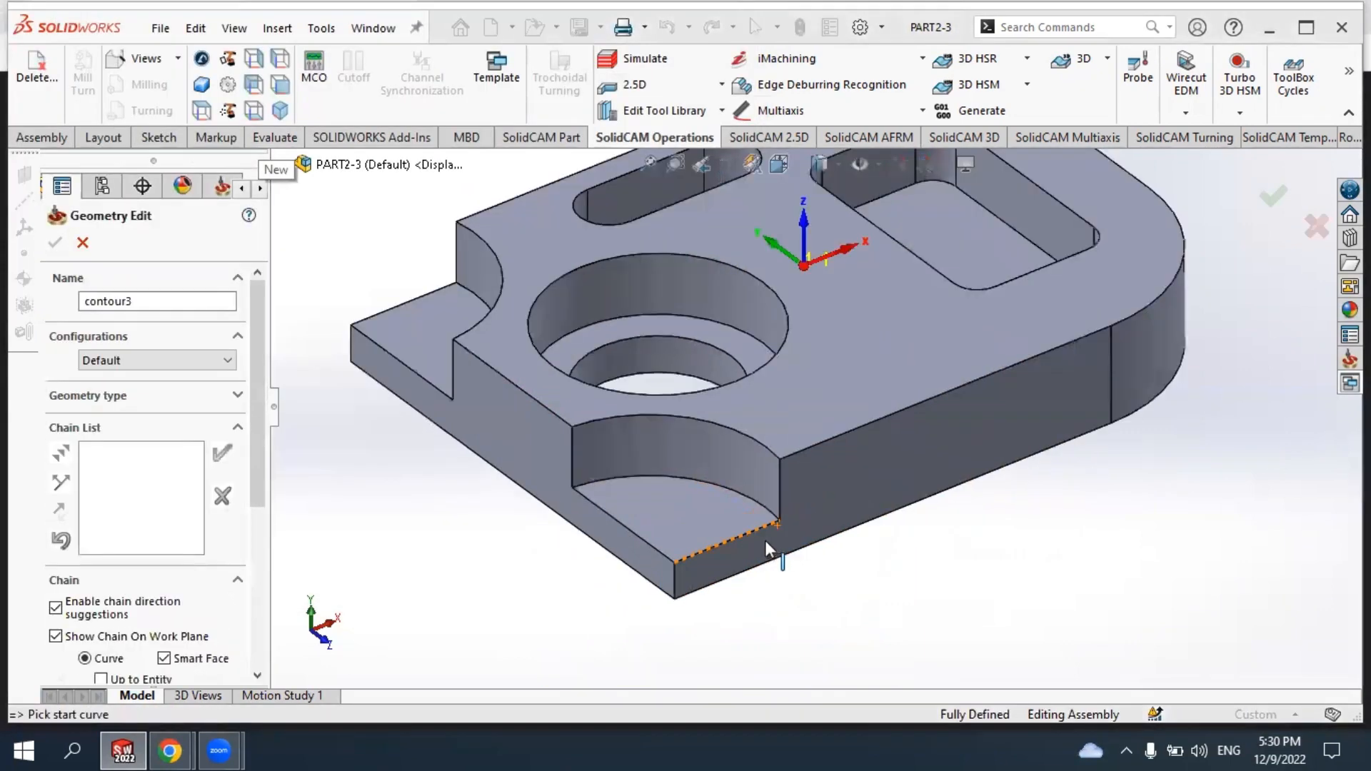
pyautogui.moveTo(257, 486); pyautogui.dragTo(257, 645)
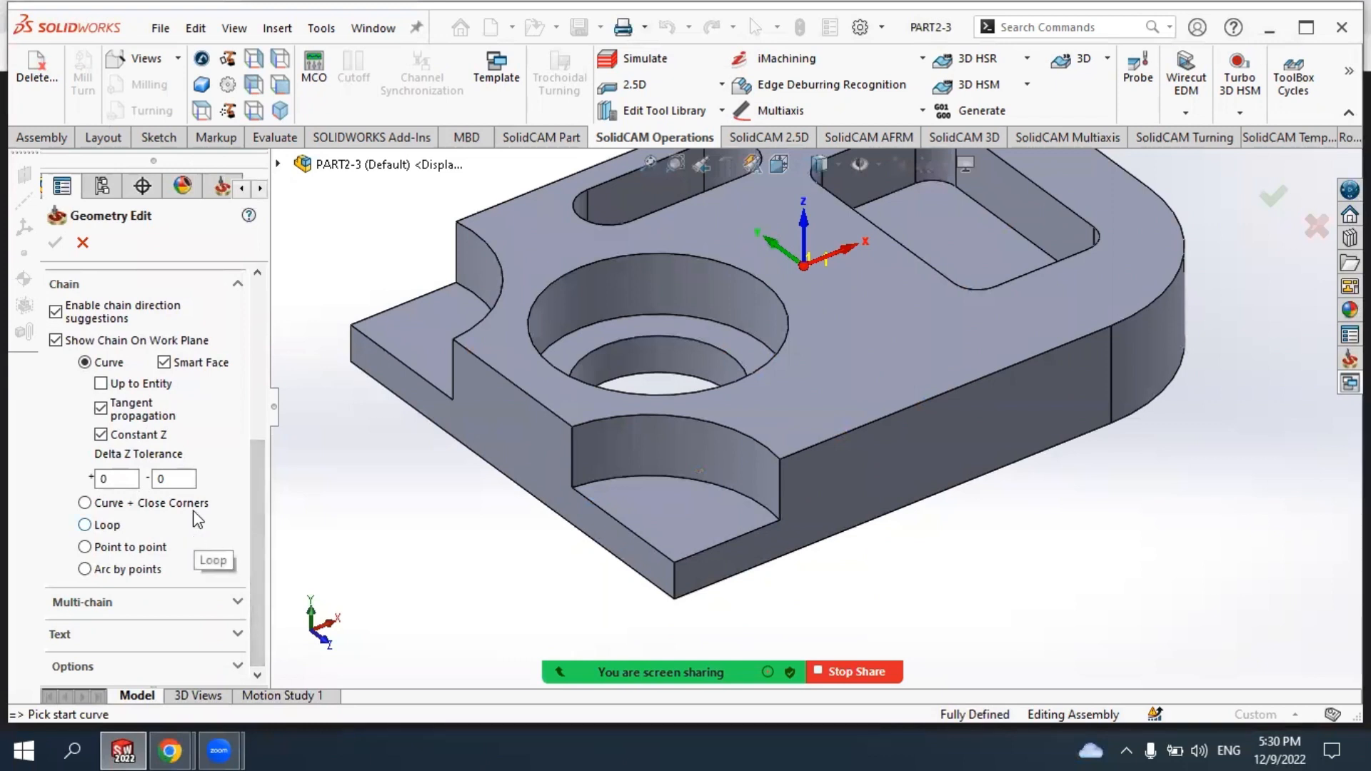
pyautogui.click(107, 410)
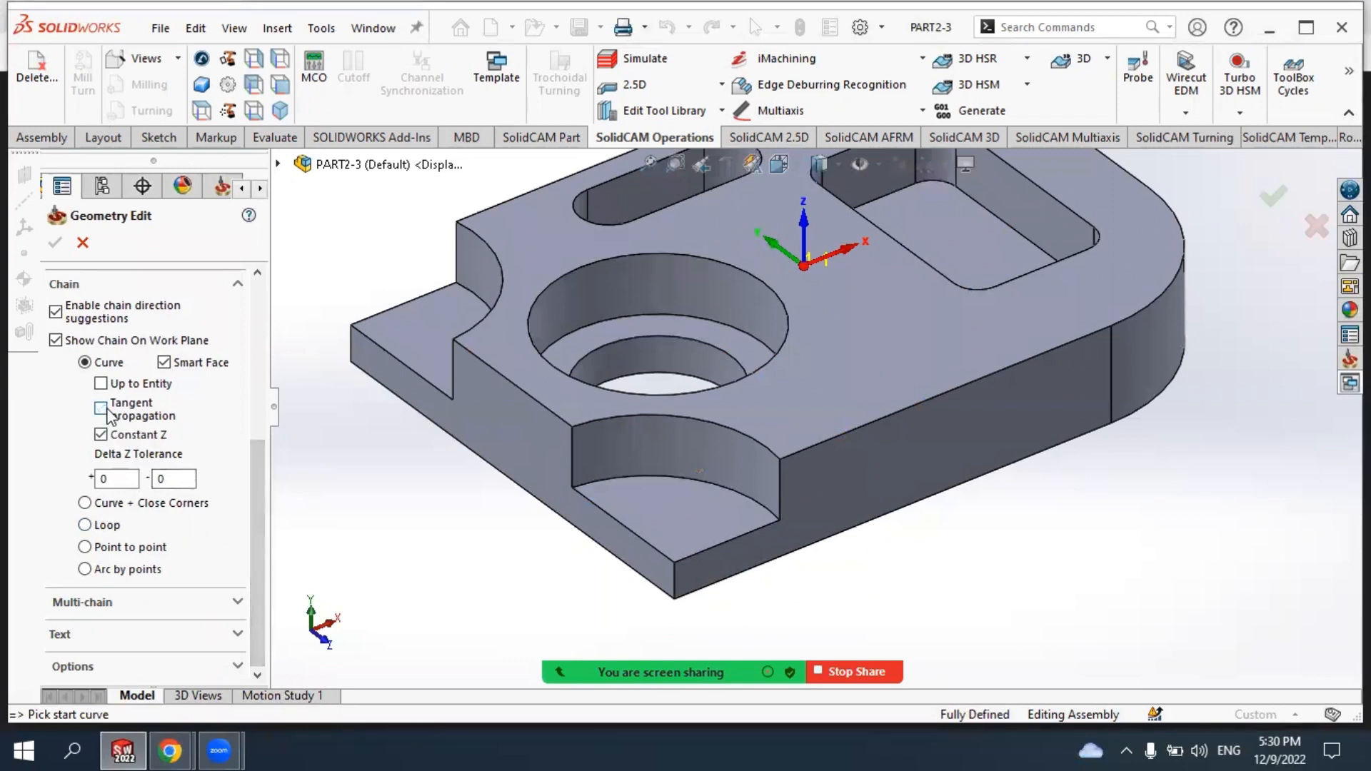
pyautogui.click(101, 435)
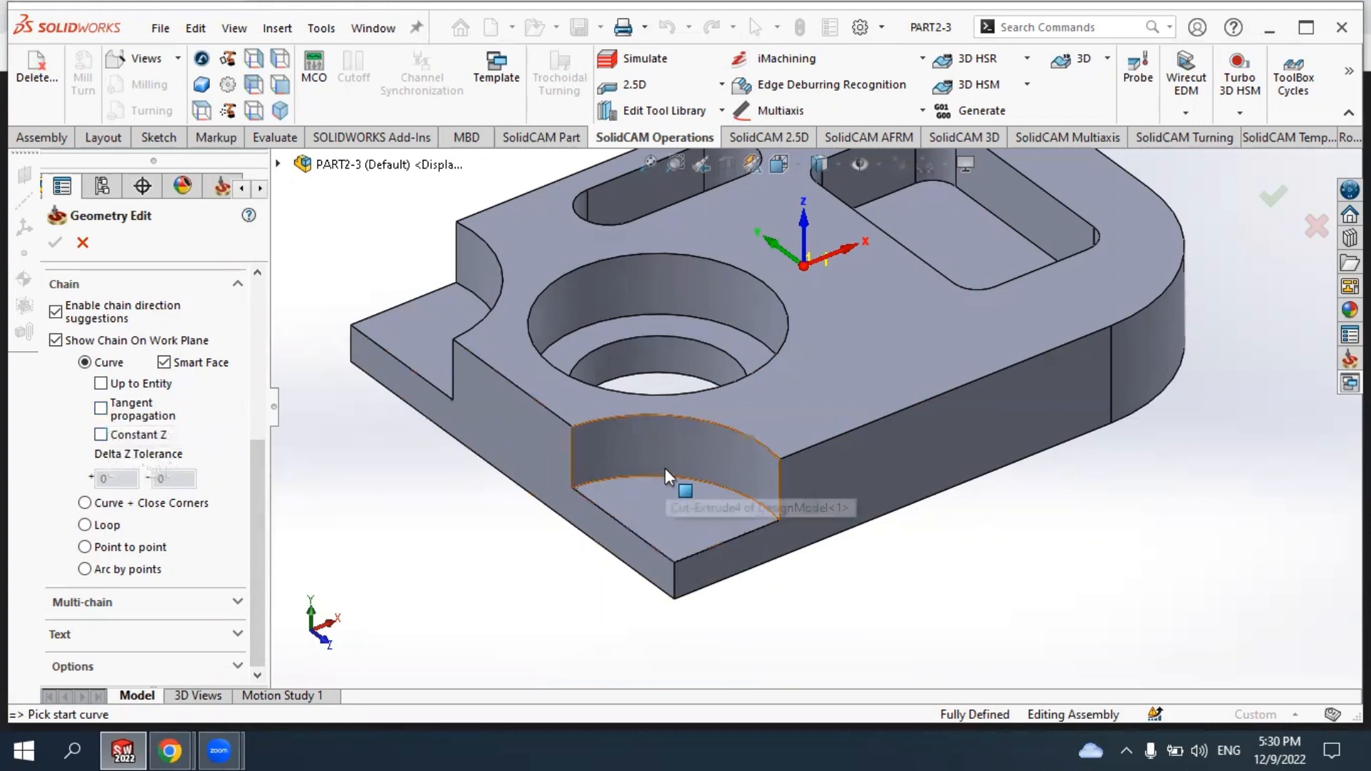
# Start the chain with the floor arc of the nearer corner cutout and switch the suggested continuation to the adjoining straight outer floor edge.
pyautogui.scroll(-3, 666, 467)
pyautogui.click(612, 475)
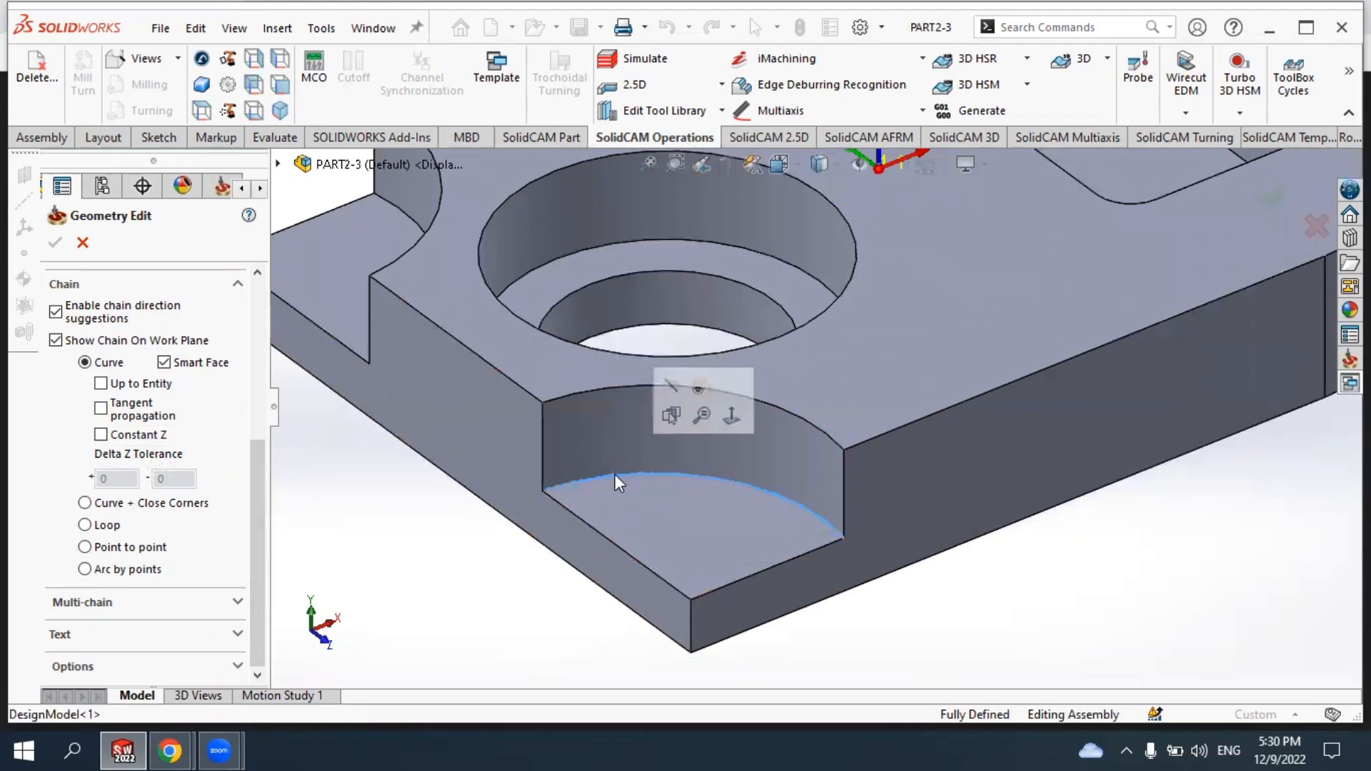
pyautogui.click(825, 538)
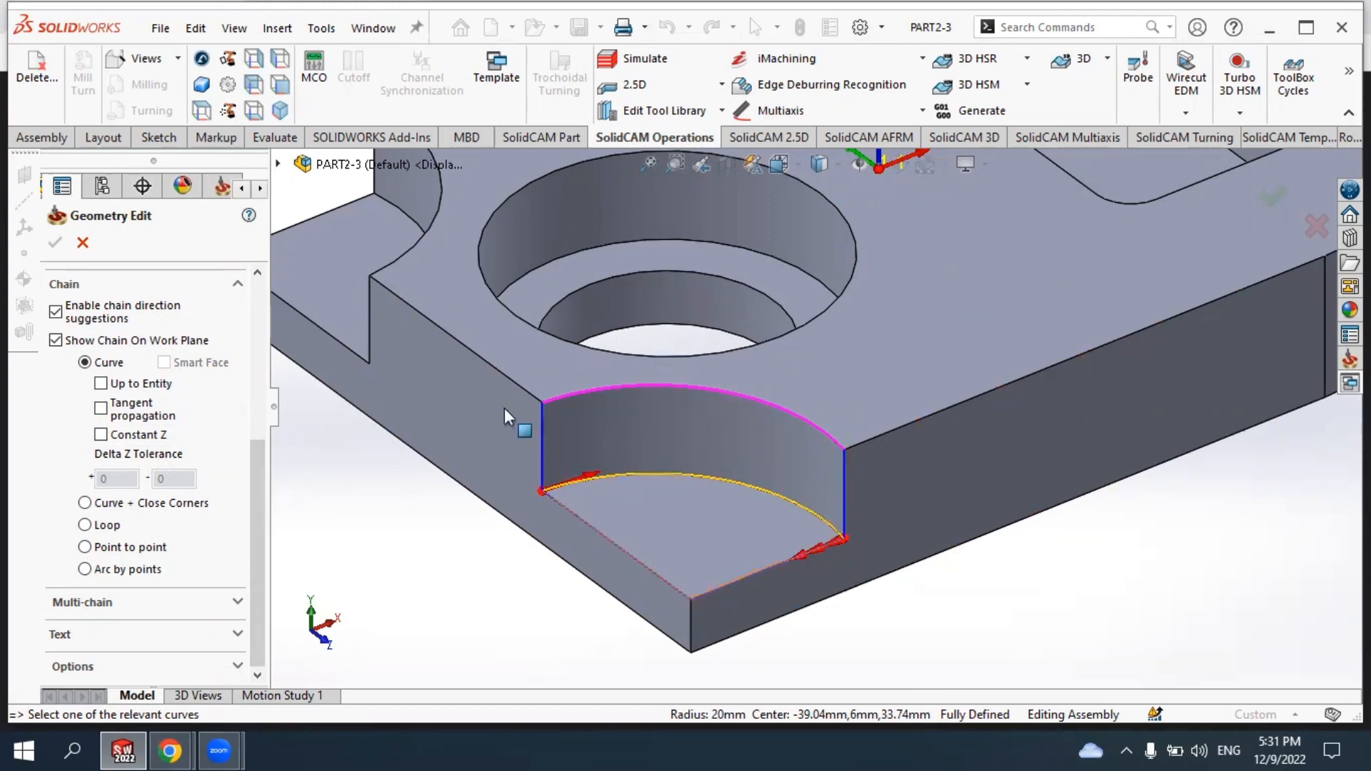
pyautogui.scroll(5, 236, 428)
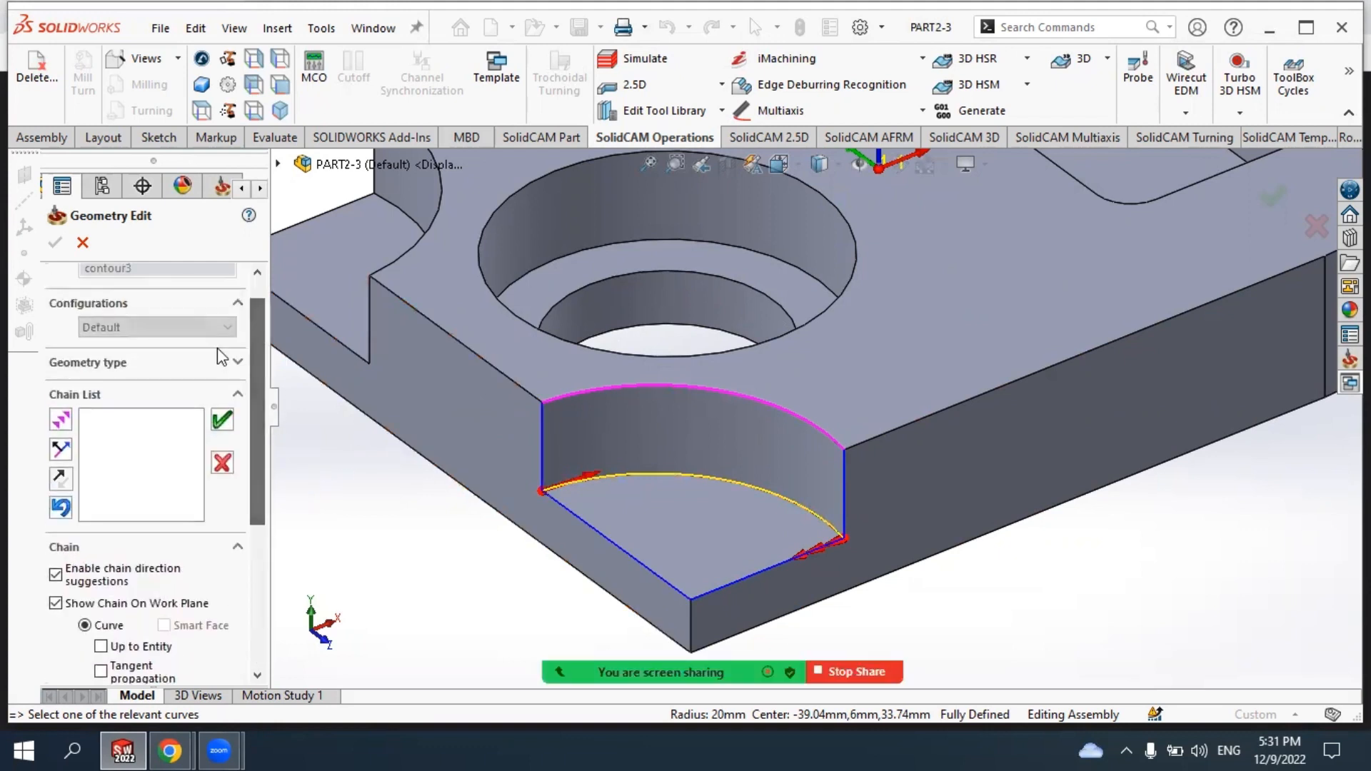
pyautogui.click(61, 450)
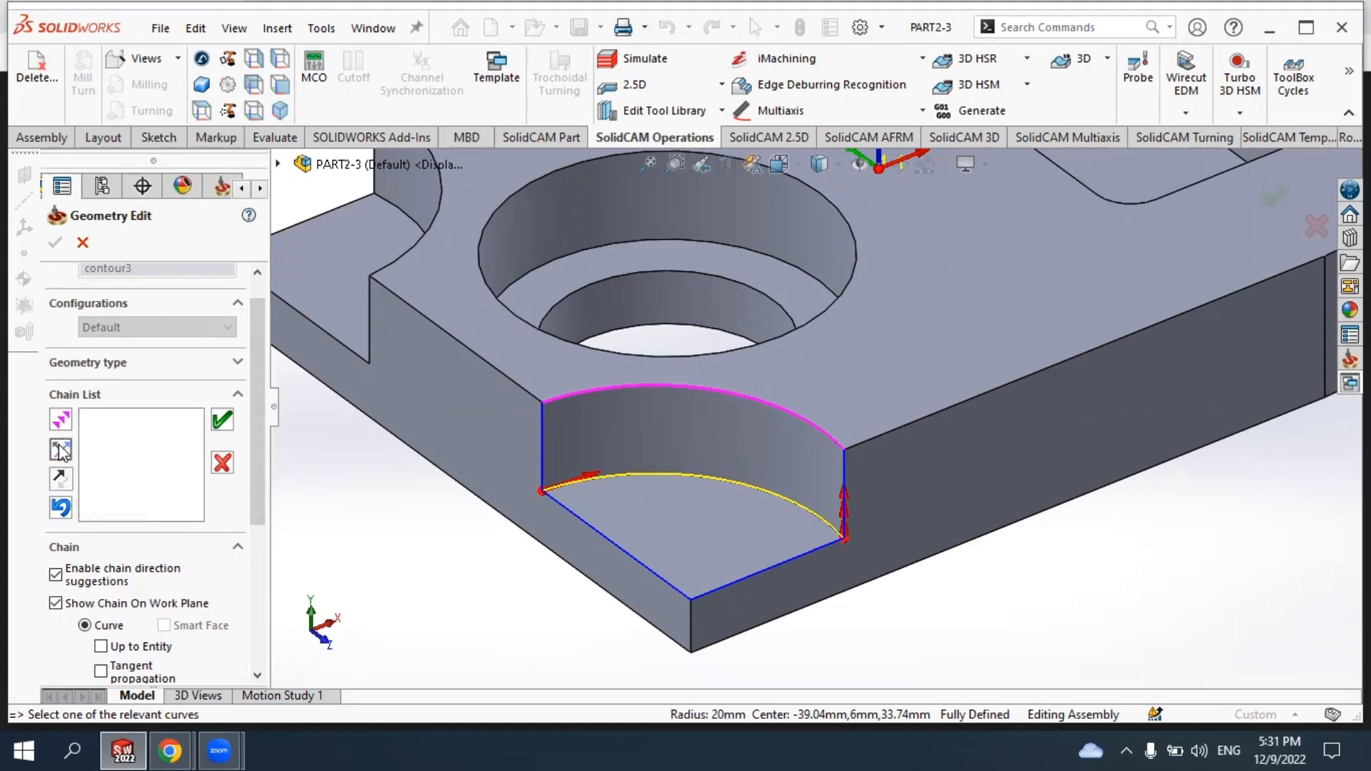
pyautogui.click(61, 450)
pyautogui.click(61, 450)
pyautogui.click(61, 451)
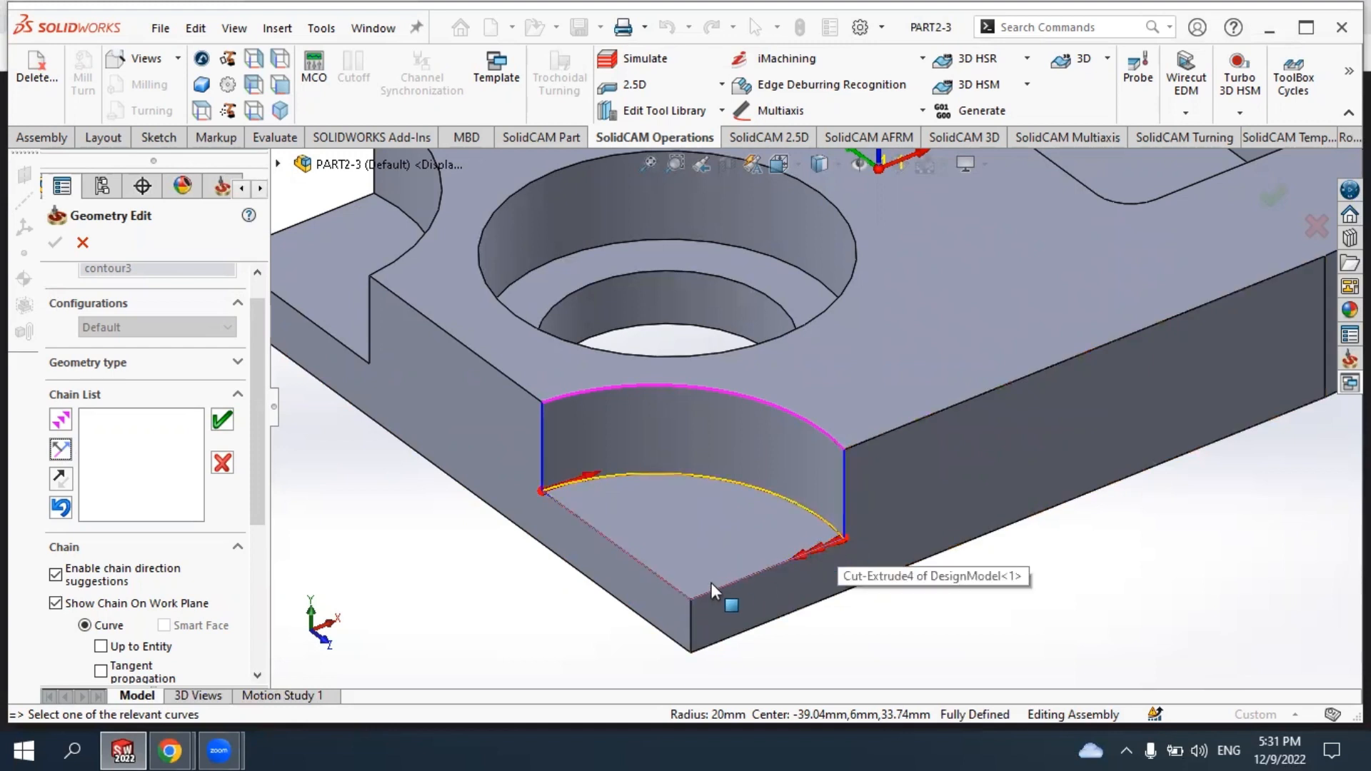
# Add the cutout floor's two straight outer edges to the chain and accept it as a closed loop.
pyautogui.click(60, 419)
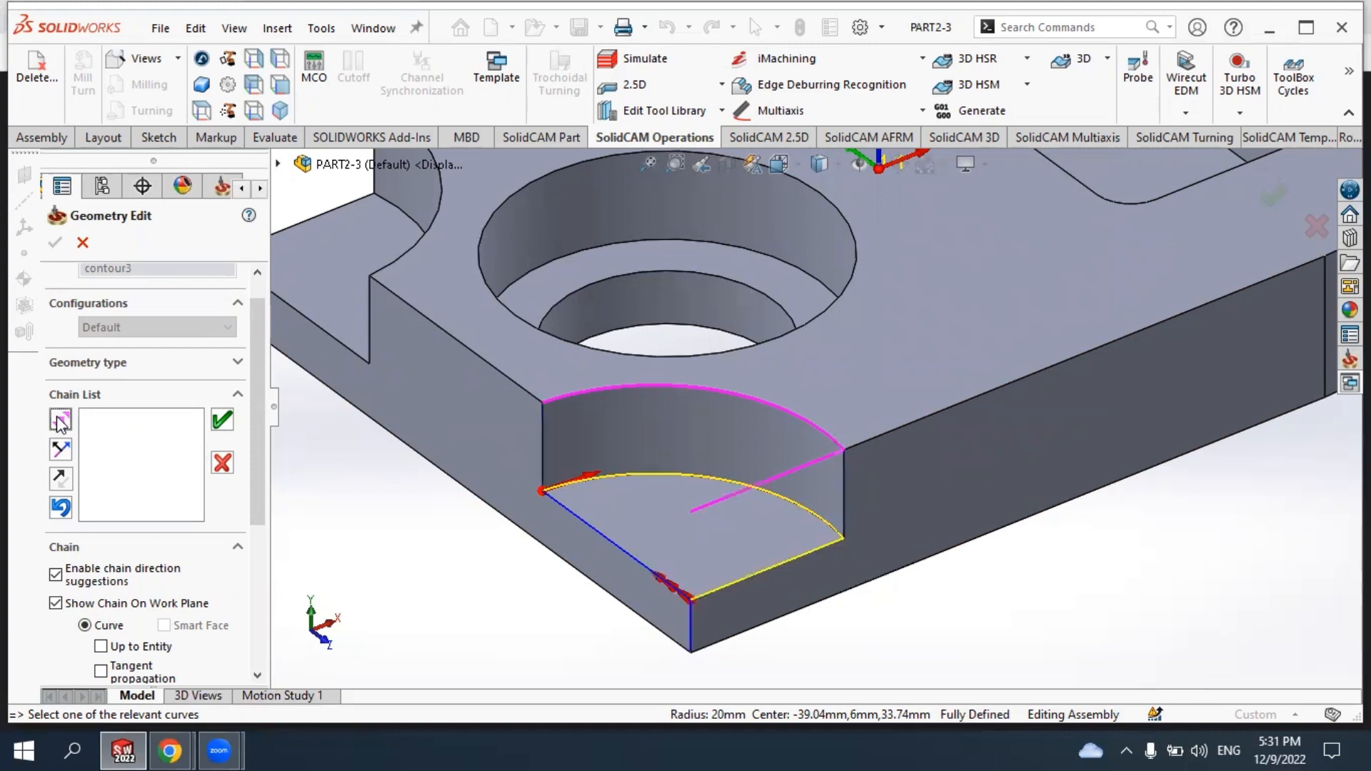
pyautogui.click(654, 568)
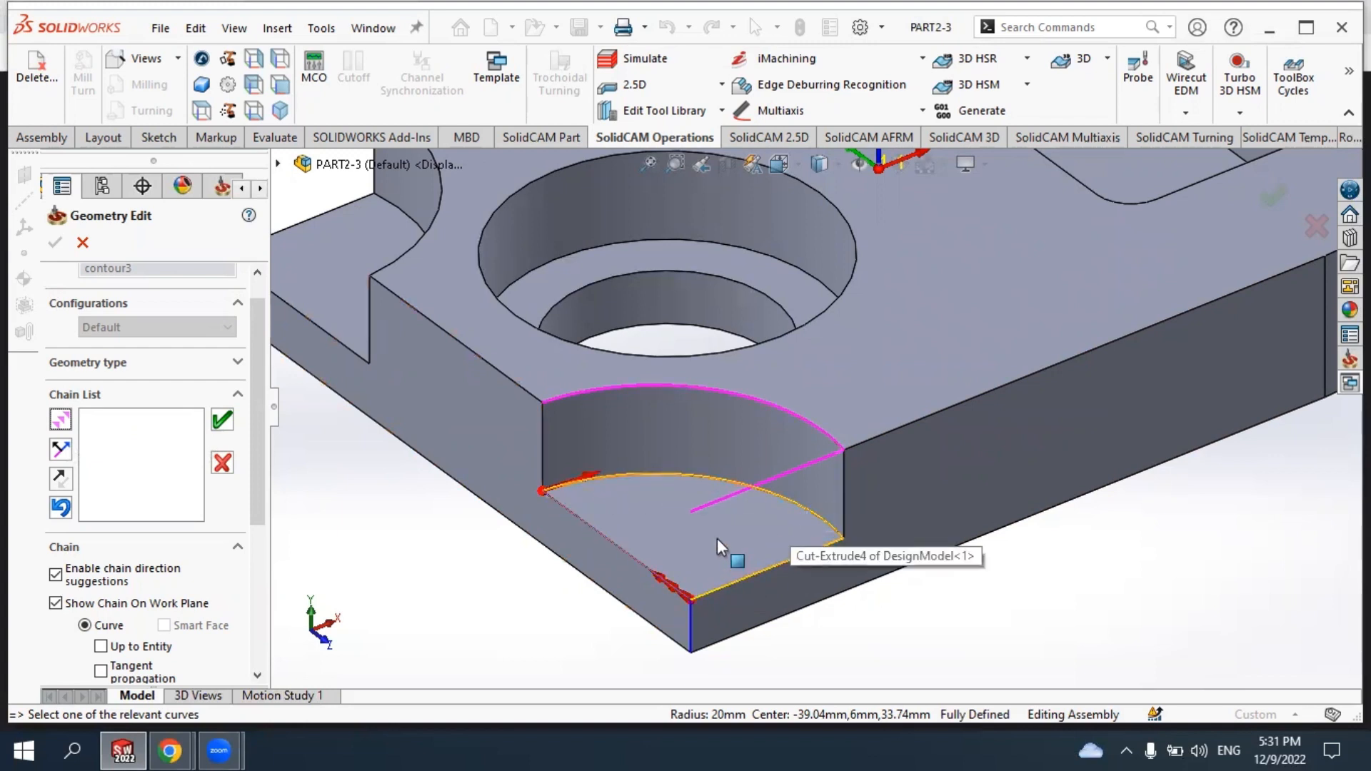
pyautogui.click(61, 420)
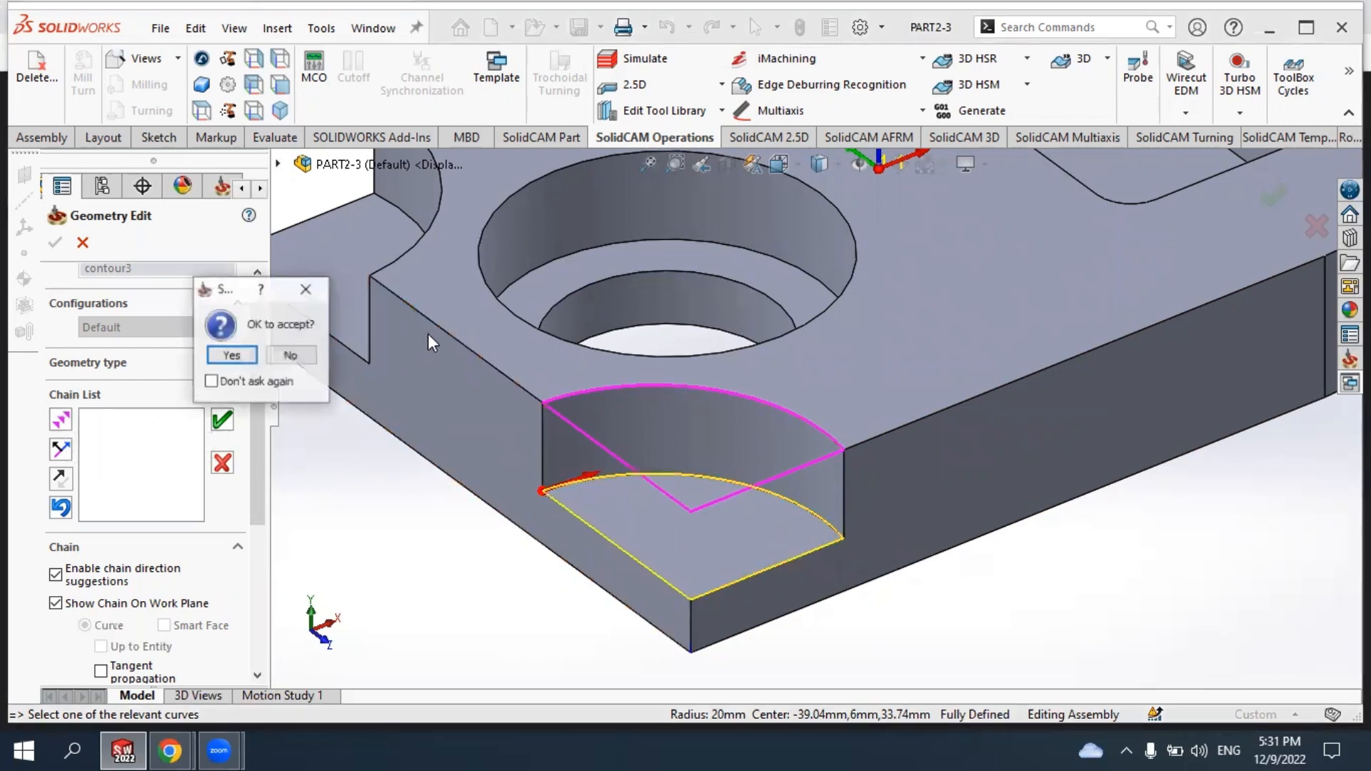
pyautogui.click(232, 354)
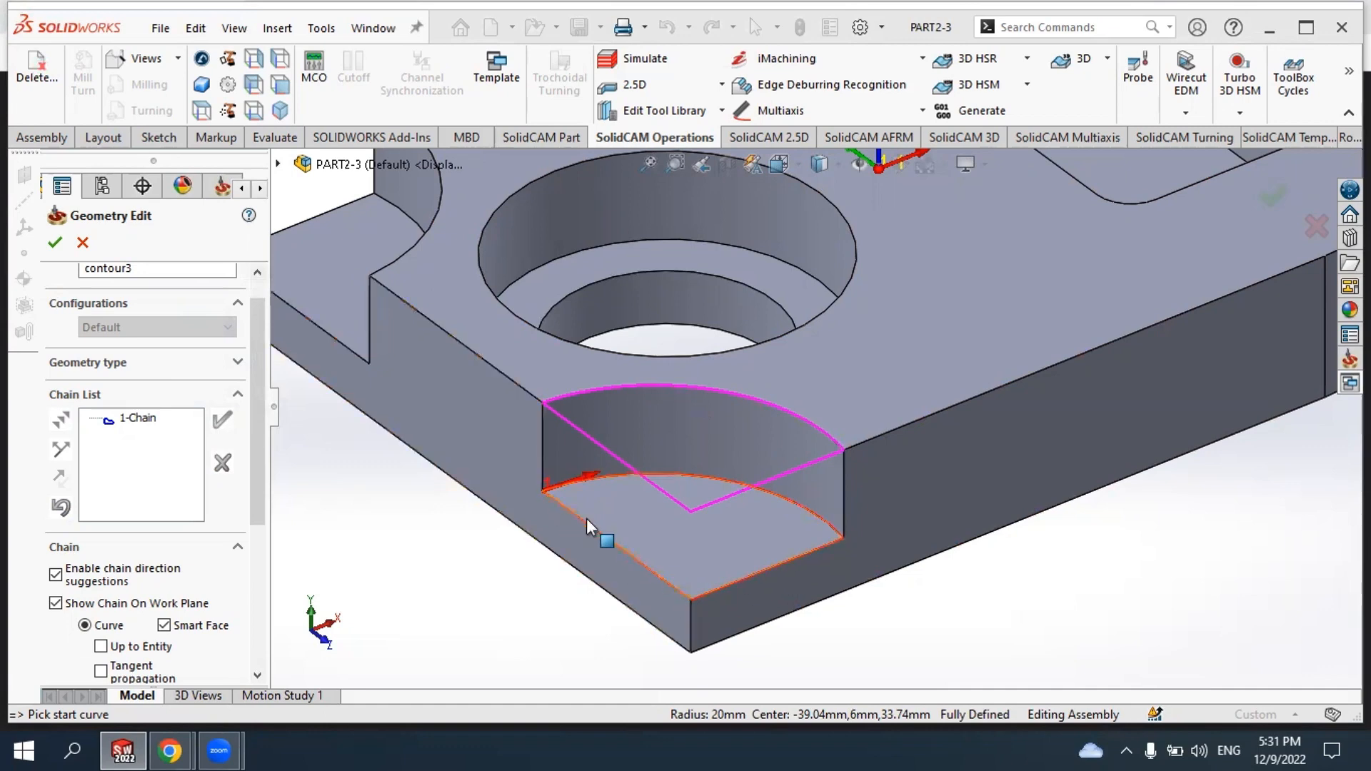
# Mark the two straight outer edges of the cutout chain as open and confirm the geometry.
pyautogui.scroll(2, 594, 534)
pyautogui.scroll(-2, 837, 443)
pyautogui.scroll(2, 771, 442)
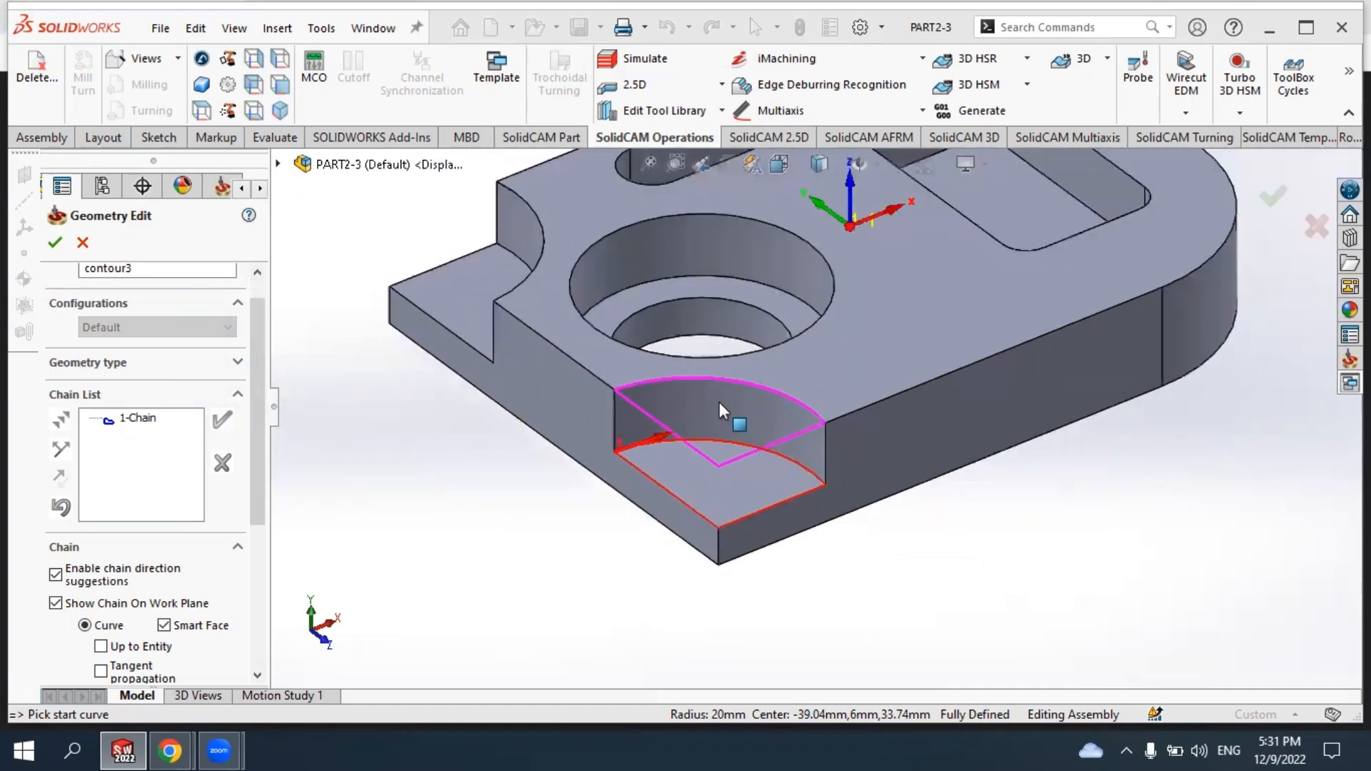
pyautogui.scroll(-2, 718, 398)
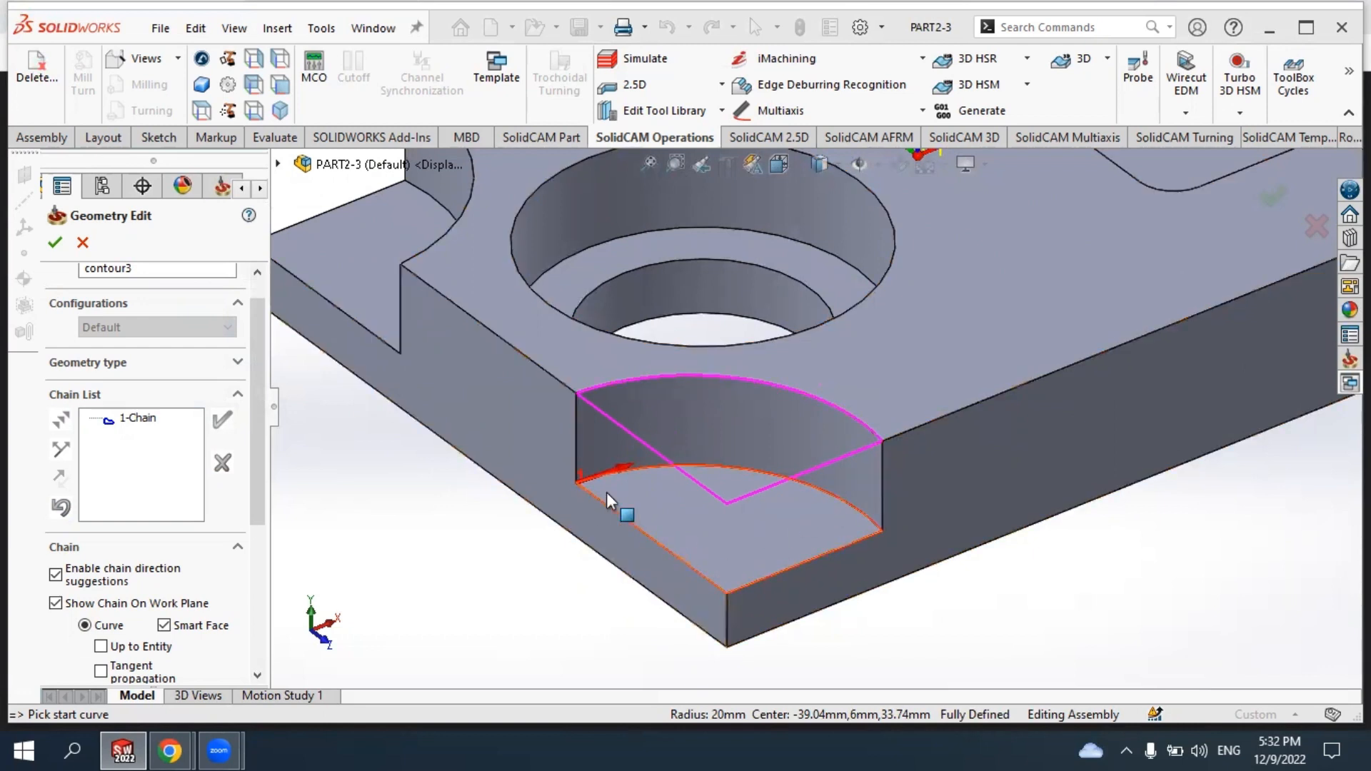
pyautogui.click(138, 419)
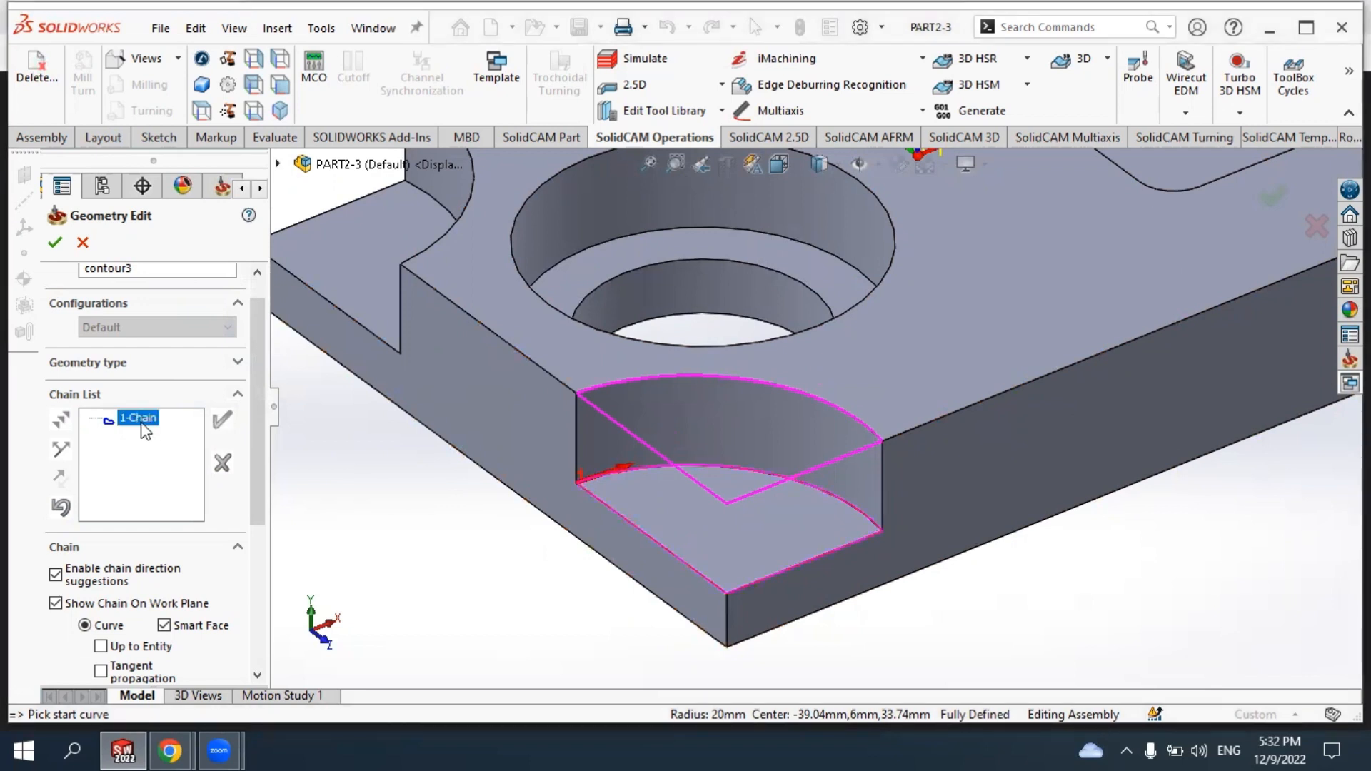
pyautogui.rightClick(138, 422)
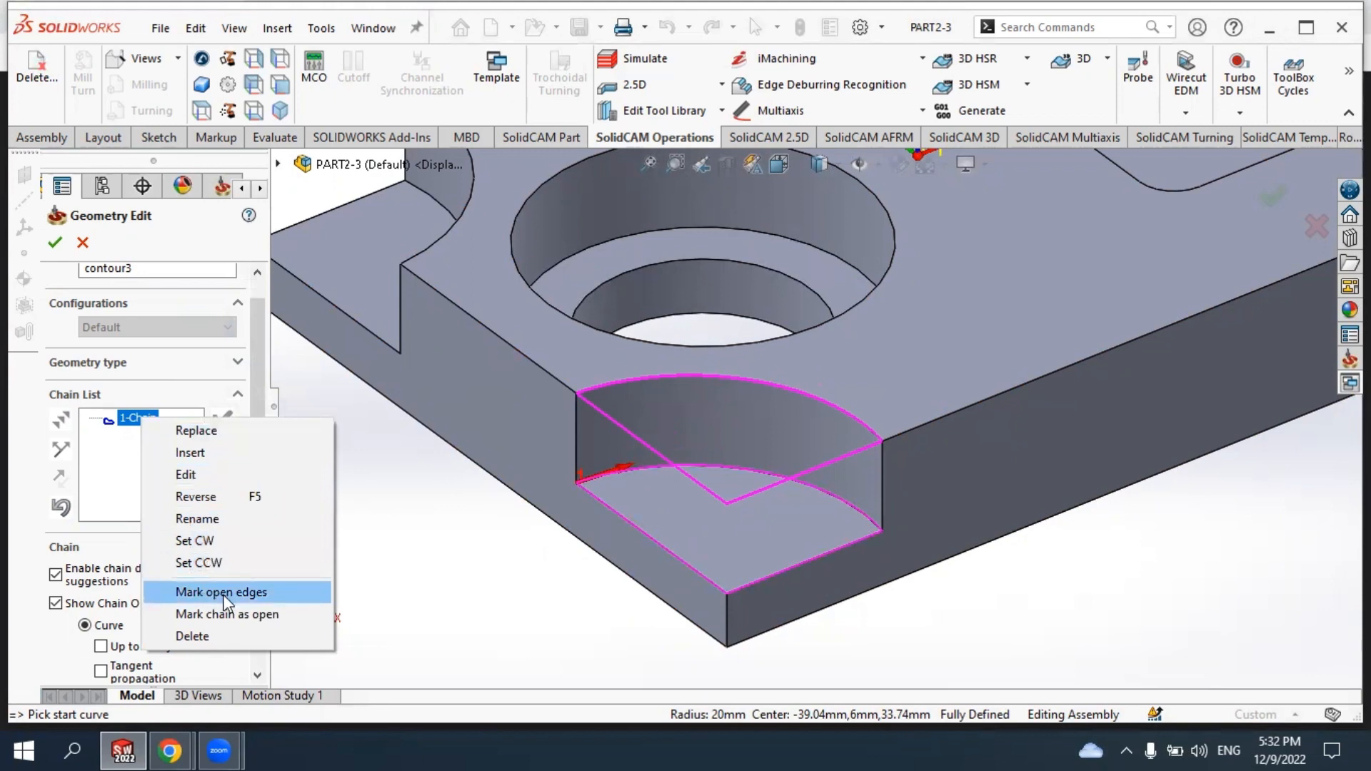
pyautogui.click(267, 593)
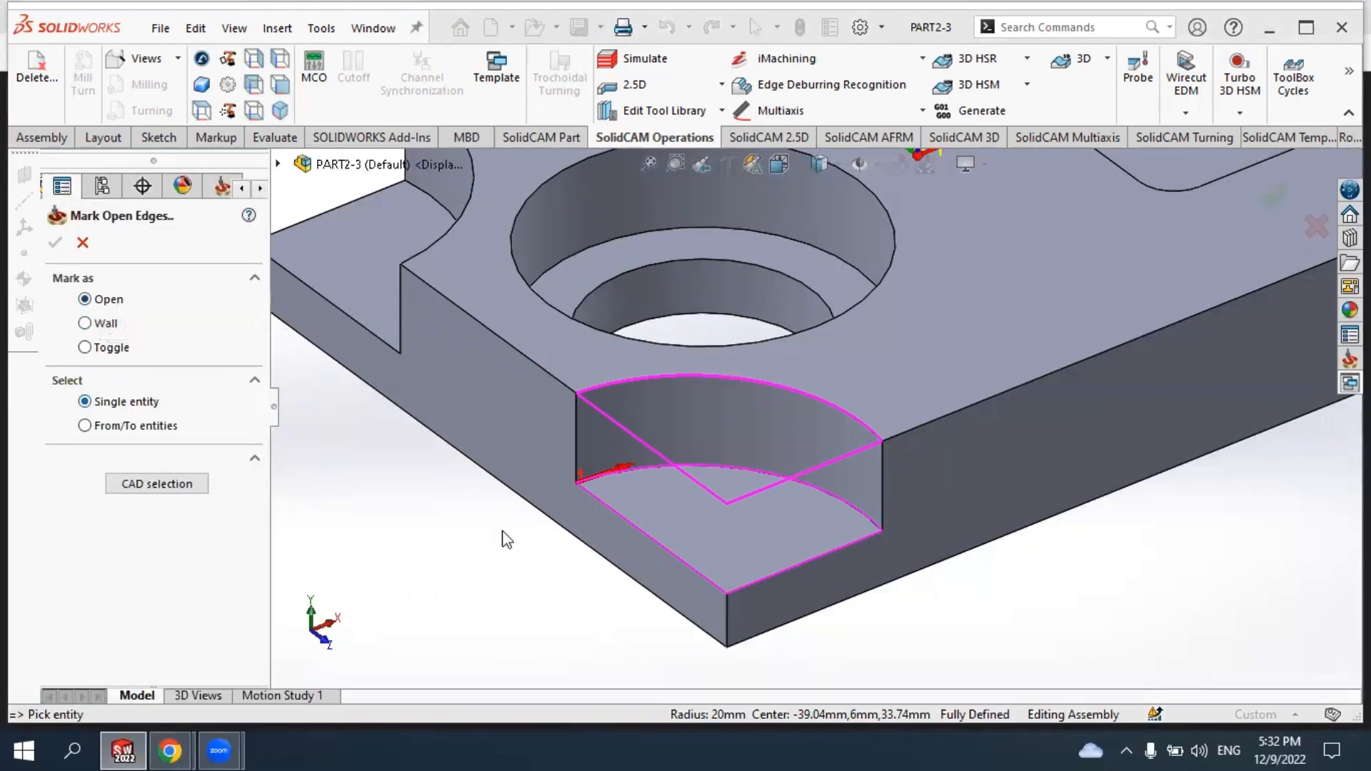
pyautogui.click(790, 564)
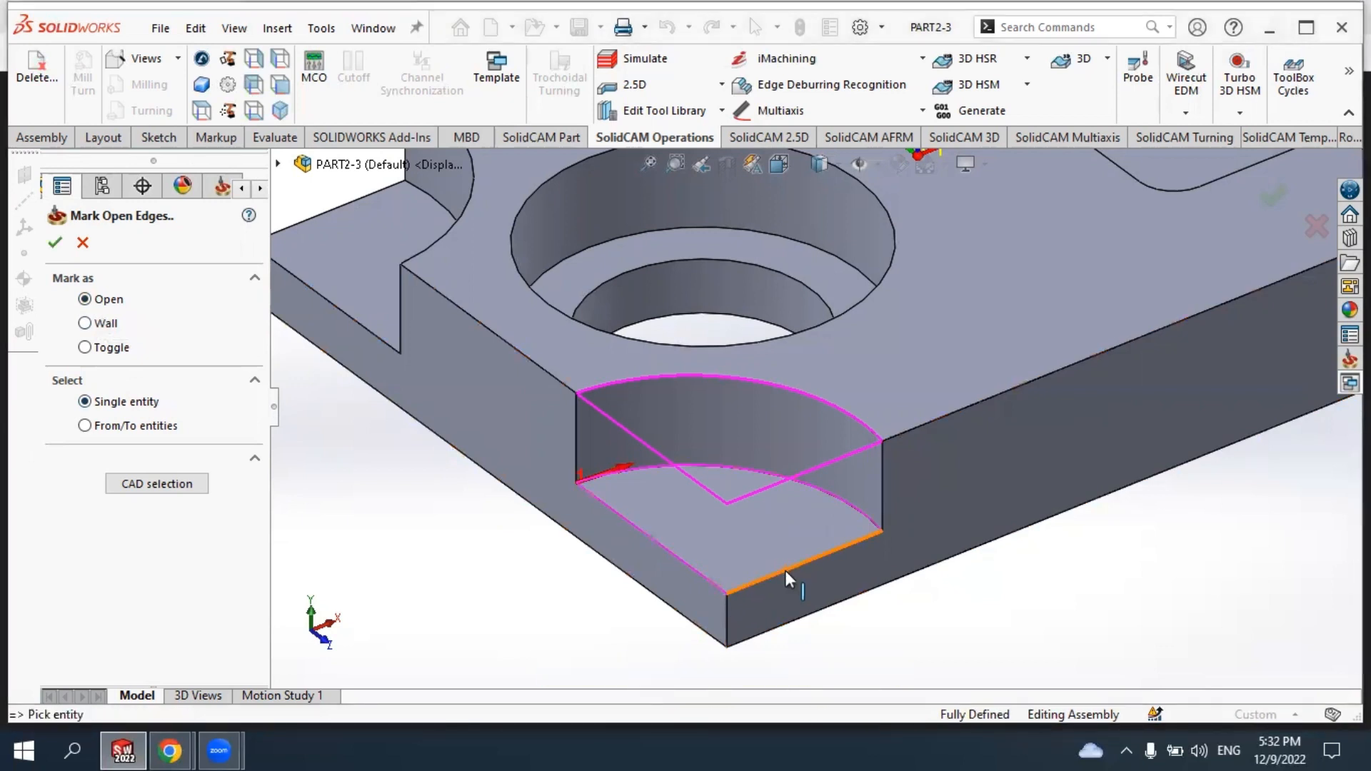
pyautogui.click(702, 572)
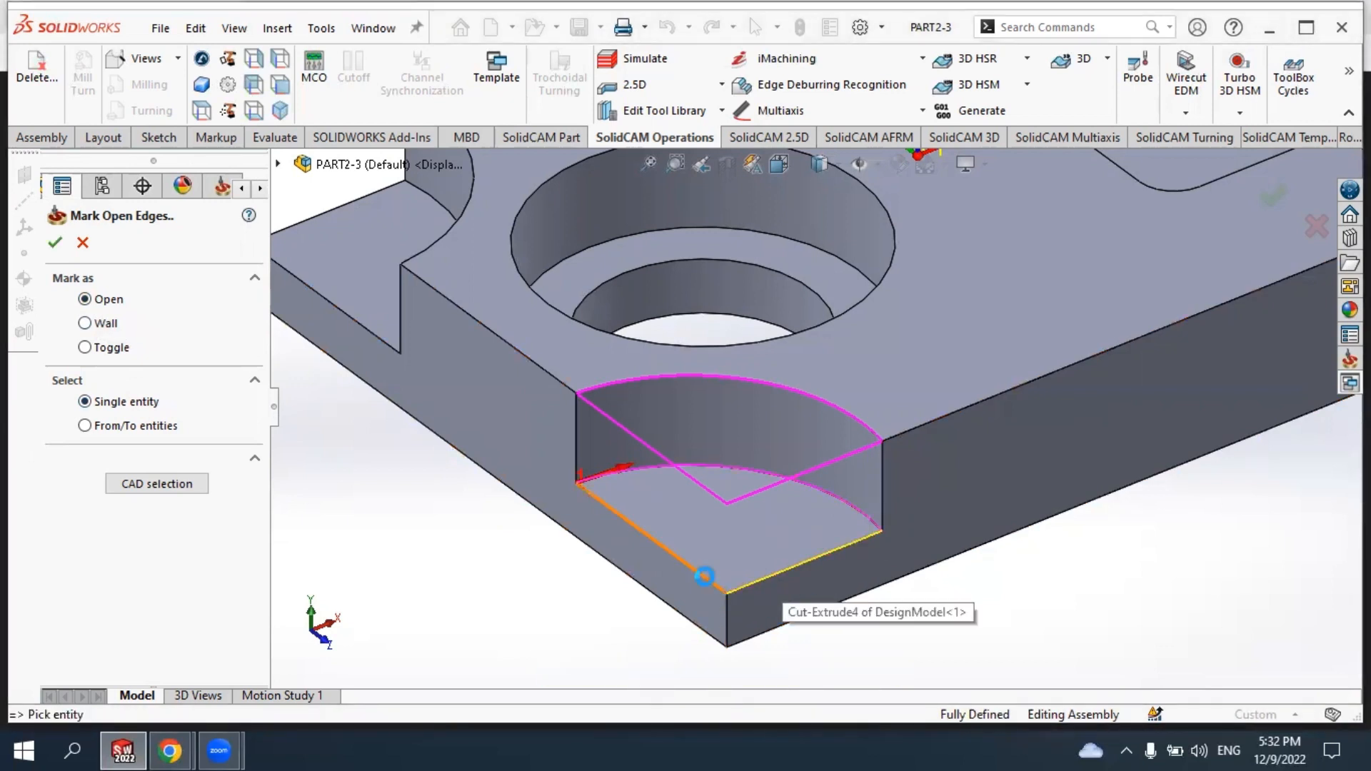
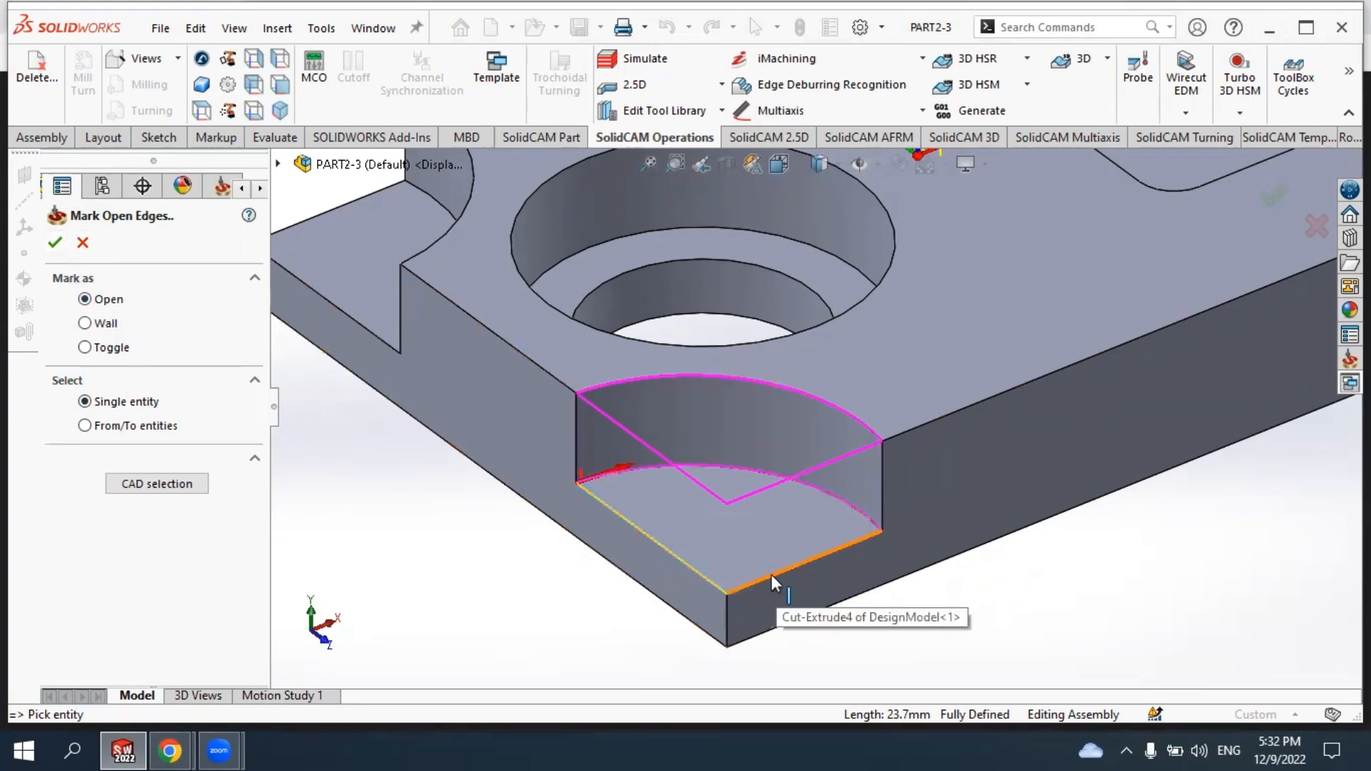
pyautogui.click(55, 242)
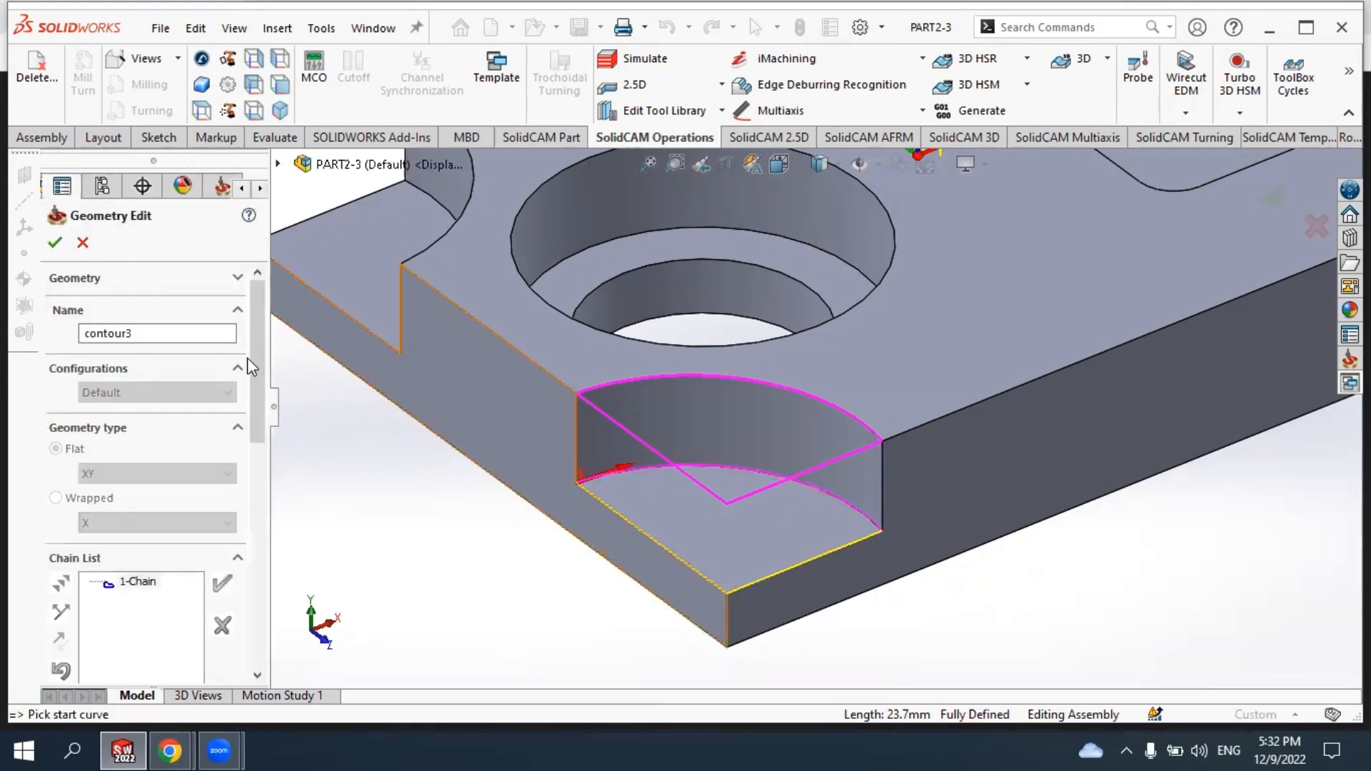
pyautogui.click(55, 243)
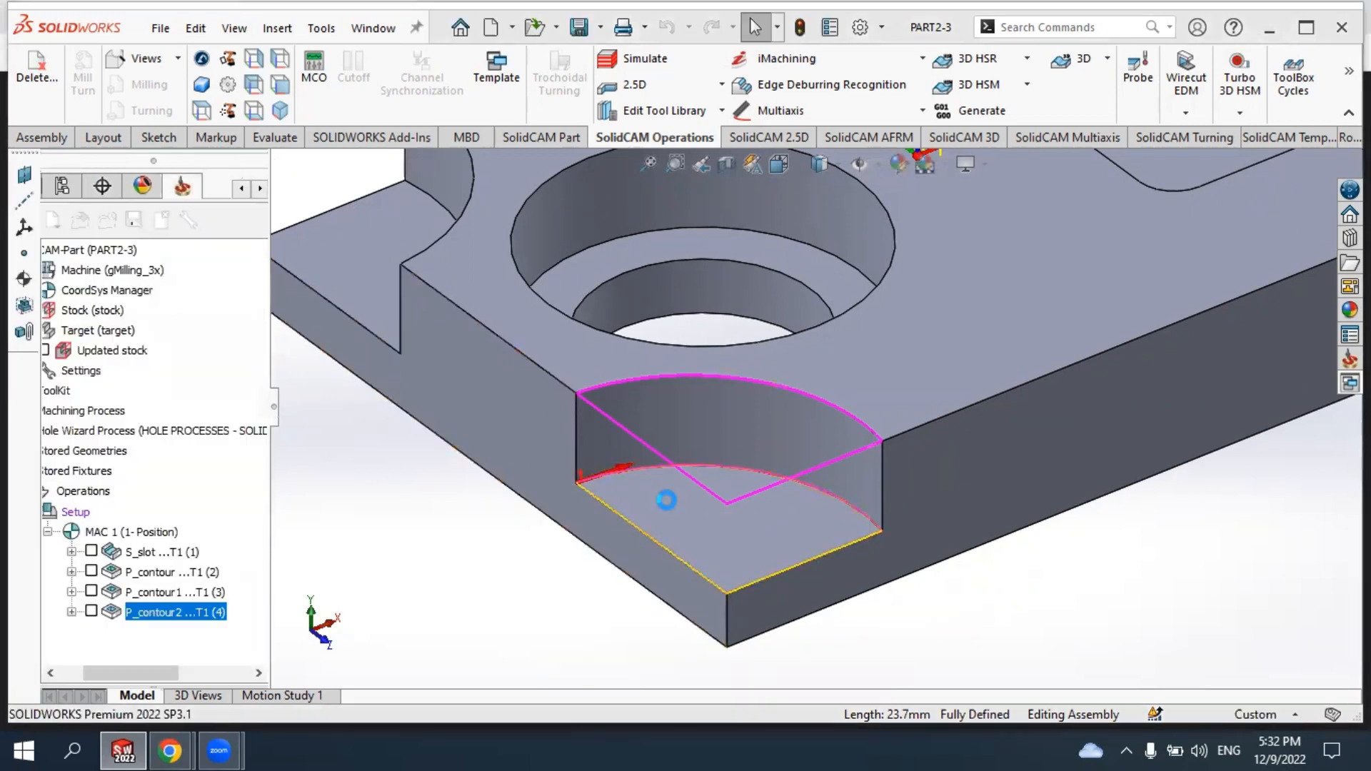
# Assign the existing 6 mm end mill, tool number 1, to the corner pocket operation.
pyautogui.scroll(5, 1053, 561)
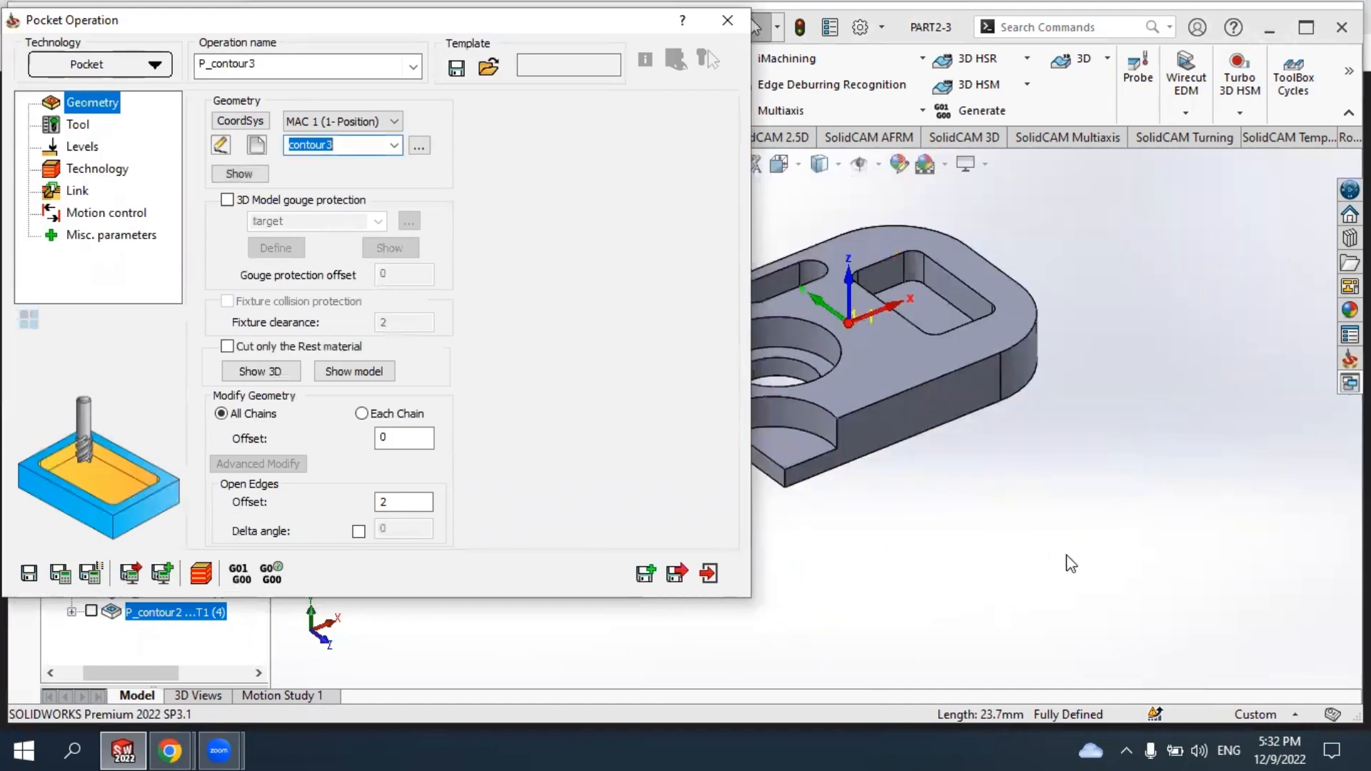
pyautogui.scroll(1, 859, 454)
pyautogui.scroll(-3, 806, 414)
pyautogui.scroll(-3, 855, 416)
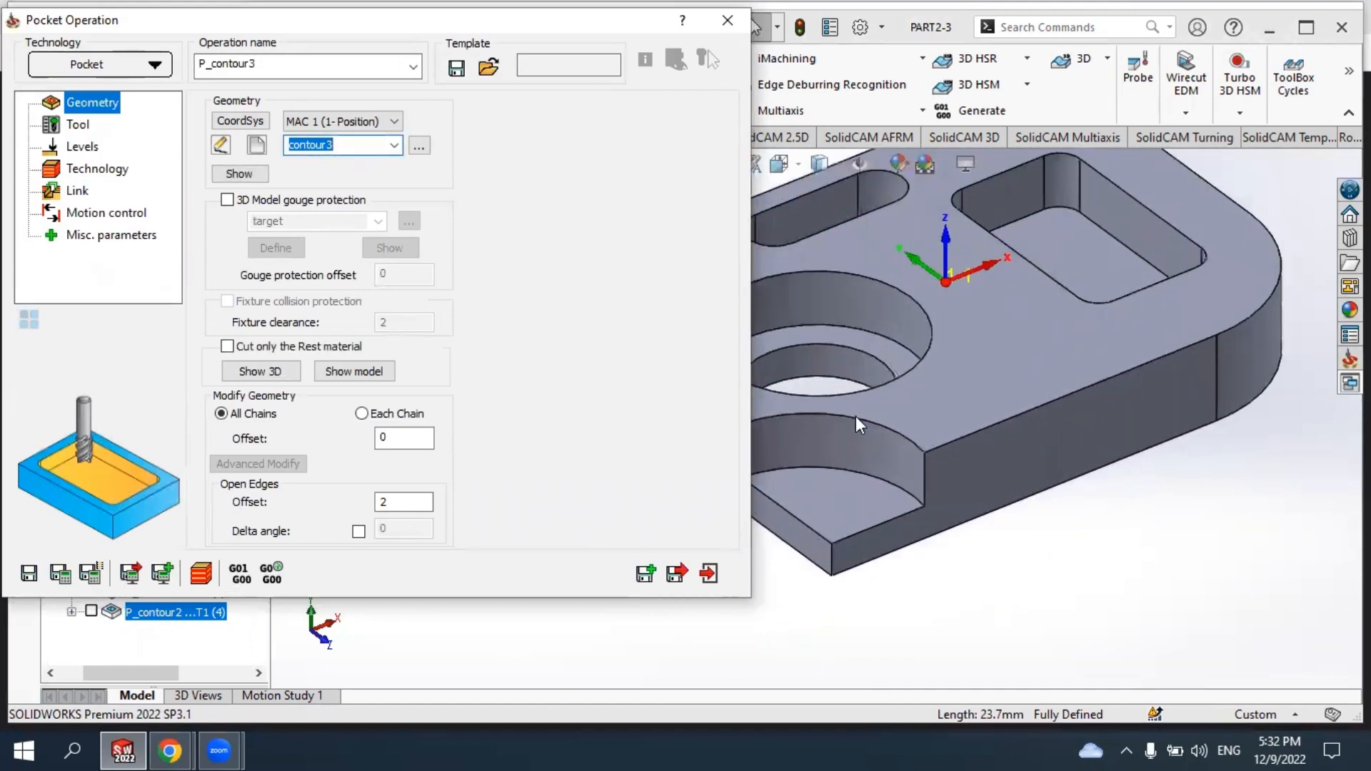
pyautogui.click(257, 176)
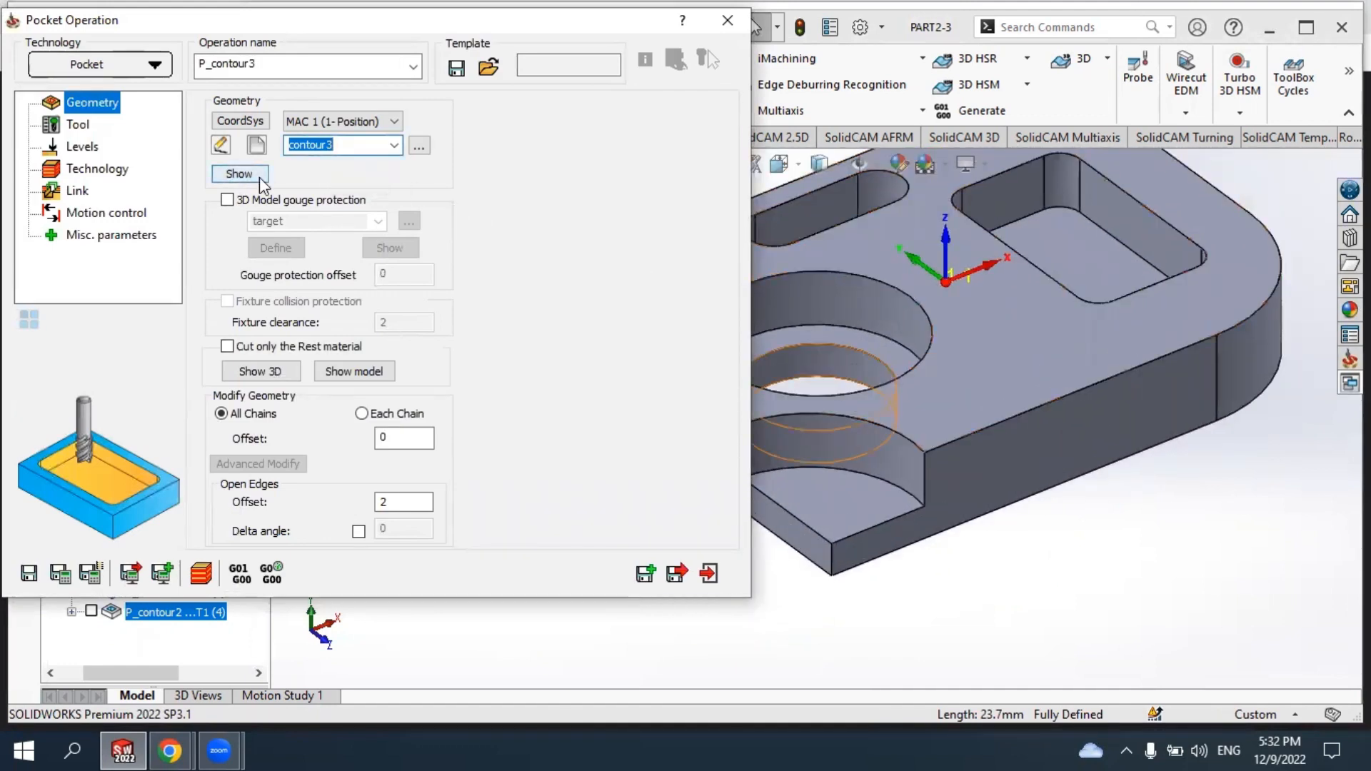
pyautogui.click(80, 125)
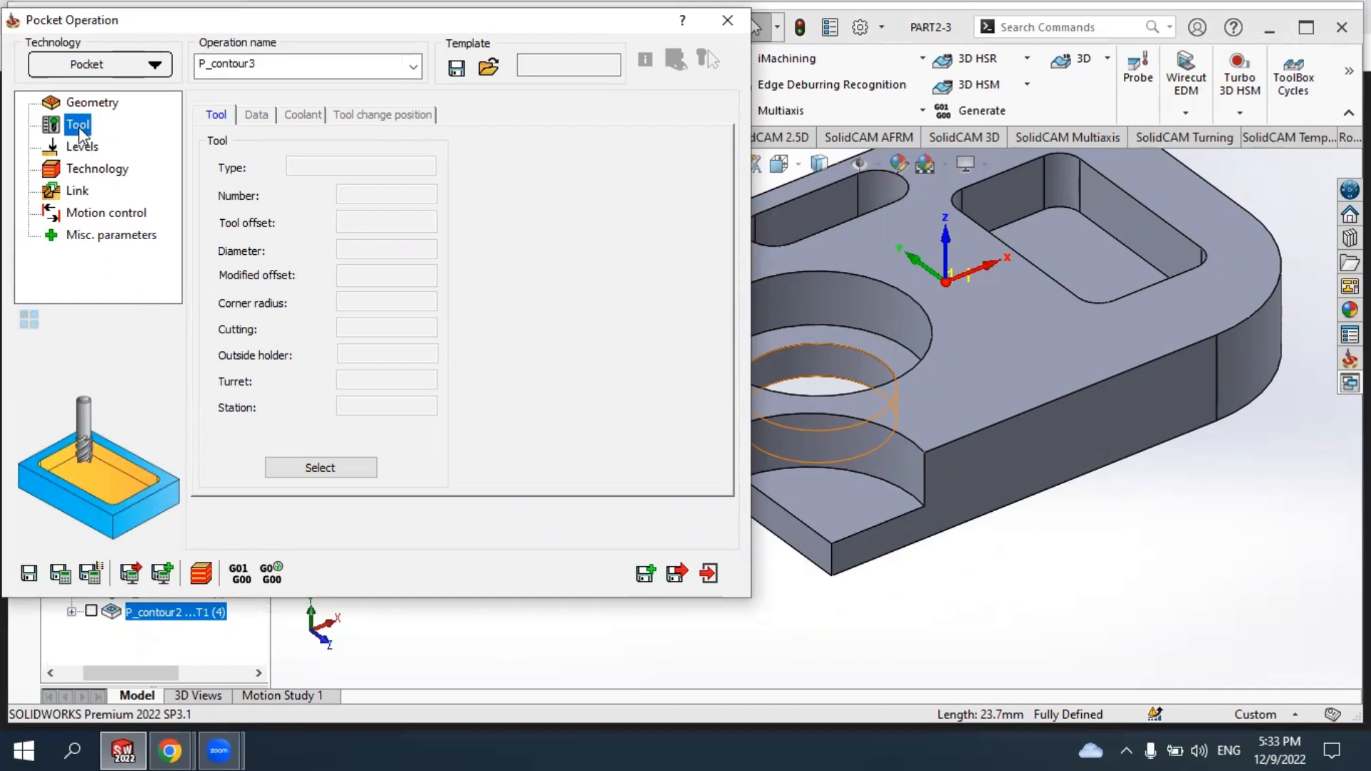
pyautogui.click(320, 468)
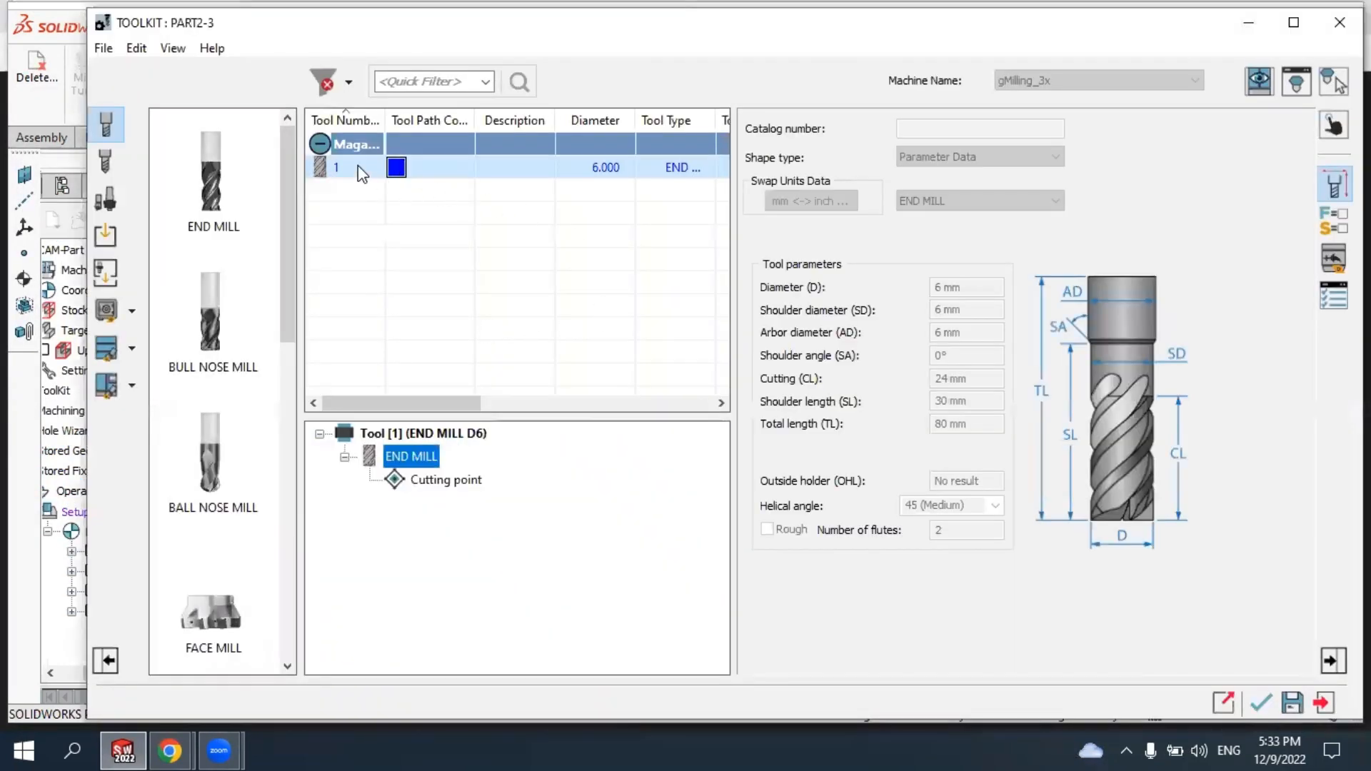
pyautogui.click(1258, 700)
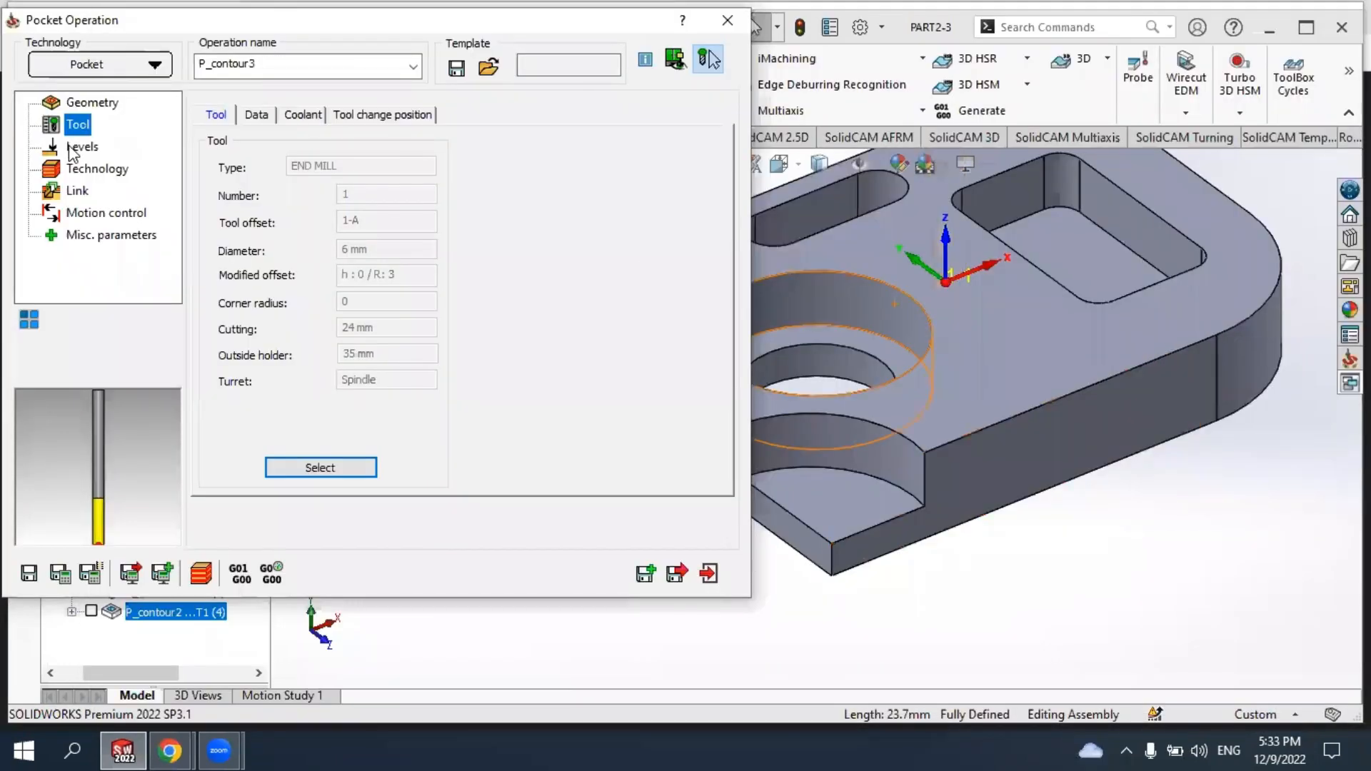
# Set the pocket's upper level from the part's top face.
pyautogui.click(69, 146)
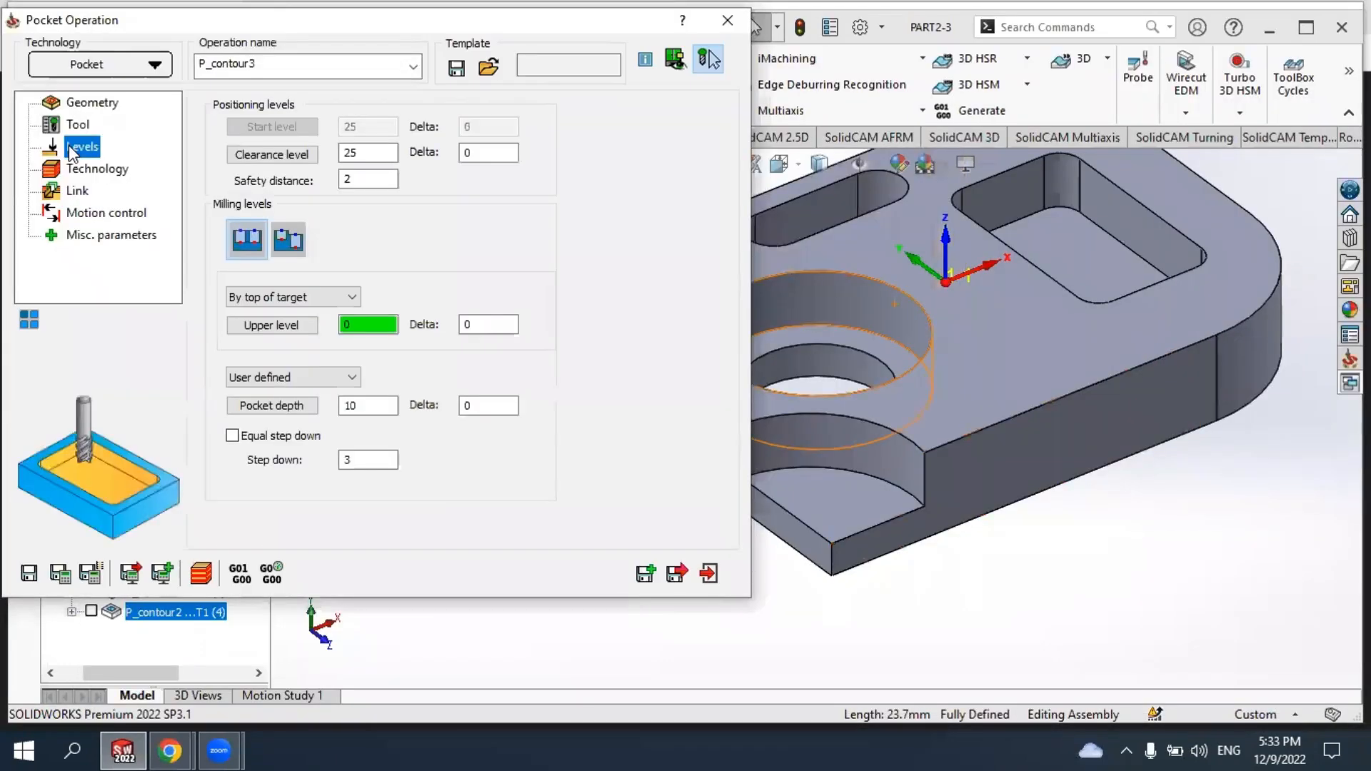
pyautogui.click(261, 332)
pyautogui.scroll(-3, 771, 418)
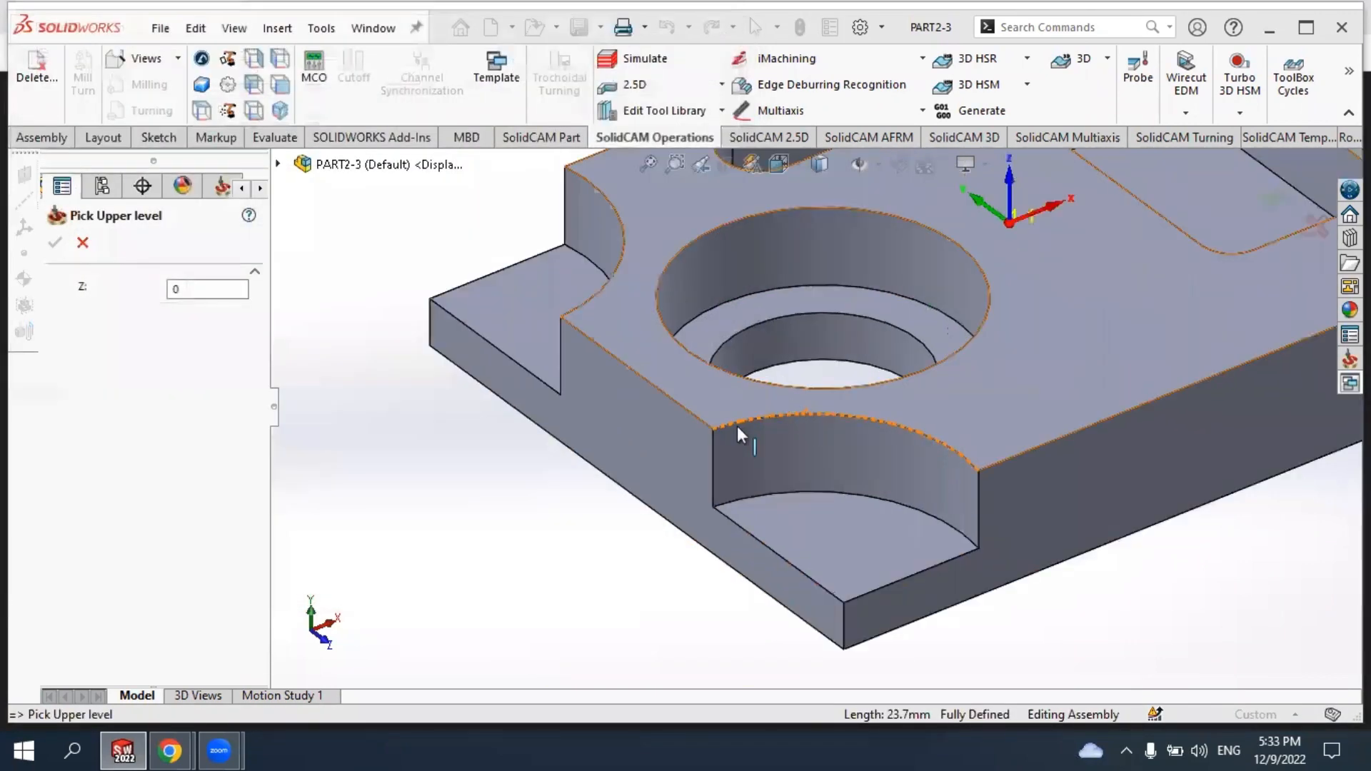
pyautogui.click(727, 400)
pyautogui.scroll(2, 814, 394)
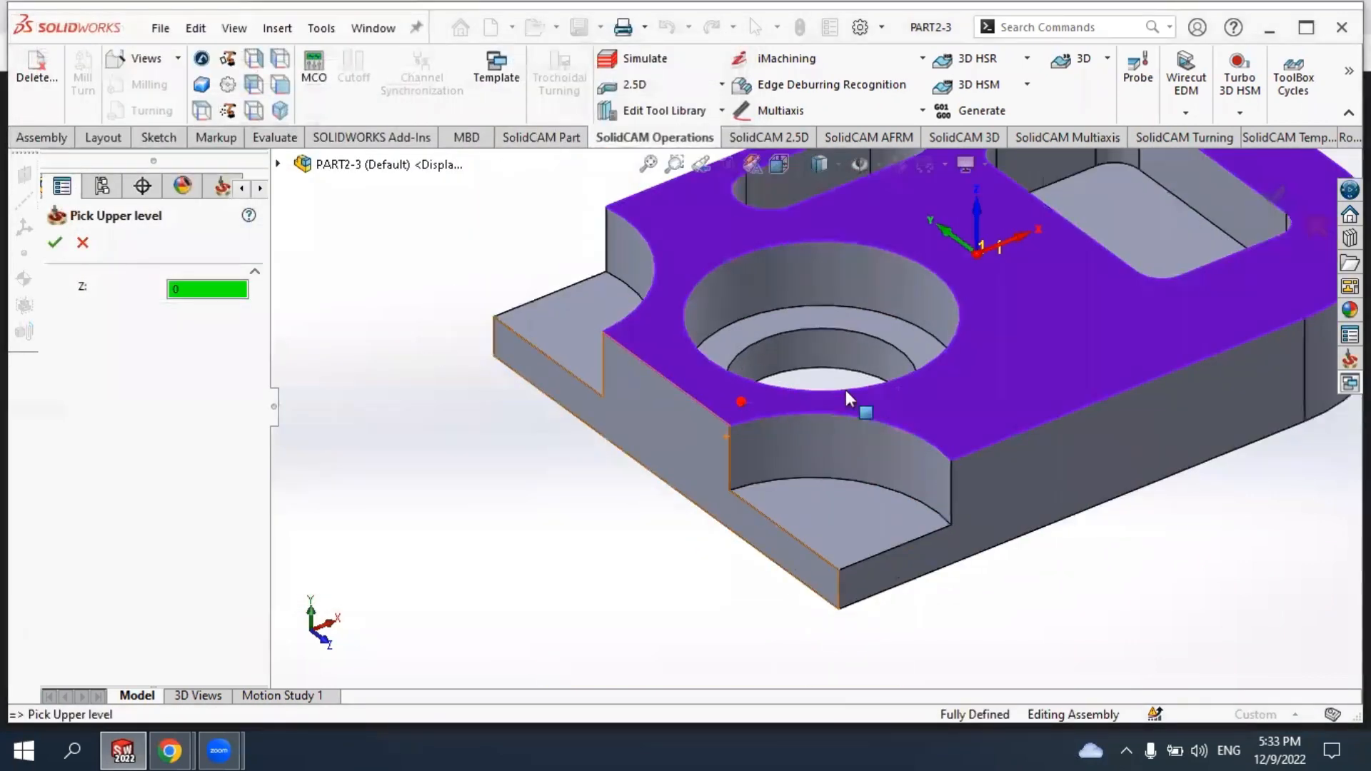
pyautogui.scroll(2, 828, 397)
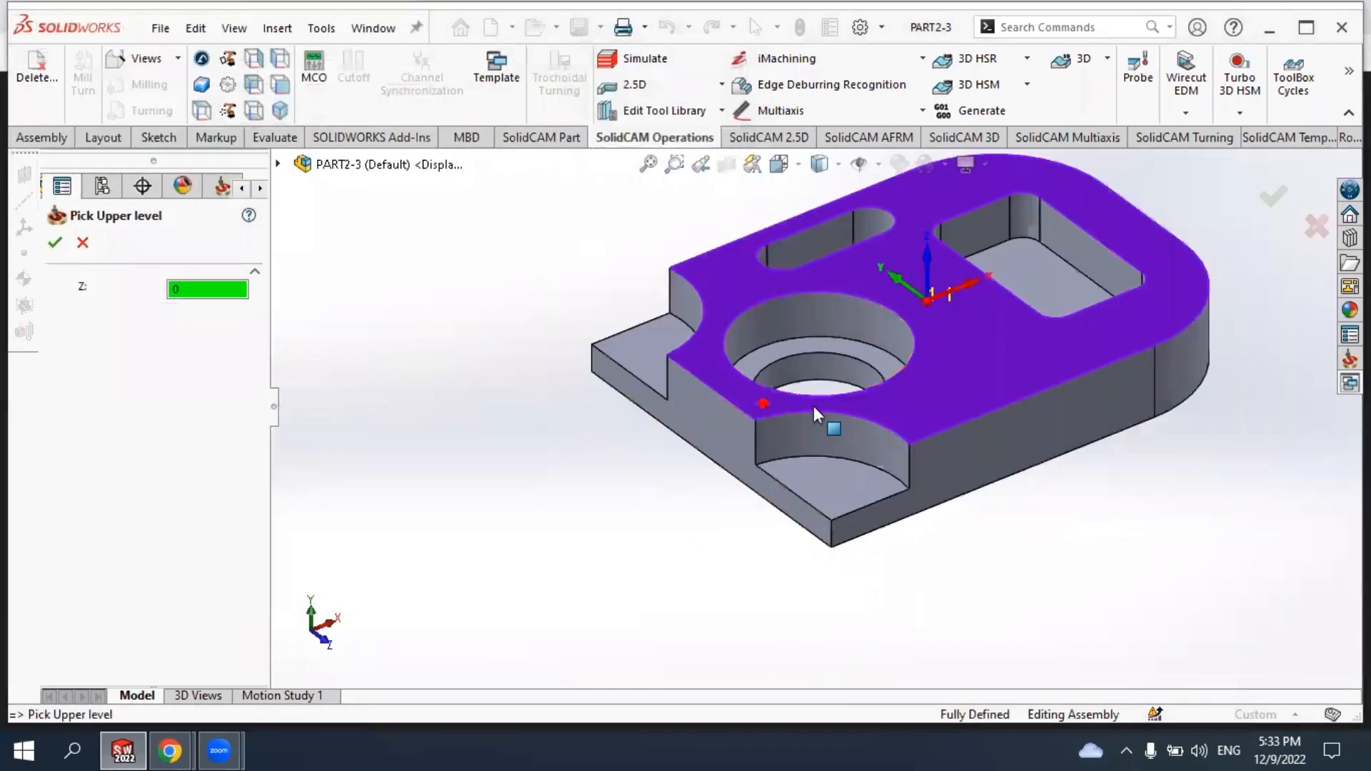
pyautogui.click(52, 244)
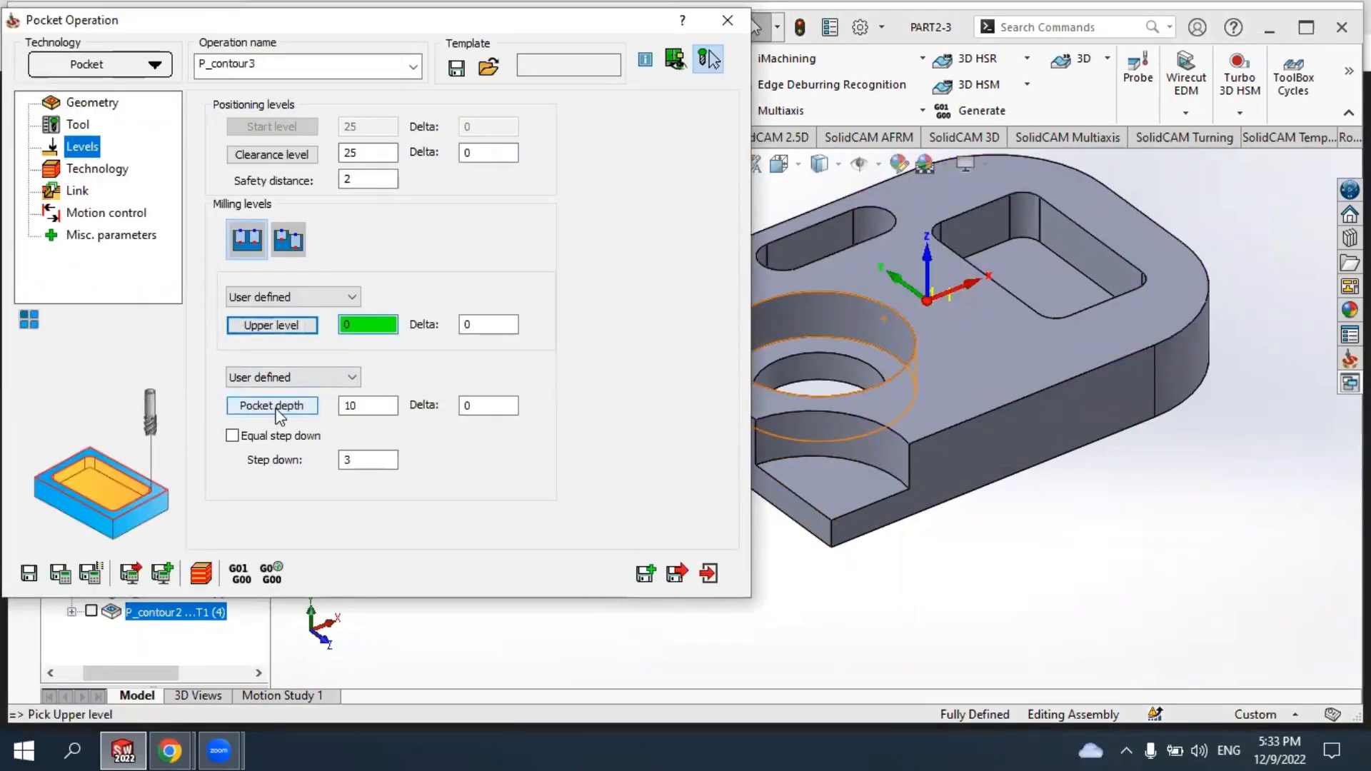
# Set the pocket depth from the floor face of the corner cutout.
pyautogui.click(277, 407)
pyautogui.scroll(-5, 778, 479)
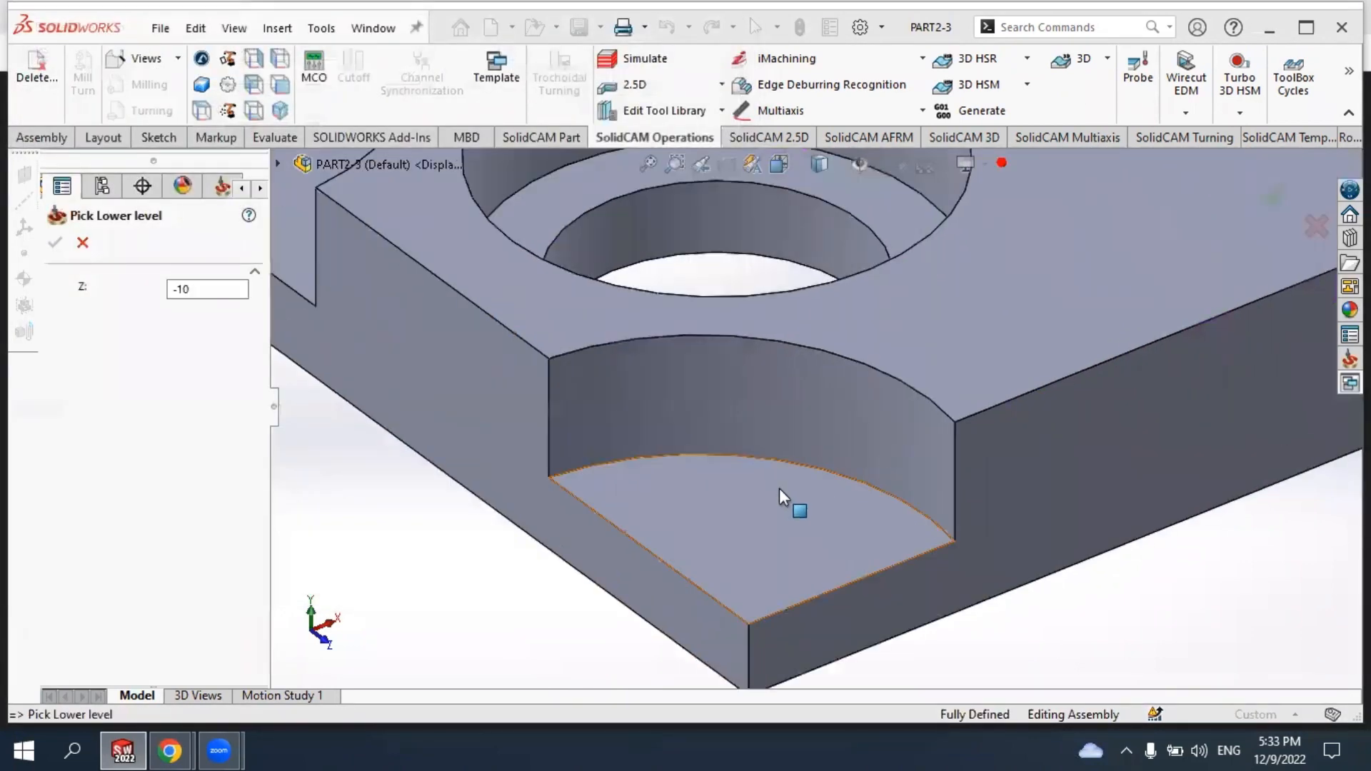
pyautogui.click(756, 495)
pyautogui.scroll(2, 756, 495)
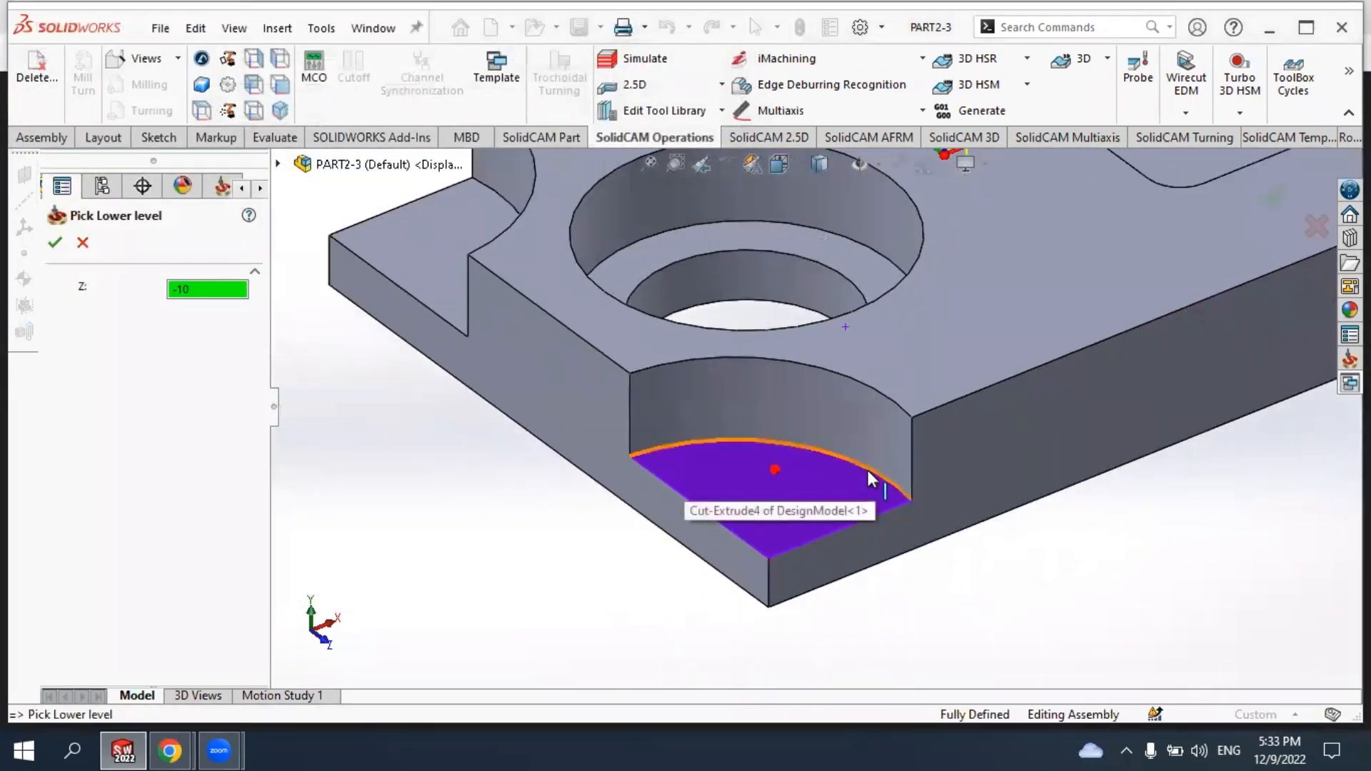
pyautogui.click(57, 243)
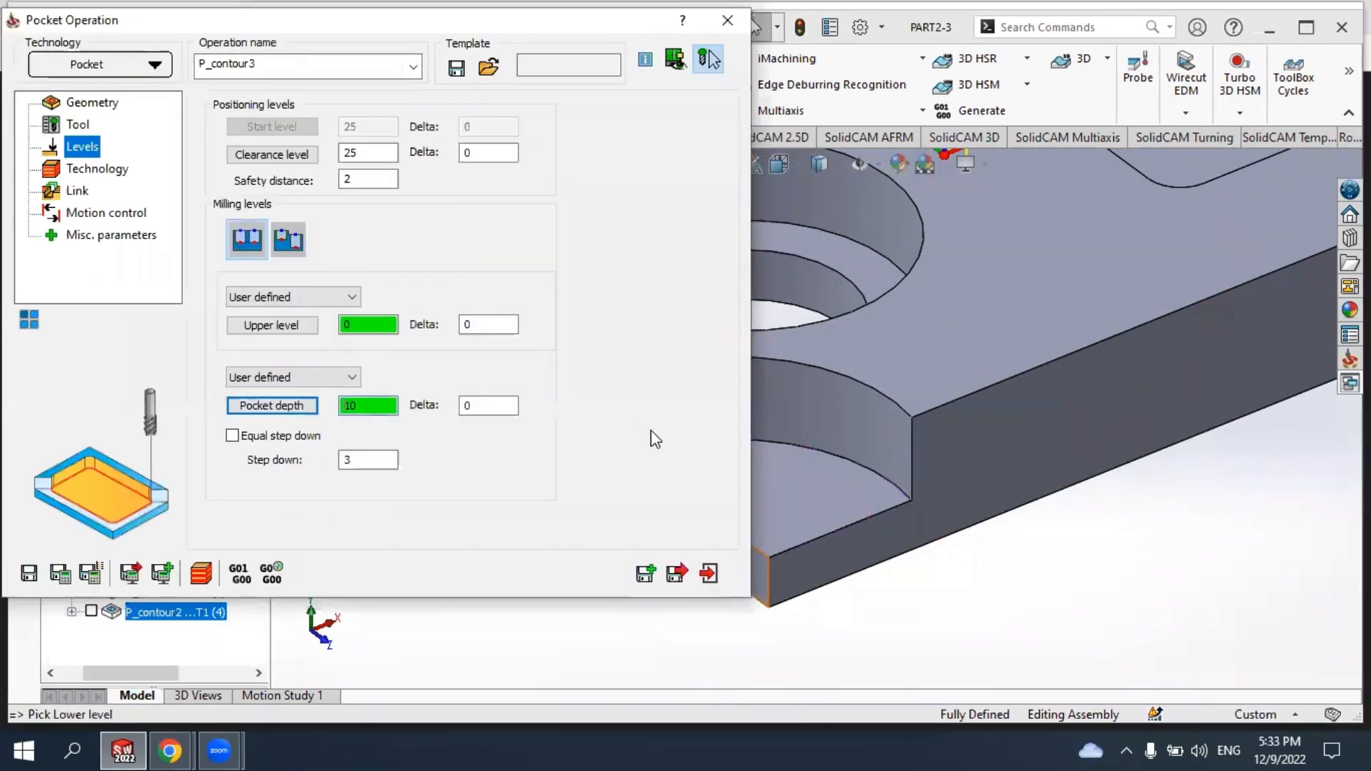
# Enable Equal step down for the pocket and set the maximum step down to 1.
pyautogui.click(232, 434)
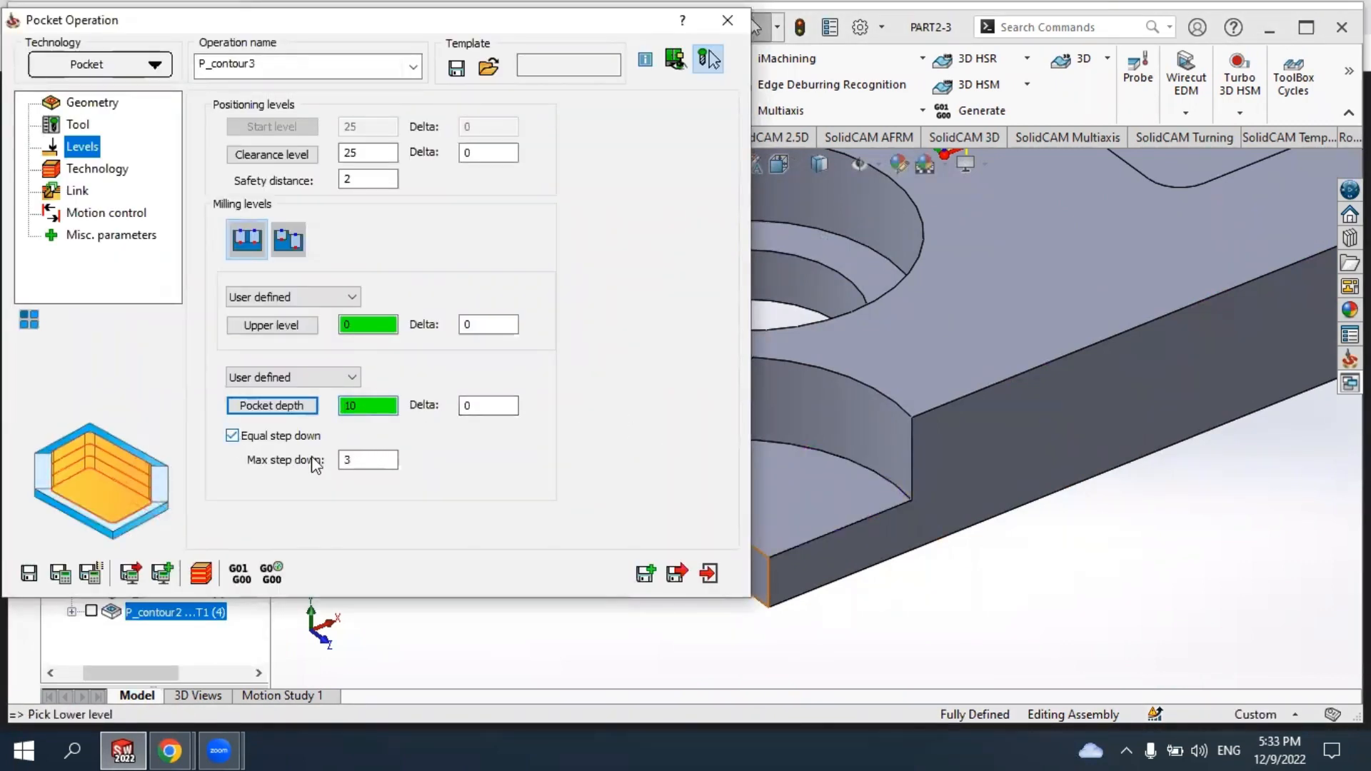
pyautogui.doubleClick(350, 459)
pyautogui.click(490, 412)
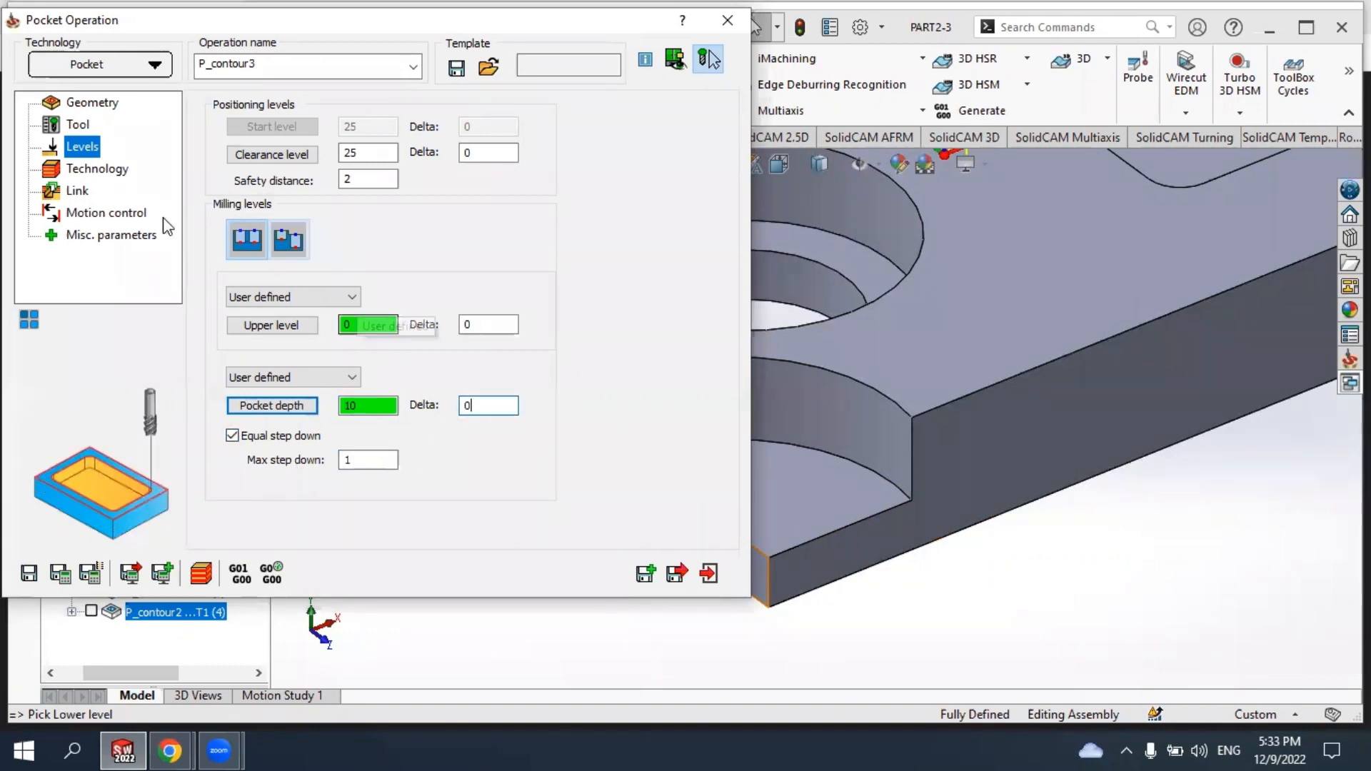
# Examine the corner pocket's technology settings, including overlap, contour corner options, and the wall, island and floor offsets.
pyautogui.click(98, 169)
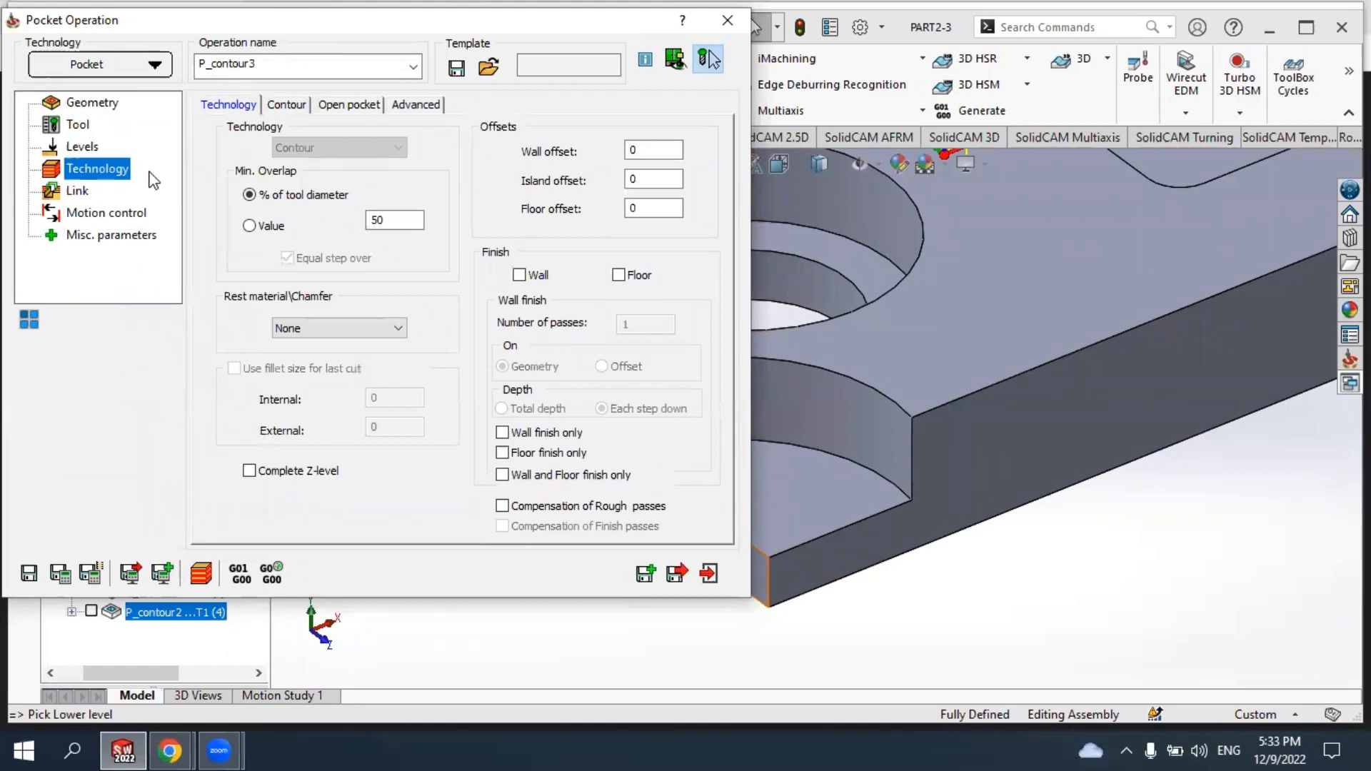
pyautogui.click(286, 106)
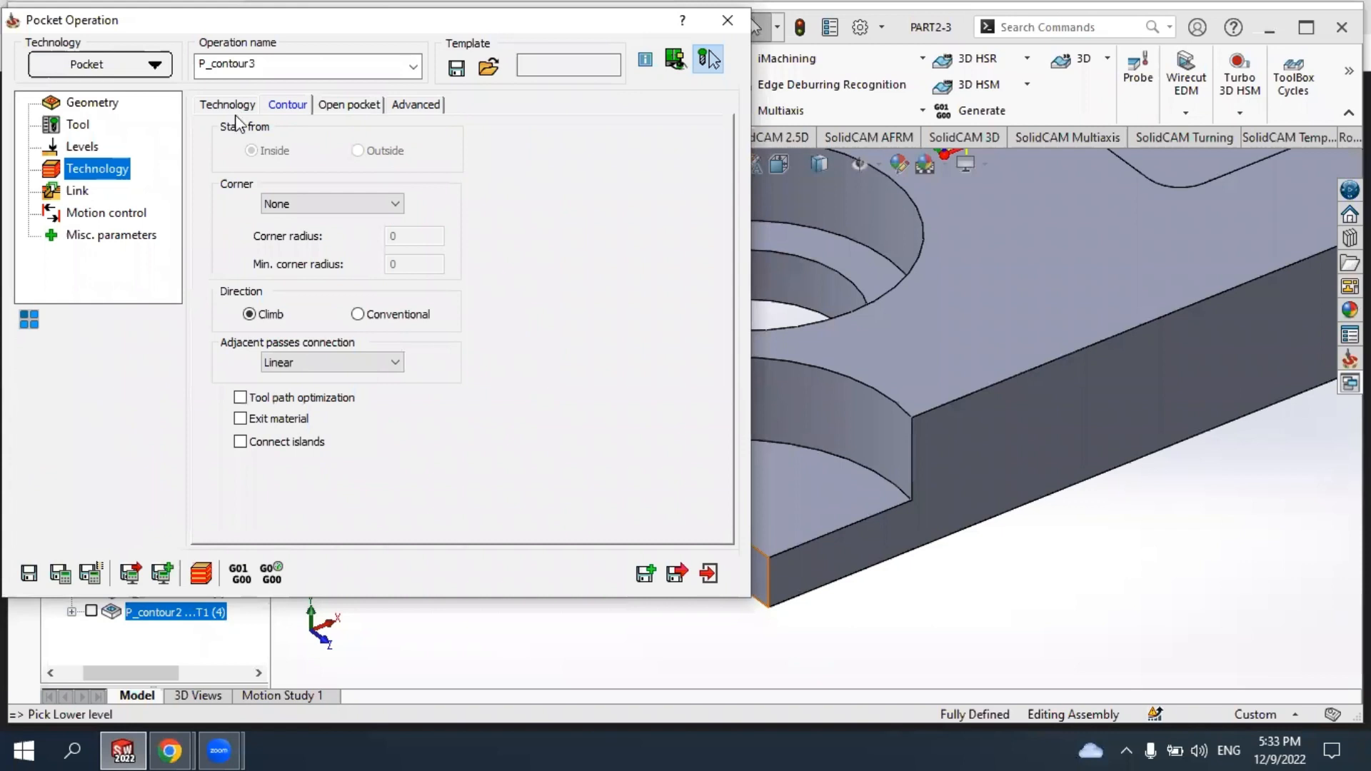
pyautogui.click(276, 203)
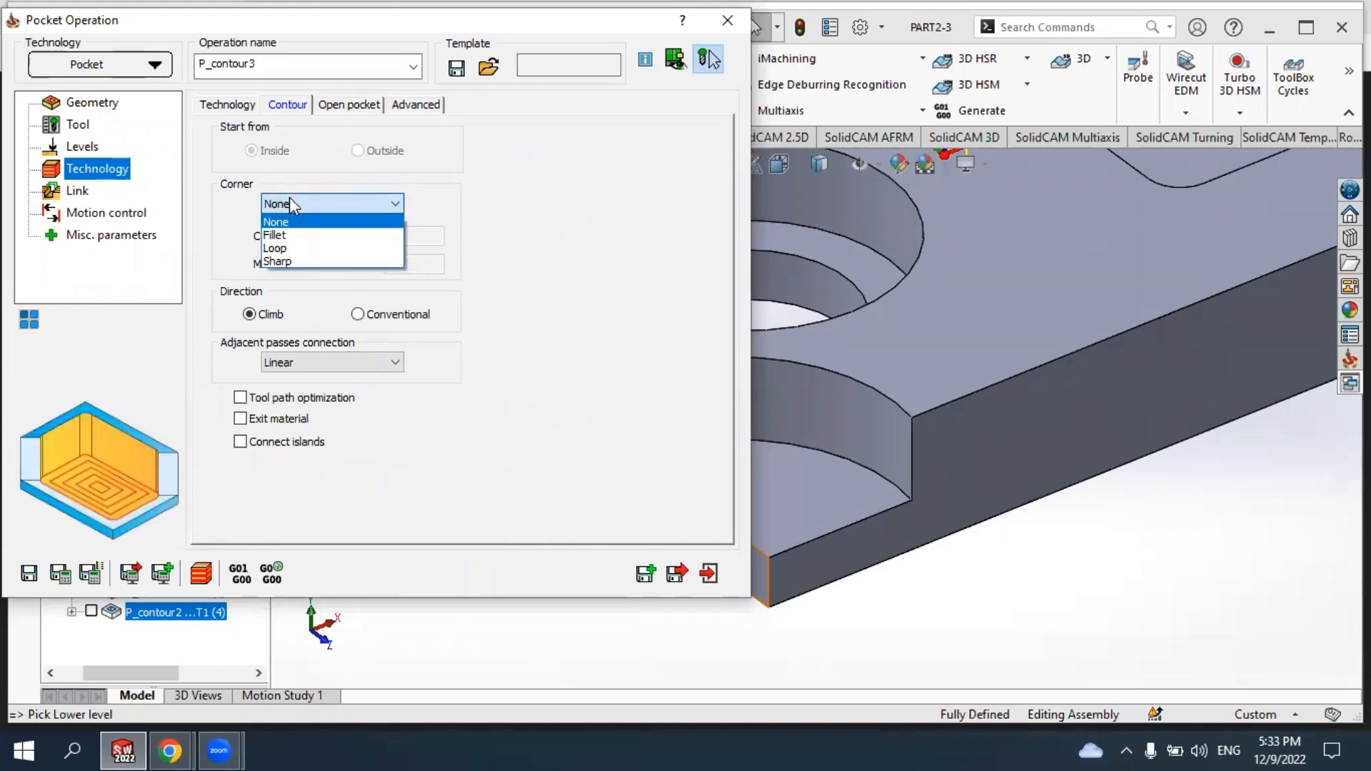
pyautogui.click(289, 203)
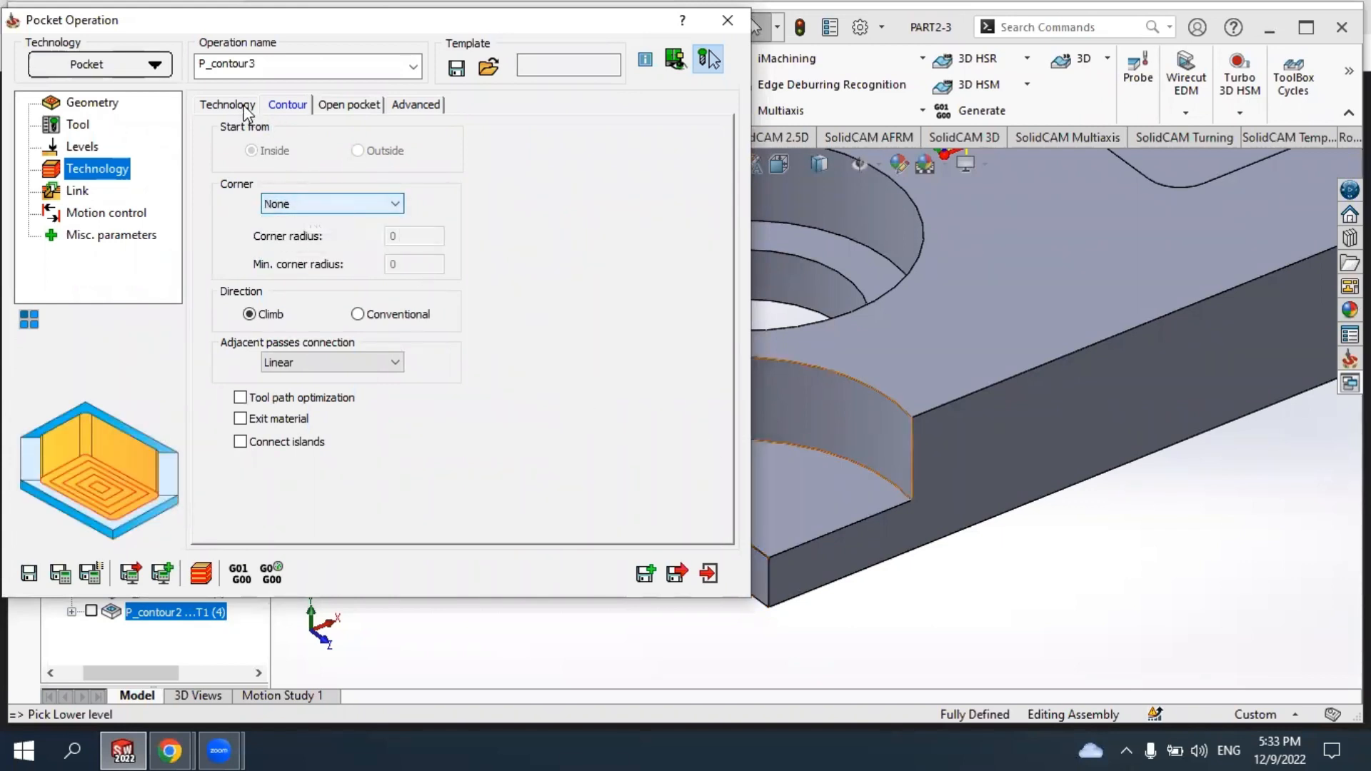
pyautogui.click(246, 111)
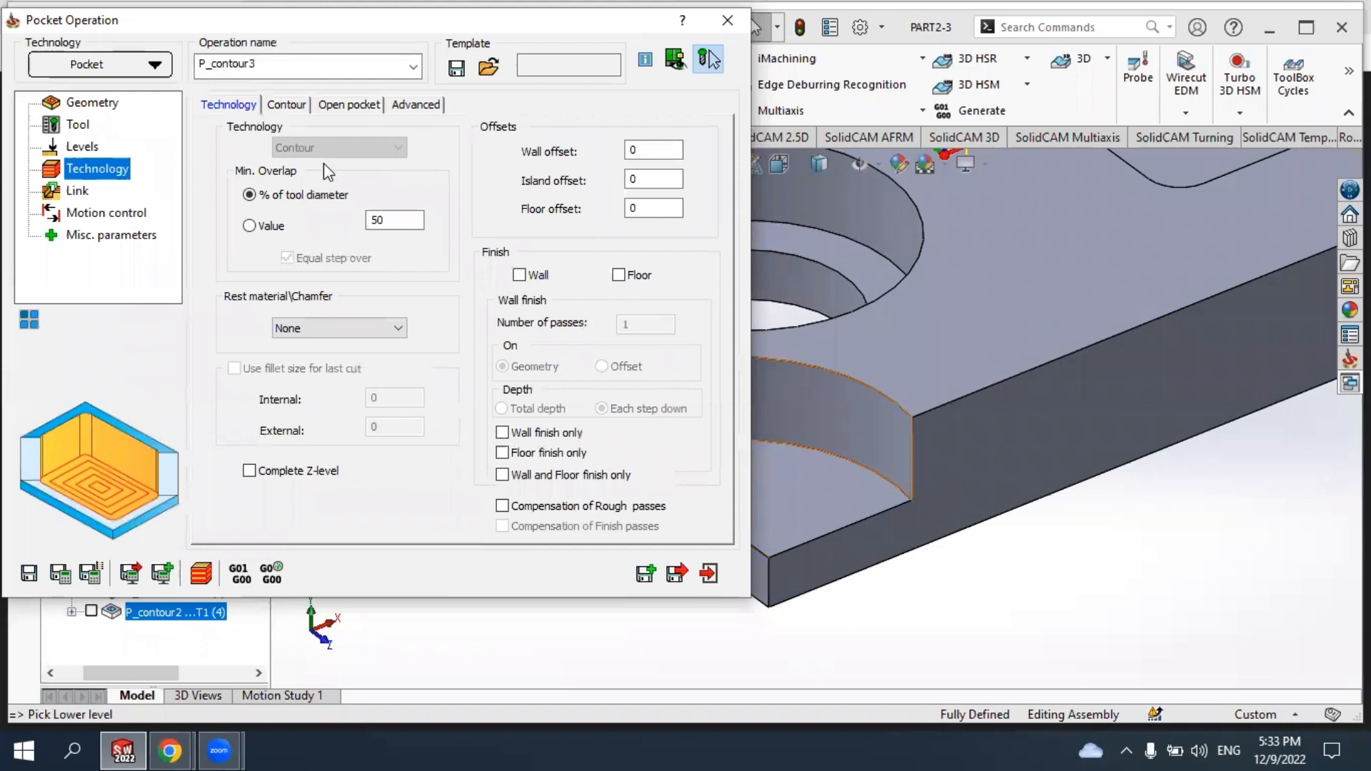
pyautogui.click(286, 104)
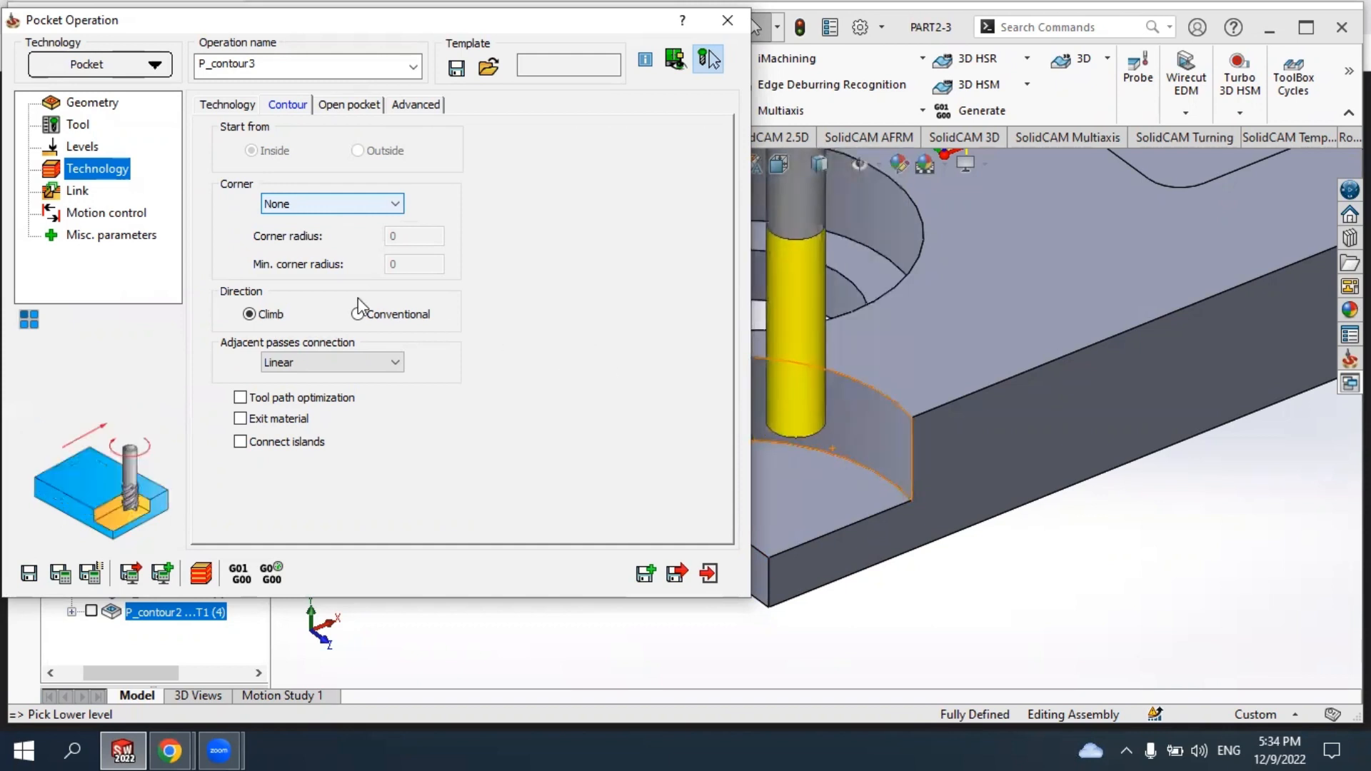
pyautogui.click(227, 106)
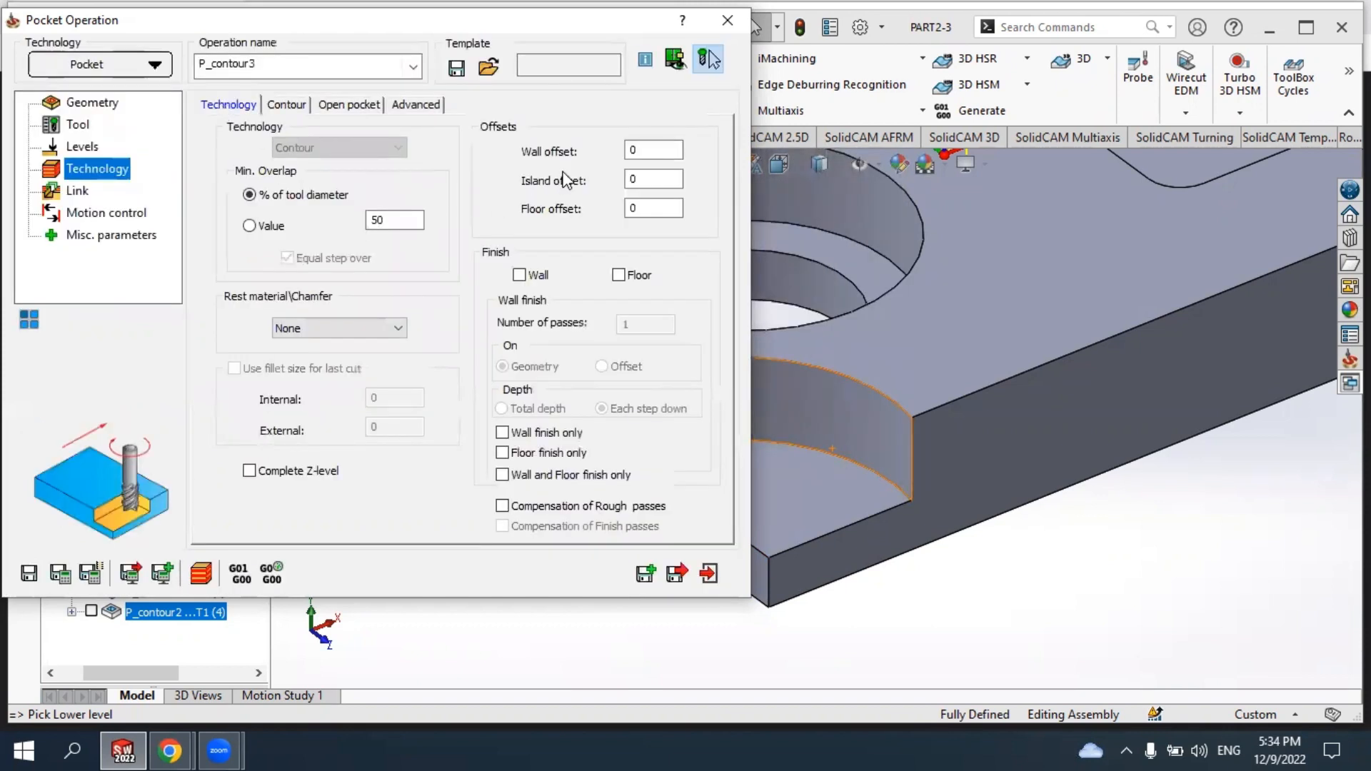
pyautogui.click(646, 179)
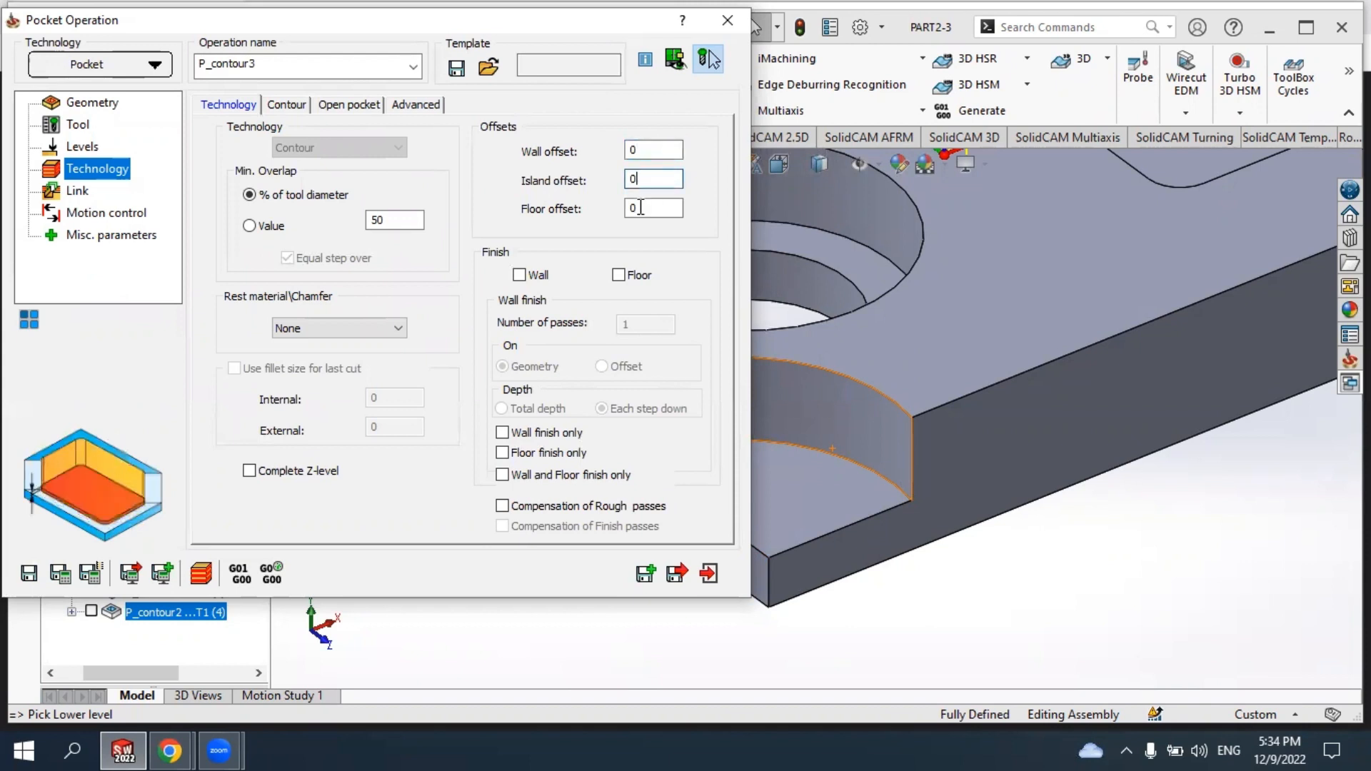
pyautogui.click(640, 207)
pyautogui.click(636, 148)
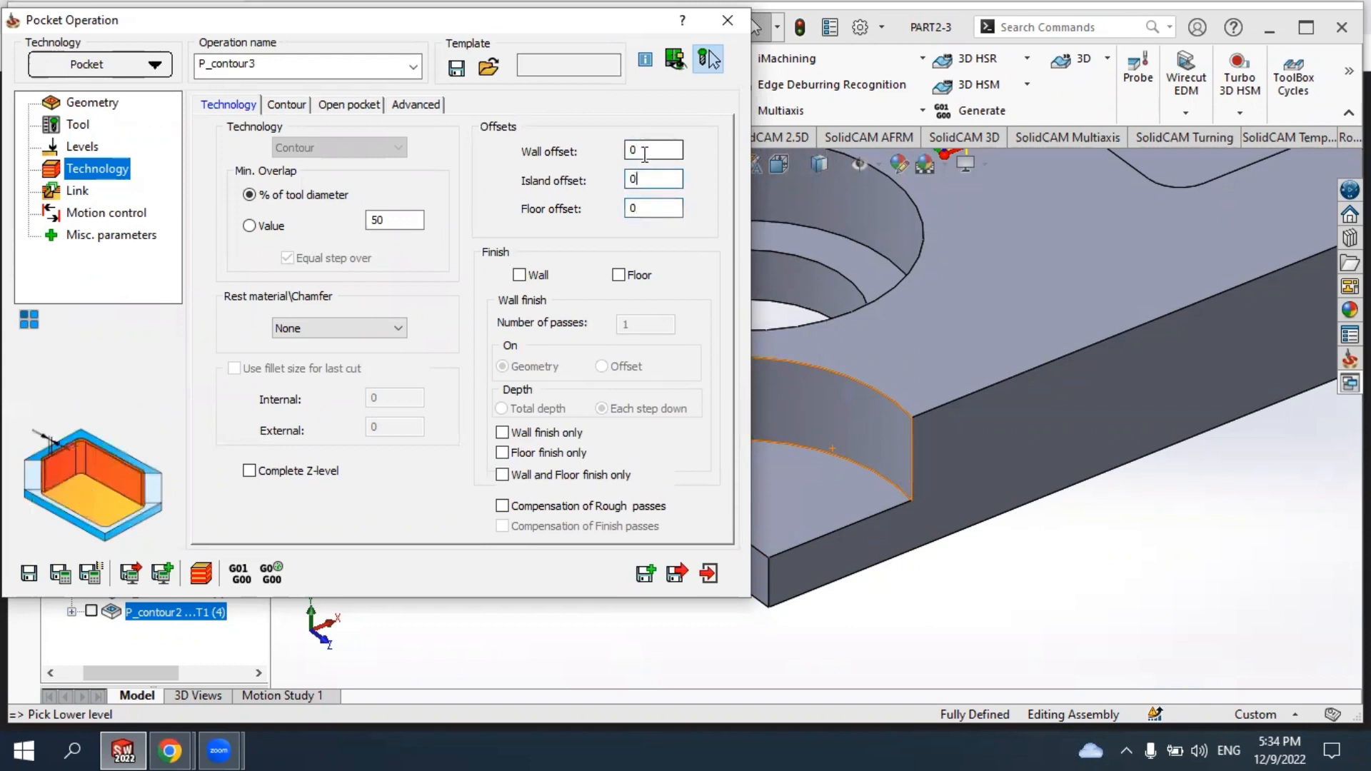
# Review the helical ramping angle and radius in the corner pocket's link settings.
pyautogui.click(77, 191)
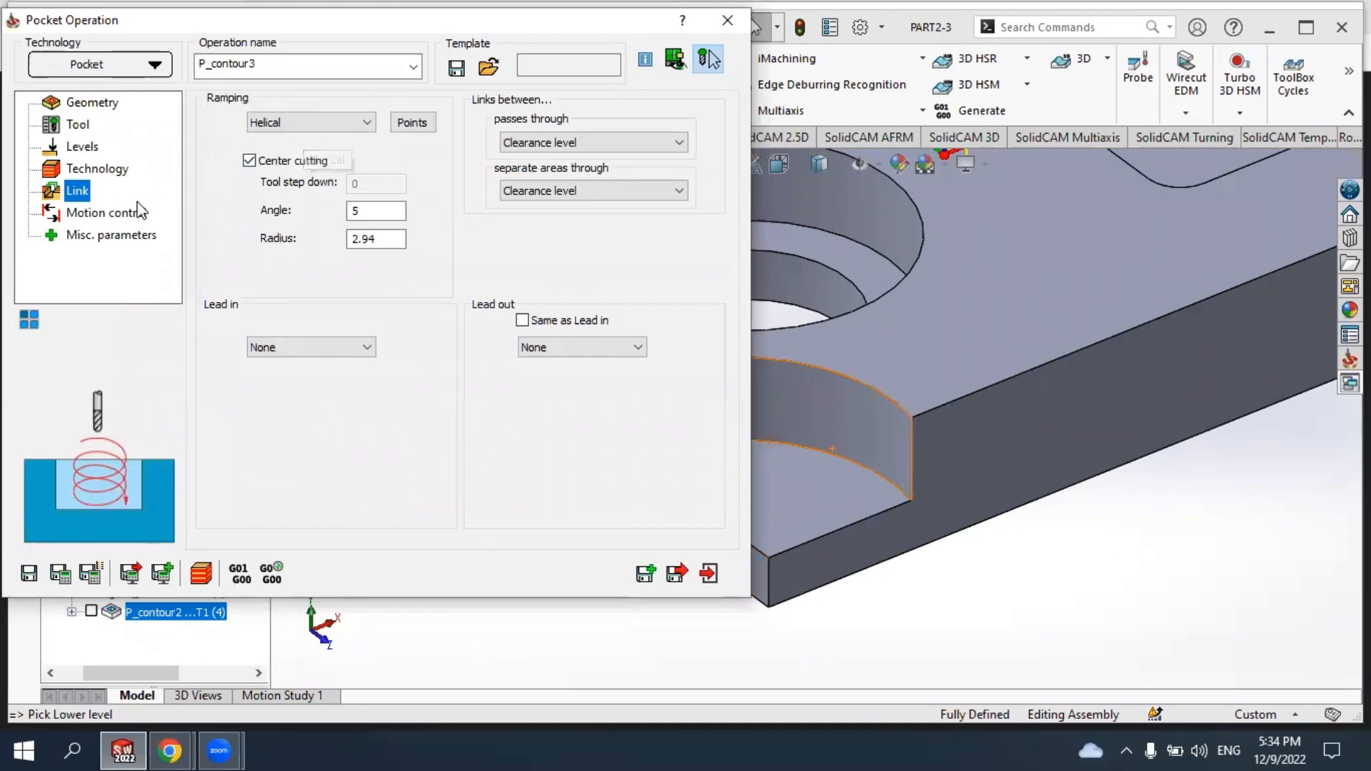
pyautogui.click(387, 238)
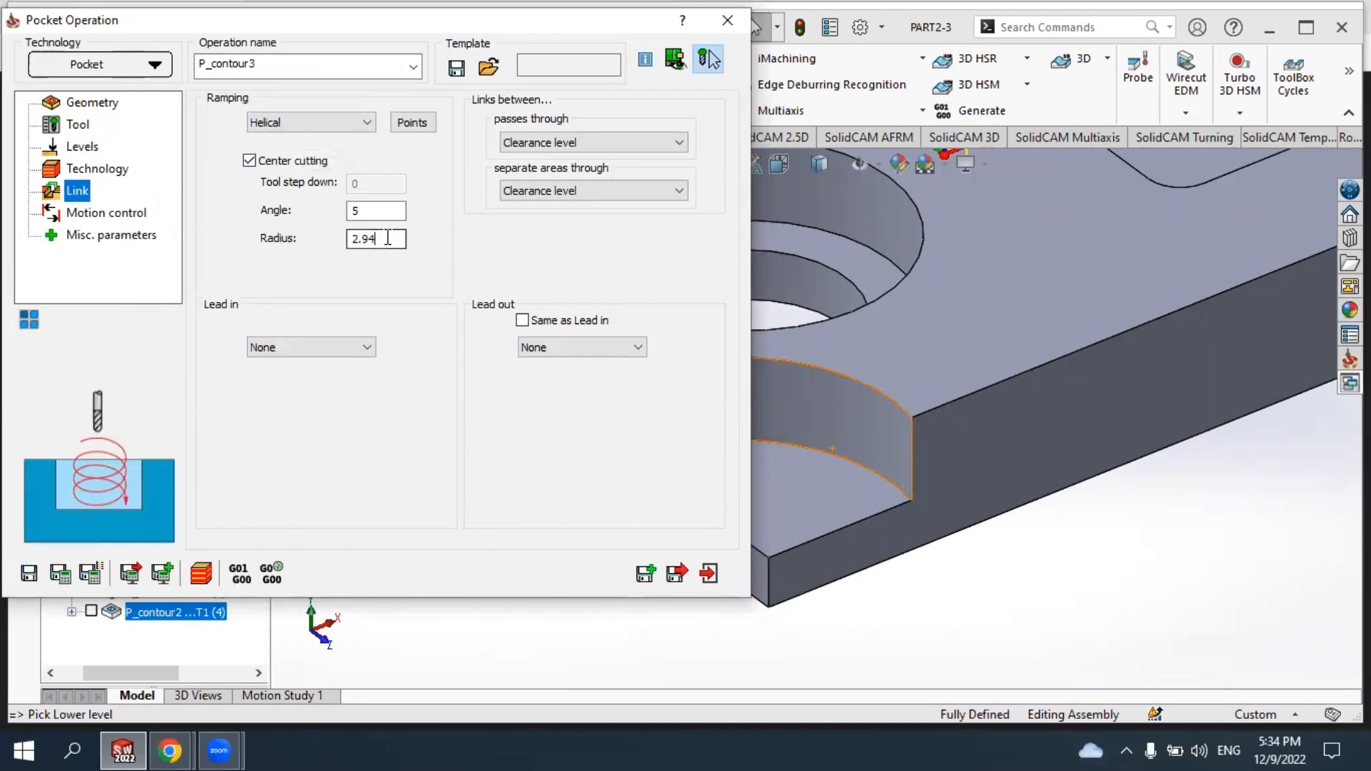
pyautogui.click(374, 208)
# Try the Normal, Arc and Tangent lead-in types in turn for the corner pocket operation.
pyautogui.click(298, 348)
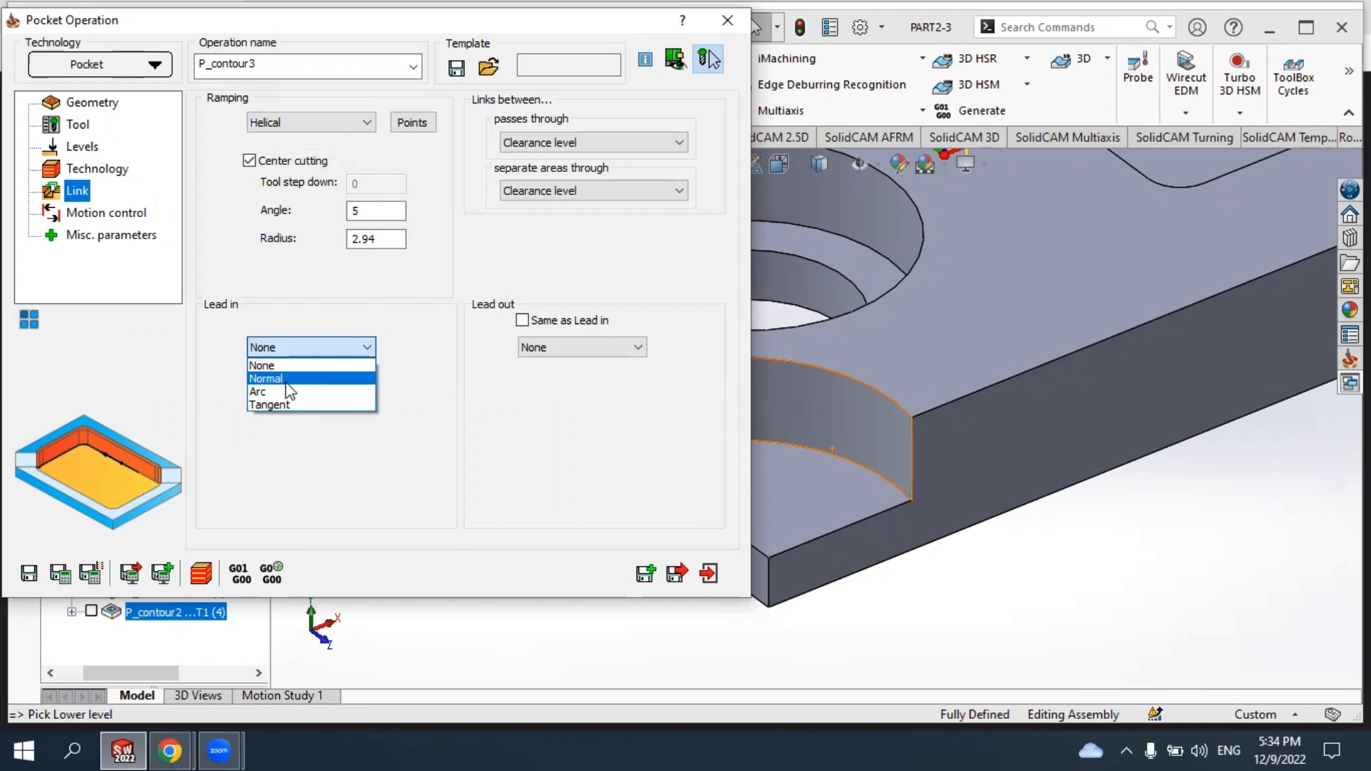
pyautogui.click(285, 381)
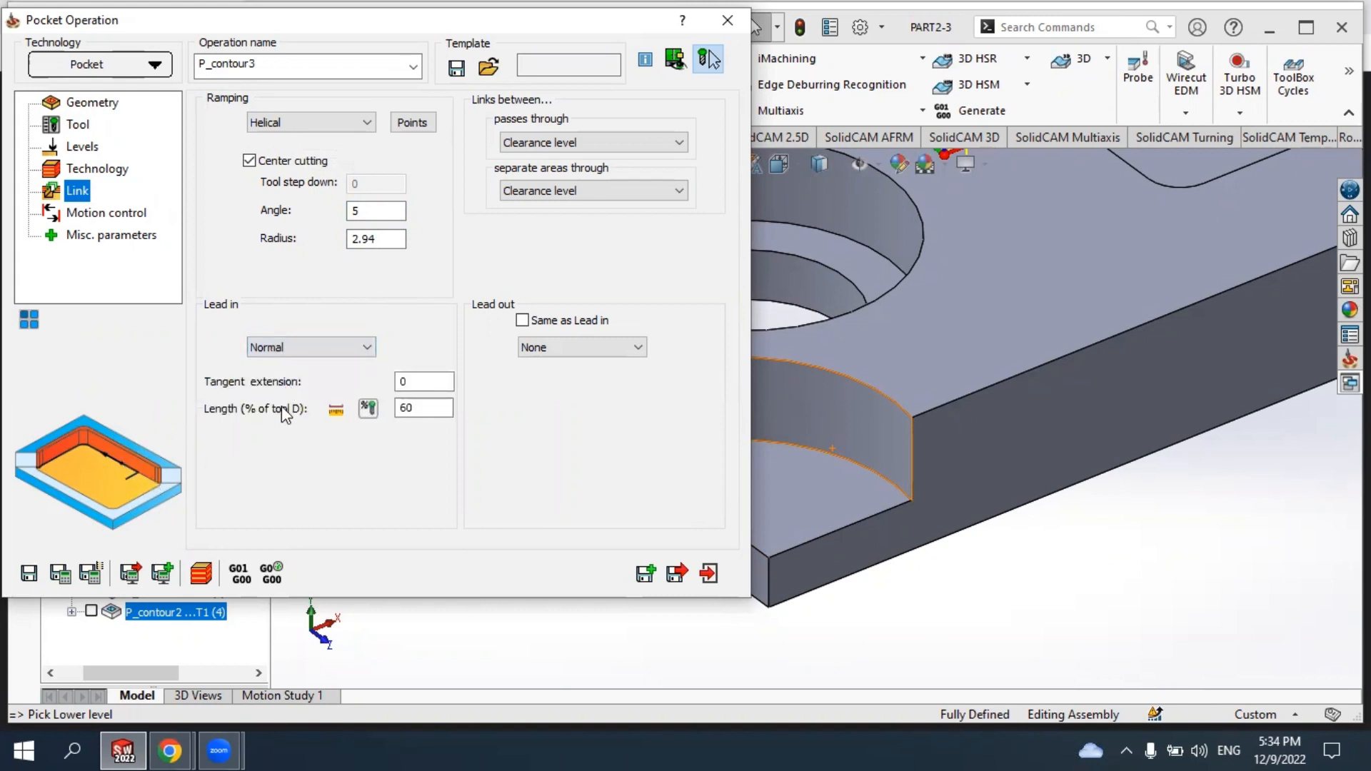
pyautogui.click(293, 347)
pyautogui.click(264, 392)
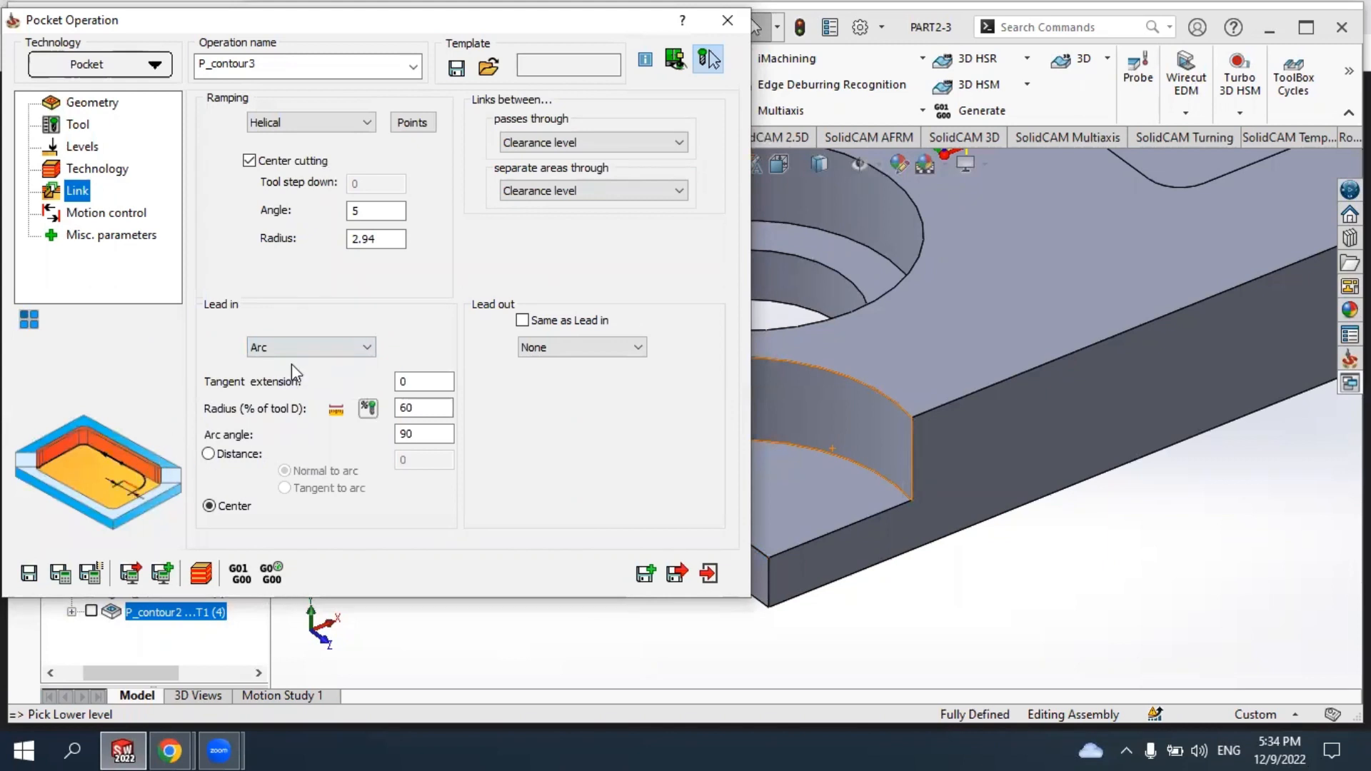
pyautogui.click(427, 408)
pyautogui.click(427, 433)
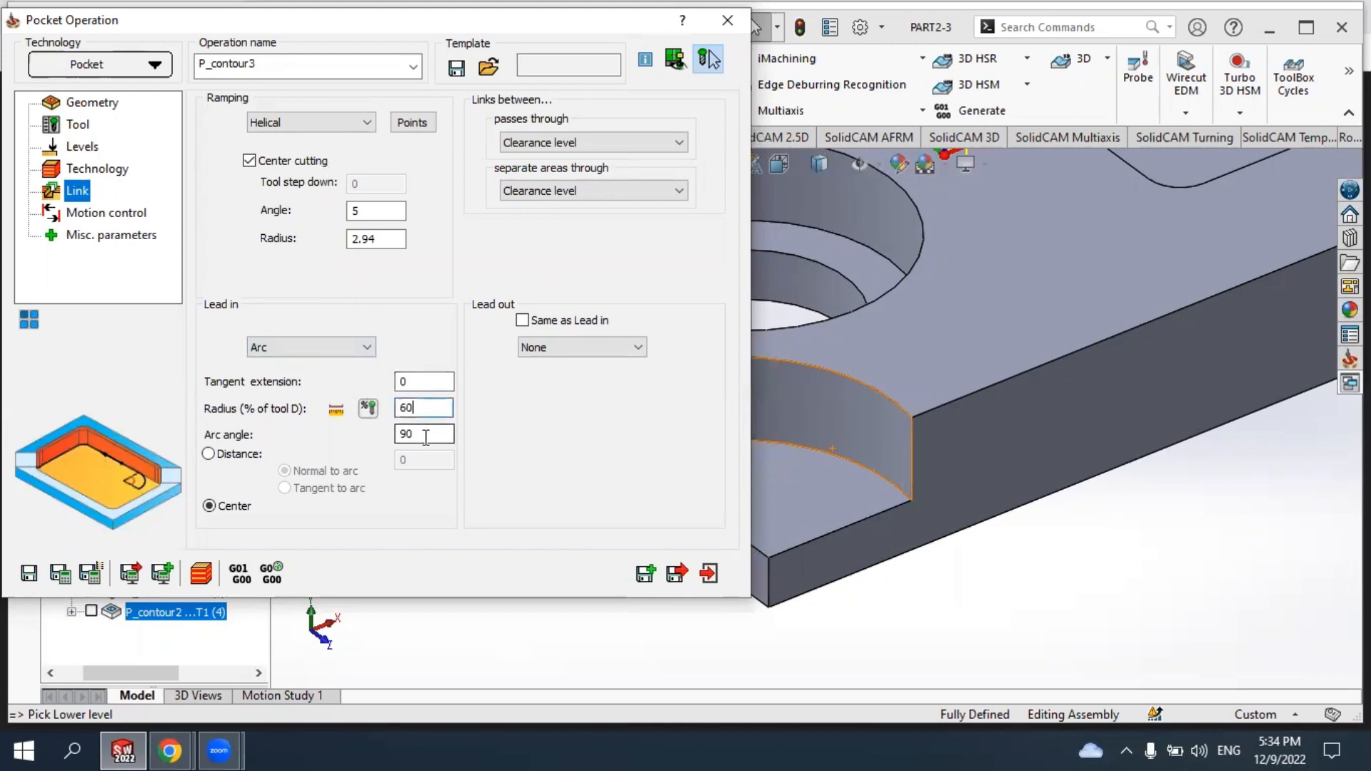
pyautogui.click(305, 350)
pyautogui.click(280, 403)
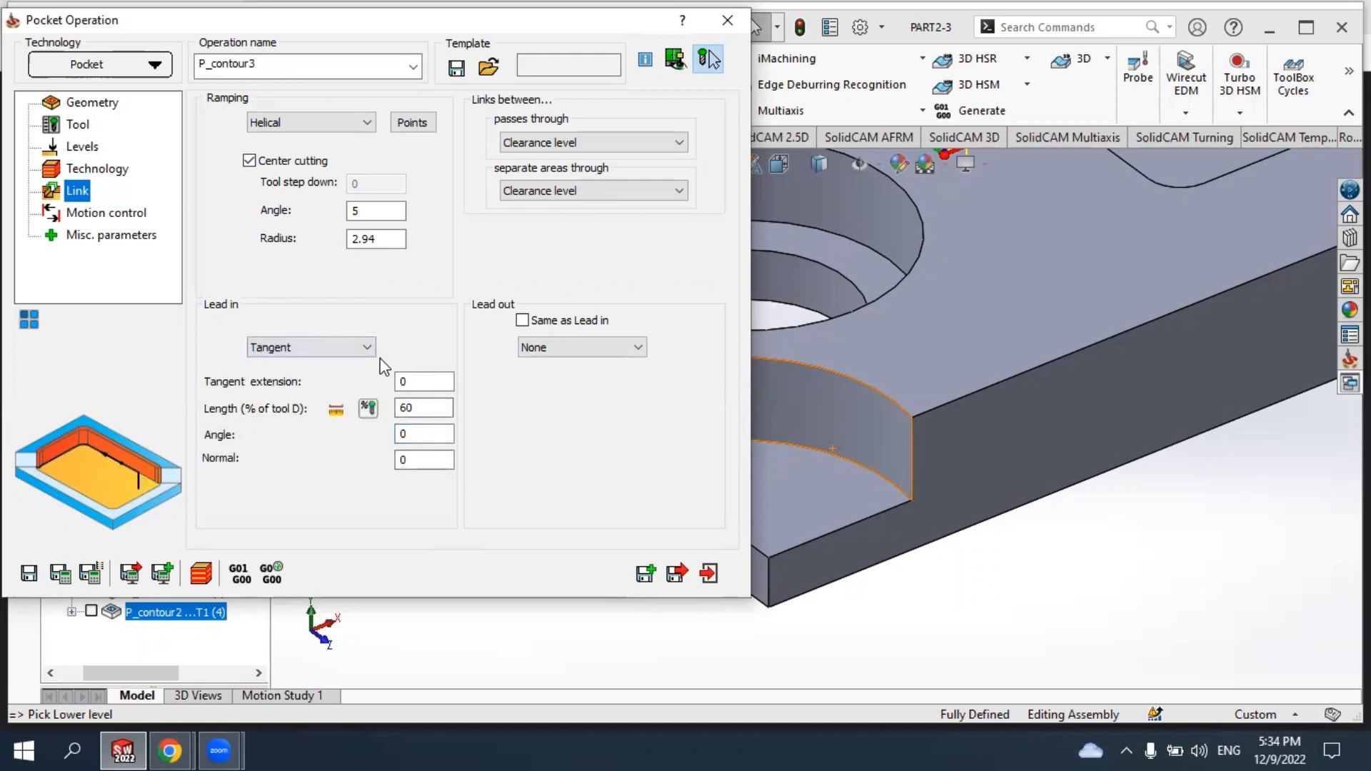
# Set both the lead-out and the lead-in of the corner pocket operation to Arc.
pyautogui.click(557, 348)
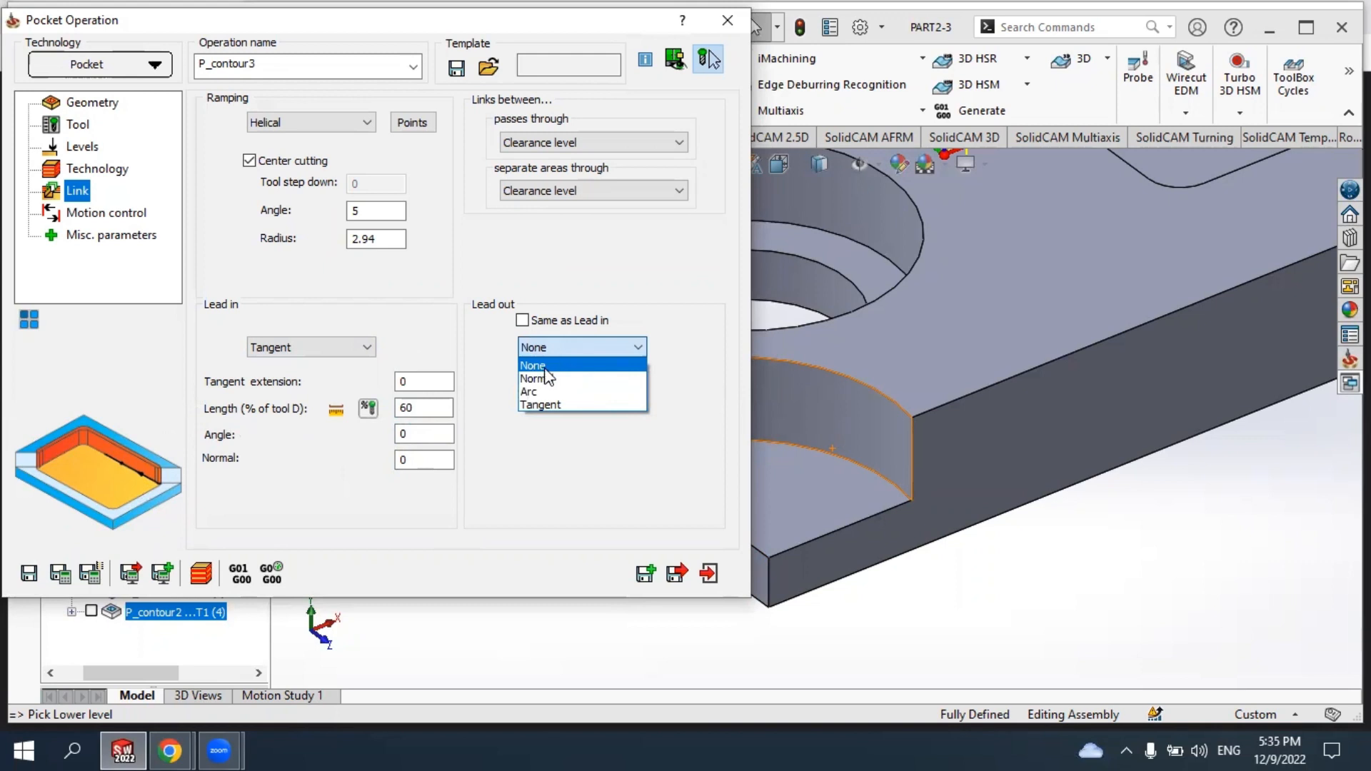
pyautogui.click(544, 392)
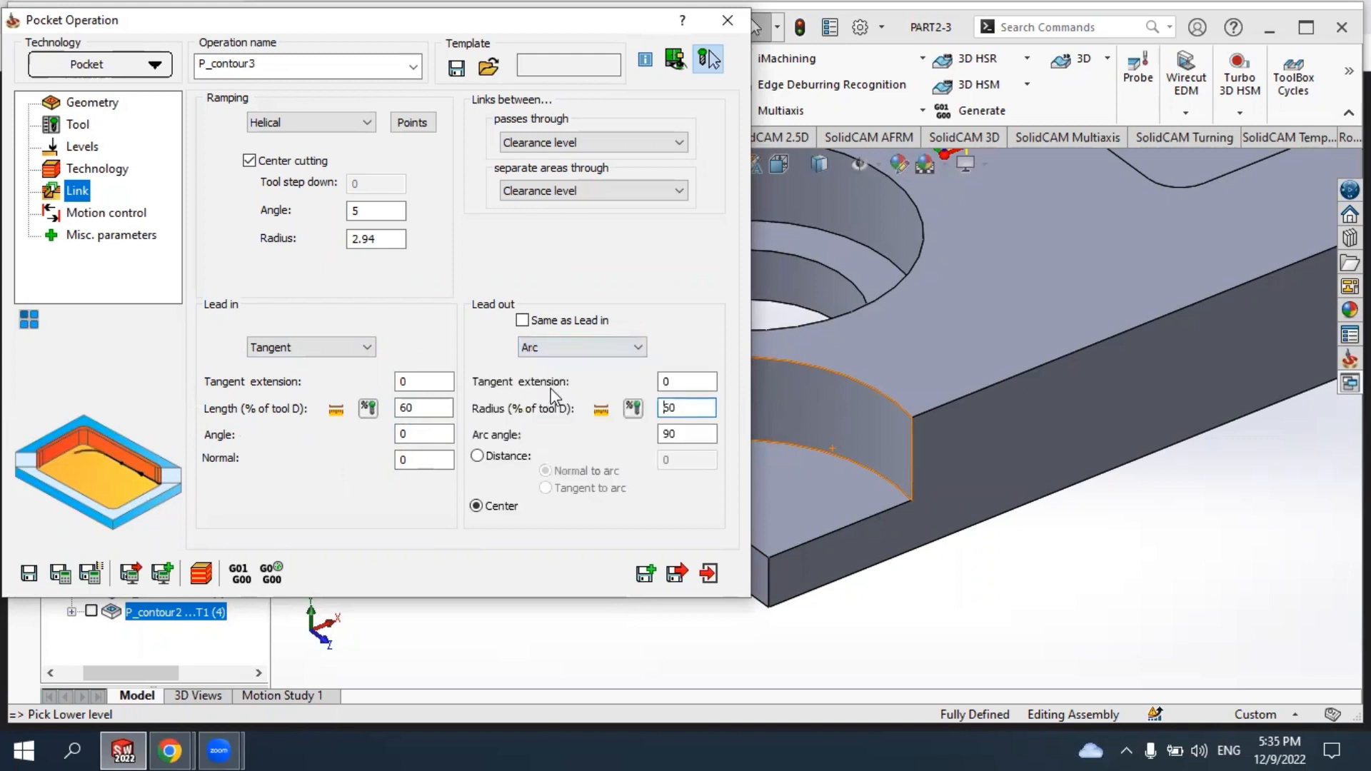
pyautogui.click(351, 347)
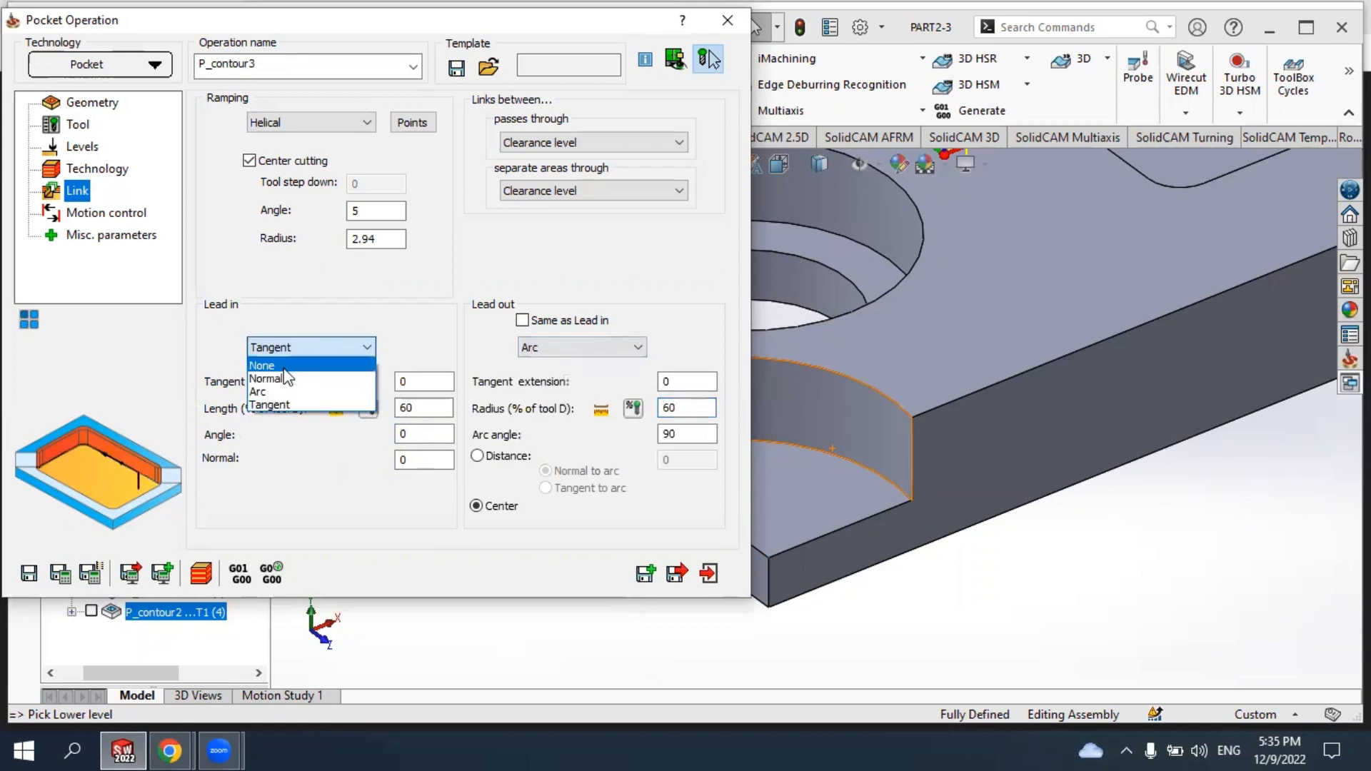
pyautogui.click(299, 392)
pyautogui.scroll(6, 1085, 481)
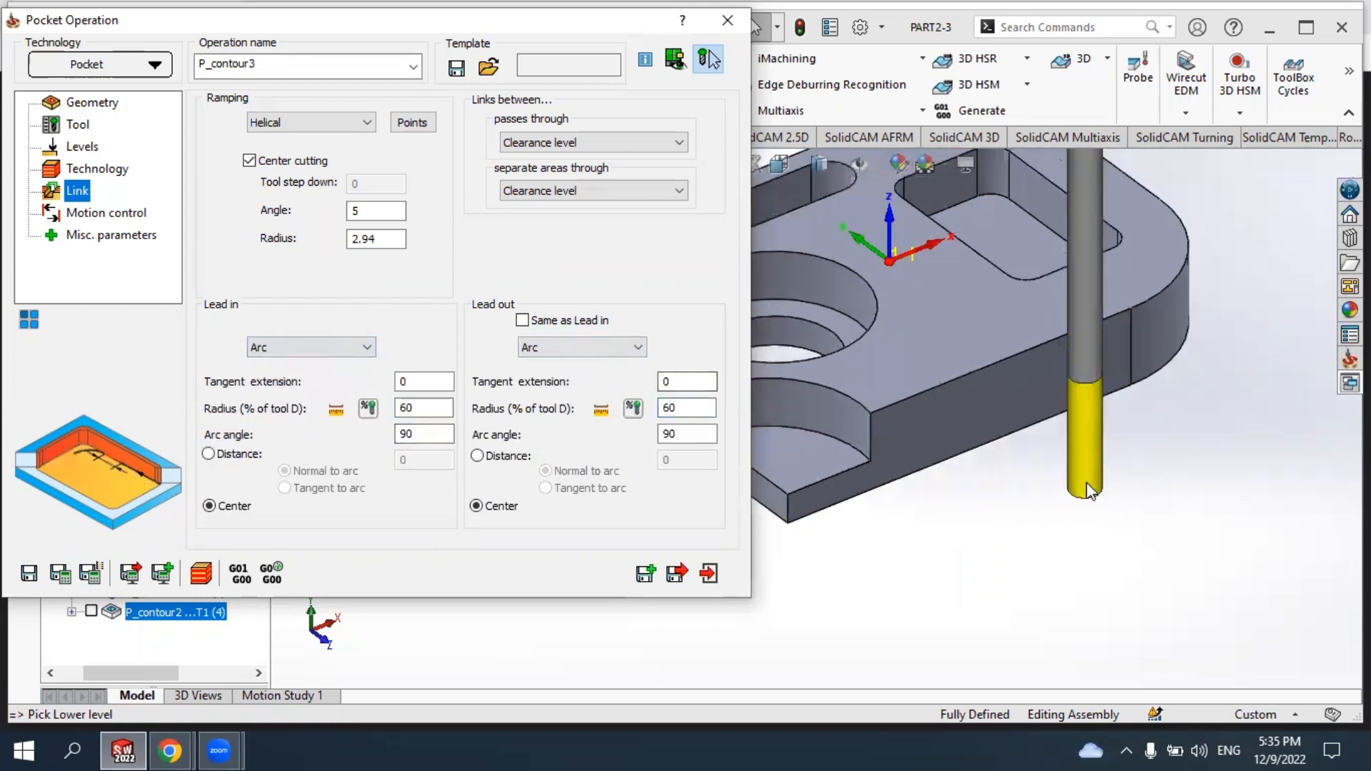
pyautogui.scroll(-2, 778, 408)
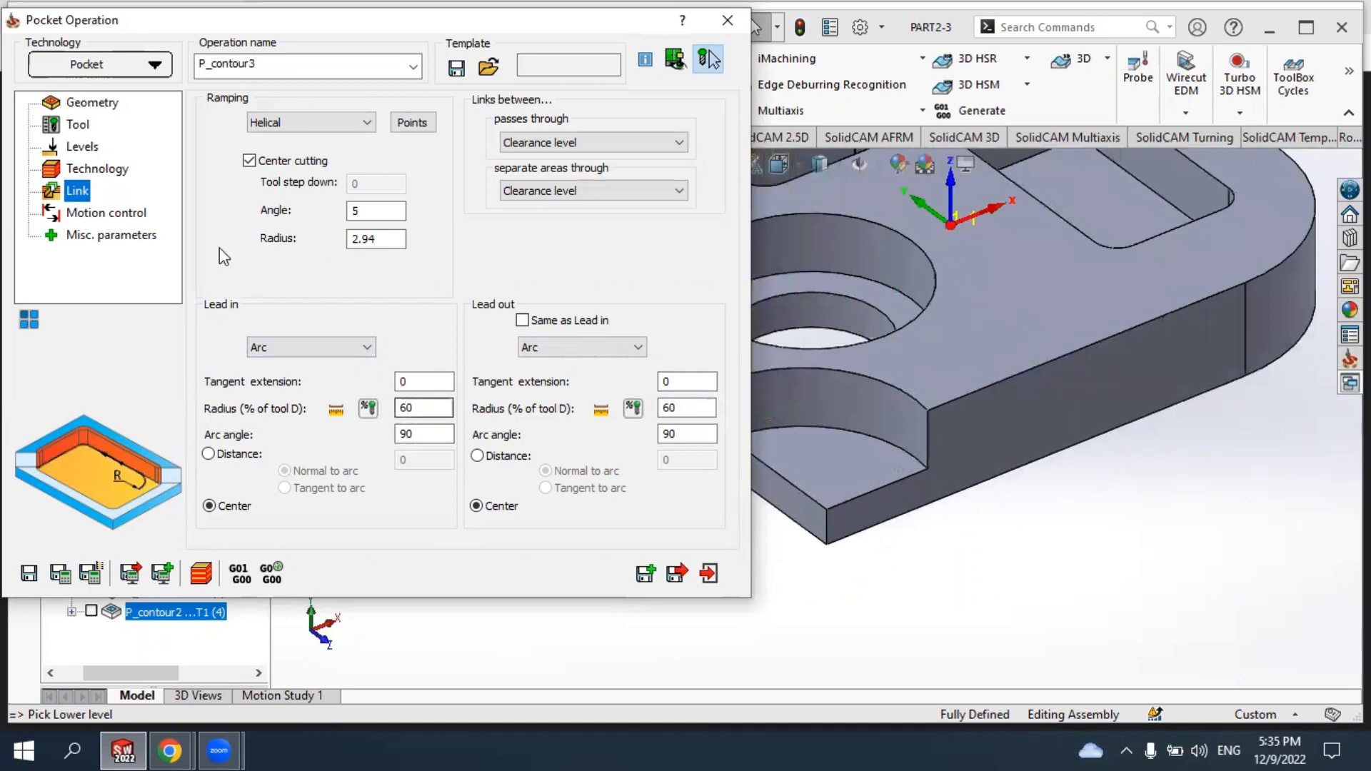
# Save and calculate the corner pocket operation, and inspect its tool path on the part.
pyautogui.click(58, 574)
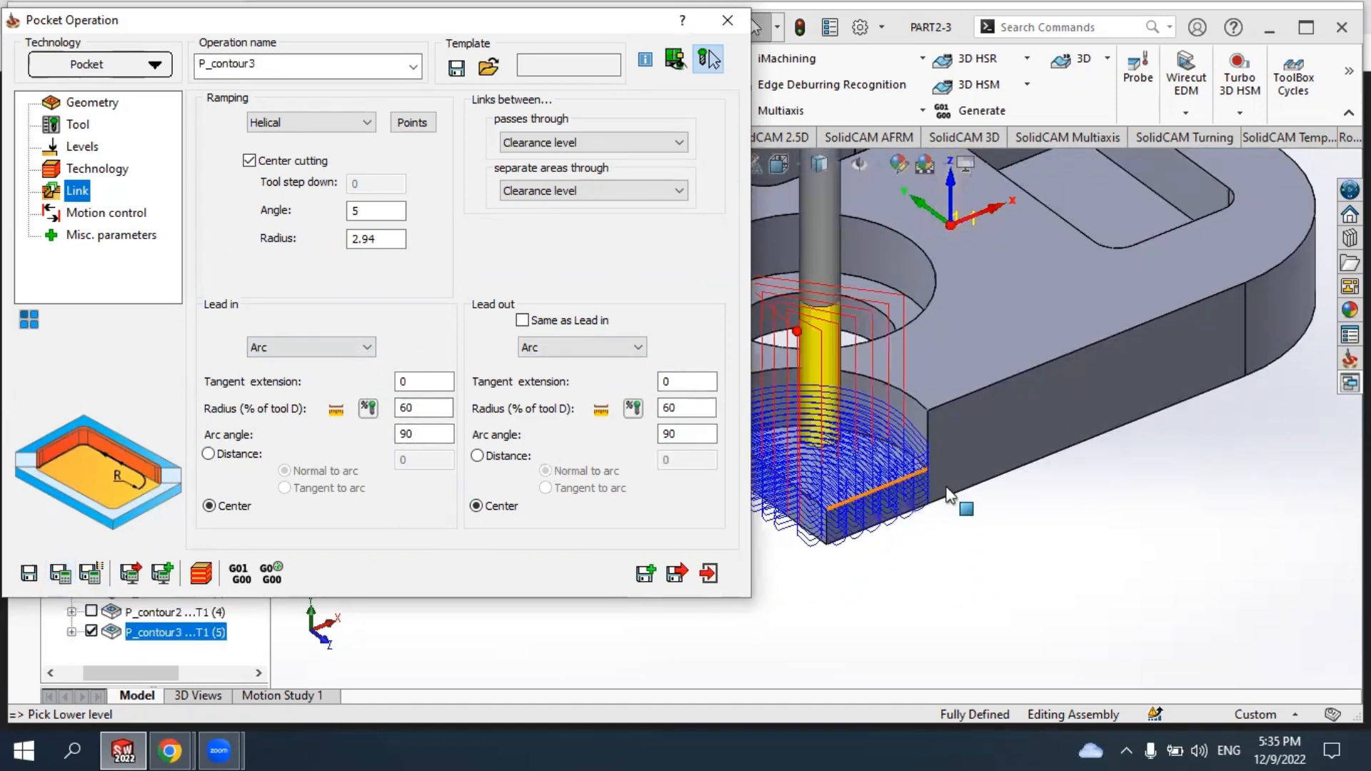
pyautogui.scroll(3, 976, 490)
pyautogui.scroll(-8, 811, 375)
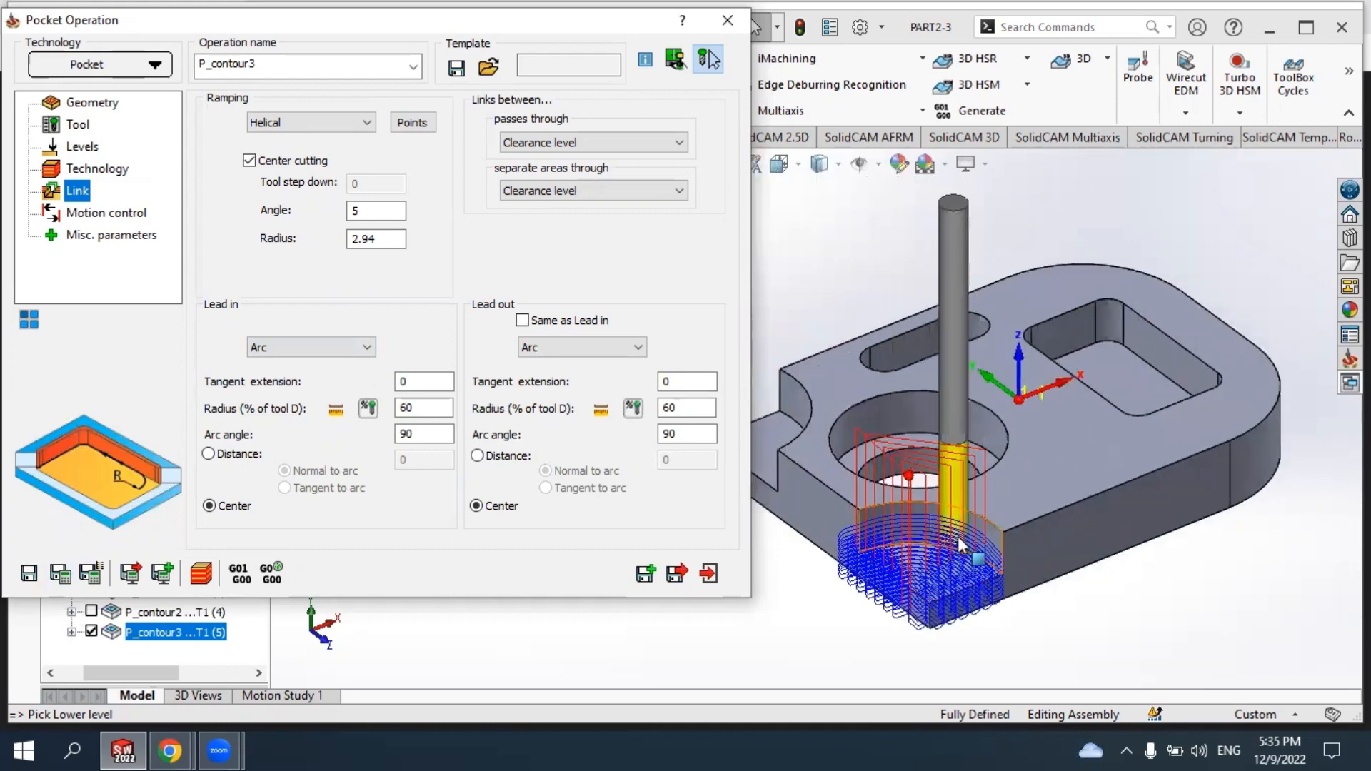
pyautogui.scroll(2, 785, 445)
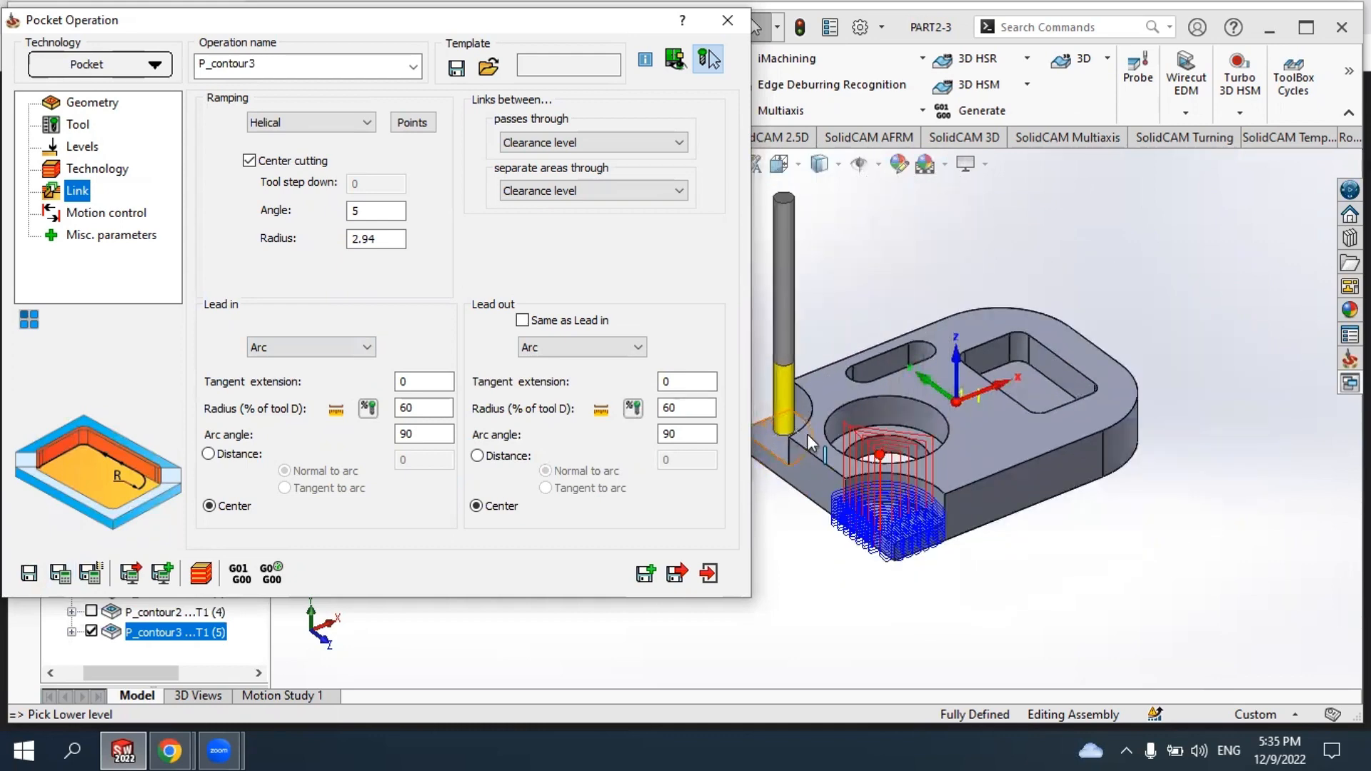
pyautogui.scroll(-2, 959, 474)
pyautogui.scroll(-2, 960, 474)
pyautogui.scroll(3, 960, 474)
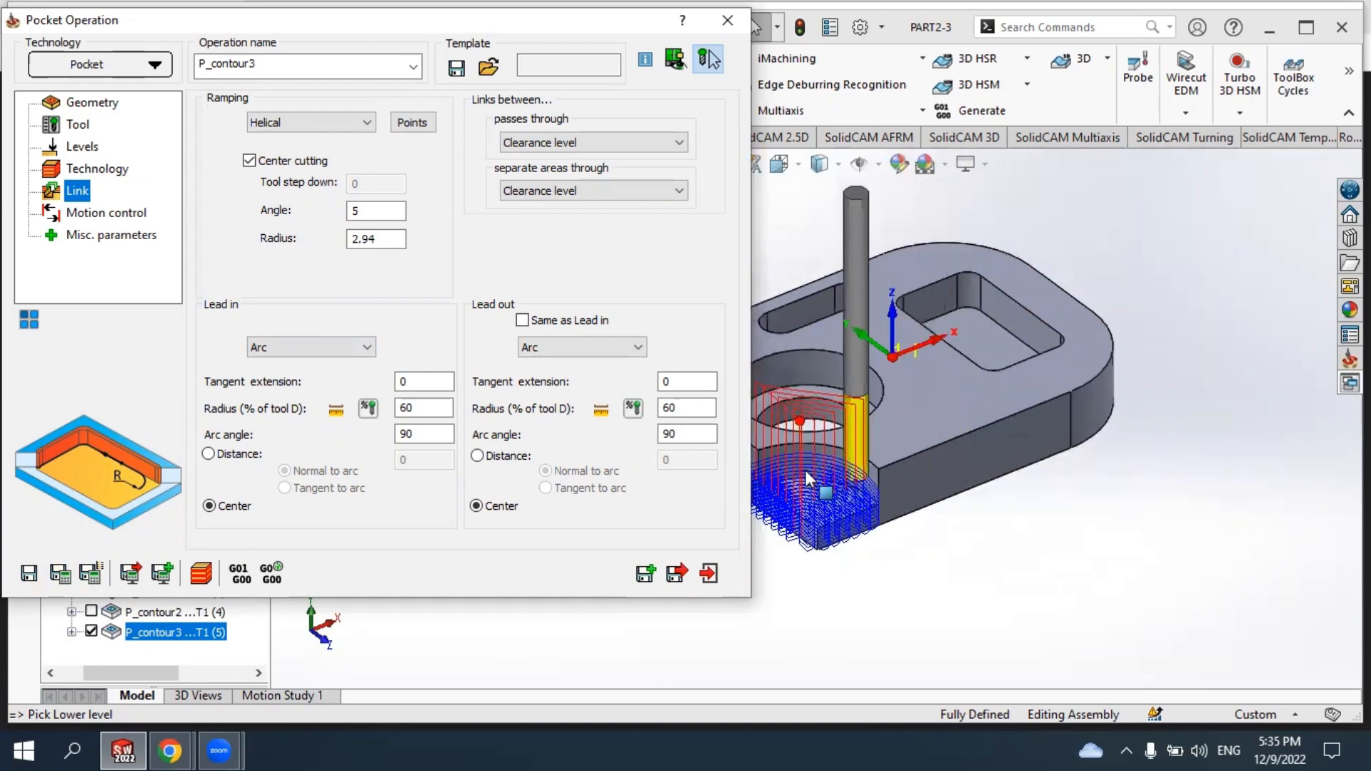
pyautogui.scroll(-4, 774, 454)
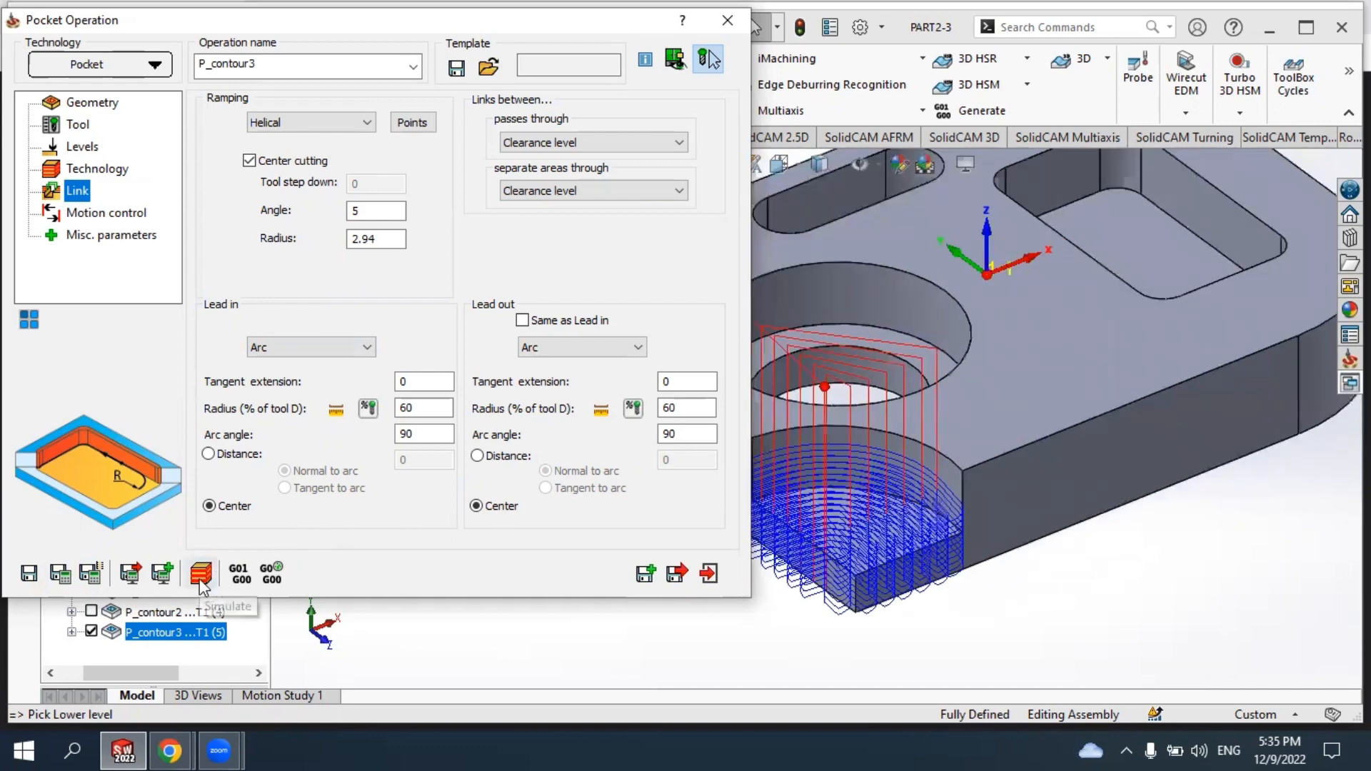
# Simulate the corner pocket operation in SolidVerify, inspect the machined corner, and close the simulation.
pyautogui.click(201, 575)
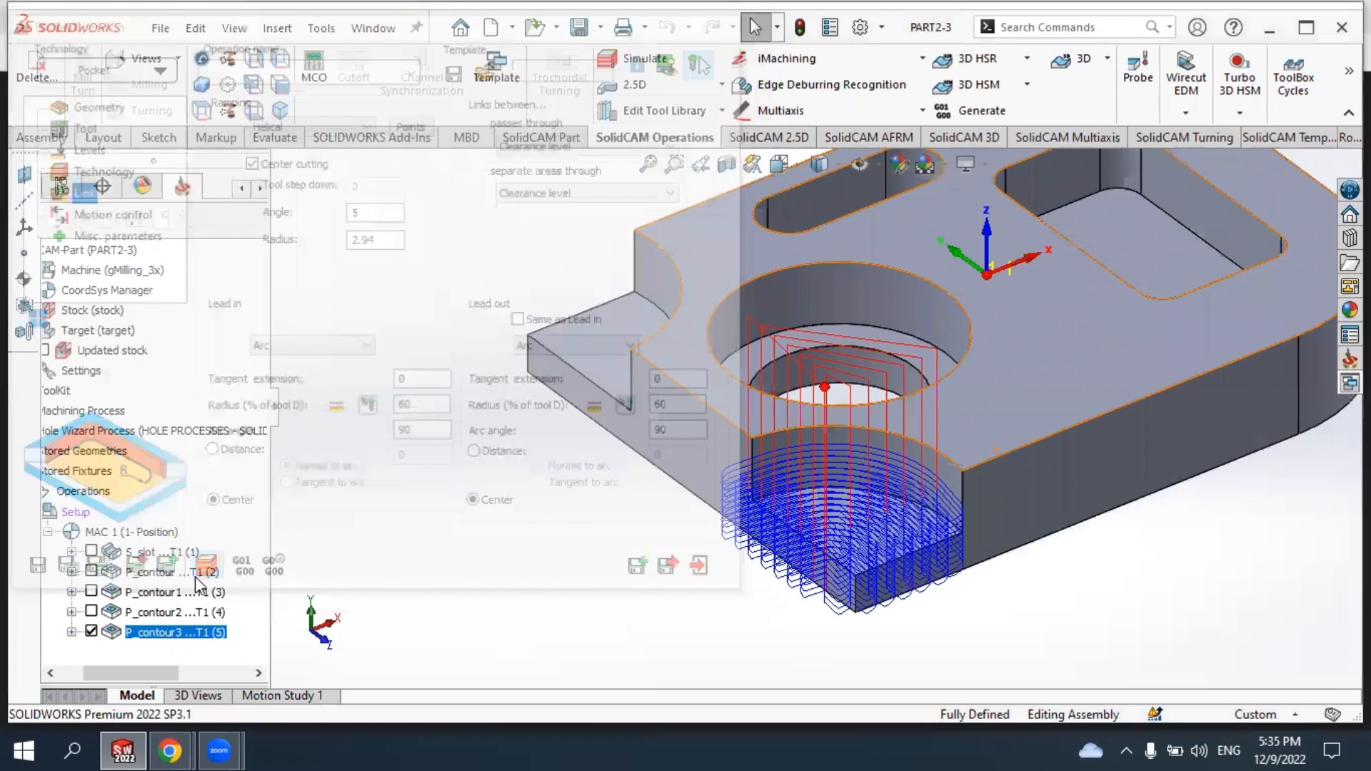
pyautogui.click(273, 259)
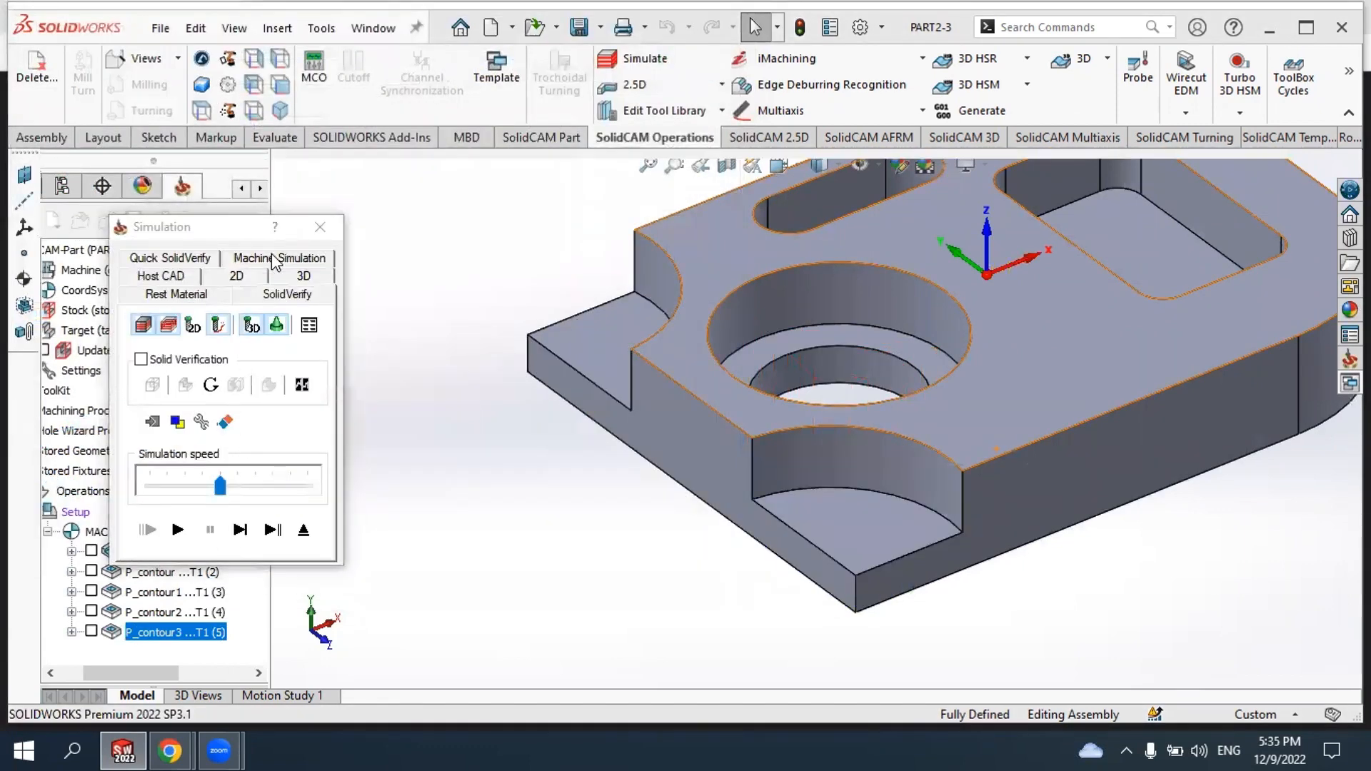
pyautogui.scroll(3, 769, 551)
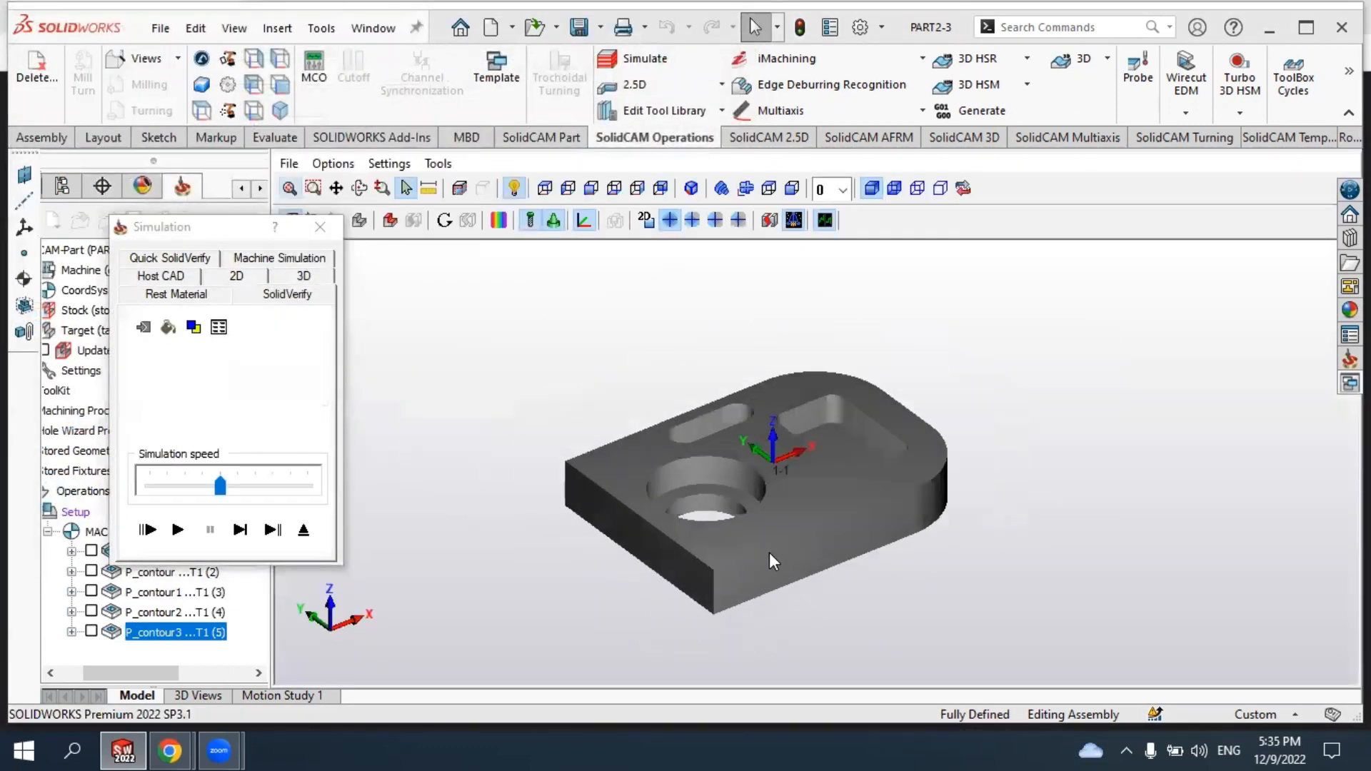
pyautogui.scroll(-4, 768, 560)
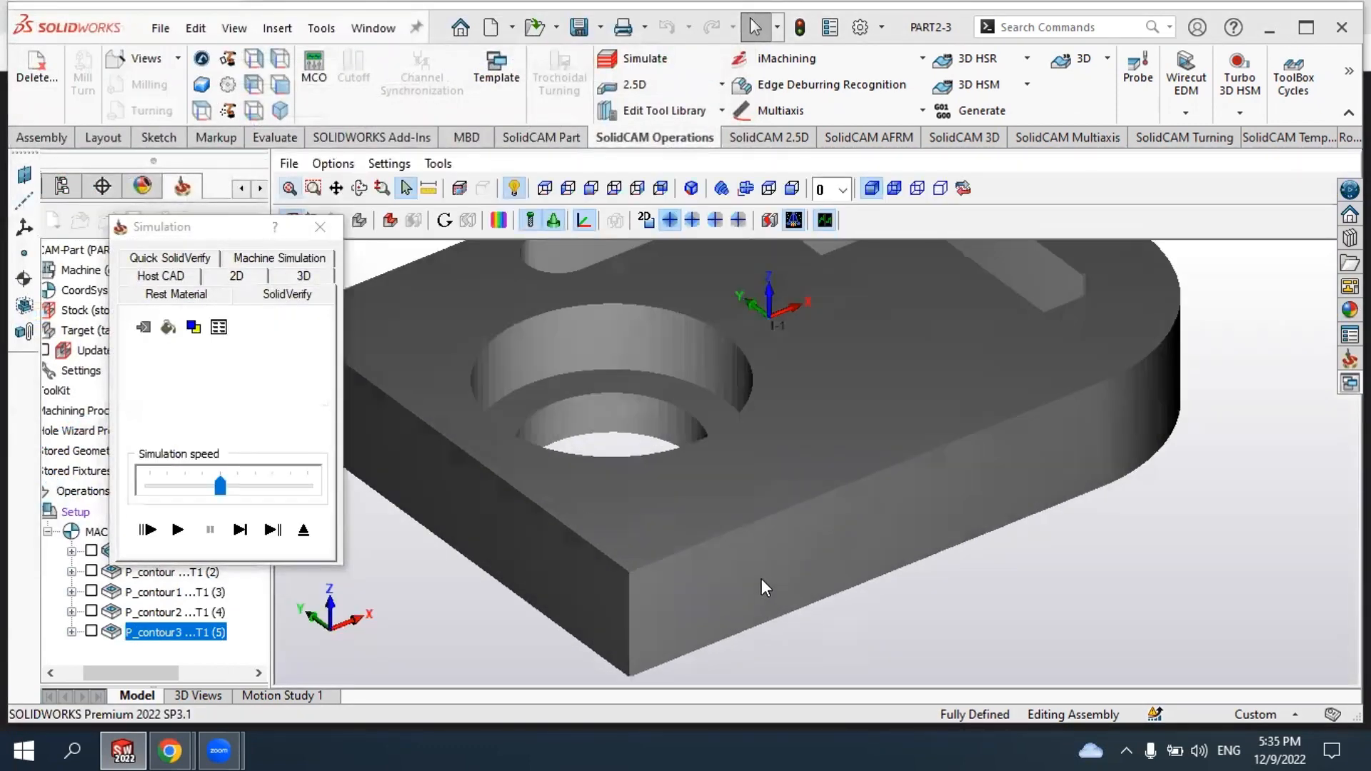
pyautogui.click(179, 530)
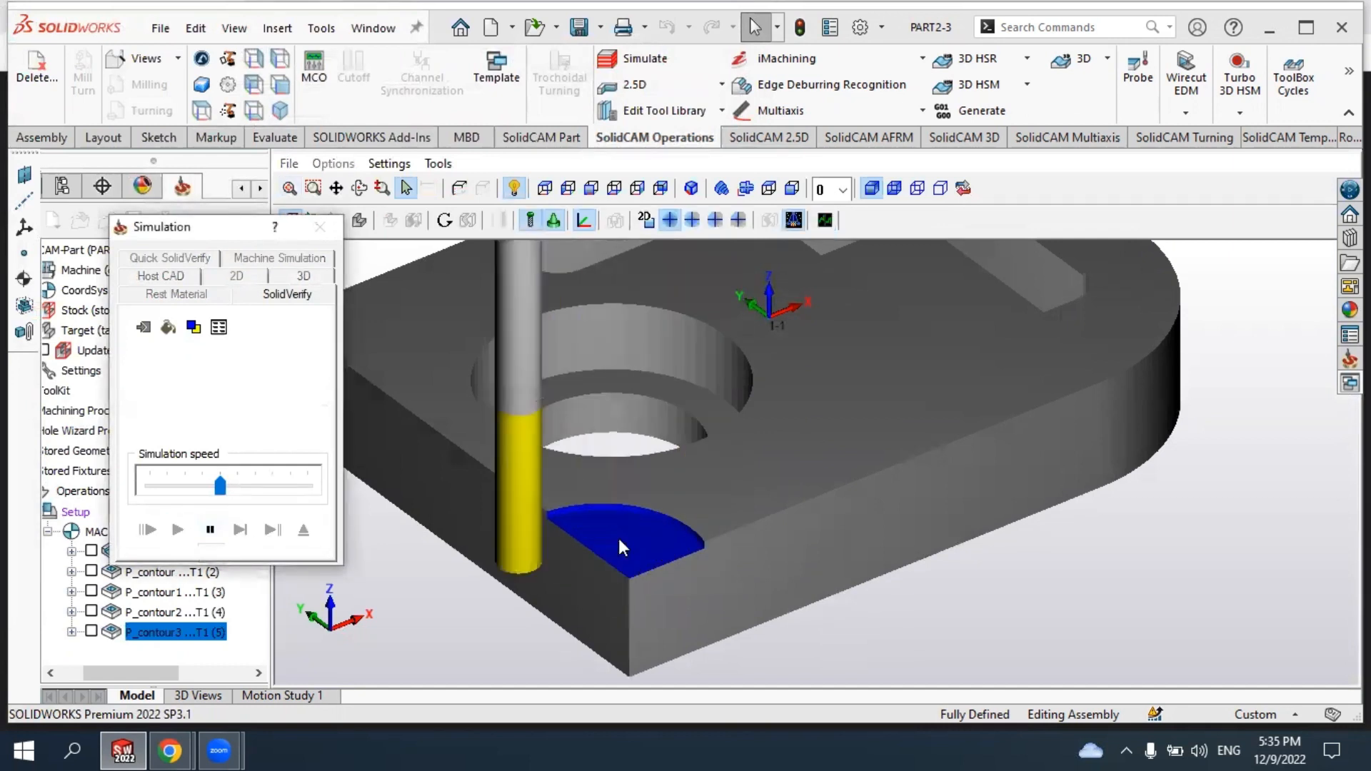
pyautogui.scroll(2, 633, 551)
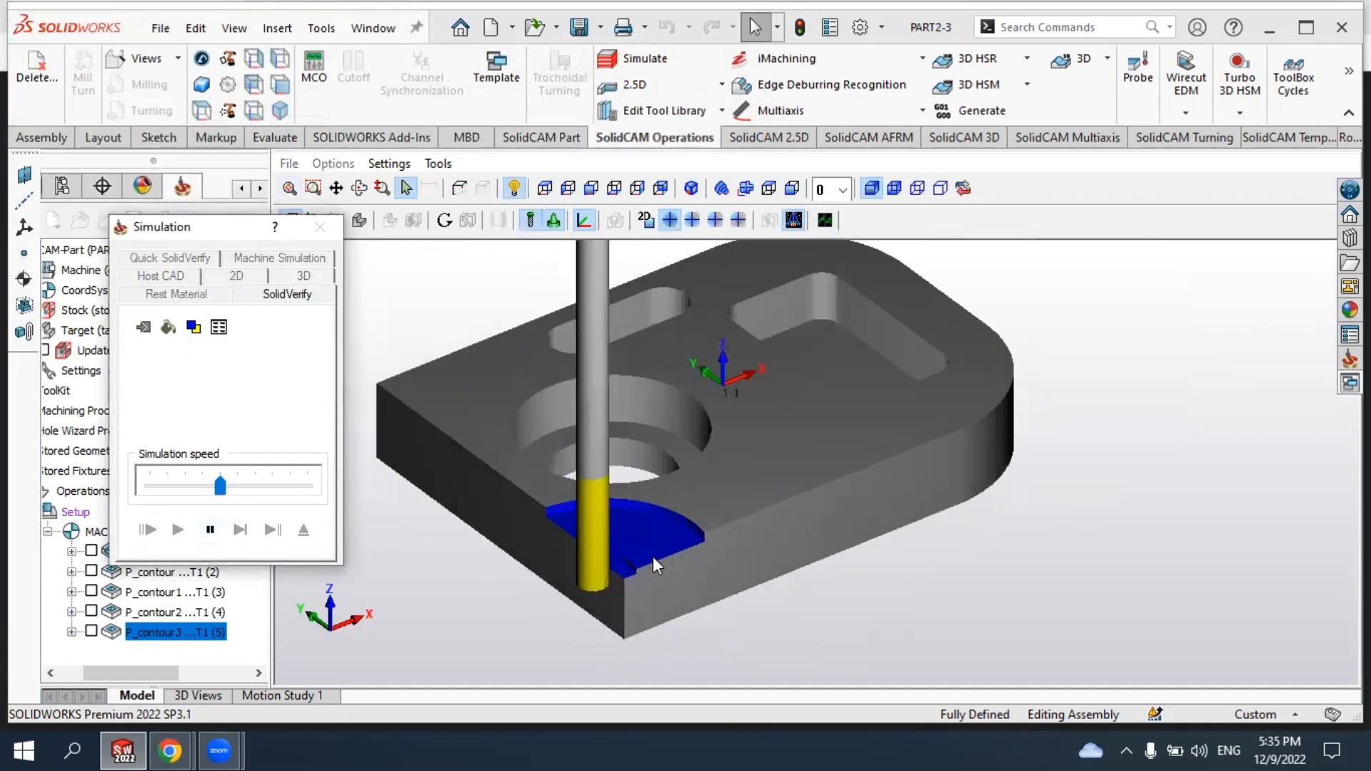
pyautogui.scroll(-2, 652, 556)
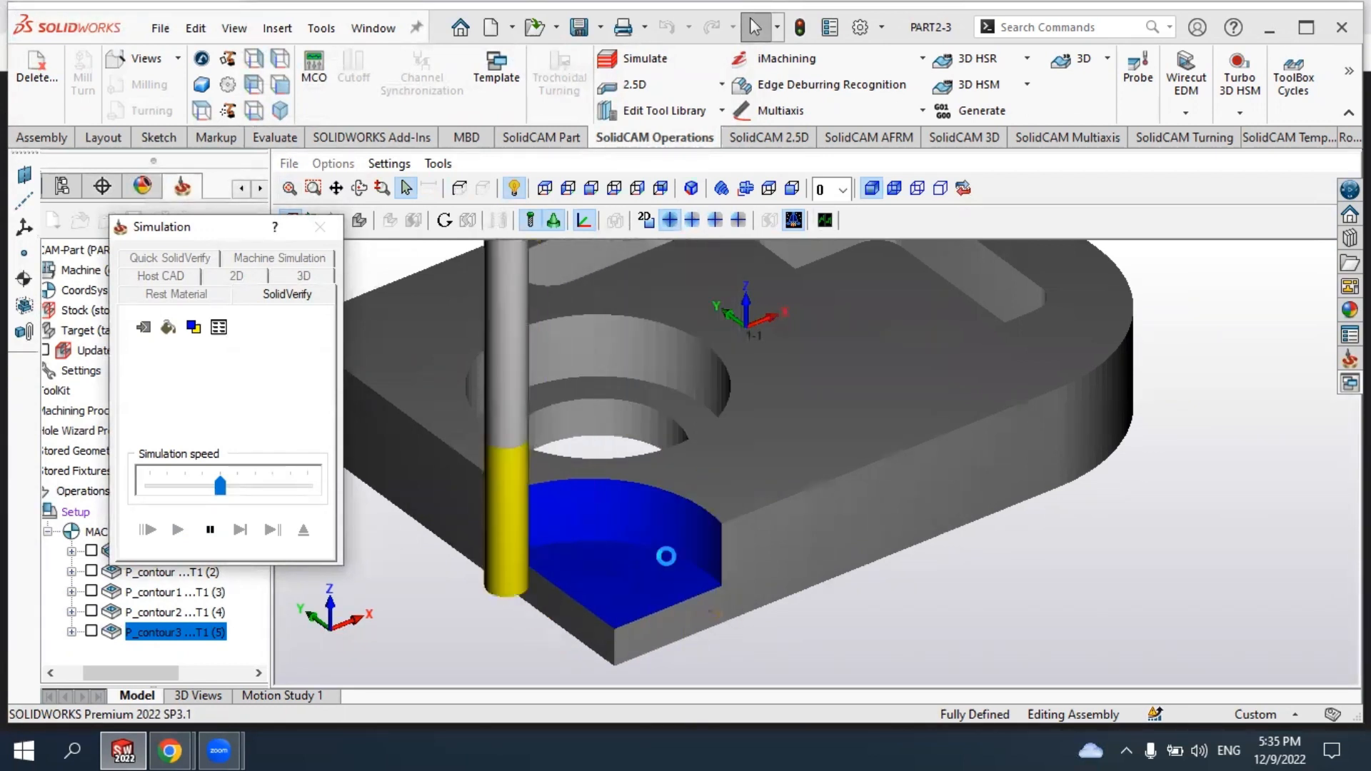
pyautogui.scroll(5, 654, 546)
pyautogui.scroll(-5, 655, 540)
pyautogui.moveTo(645, 537)
pyautogui.mouseDown(button='middle')
pyautogui.moveTo(697, 545)
pyautogui.moveTo(683, 567)
pyautogui.moveTo(653, 520)
pyautogui.moveTo(653, 539)
pyautogui.moveTo(630, 541)
pyautogui.mouseUp(button='middle')
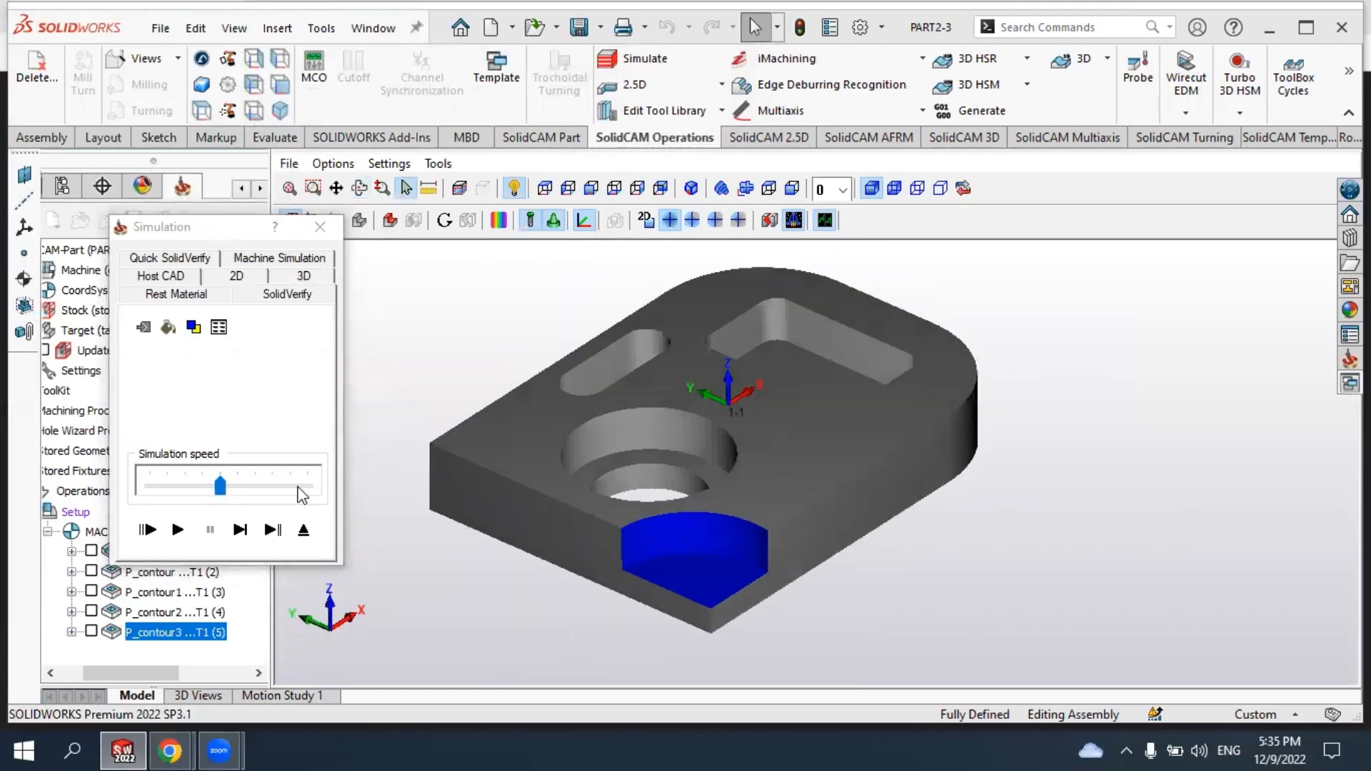
pyautogui.click(320, 226)
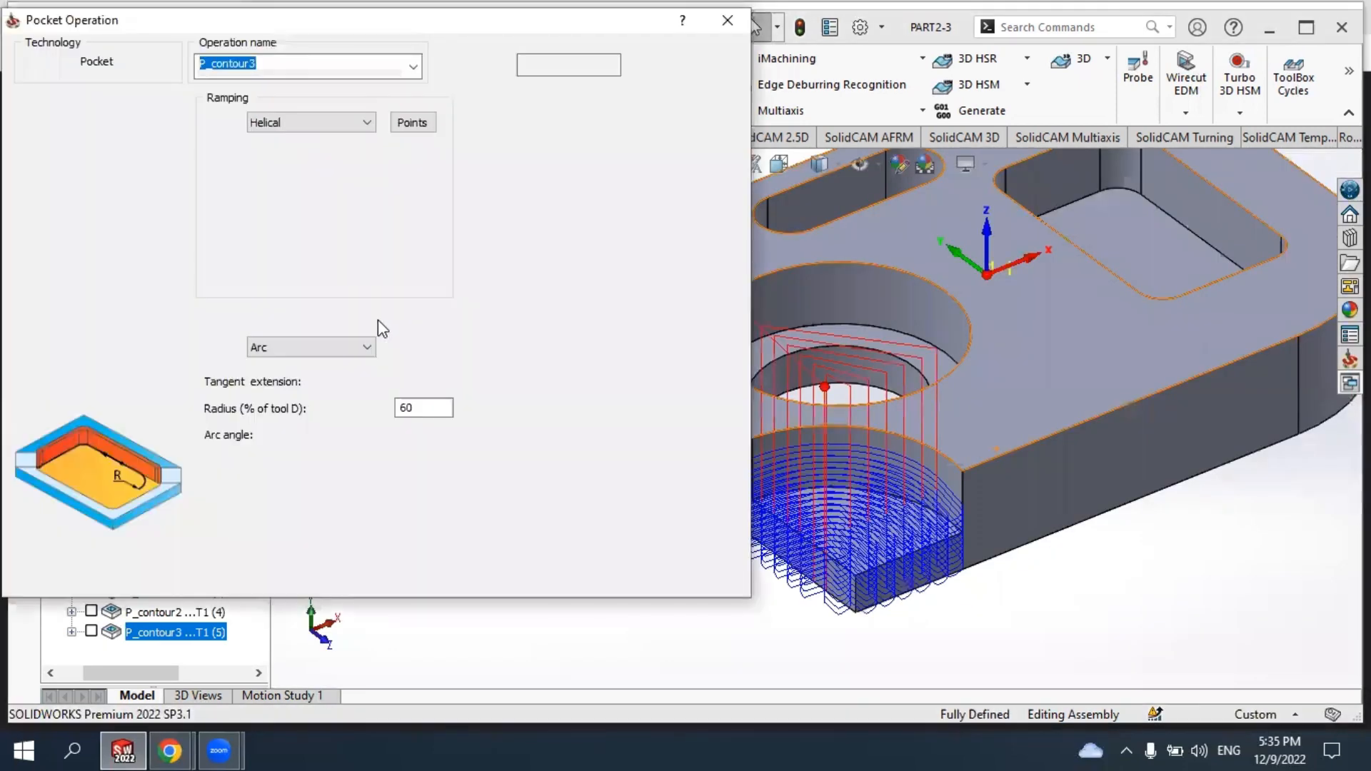
# Close the first corner's pocket operation, hide its tool path, and bring the opposite corner cutout into view.
pyautogui.click(728, 19)
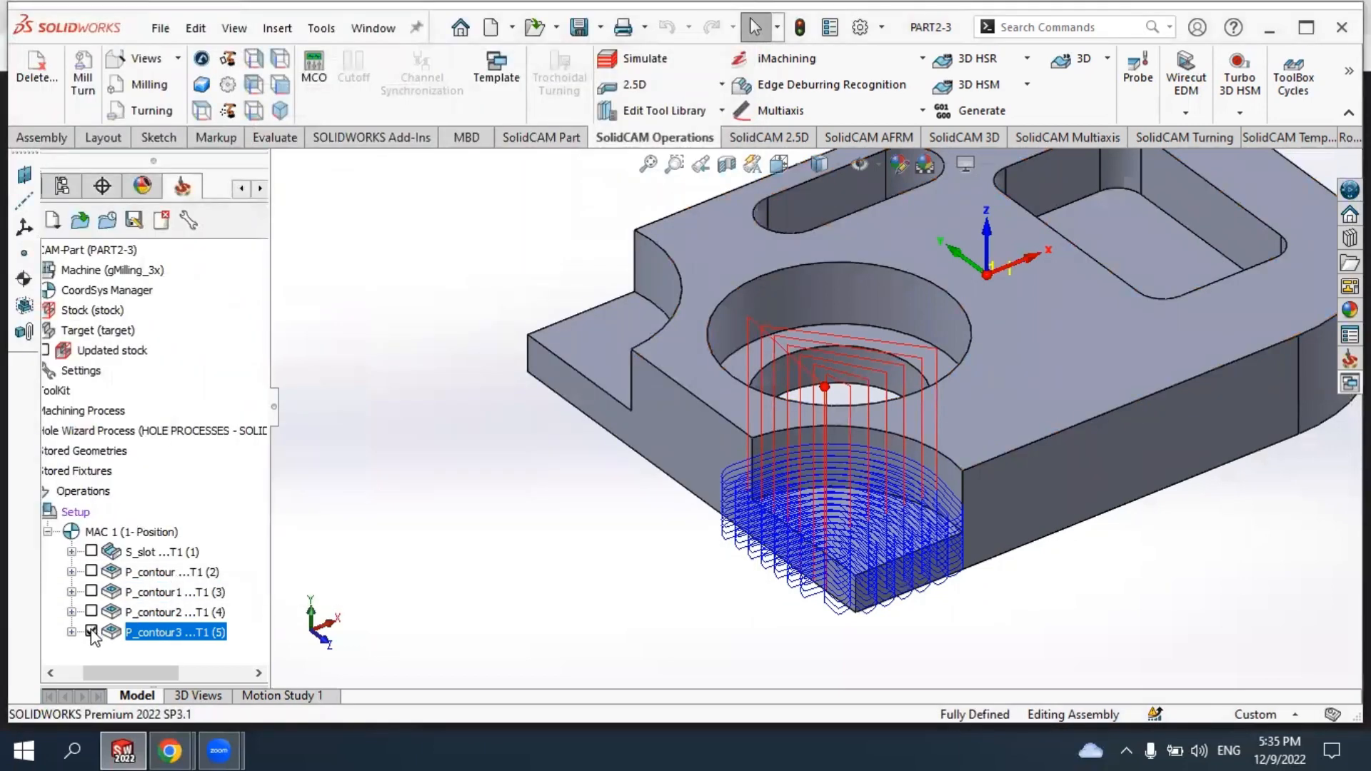
pyautogui.click(92, 631)
pyautogui.moveTo(512, 544); pyautogui.dragTo(646, 541, button='middle')
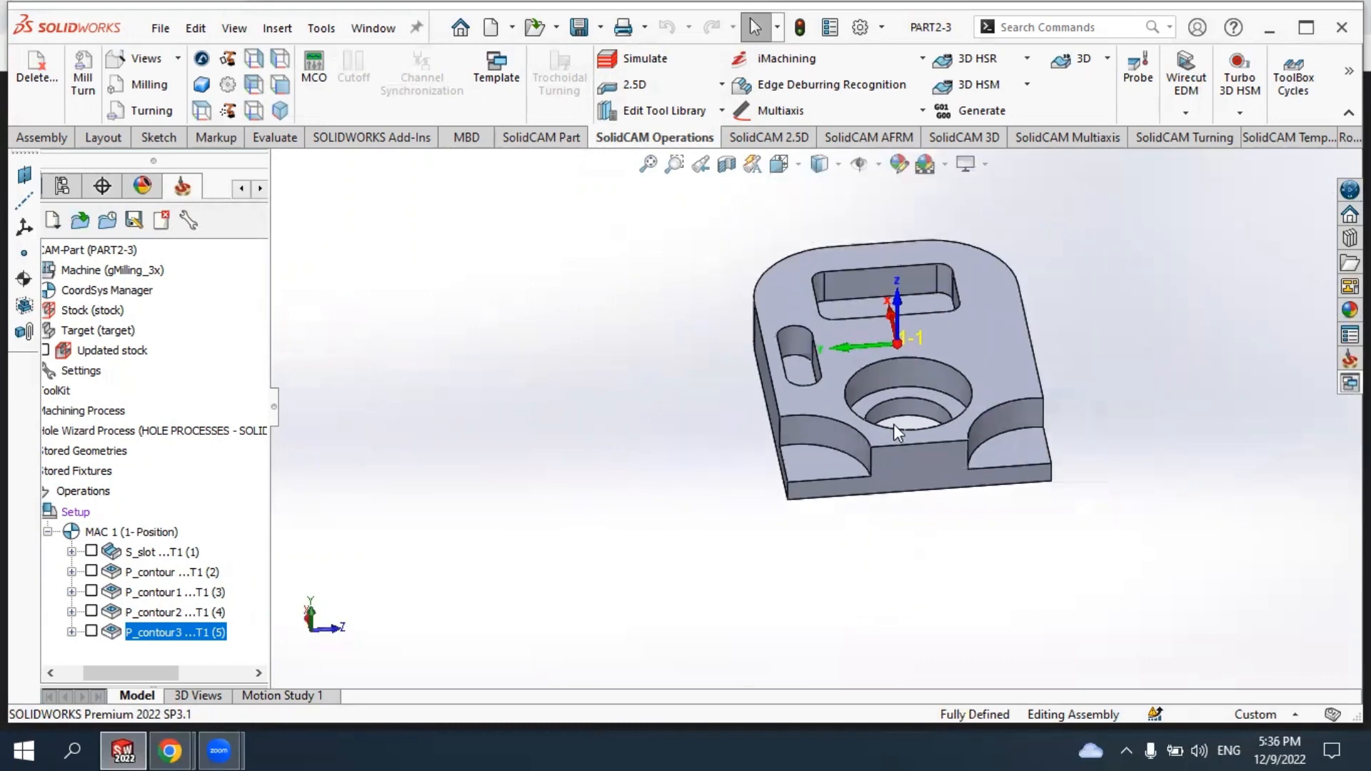
pyautogui.scroll(-2, 893, 423)
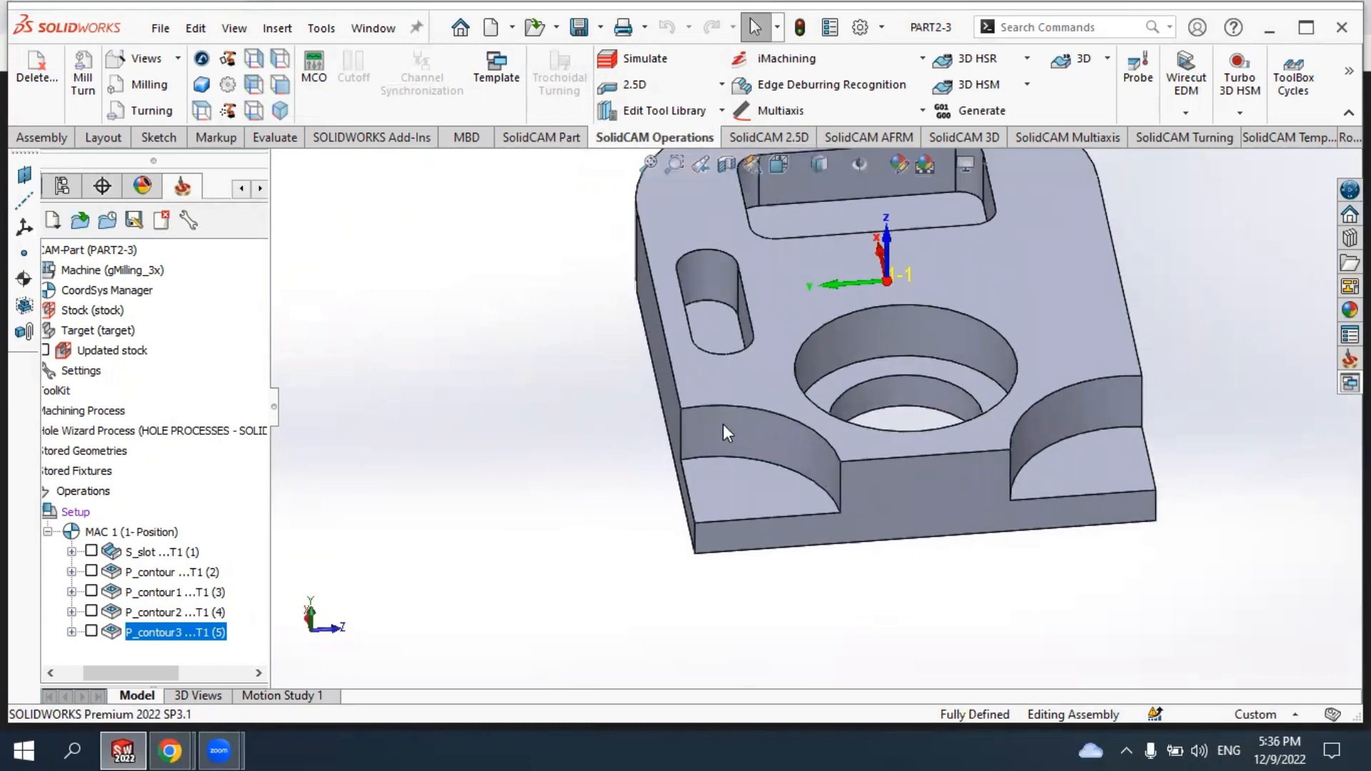
# Add a new pocket operation and start a new geometry with Tangent propagation and Constant Z turned off.
pyautogui.click(723, 85)
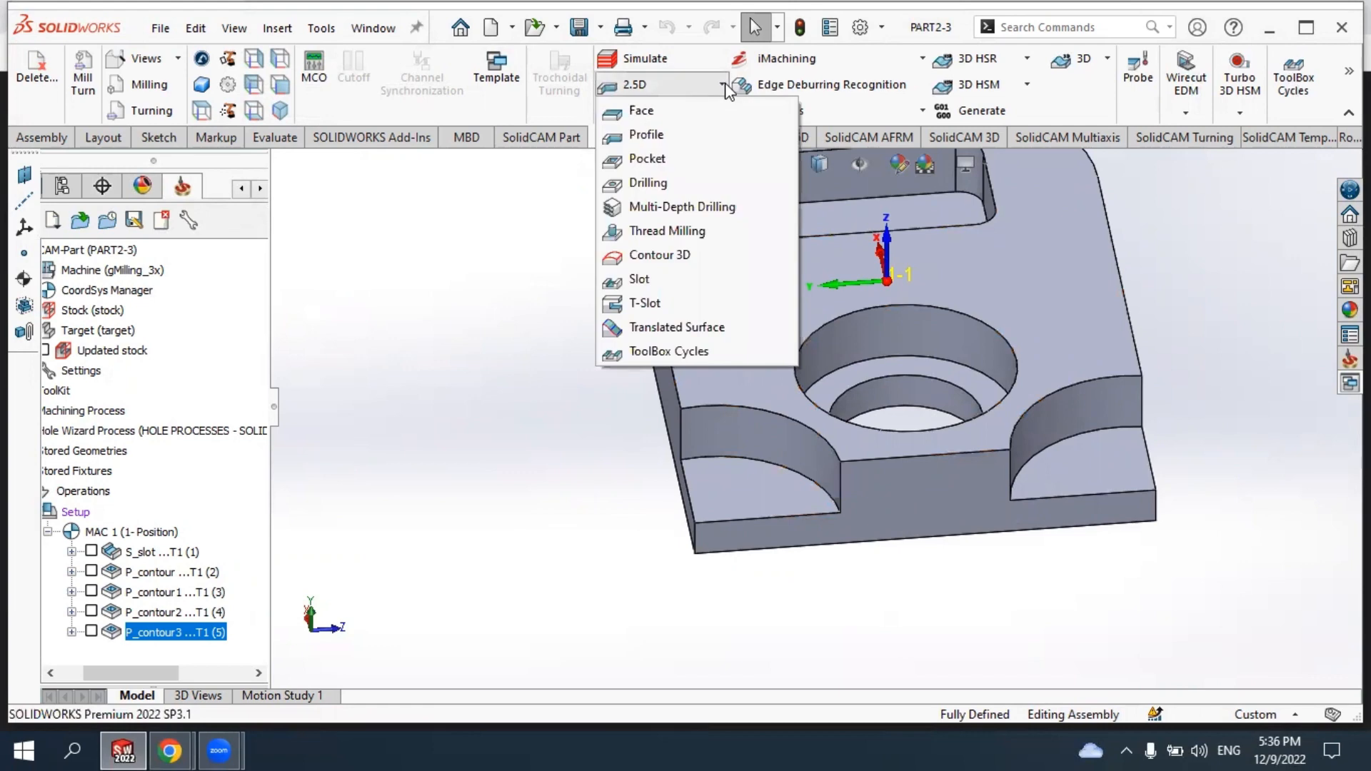
pyautogui.click(671, 160)
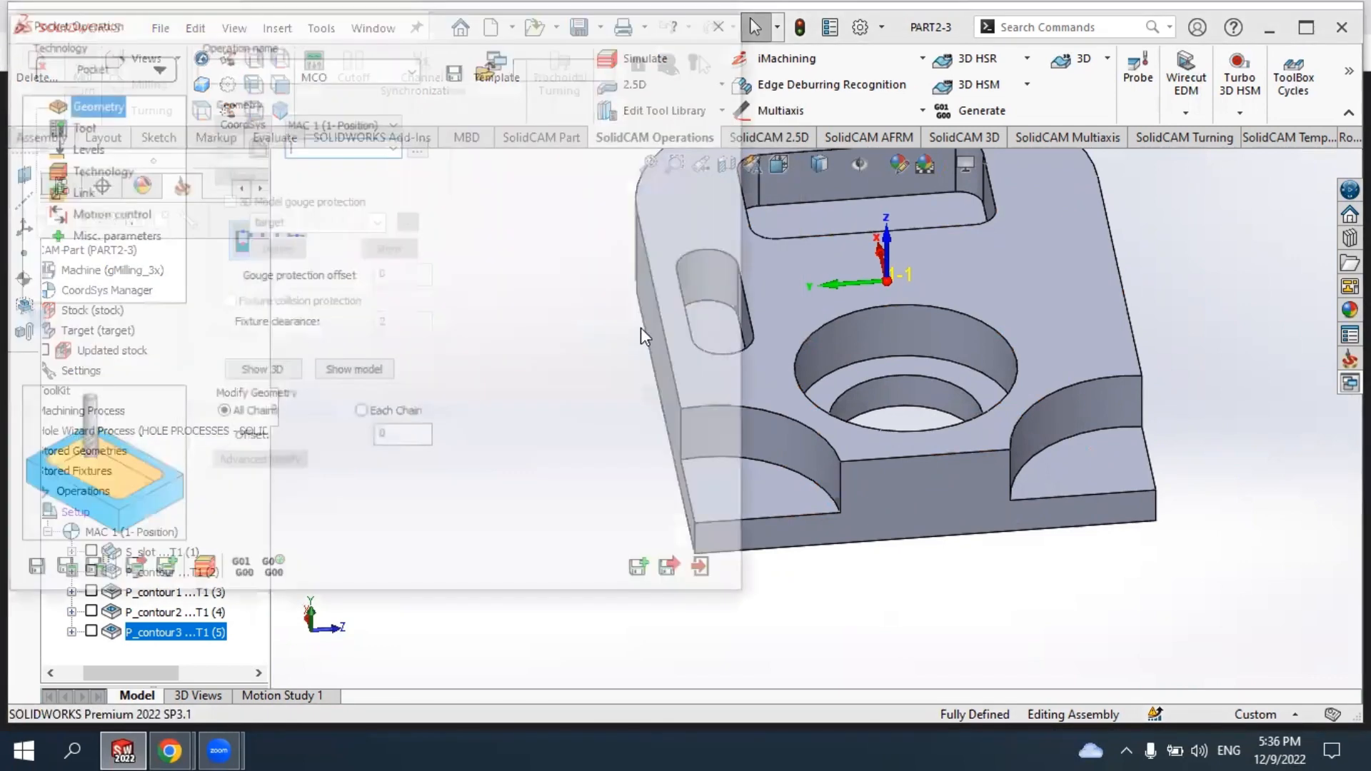
pyautogui.click(257, 145)
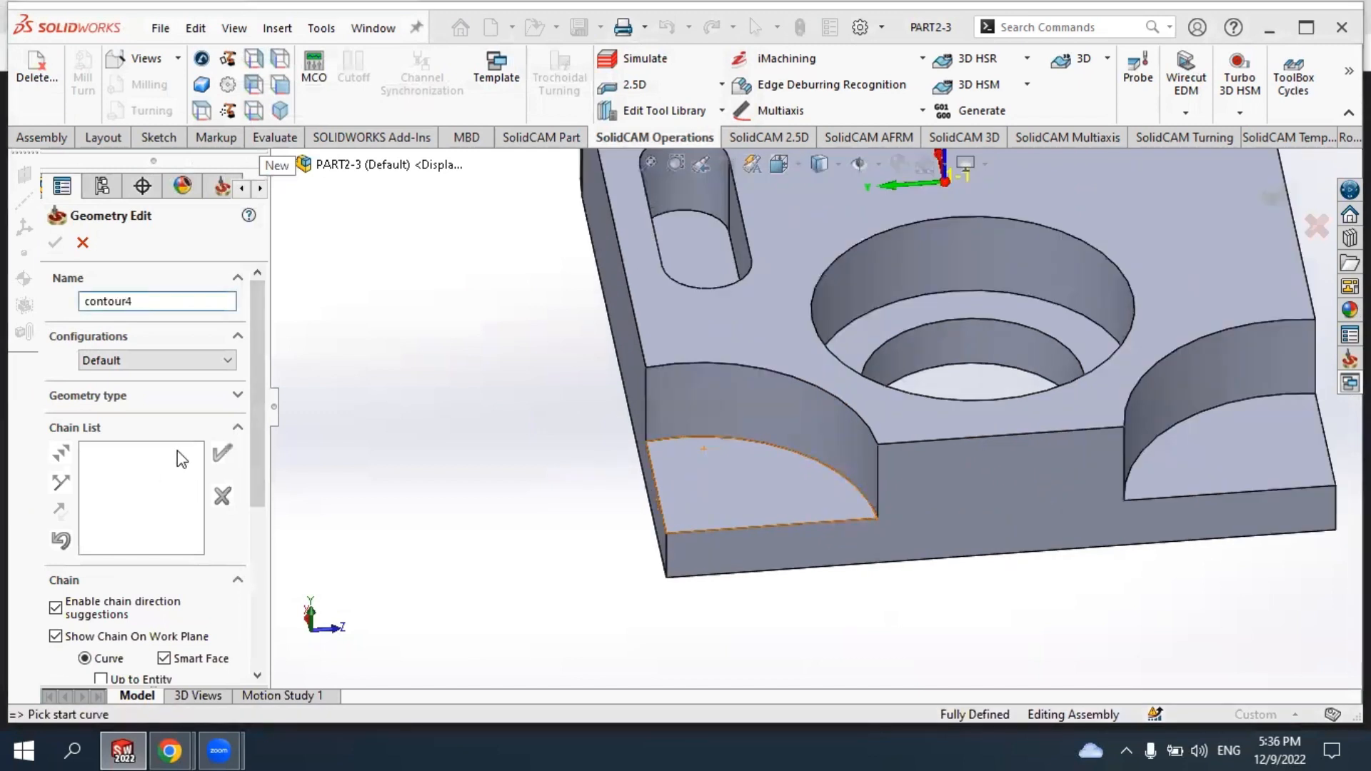
pyautogui.scroll(-3, 143, 428)
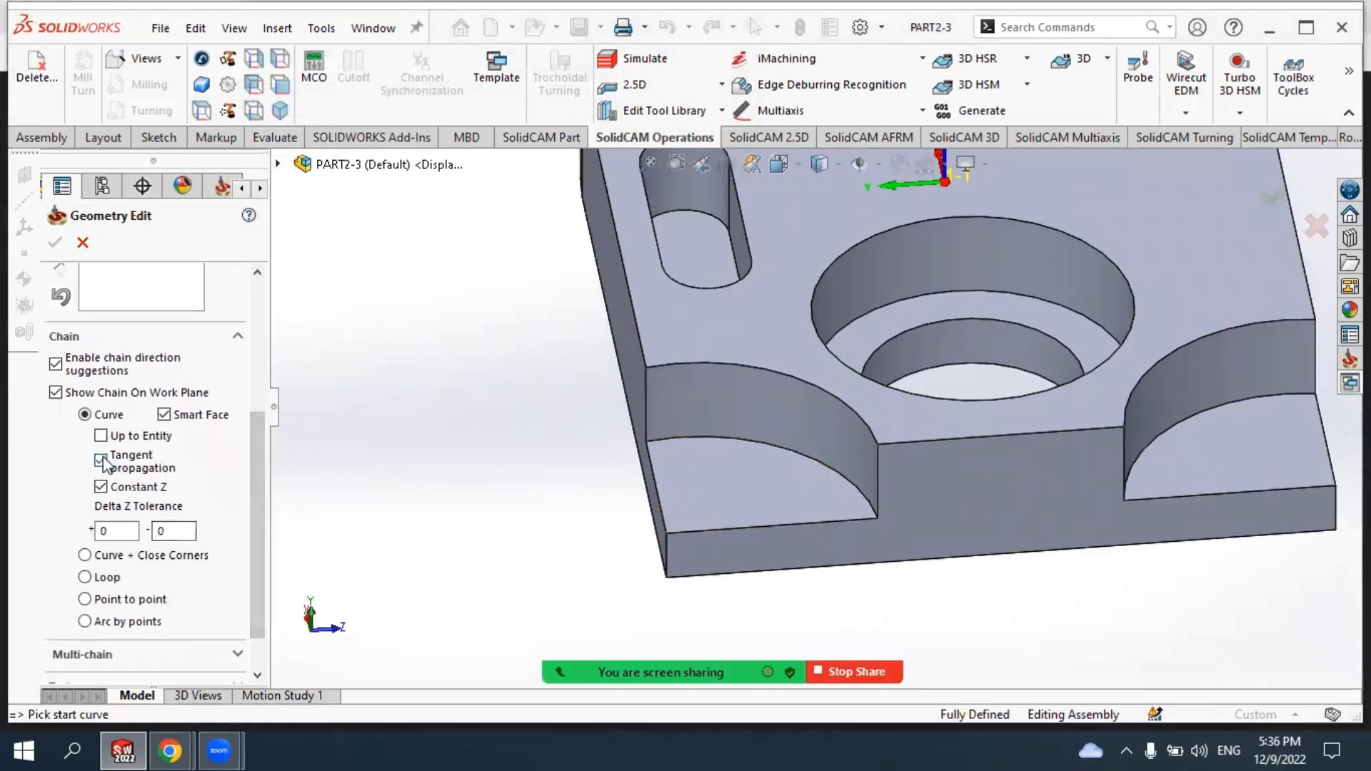
pyautogui.click(101, 487)
pyautogui.scroll(-2, 744, 448)
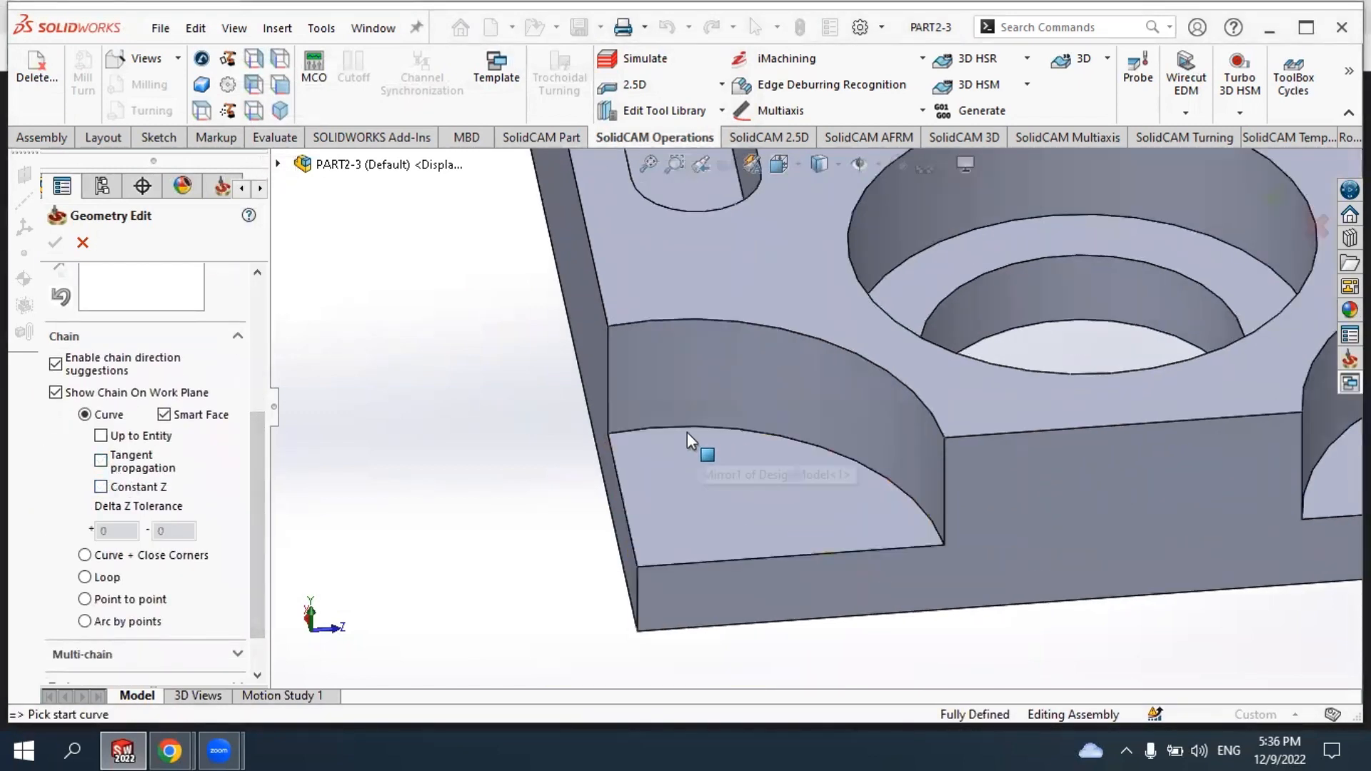
# Chain the arc and the two straight outer edges of the second corner cutout's floor into a closed contour.
pyautogui.click(683, 428)
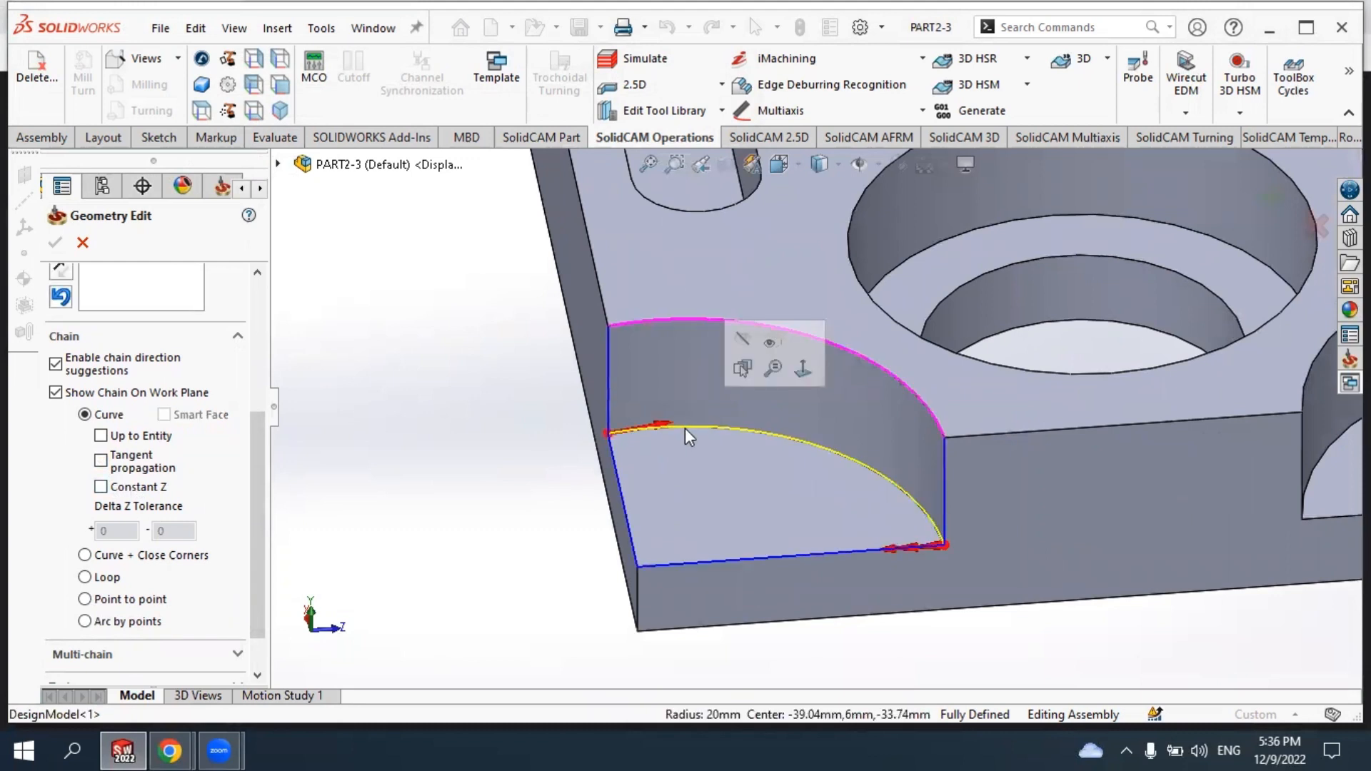
pyautogui.click(881, 546)
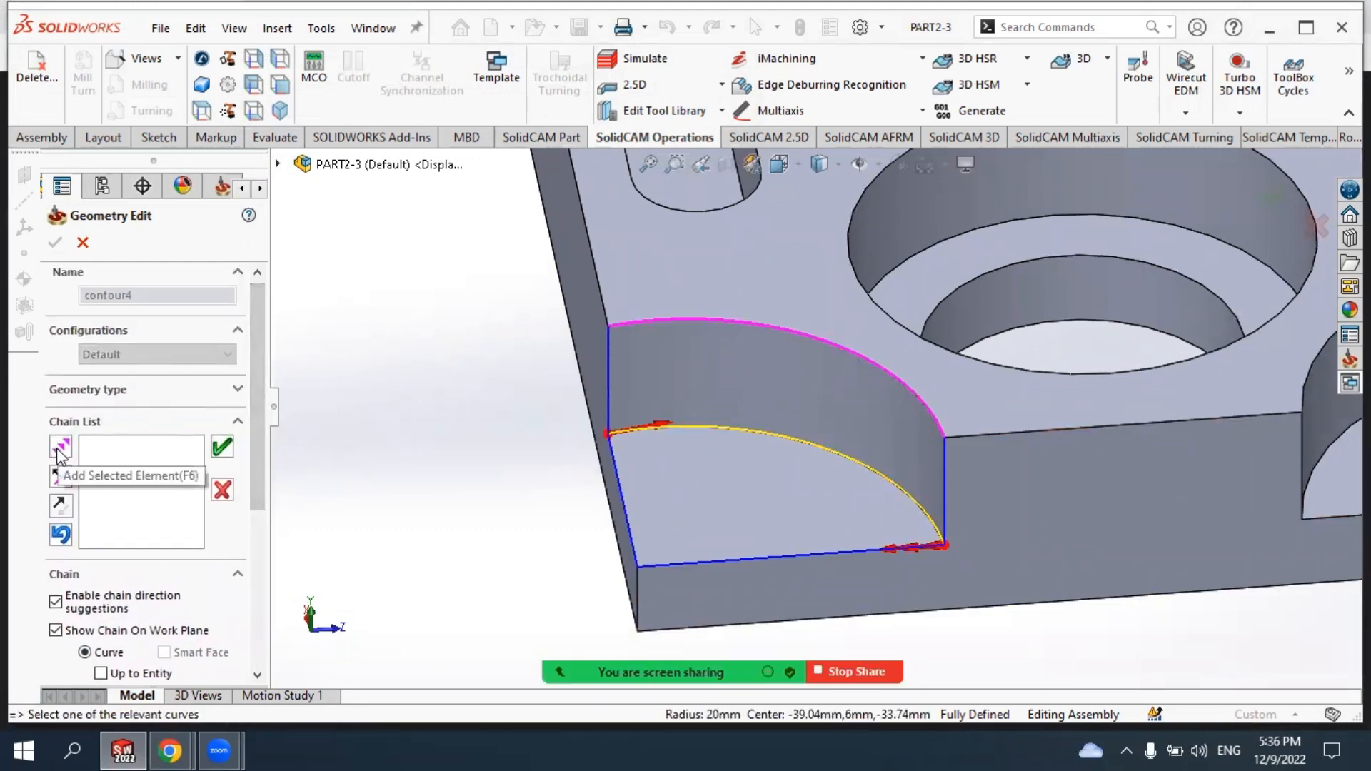
pyautogui.click(59, 450)
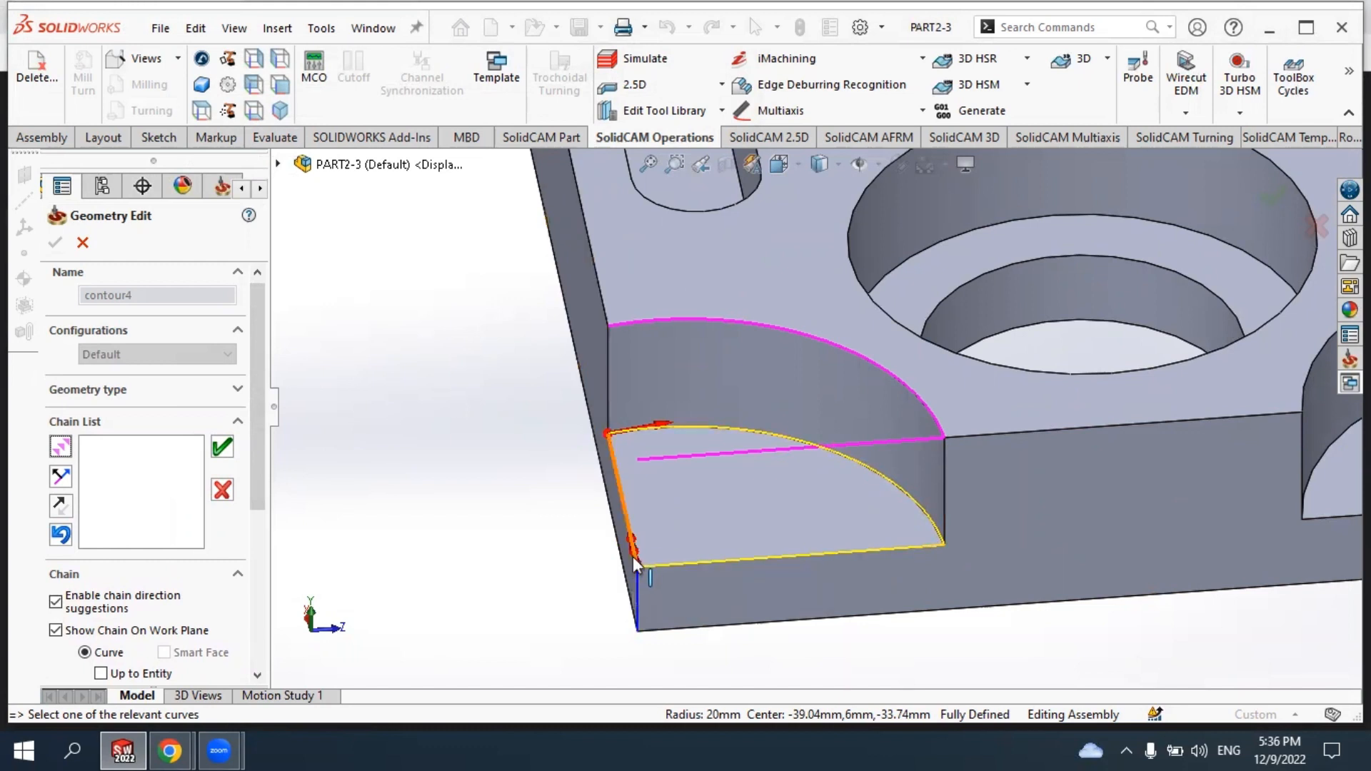
pyautogui.click(69, 479)
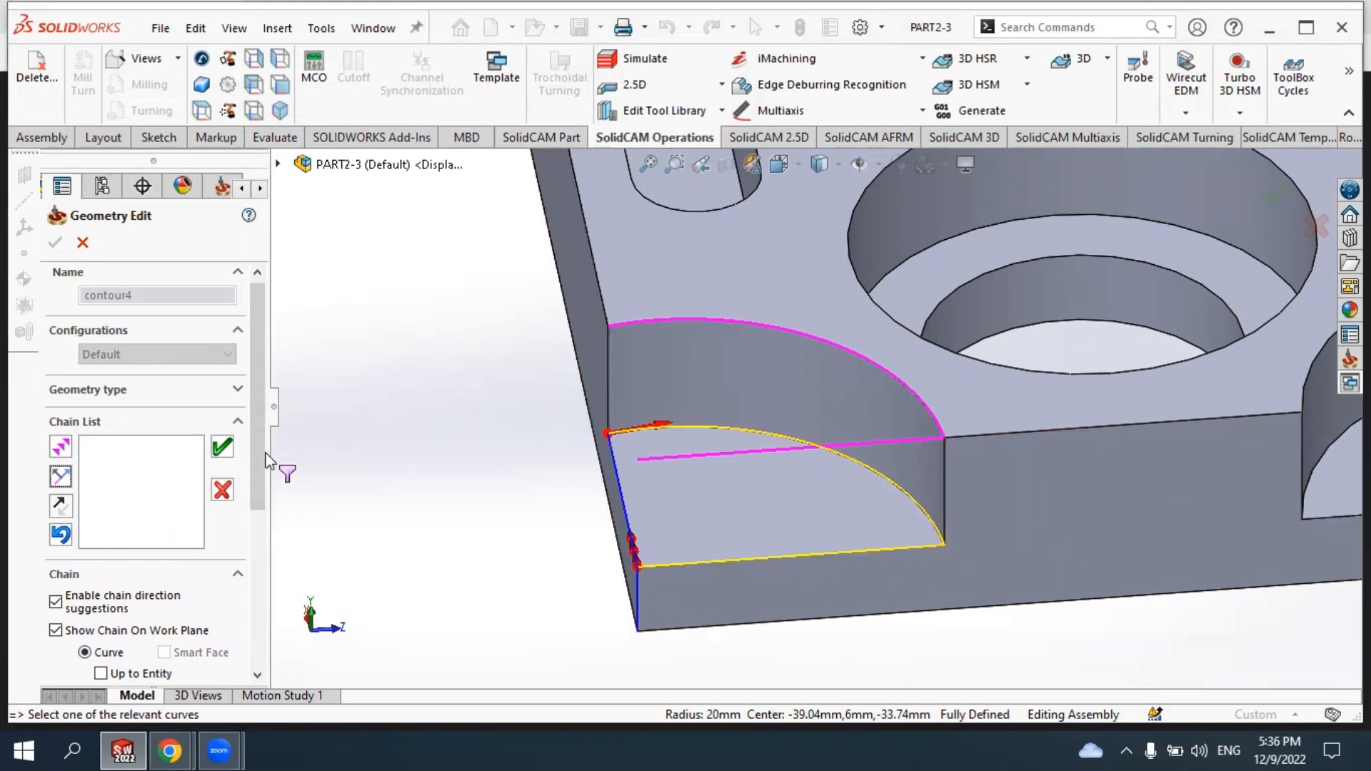
pyautogui.click(61, 451)
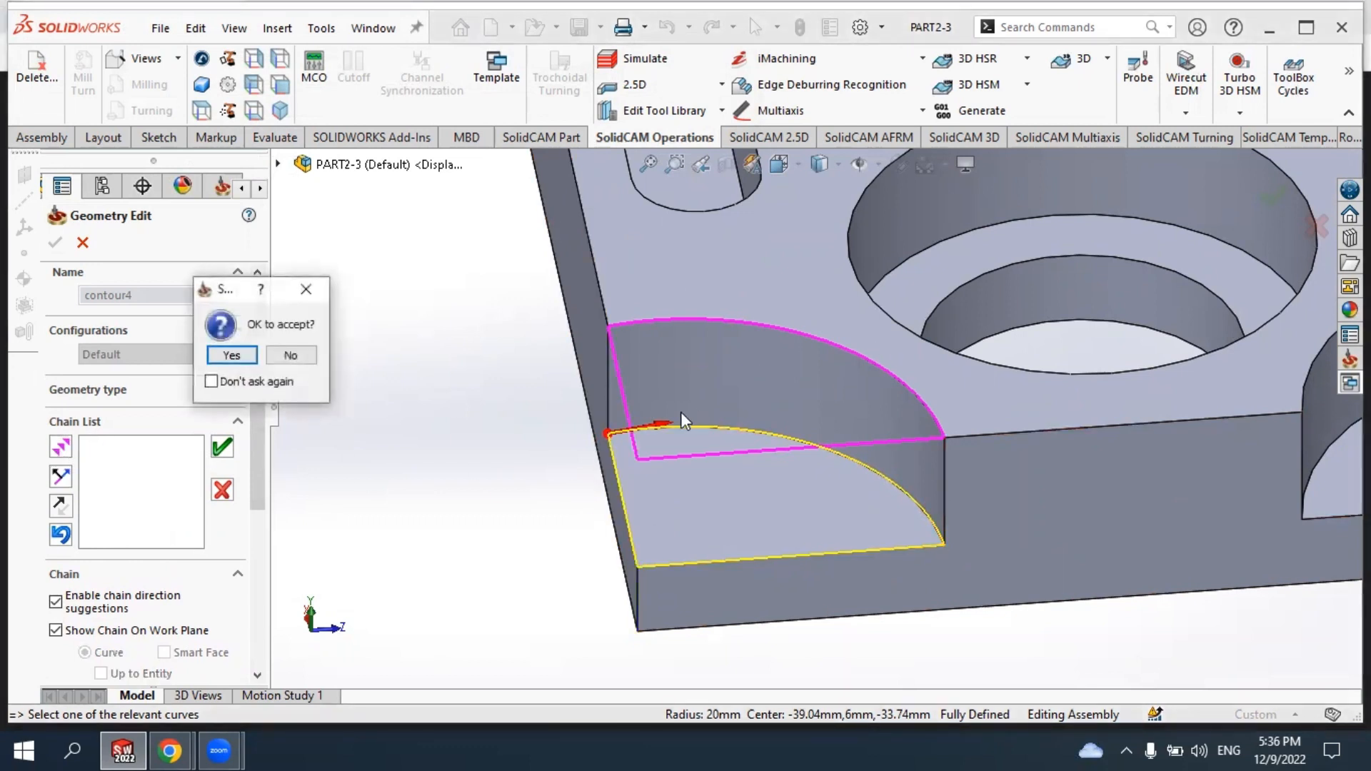
pyautogui.click(231, 355)
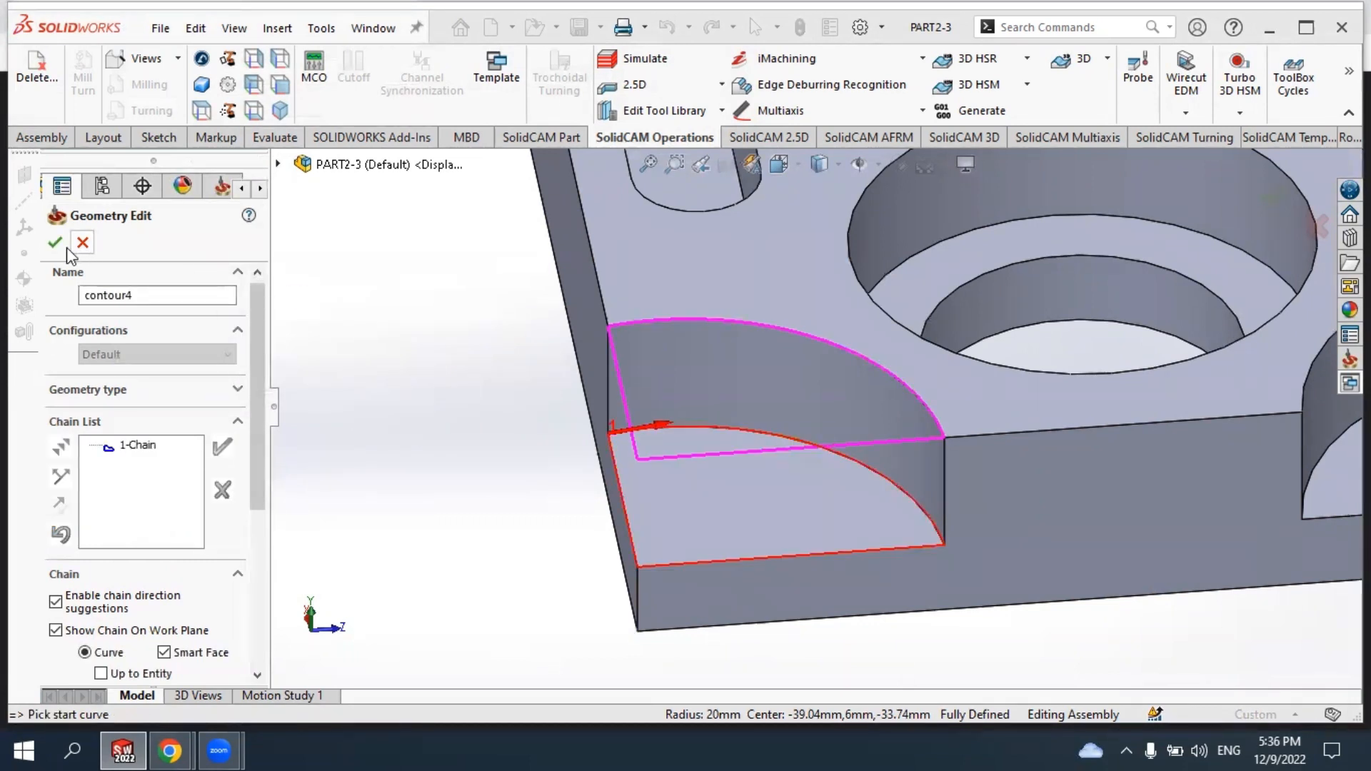
# Mark the two straight outer edges of the chain as open and accept the geometry.
pyautogui.click(131, 448)
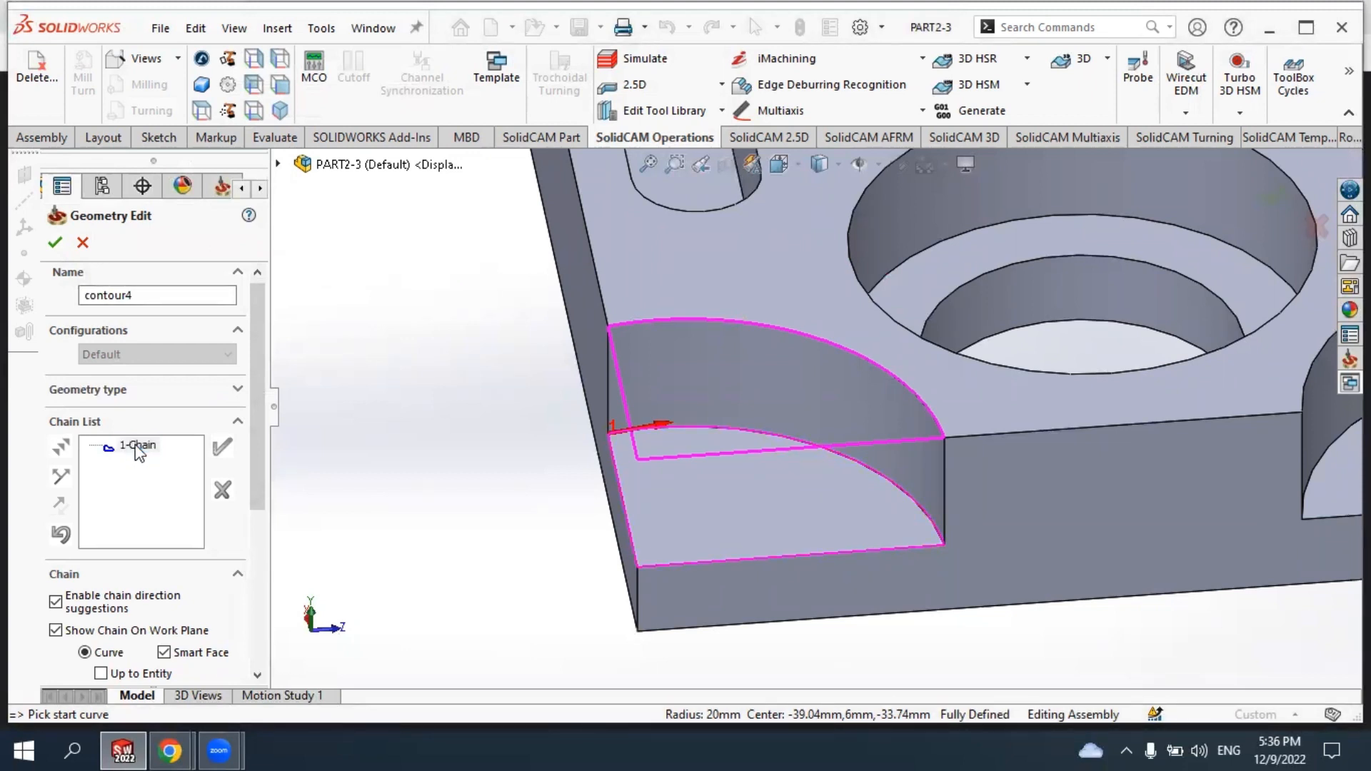
pyautogui.rightClick(135, 448)
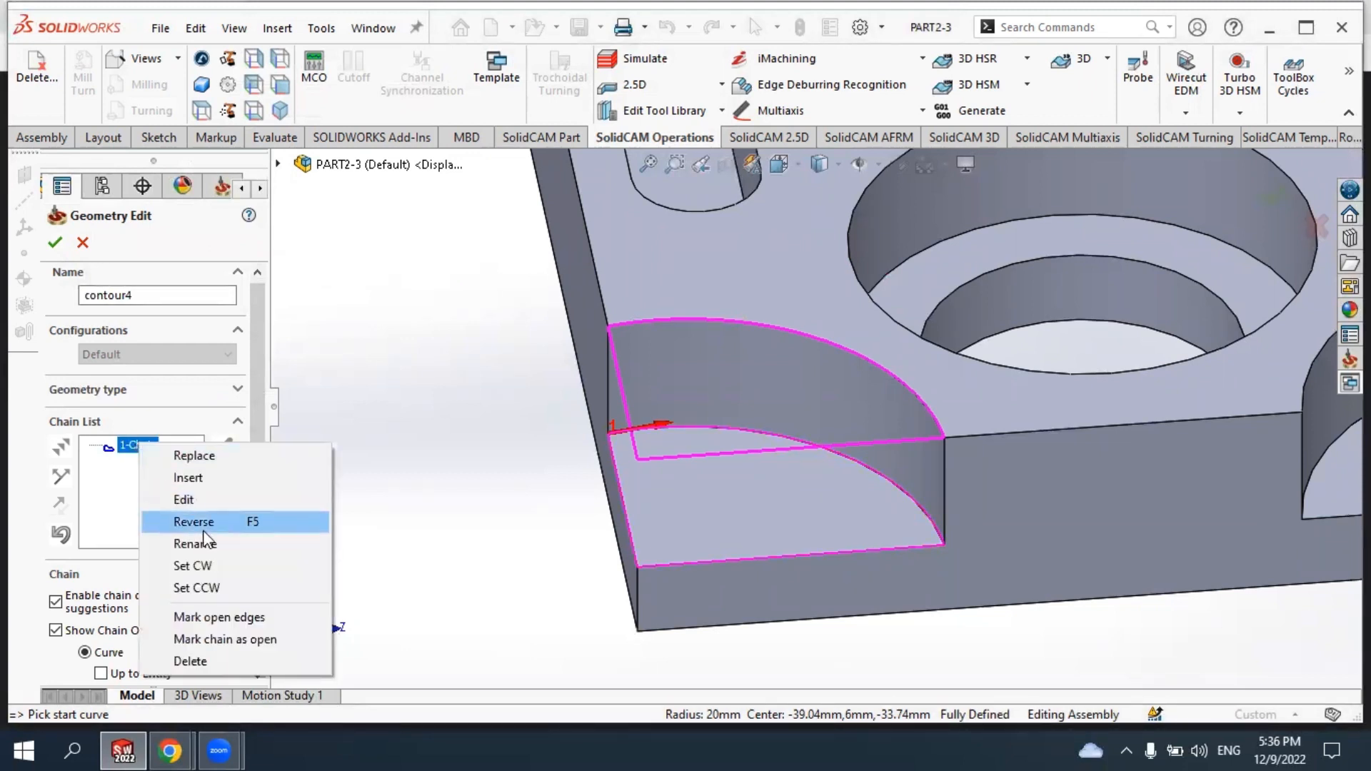
pyautogui.click(213, 619)
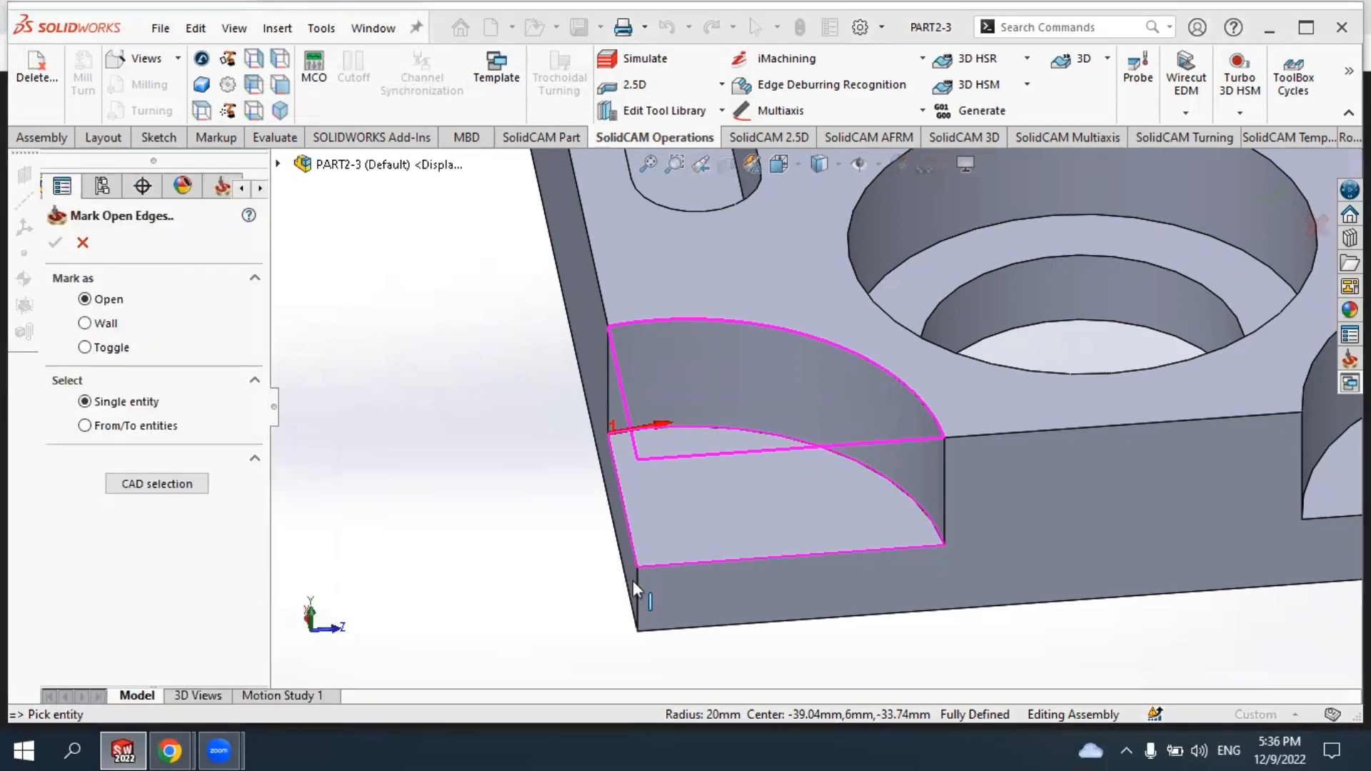
pyautogui.click(683, 562)
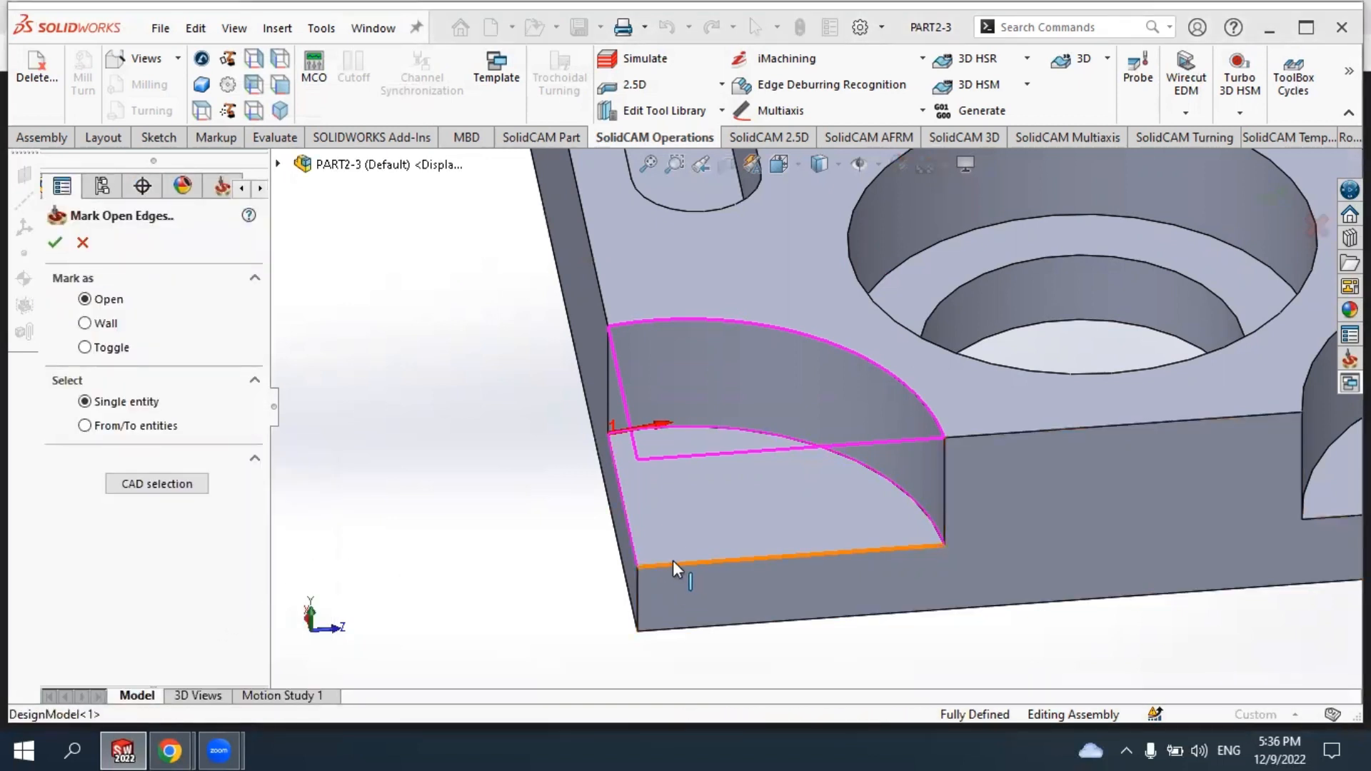
pyautogui.click(632, 541)
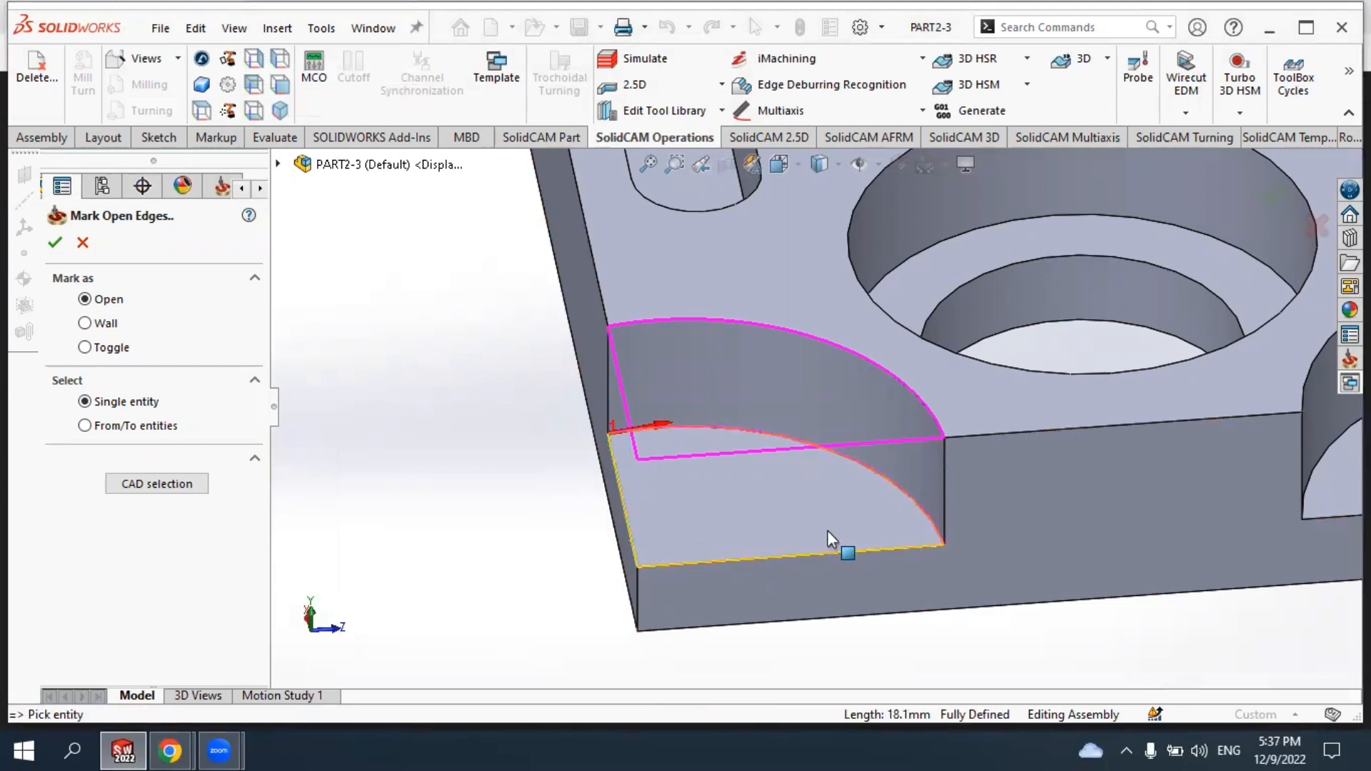
pyautogui.click(56, 242)
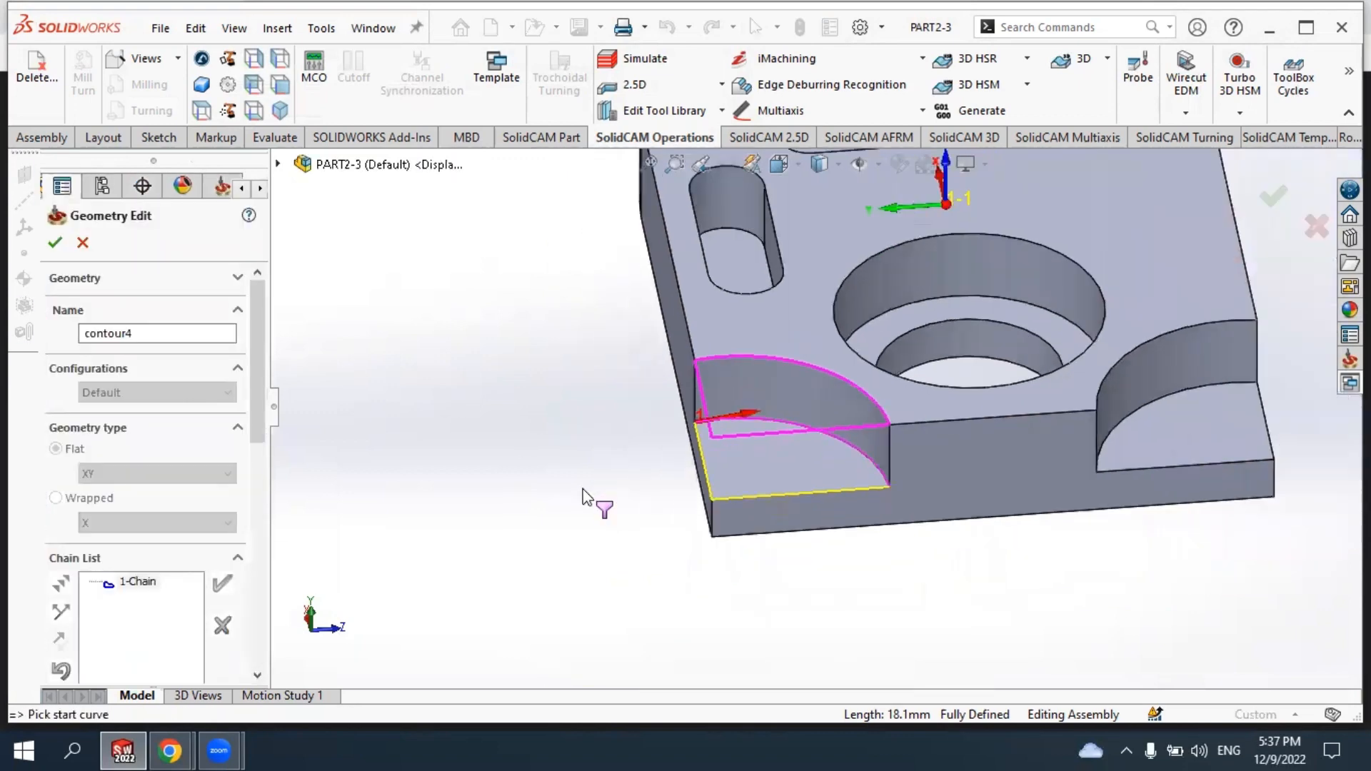
pyautogui.click(55, 242)
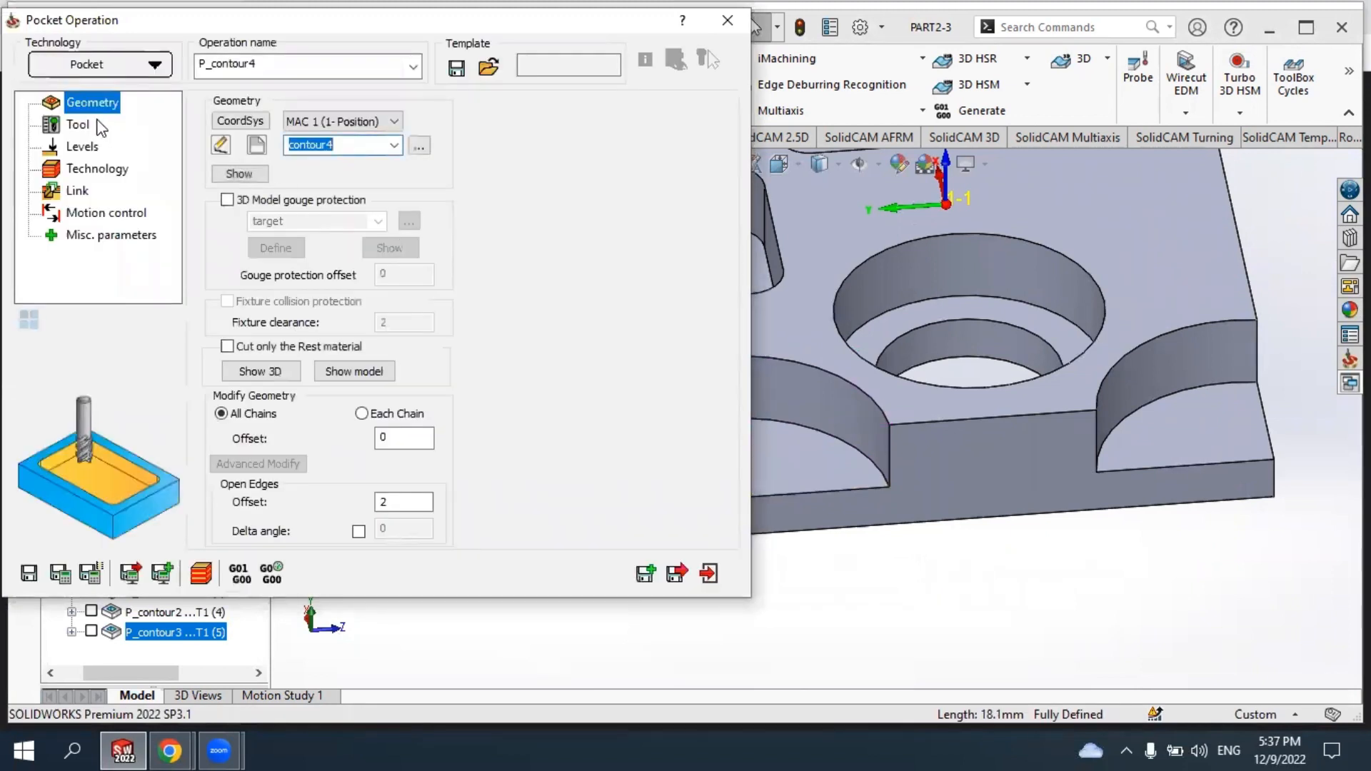
# Assign tool 1, the 6 mm end mill, to the second corner's pocket operation.
pyautogui.click(78, 126)
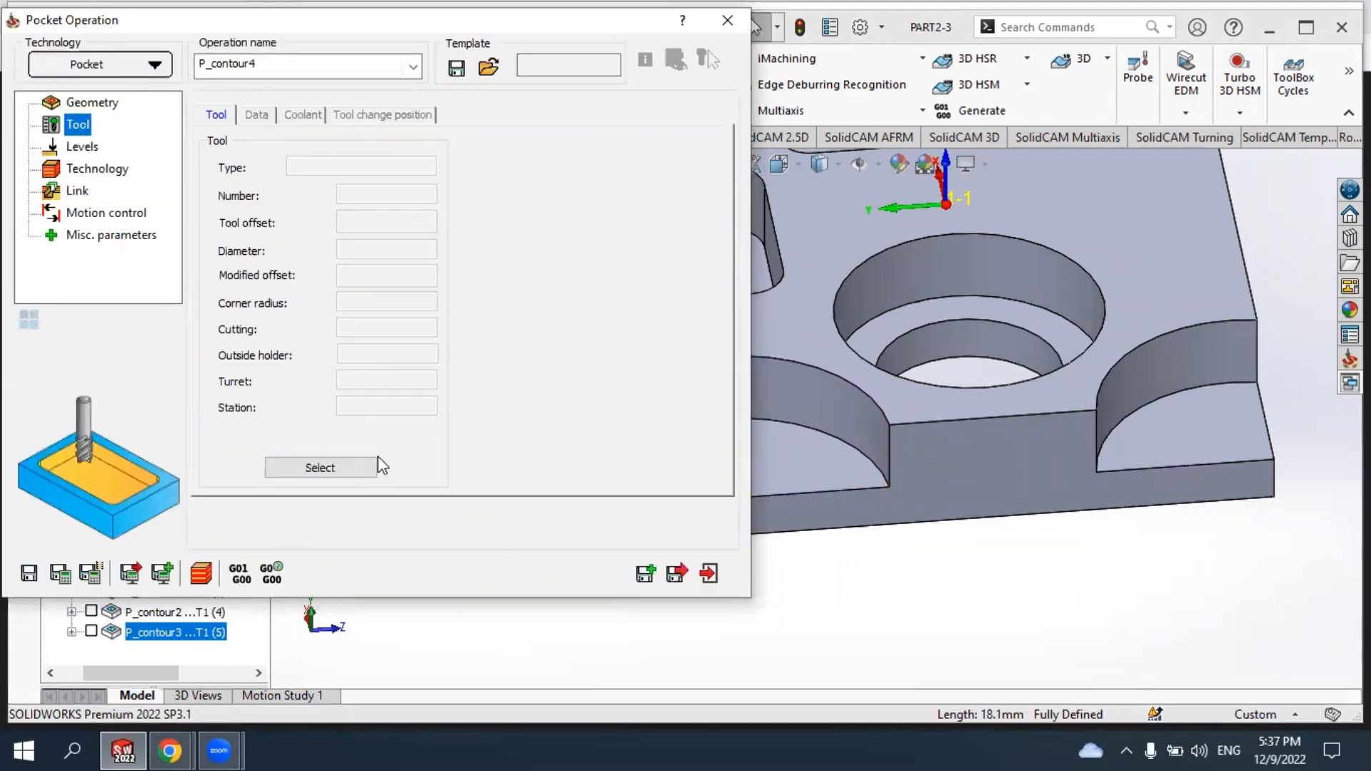
pyautogui.click(352, 468)
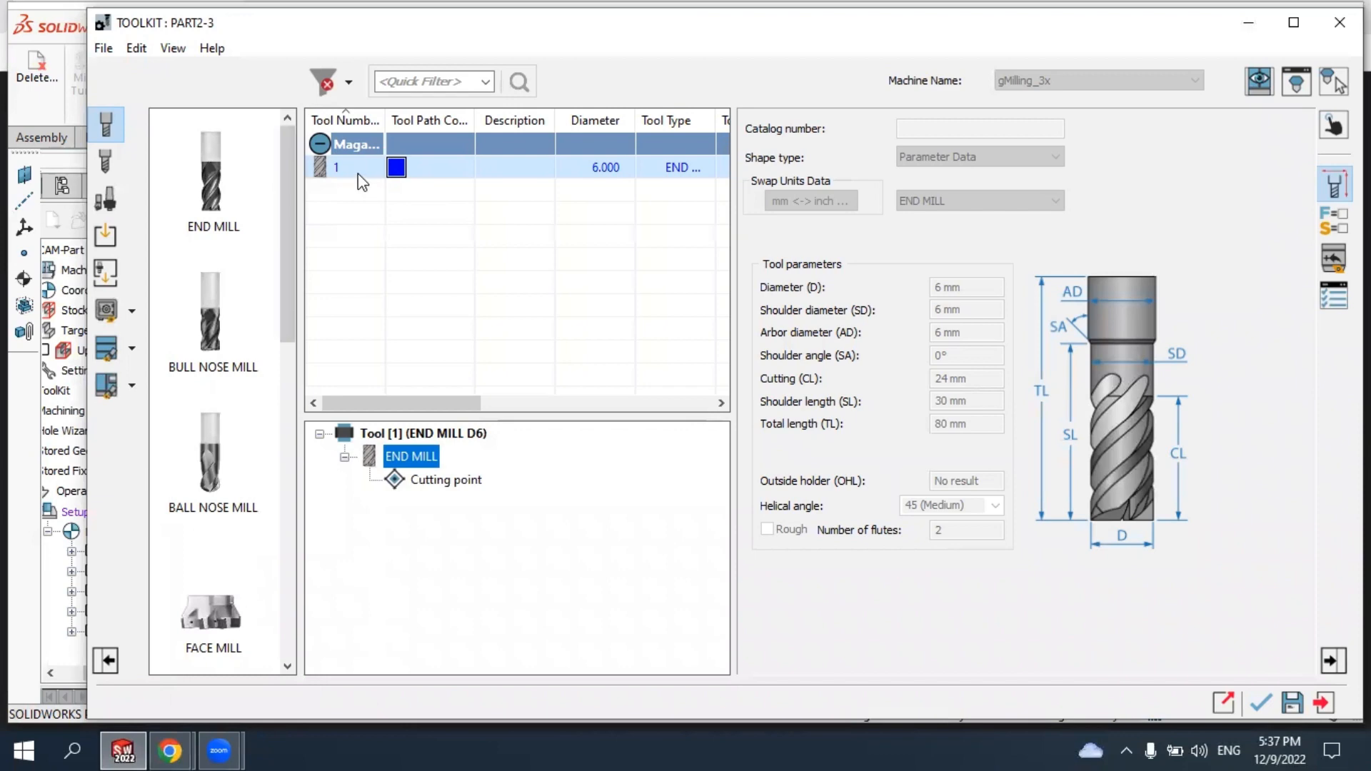
pyautogui.click(1261, 705)
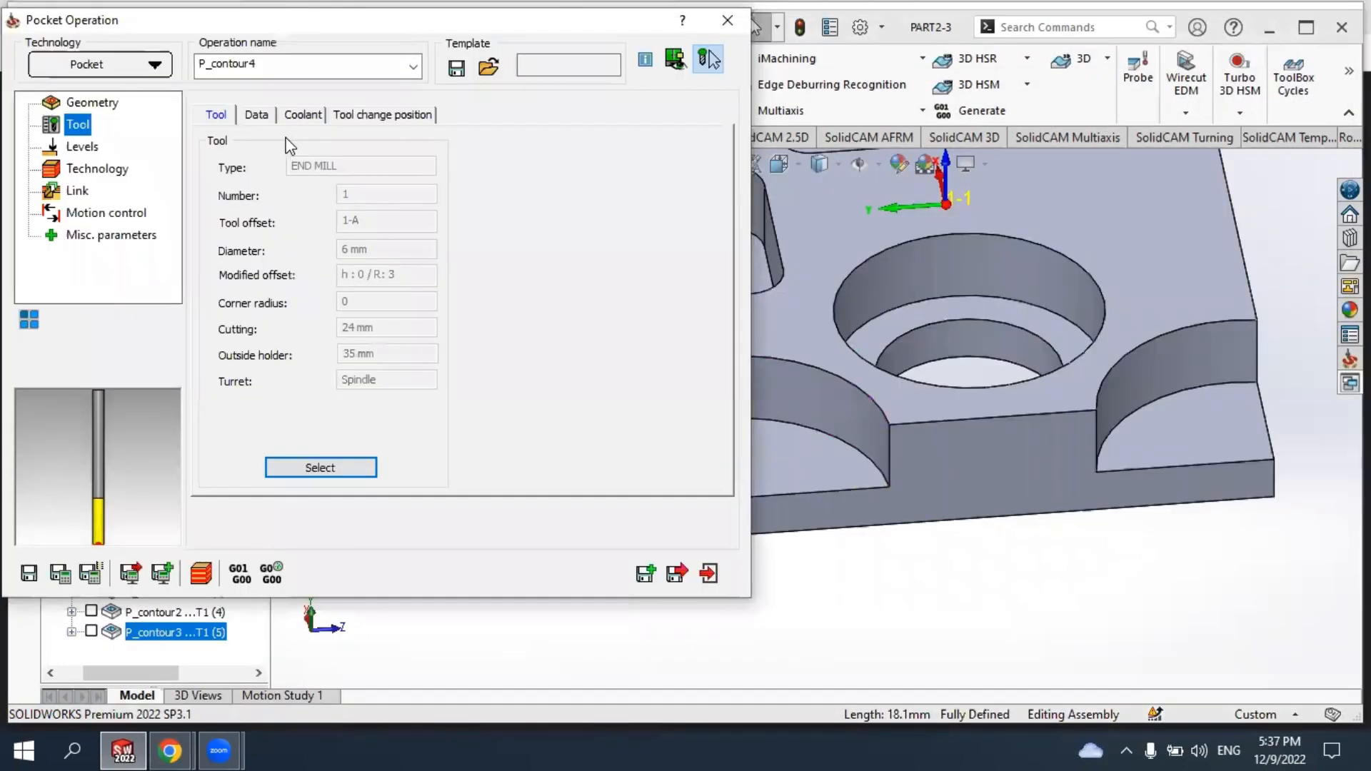
# Define the upper level of the second corner's pocket operation from the part's top face.
pyautogui.click(82, 147)
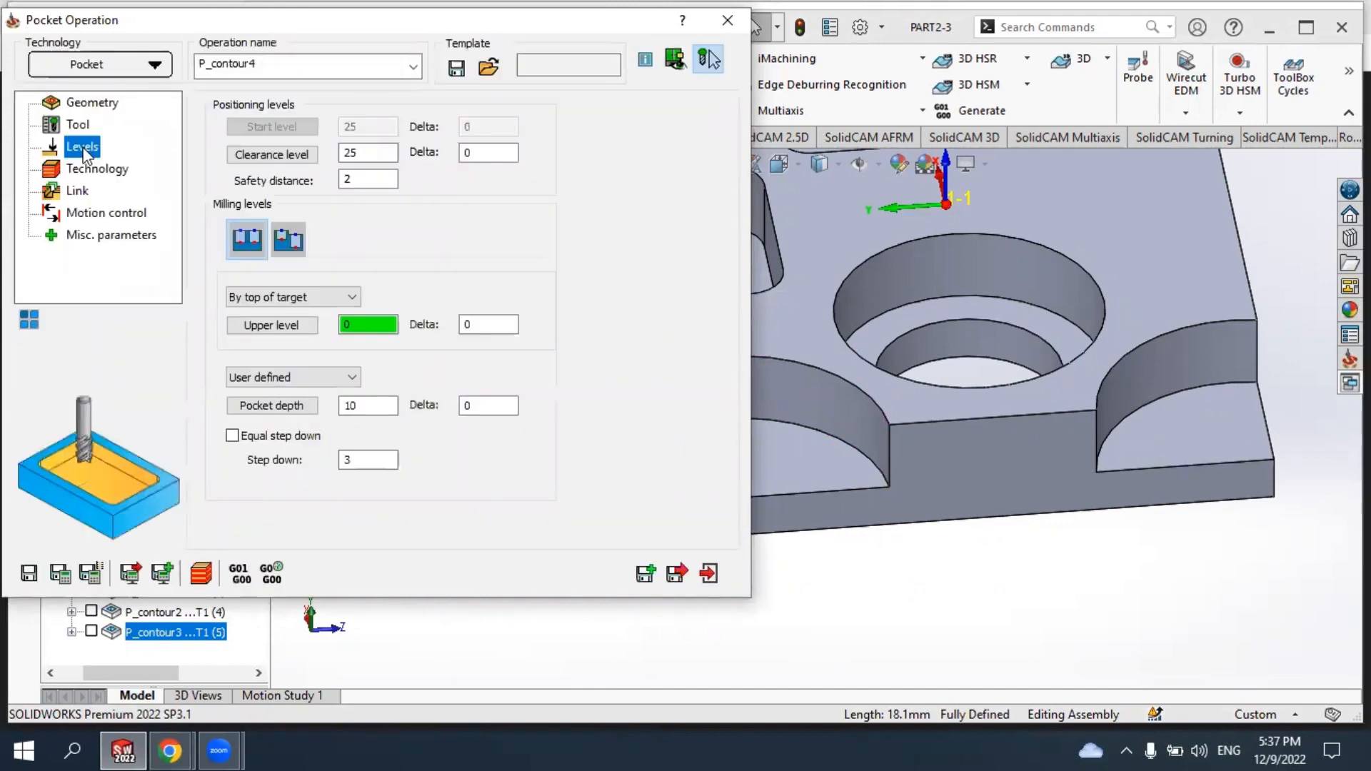
pyautogui.click(251, 329)
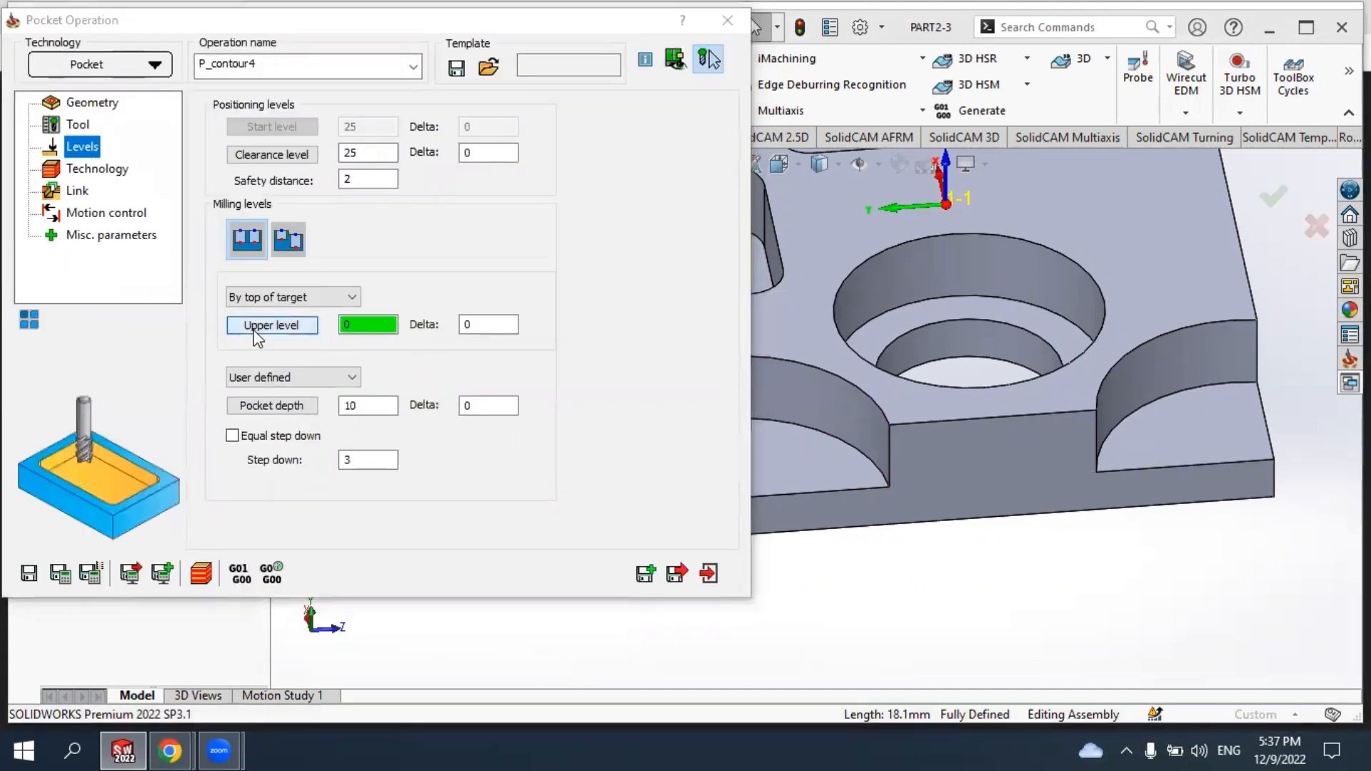
pyautogui.scroll(-2, 842, 366)
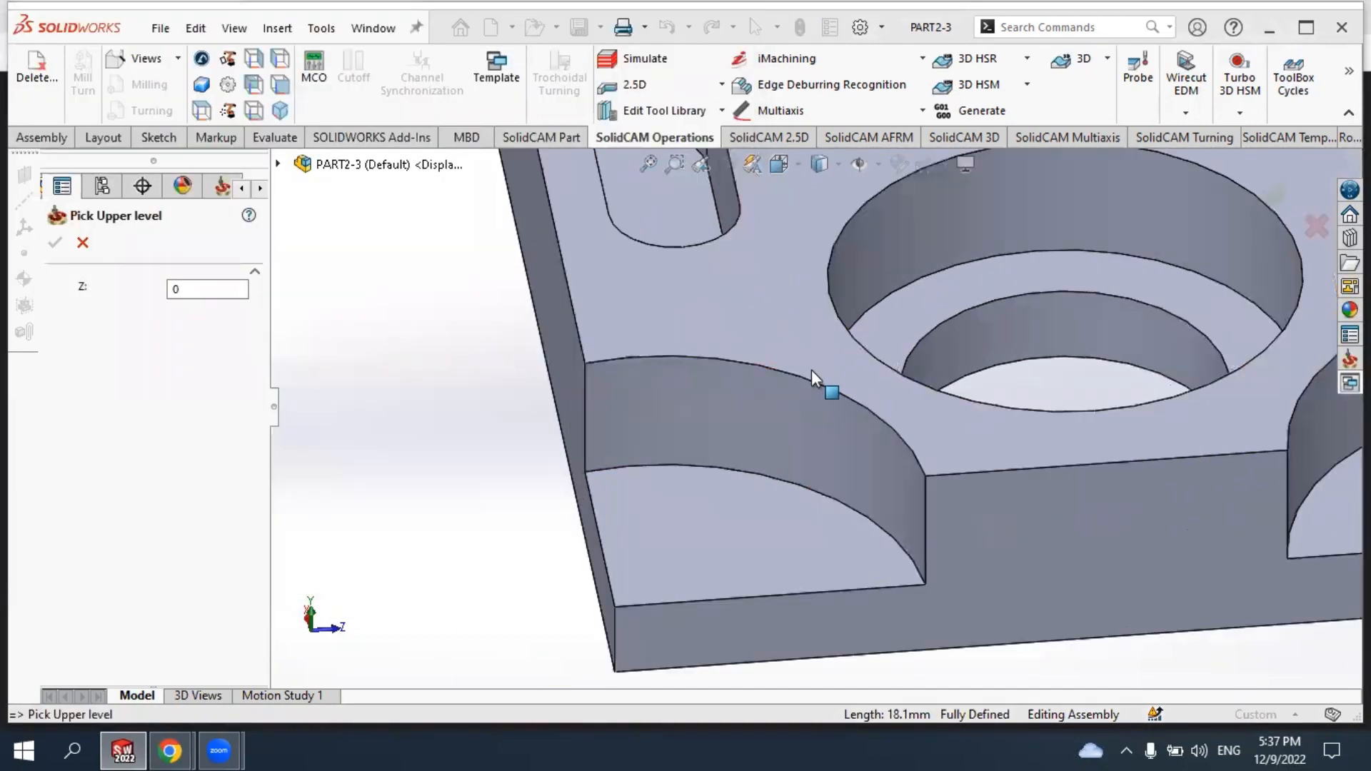
pyautogui.click(718, 332)
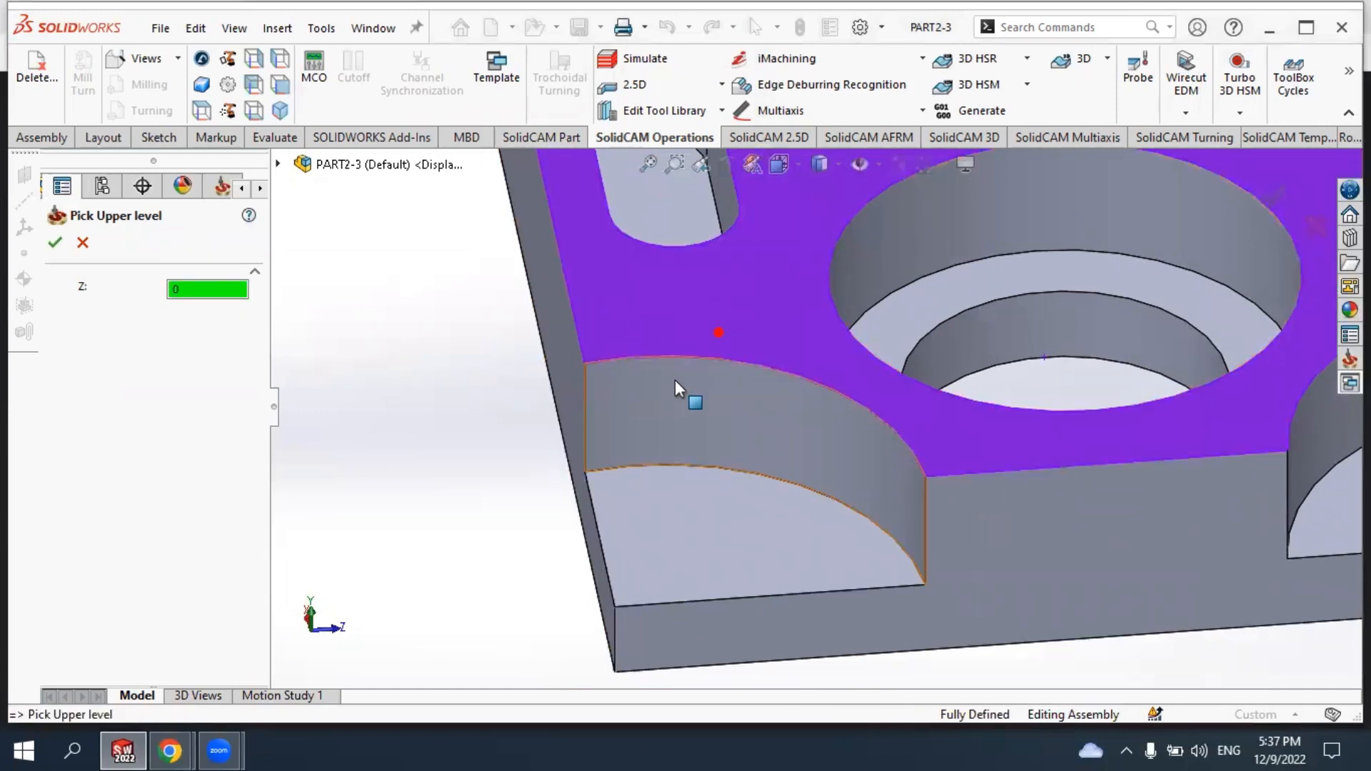
pyautogui.scroll(4, 675, 396)
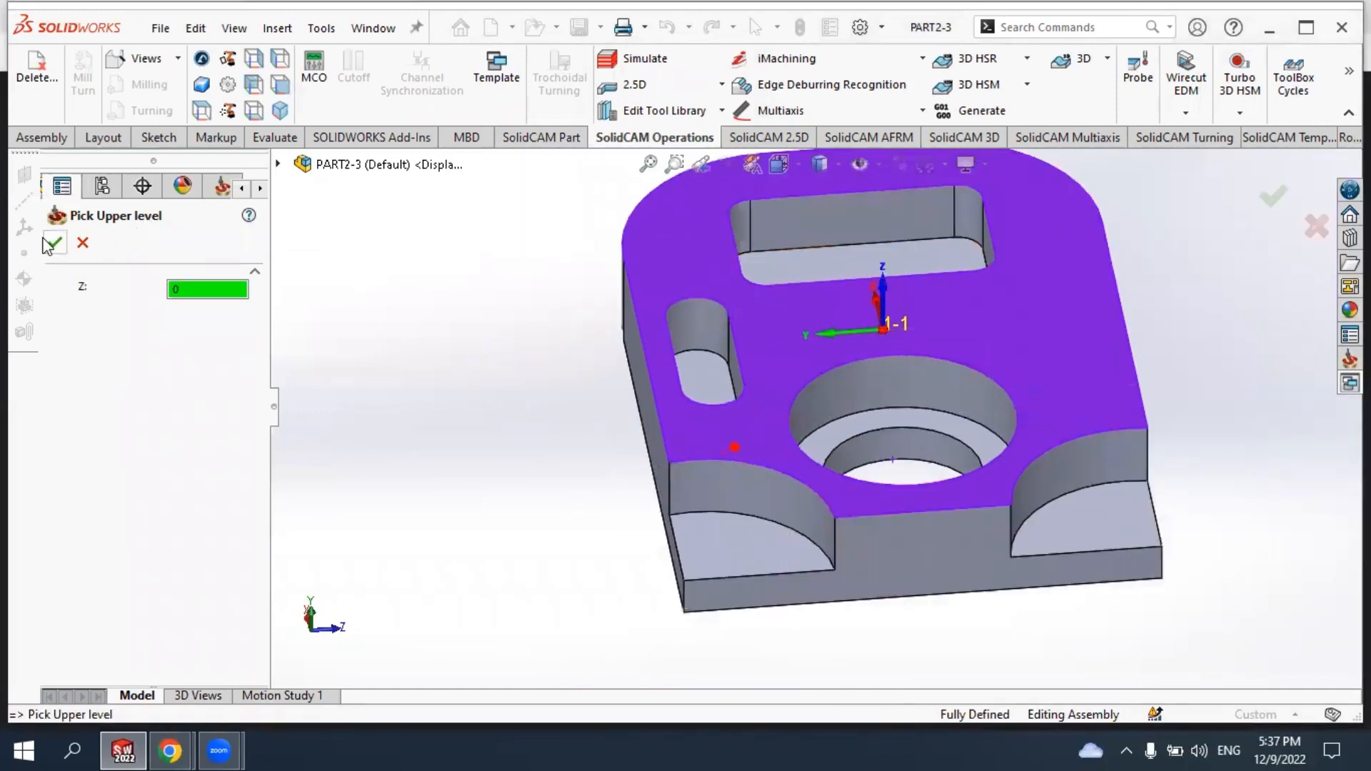
pyautogui.click(51, 243)
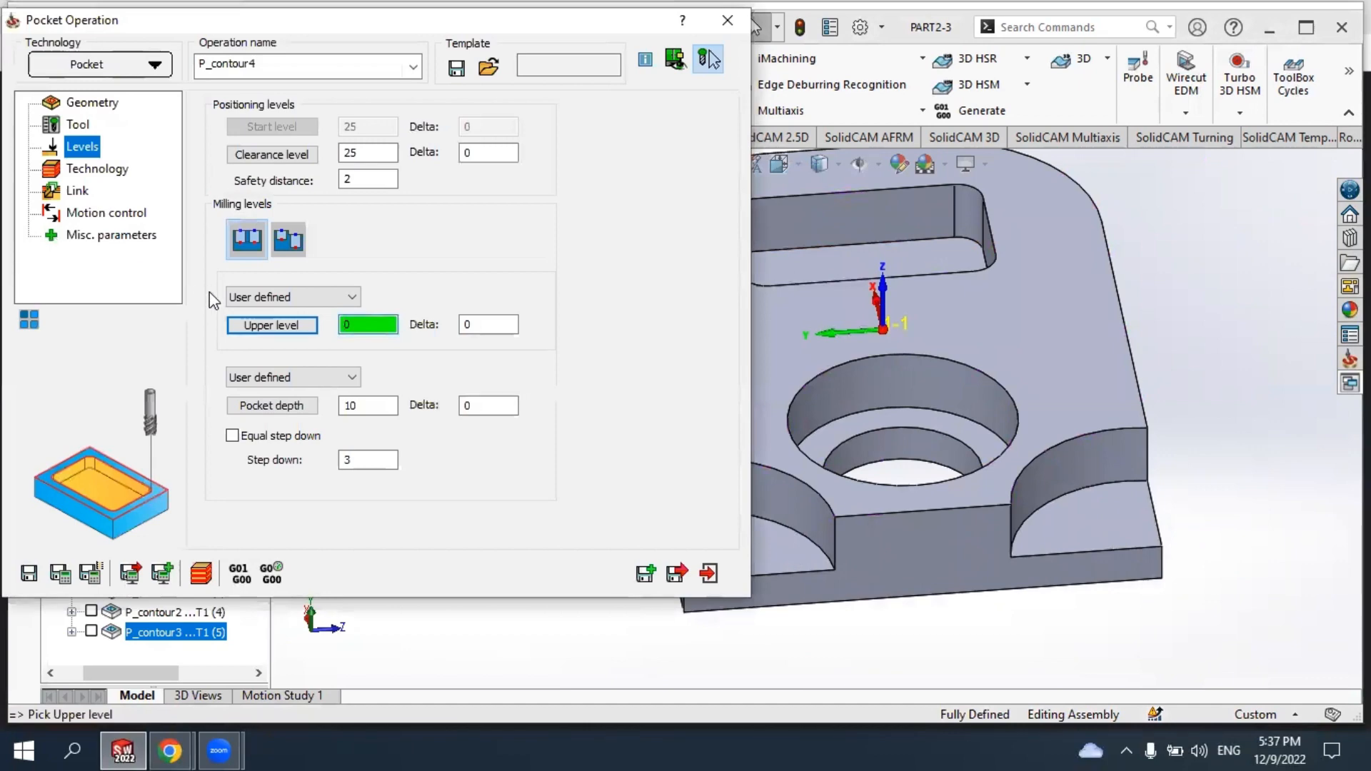
# Define the pocket depth from the second cutout's floor and enable Equal step down with a max step down of 1.
pyautogui.click(278, 406)
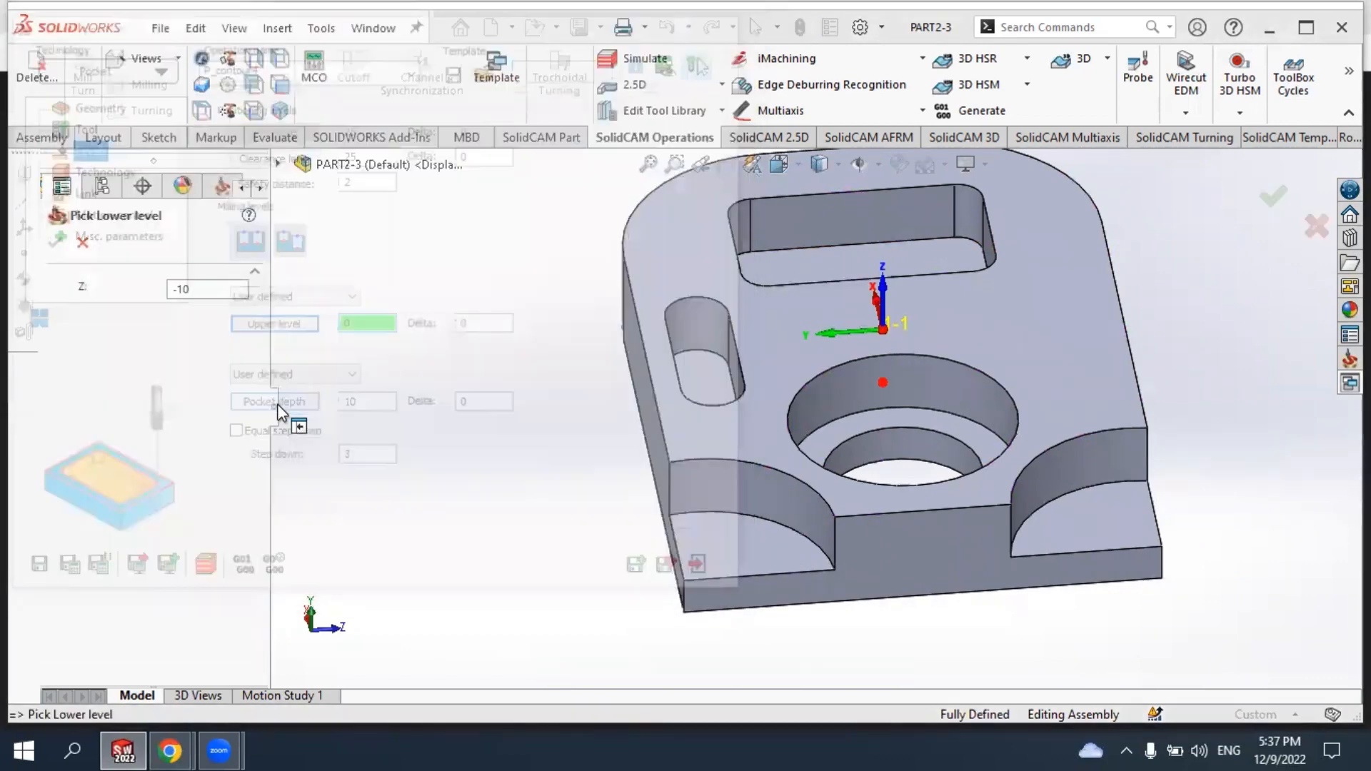
pyautogui.click(738, 536)
pyautogui.click(55, 242)
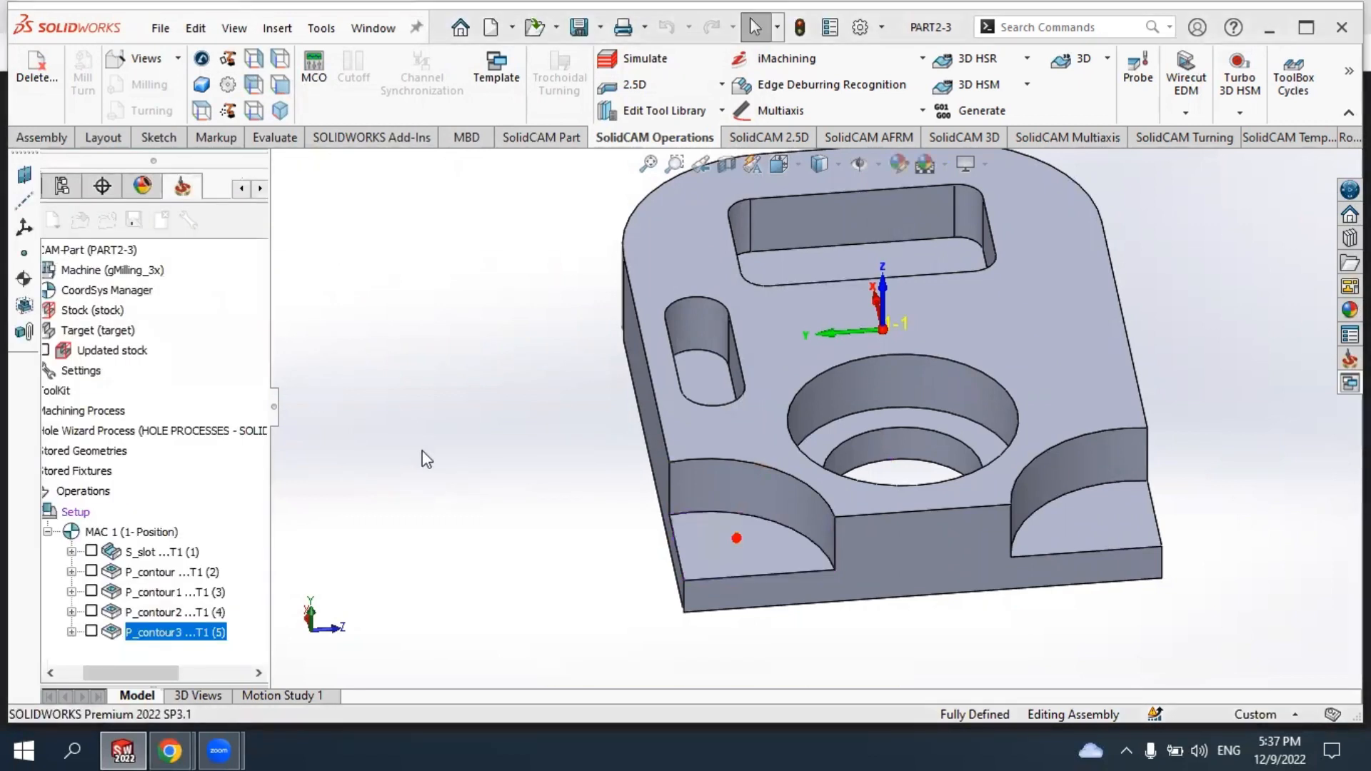
pyautogui.click(233, 436)
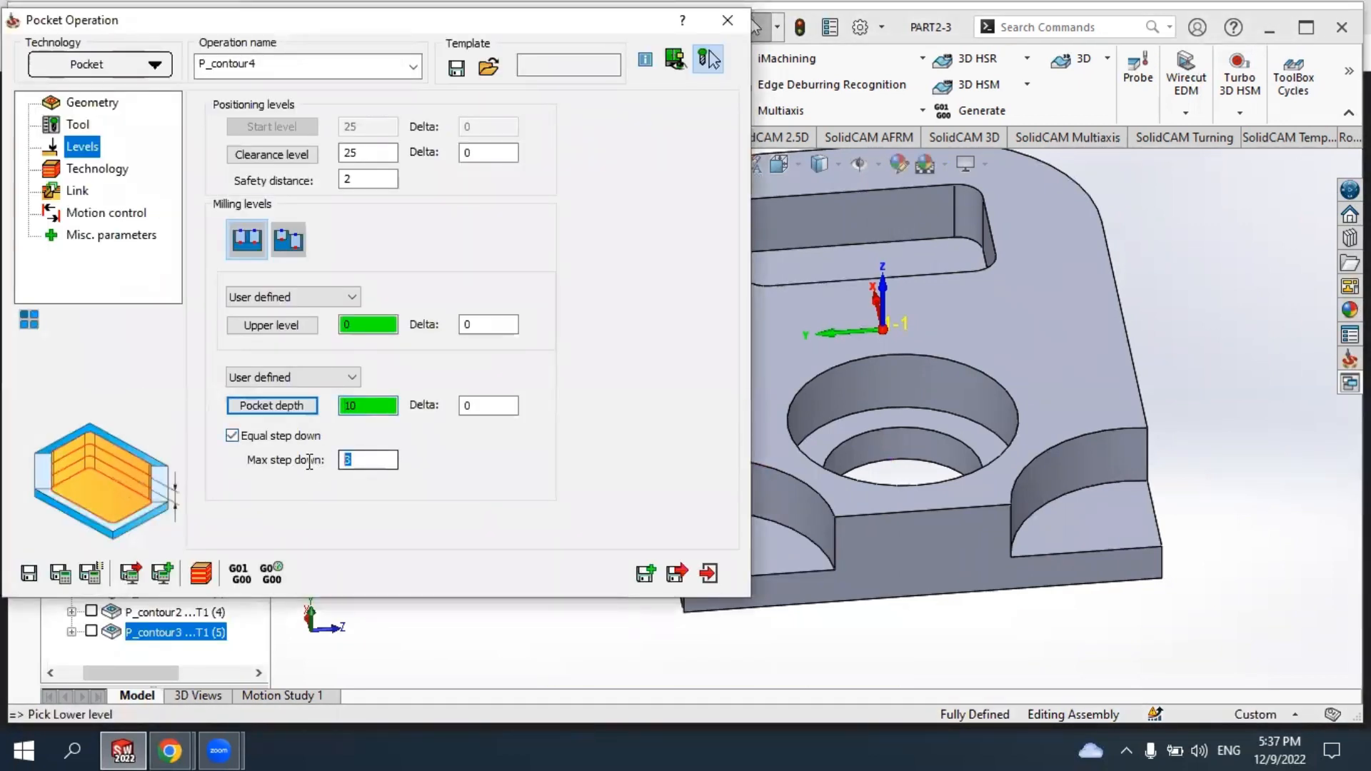
pyautogui.click(479, 407)
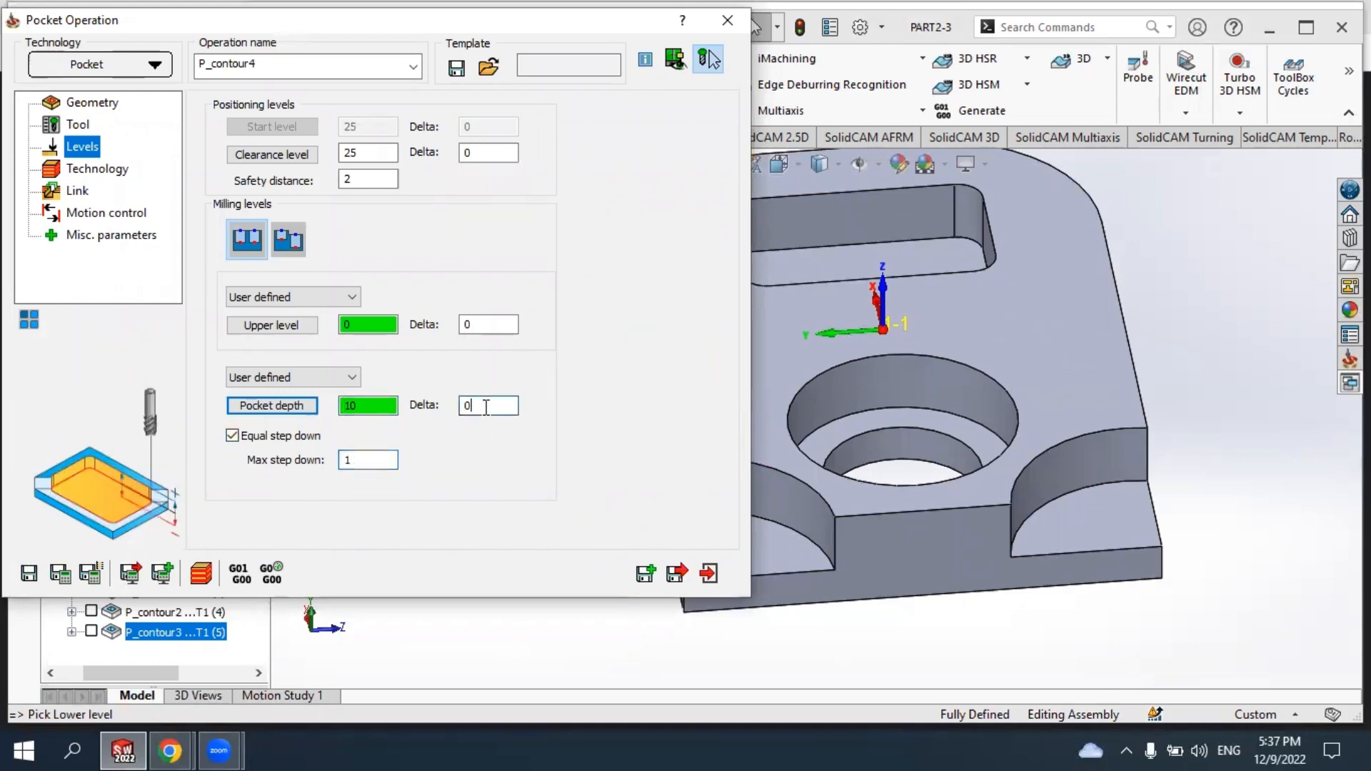
pyautogui.click(100, 169)
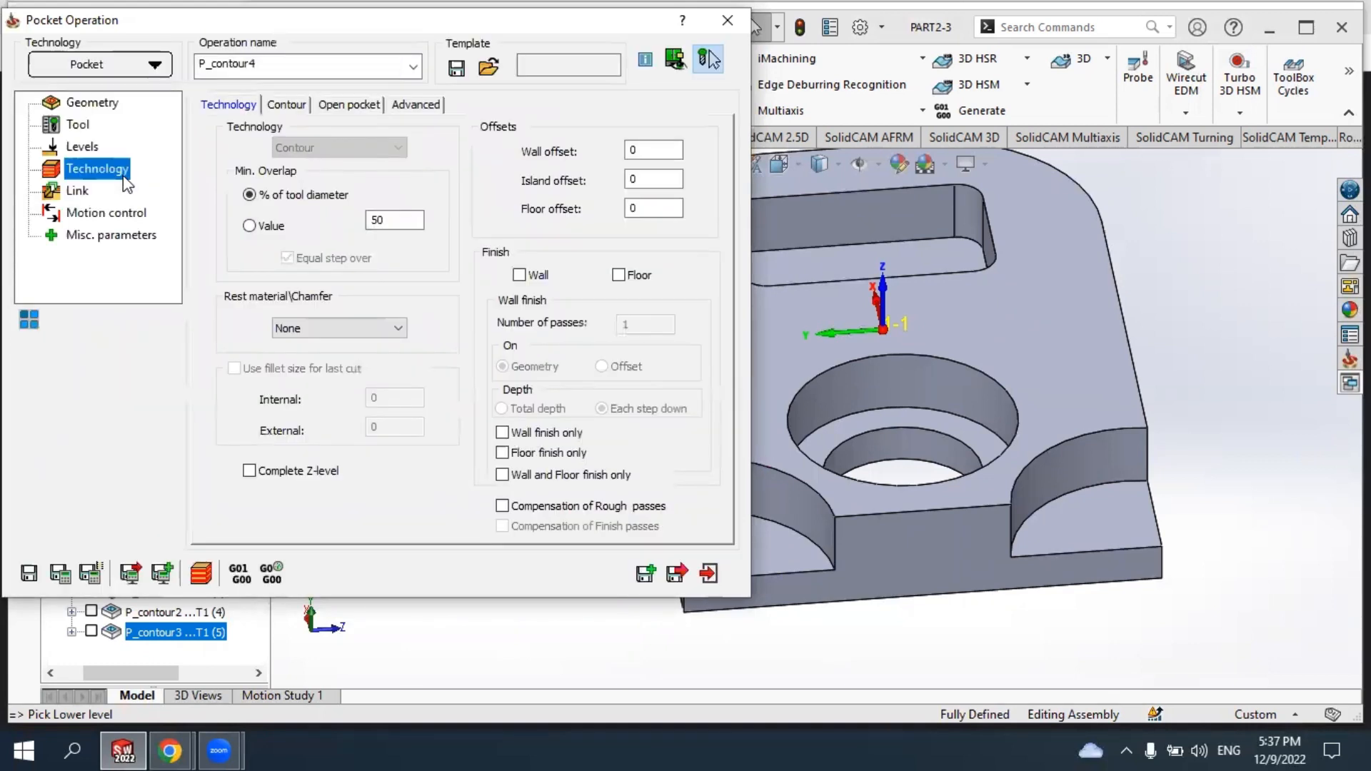
# Check the link and motion control settings of the second corner's pocket operation, and save and calculate it.
pyautogui.click(77, 193)
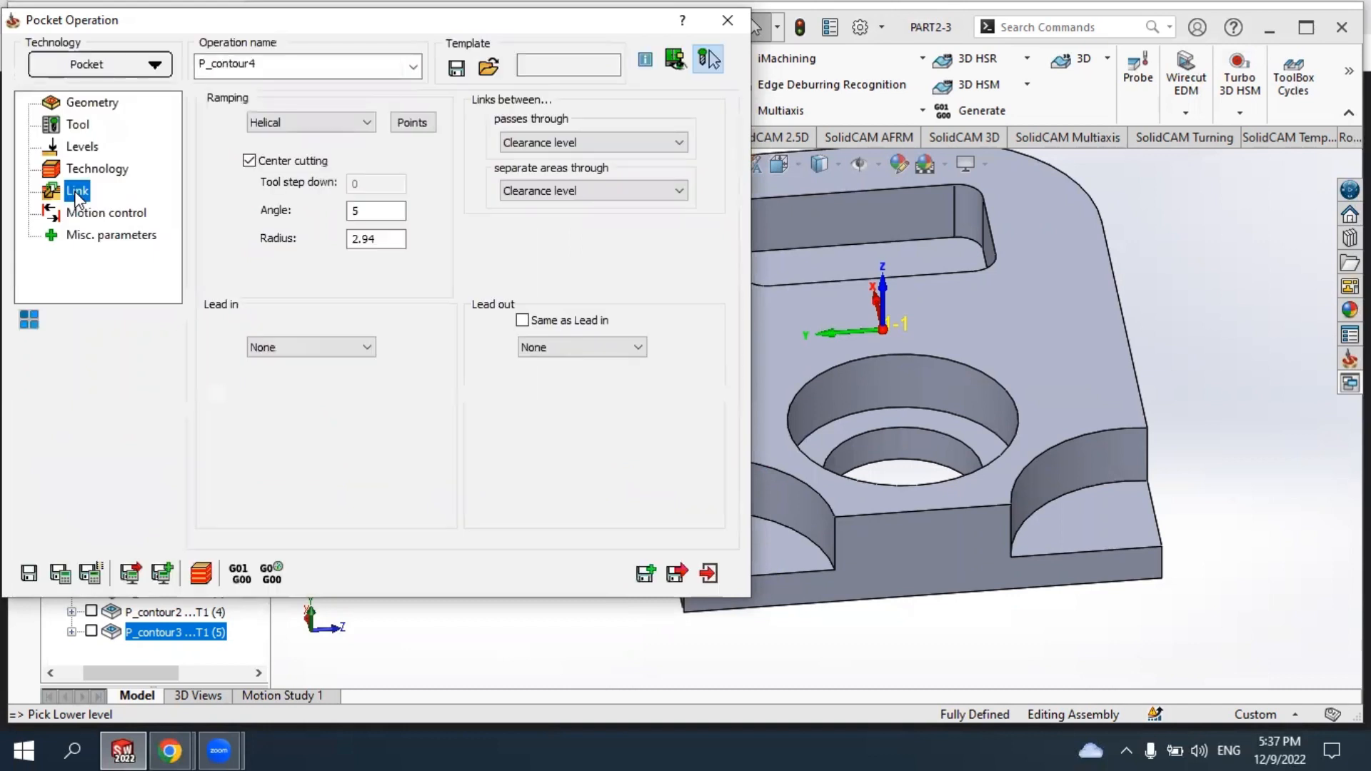
pyautogui.click(101, 214)
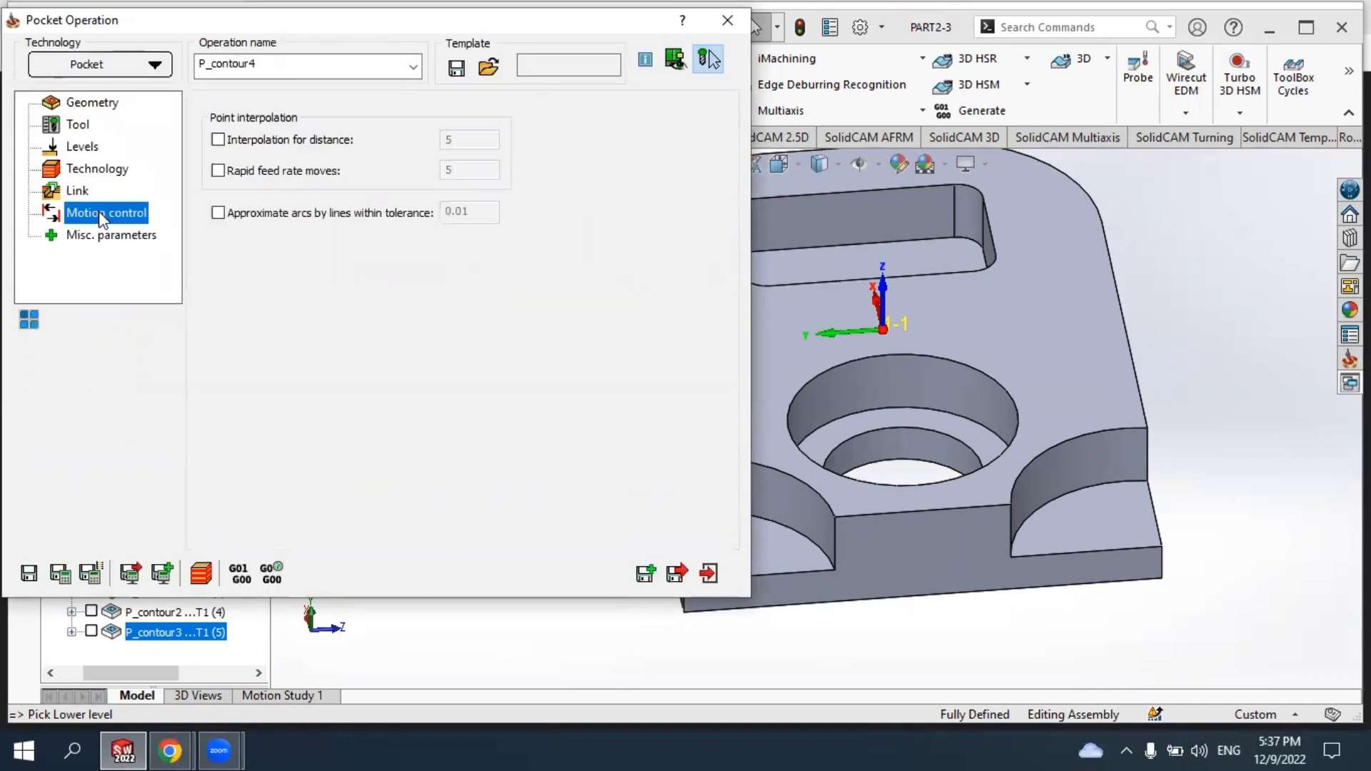
pyautogui.click(79, 190)
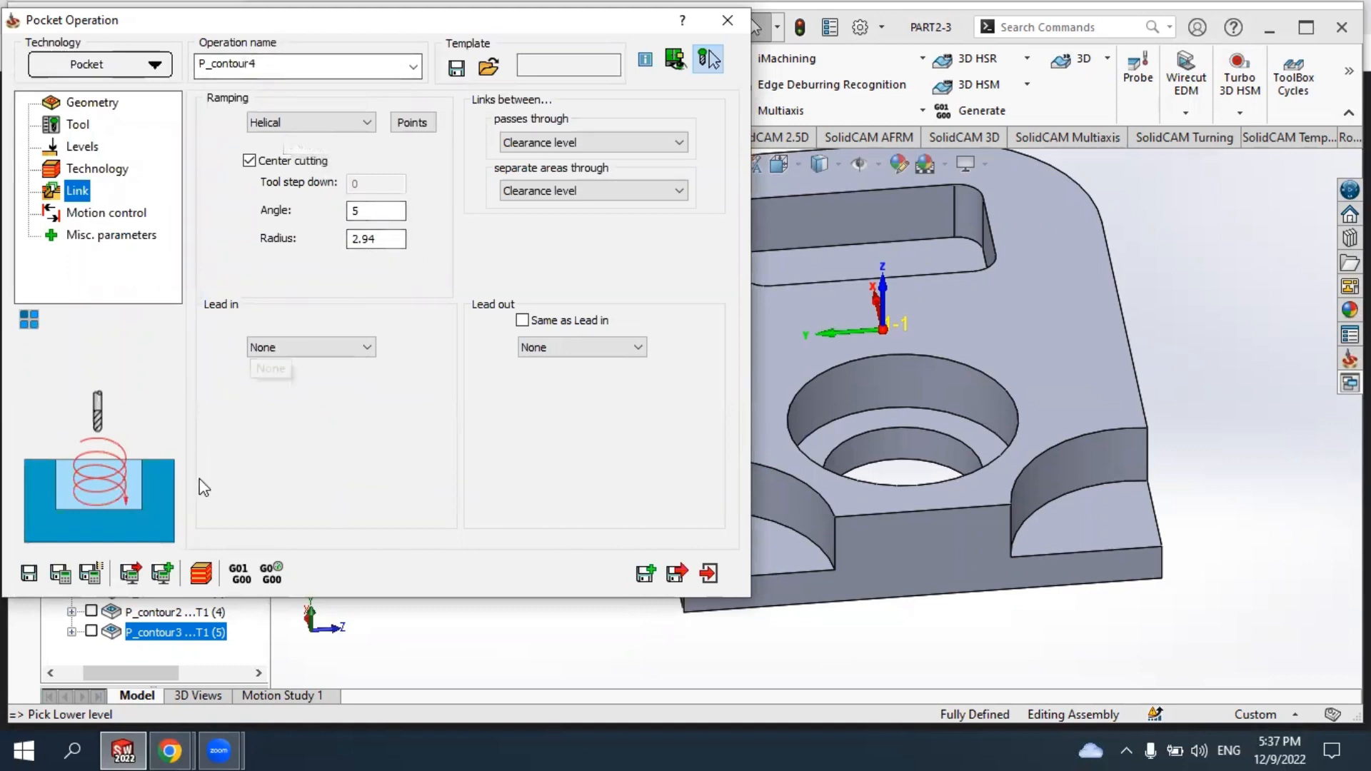
pyautogui.click(60, 573)
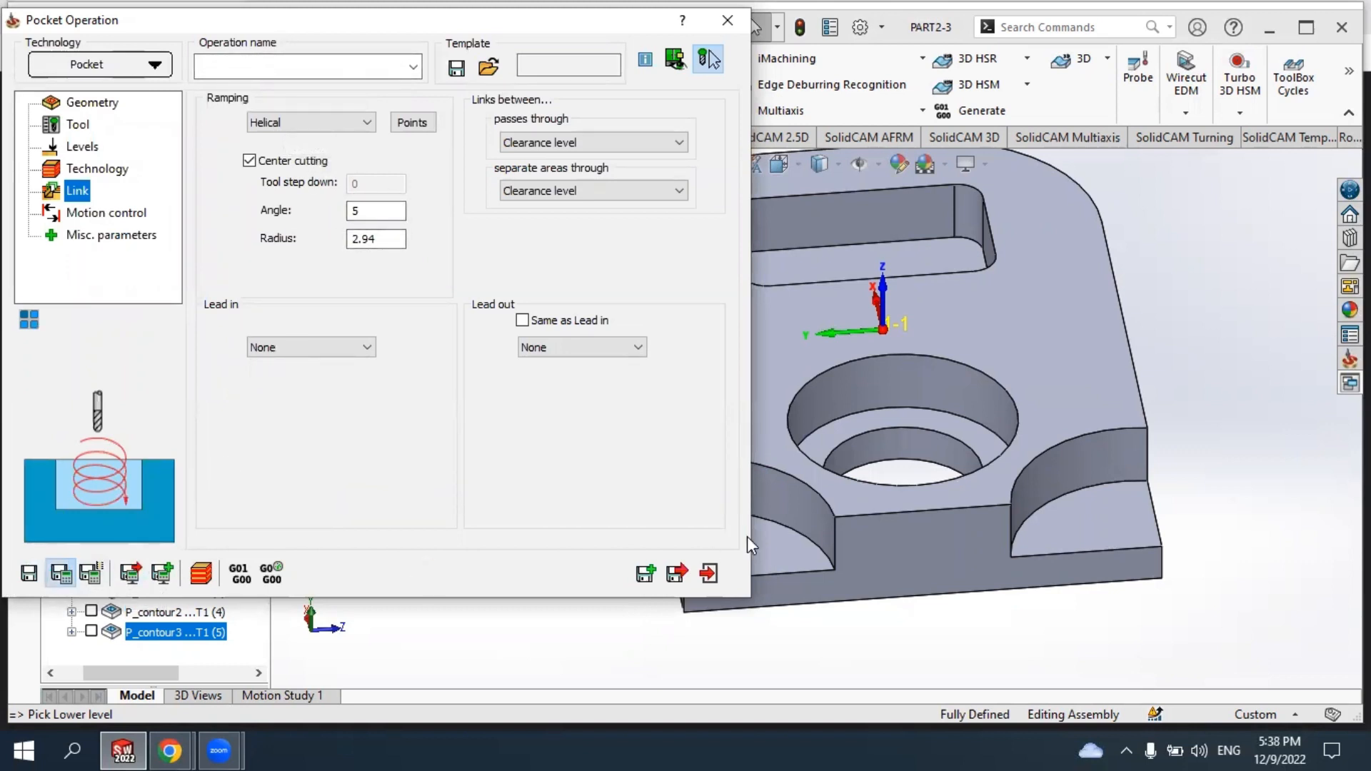
pyautogui.scroll(5, 911, 546)
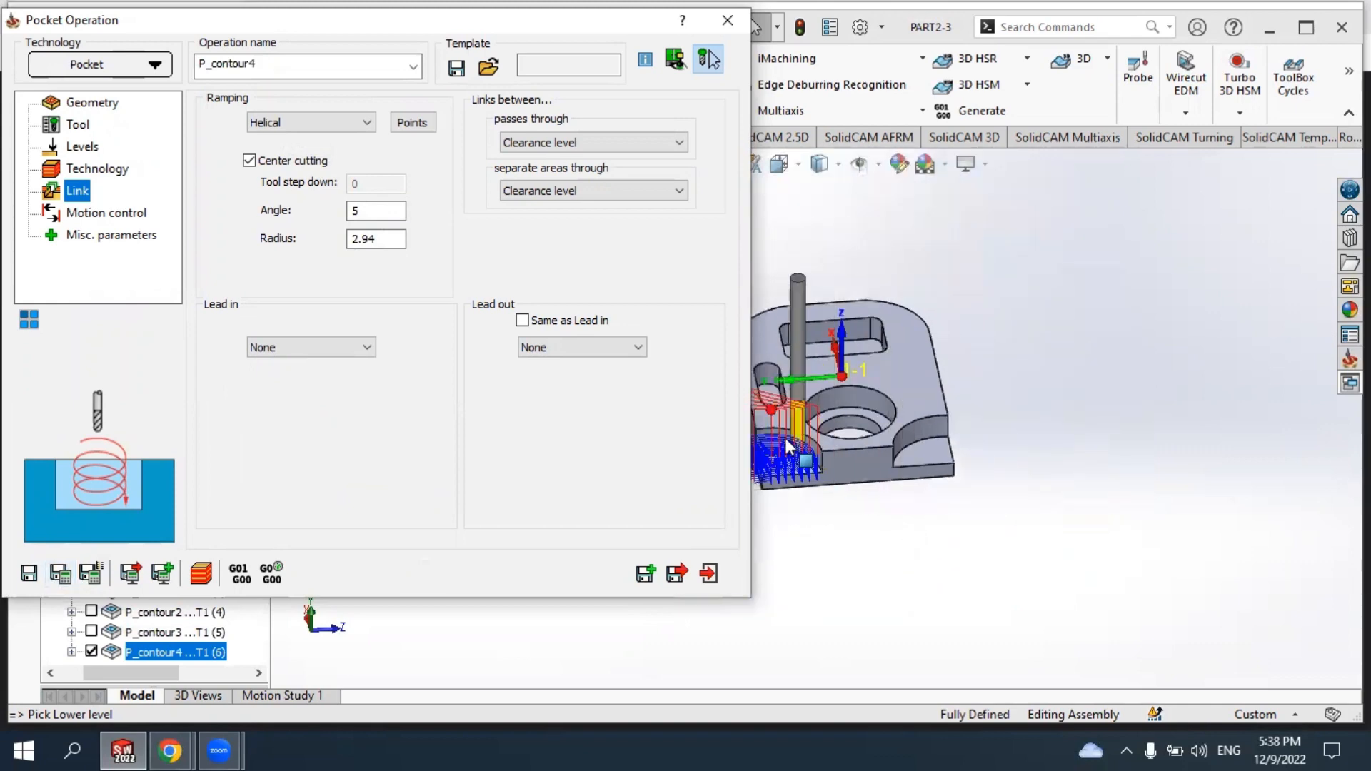
pyautogui.scroll(-3, 789, 448)
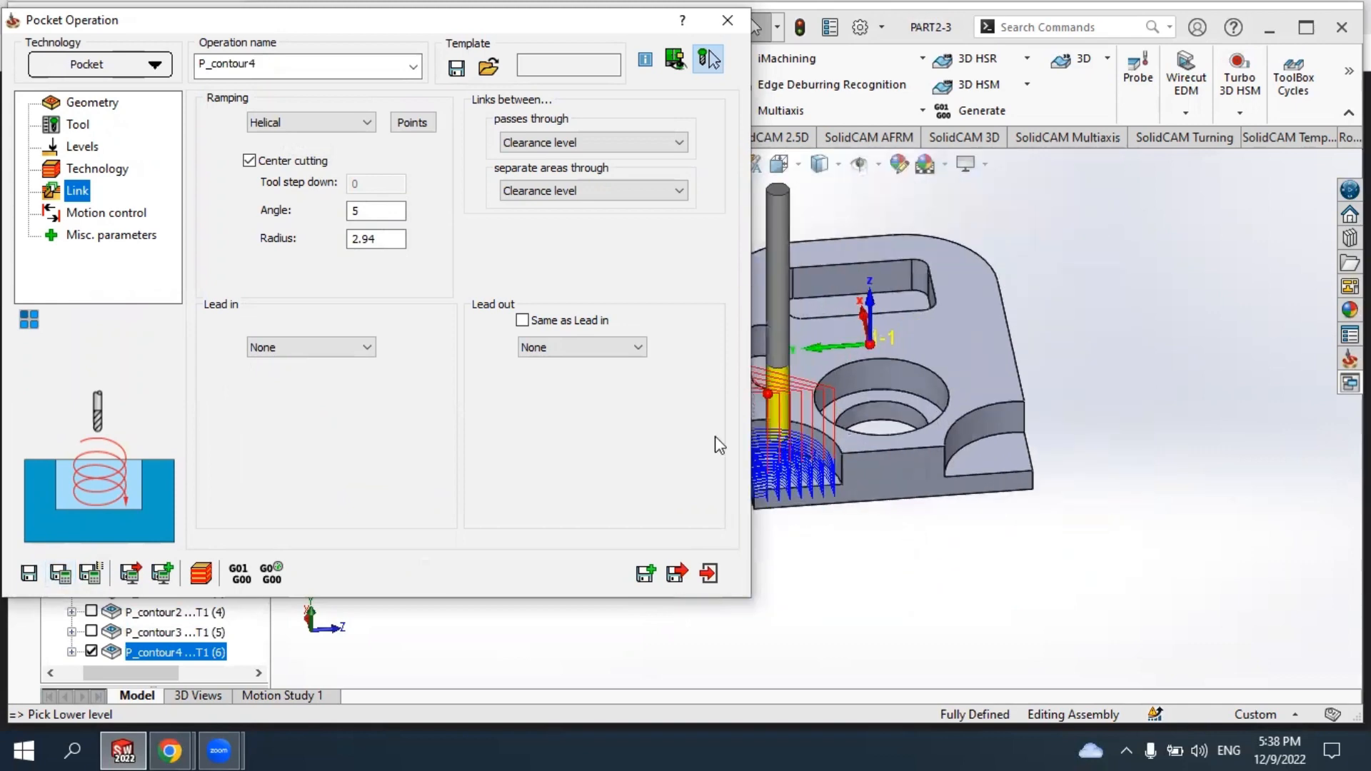
# Open the SolidVerify simulation for the second corner's pocket operation.
pyautogui.click(201, 577)
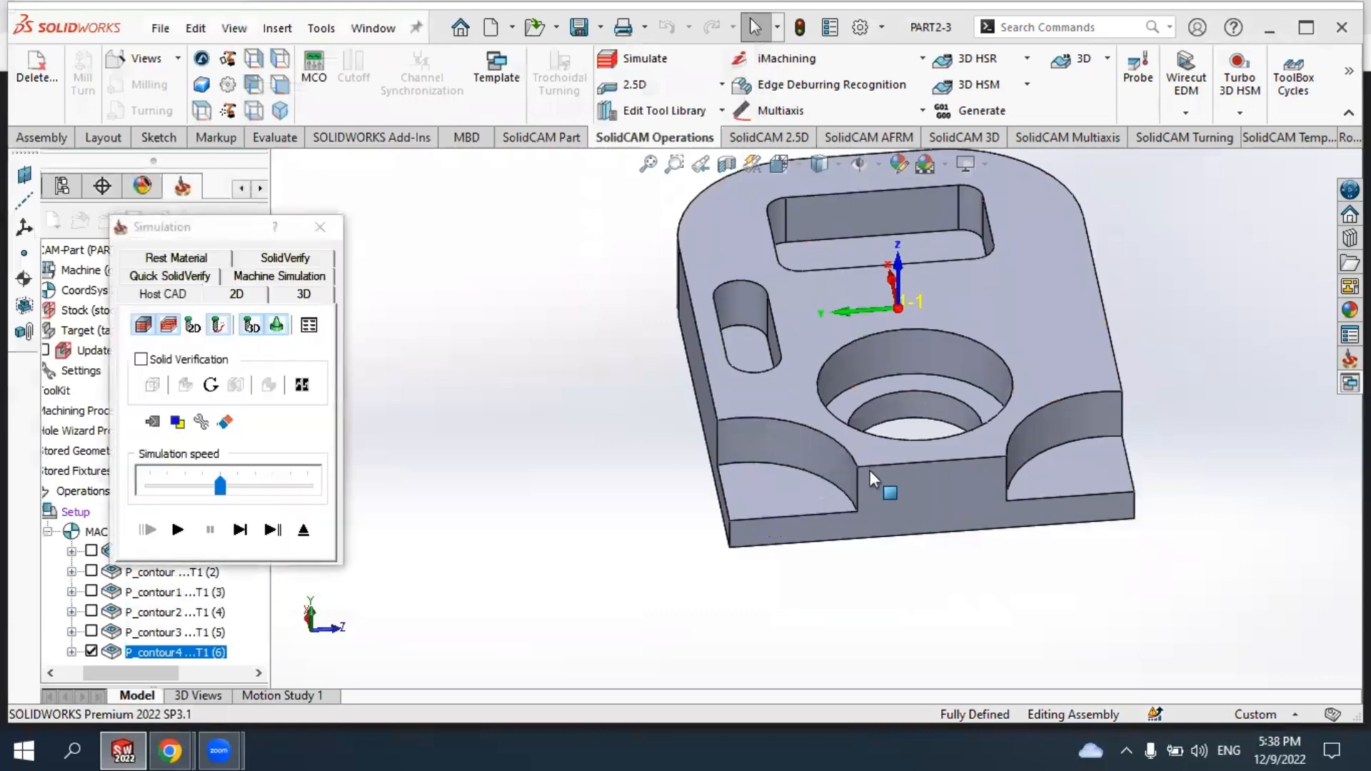
pyautogui.scroll(-2, 872, 479)
pyautogui.click(275, 259)
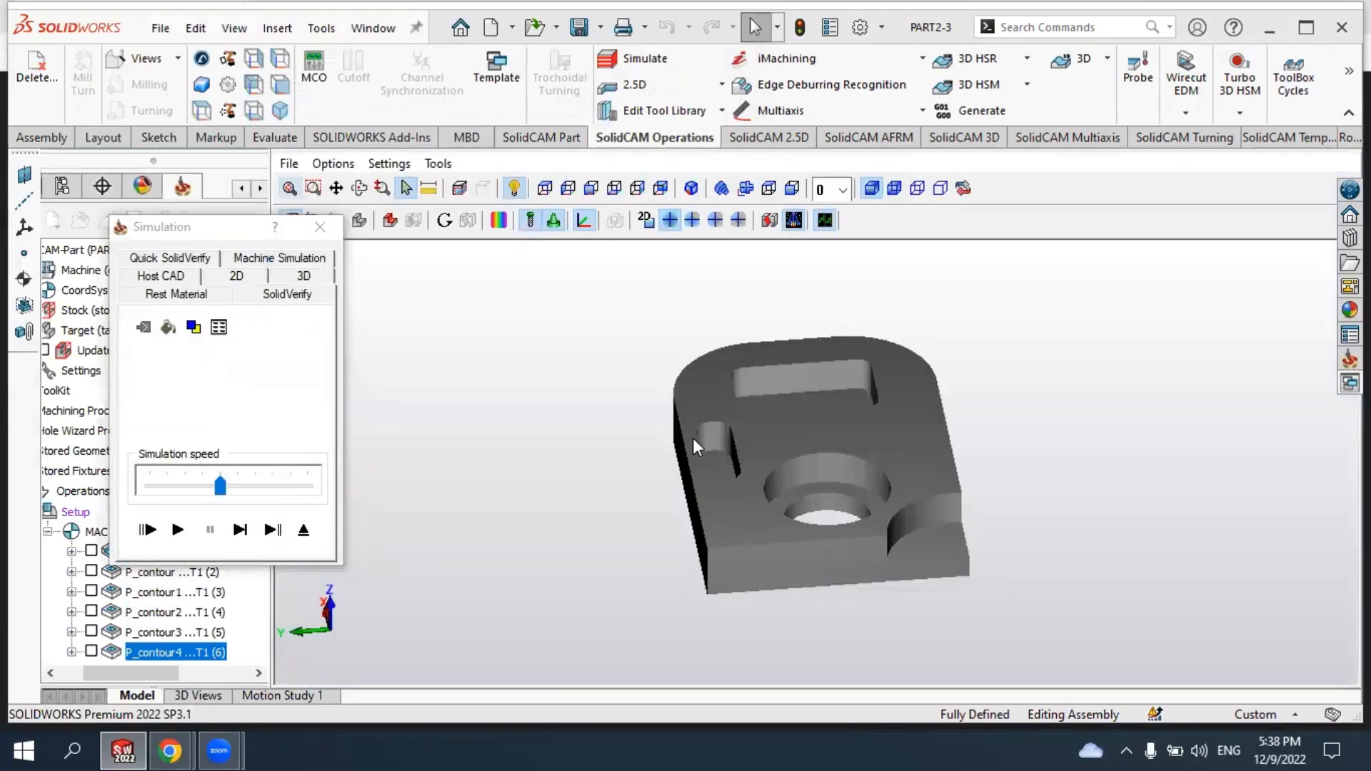
pyautogui.scroll(-4, 866, 527)
pyautogui.scroll(5, 805, 543)
pyautogui.scroll(-1, 730, 555)
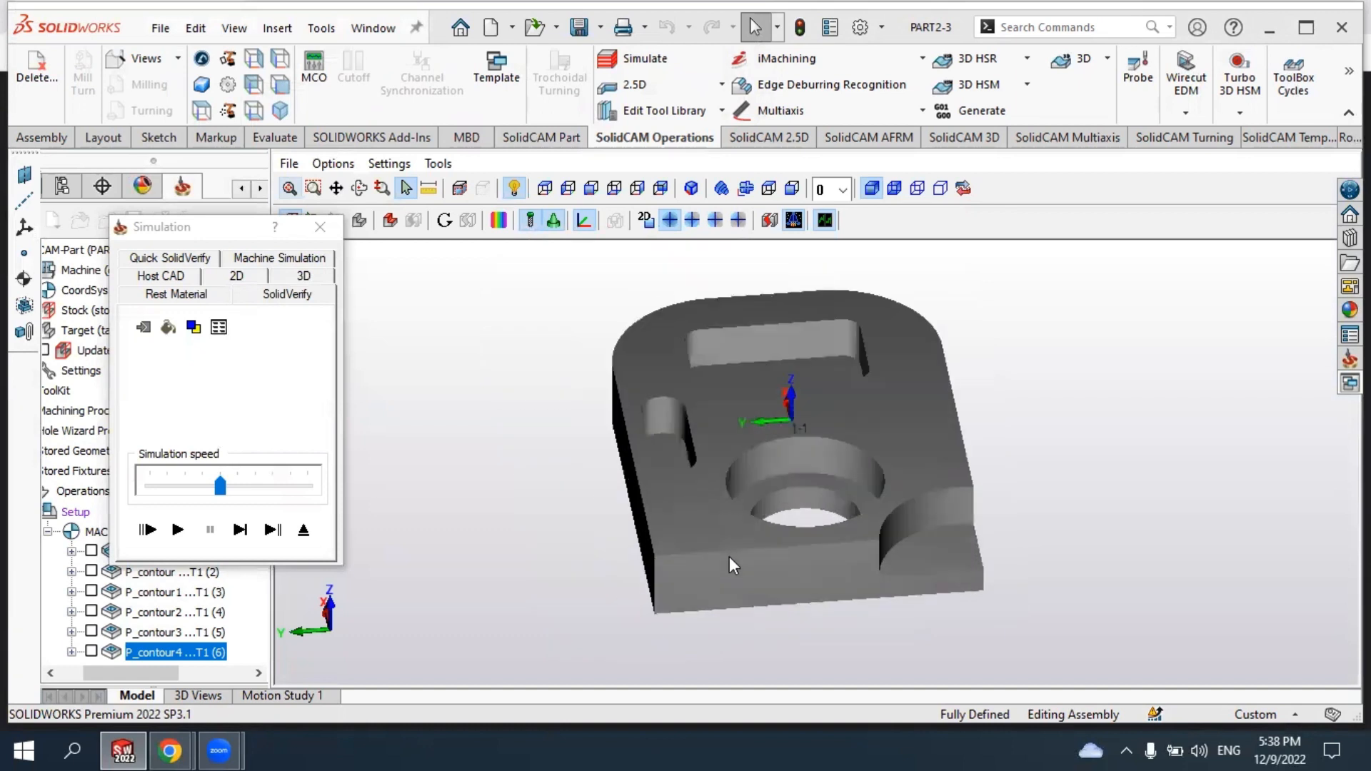
# Run the solid verification of the second corner cutout, and close the simulation and the pocket operation.
pyautogui.click(191, 536)
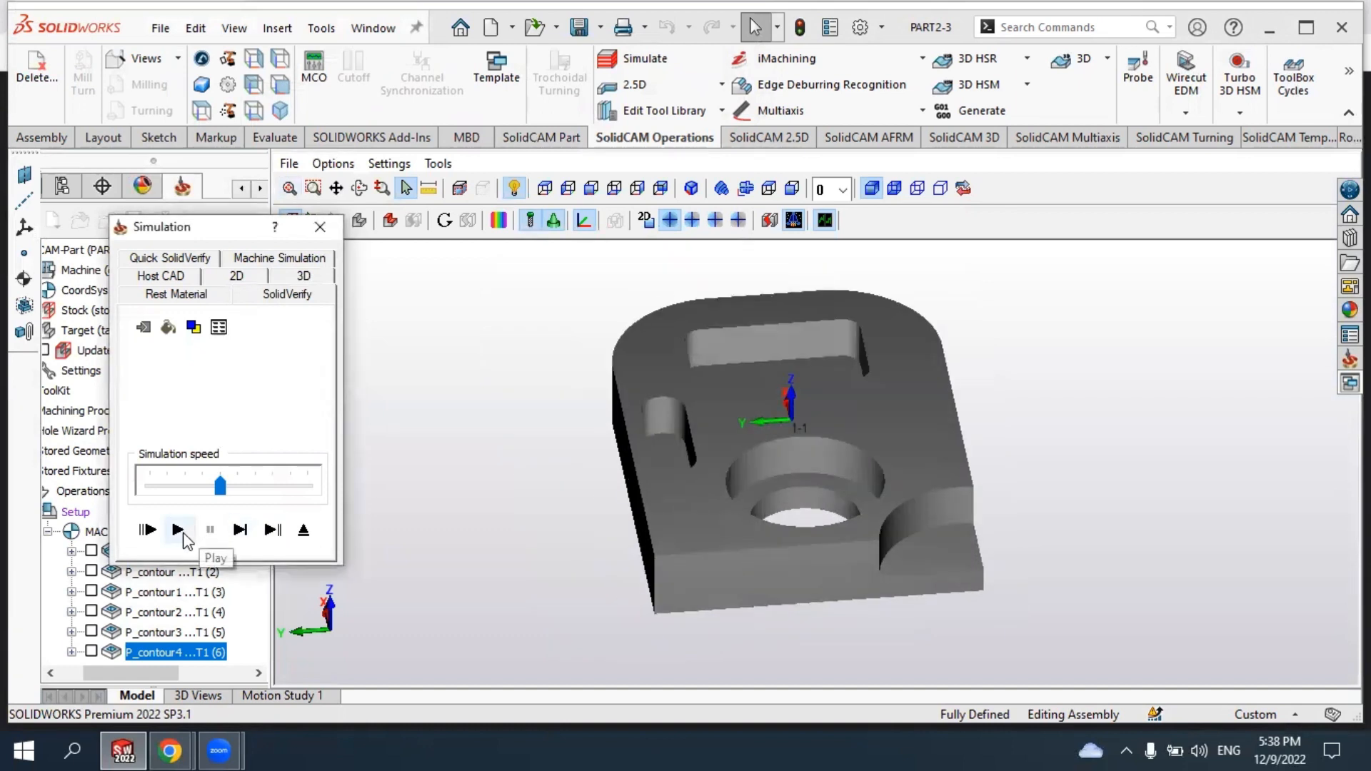
pyautogui.click(180, 531)
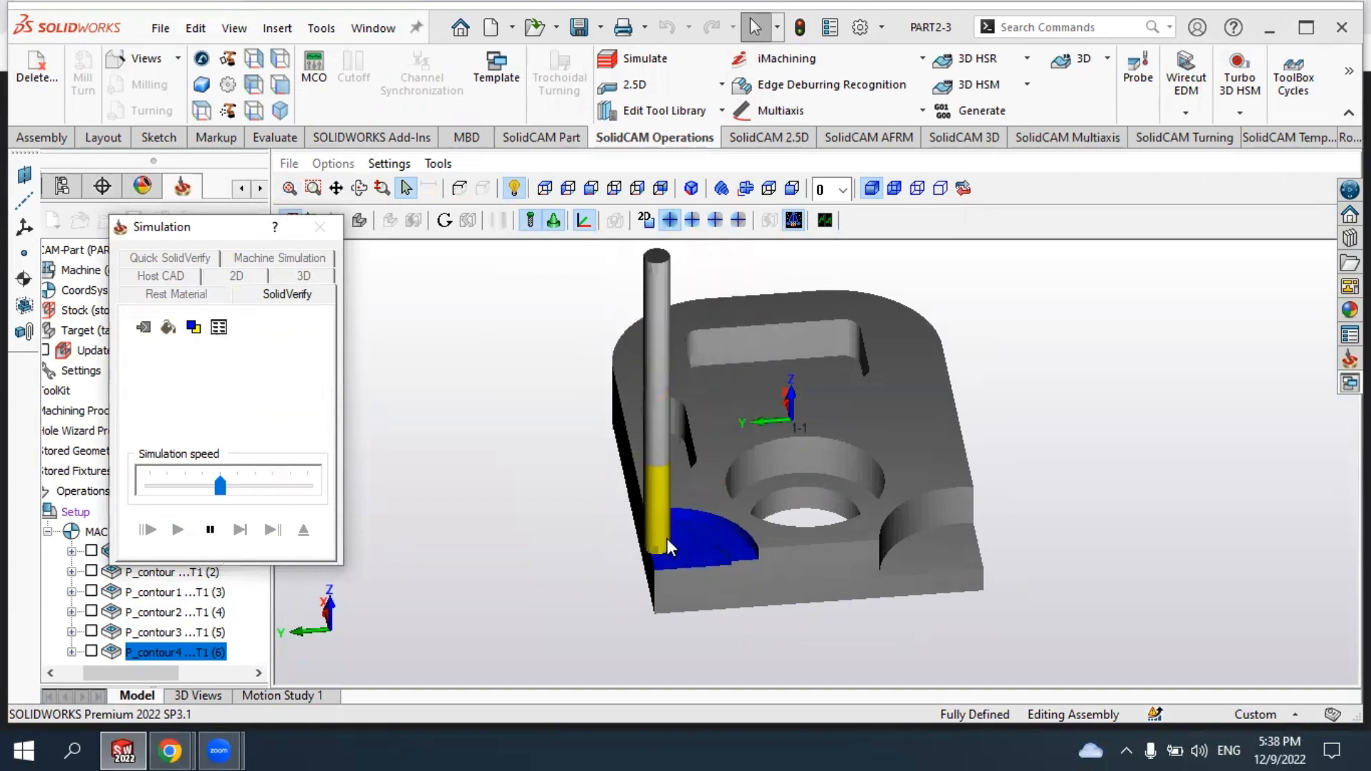
pyautogui.scroll(2, 897, 536)
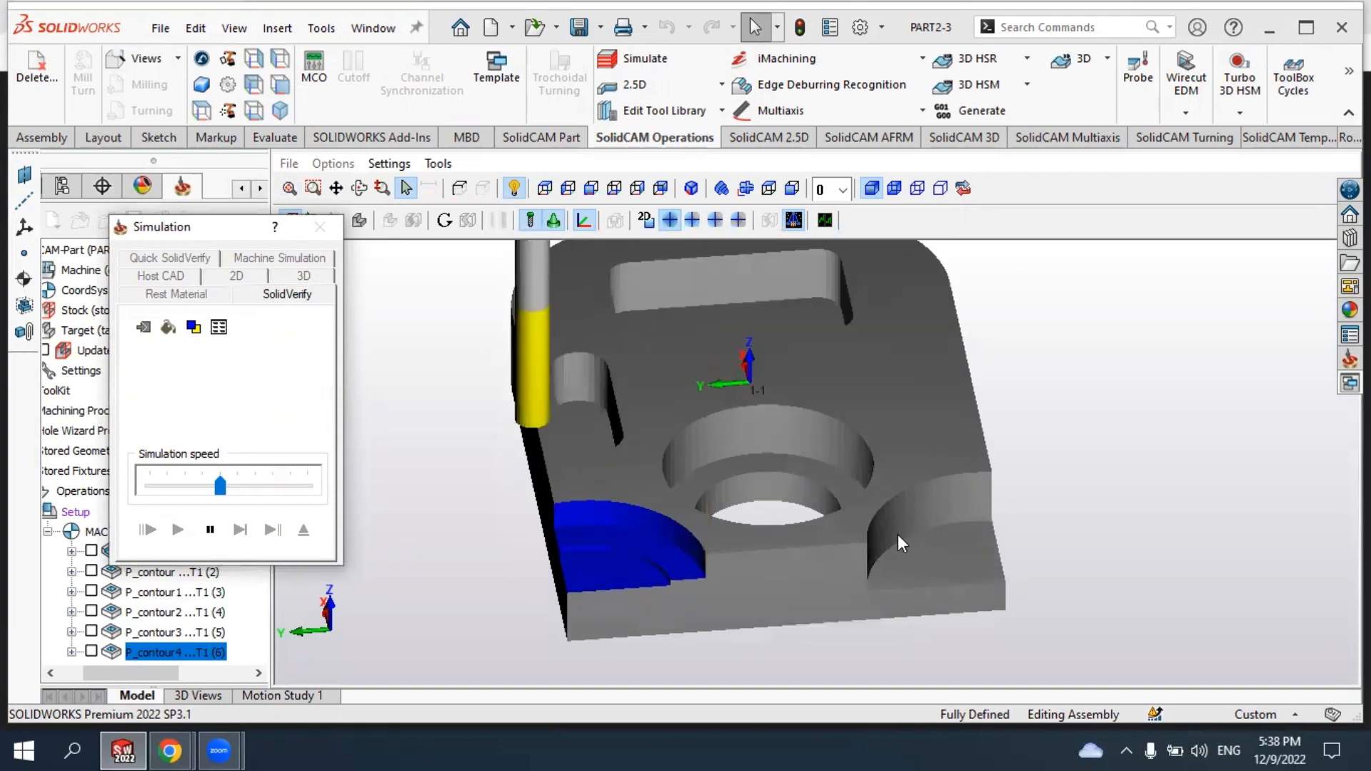
pyautogui.scroll(-3, 897, 534)
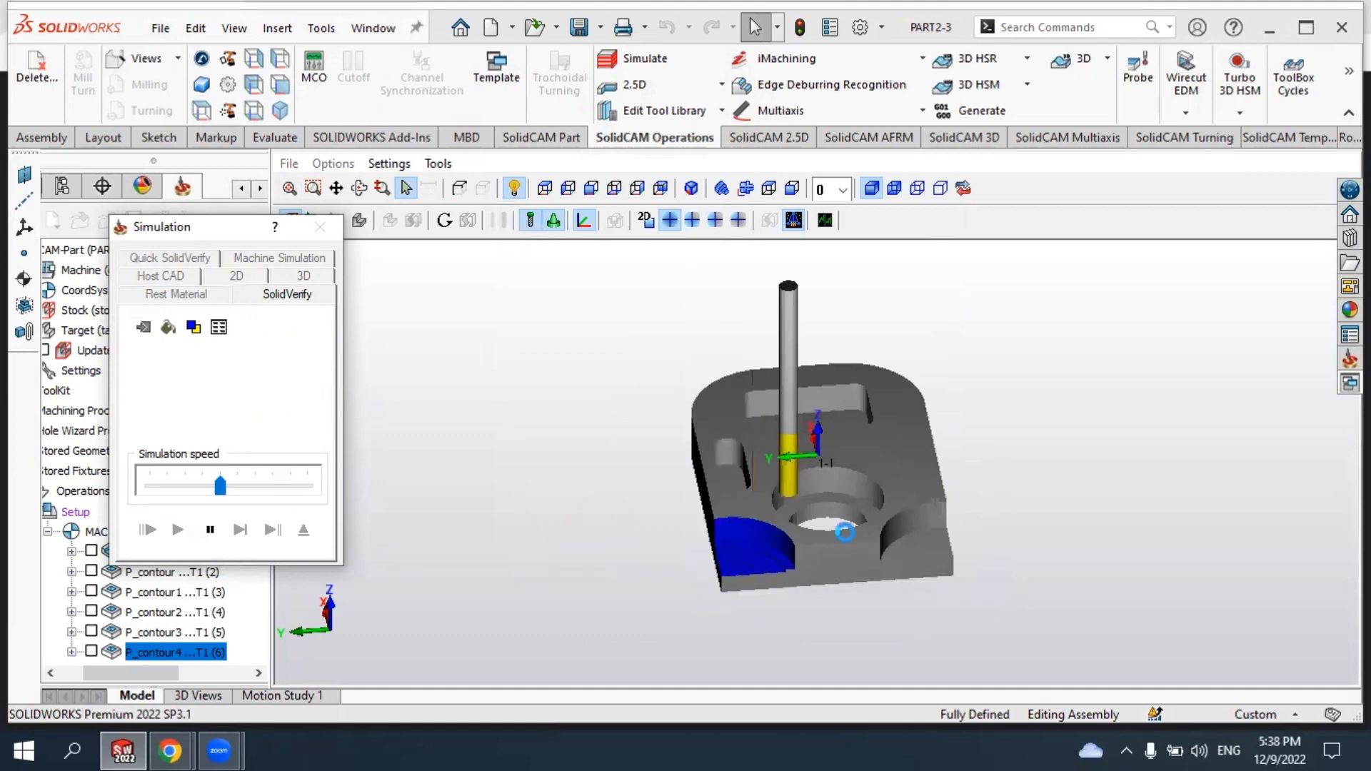
pyautogui.scroll(3, 845, 532)
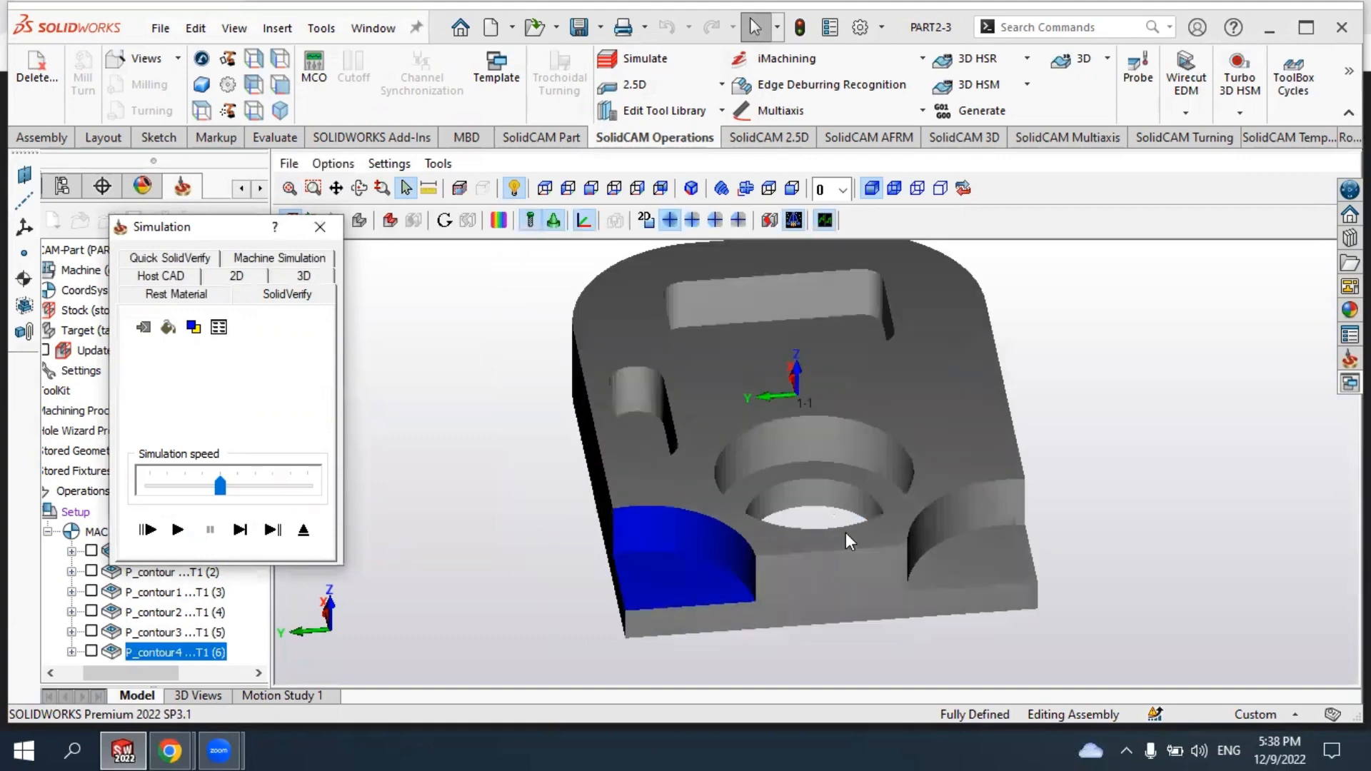
pyautogui.click(318, 226)
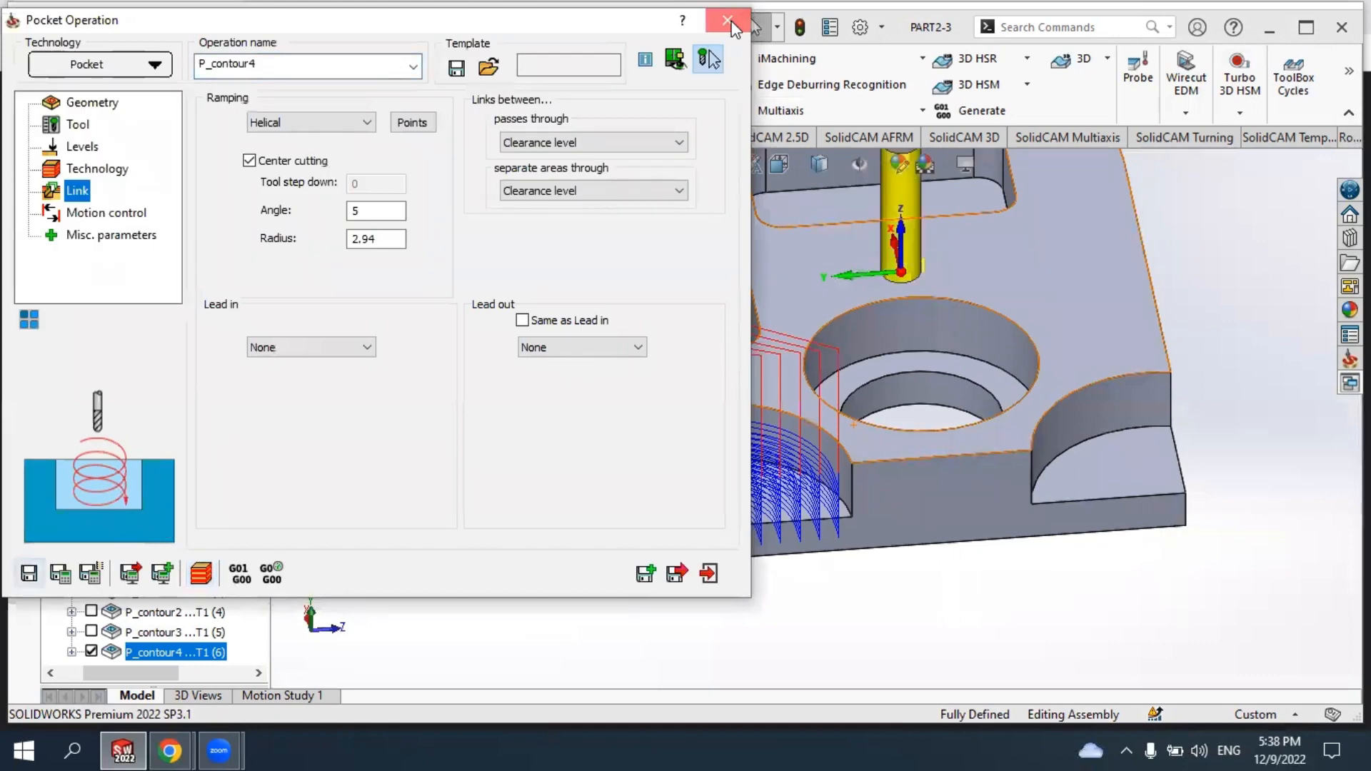
pyautogui.click(727, 20)
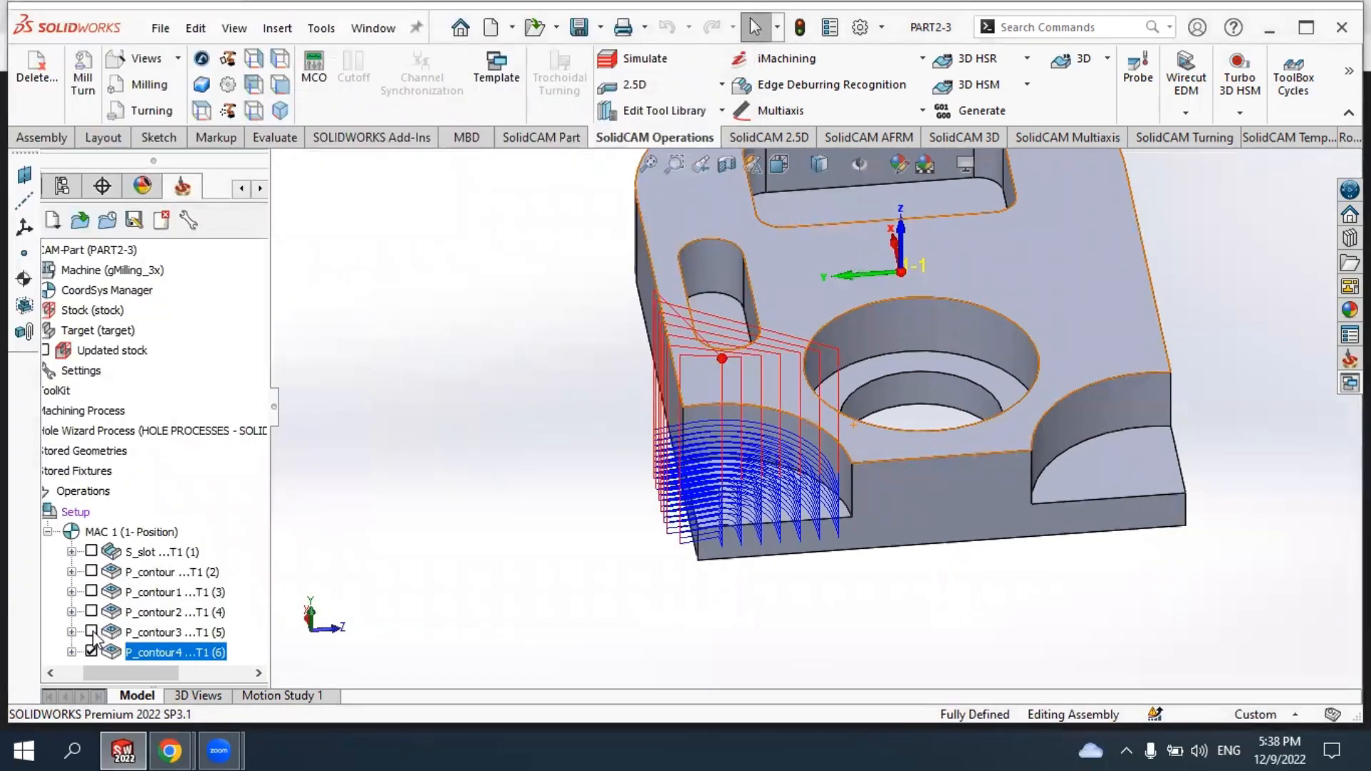
# Display the tool paths of the slot operation and all the pocket operations together on the model.
pyautogui.click(92, 632)
pyautogui.click(91, 611)
pyautogui.click(91, 592)
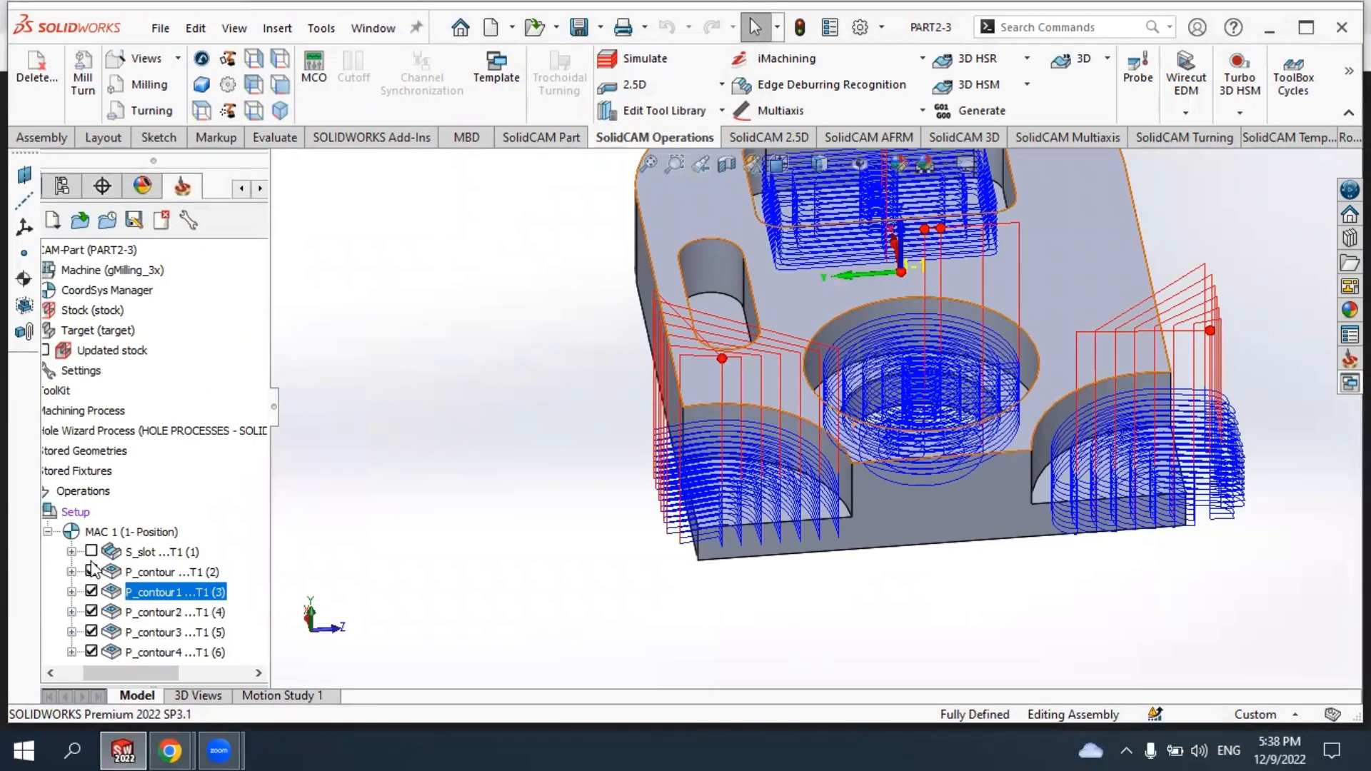
pyautogui.click(91, 572)
pyautogui.click(92, 551)
pyautogui.scroll(3, 829, 524)
pyautogui.moveTo(850, 477); pyautogui.dragTo(850, 517, button='middle')
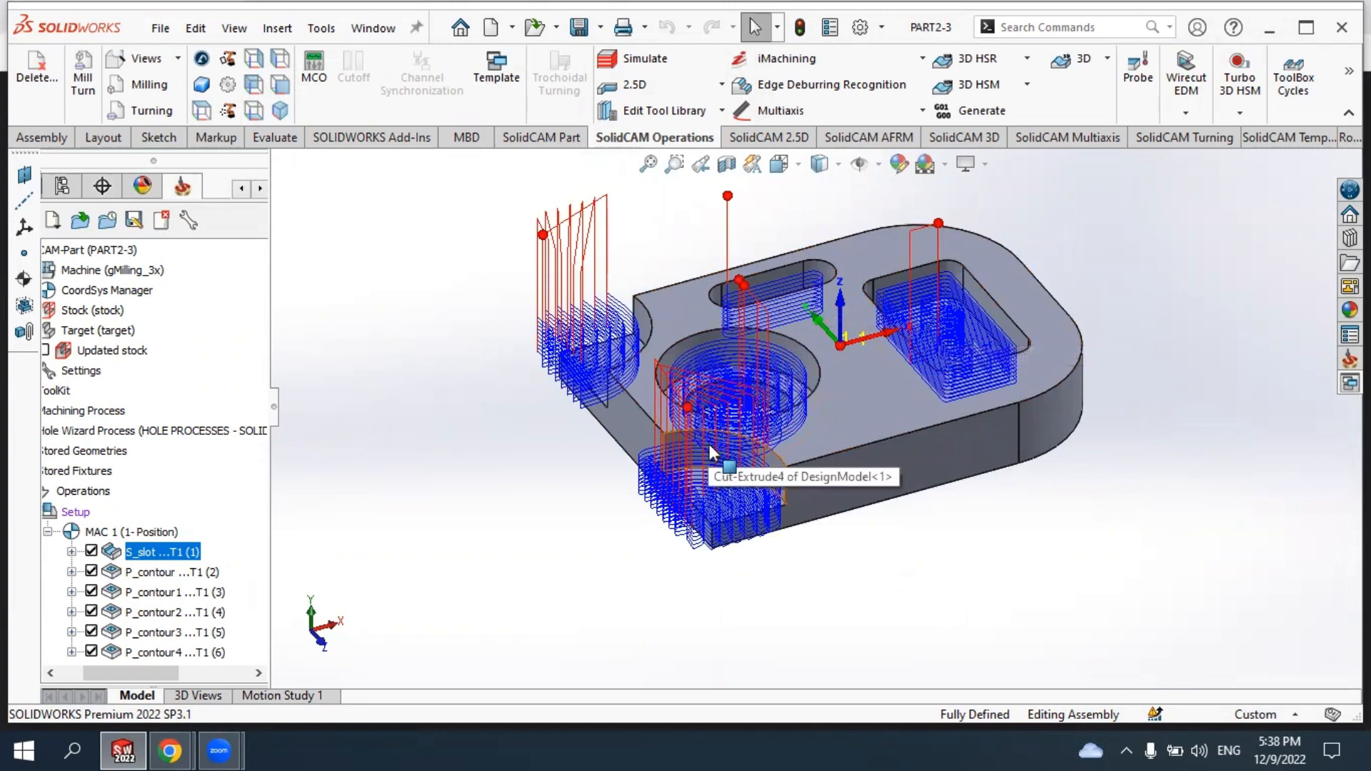
pyautogui.scroll(2, 799, 529)
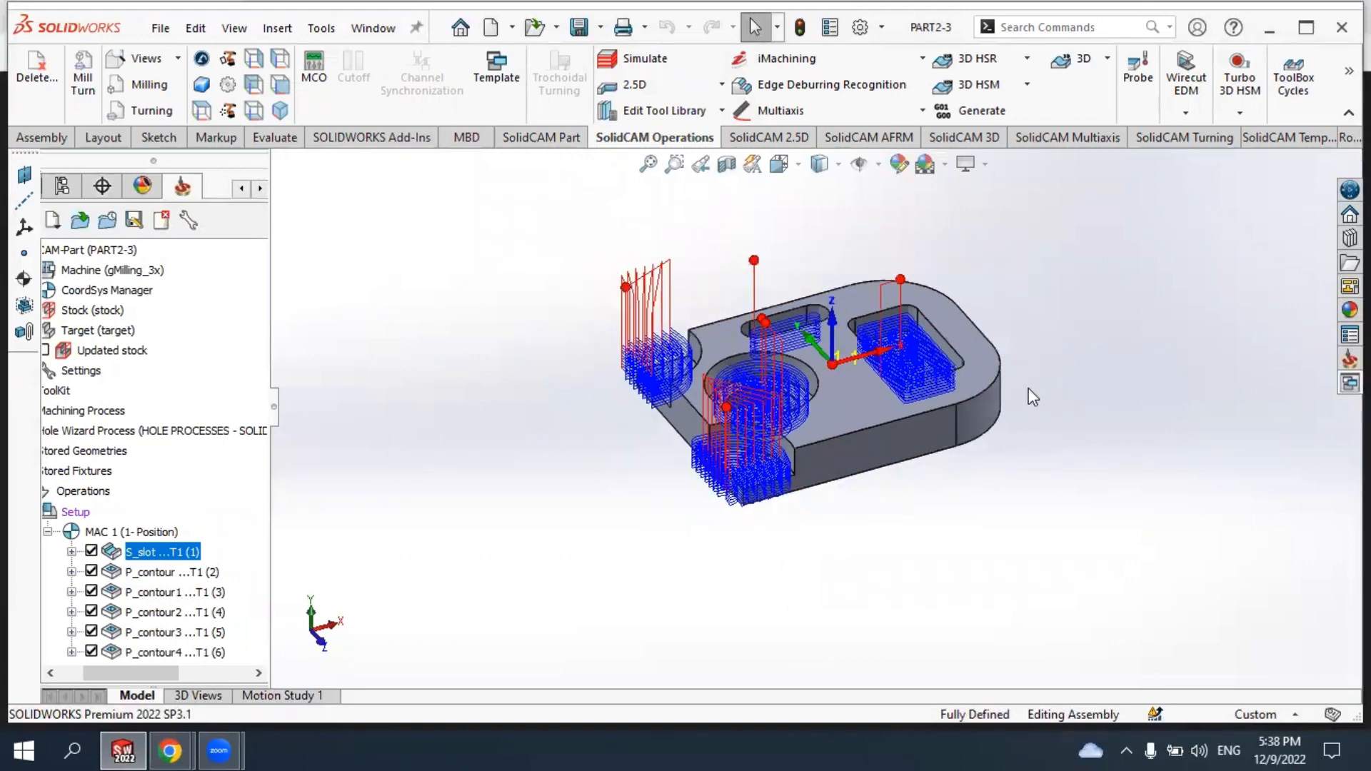
pyautogui.scroll(-2, 1028, 388)
pyautogui.scroll(2, 905, 393)
pyautogui.scroll(-1, 679, 355)
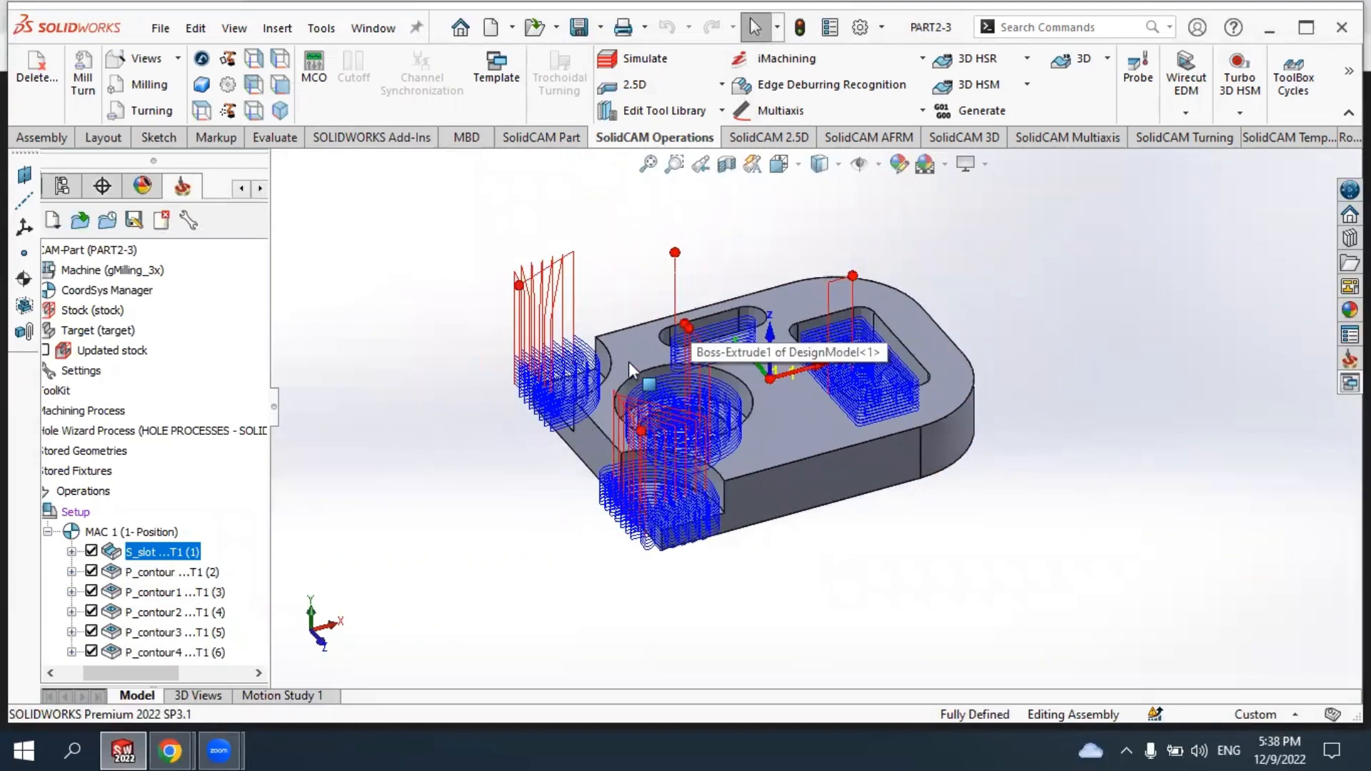
# Select all six operations from S_slot to P_contour4 and open their combined SolidVerify simulation.
pyautogui.keyDown('ctrl'); pyautogui.click(161, 571); pyautogui.keyUp('ctrl')
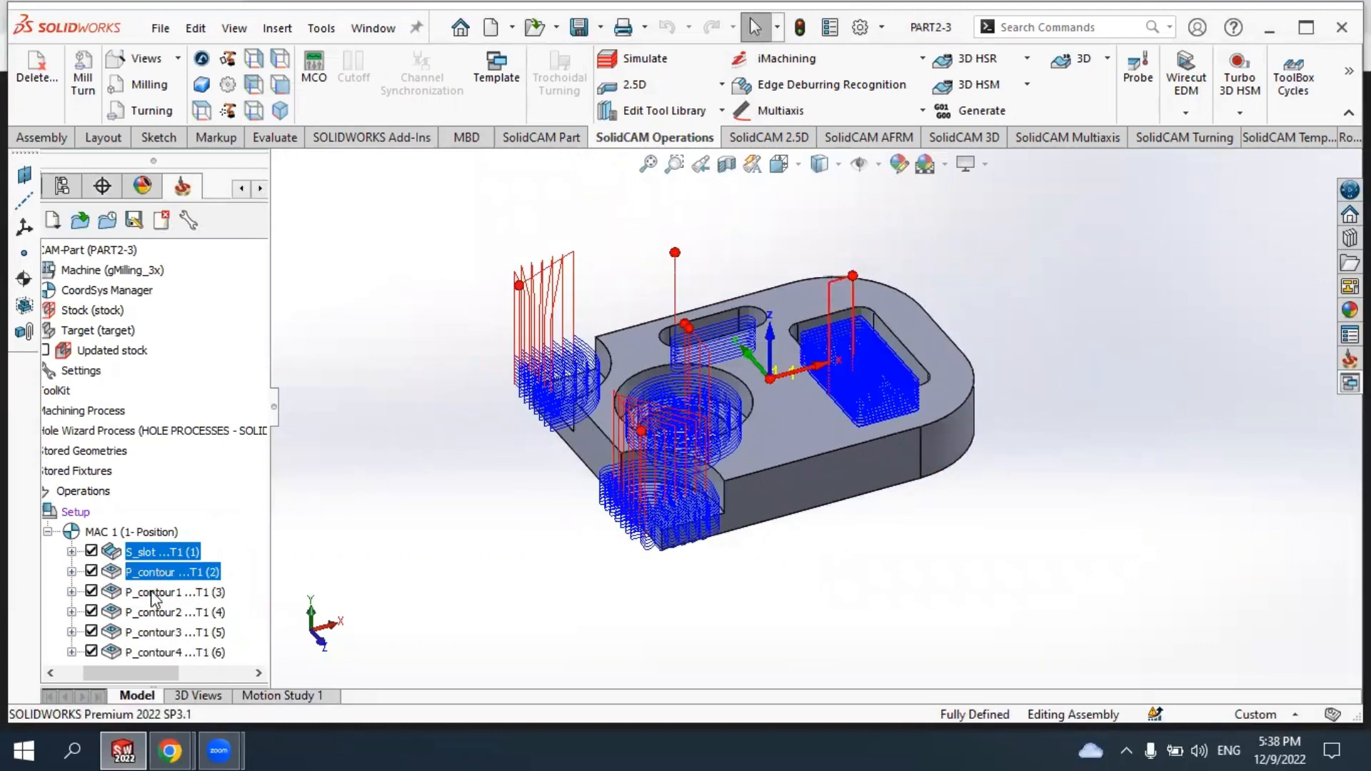
pyautogui.keyDown('ctrl'); pyautogui.click(151, 592); pyautogui.keyUp('ctrl')
pyautogui.keyDown('ctrl'); pyautogui.click(154, 614); pyautogui.keyUp('ctrl')
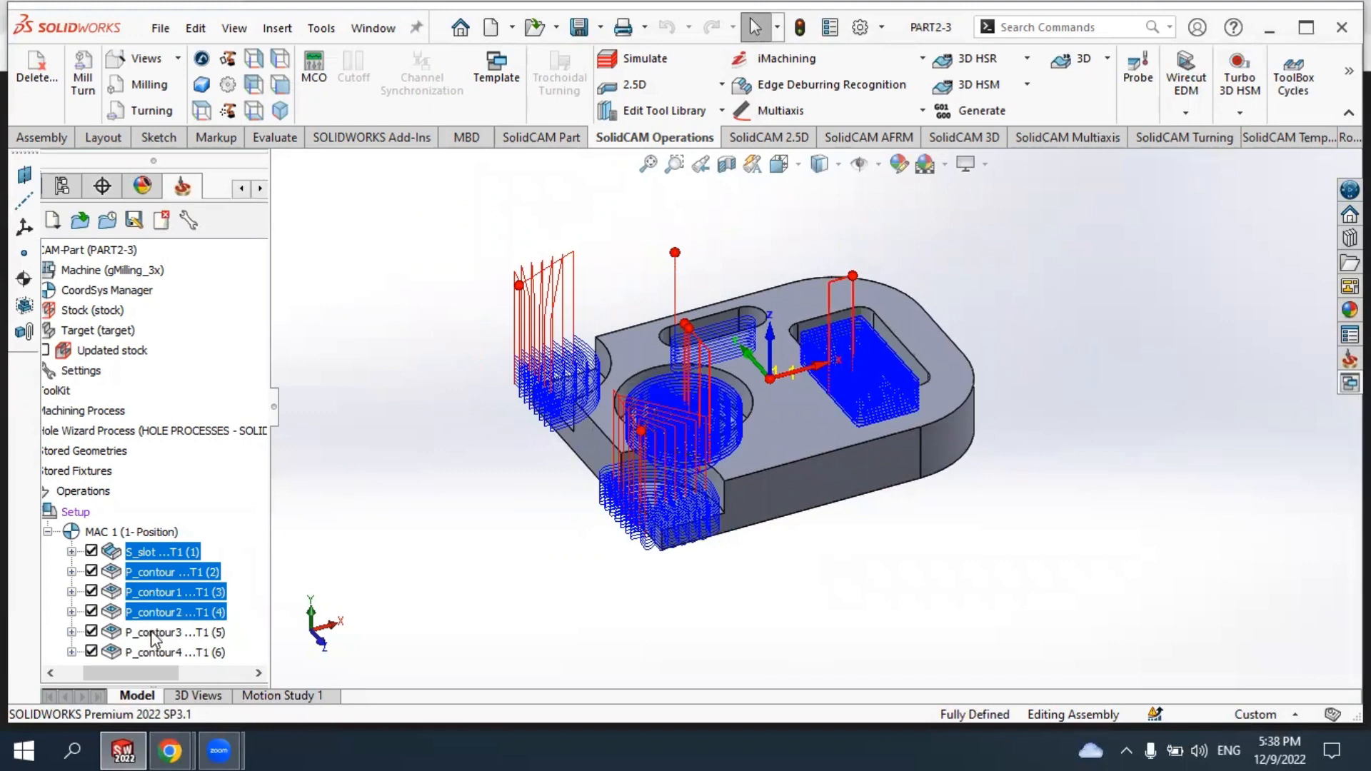
pyautogui.keyDown('ctrl'); pyautogui.click(151, 636); pyautogui.keyUp('ctrl')
pyautogui.keyDown('ctrl'); pyautogui.click(150, 651); pyautogui.keyUp('ctrl')
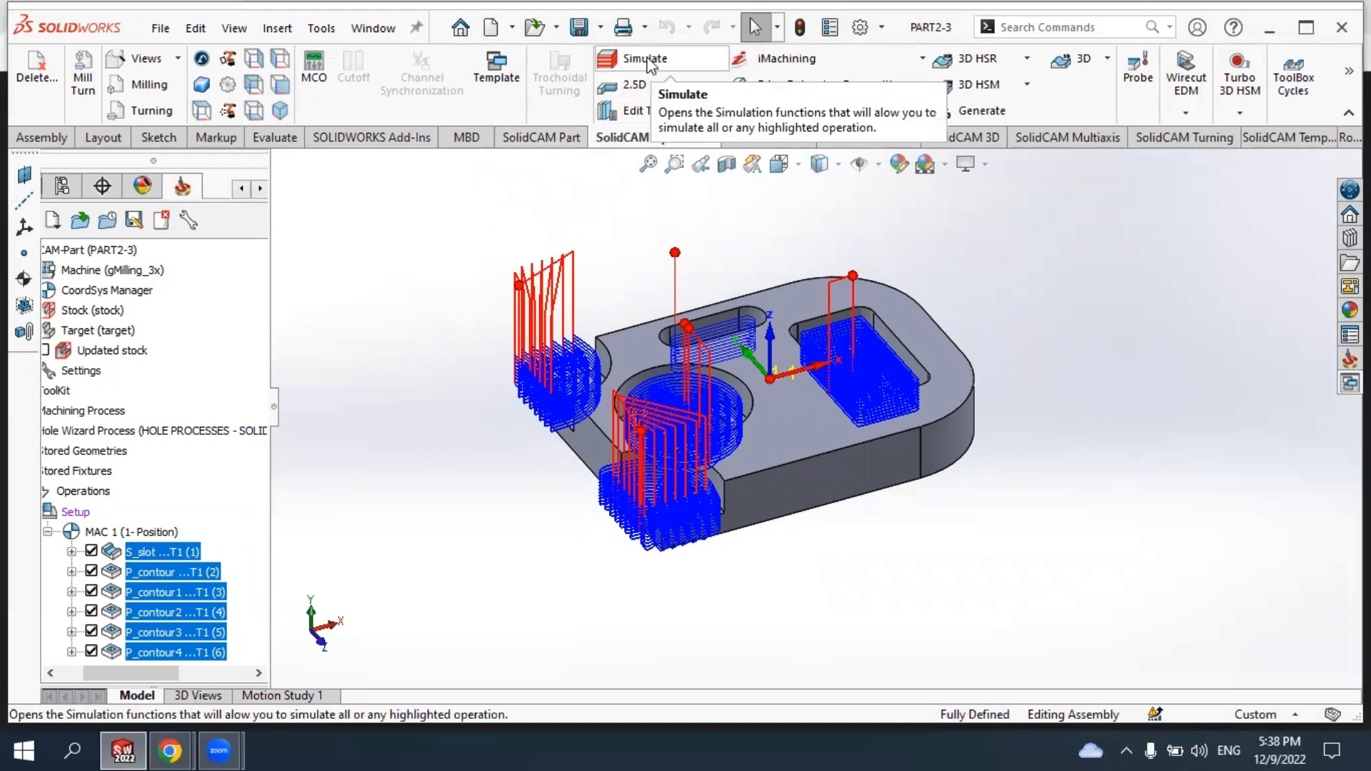
pyautogui.rightClick(167, 550)
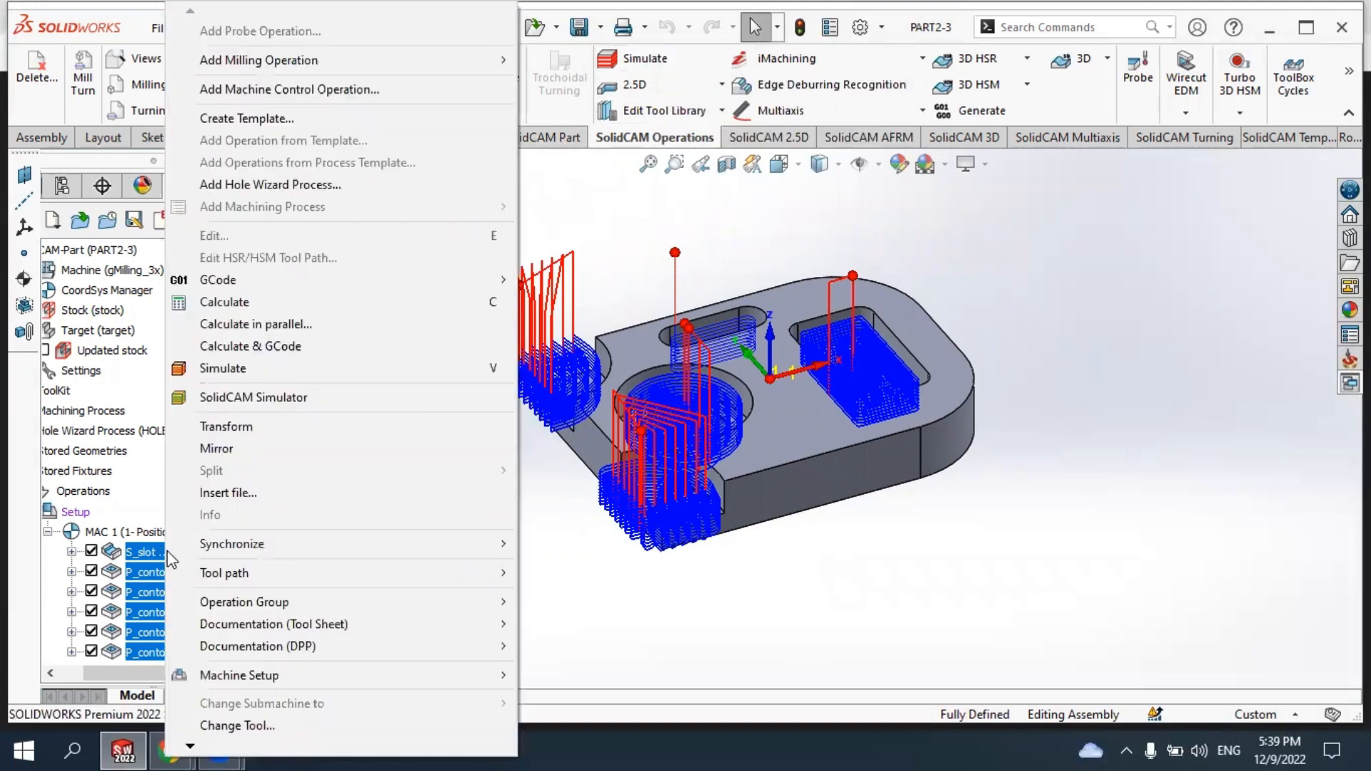
pyautogui.click(227, 367)
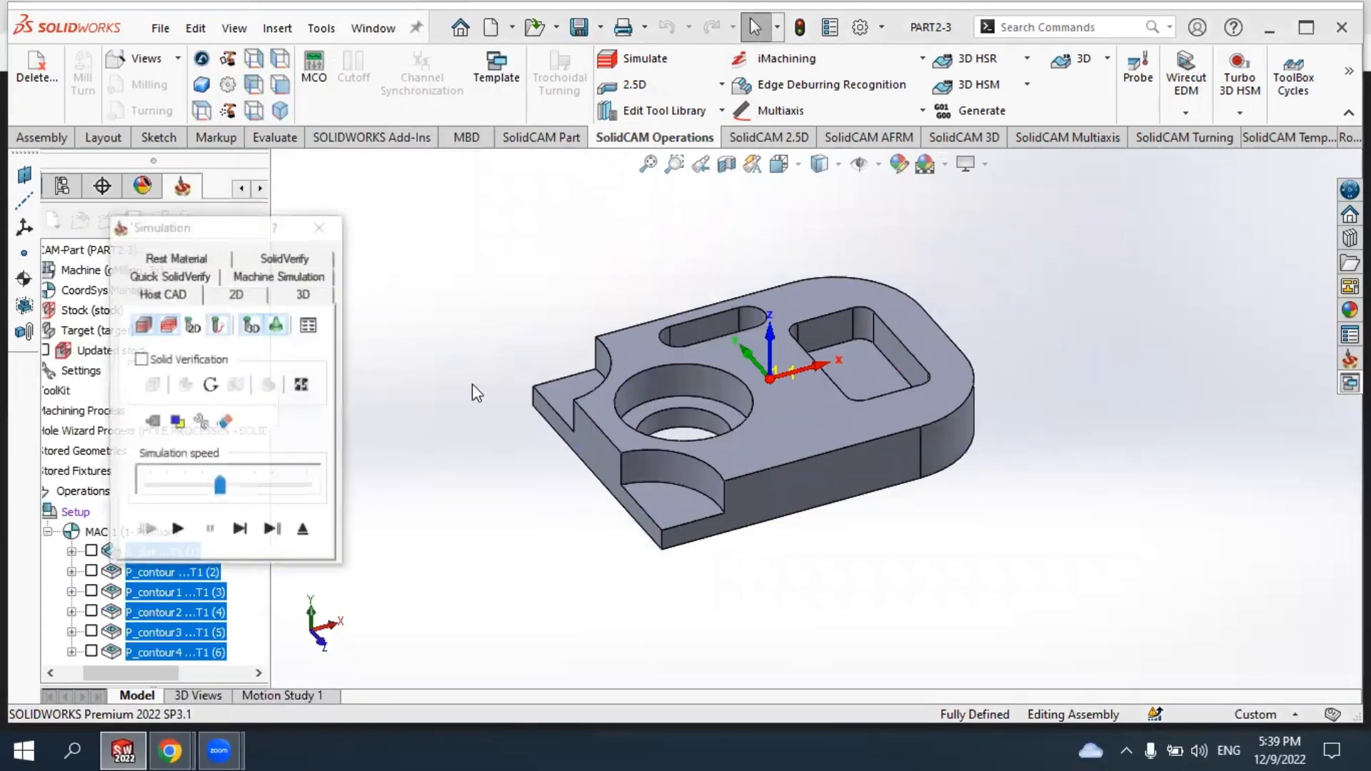
pyautogui.click(301, 257)
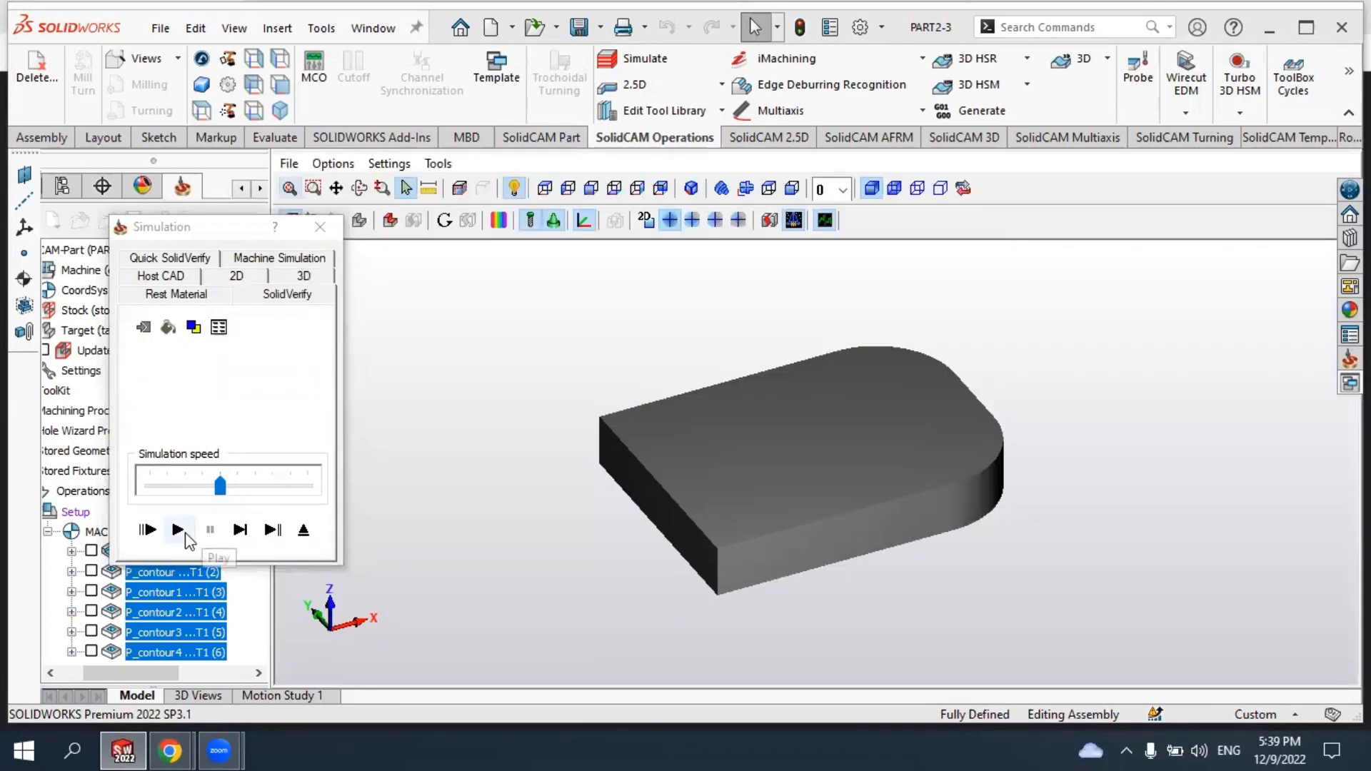
# Run the full machining simulation from the blank stock, inspect the machined part and close the simulation.
pyautogui.click(185, 534)
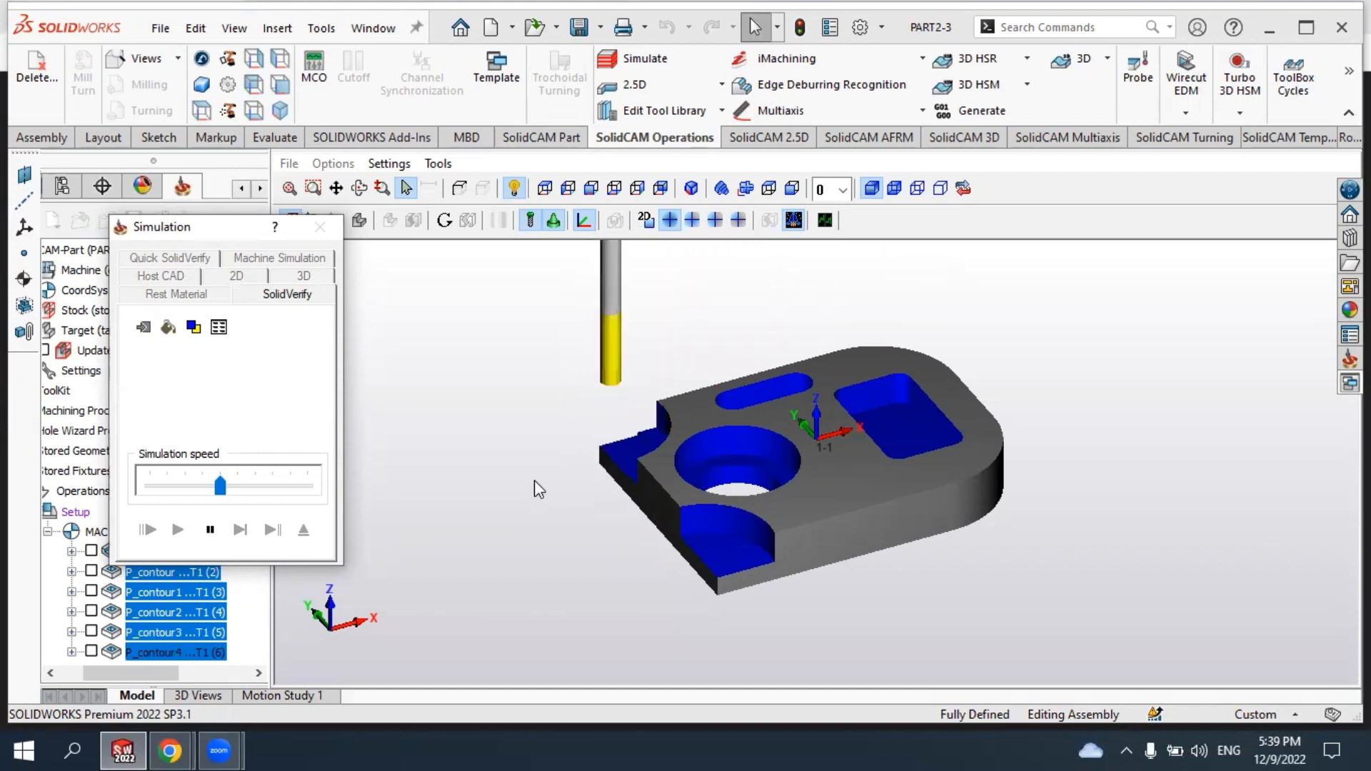
pyautogui.moveTo(922, 447); pyautogui.dragTo(912, 483, button='middle')
pyautogui.scroll(-5, 912, 482)
pyautogui.scroll(3, 934, 444)
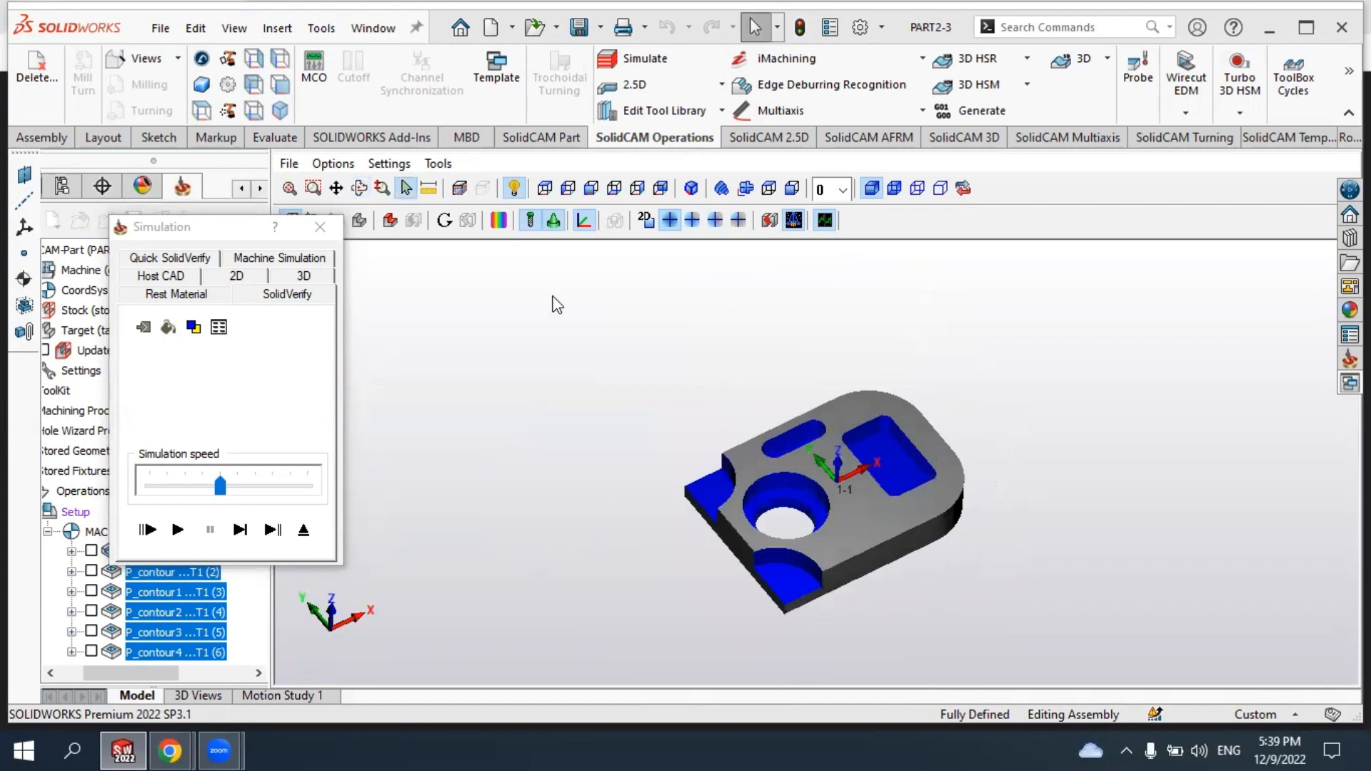
pyautogui.click(321, 228)
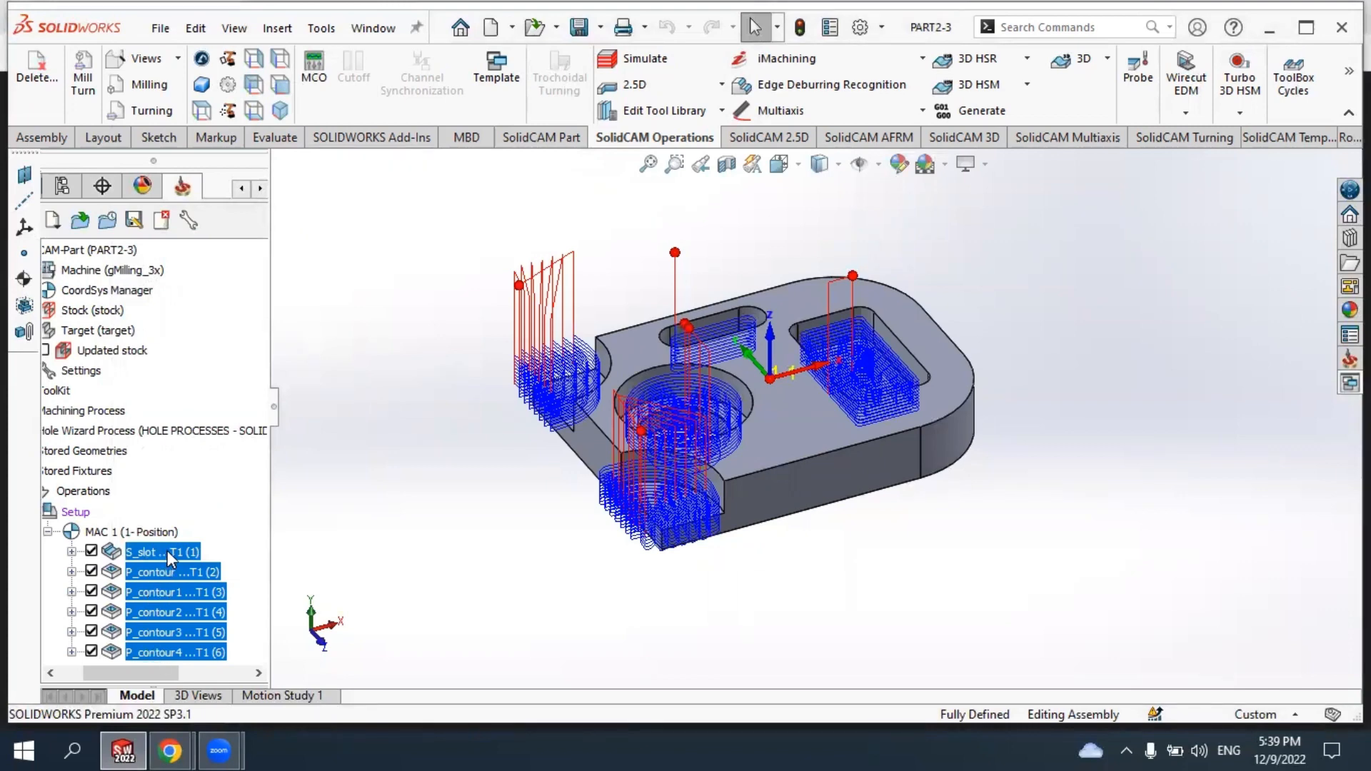
# Generate one G-code file for all six selected operations with the file name S_slot.
pyautogui.rightClick(167, 550)
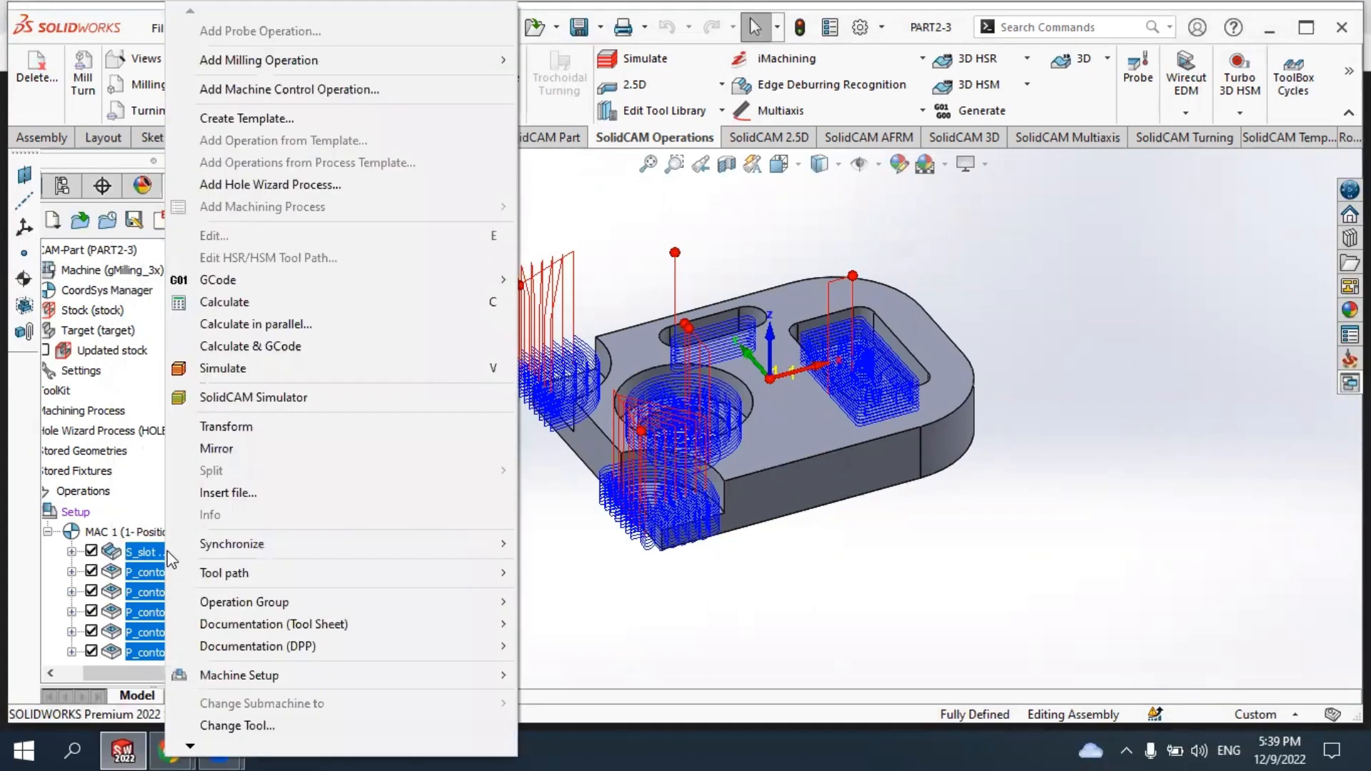
pyautogui.moveTo(229, 278)
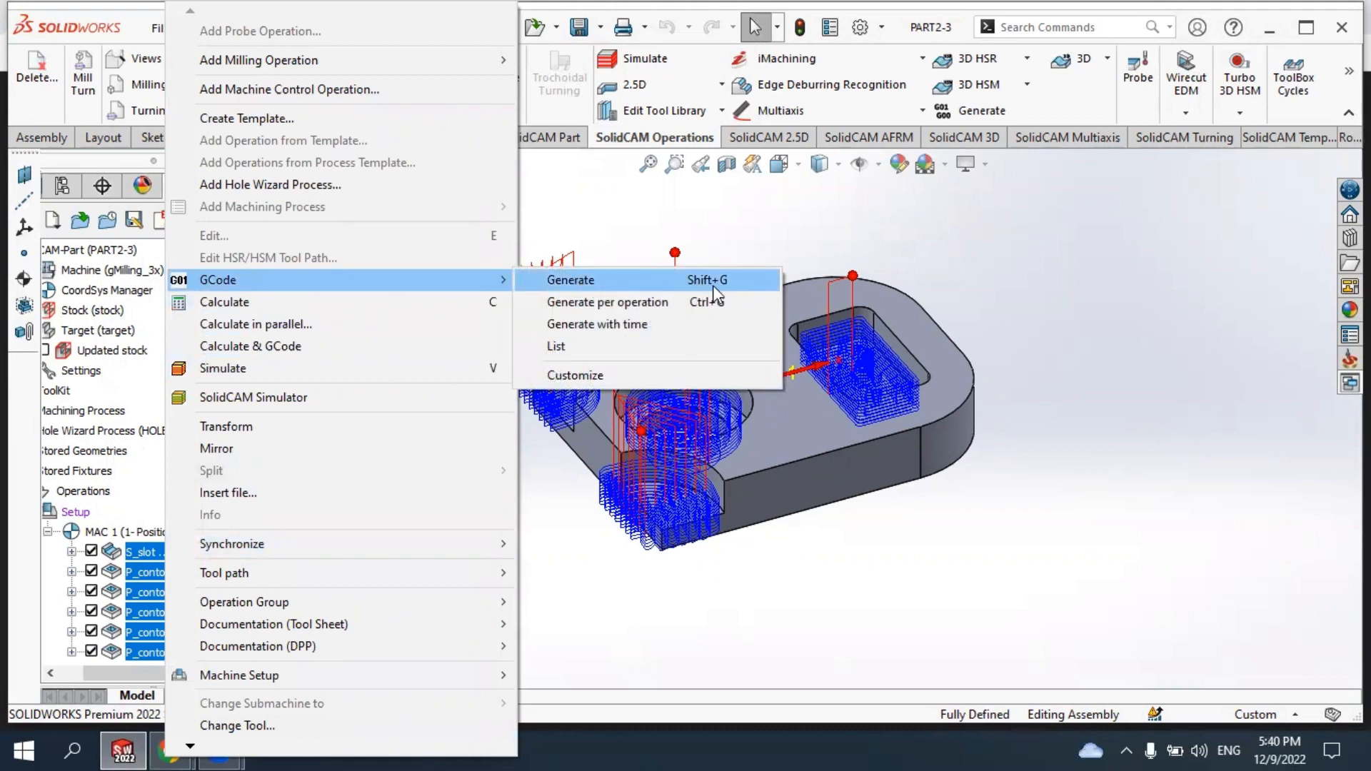
pyautogui.click(560, 280)
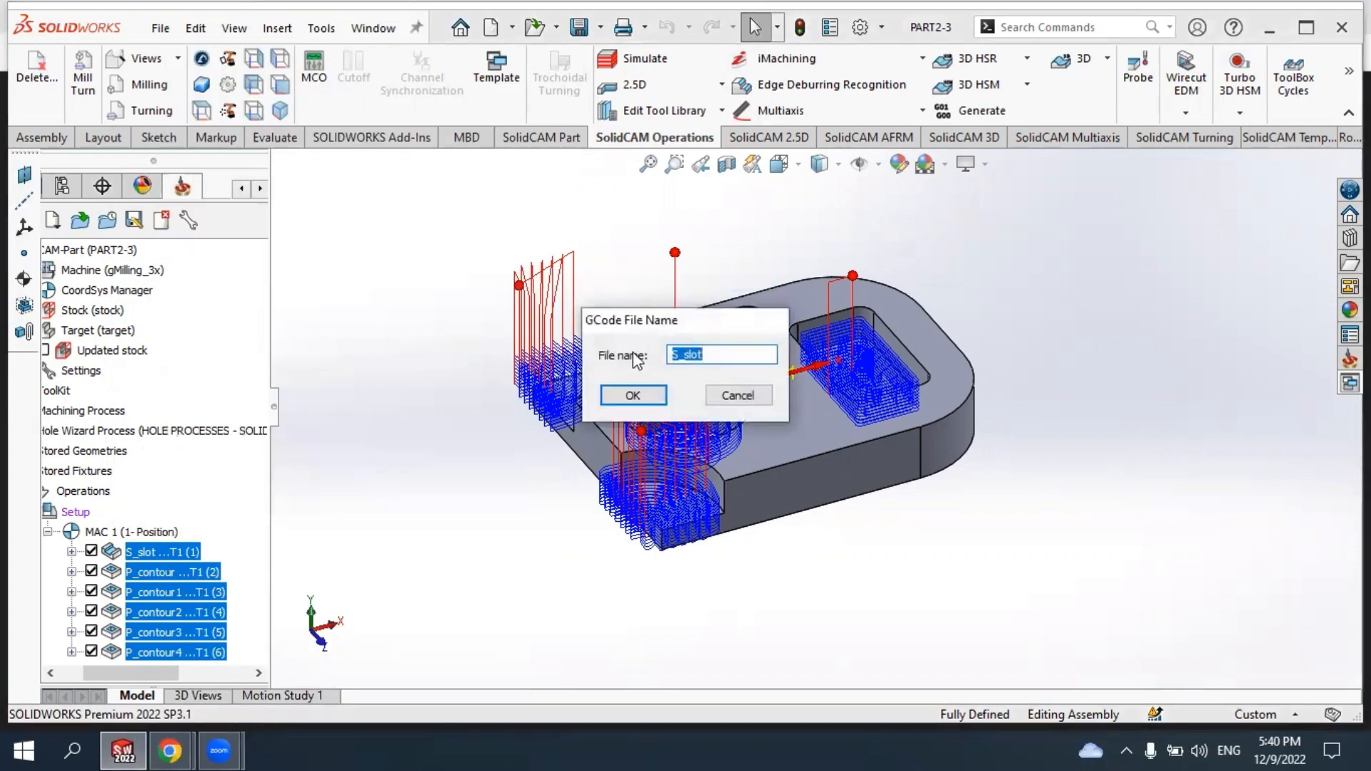
pyautogui.click(633, 396)
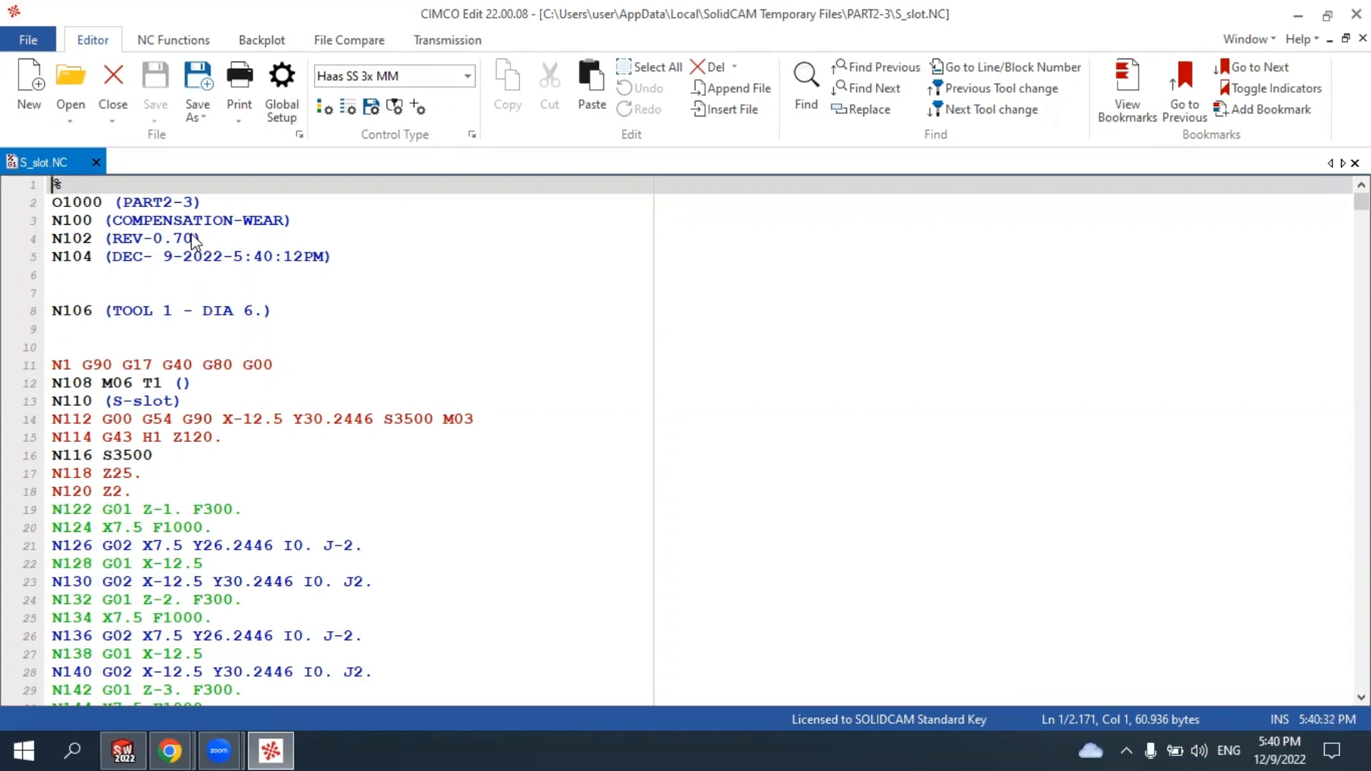
# Examine the generated S_slot.NC program from its header through the slot and first pocket blocks.
pyautogui.scroll(-1, 194, 242)
pyautogui.scroll(1, 194, 243)
pyautogui.scroll(-9, 194, 243)
pyautogui.scroll(-20, 194, 242)
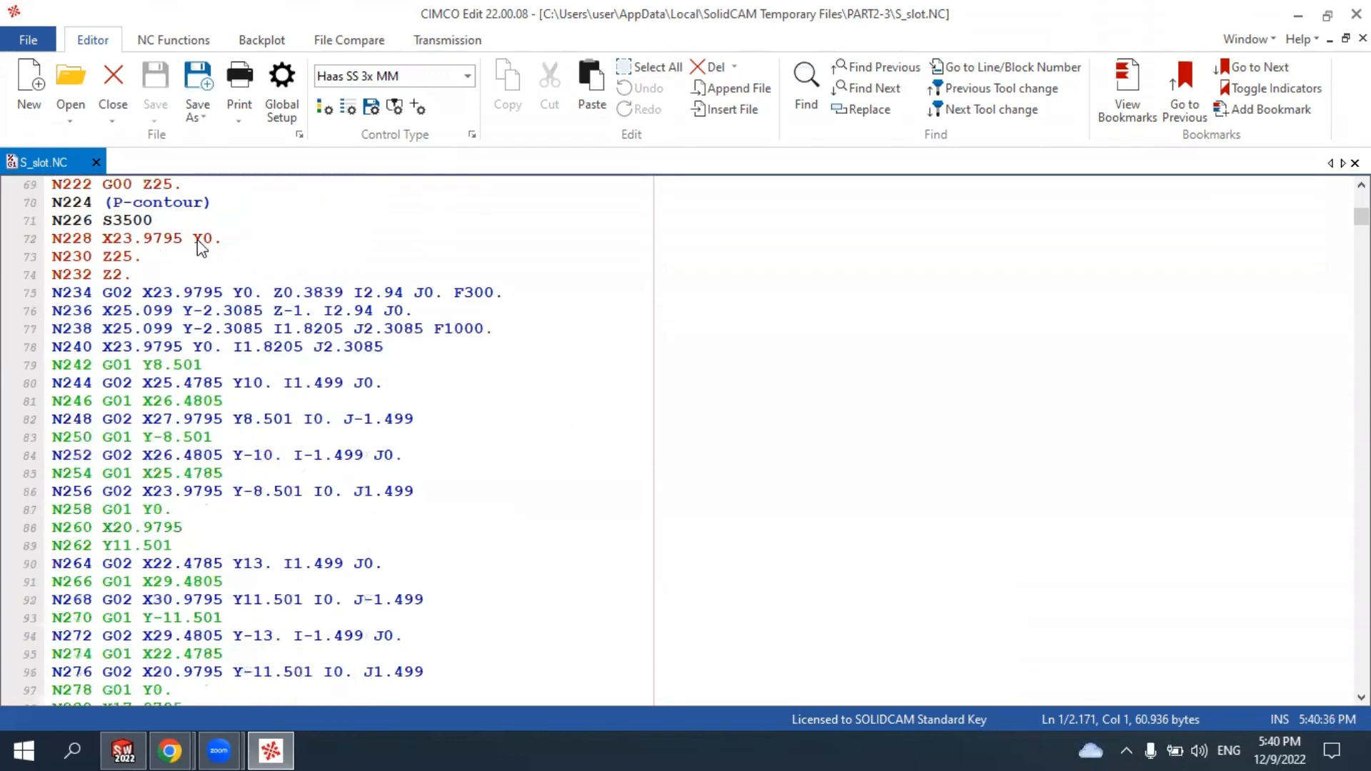
pyautogui.scroll(-20, 180, 283)
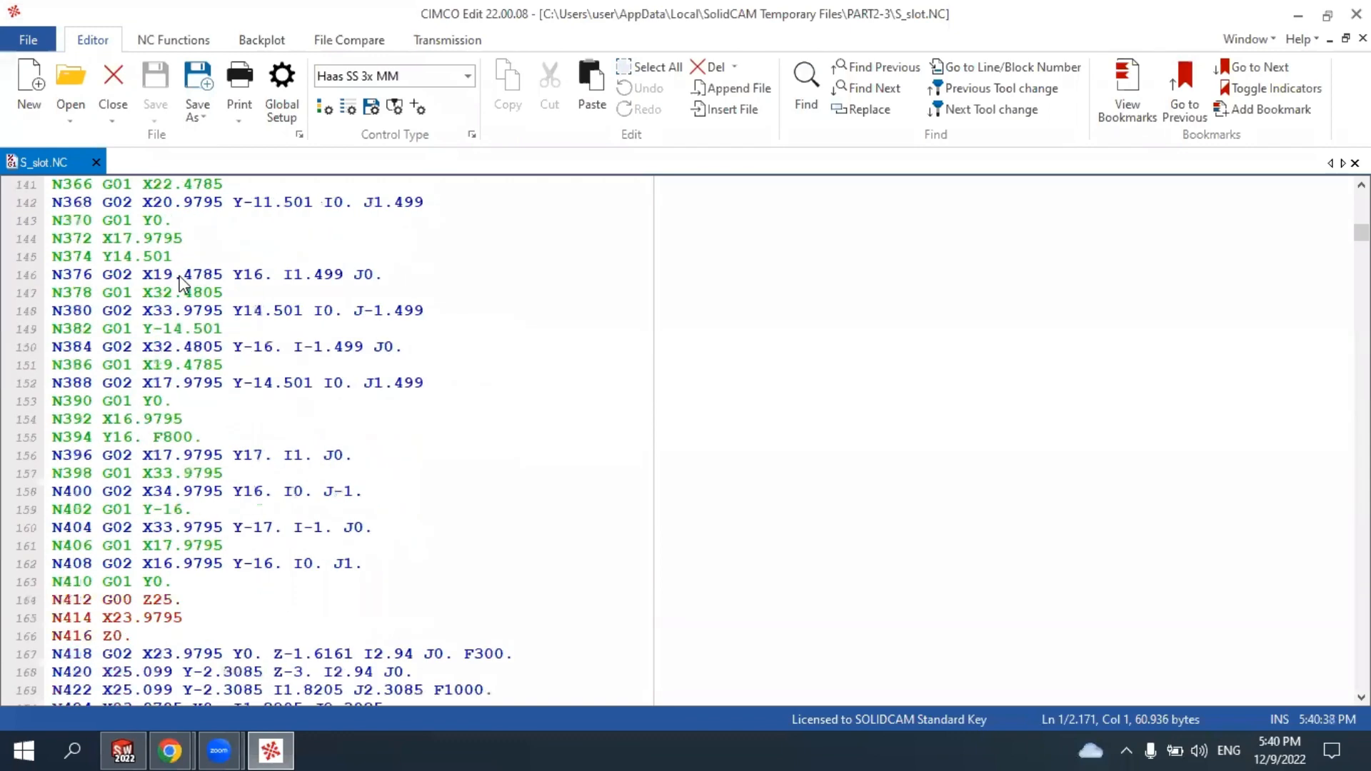
# Examine the rest of the S_slot.NC program from the first pocket's blocks through all contour operations to the program end, and return to its header.
pyautogui.scroll(-20, 180, 284)
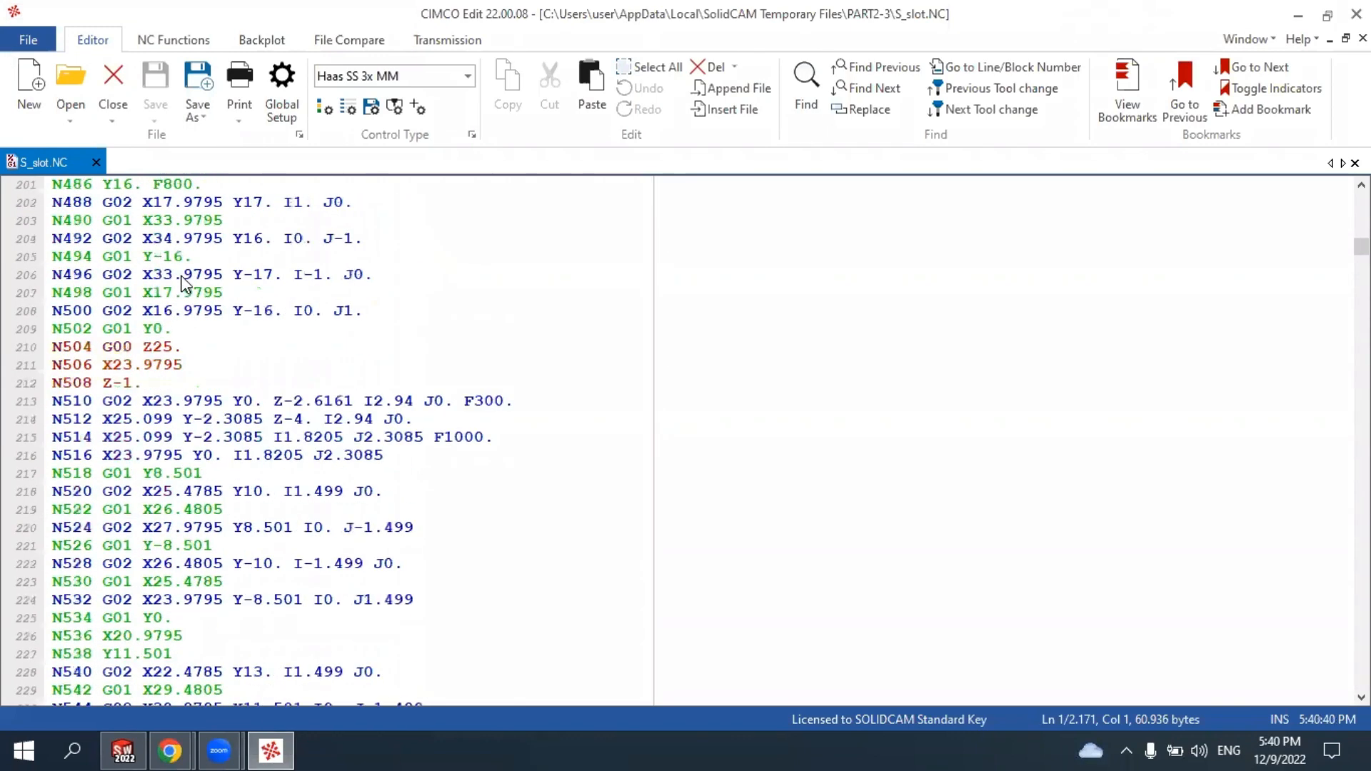
pyautogui.scroll(-20, 185, 281)
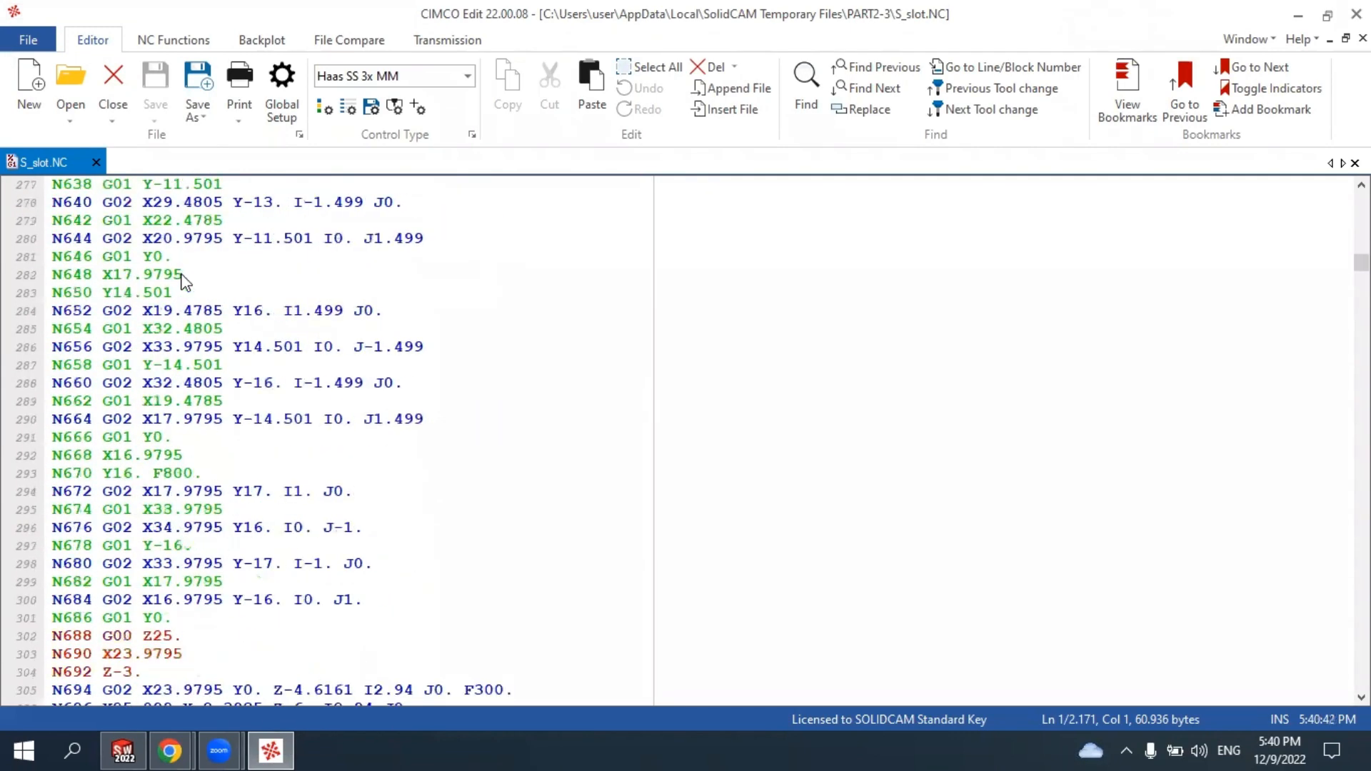
pyautogui.scroll(-20, 186, 282)
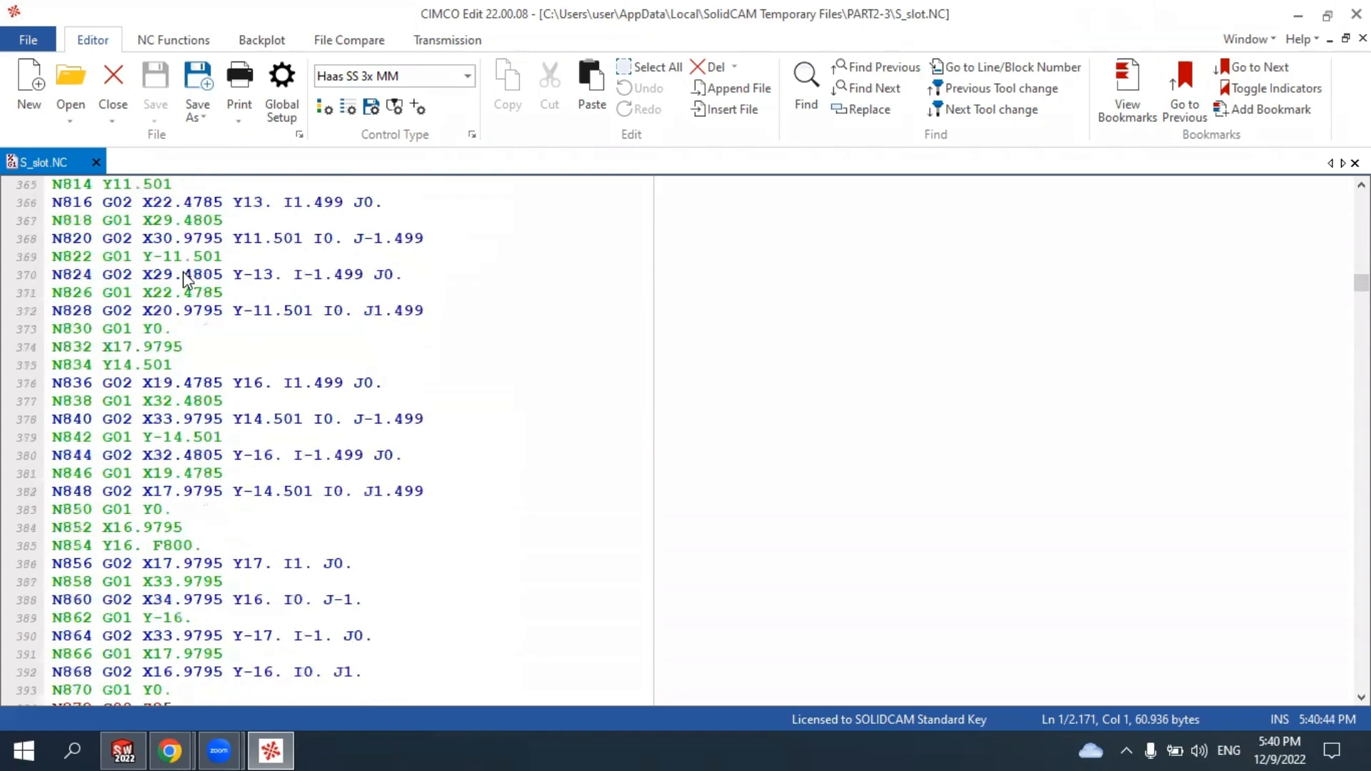
pyautogui.scroll(-20, 185, 281)
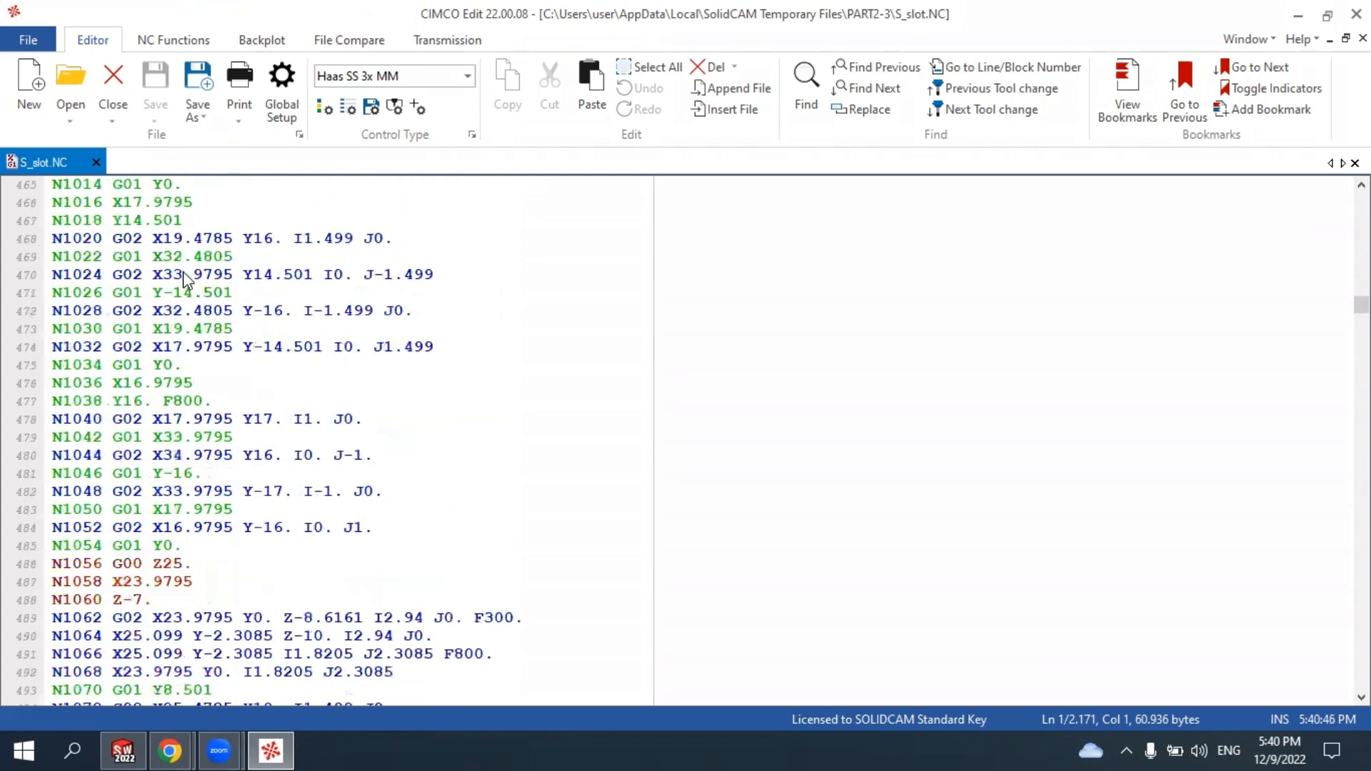
pyautogui.scroll(-20, 186, 281)
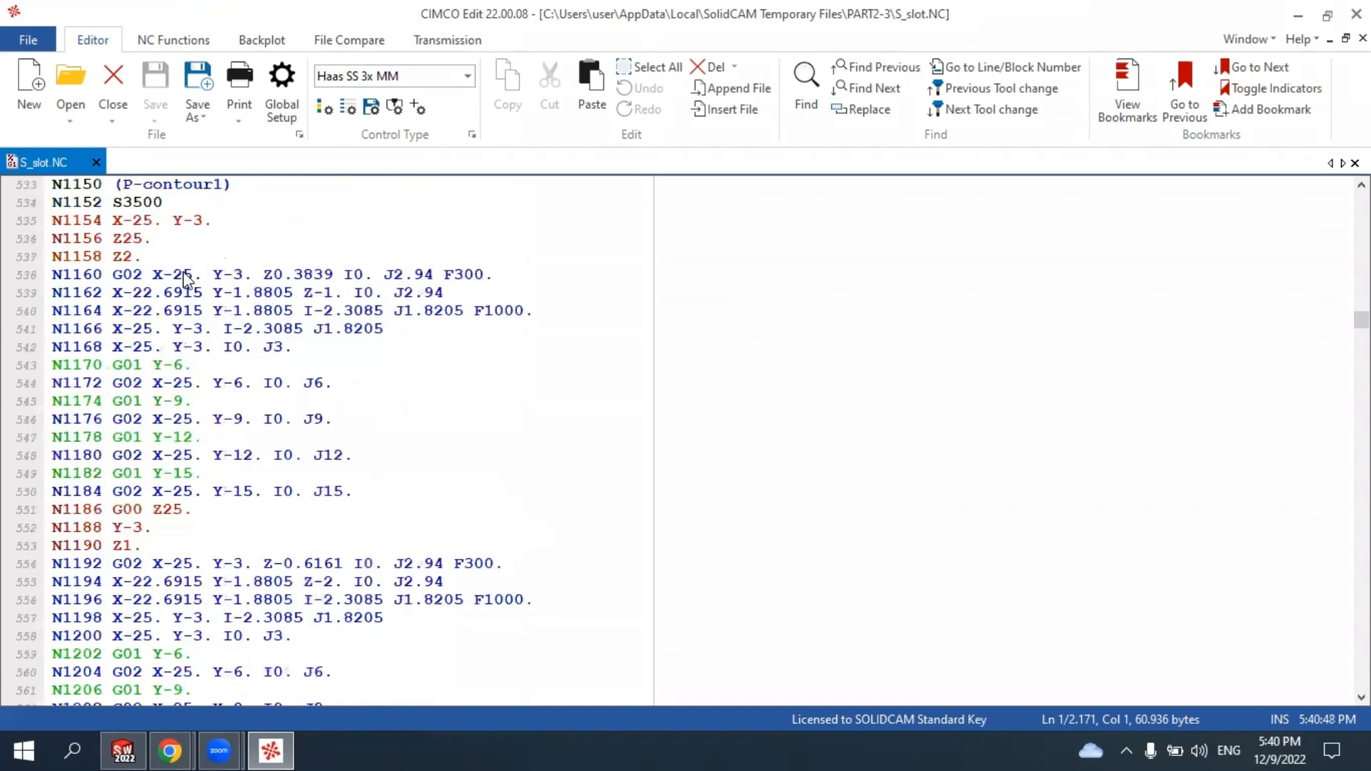
pyautogui.scroll(-9, 186, 280)
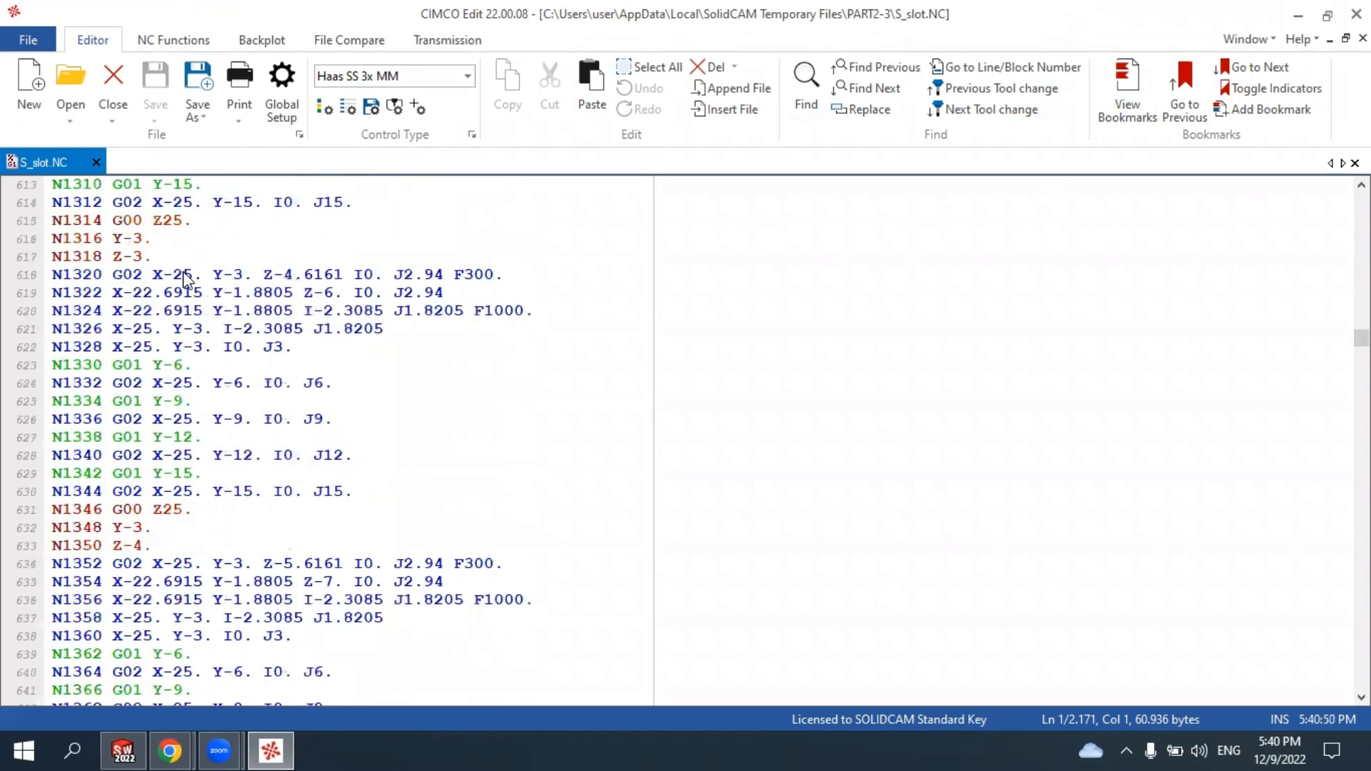
pyautogui.scroll(-20, 185, 280)
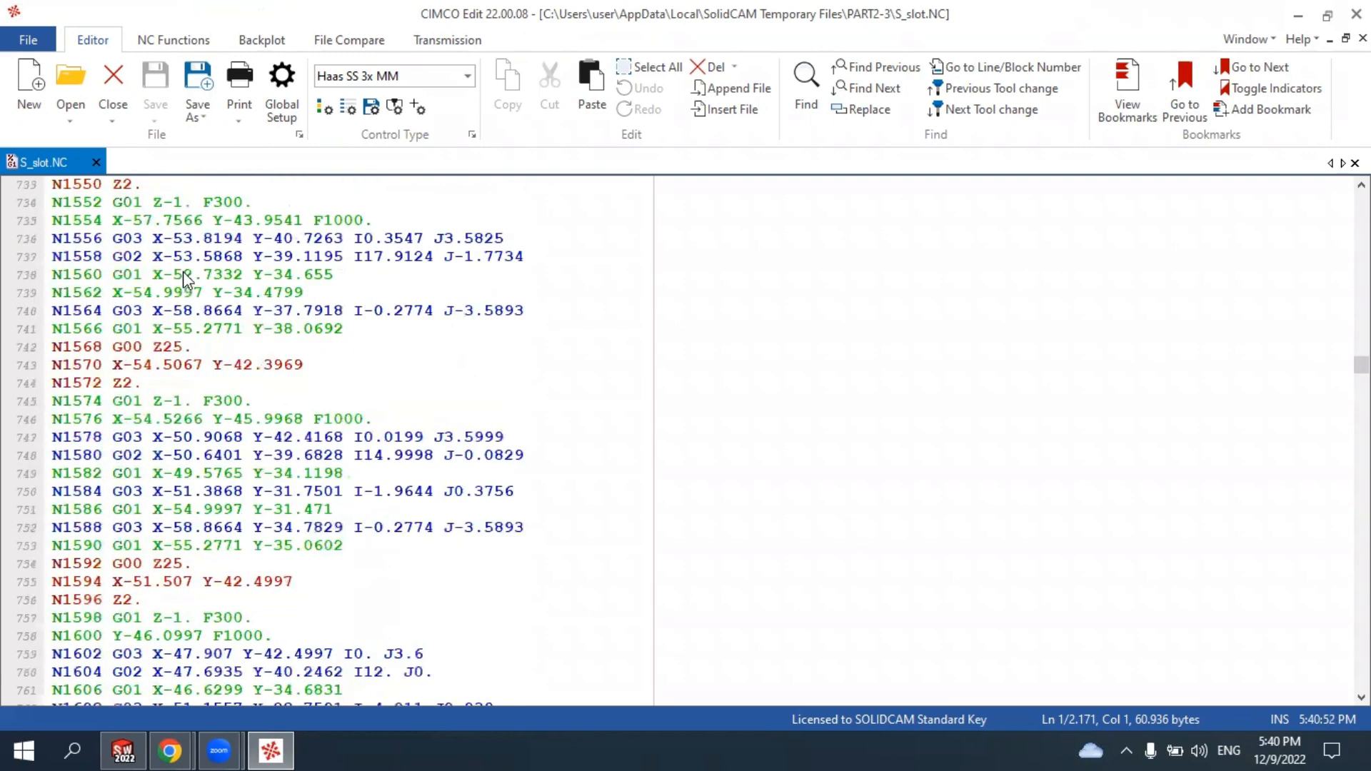
pyautogui.scroll(-20, 187, 279)
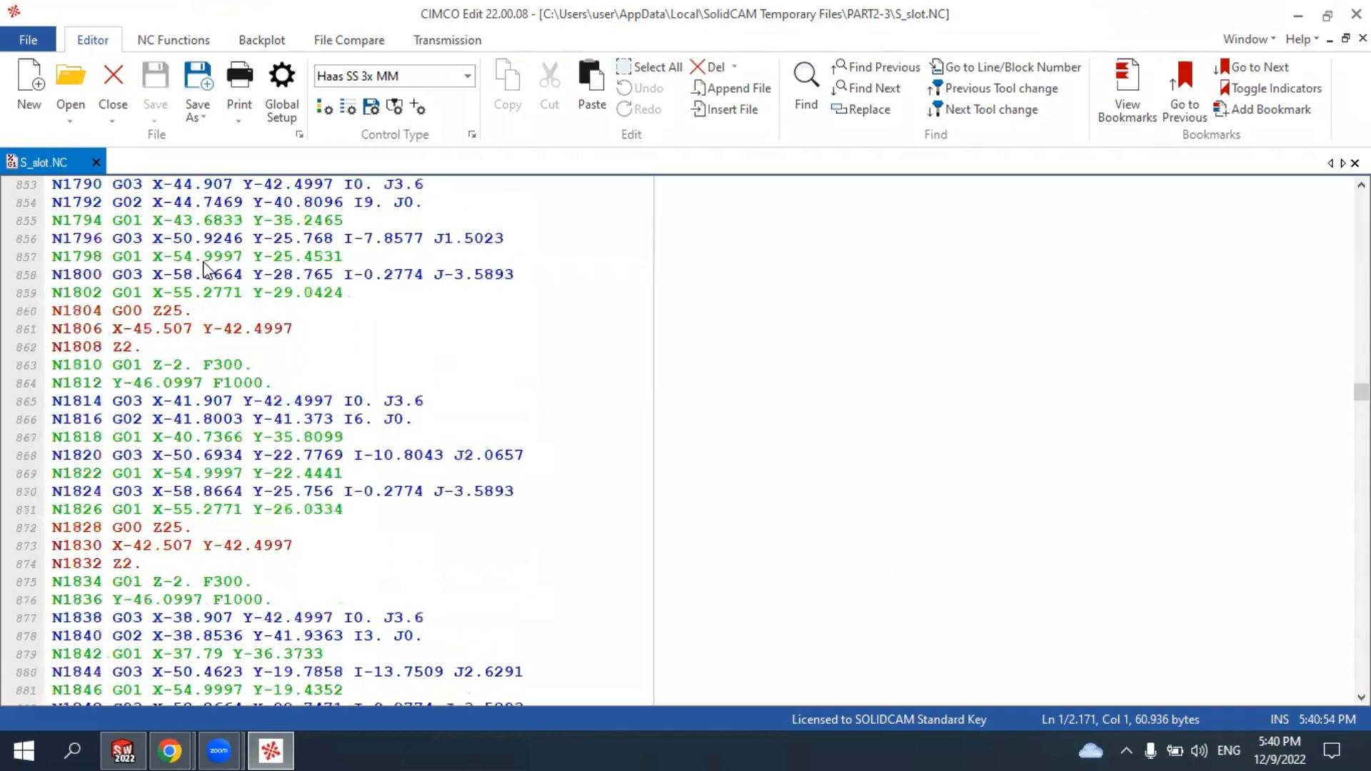
pyautogui.scroll(-20, 205, 271)
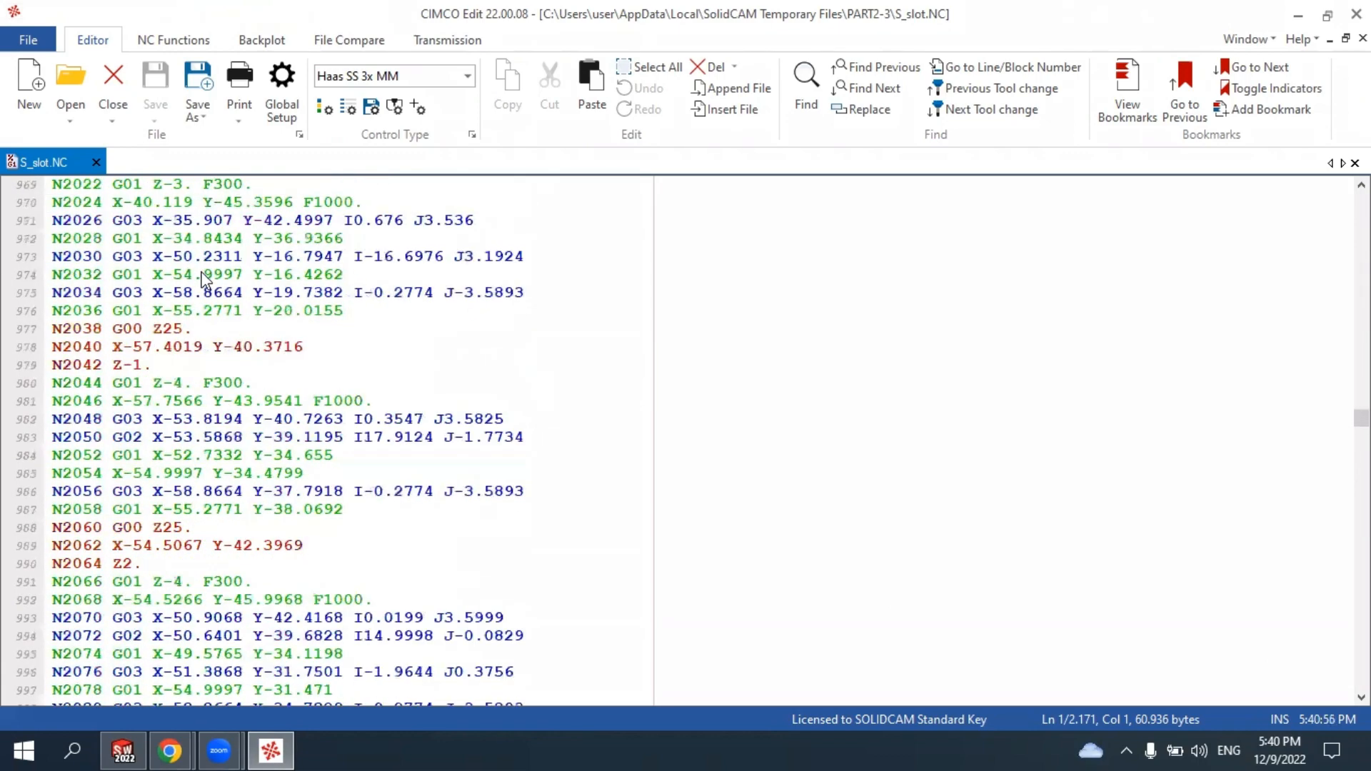
pyautogui.scroll(-20, 206, 280)
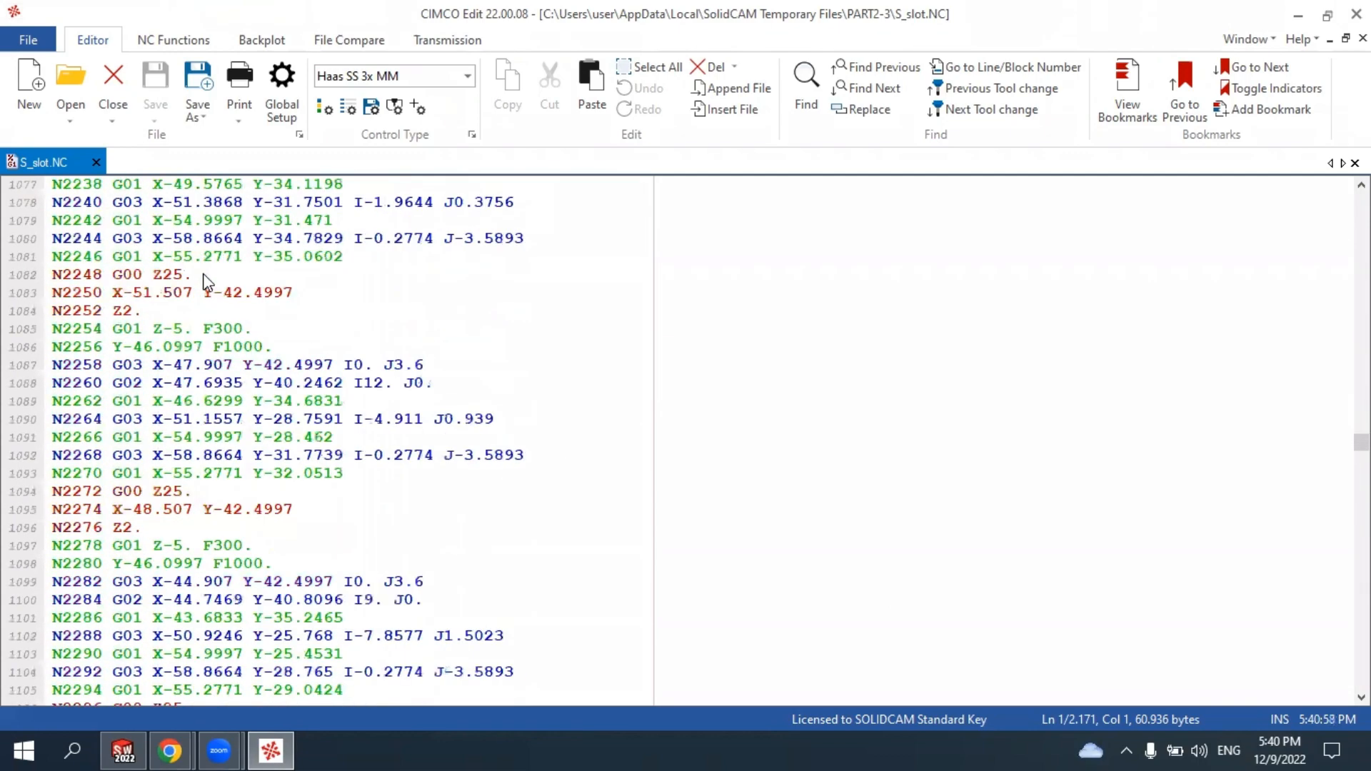
pyautogui.scroll(-20, 206, 279)
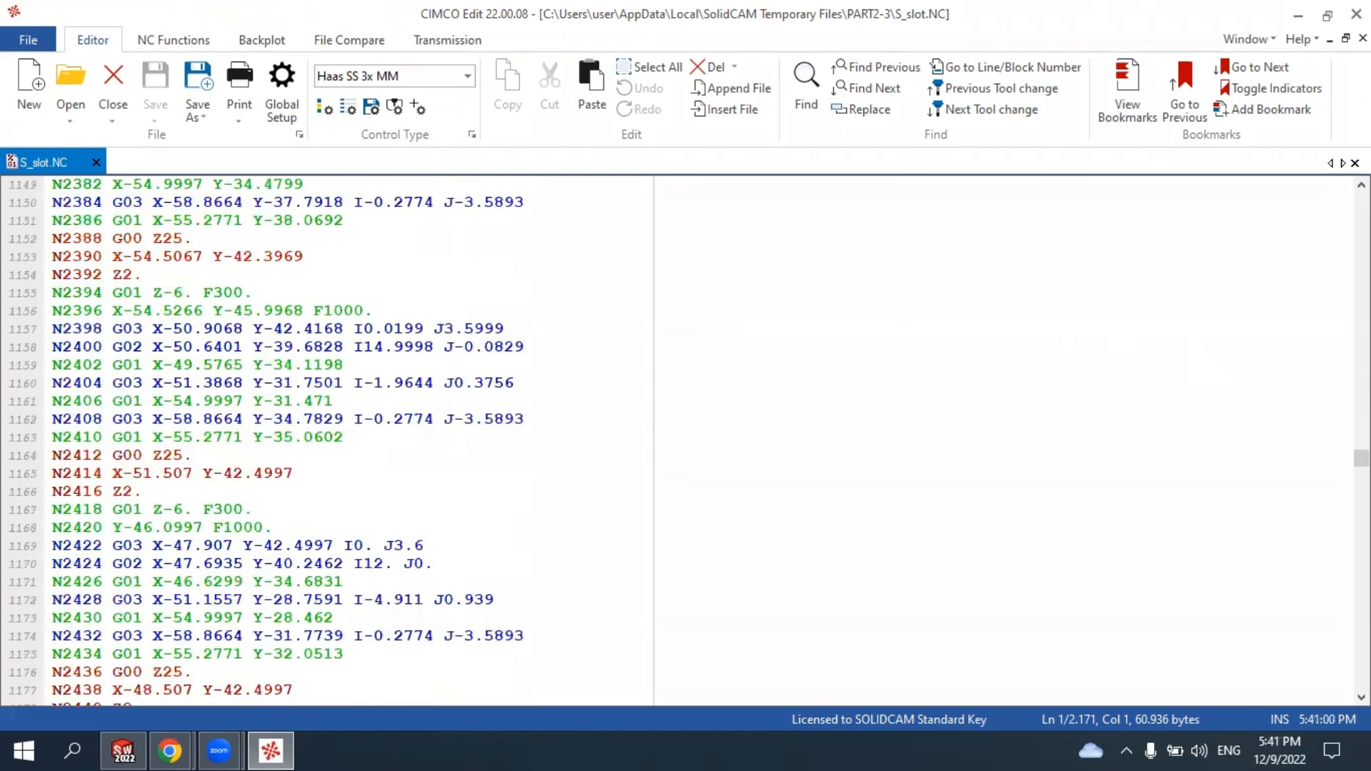
pyautogui.scroll(-20, 206, 280)
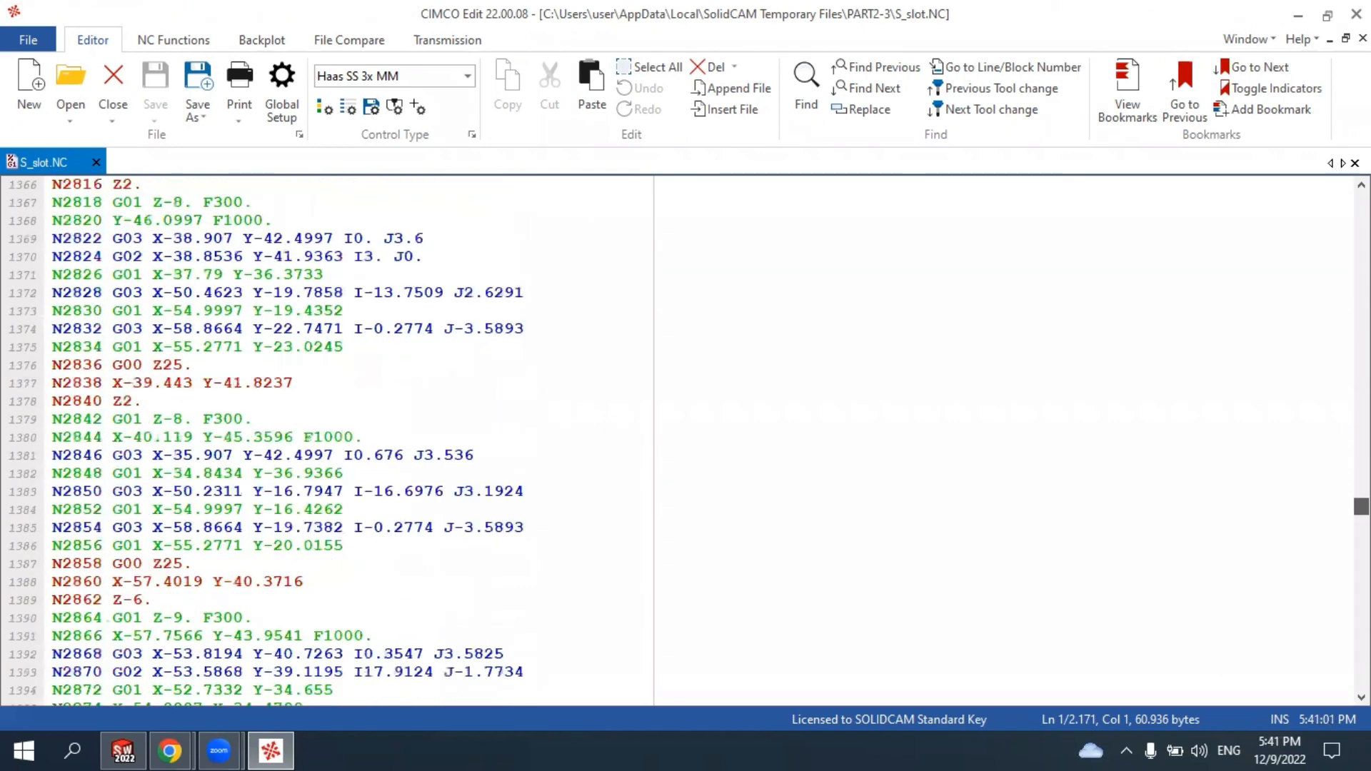
pyautogui.scroll(-20, 206, 279)
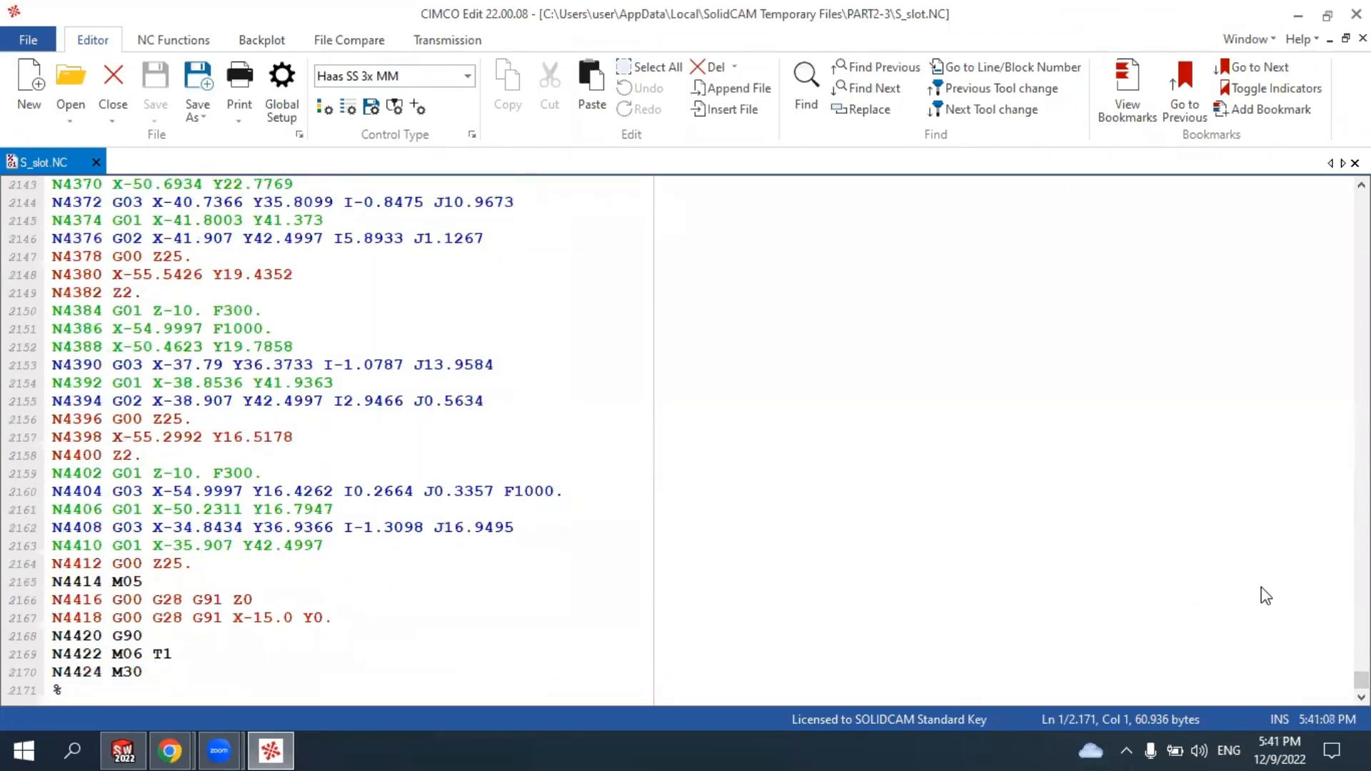
pyautogui.scroll(20, 397, 309)
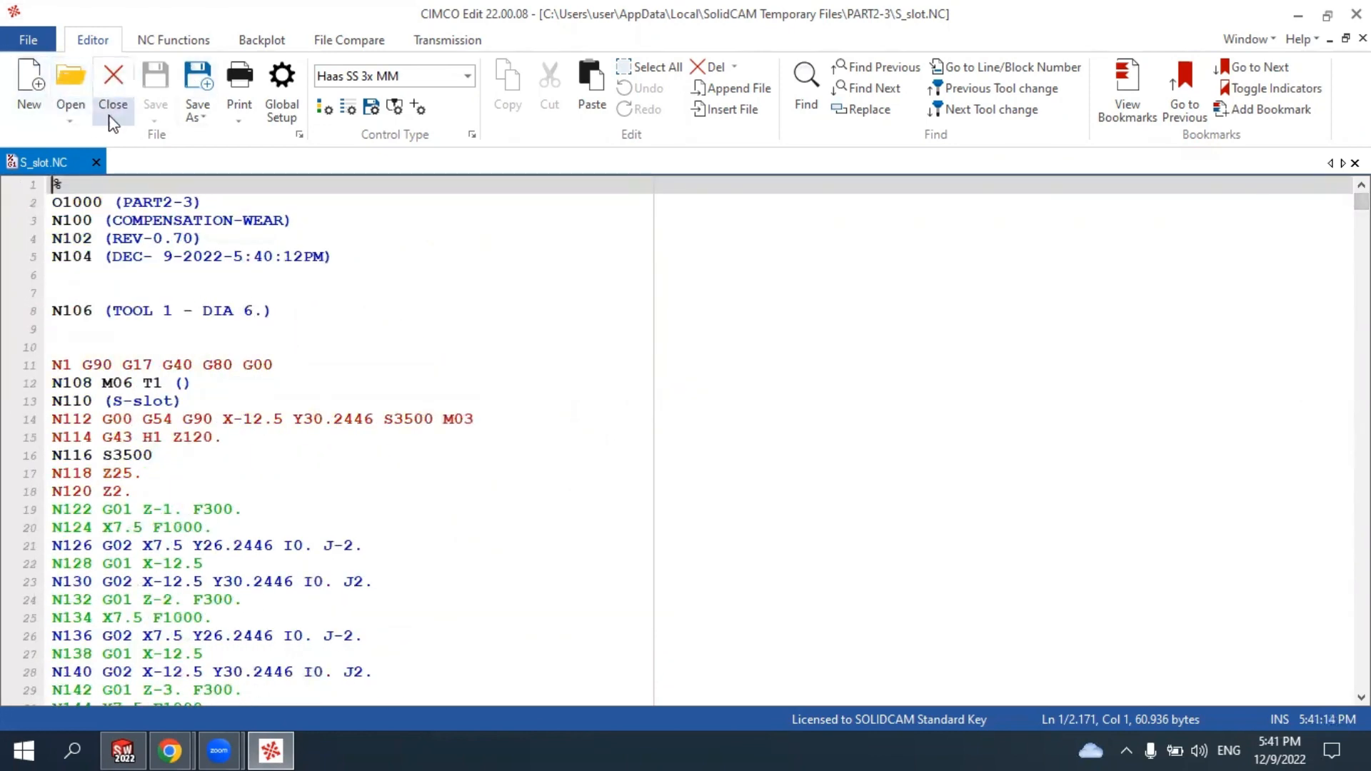
# Check the file types available for saving a copy of the S_slot program, and leave without saving.
pyautogui.click(208, 120)
pyautogui.click(217, 137)
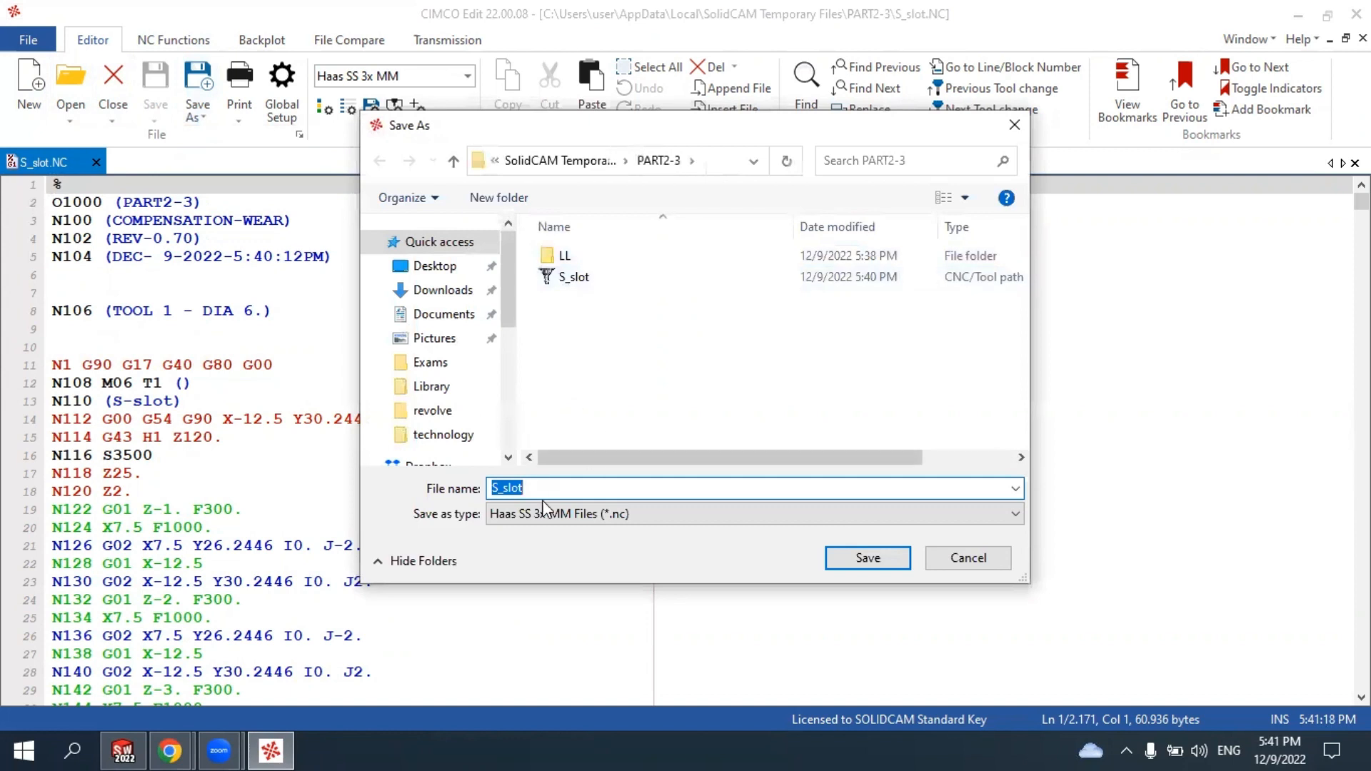
pyautogui.click(546, 512)
pyautogui.click(546, 512)
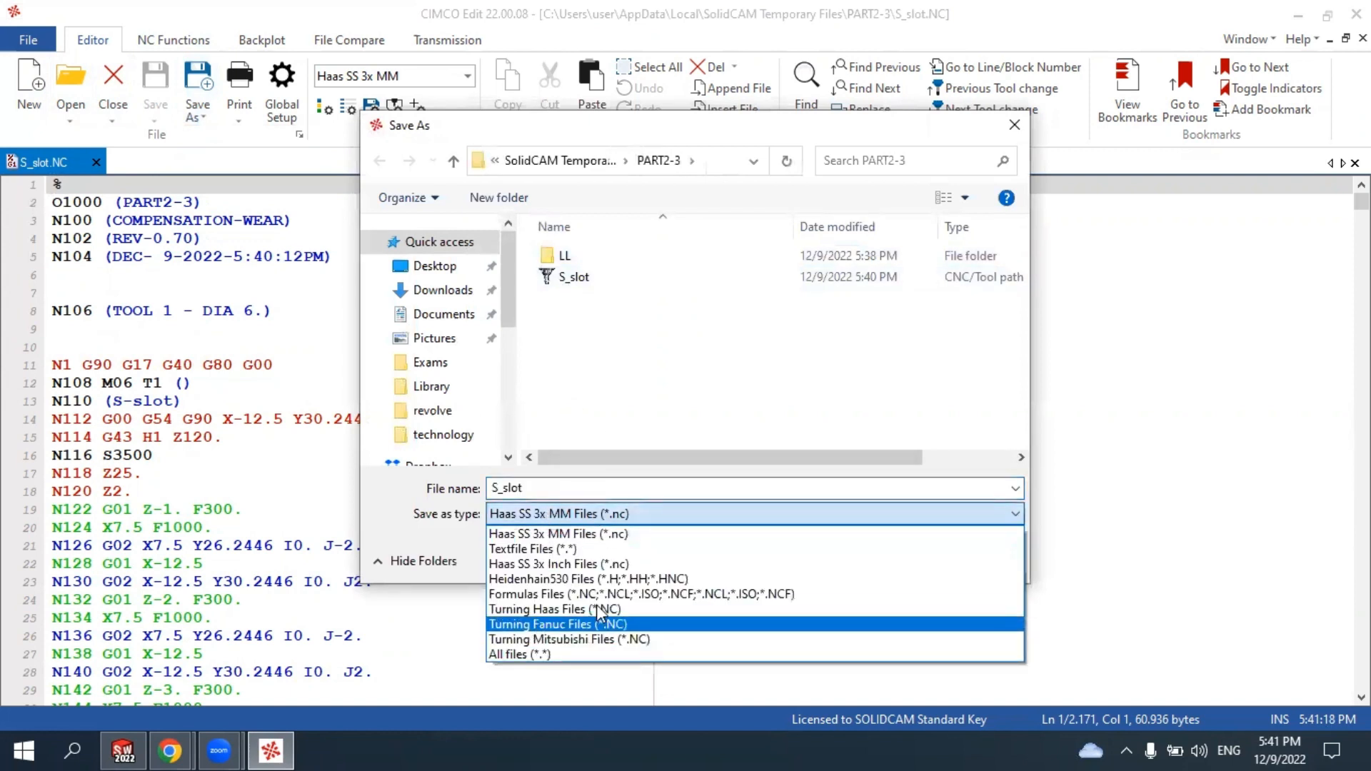
pyautogui.click(1046, 437)
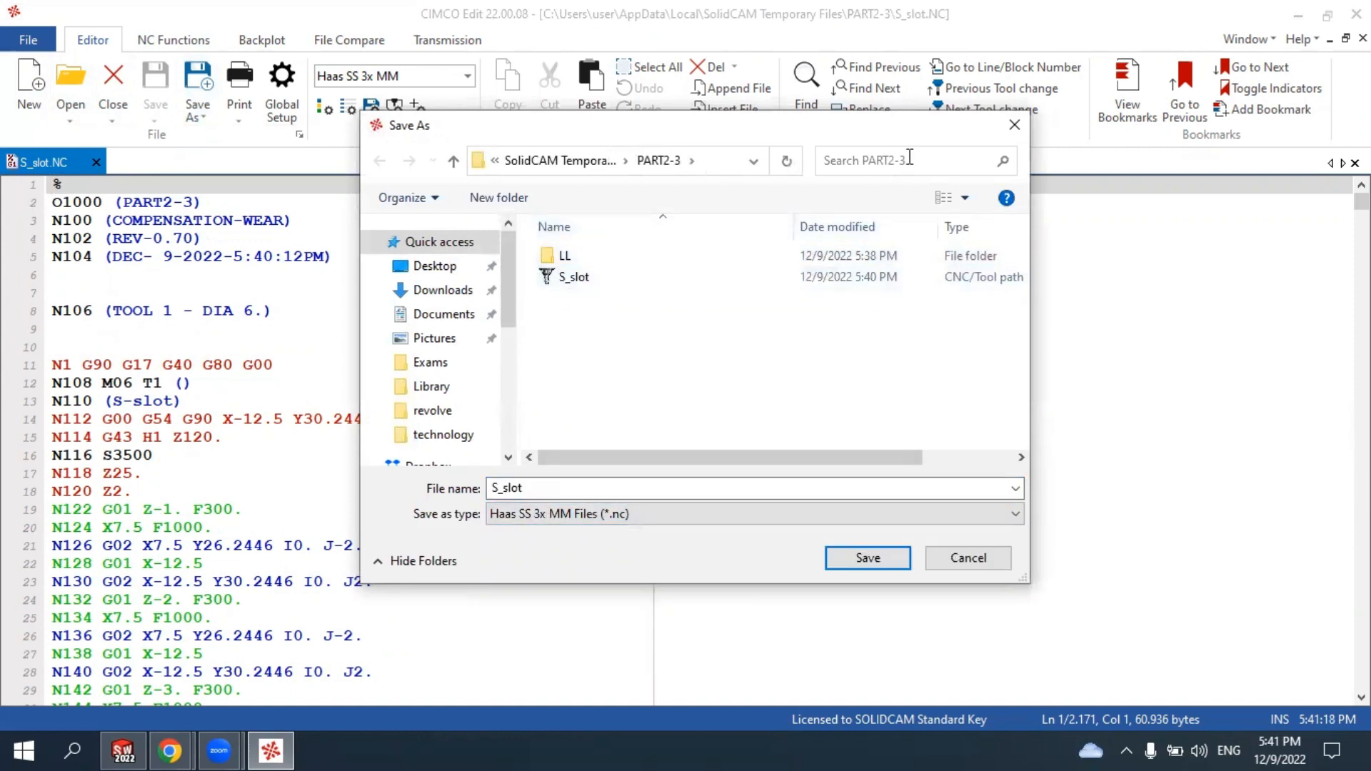
pyautogui.click(1014, 125)
# Highlight the header comments from PART2-3 to the date line, clear the selection, and close the G-code editor to return to the SOLIDWORKS part.
pyautogui.moveTo(114, 202); pyautogui.dragTo(273, 275)
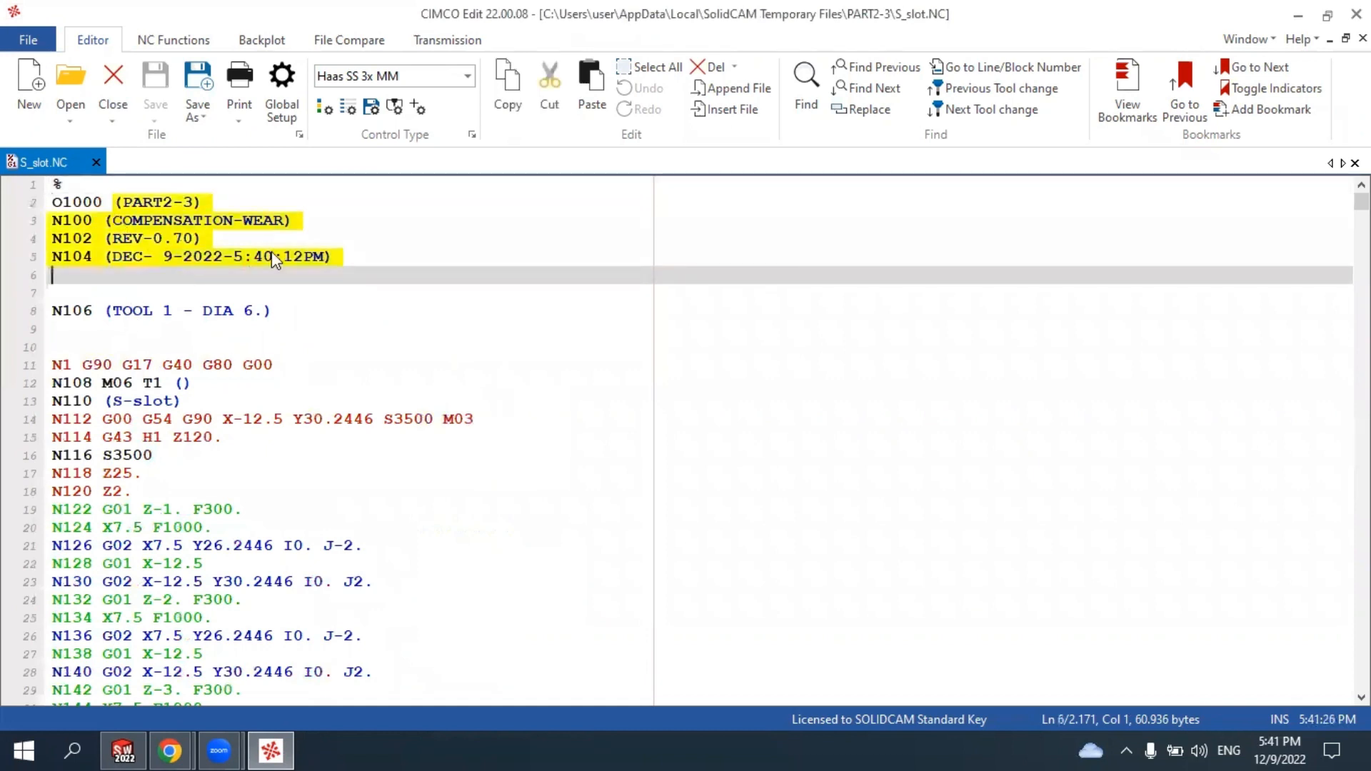
pyautogui.rightClick(153, 241)
pyautogui.click(448, 384)
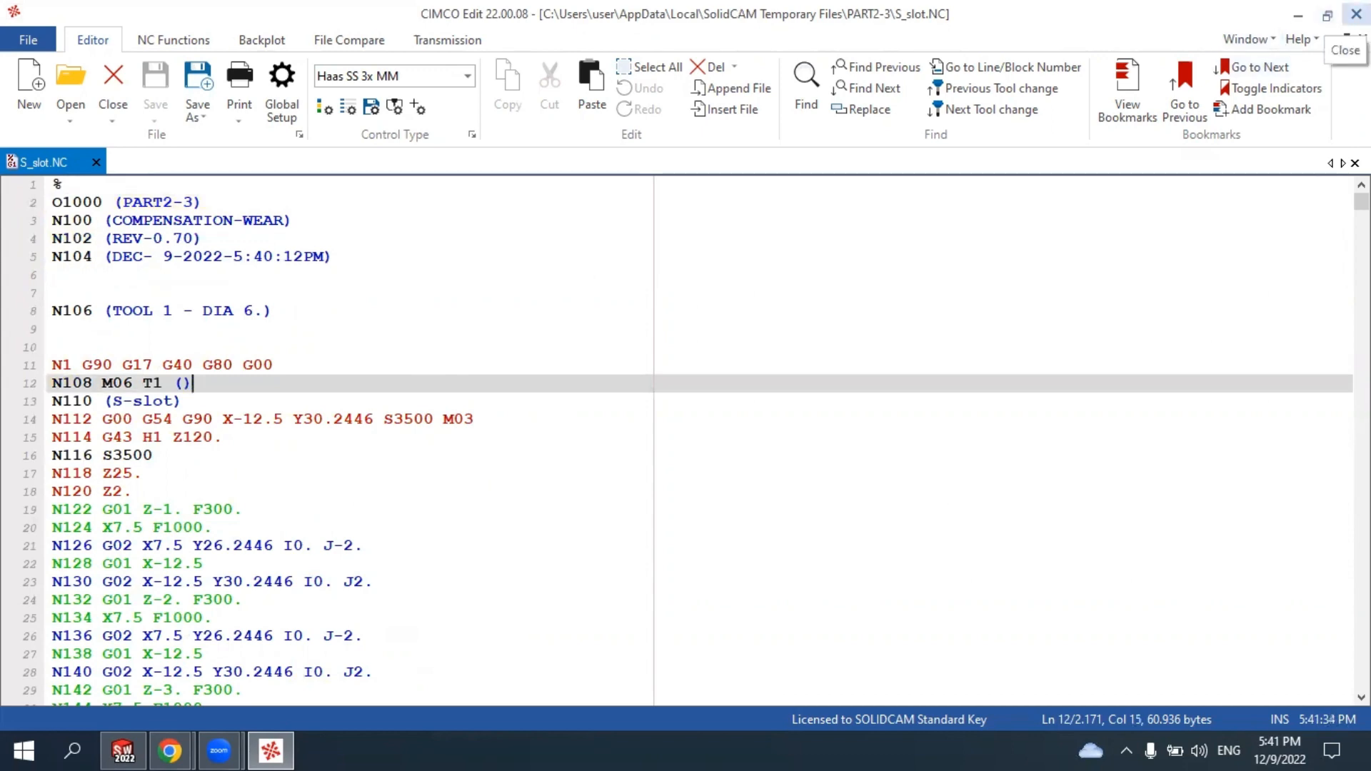
pyautogui.click(1356, 15)
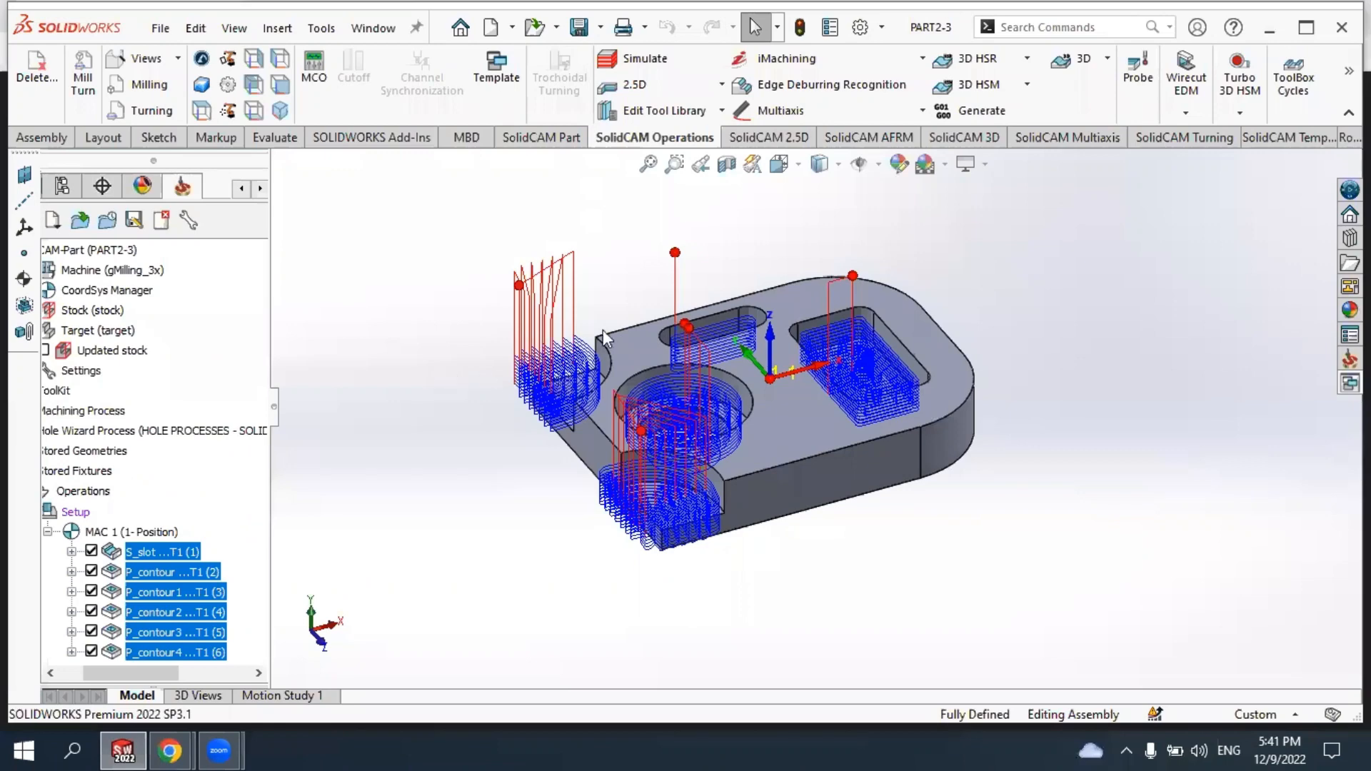
pyautogui.scroll(-5, 718, 353)
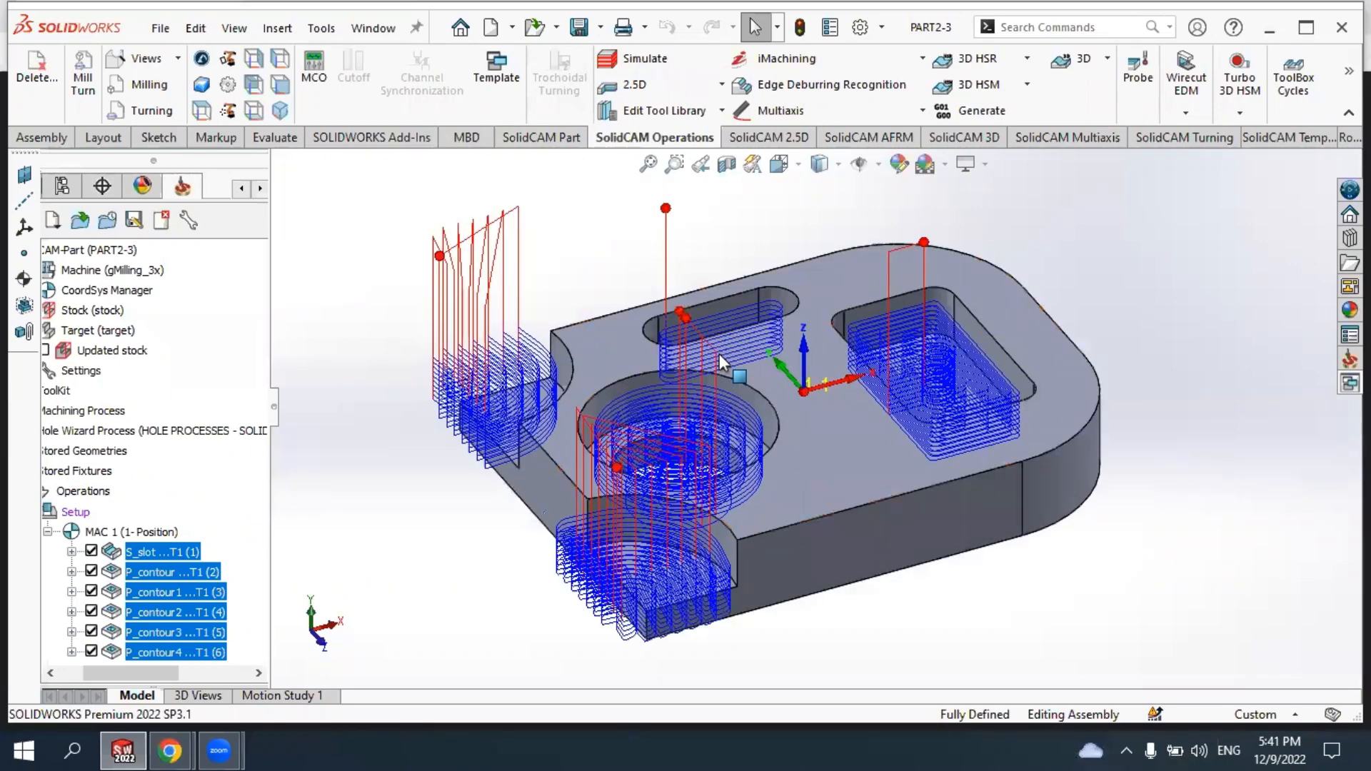